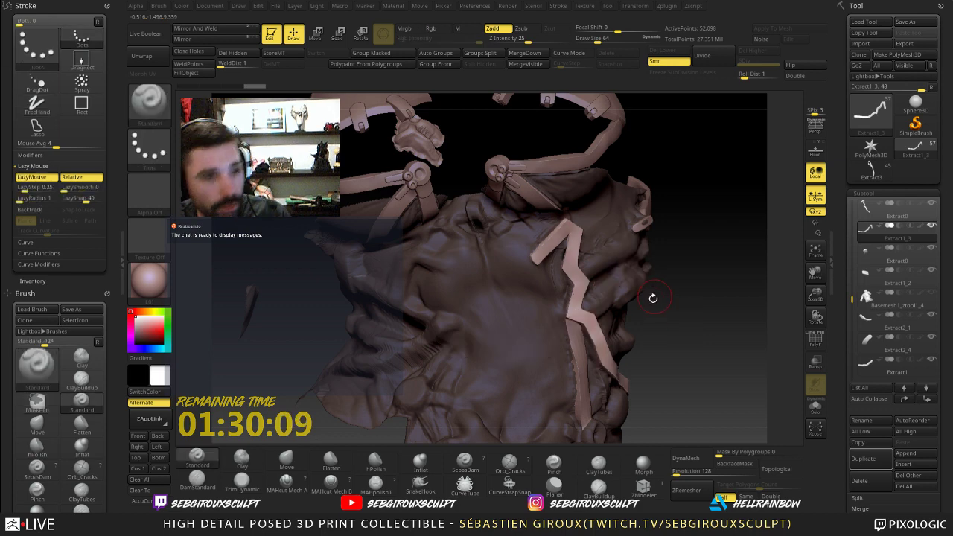
- Examine the zigzag strap and the surrounding folds on the isolated torso from several angles and distances
right_click_drag(472, 286, 488, 280, "alt")
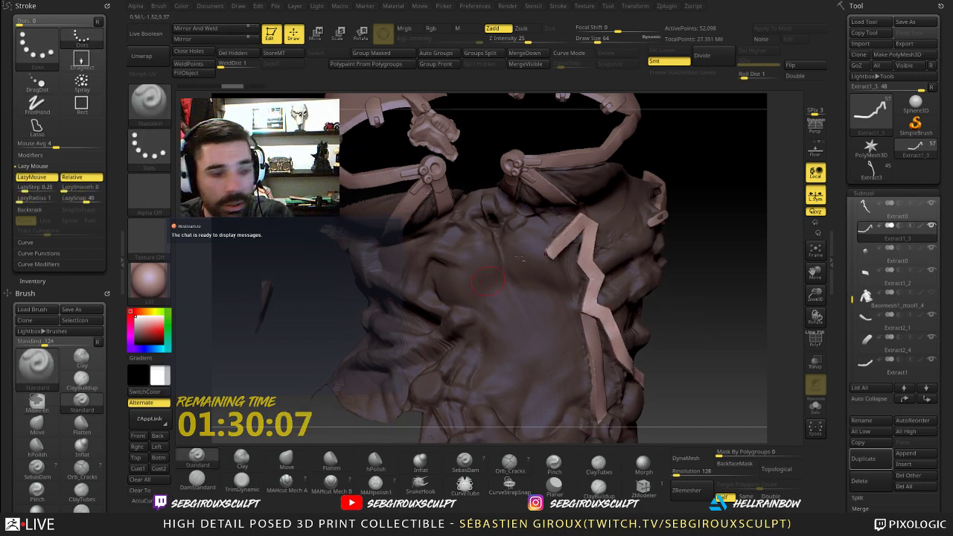
mouse_move(730, 350)
left_mouse_down()
mouse_move(716, 304)
mouse_move(670, 346)
left_mouse_up()
mouse_move(671, 346)
right_mouse_down()
mouse_move(657, 313)
mouse_move(674, 224)
mouse_move(733, 238)
mouse_move(655, 223)
mouse_move(651, 326)
mouse_move(659, 310)
right_mouse_up()
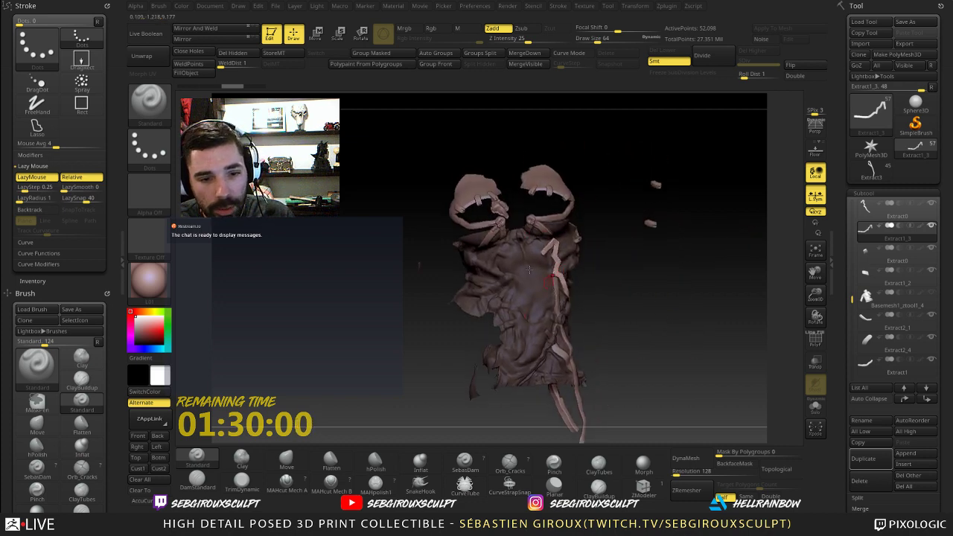
left_click_drag(627, 316, 632, 348, "alt")
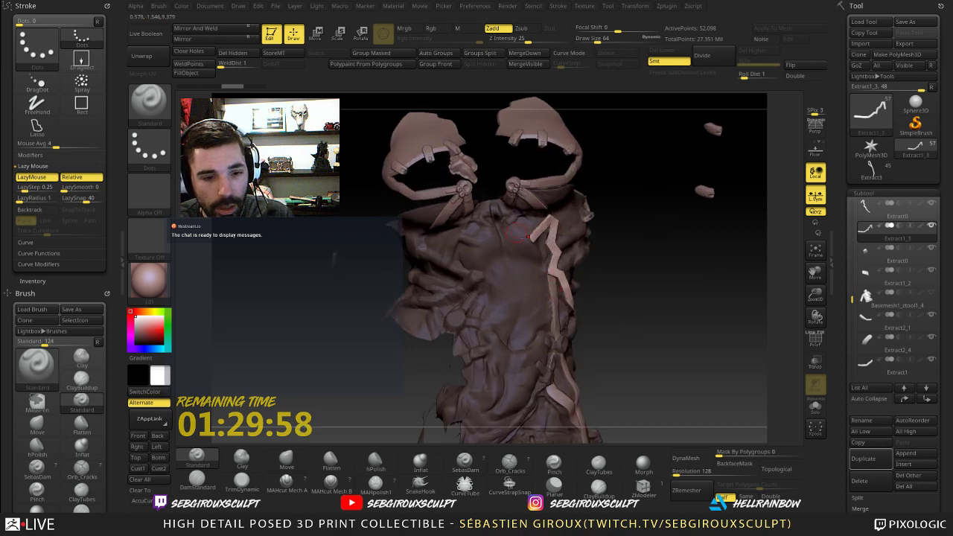
right_click_drag(587, 321, 518, 274)
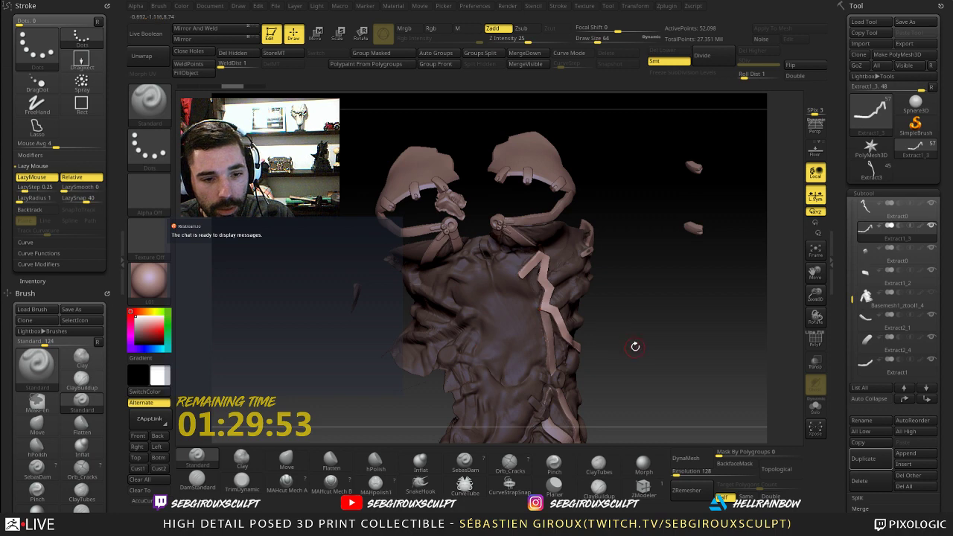
right_click_drag(634, 346, 499, 298)
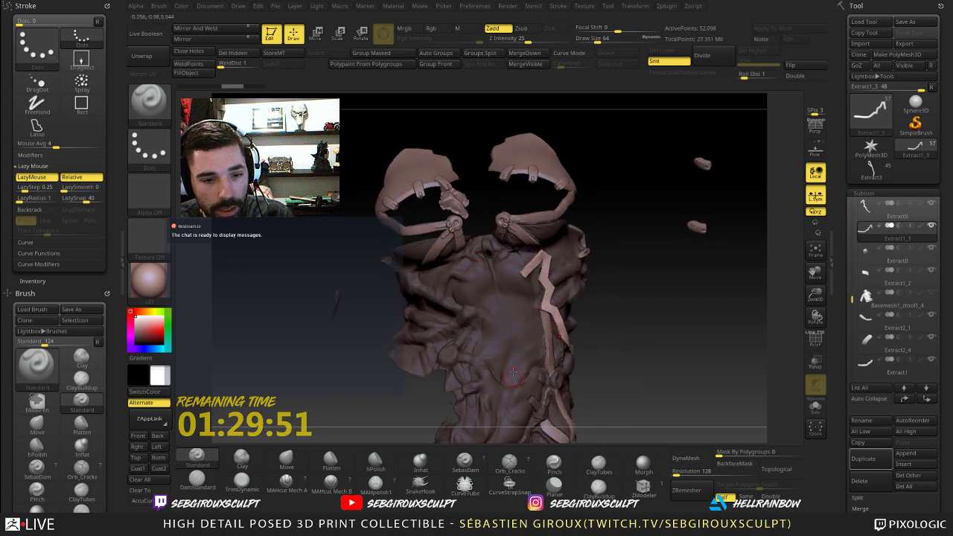
right_click_drag(631, 320, 638, 304)
key("ctrl+shift")
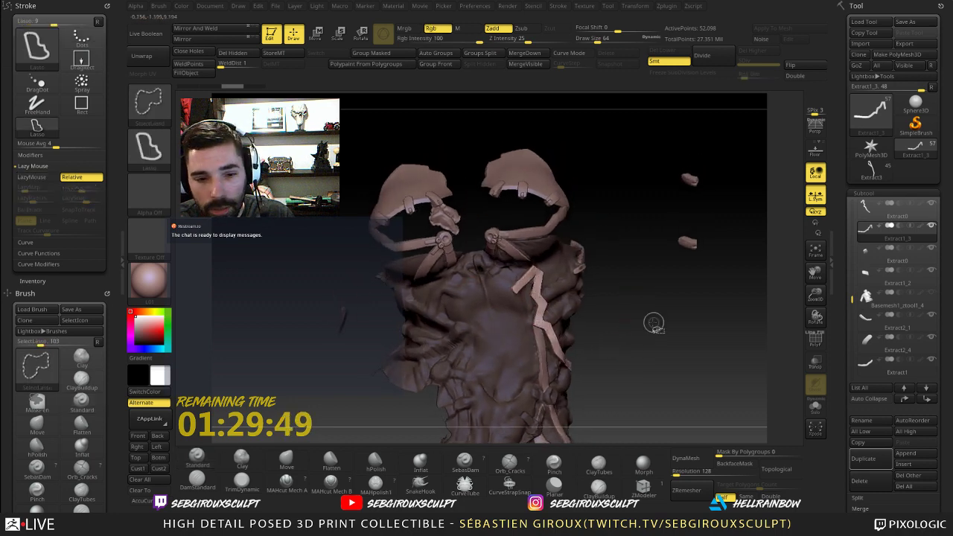
key("ctrl+shift")
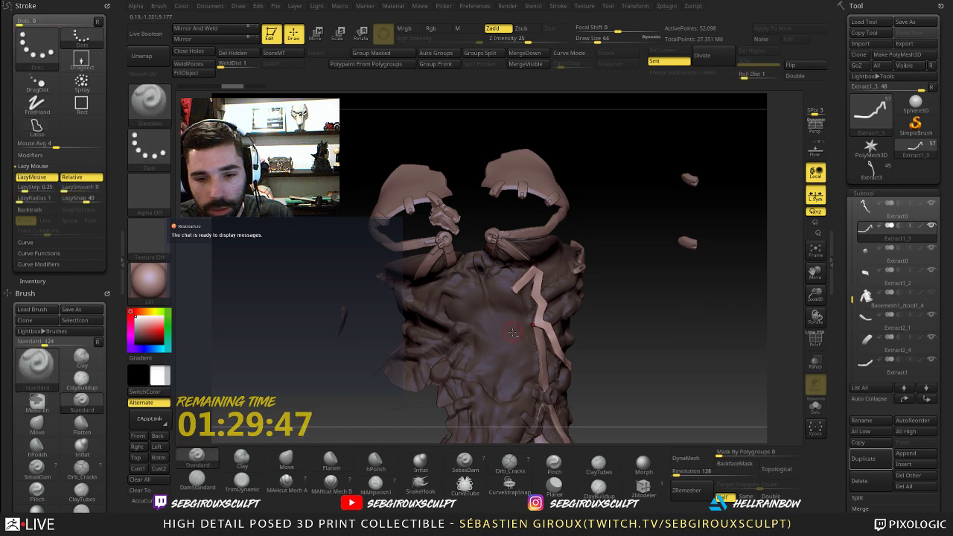
- Select the legs_breakdownv13 body subtool and unhide all of its parts to view the straps on the whole figure
left_click(517, 322, "alt")
key("ctrl+shift")
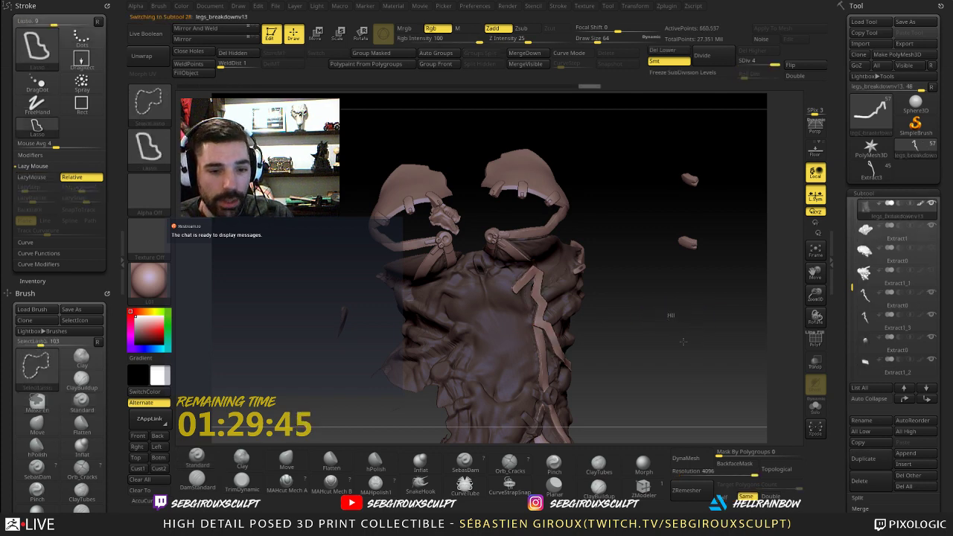
left_click(682, 341, "ctrl+shift")
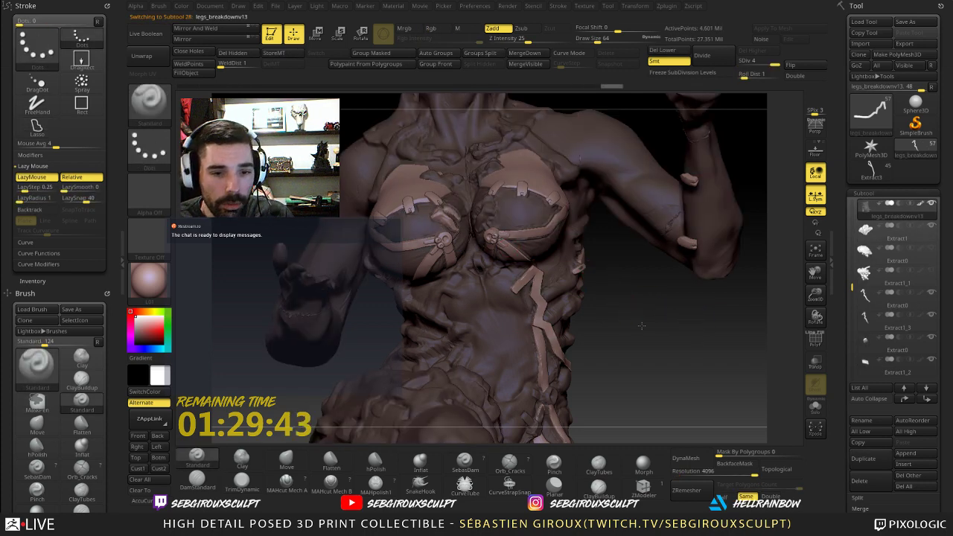
left_click_drag(642, 326, 688, 286, "alt")
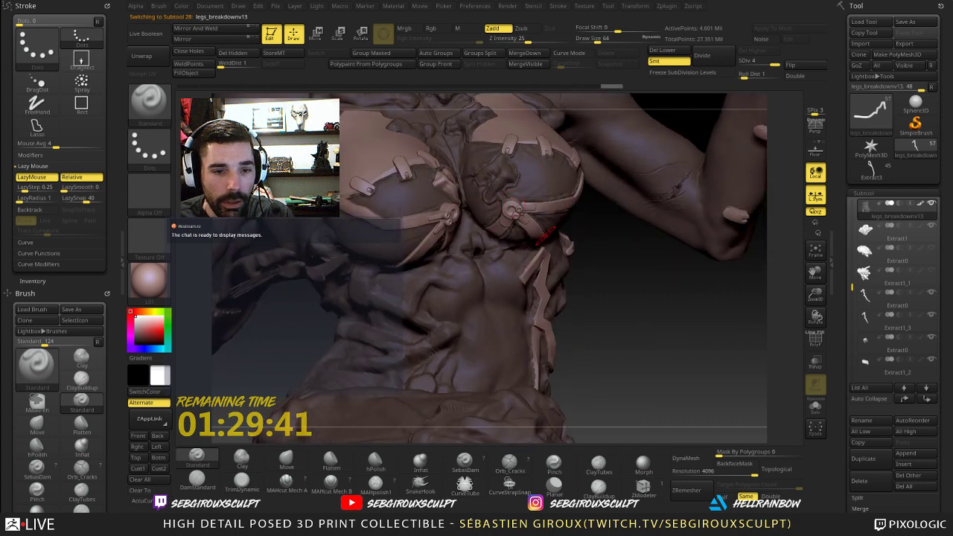
mouse_move(617, 345)
right_mouse_down()
mouse_move(626, 379)
mouse_move(449, 238)
right_mouse_up()
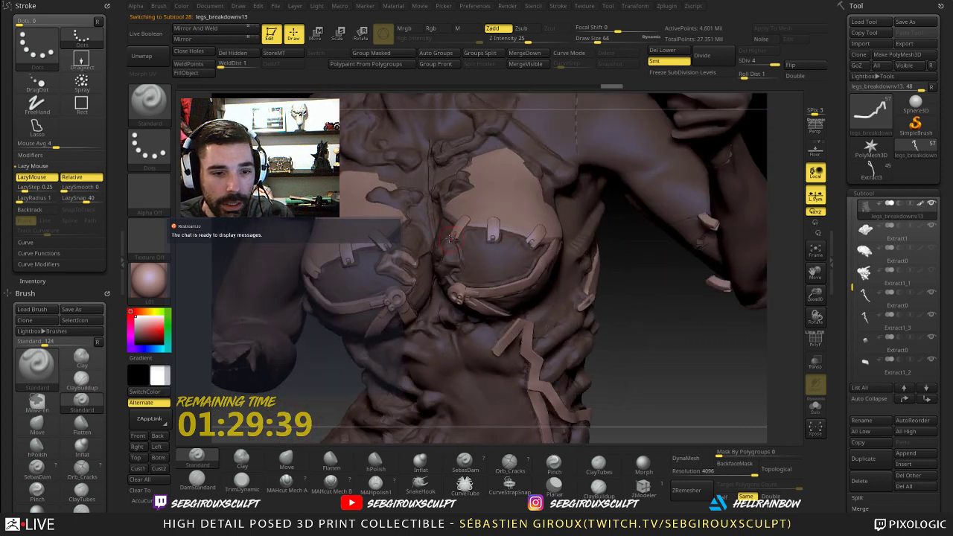
left_click_drag(643, 350, 597, 353)
left_click_drag(647, 403, 625, 359)
mouse_move(626, 360)
right_mouse_down()
mouse_move(609, 341)
mouse_move(625, 362)
mouse_move(611, 368)
mouse_move(484, 339)
mouse_move(495, 328)
right_mouse_up()
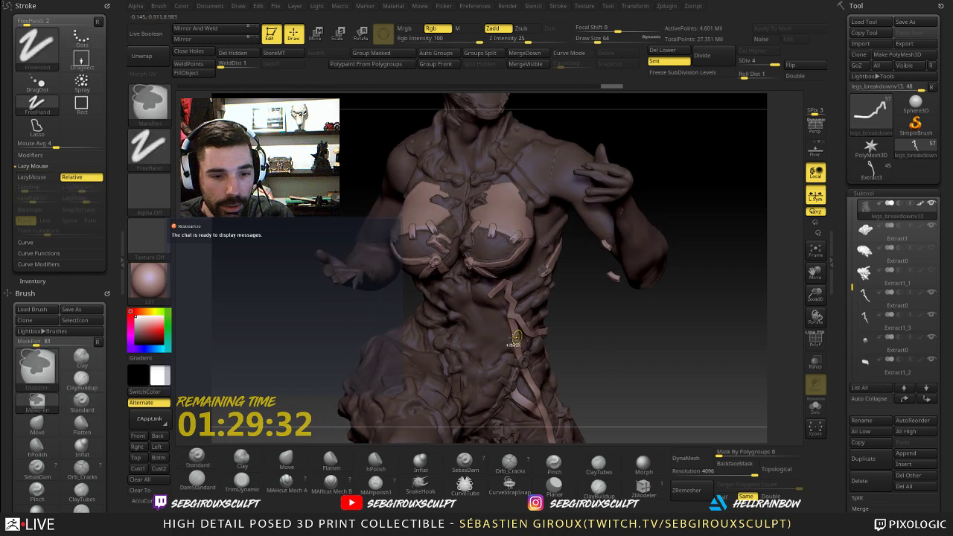
- Isolate the torso polygroup of the legs_breakdownv13 subtool, hiding the rest of the body
left_click(495, 329, "ctrl+shift")
left_click_drag(595, 341, 612, 369)
left_click_drag(612, 327, 601, 201)
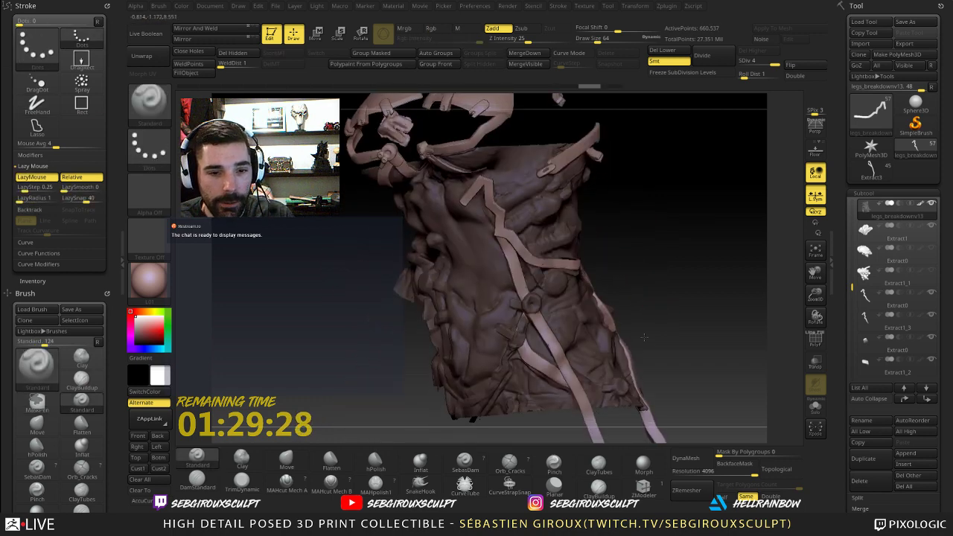
left_click_drag(655, 305, 655, 333, "alt")
right_click_drag(516, 246, 735, 218)
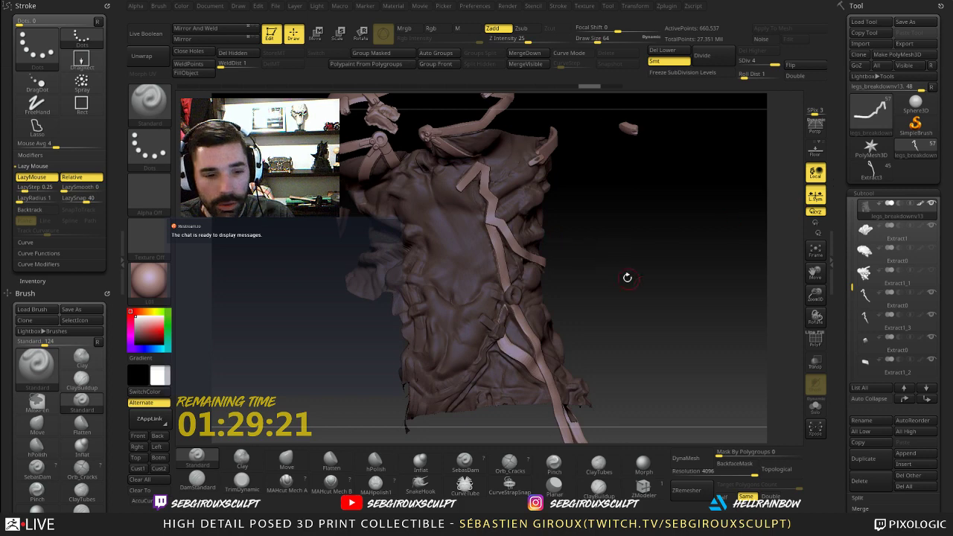
right_click_drag(627, 278, 639, 332)
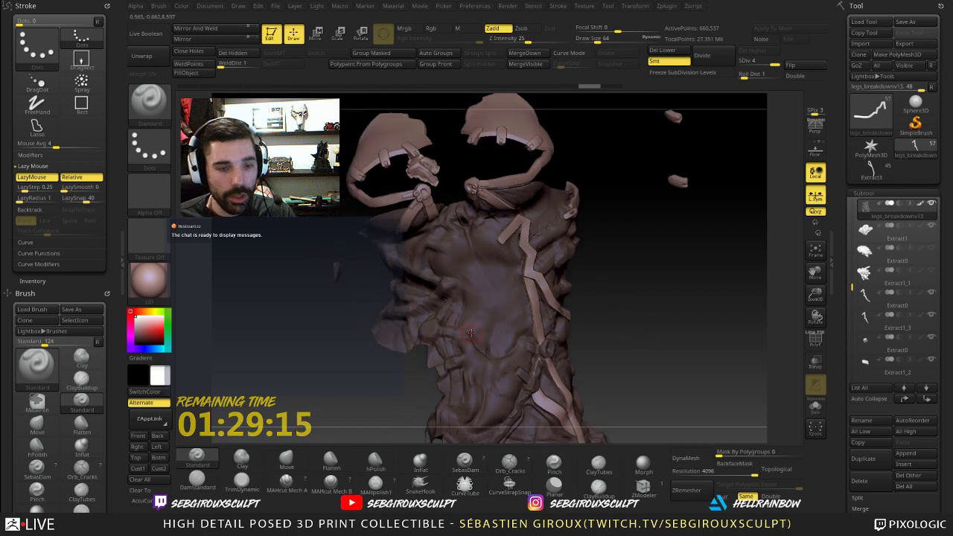
- Activate the ClayTubes brush and set its draw size to 96
key("b")
key("c")
key("t")
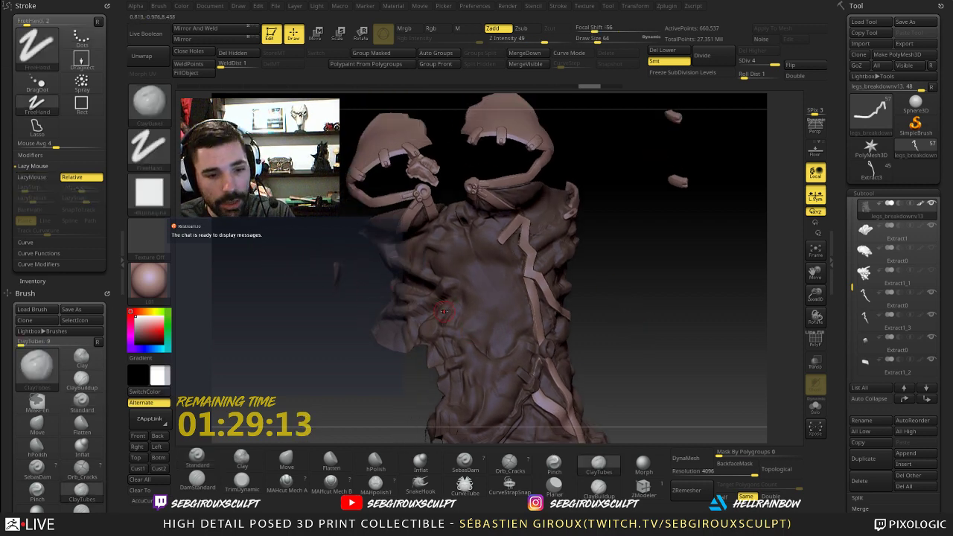
key("space")
left_click_drag(436, 311, 440, 311)
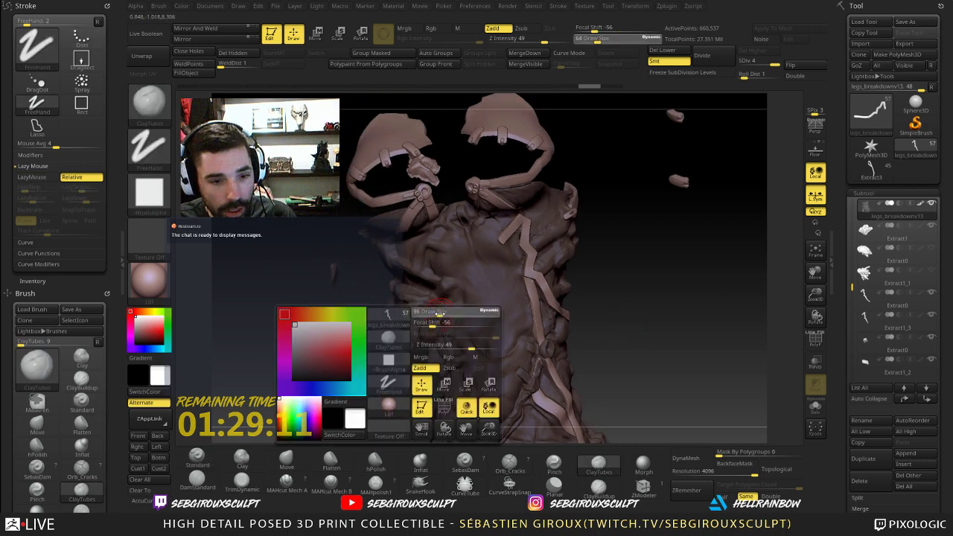
- Make the zigzag torso strap, Extract1_3, the active subtool
left_click_drag(617, 285, 634, 338)
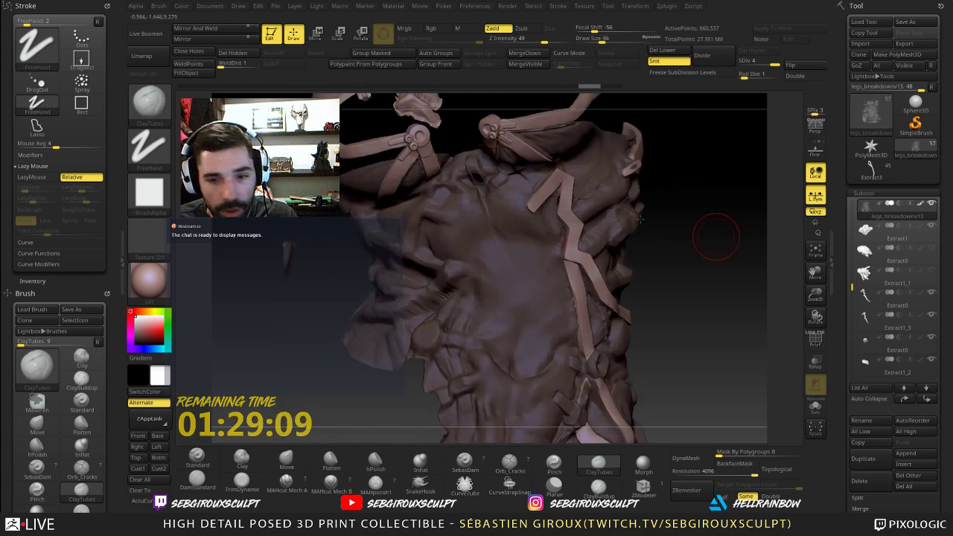
left_click_drag(658, 289, 675, 311)
right_click_drag(675, 311, 659, 292)
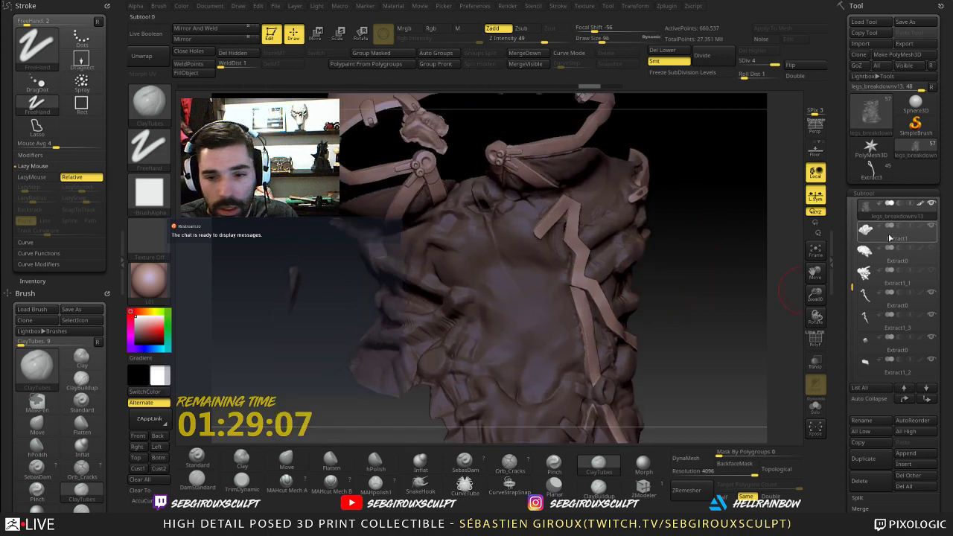
scroll(855, 272, "down", 3)
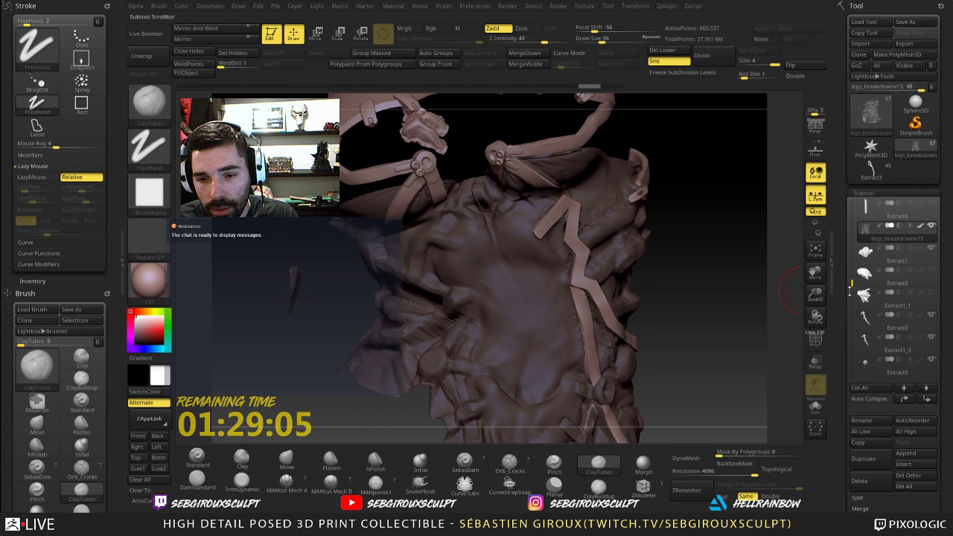
left_click(865, 273)
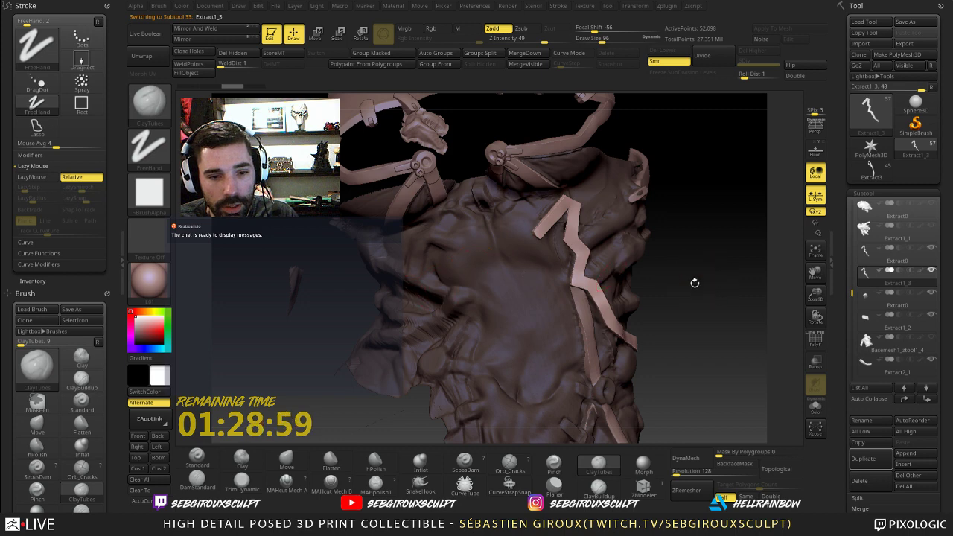
- Inspect how the selected Extract1_3 strap sits against the torso surface from the front and both sides
mouse_move(696, 279)
left_mouse_down()
mouse_move(708, 285)
mouse_move(669, 291)
mouse_move(686, 291)
mouse_move(713, 312)
mouse_move(613, 328)
left_mouse_up()
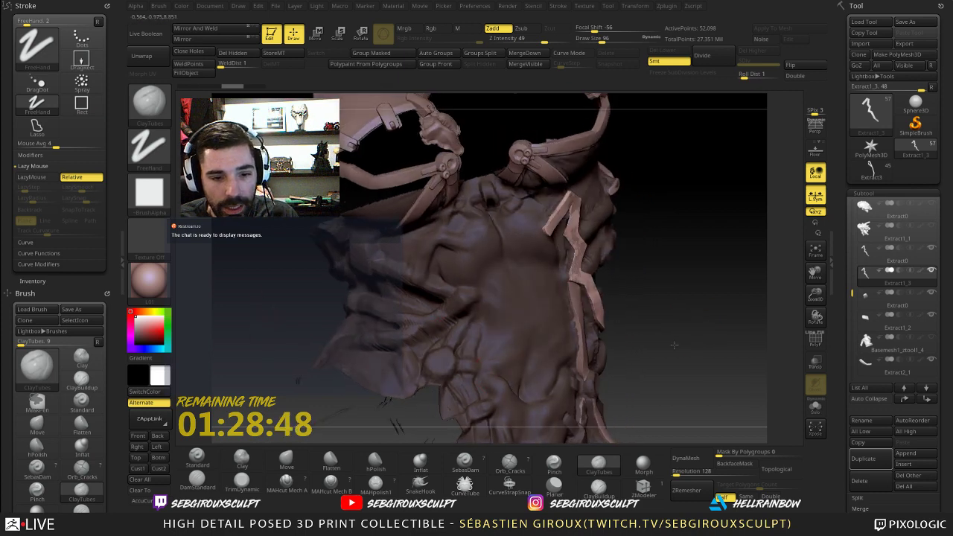
left_click_drag(674, 344, 555, 283)
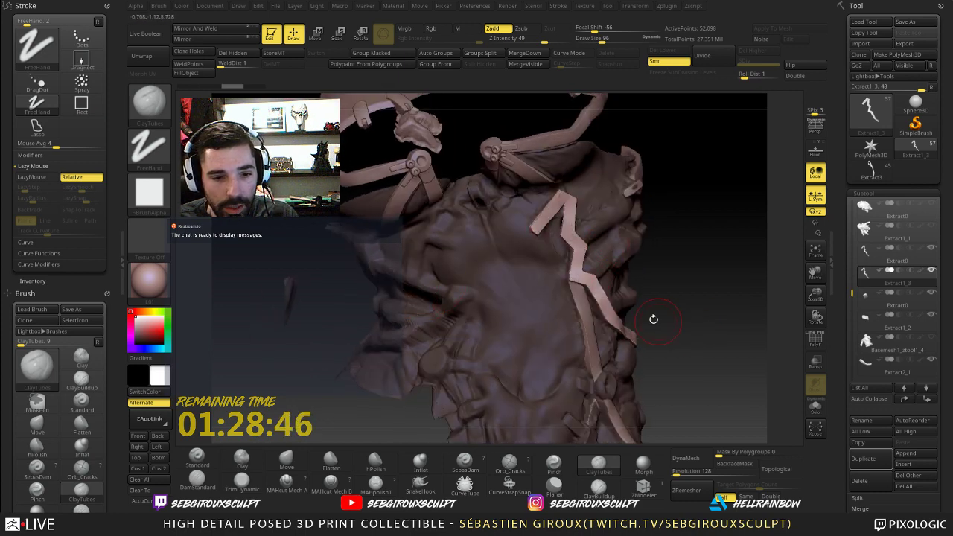
left_click_drag(654, 318, 668, 317)
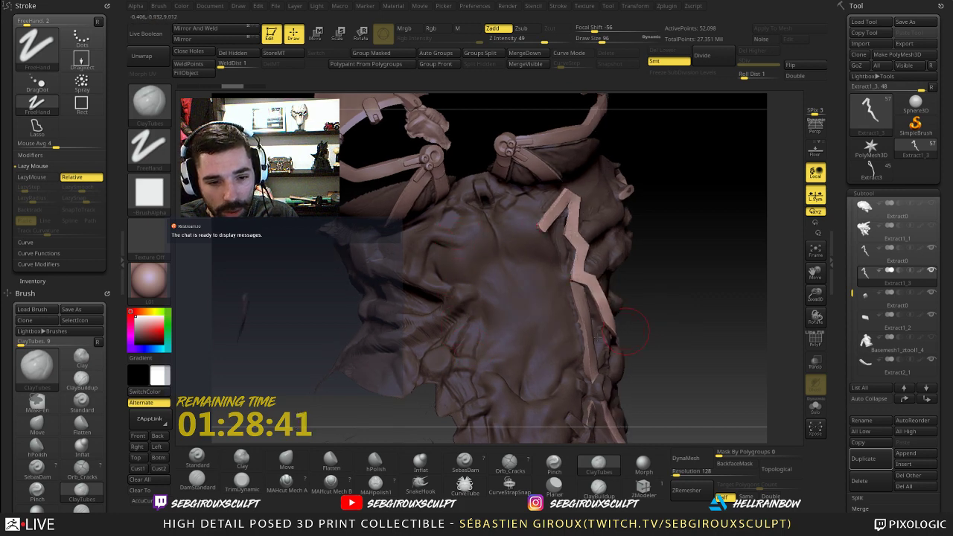
left_click_drag(703, 328, 597, 335)
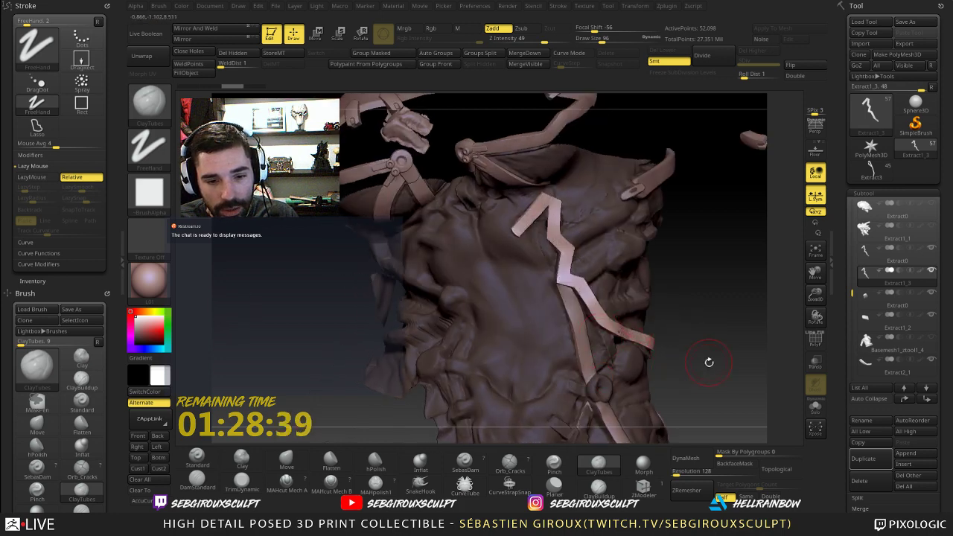
left_click_drag(710, 363, 640, 357)
left_click_drag(698, 365, 584, 341)
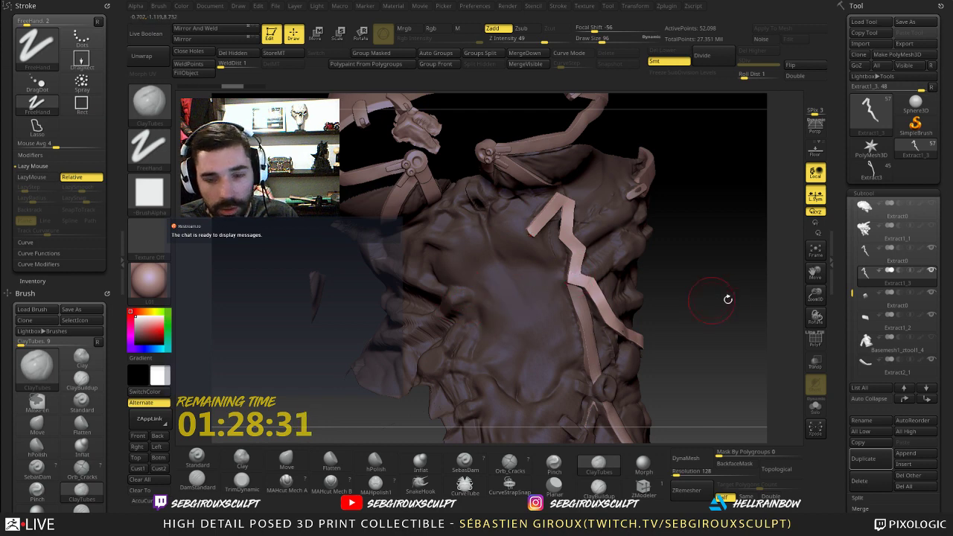
left_click_drag(707, 308, 711, 302)
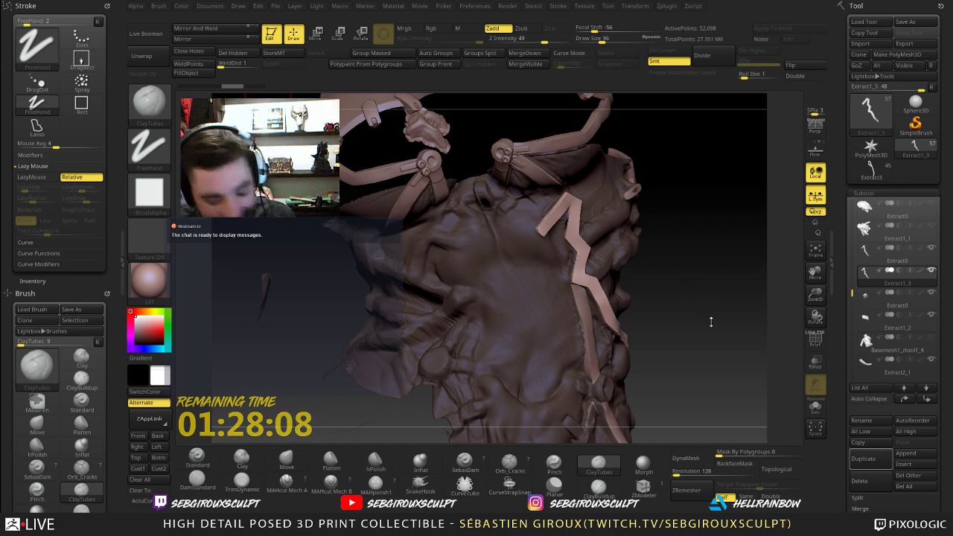
left_click_drag(665, 267, 711, 327)
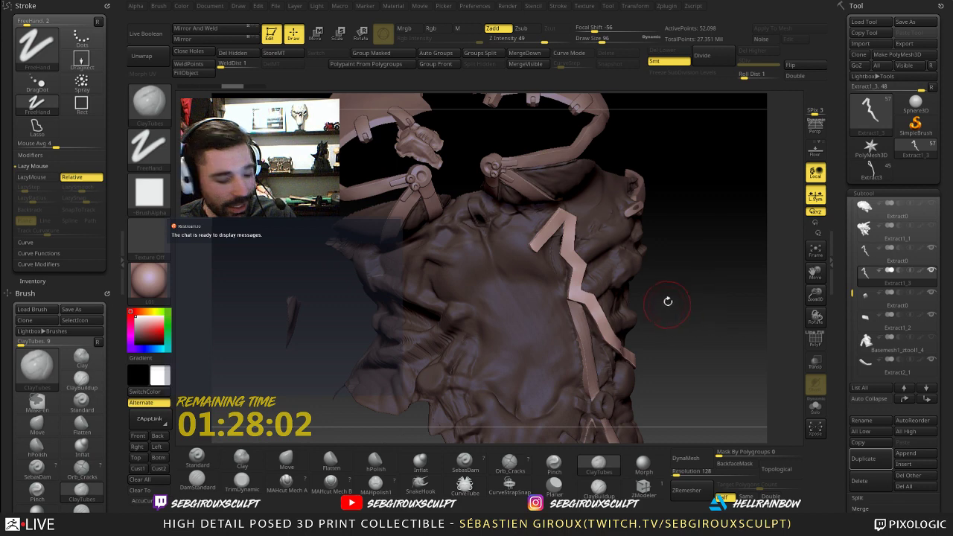
mouse_move(687, 315)
left_mouse_down()
mouse_move(705, 336)
mouse_move(671, 324)
mouse_move(722, 360)
mouse_move(562, 374)
mouse_move(631, 381)
mouse_move(600, 352)
mouse_move(657, 365)
mouse_move(652, 379)
mouse_move(654, 357)
mouse_move(646, 385)
left_mouse_up()
- Select the legs_breakdownv13 body subtool and activate the DamStandard brush with a draw size of 65
left_click(537, 325, "alt")
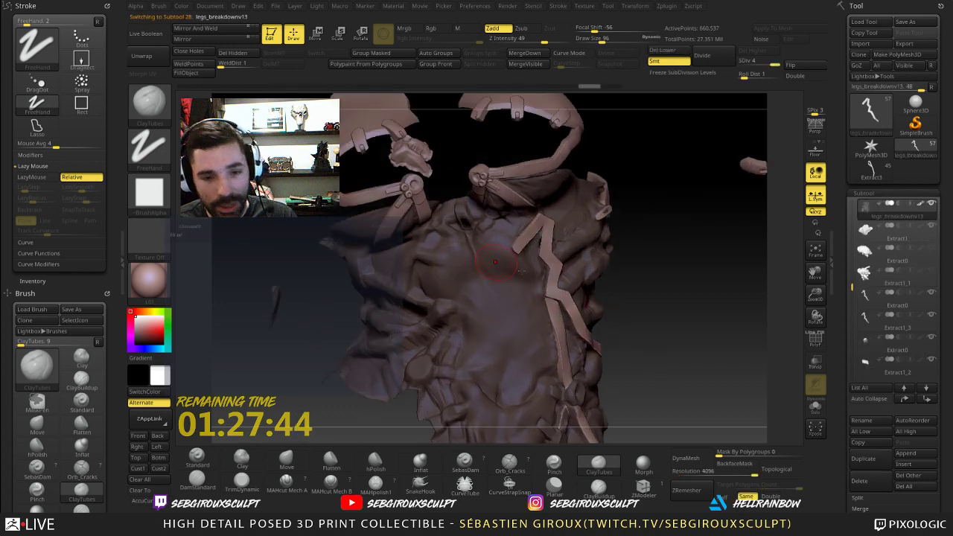
left_click(198, 480)
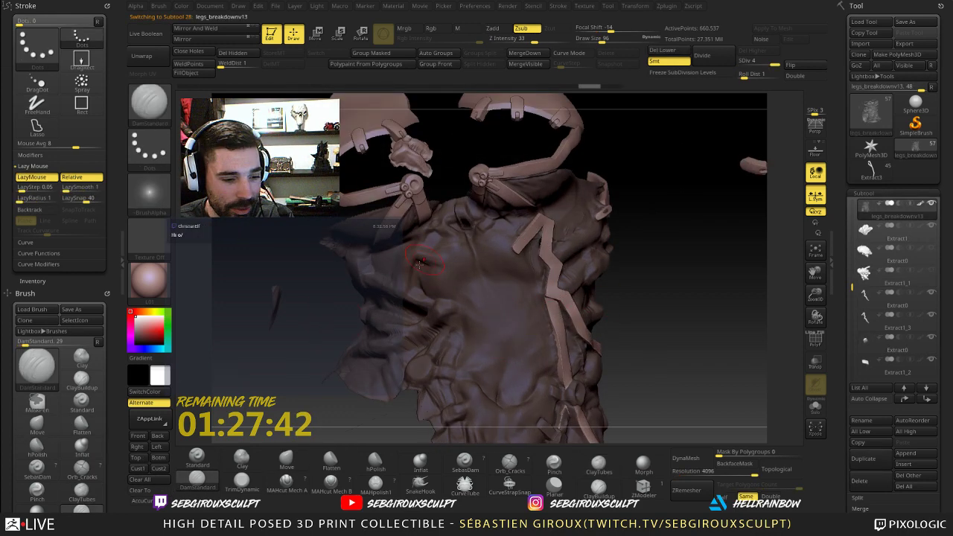
key("space")
left_click_drag(432, 267, 426, 267)
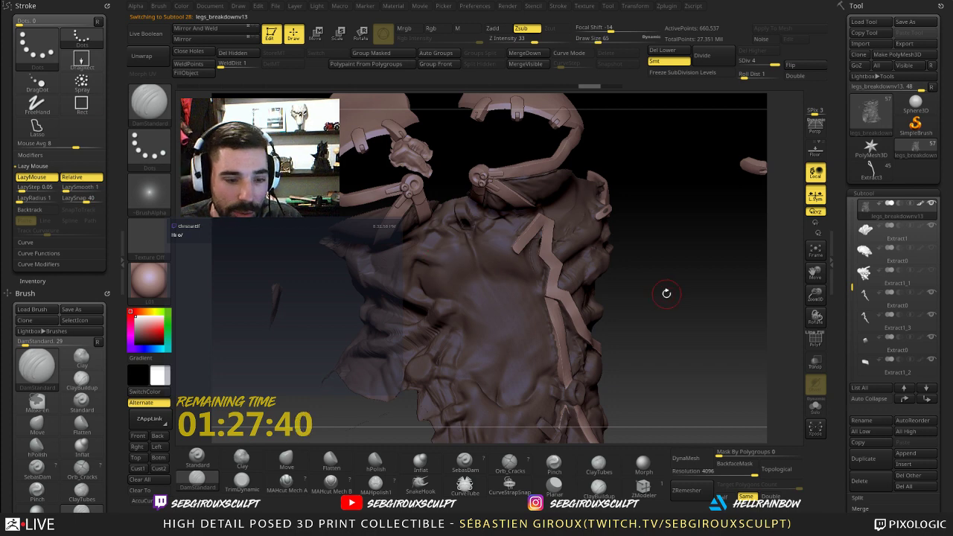
- Unhide all hidden parts of the legs_breakdownv13 body subtool around the torso
left_click_drag(666, 294, 688, 268)
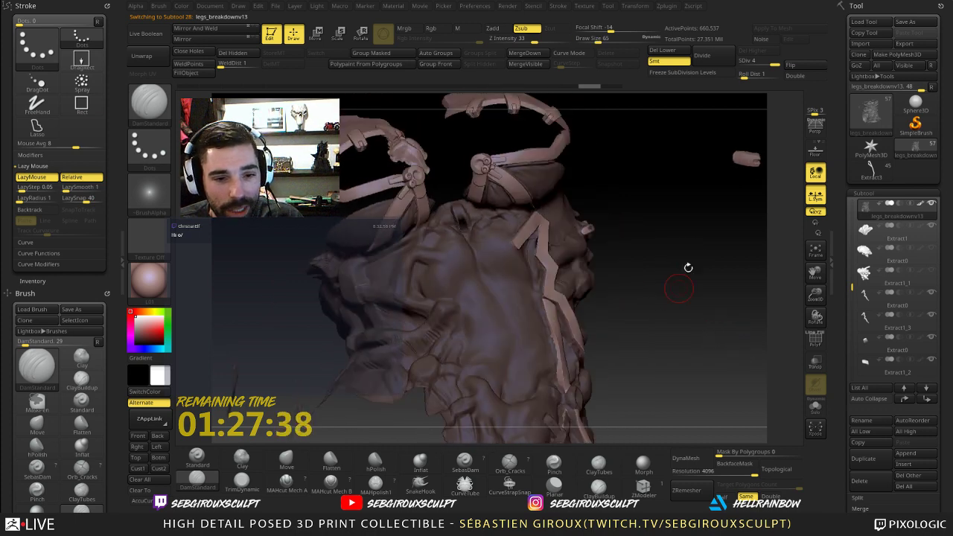
left_click_drag(646, 351, 528, 301)
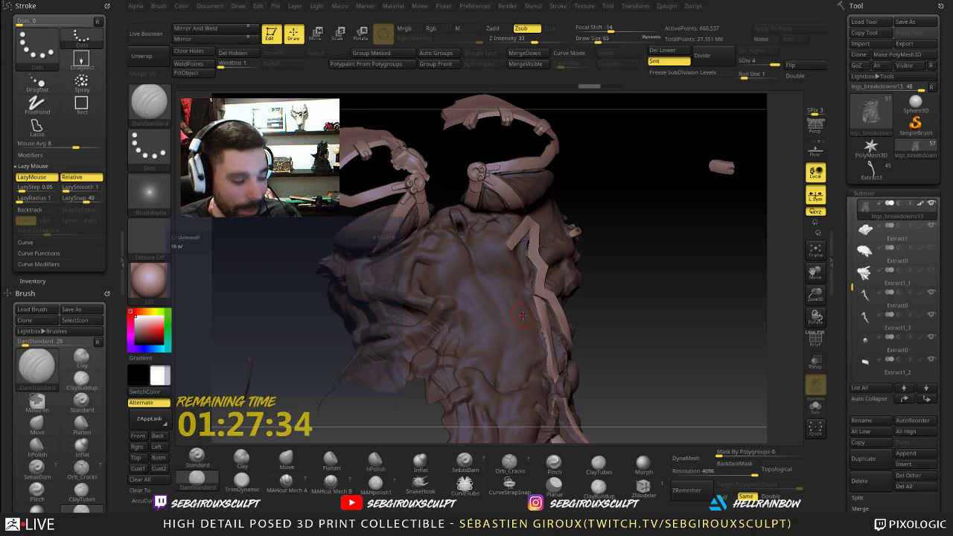
key("ctrl+shift")
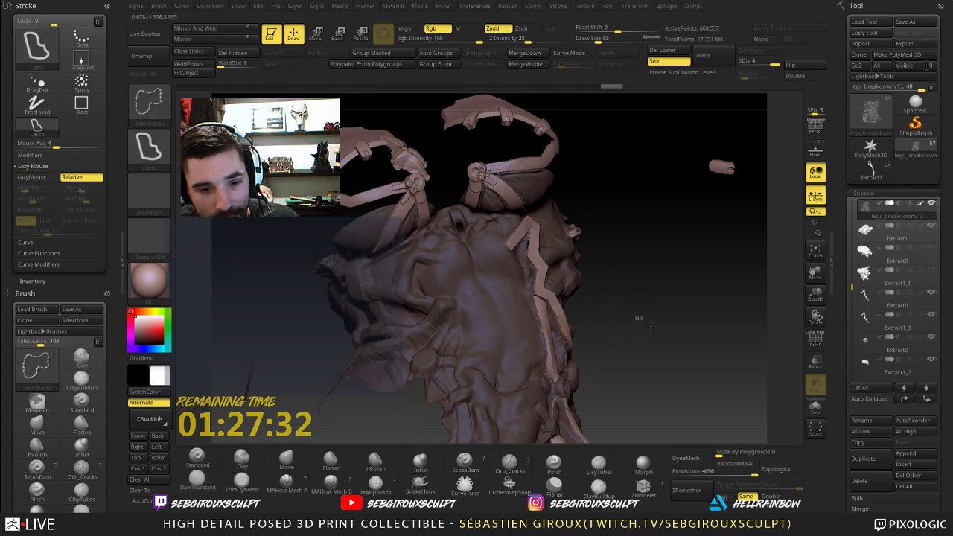
left_click(658, 330, "ctrl+shift")
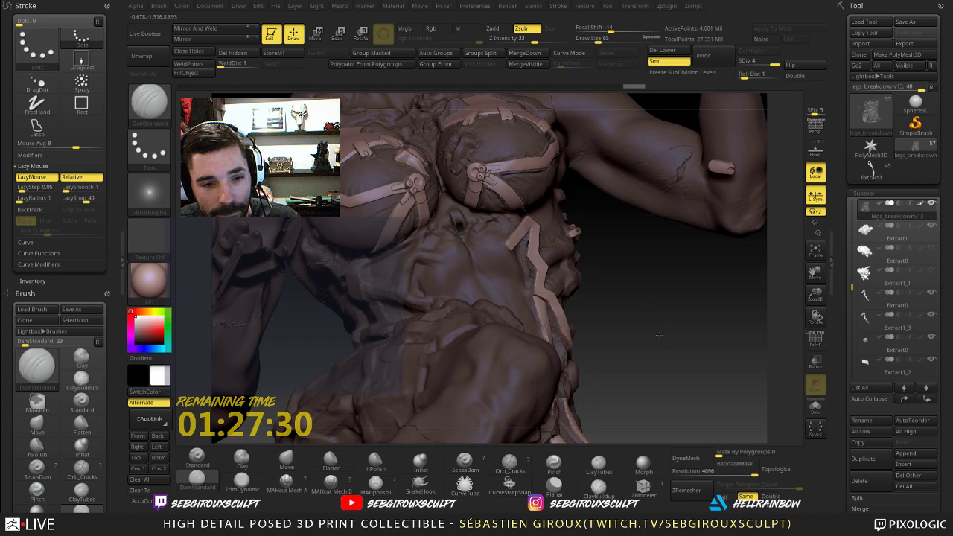
- Isolate the torso polygroup of the legs_breakdownv13 body subtool, hiding the rest of the body
mouse_move(664, 339)
left_mouse_down("alt")
mouse_move(576, 272)
mouse_move(630, 324)
left_mouse_up("alt")
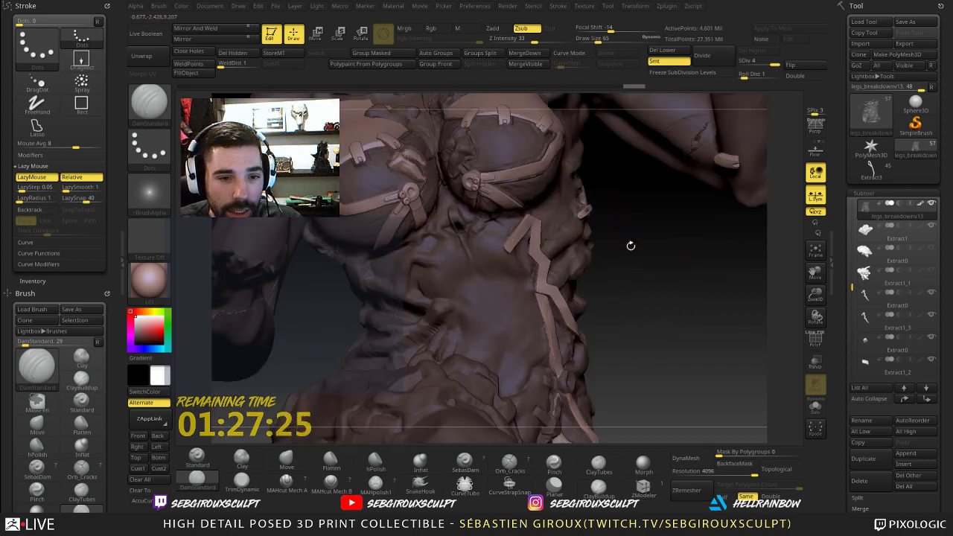
left_click_drag(630, 246, 655, 305, "alt")
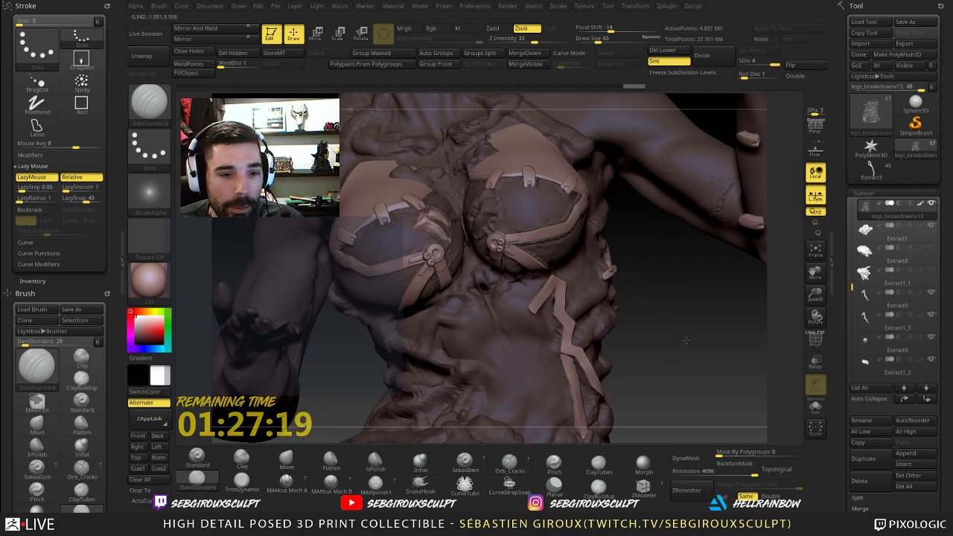
left_click_drag(682, 332, 654, 289)
left_click(563, 266, "ctrl+shift")
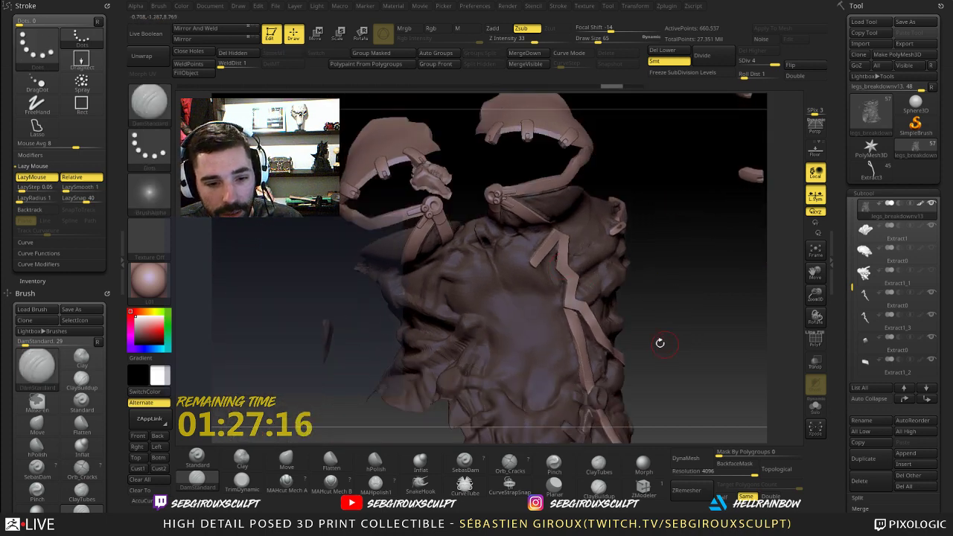
- Examine the isolated torso's wrinkles and the fit of the zigzag strap from slightly different front and side angles
left_click_drag(660, 342, 547, 278)
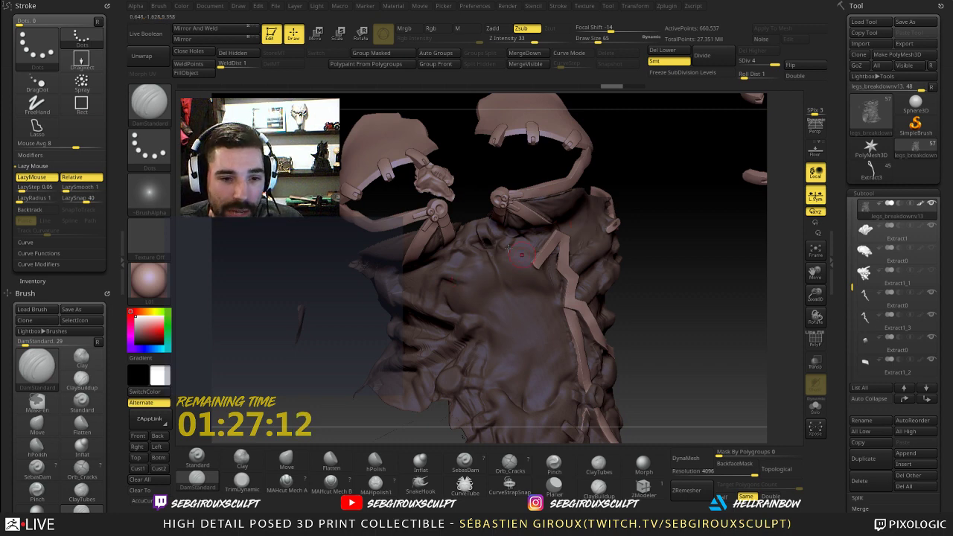
mouse_move(675, 353)
left_mouse_down()
mouse_move(672, 336)
mouse_move(684, 362)
mouse_move(679, 356)
left_mouse_up()
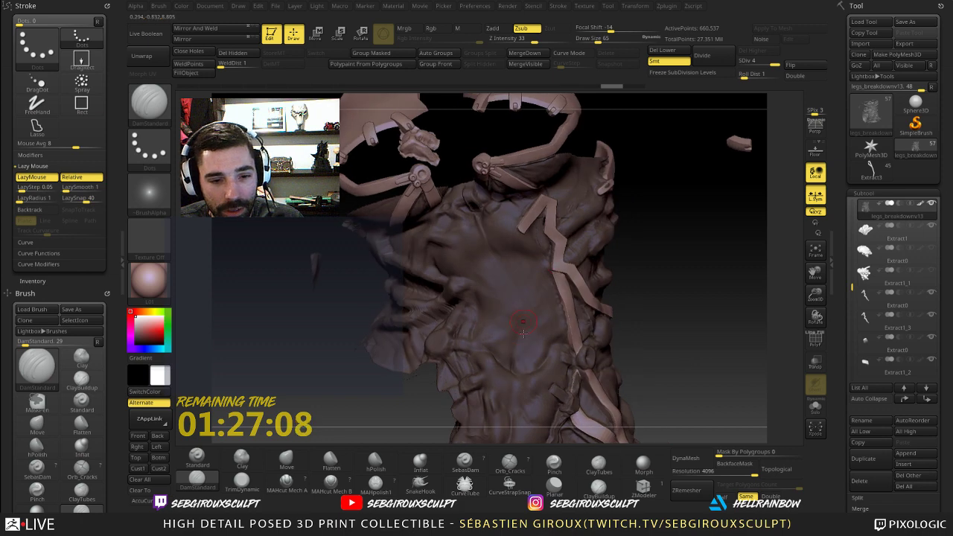
mouse_move(662, 323)
left_mouse_down()
mouse_move(671, 321)
mouse_move(551, 218)
left_mouse_up()
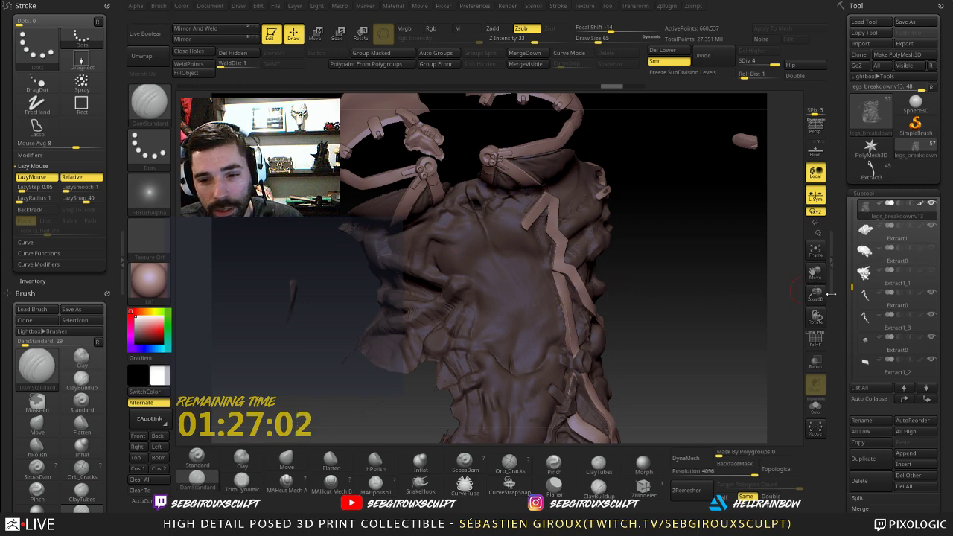
left_click_drag(660, 272, 568, 223)
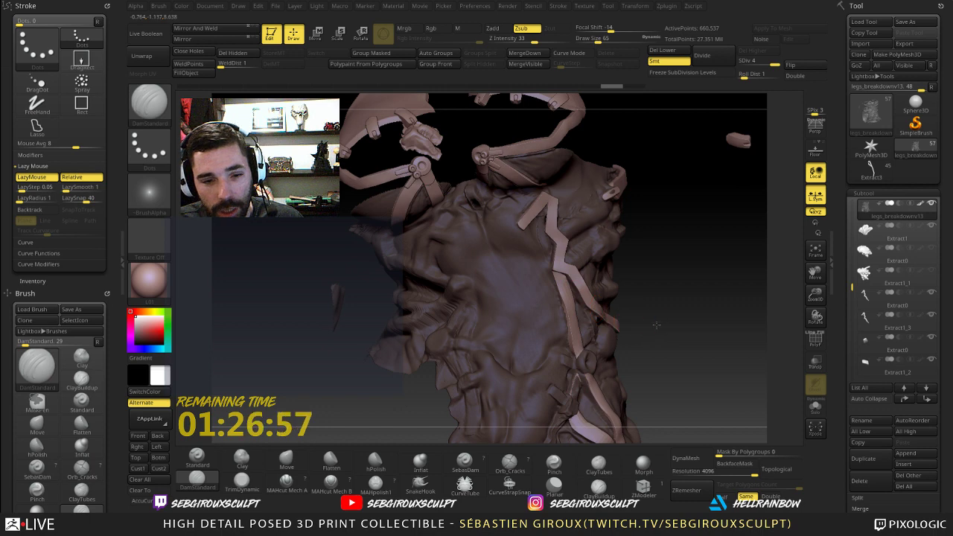
left_click_drag(655, 325, 577, 262)
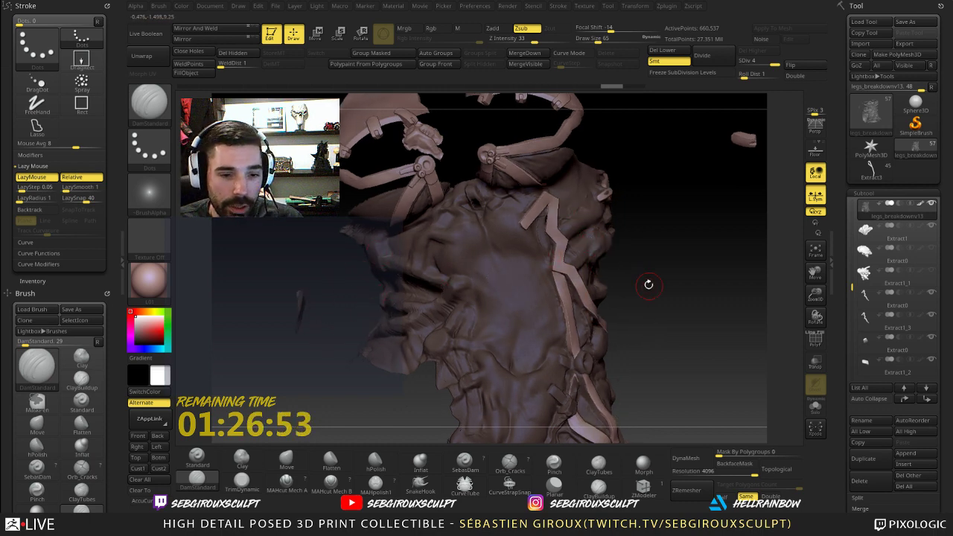
left_click_drag(648, 283, 512, 234)
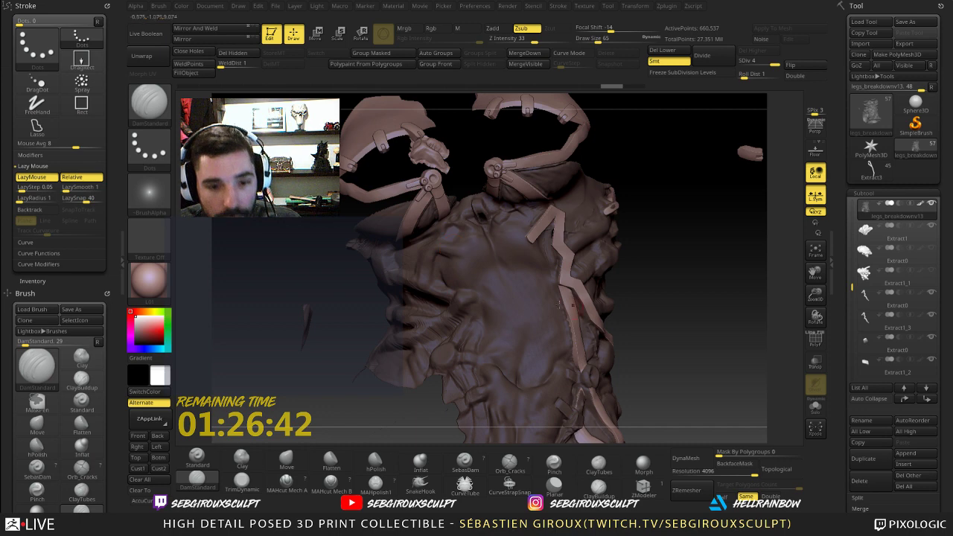
left_click_drag(684, 316, 595, 325)
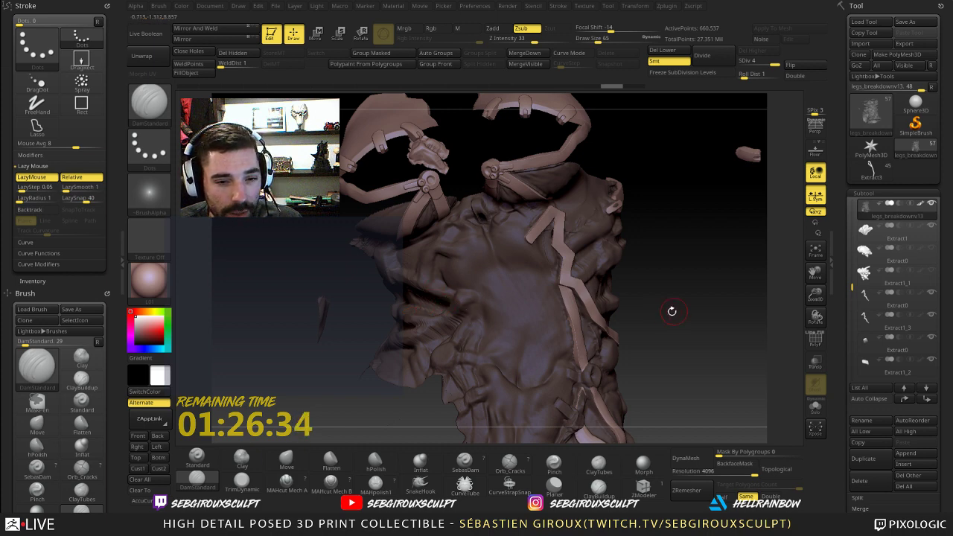
left_click_drag(672, 311, 450, 289)
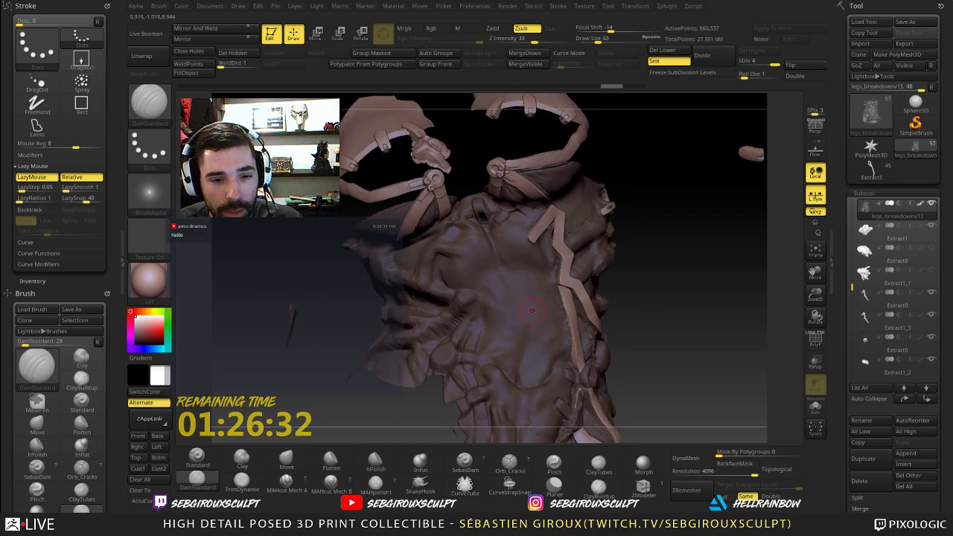
mouse_move(650, 300)
left_mouse_down()
mouse_move(678, 305)
mouse_move(566, 284)
left_mouse_up()
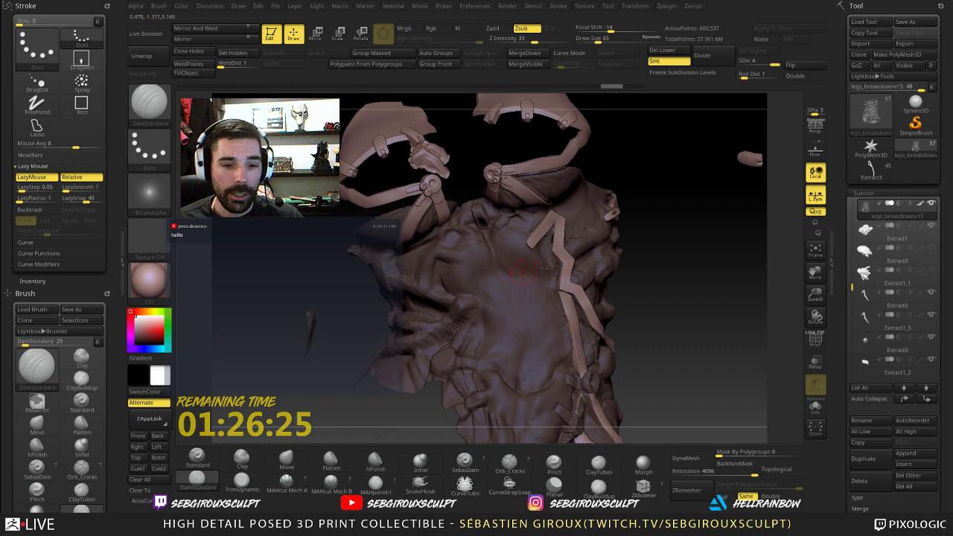
mouse_move(721, 337)
left_mouse_down()
mouse_move(674, 345)
mouse_move(679, 354)
mouse_move(661, 325)
mouse_move(668, 331)
left_mouse_up()
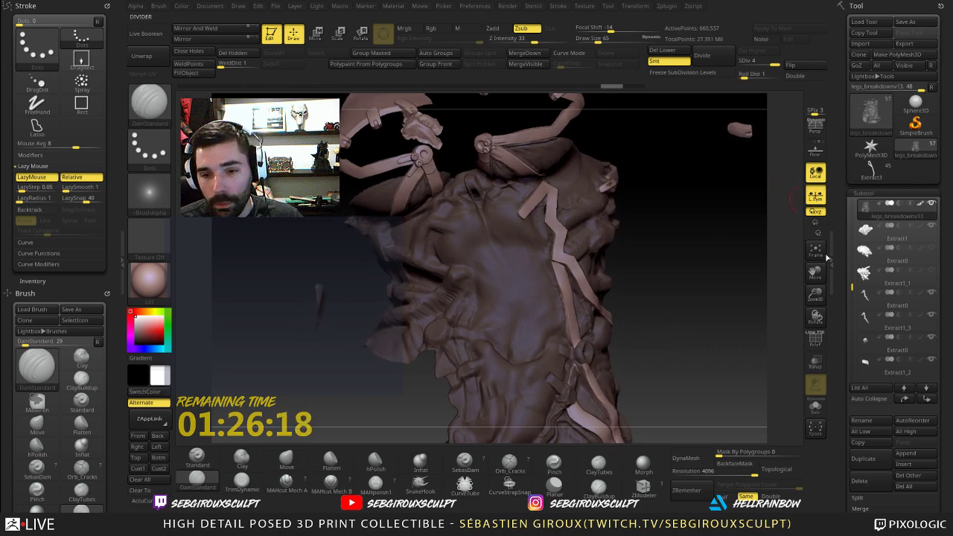
- Make the Extract1_3 strap the active subtool and delete it
left_click(863, 317)
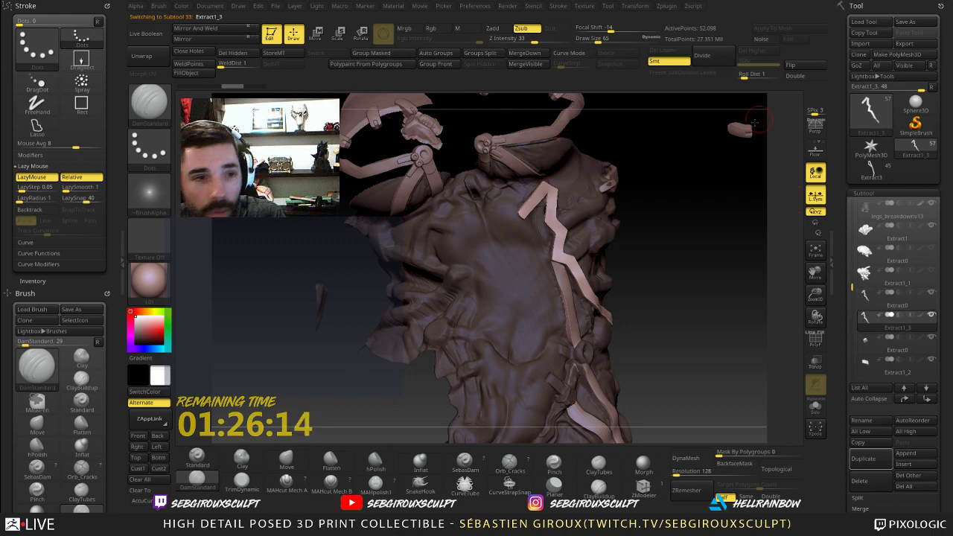
left_click(866, 298)
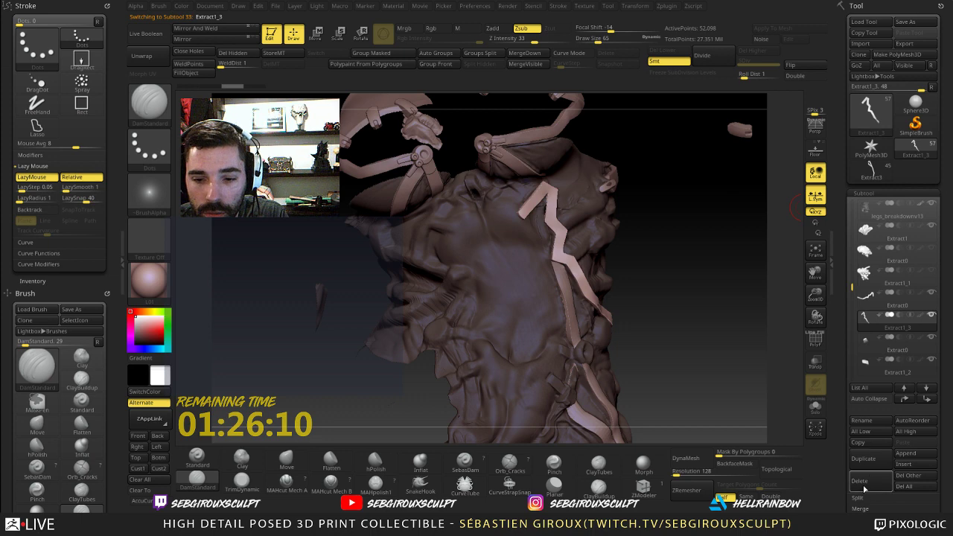
left_click(866, 313)
left_click(867, 308)
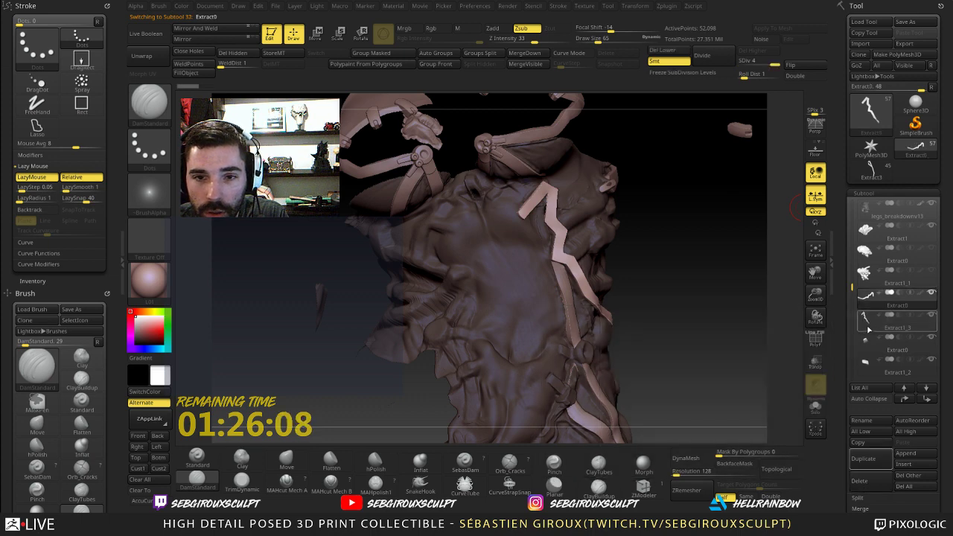
left_click(867, 327)
left_click(859, 489)
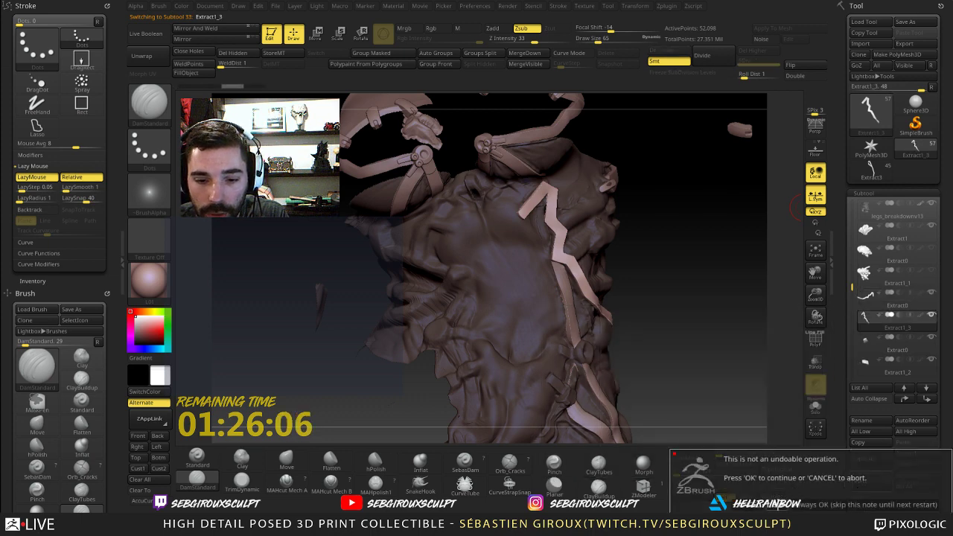
left_click(789, 497)
- Select the remaining zigzag torso strap, Extract0, and duplicate it as a separate subtool
left_click(868, 299)
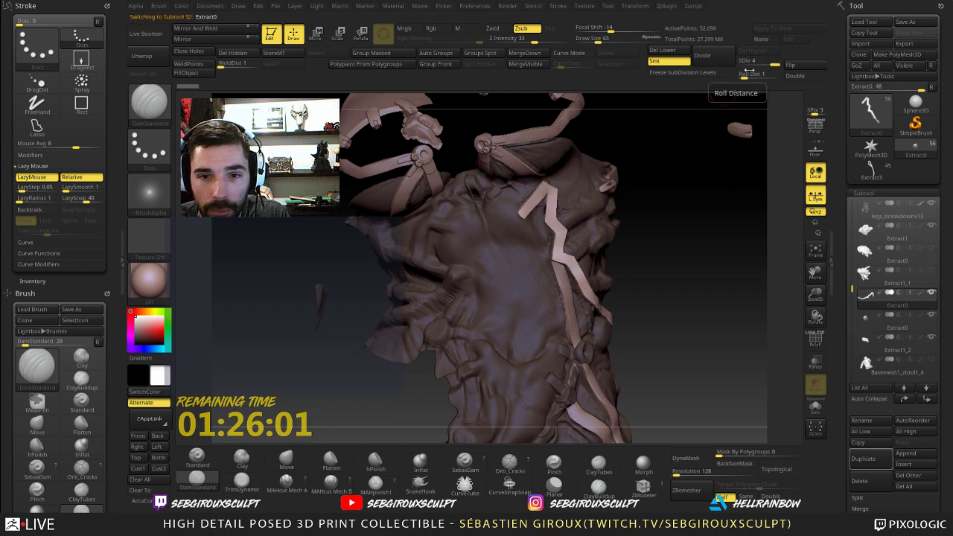
left_click_drag(650, 272, 569, 201)
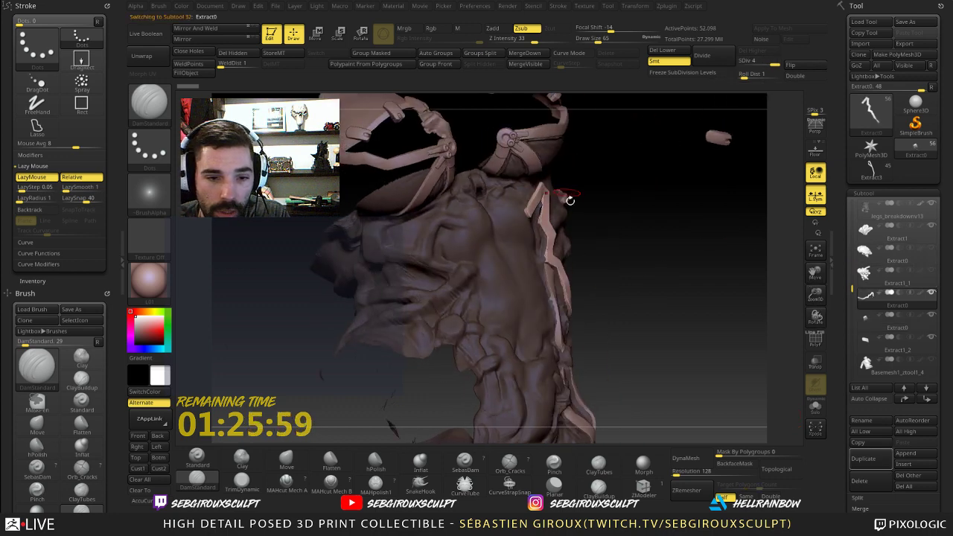
mouse_move(644, 276)
left_mouse_down()
mouse_move(601, 268)
mouse_move(665, 303)
mouse_move(652, 298)
left_mouse_up()
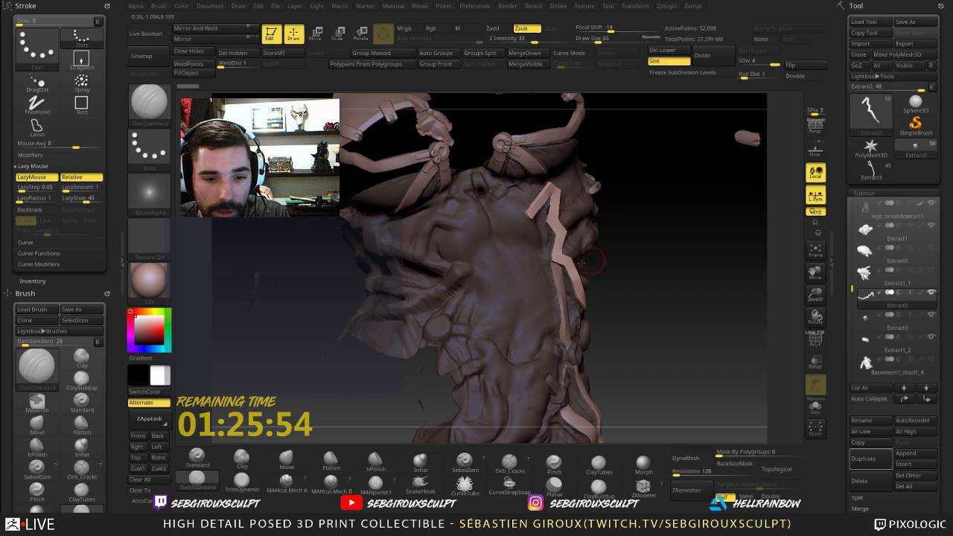
mouse_move(673, 286)
left_mouse_down()
mouse_move(648, 245)
mouse_move(567, 214)
left_mouse_up()
mouse_move(639, 277)
left_mouse_down()
mouse_move(634, 288)
mouse_move(702, 327)
left_mouse_up()
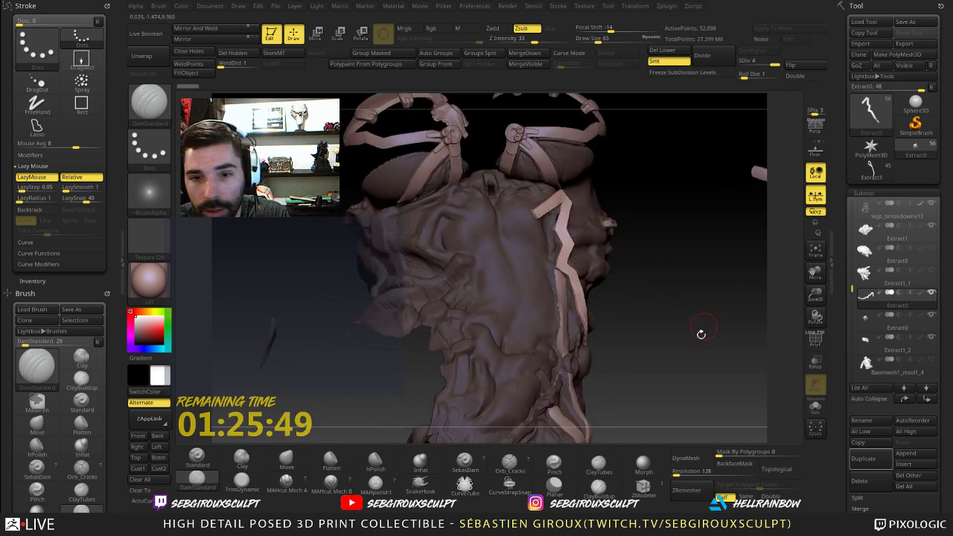
left_click(865, 459)
mouse_move(760, 272)
left_mouse_down()
mouse_move(714, 290)
mouse_move(680, 195)
mouse_move(575, 209)
left_mouse_up()
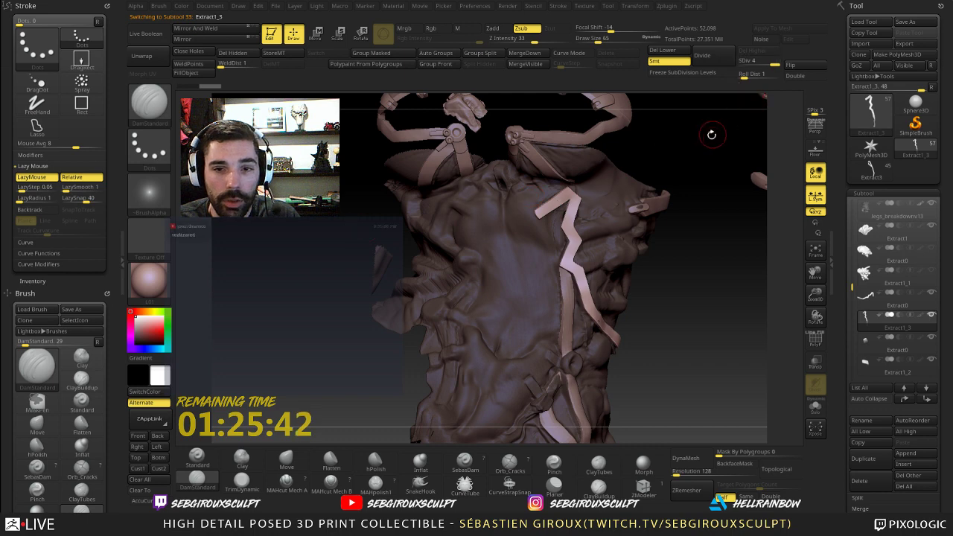
left_click_drag(713, 134, 710, 119)
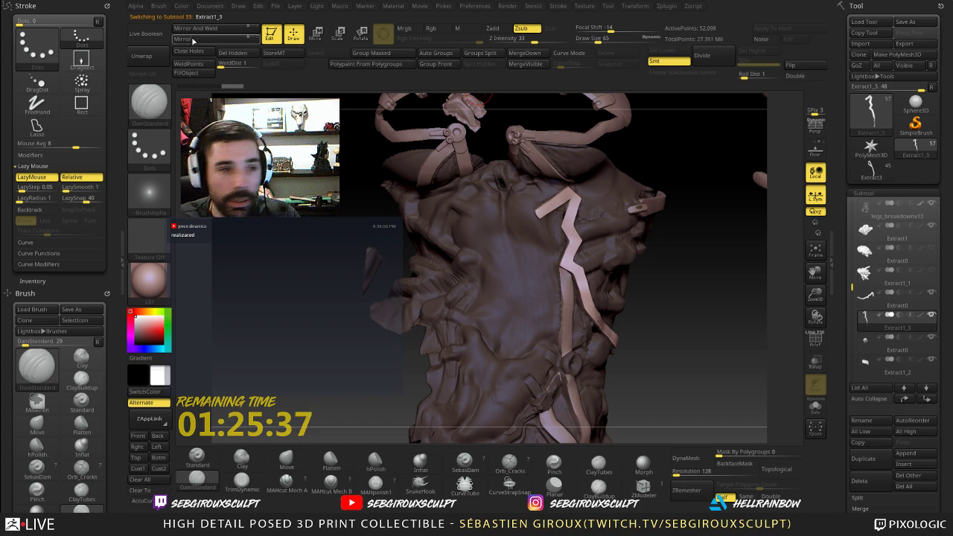
- Mirror the duplicated zigzag strap, Extract1_3, and check where it lies across the torso
left_click(223, 40)
left_click_drag(674, 308, 632, 347)
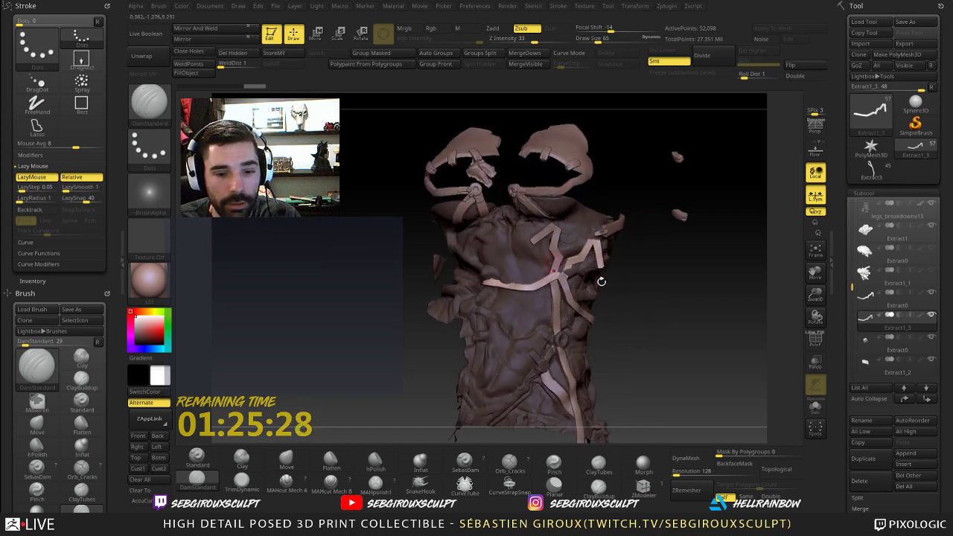
left_click_drag(650, 308, 658, 314)
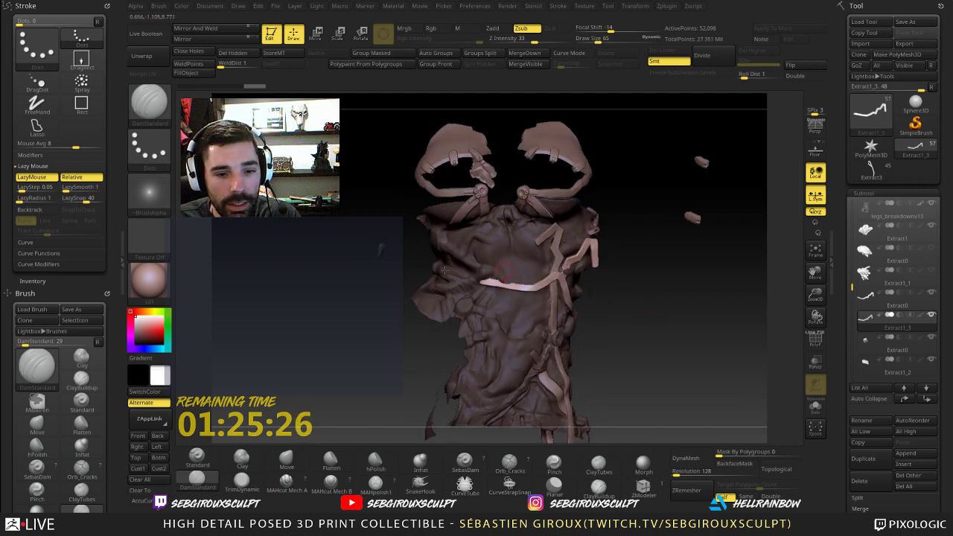
mouse_move(444, 270)
left_mouse_down()
mouse_move(567, 298)
mouse_move(649, 290)
mouse_move(634, 292)
left_mouse_up()
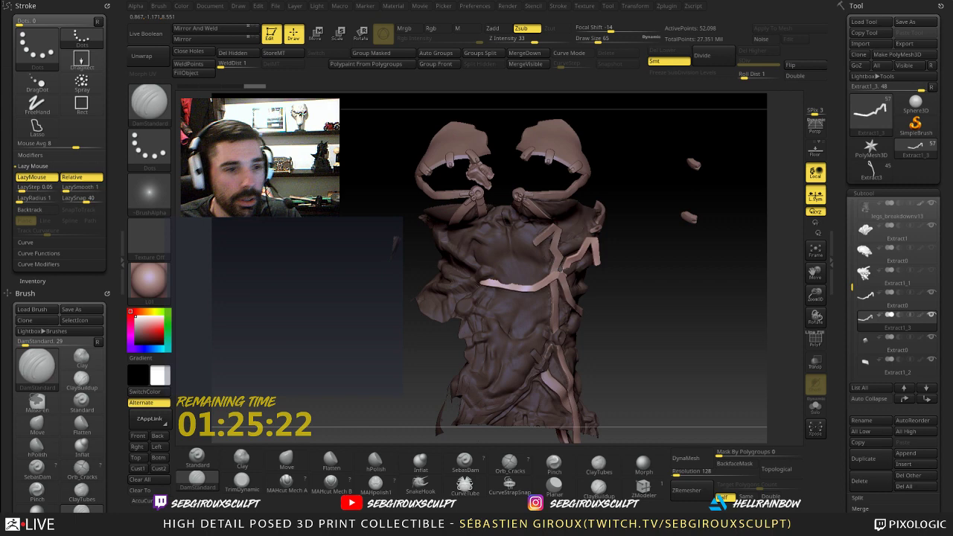
- Rotate the mirrored strap from its horizontal position to upright and move it to the torso side opposite the original strap
left_click(361, 33)
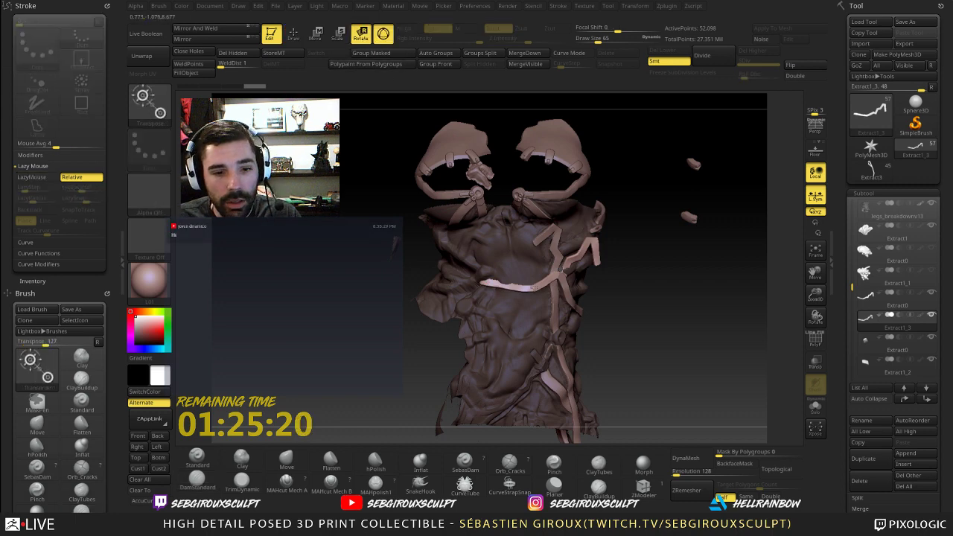
left_click_drag(474, 283, 590, 284)
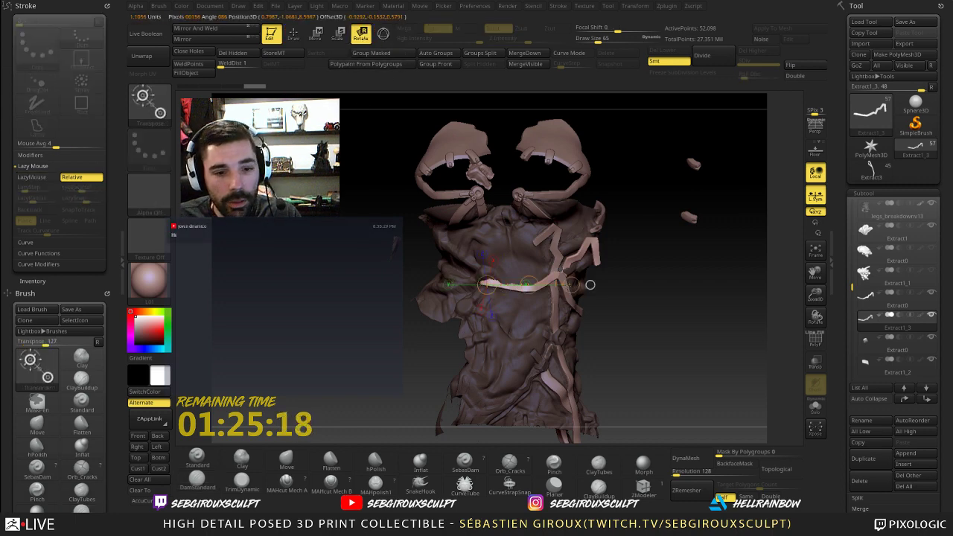
left_click_drag(488, 282, 521, 216)
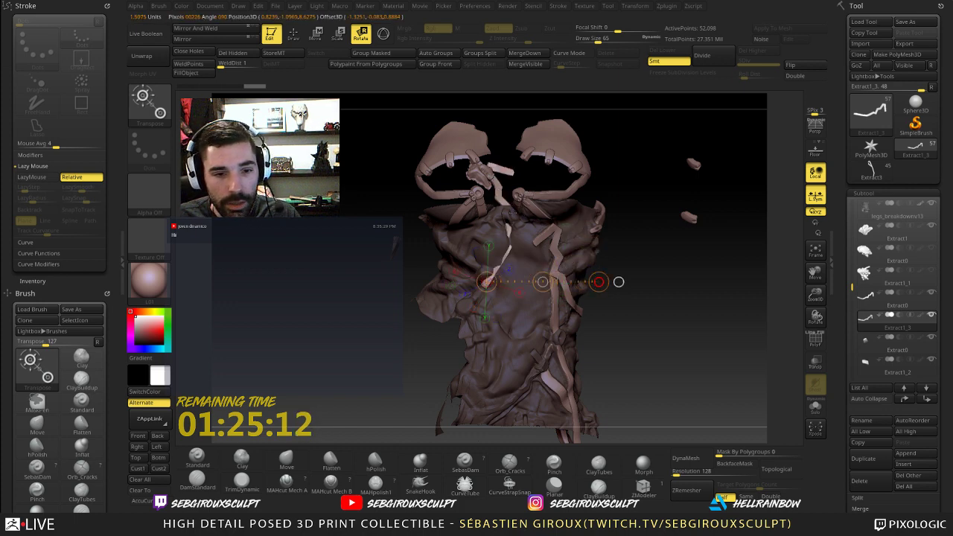
key("w")
left_click_drag(542, 281, 512, 347)
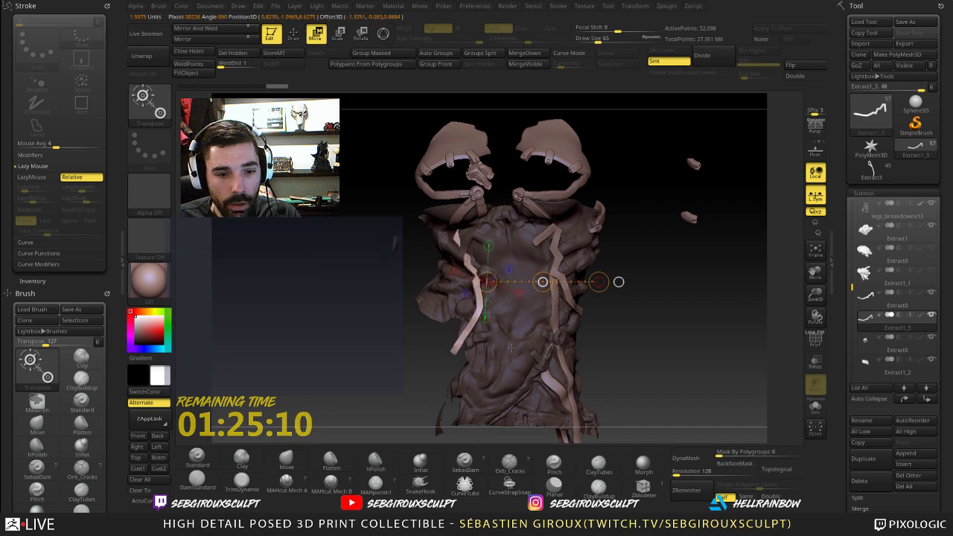
- Align the Transpose line along the mirrored zigzag strap and rotate the strap in profile so it leans against the torso
mouse_move(463, 248)
left_mouse_down()
mouse_move(463, 355)
mouse_move(438, 402)
left_mouse_up()
key("r")
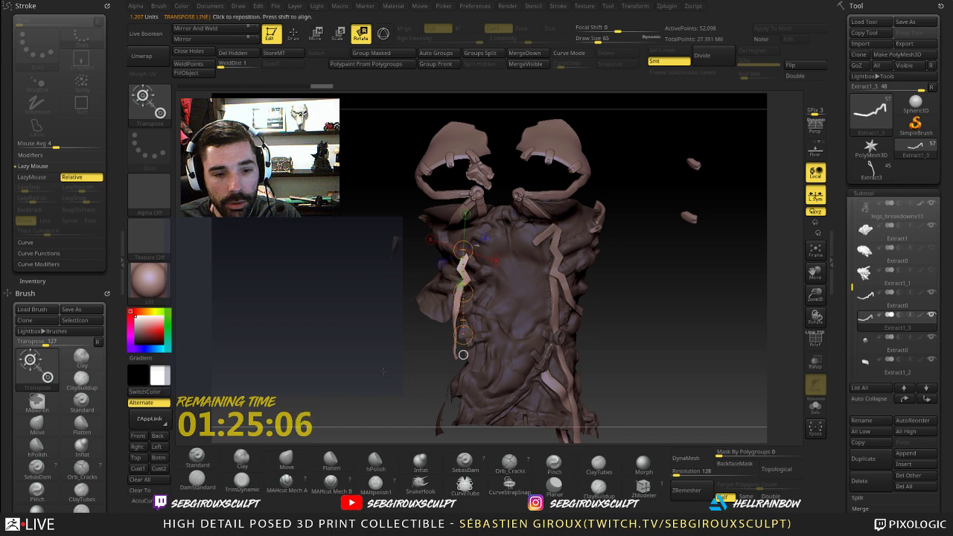
right_click_drag(417, 335, 474, 323)
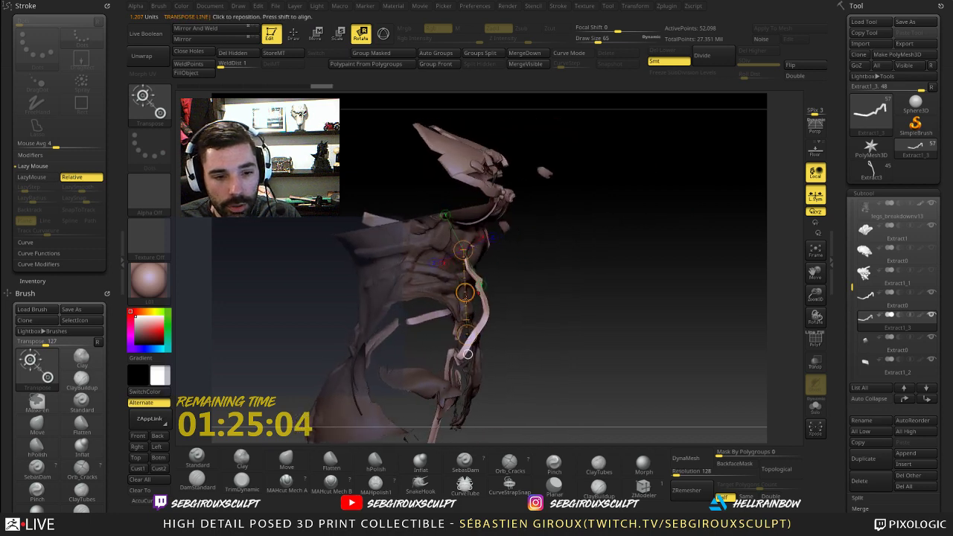
left_click_drag(464, 292, 464, 258)
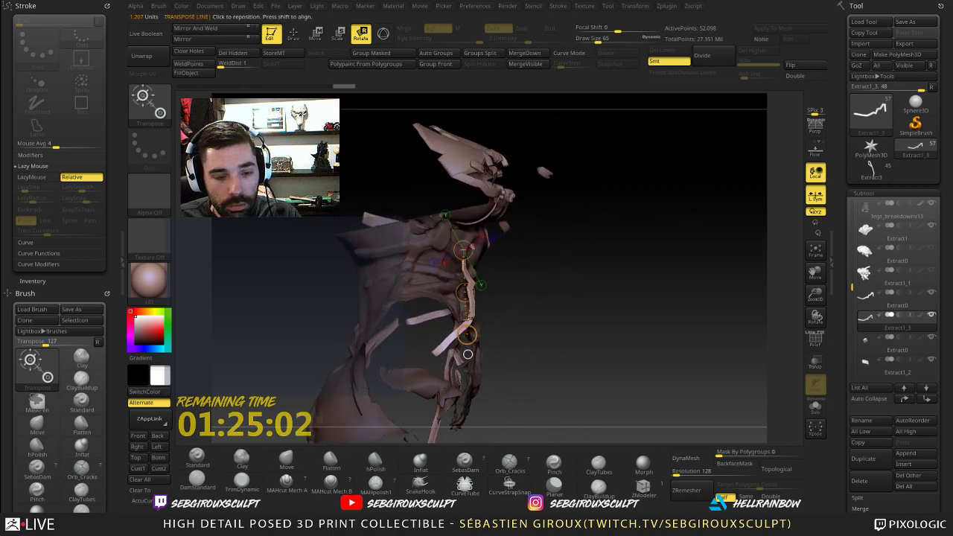
- Rotate the mirrored strap about its length so its zigzag faces outward and matches the tilt of the original strap
left_click_drag(484, 314, 345, 315)
left_click_drag(411, 342, 469, 337)
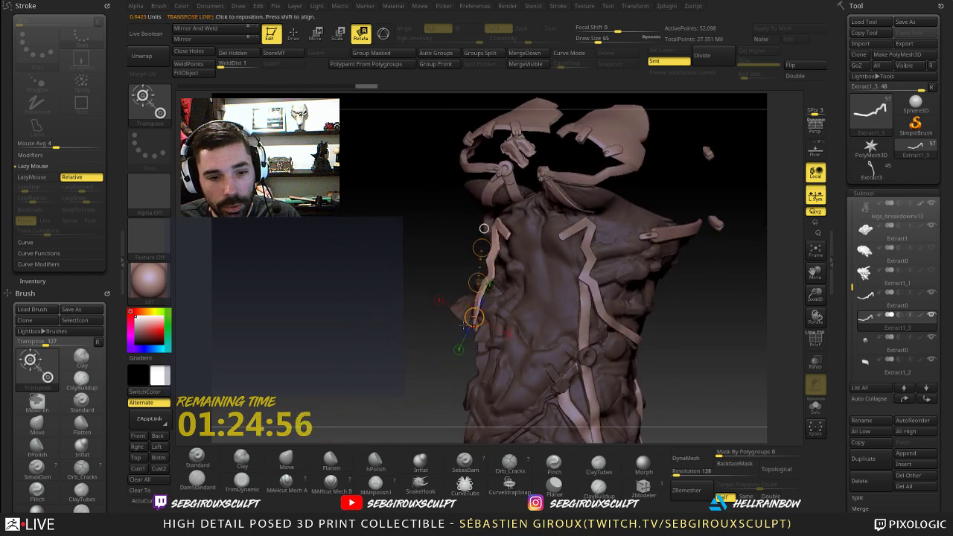
left_click_drag(413, 327, 472, 337)
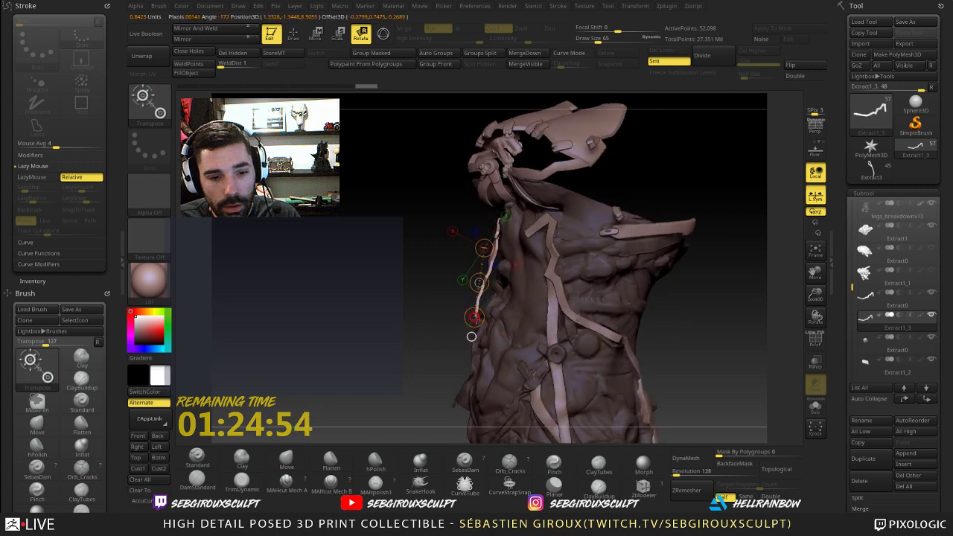
left_click_drag(380, 297, 402, 275)
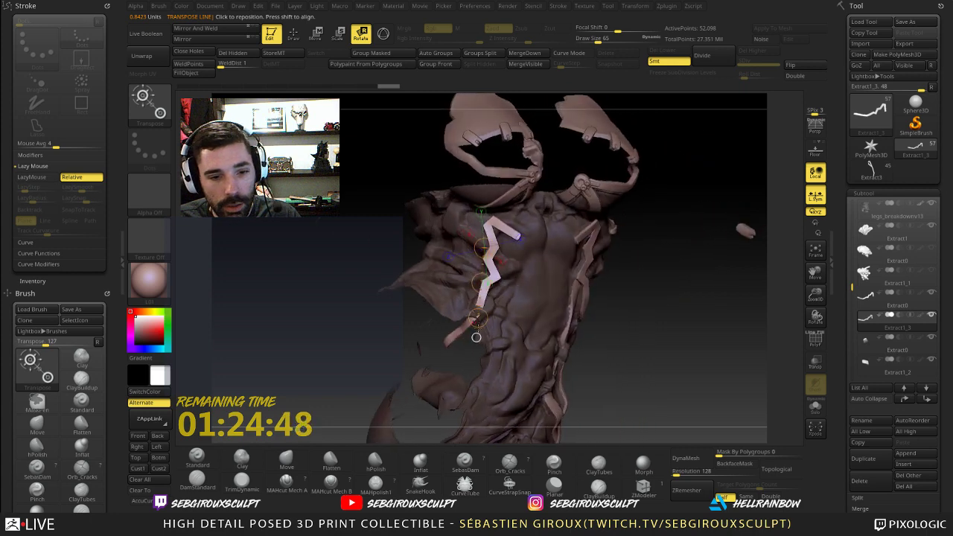
left_click_drag(642, 315, 573, 289)
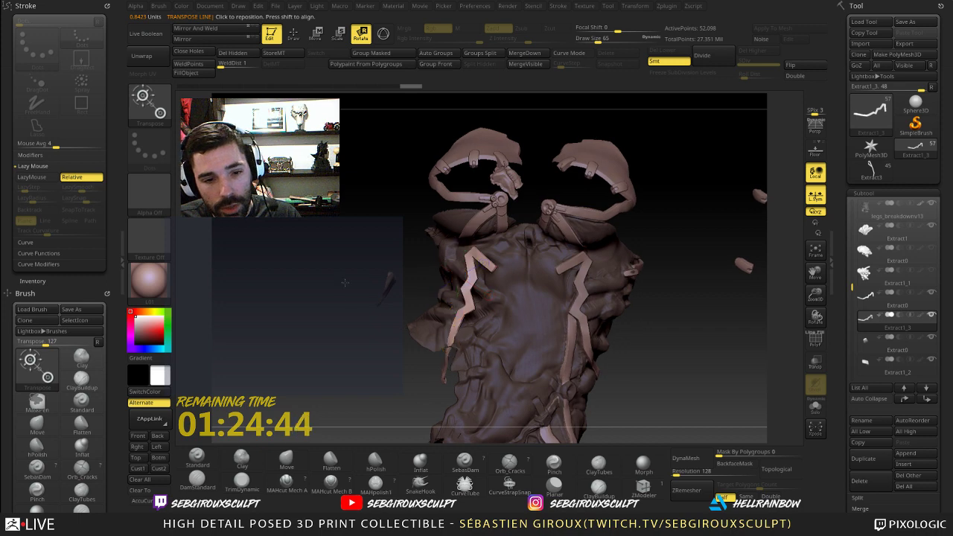
- Move the mirrored strap against the torso surface and rotate it more upright, in line with the opposite strap
left_click_drag(344, 283, 289, 290)
key("w")
left_click_drag(448, 308, 449, 308)
left_click_drag(372, 299, 434, 311)
mouse_move(473, 249)
left_mouse_down()
mouse_move(472, 306)
mouse_move(507, 307)
left_mouse_up()
key("r")
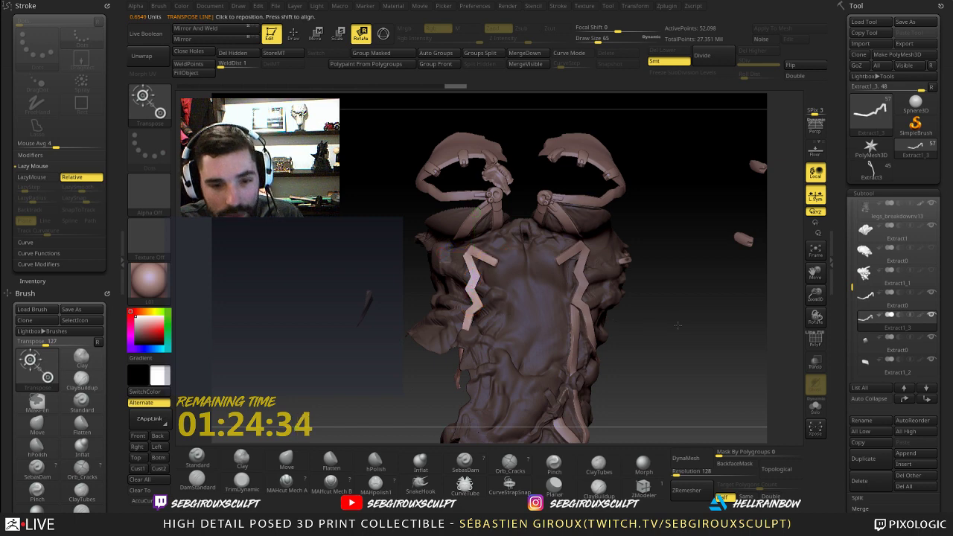
left_click_drag(677, 325, 646, 325)
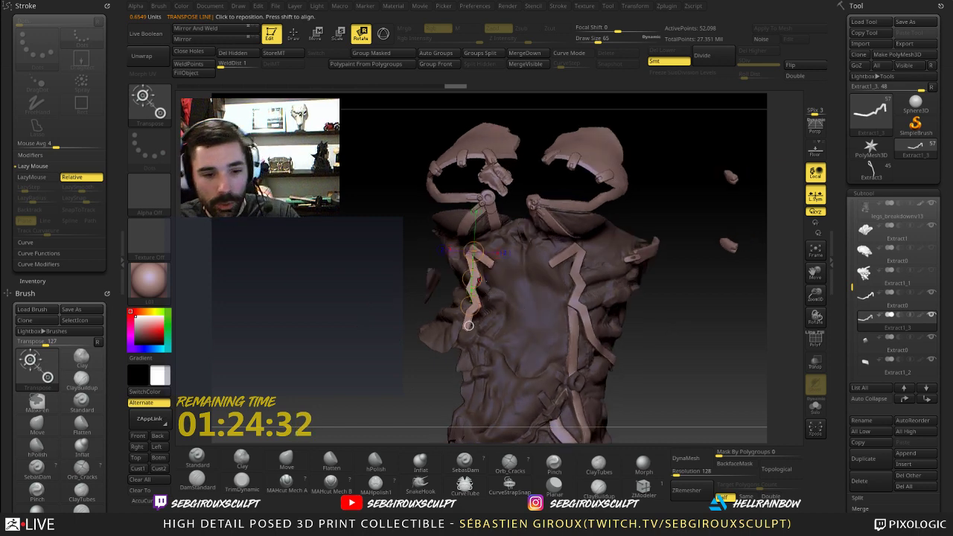
key("w")
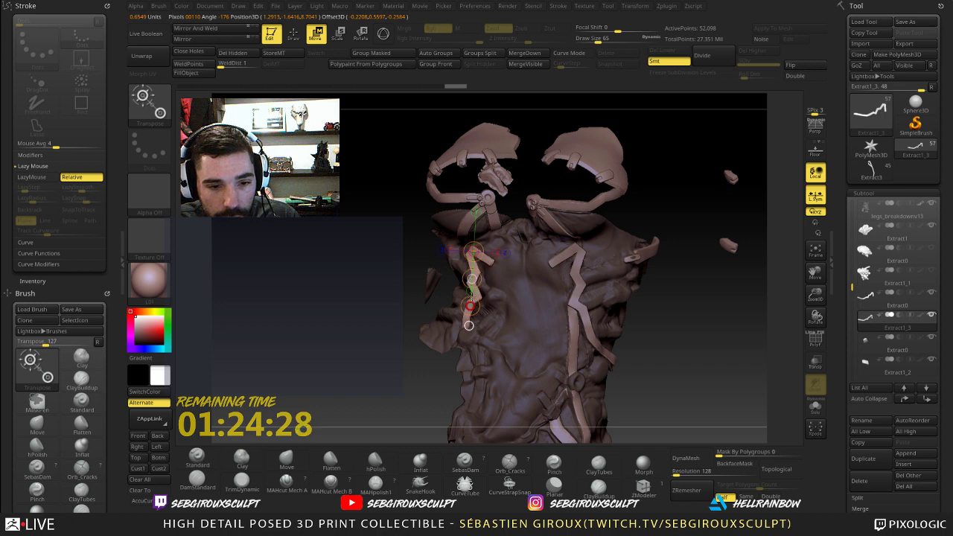
mouse_move(670, 318)
left_mouse_down()
mouse_move(689, 326)
mouse_move(679, 327)
left_mouse_up()
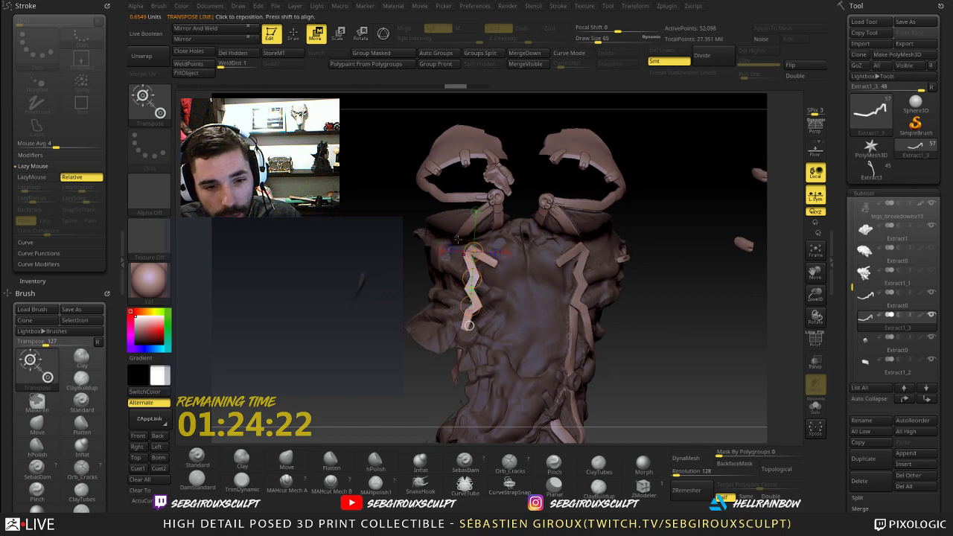
- Rotate the whole mirrored strap, judged from below, to follow the torso's curvature
mouse_move(667, 302)
left_mouse_down()
mouse_move(450, 260)
mouse_move(480, 247)
mouse_move(421, 279)
left_mouse_up()
left_click_drag(639, 308, 539, 240)
key("r")
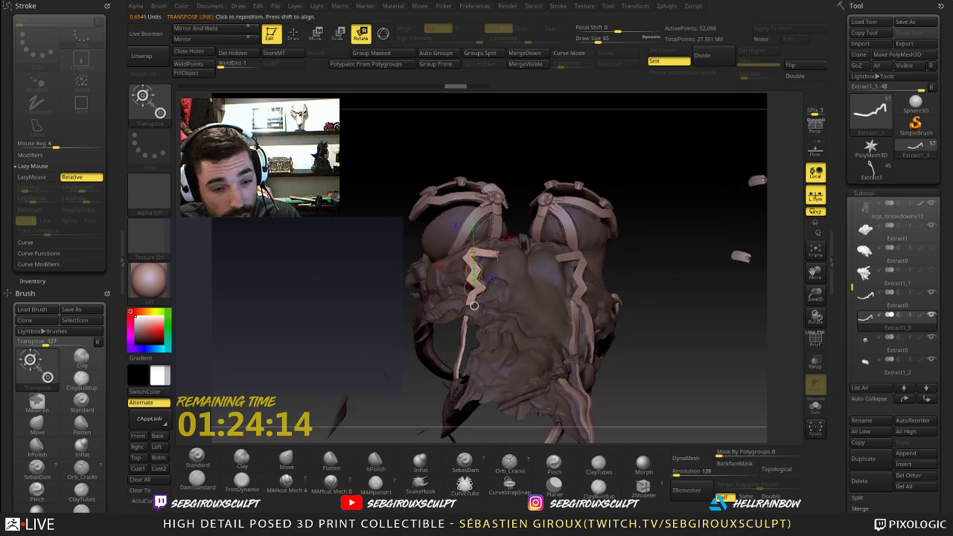
mouse_move(672, 262)
left_mouse_down()
mouse_move(703, 212)
mouse_move(450, 289)
left_mouse_up()
left_click_drag(540, 166, 558, 216)
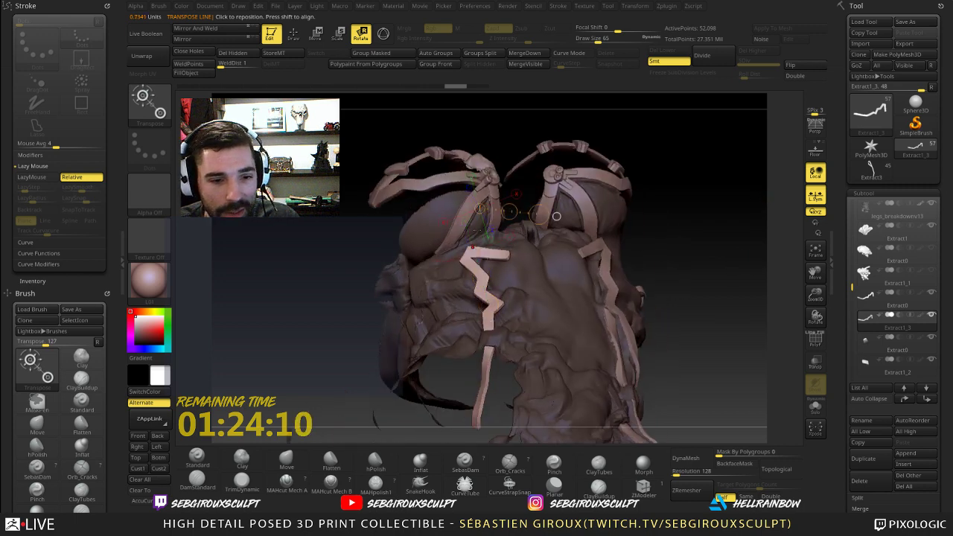
- Place the Transpose line along the strap's short upper segment and rotate the strap so that segment lies on the chest
left_click_drag(472, 251, 513, 258)
left_click_drag(683, 248, 685, 197)
left_click_drag(495, 250, 498, 254)
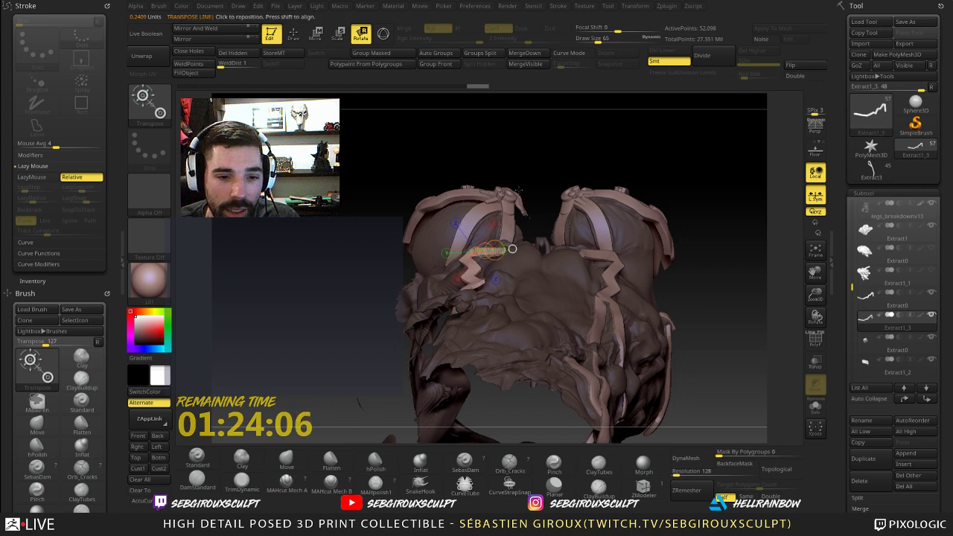
mouse_move(535, 173)
left_mouse_down()
mouse_move(519, 254)
mouse_move(492, 271)
left_mouse_up()
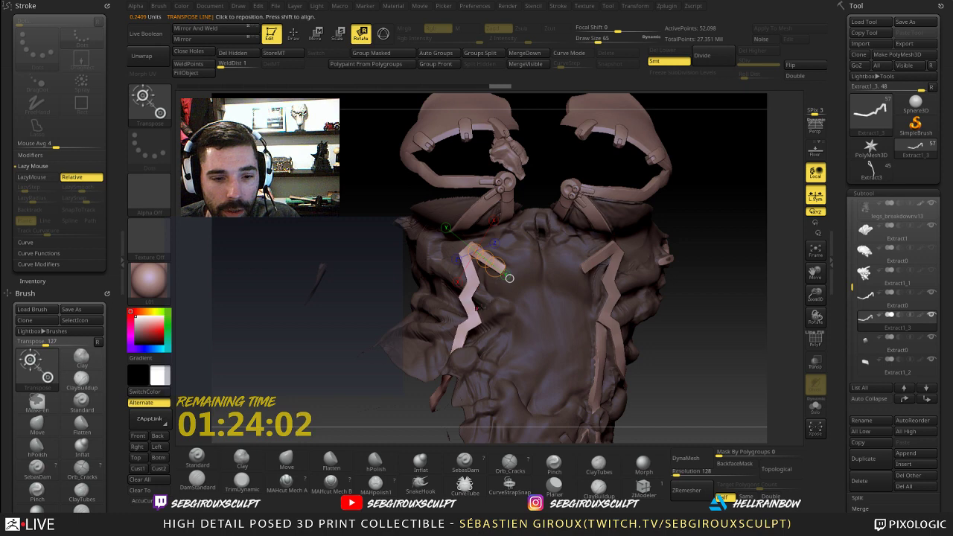
key("q")
left_click_drag(393, 174, 518, 274, "ctrl")
key("w")
key("q")
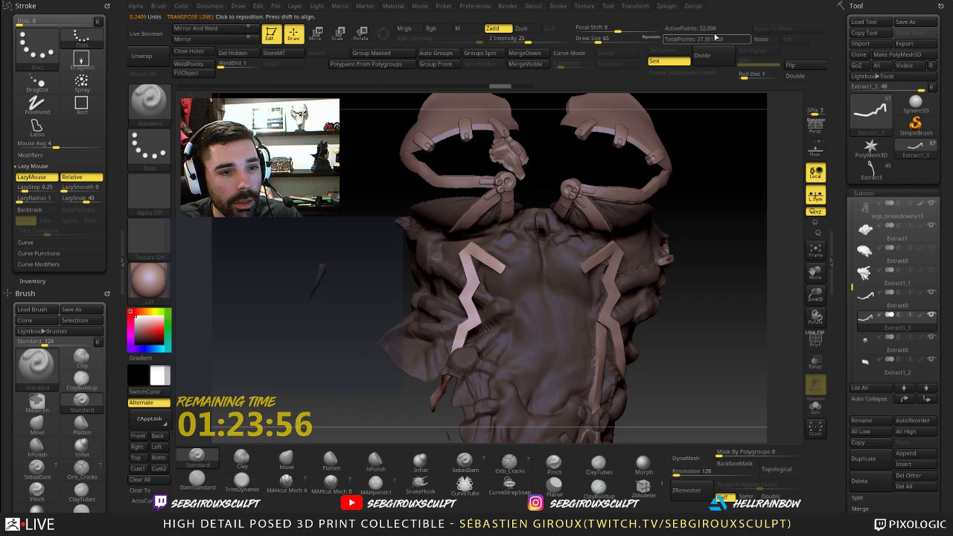
- Reconstruct the strap's lower subdivision levels and switch it to subdivision level 1
left_click_drag(951, 372, 943, 247)
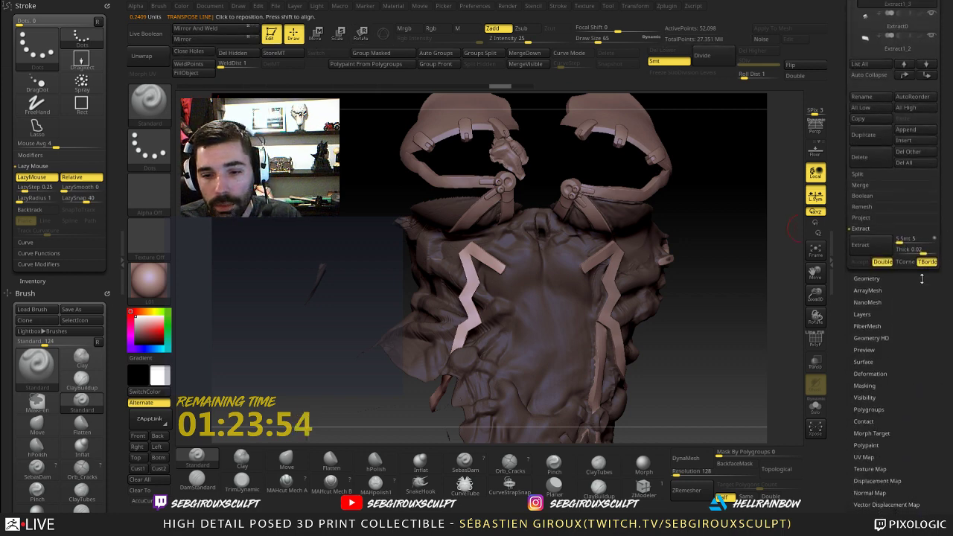
left_click(870, 280)
left_click(890, 332)
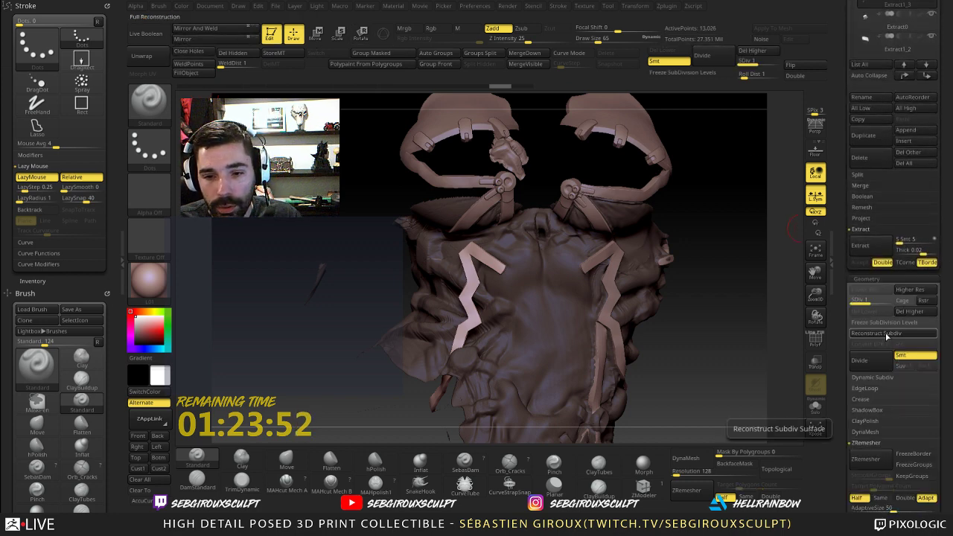
left_click(885, 333)
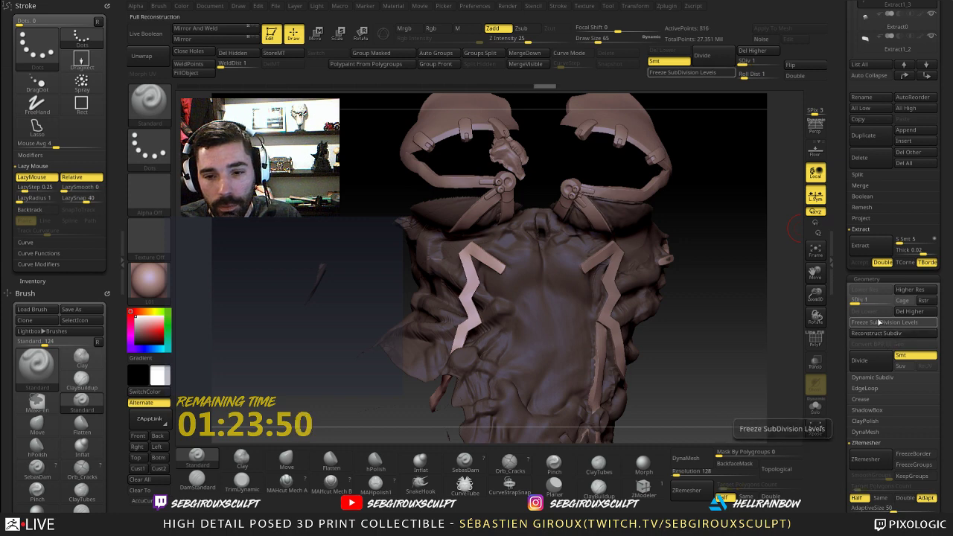
left_click(881, 302)
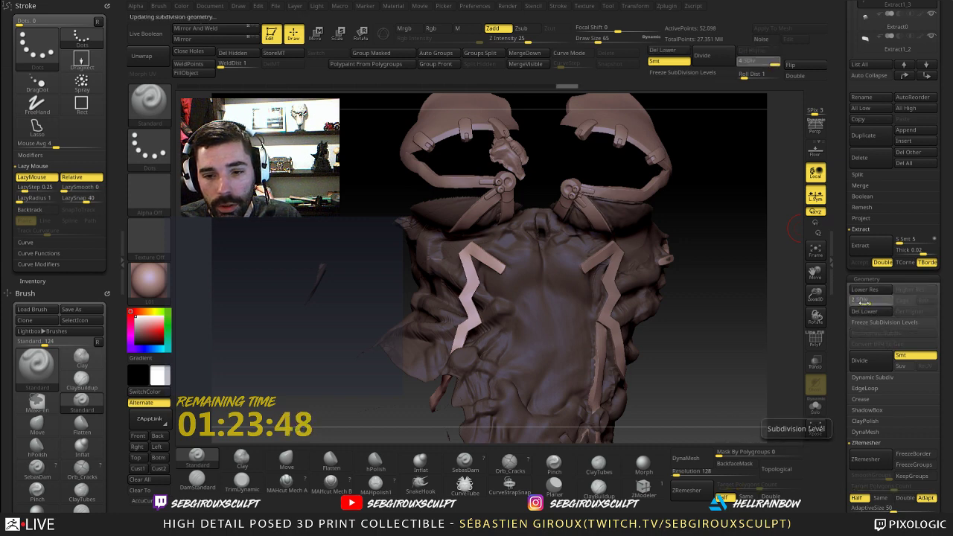
left_click(856, 302)
- Set the draw size to 134, mask the strap's short upper segment and soften the mask
right_click(472, 253)
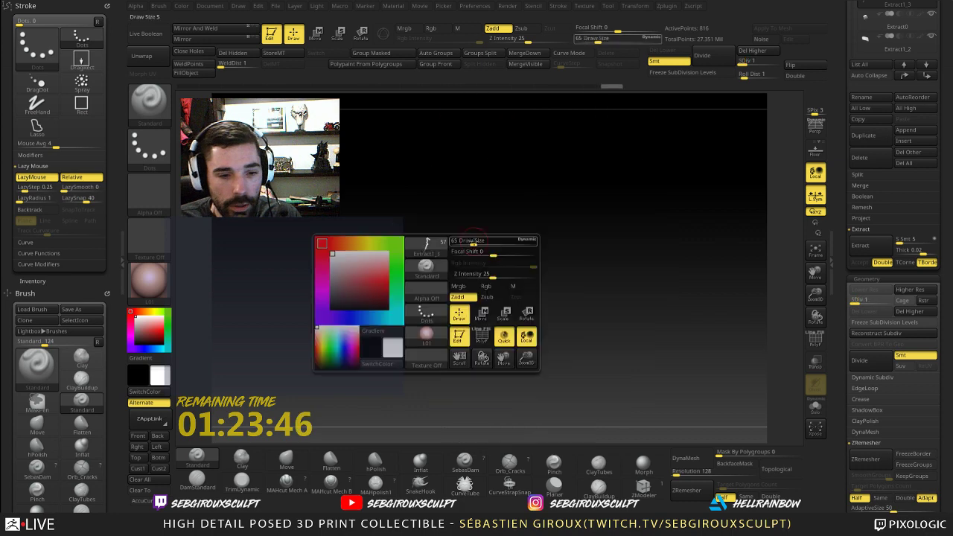
right_click_drag(394, 227, 402, 237)
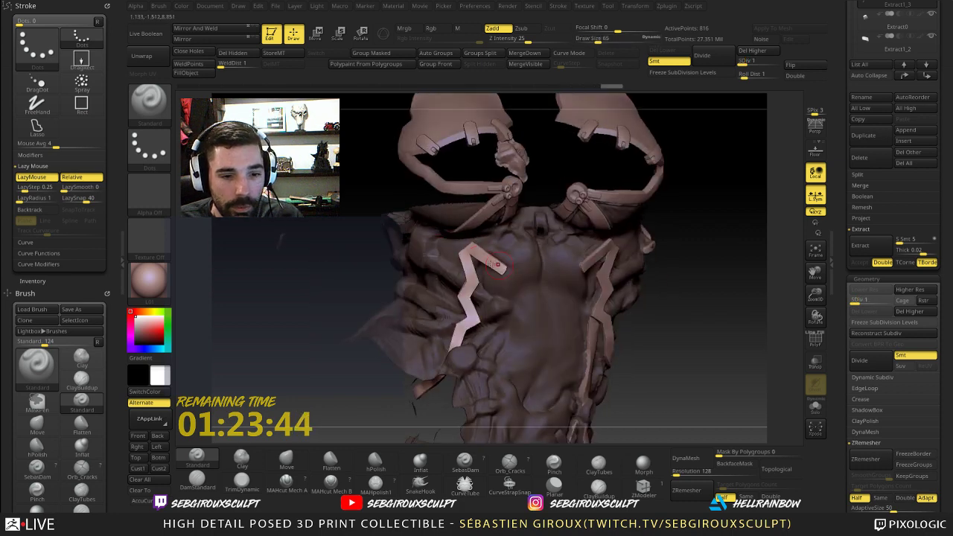
mouse_move(487, 258)
left_mouse_down("ctrl")
mouse_move(473, 252)
mouse_move(470, 271)
left_mouse_up("ctrl")
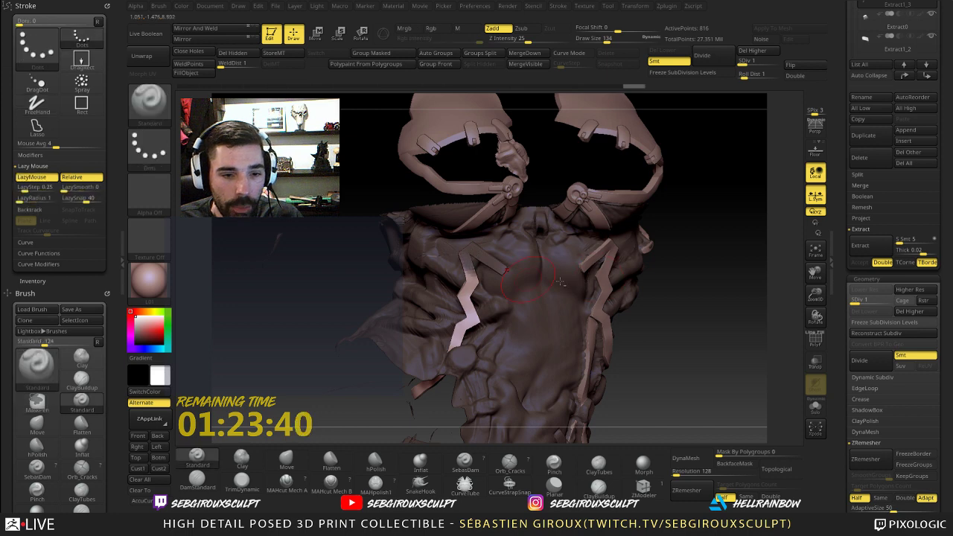
left_click(472, 291, "ctrl")
left_click(662, 317, "ctrl")
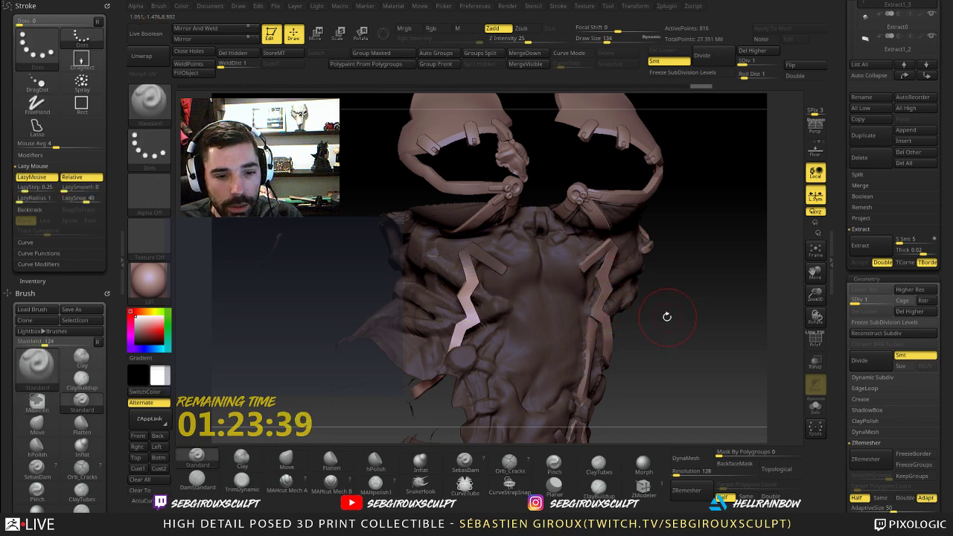
- Run the Transpose line down from the strap's upper corner and rotate the unmasked zigzag section toward the torso
mouse_move(716, 294)
left_mouse_down()
mouse_move(321, 251)
mouse_move(248, 254)
mouse_move(353, 195)
left_mouse_up()
key("w")
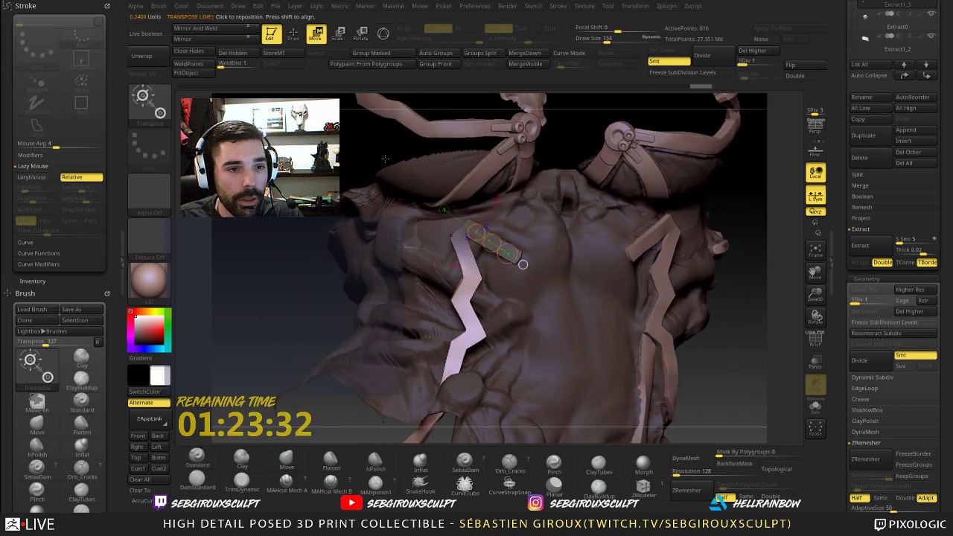
left_click_drag(522, 264, 451, 246)
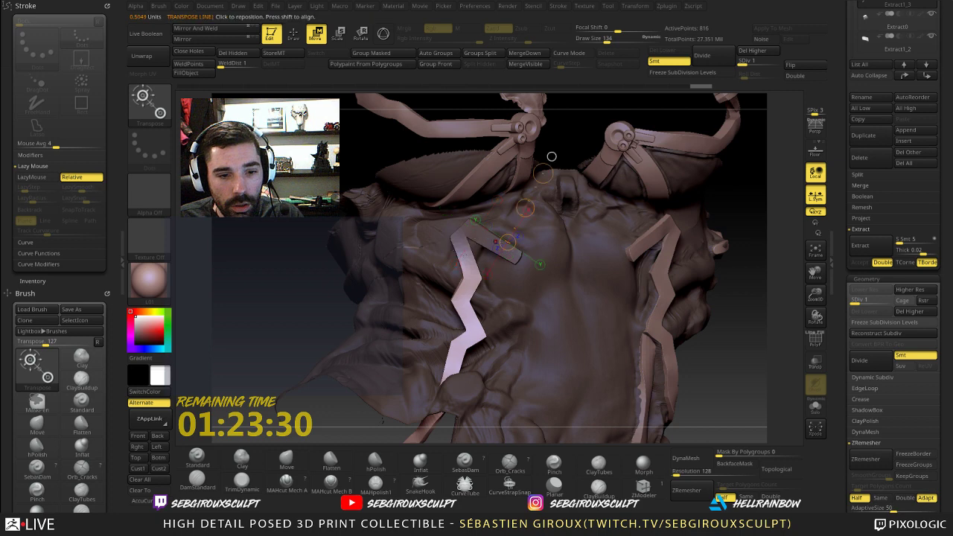
left_click_drag(463, 230, 463, 334)
key("r")
right_click_drag(569, 342, 495, 342)
key("w")
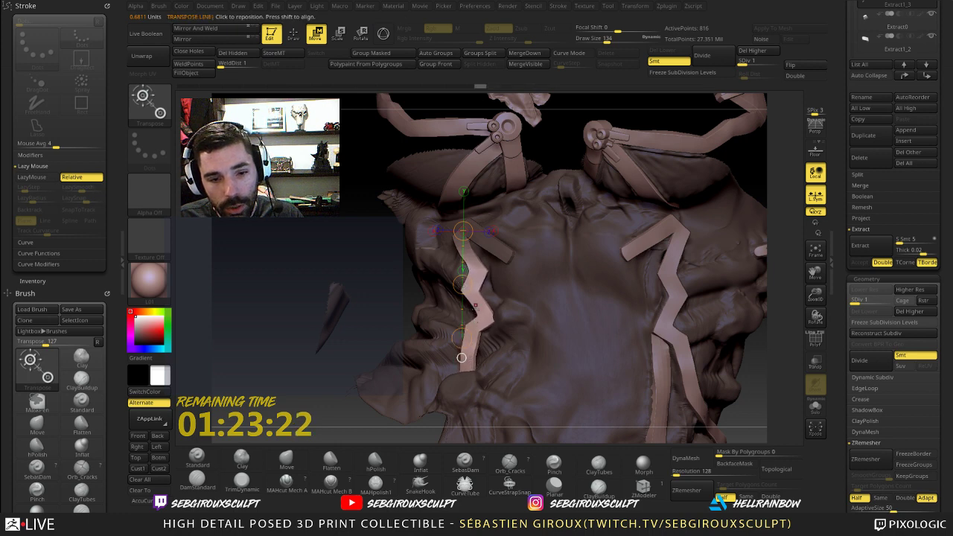
- Fine-tune the rotation and position of the unmasked zigzag section so it sits snugly on the torso beside the masked segment
key("r")
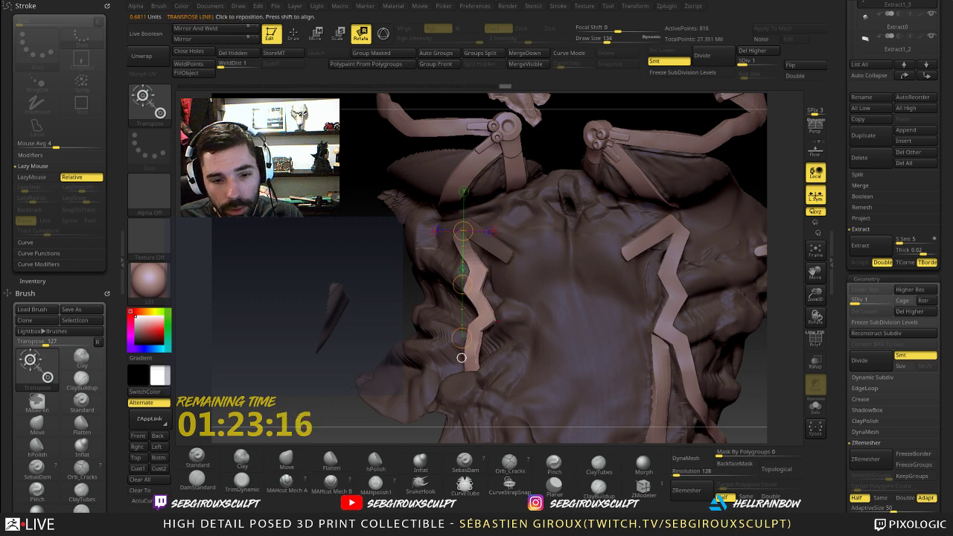
key("w")
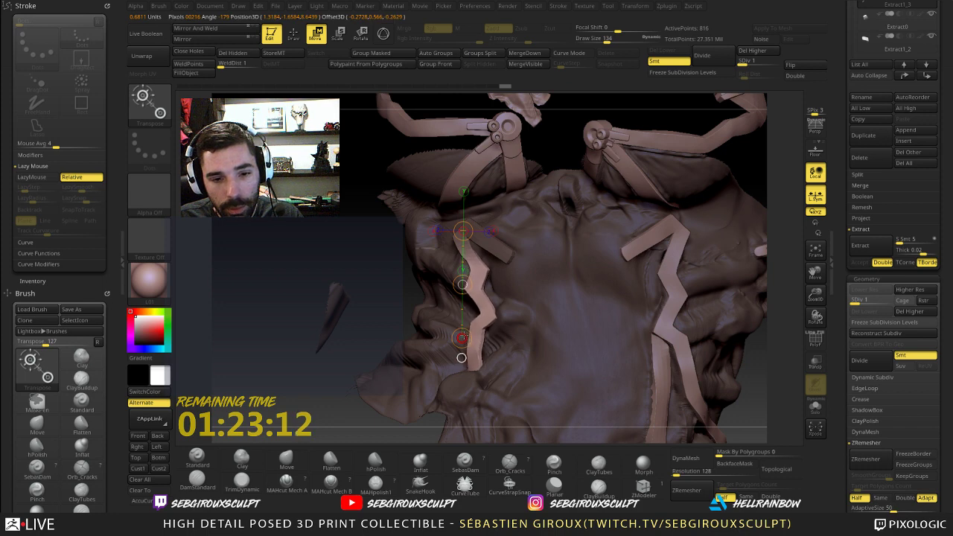
key("r")
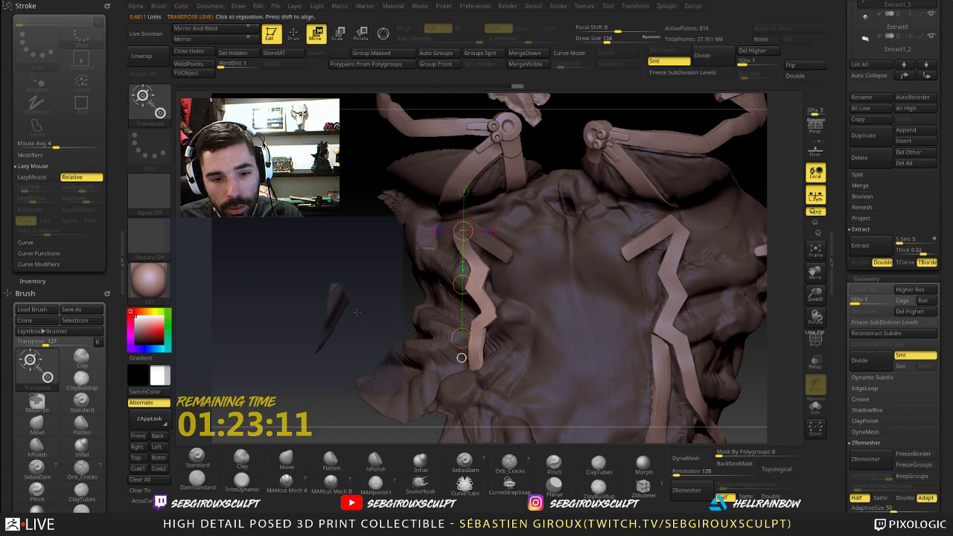
left_click_drag(463, 284, 424, 301)
key("w")
left_click_drag(461, 338, 458, 339)
left_click_drag(418, 289, 459, 288)
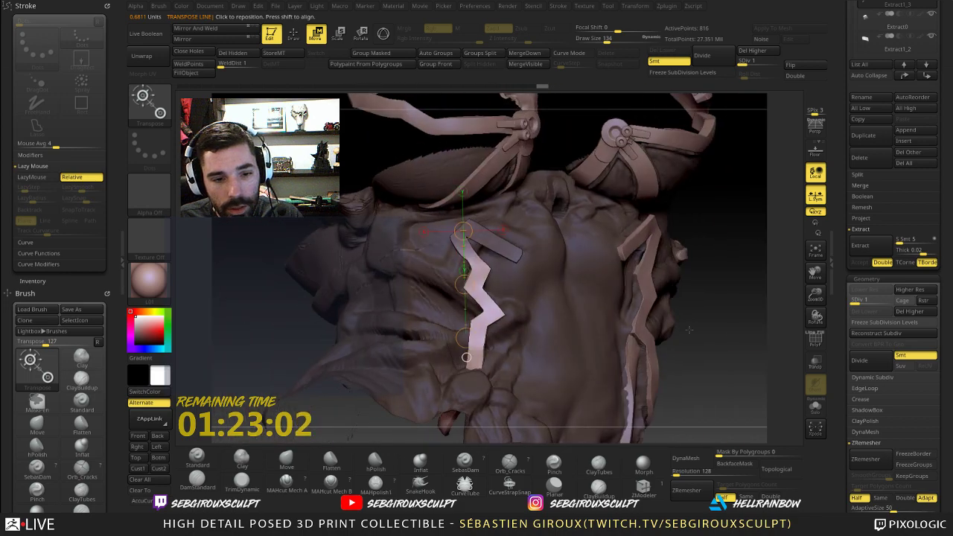
- Enlarge the draw size to 177 and extend the mask down the zigzag, leaving only the lowest segment free
mouse_move(695, 311)
left_mouse_down("alt")
mouse_move(719, 344)
mouse_move(705, 379)
mouse_move(752, 364)
mouse_move(708, 357)
left_mouse_up("alt")
key("q")
right_click_drag(480, 249, 493, 249)
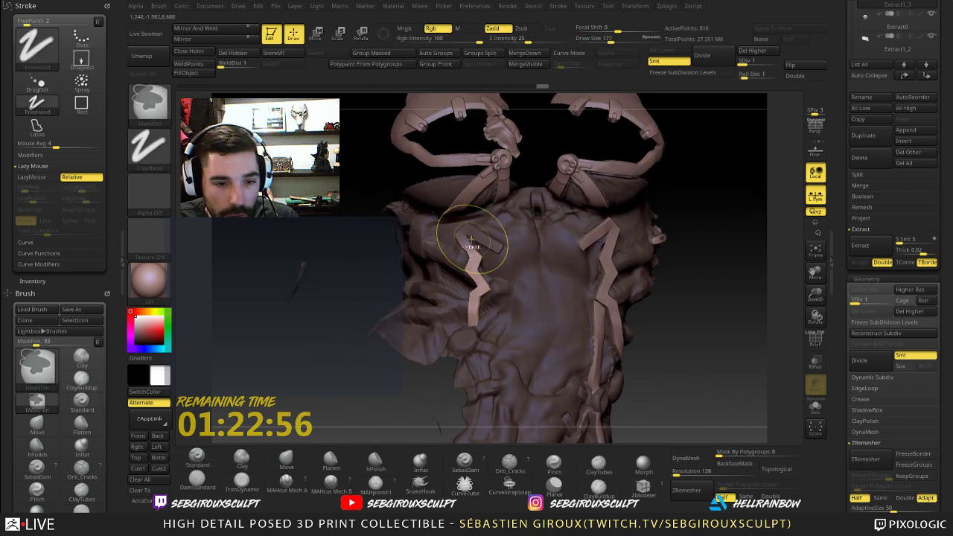
left_click_drag(468, 234, 482, 285, "ctrl")
left_click_drag(470, 237, 479, 291, "ctrl")
- Rotate the strap's unmasked lowest segment to fit against the side of the torso
right_click_drag(476, 285, 371, 252)
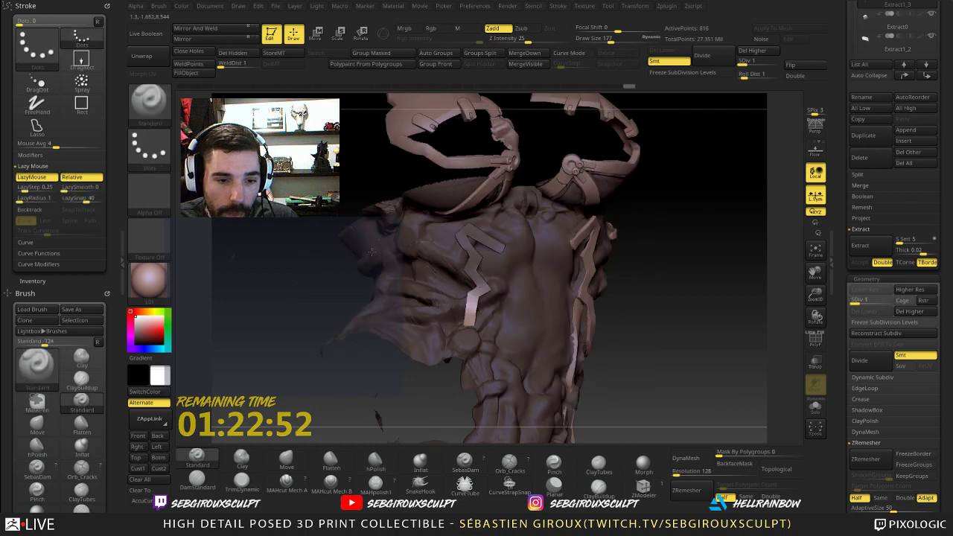
key("r")
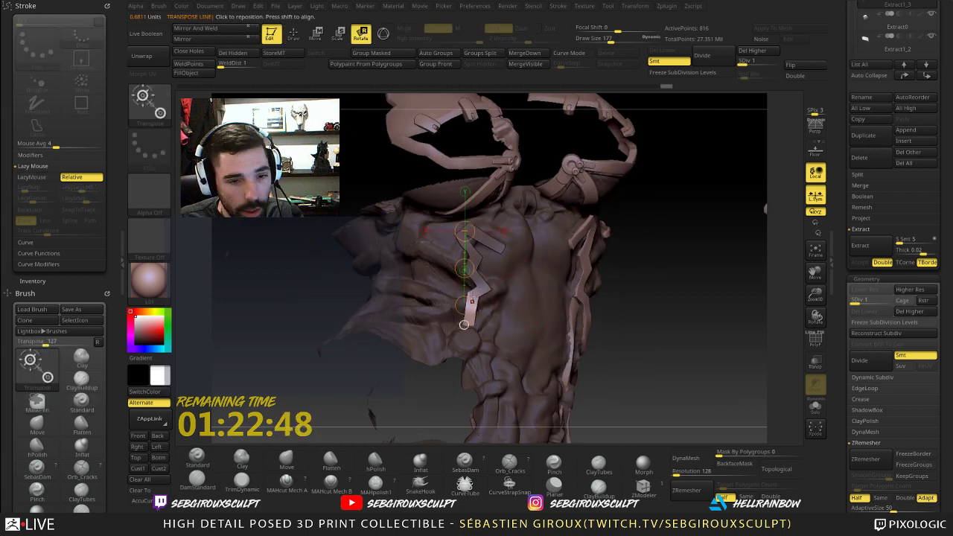
key("q")
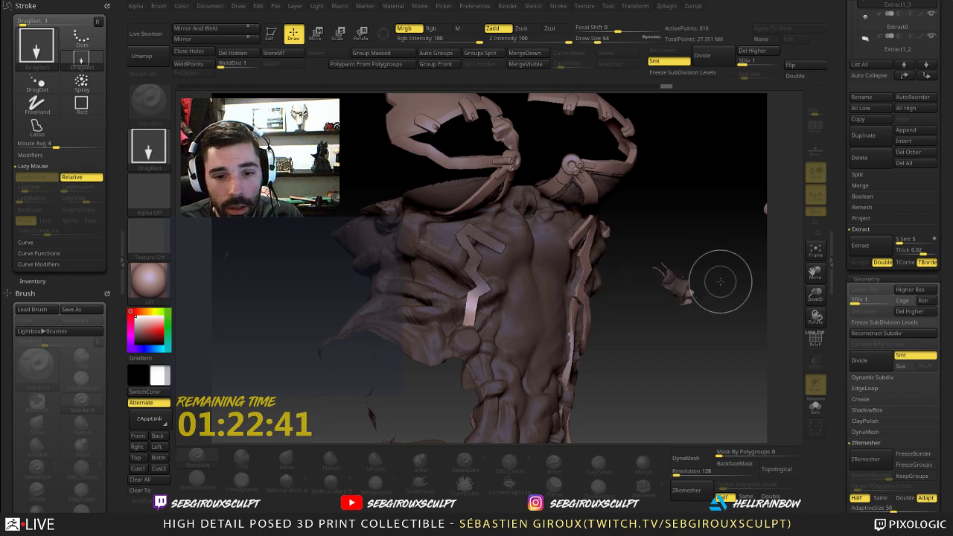
- Clear the canvas, draw the sculpt on it again, and re-enter Edit mode with the model framed in view
key("ctrl+z")
key("ctrl+n")
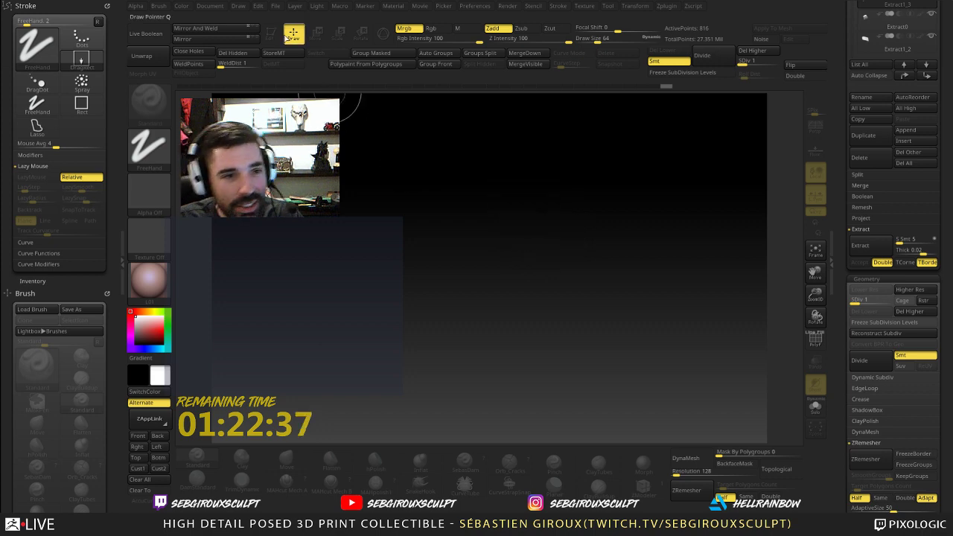
left_click_drag(944, 167, 944, 411)
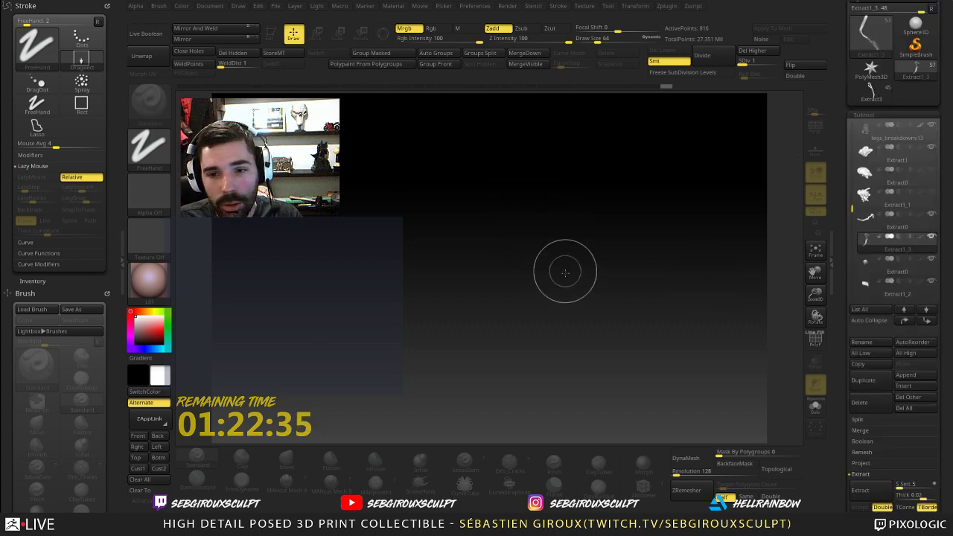
left_click_drag(566, 266, 570, 223)
key("ctrl+n")
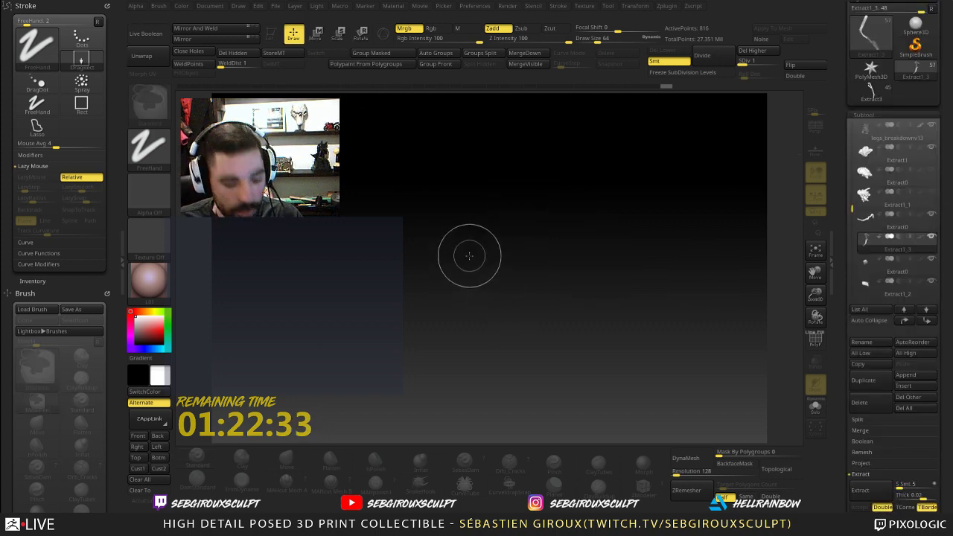
left_click_drag(461, 275, 479, 248)
key("ctrl+n")
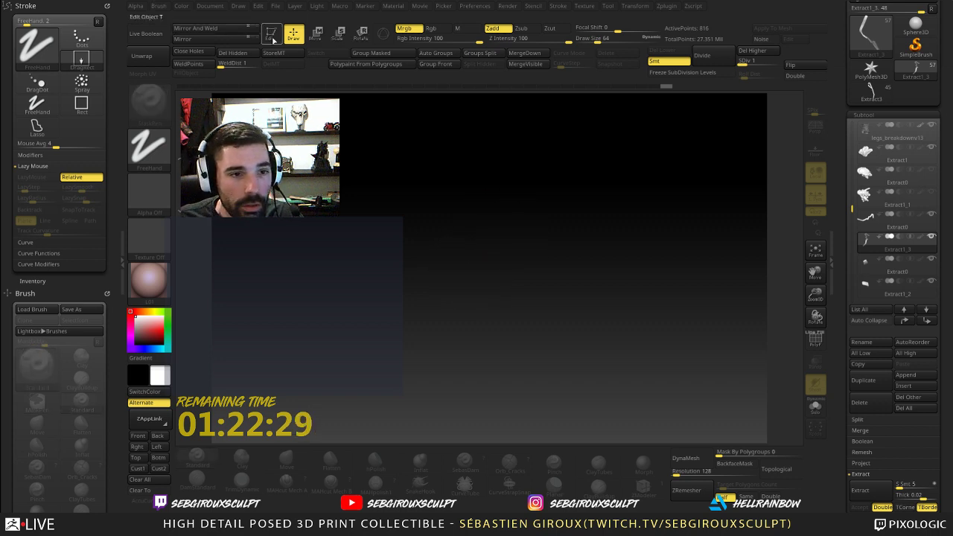
left_click(270, 35)
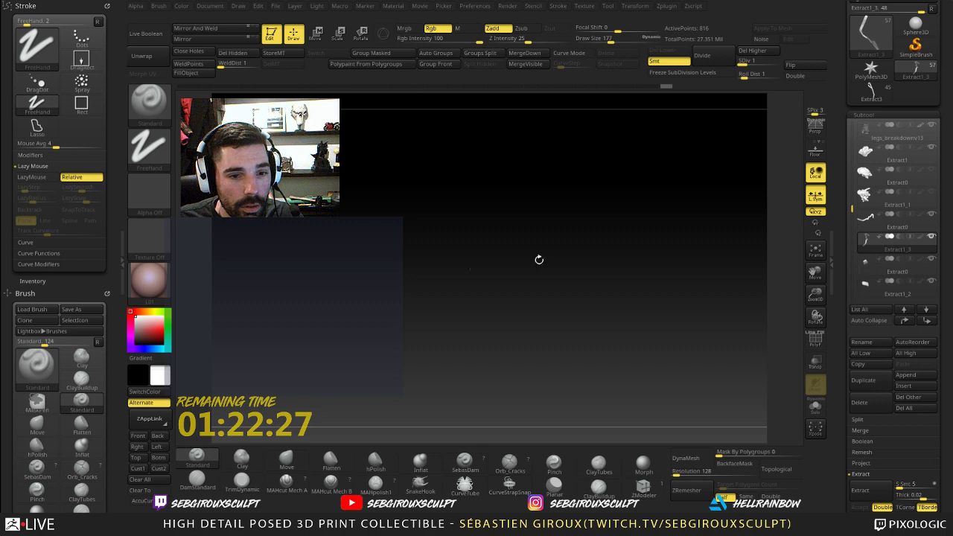
key("f")
mouse_move(740, 311)
left_mouse_down()
mouse_move(622, 314)
mouse_move(695, 305)
mouse_move(723, 276)
left_mouse_up()
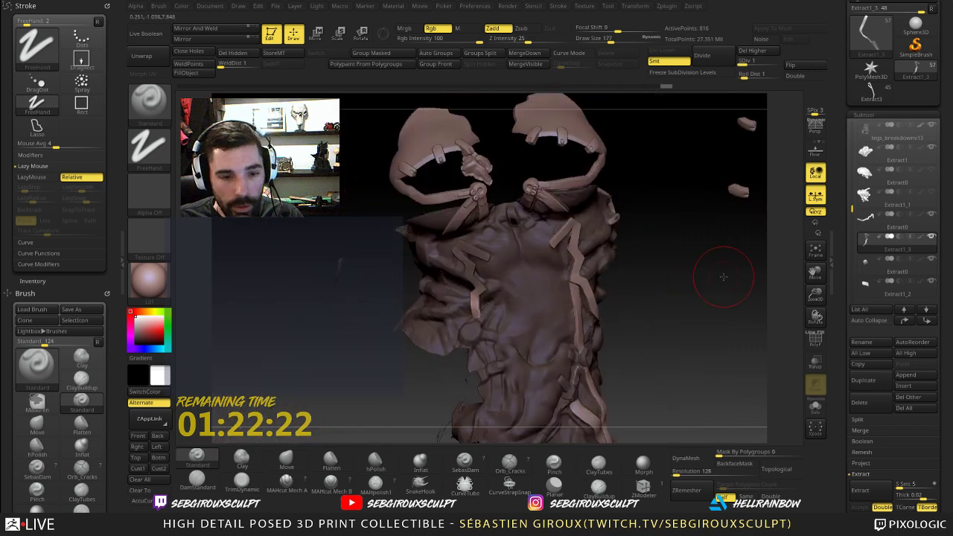
- Lay a rotation Transpose line along the strap's unmasked lowest segment and rotate it toward the torso
left_click_drag(371, 229, 356, 279, "alt")
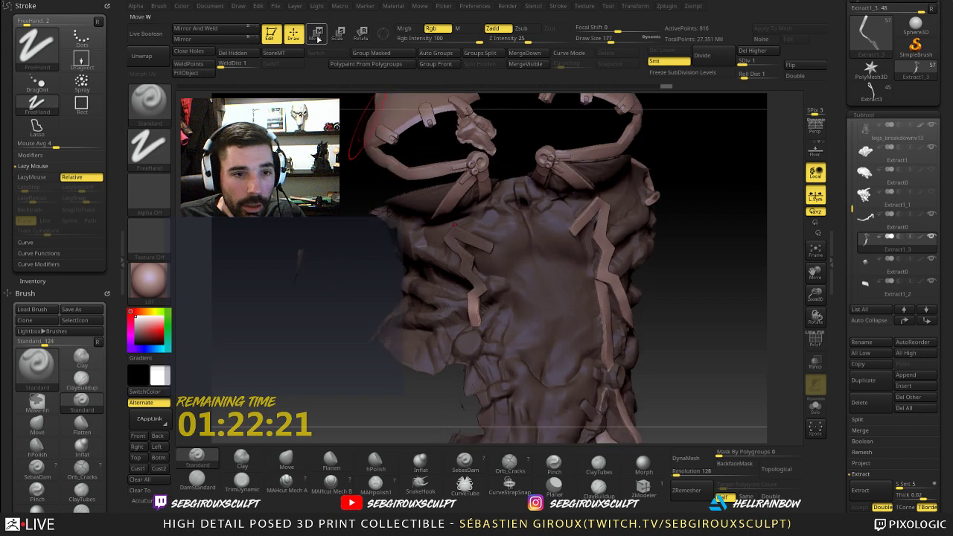
left_click(362, 35)
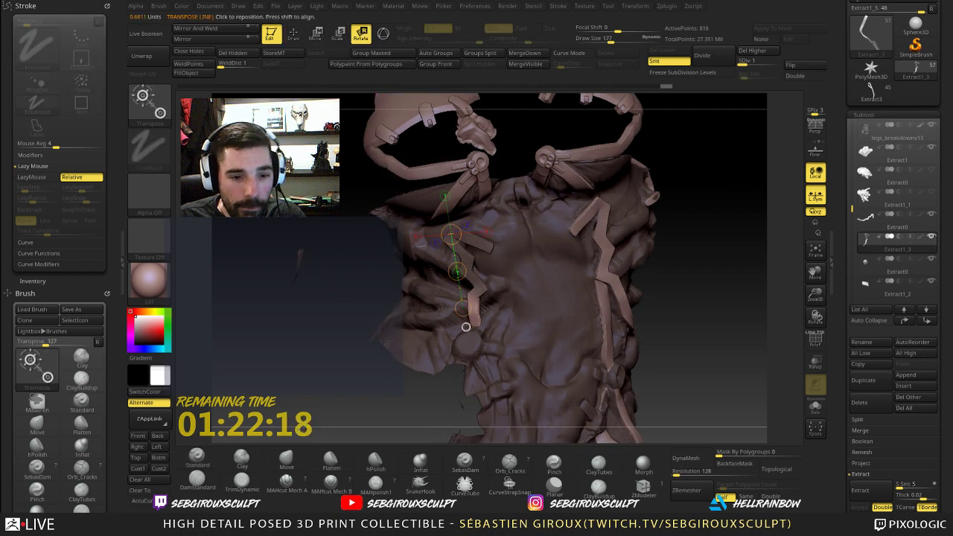
left_click_drag(475, 286, 474, 320)
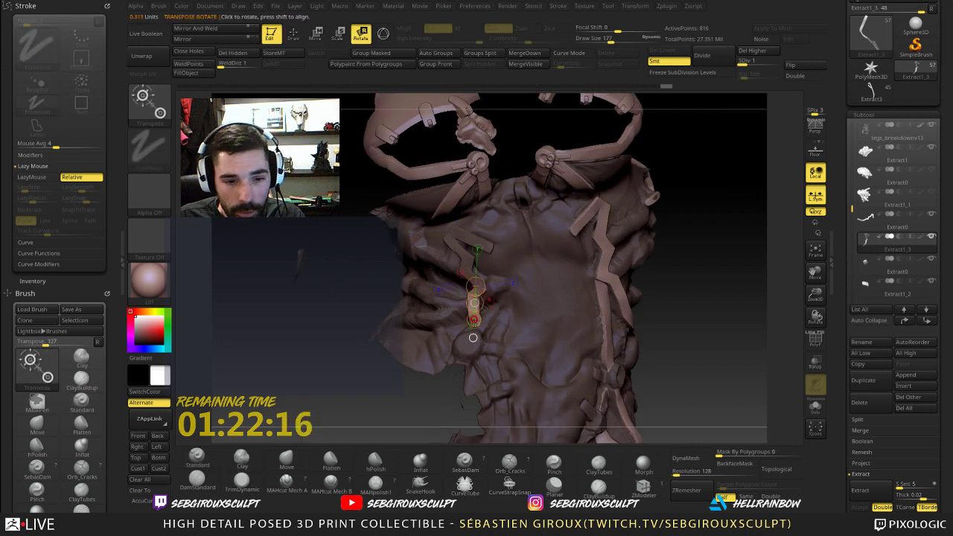
left_click_drag(357, 293, 331, 299)
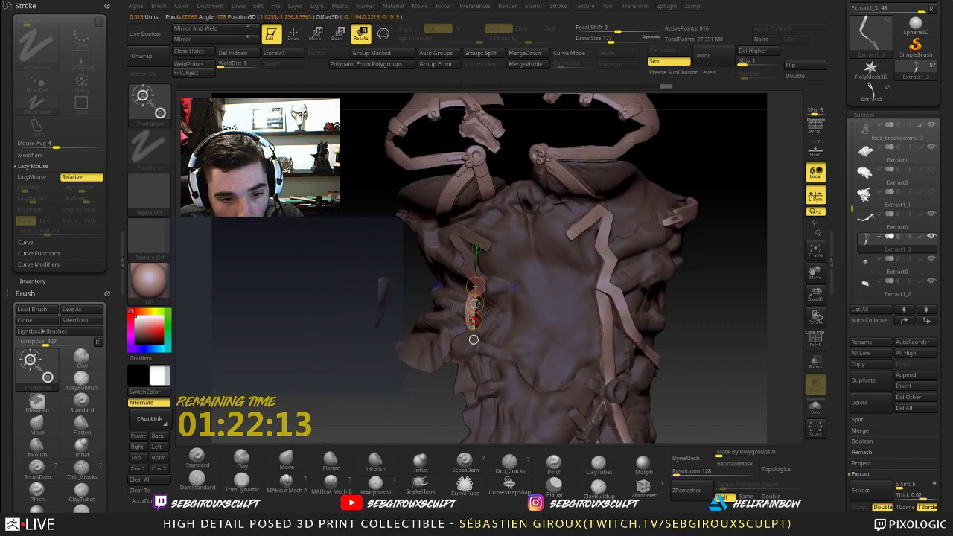
left_click_drag(385, 267, 430, 285)
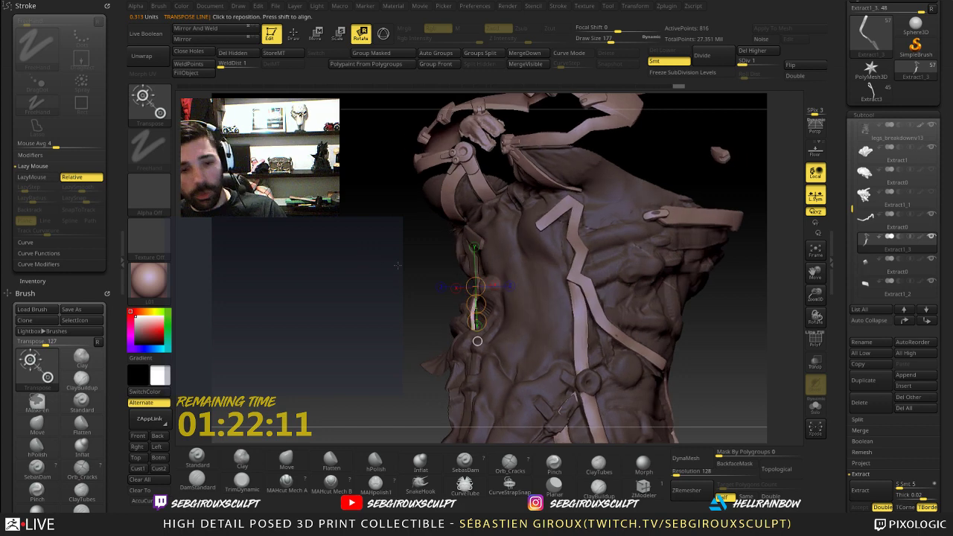
- Reshape the strap's unmasked lowest segment with the Move brush so it follows the side of the torso
key("q")
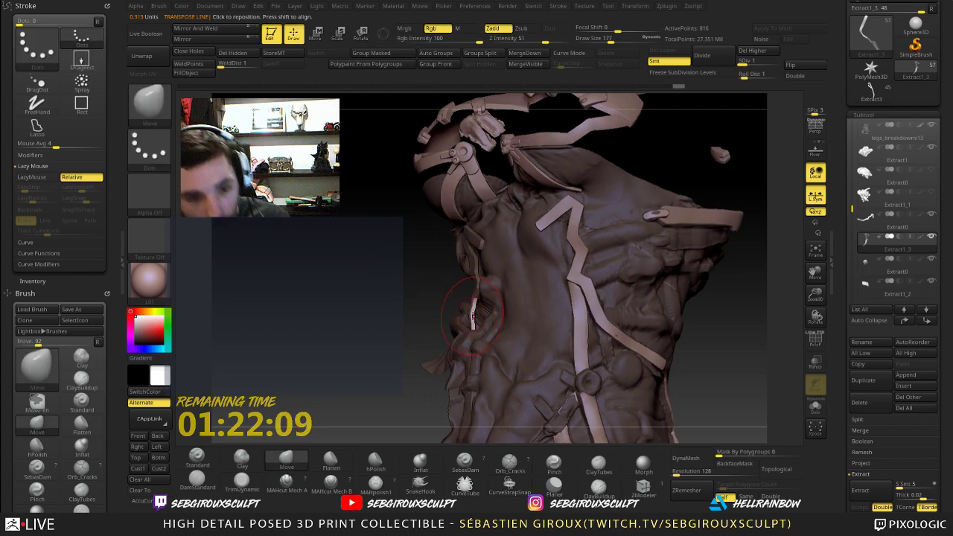
mouse_move(411, 276)
left_mouse_down()
mouse_move(676, 340)
mouse_move(634, 325)
mouse_move(640, 311)
left_mouse_up()
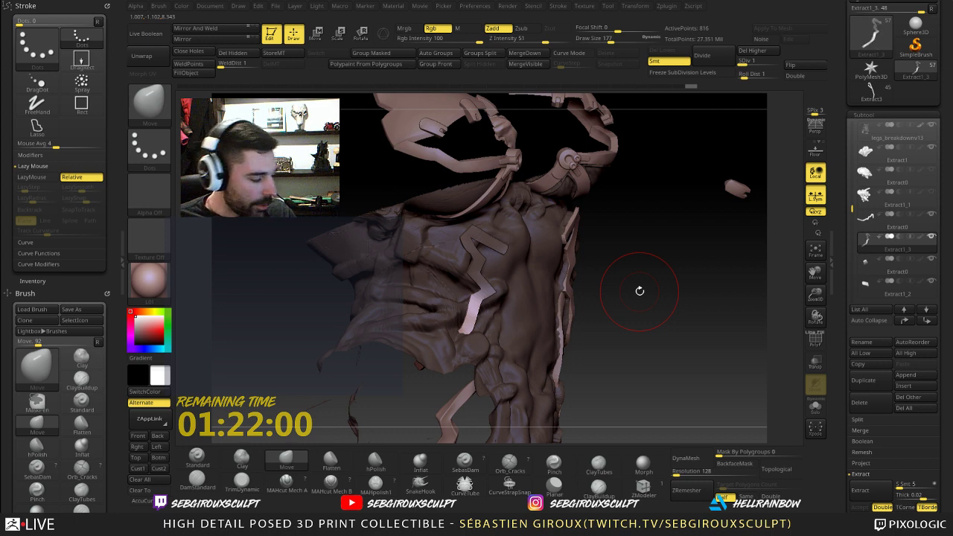
mouse_move(686, 308)
left_mouse_down()
mouse_move(633, 313)
mouse_move(642, 320)
left_mouse_up()
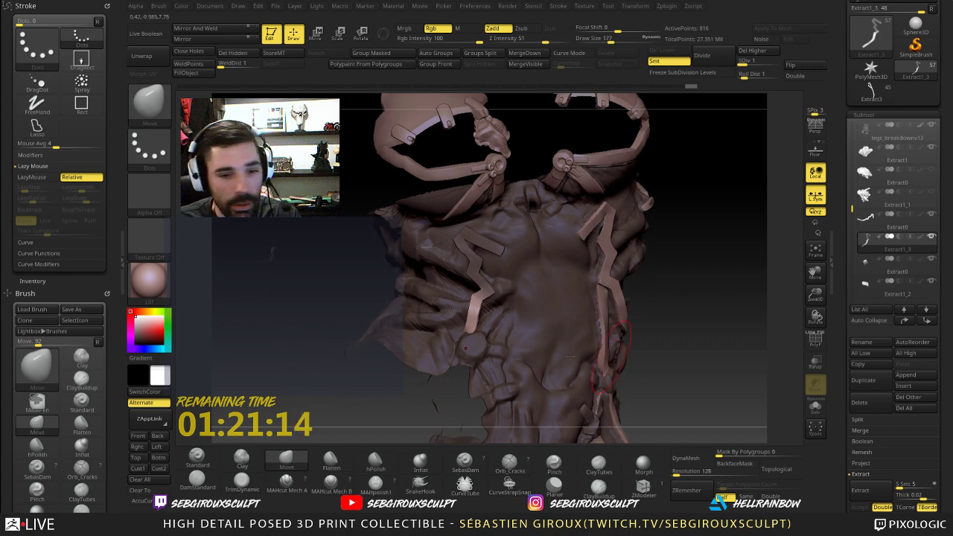
- Redraw the rotation Transpose line down the unmasked strap segment and turn the segment inward against the torso
left_click_drag(721, 353, 714, 332, "alt")
left_click(361, 34)
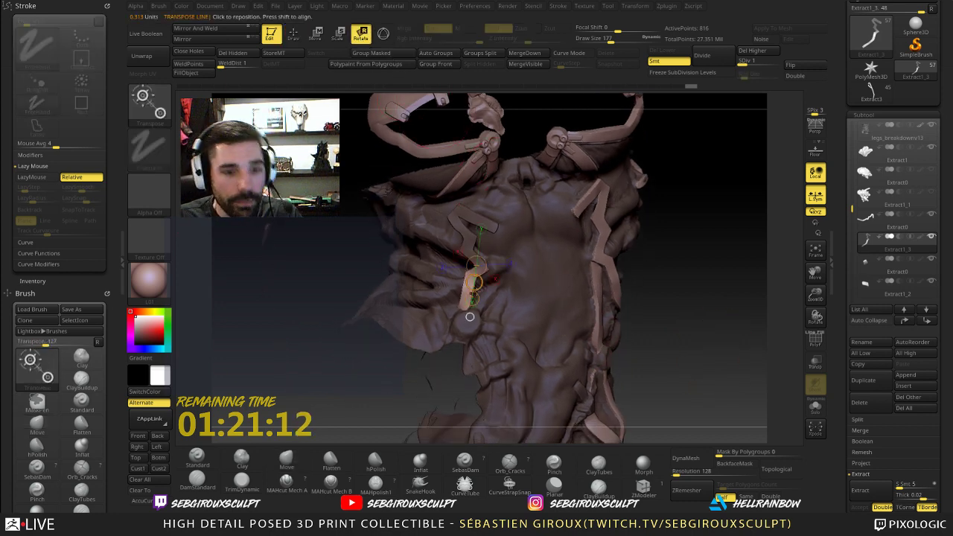
left_click_drag(464, 278, 460, 310)
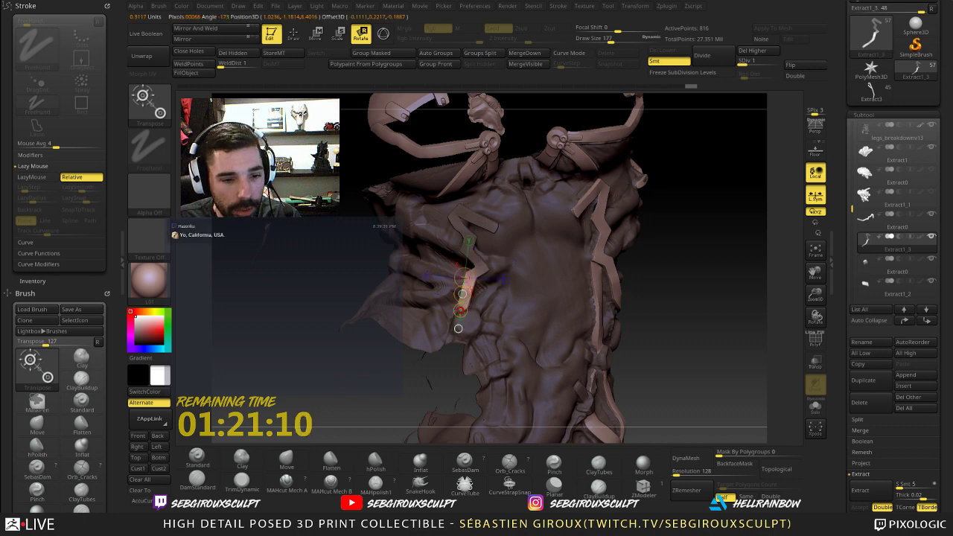
left_click_drag(384, 239, 327, 235)
left_click_drag(467, 331, 466, 332)
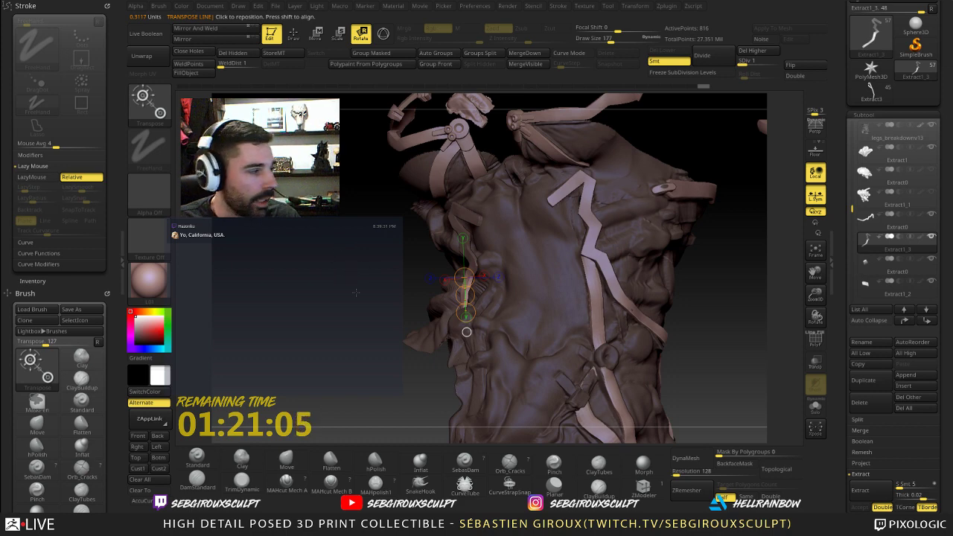
mouse_move(466, 332)
left_mouse_down()
mouse_move(452, 329)
mouse_move(468, 331)
left_mouse_up()
- Fine-tune the unmasked segment's angle with Transpose so it sits closer to the torso surface
key("w")
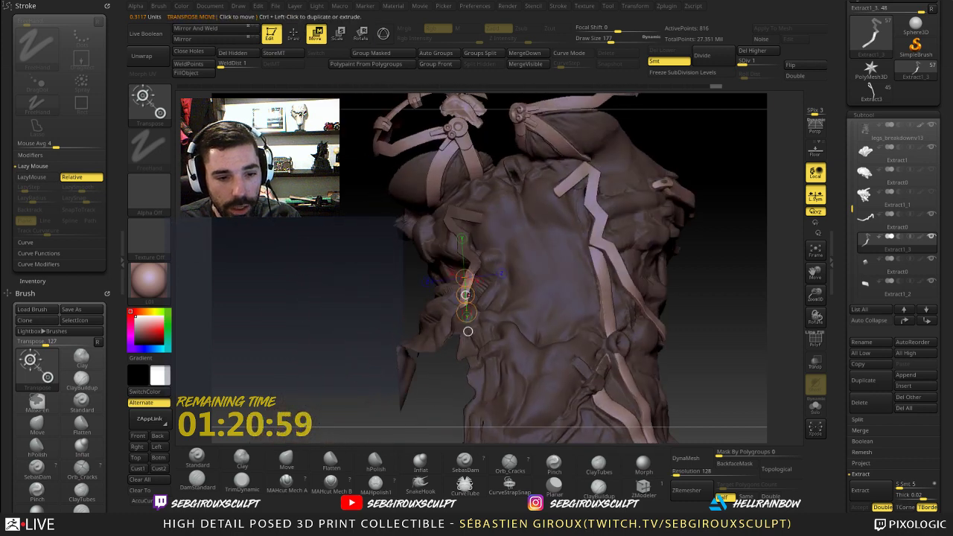
key("r")
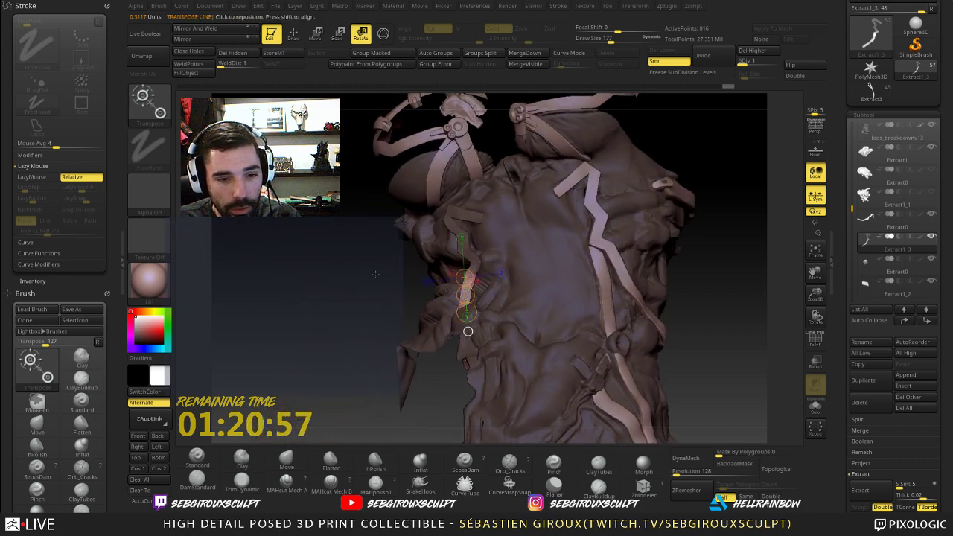
right_click_drag(467, 316, 464, 314)
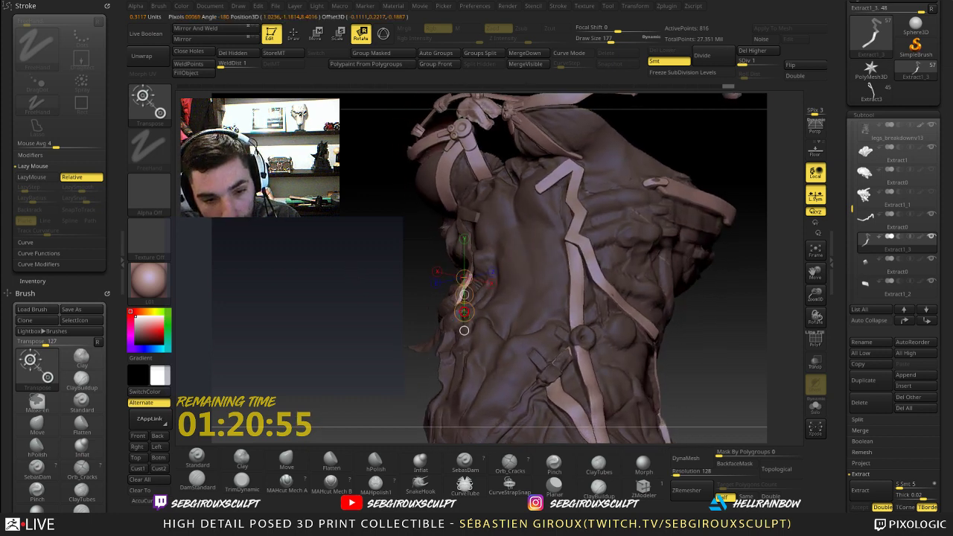
left_click_drag(464, 330, 469, 330)
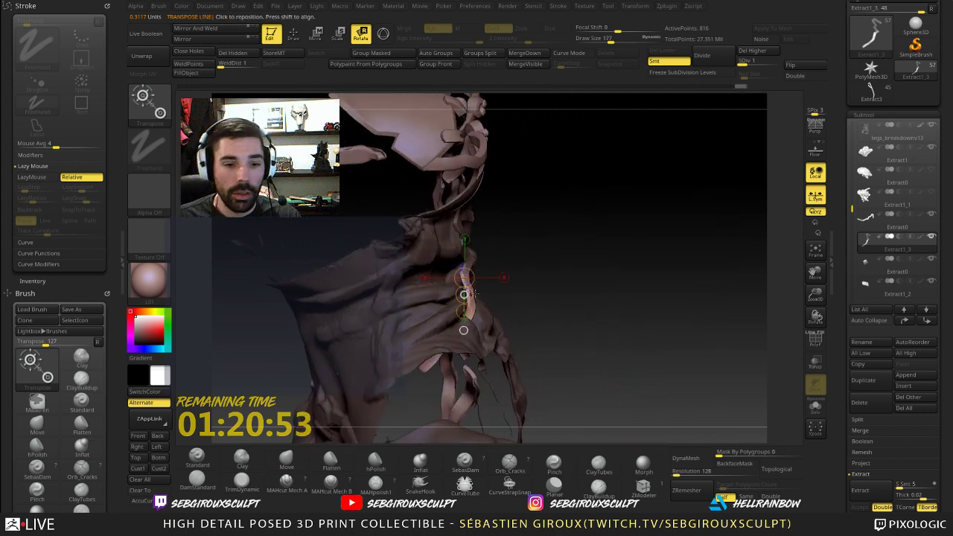
- Extend the mask over the fitted strap segment, leaving only the next section below its joint free
key("q")
mouse_move(530, 296)
left_mouse_down()
mouse_move(380, 284)
mouse_move(340, 268)
mouse_move(347, 296)
mouse_move(346, 283)
mouse_move(436, 276)
left_mouse_up()
key("ctrl")
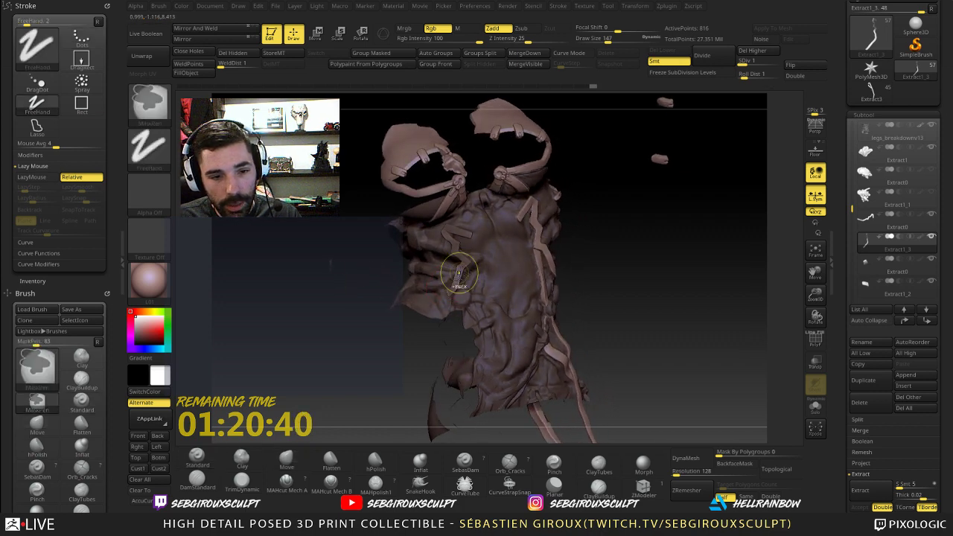
left_click_drag(618, 285, 625, 320, "alt")
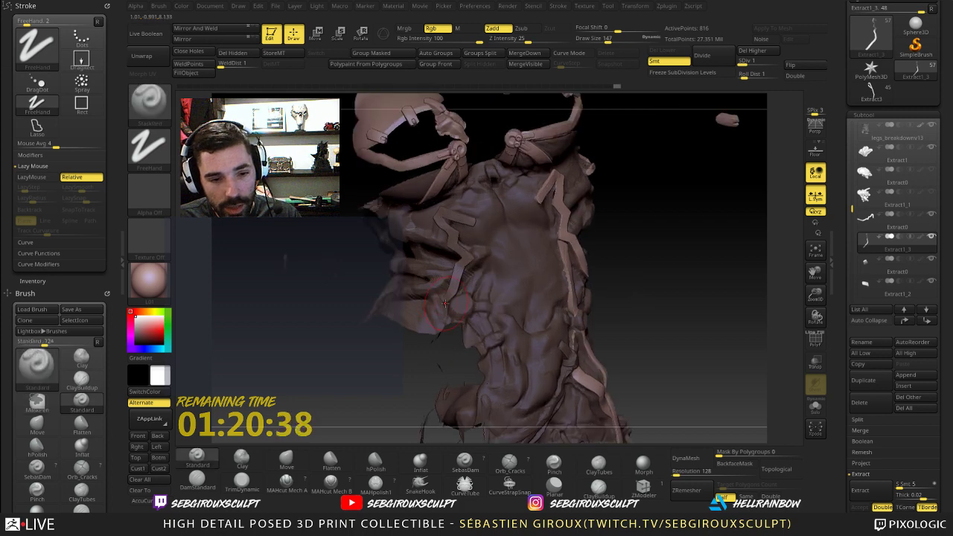
mouse_move(349, 358)
left_mouse_down()
mouse_move(414, 344)
mouse_move(363, 327)
mouse_move(368, 335)
left_mouse_up()
key("ctrl")
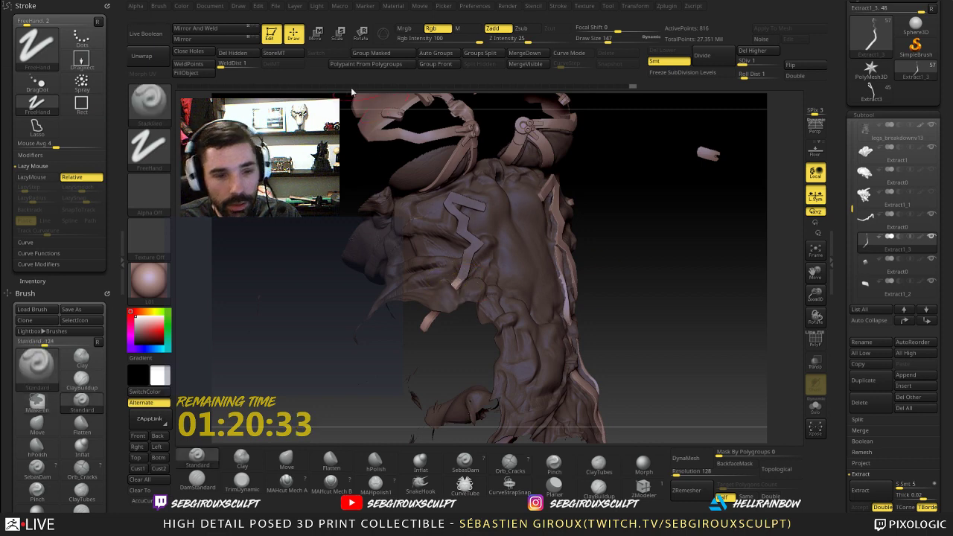
- Set a rotation Transpose line at the joint of the strap's newly freed lower section
key("r")
mouse_move(463, 218)
left_mouse_down()
mouse_move(463, 301)
mouse_move(382, 260)
mouse_move(426, 310)
left_mouse_up()
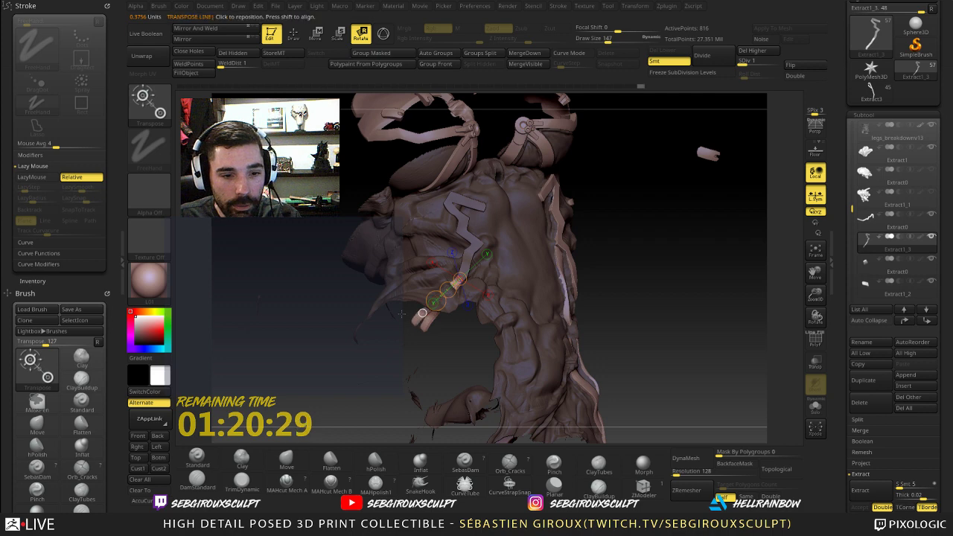
left_click_drag(355, 341, 328, 285)
right_click_drag(439, 283, 470, 254)
left_click(461, 255)
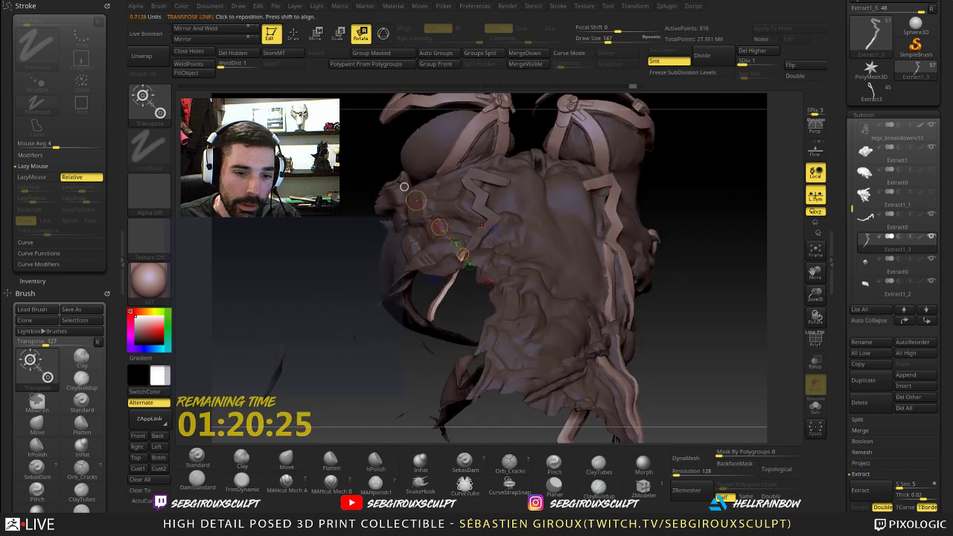
- Undo the last adjustment and realign the Transpose line from the joint to the tip of the strap's free section
left_click(463, 255)
mouse_move(463, 255)
left_mouse_down()
mouse_move(423, 323)
mouse_move(432, 307)
left_mouse_up()
key("ctrl+z")
mouse_move(328, 193)
left_mouse_down("alt")
mouse_move(327, 236)
mouse_move(670, 218)
mouse_move(677, 235)
mouse_move(398, 245)
left_mouse_up("alt")
mouse_move(432, 349)
left_mouse_down()
mouse_move(448, 356)
mouse_move(433, 351)
left_mouse_up()
left_click_drag(577, 179, 566, 226, "alt")
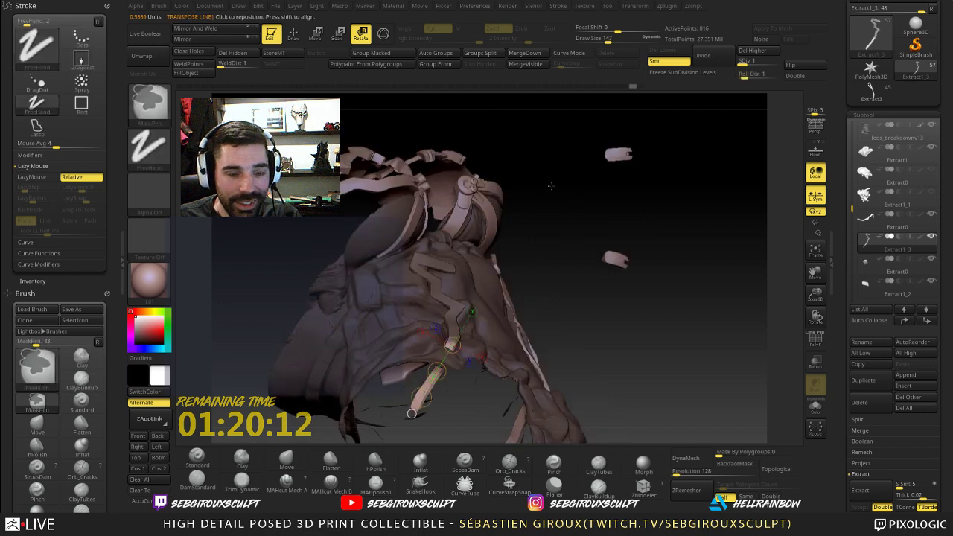
left_click_drag(553, 167, 364, 336, "ctrl")
left_click_drag(587, 321, 591, 274, "alt")
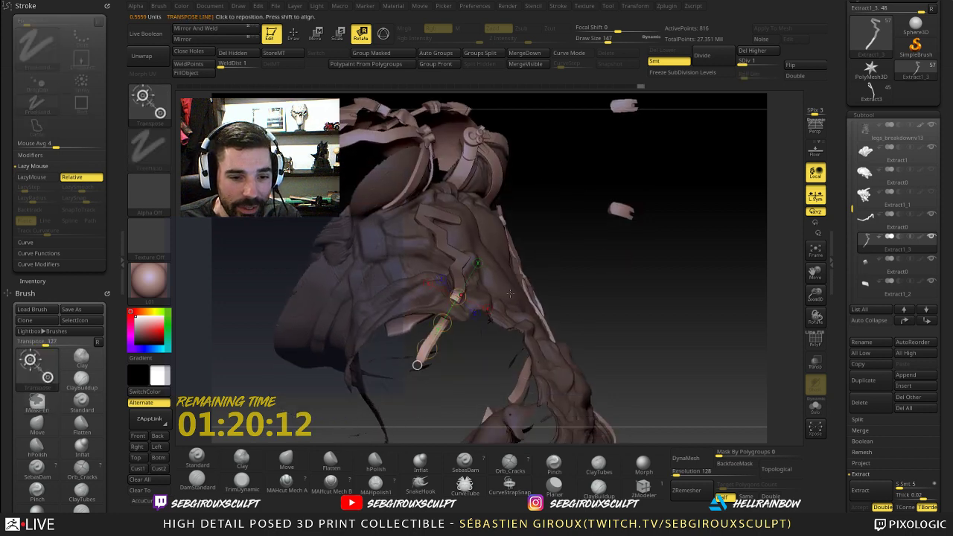
- Rotate the strap's free section about its joint, undoing the first attempt, so it swings outward along the cloth folds
left_click_drag(426, 349, 430, 311)
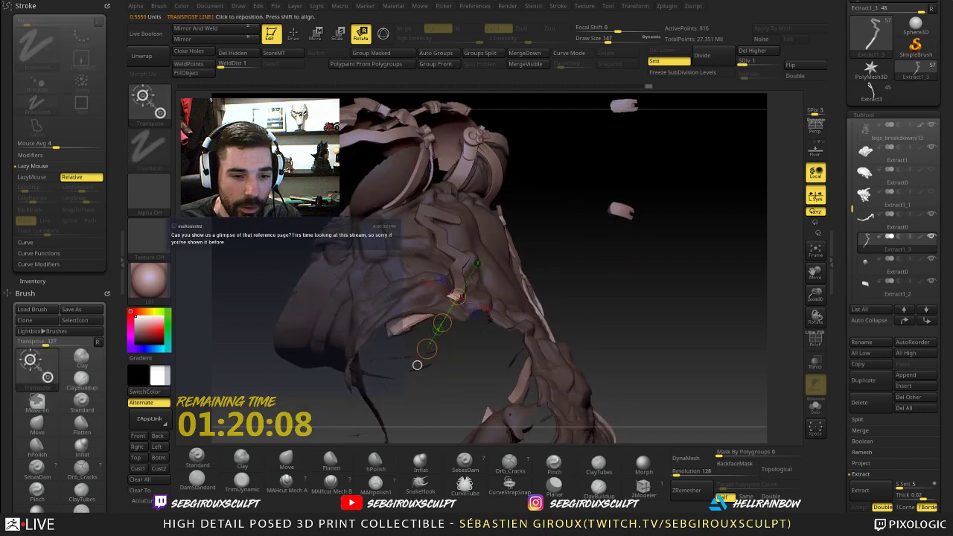
key("ctrl+z")
left_click_drag(606, 287, 449, 299)
mouse_move(425, 348)
left_mouse_down()
mouse_move(394, 328)
mouse_move(375, 299)
mouse_move(325, 319)
mouse_move(319, 310)
mouse_move(344, 323)
left_mouse_up()
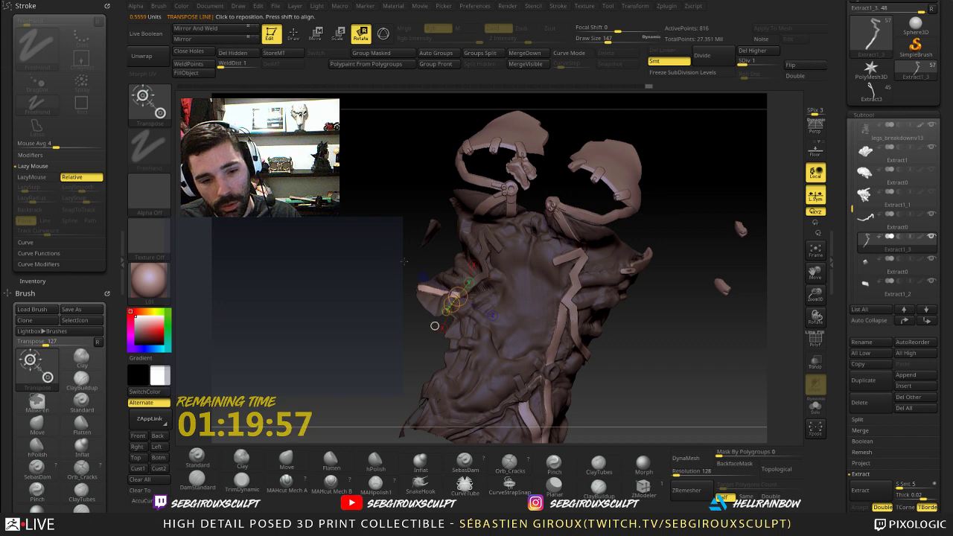
left_click_drag(435, 326, 404, 305)
- Redraw the Transpose line along the outward strap section, adjust its rotation against the cloth folds, and return to the Move brush
left_click_drag(340, 302, 335, 343)
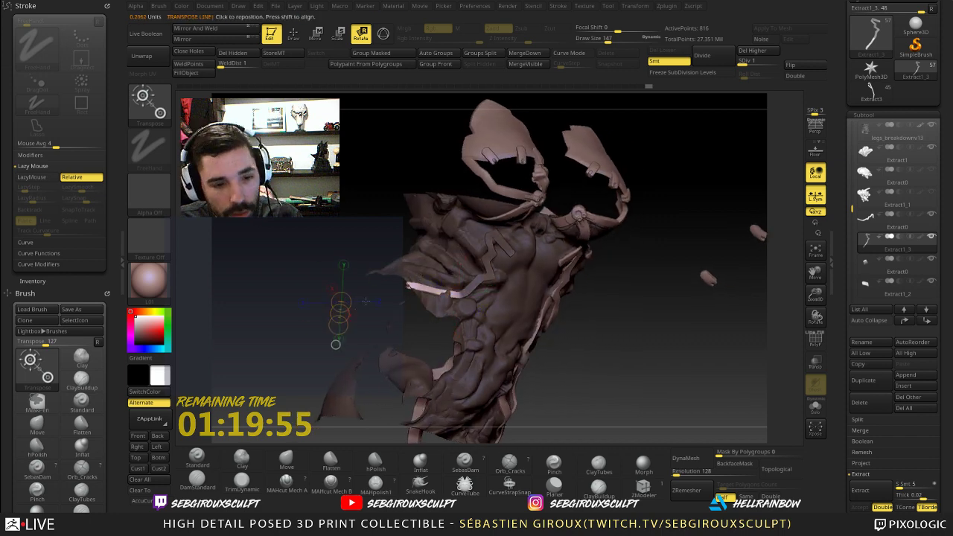
right_click_drag(583, 340, 549, 324)
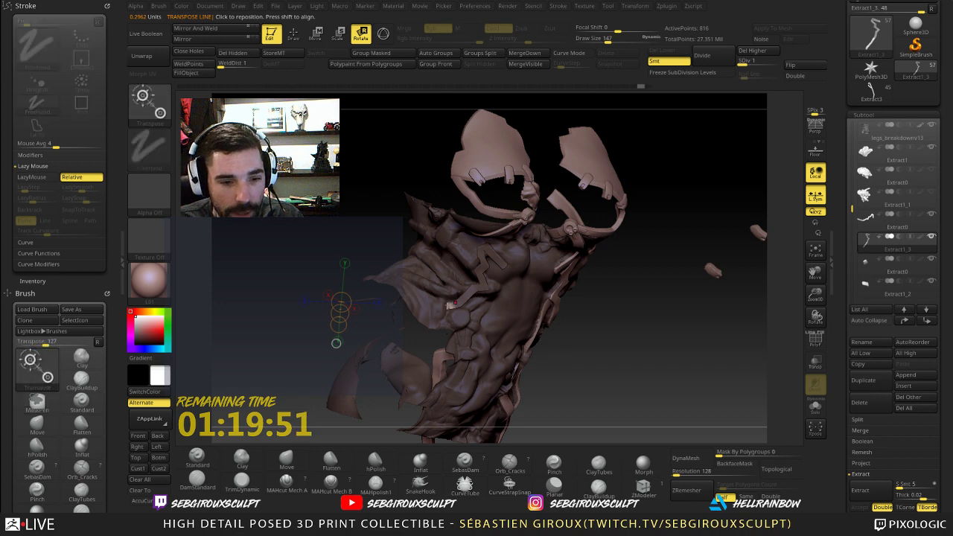
right_click_drag(557, 348, 509, 335)
left_click_drag(426, 298, 369, 297)
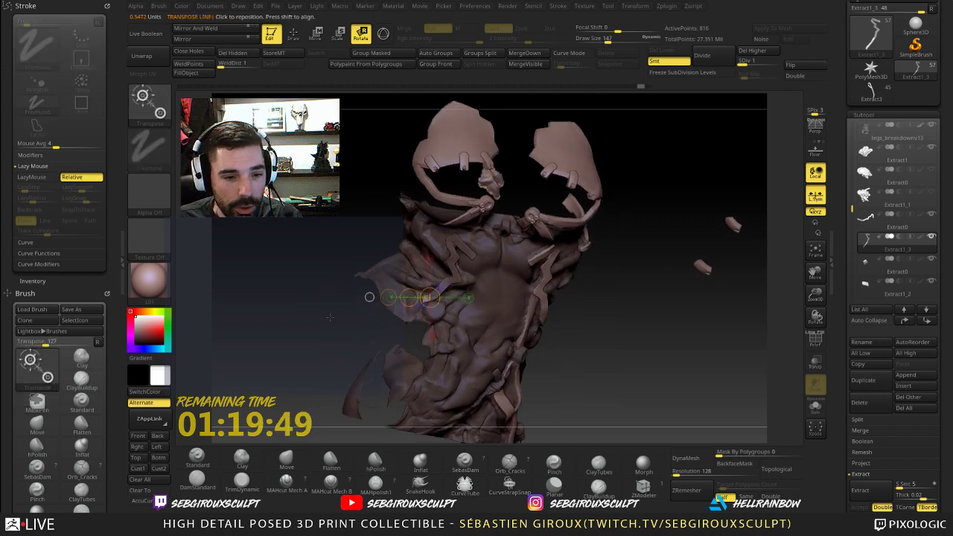
right_click_drag(366, 298, 339, 253)
left_click_drag(340, 253, 369, 269)
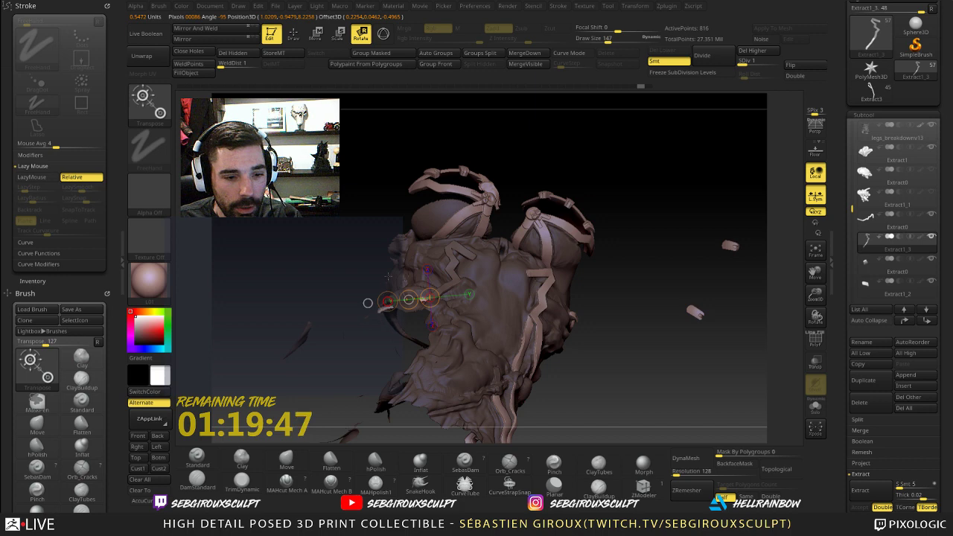
left_click_drag(447, 297, 573, 353)
key("q")
left_click_drag(542, 323, 527, 318, "ctrl")
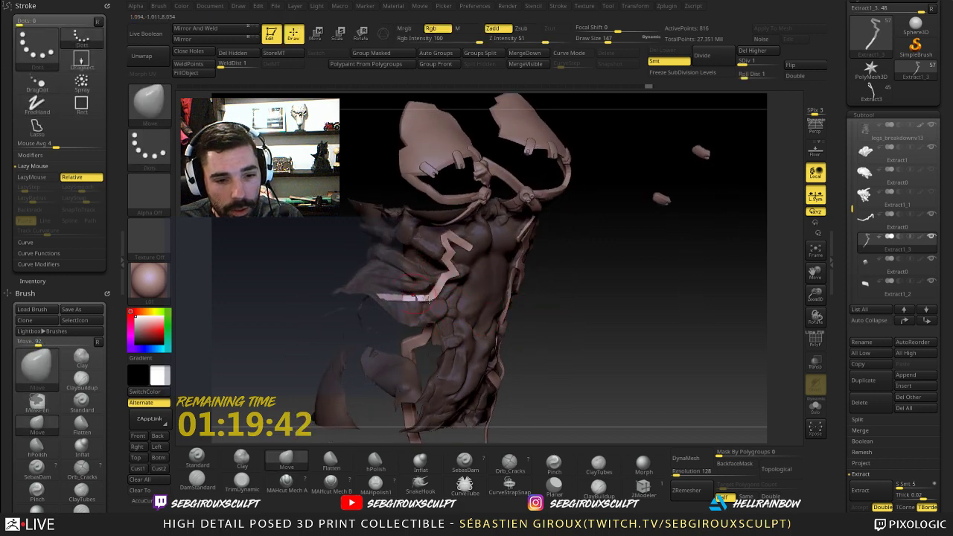
- Enlarge the Move brush and pull the strap's outward section so it bends upward along the cloth folds
key("space")
left_click_drag(423, 310, 430, 311)
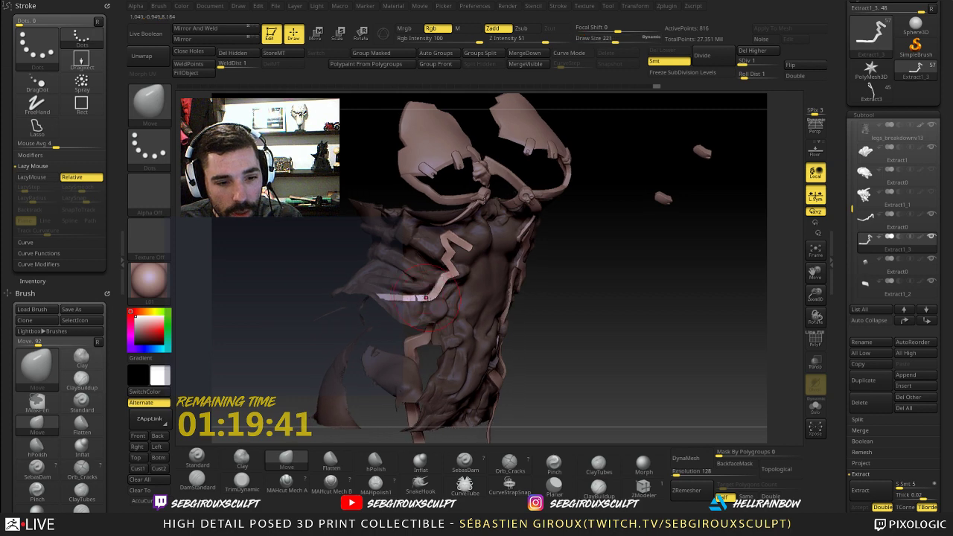
left_click(620, 39)
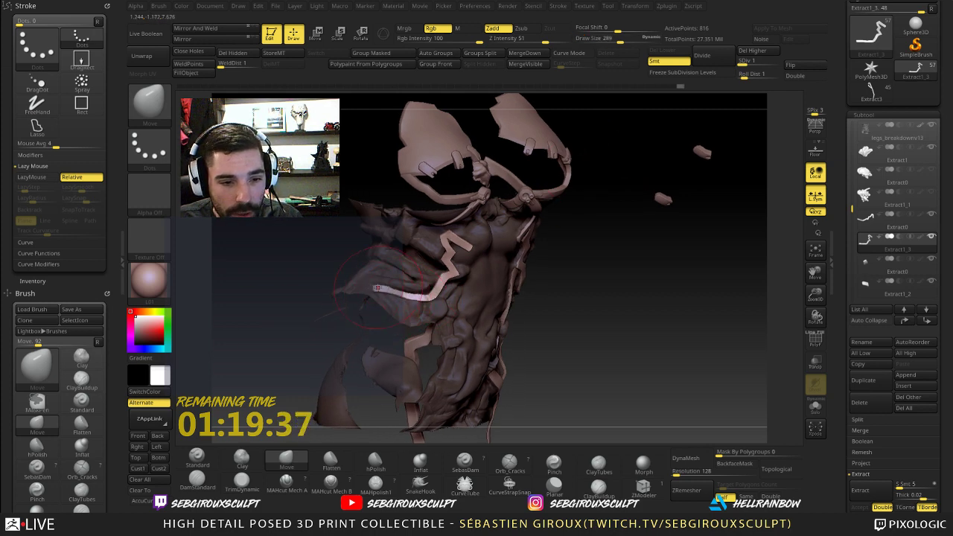
key("space")
left_click_drag(378, 288, 370, 289)
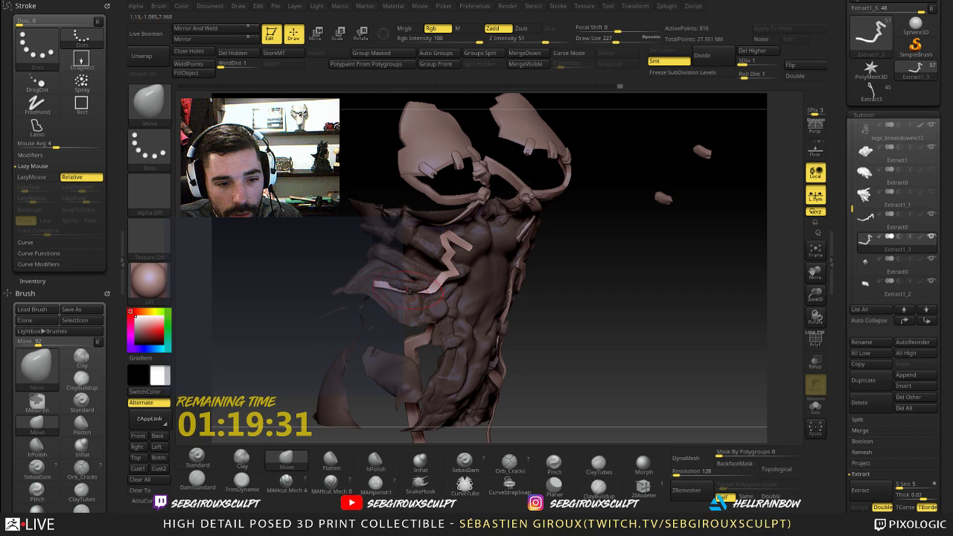
- Nudge the strap's lower bend against the torso surface with the Move brush at draw size 227
key("bracketleft")
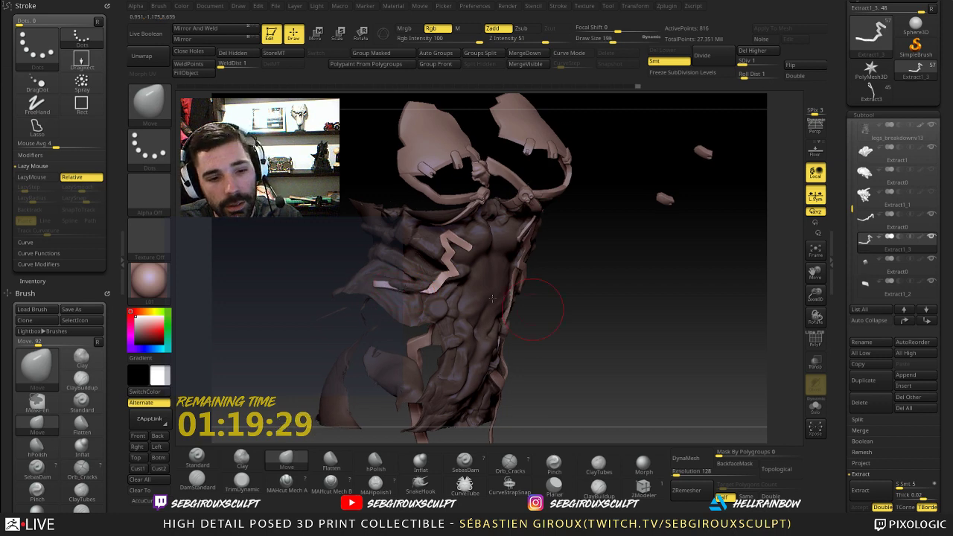
mouse_move(569, 317)
left_mouse_down()
mouse_move(572, 402)
mouse_move(560, 417)
left_mouse_up()
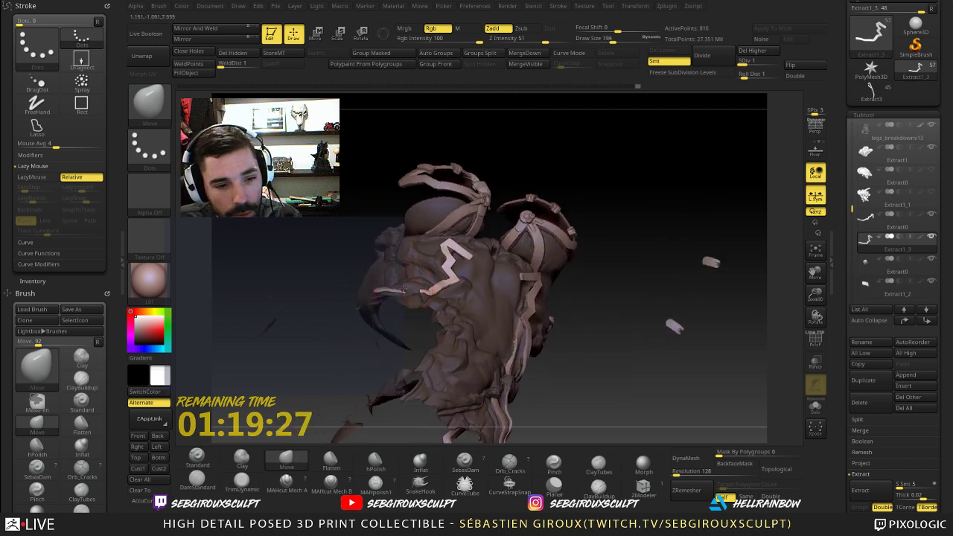
key("bracketright")
right_click_drag(404, 289, 392, 283, "ctrl")
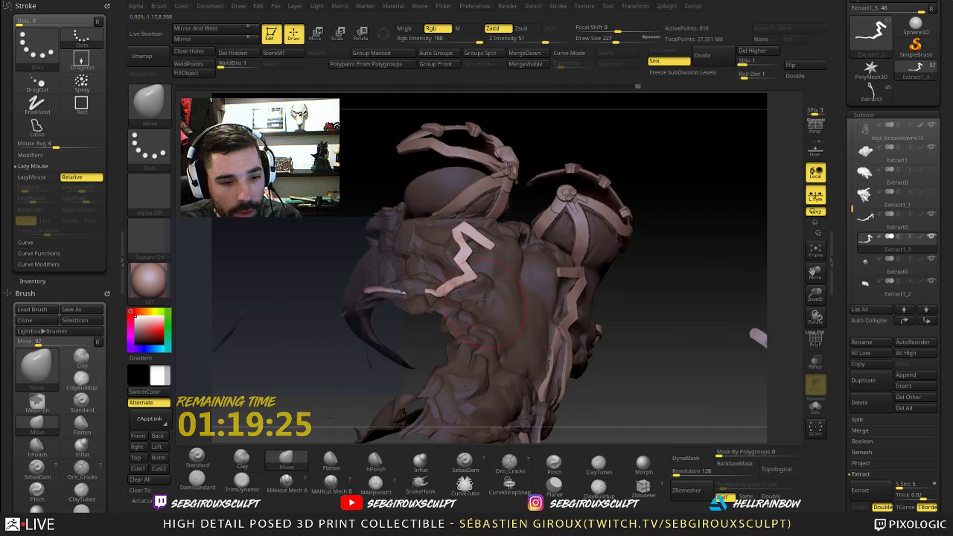
left_click_drag(454, 287, 438, 290)
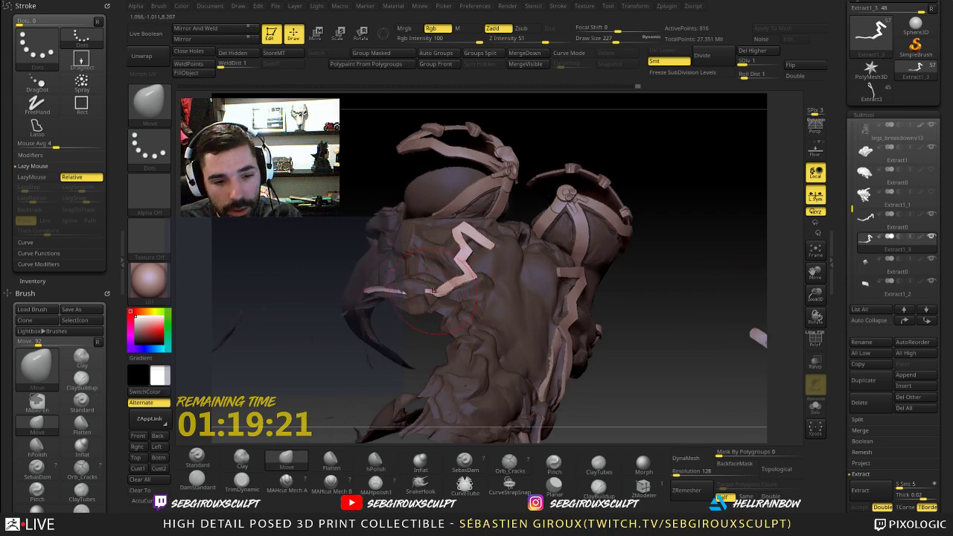
right_click_drag(348, 273, 407, 290)
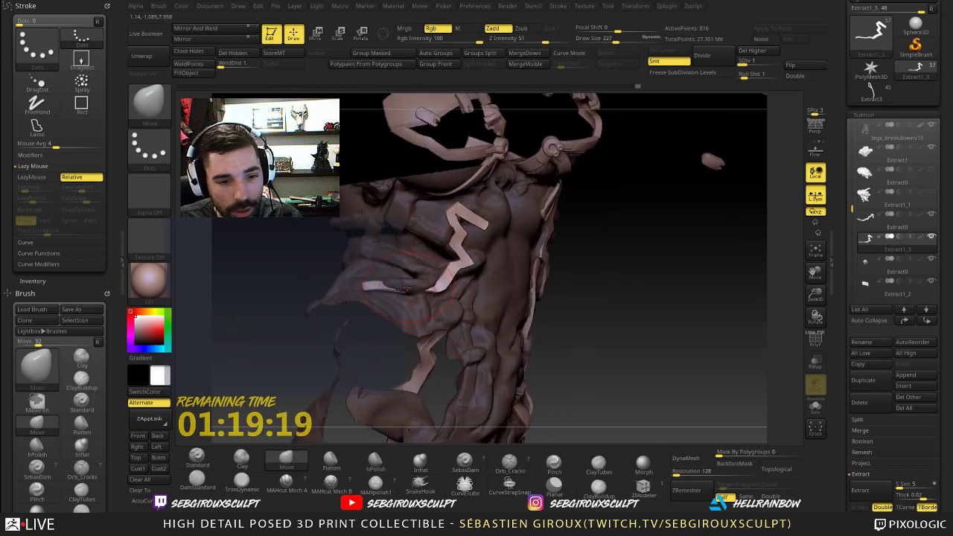
- Shift the middle of the strap's outward section toward the cloth with the Move brush at draw size 251
mouse_move(576, 308)
right_mouse_down()
mouse_move(398, 295)
mouse_move(414, 287)
right_mouse_up()
key("[")
key("]")
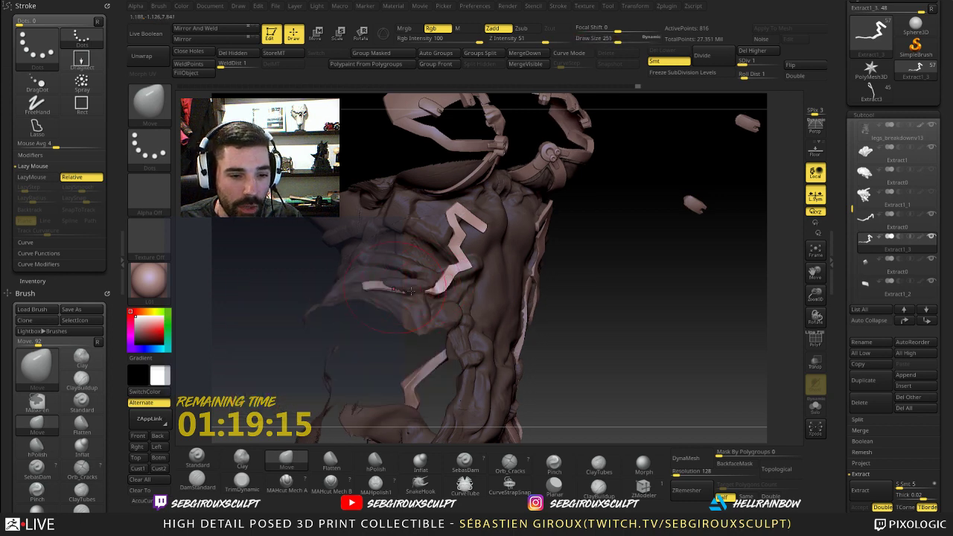
key("space")
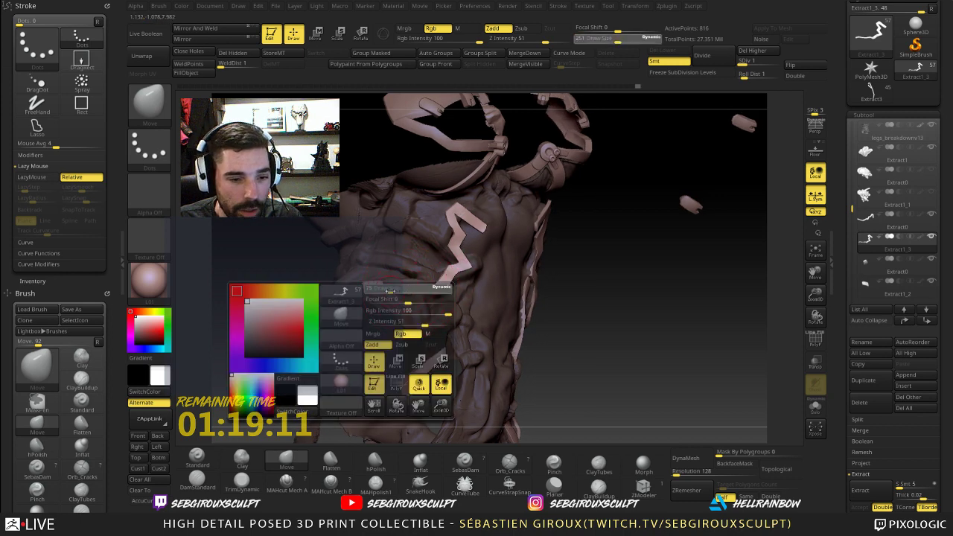
mouse_move(387, 290)
left_mouse_down()
mouse_move(372, 286)
mouse_move(381, 283)
left_mouse_up()
key("space")
- Adjust the strap's outer end from the side with the Move brush at draw size 263 so it follows the hanging cloth
mouse_move(573, 286)
left_mouse_down()
mouse_move(587, 318)
mouse_move(658, 335)
left_mouse_up()
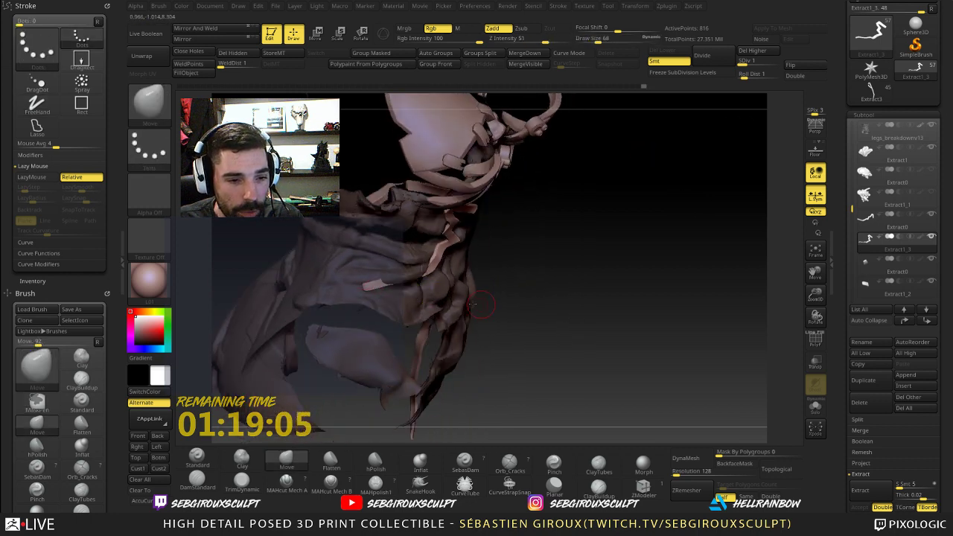
left_click_drag(533, 309, 466, 308)
key("space")
left_click_drag(392, 281, 349, 286)
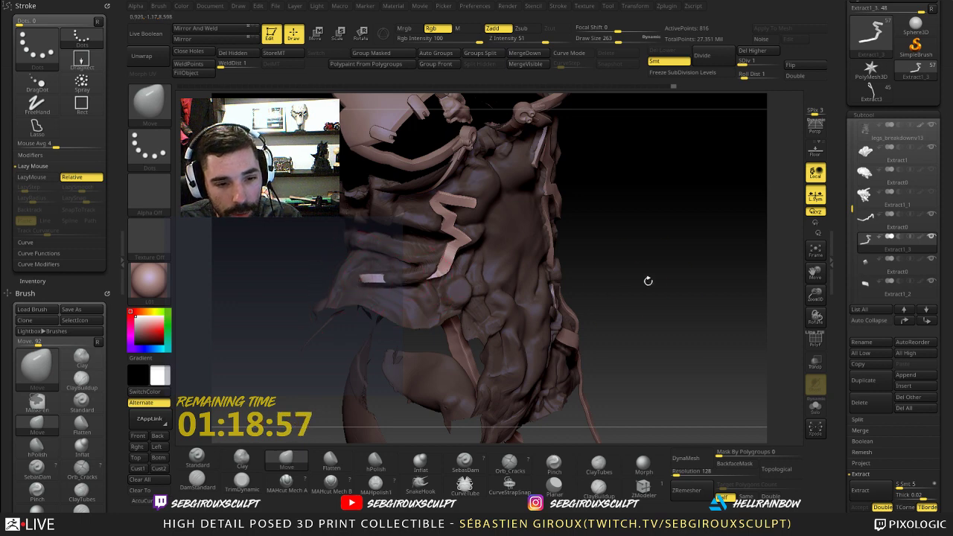
mouse_move(649, 279)
left_mouse_down()
mouse_move(320, 281)
mouse_move(379, 297)
left_mouse_up()
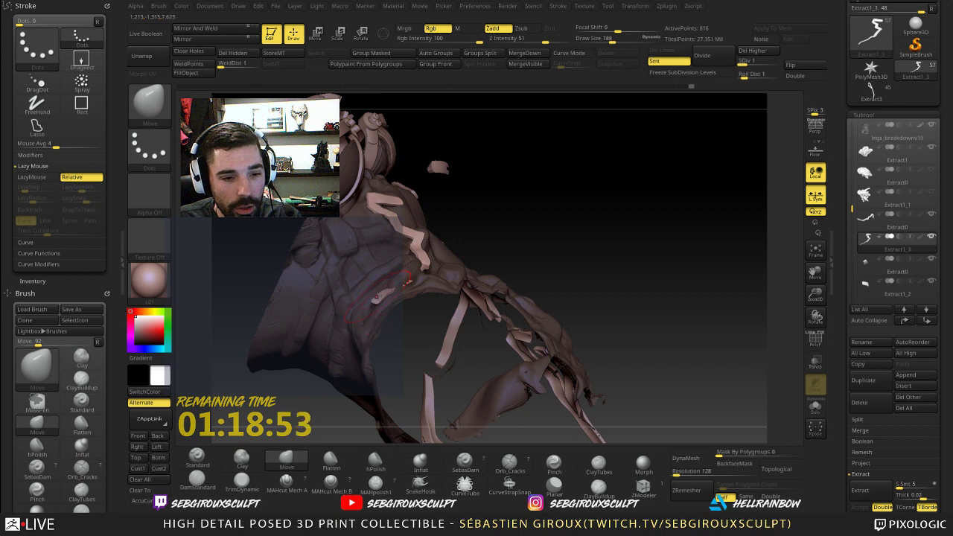
left_click_drag(486, 257, 410, 279)
key("space")
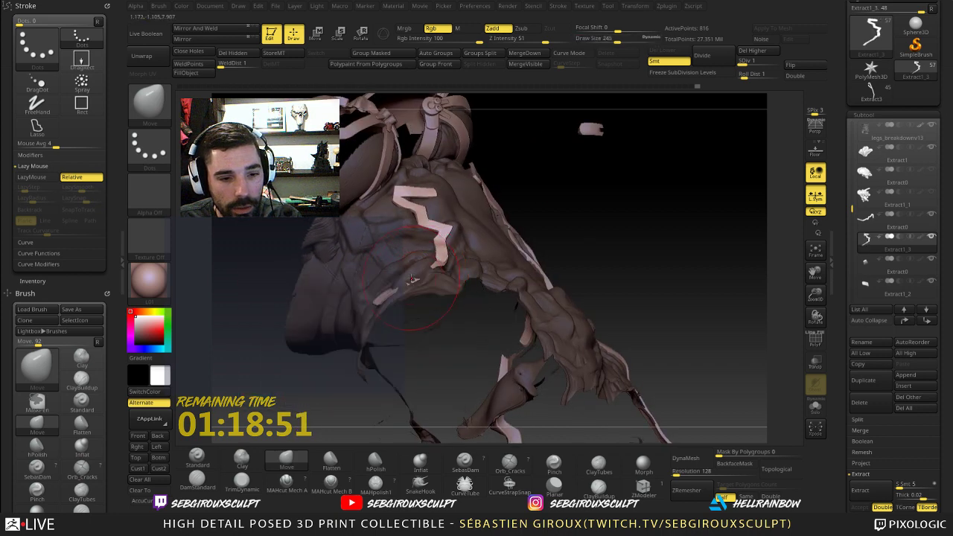
- Reduce the Move brush to draw size 92 and refine the strap's lower corner where it meets the cloth edge
left_click_drag(553, 234, 436, 261)
key("[")
right_click_drag(434, 263, 433, 265)
key("[")
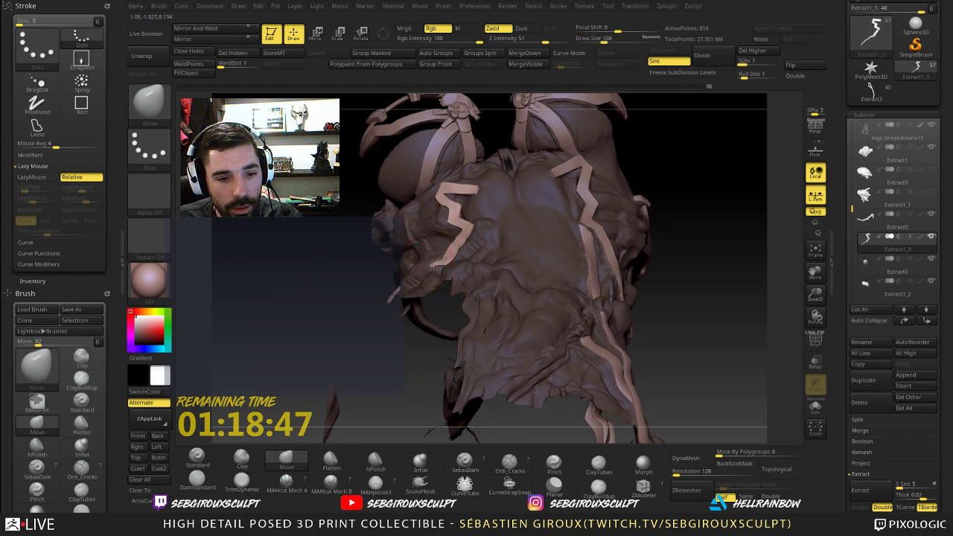
left_click_drag(432, 265, 433, 264)
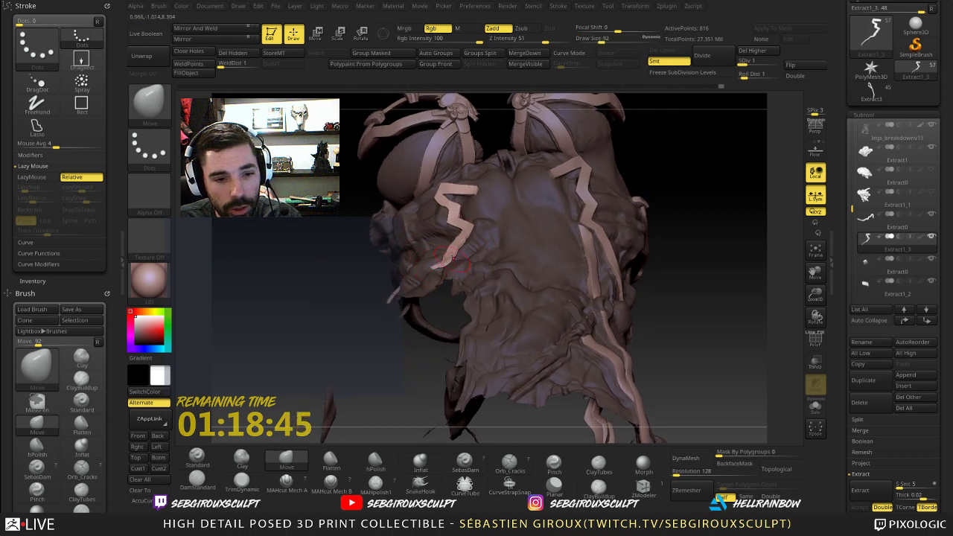
left_click_drag(438, 259, 436, 260)
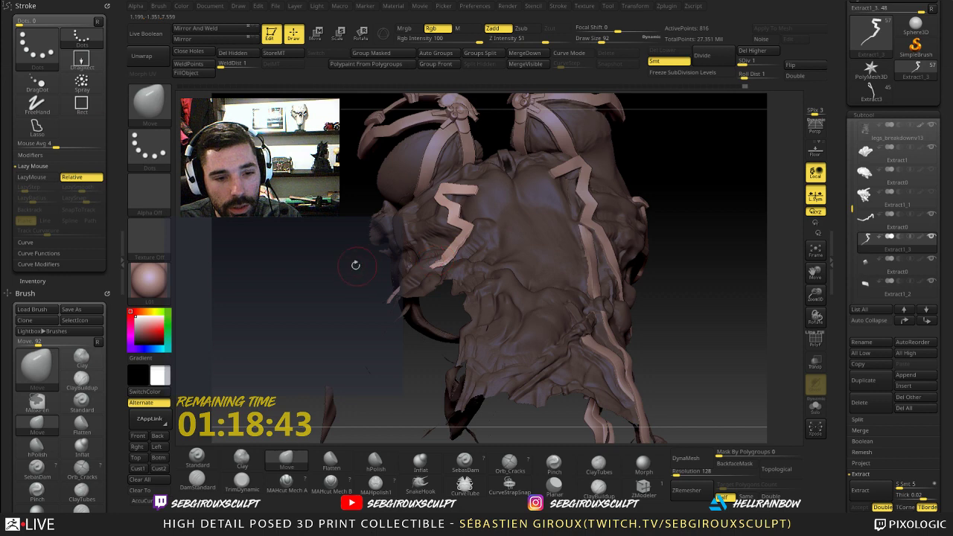
- Shape the strap's corner above the round cloth knob with the Move brush at draw size 78
mouse_move(356, 265)
left_mouse_down()
mouse_move(574, 233)
mouse_move(497, 272)
left_mouse_up()
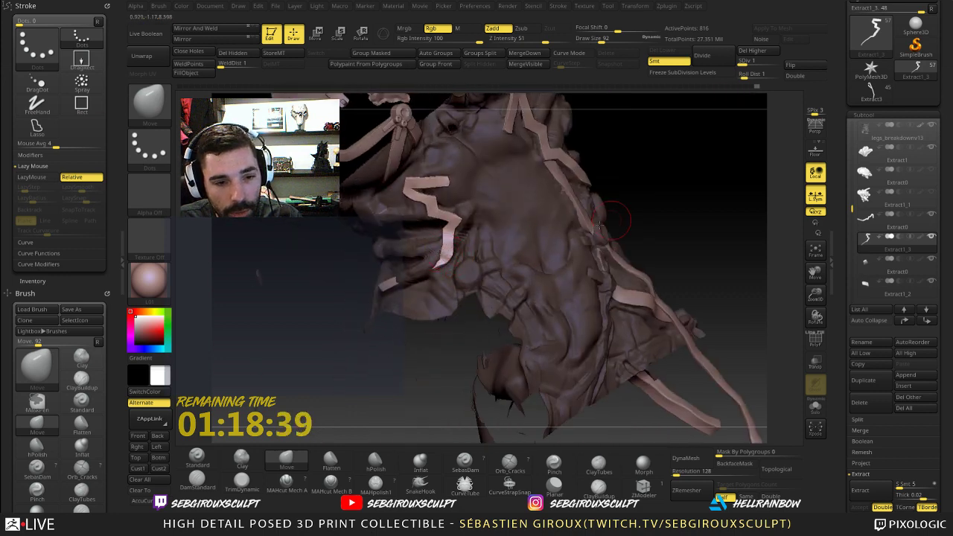
right_click_drag(446, 237, 449, 255, "ctrl")
key("space")
left_click_drag(440, 248, 434, 248)
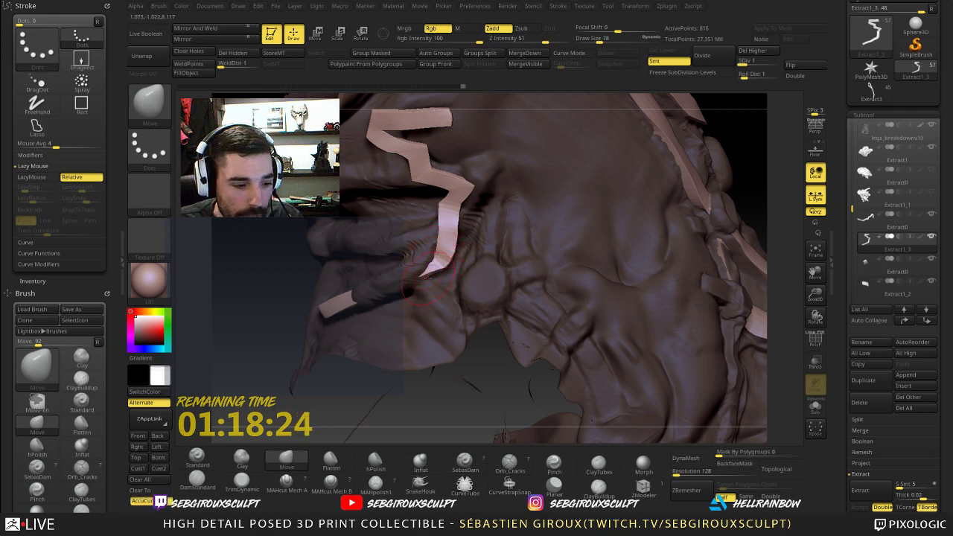
left_click_drag(488, 370, 530, 368)
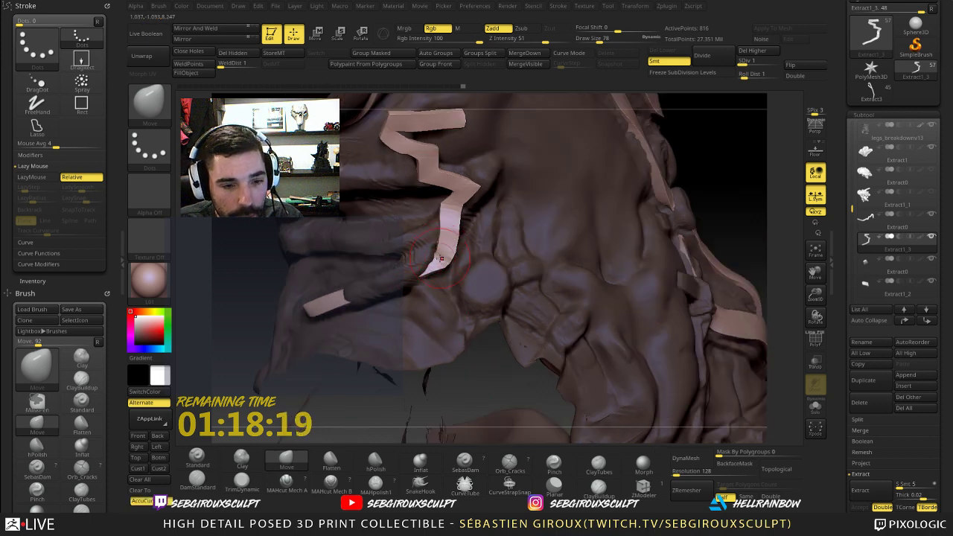
- Try to pull the strap's buried middle out of the cloth with a larger Move brush, and undo it
right_click_drag(421, 262, 424, 264)
key("s")
mouse_move(414, 268)
left_mouse_down()
mouse_move(380, 286)
mouse_move(399, 268)
left_mouse_up()
key("space")
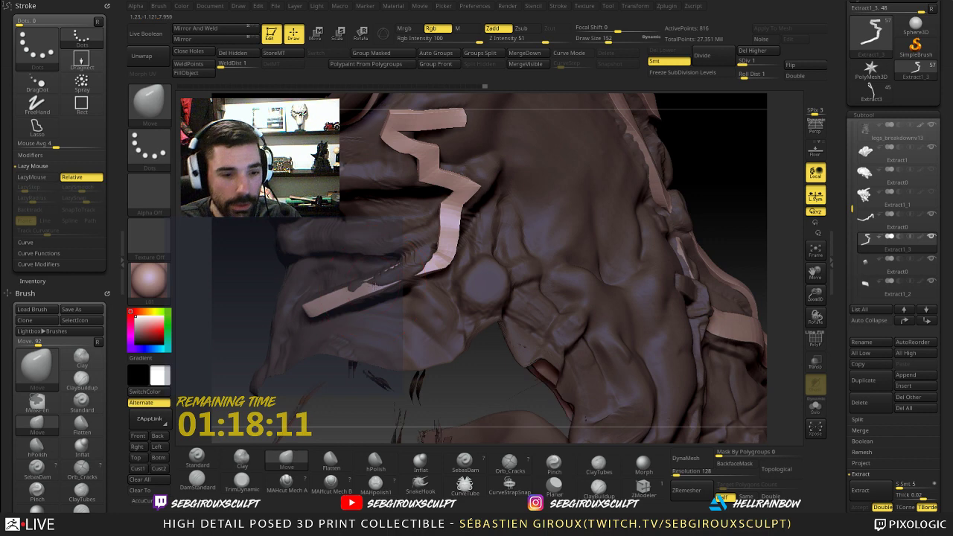
mouse_move(673, 187)
right_mouse_down("ctrl")
mouse_move(642, 203)
mouse_move(636, 189)
right_mouse_up("ctrl")
key("ctrl+z")
key("ctrl+z")
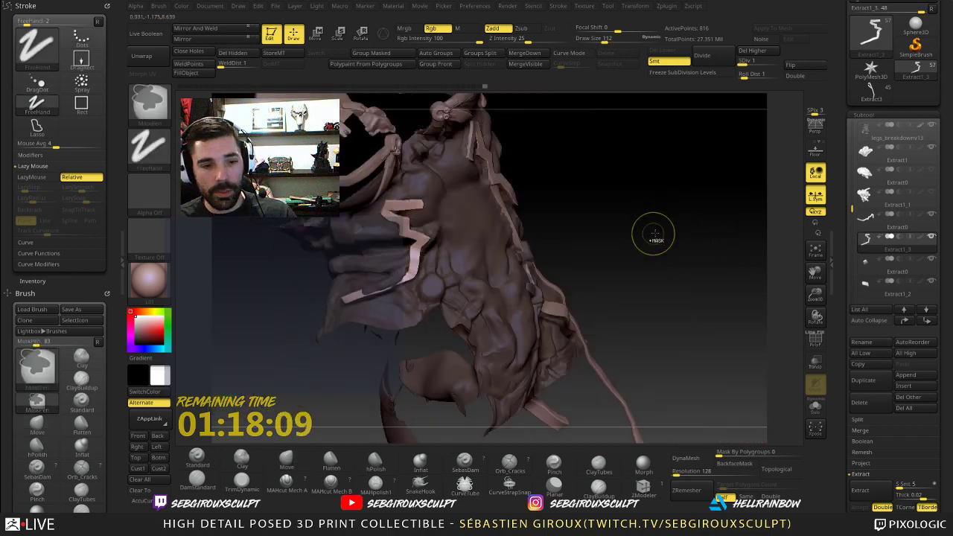
- Select the legs_breakdownv13 cloth mesh and carve down the fold covering the strap's middle with the Clay brush, undoing a stray stroke
mouse_move(625, 232)
right_mouse_down()
mouse_move(646, 241)
mouse_move(649, 220)
right_mouse_up()
left_click_drag(648, 220, 523, 244)
right_click_drag(522, 245, 510, 247)
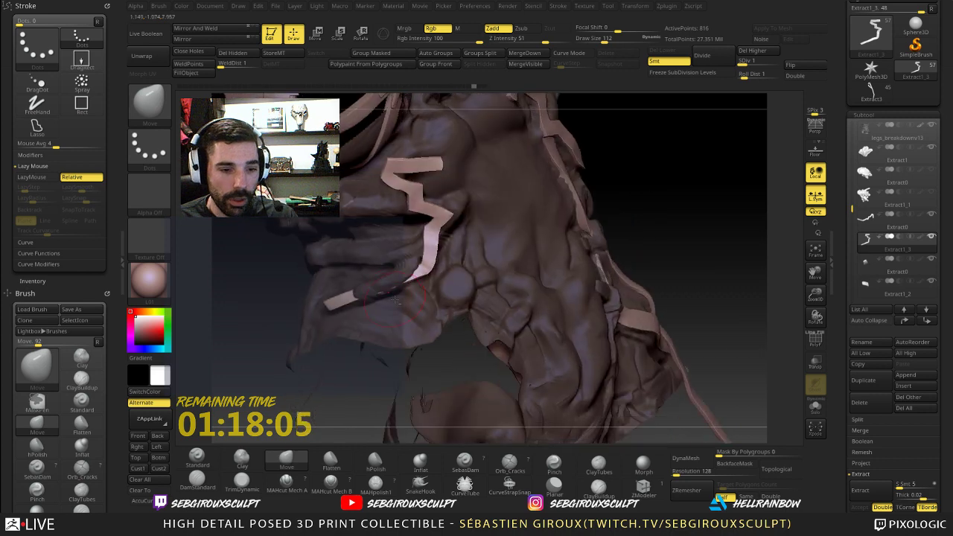
left_click(406, 276, "alt")
key("b")
key("c")
key("l")
left_click_drag(405, 276, 391, 280)
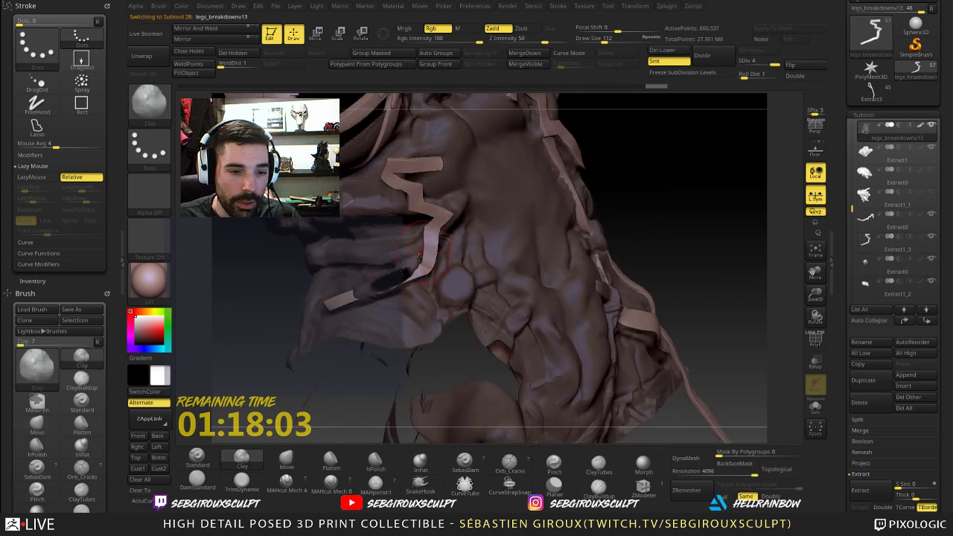
key("ctrl+z")
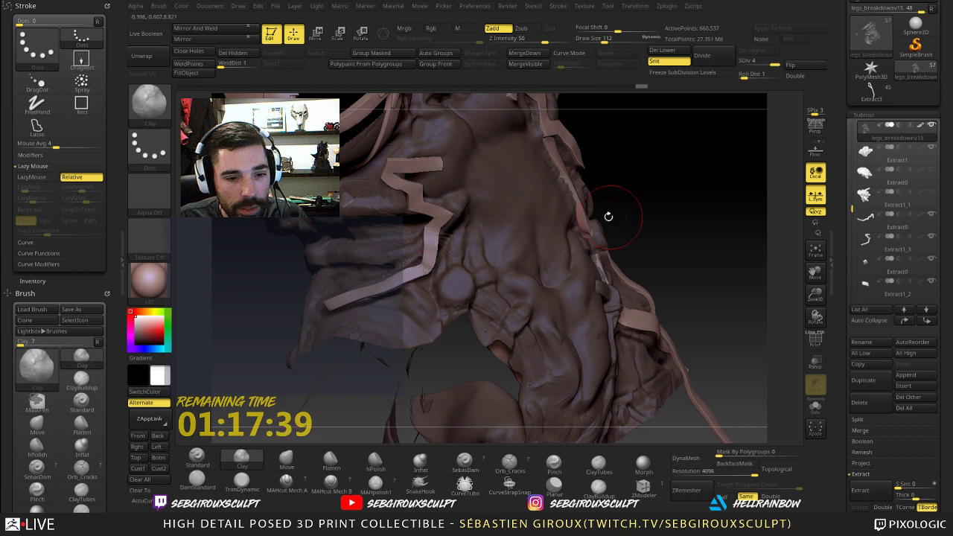
- Smooth the carved cloth along the strap's outward section from several angles
left_click_drag(606, 216, 387, 284)
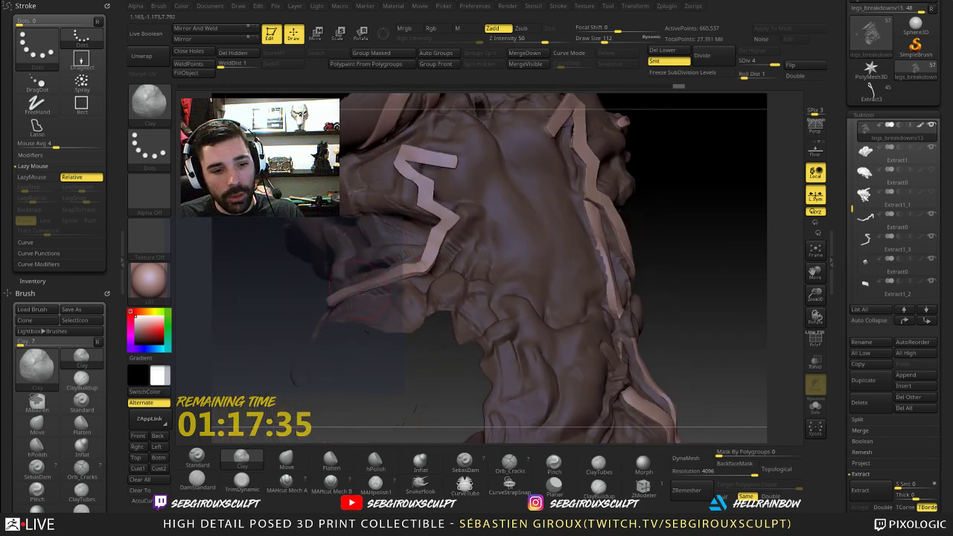
key("shift")
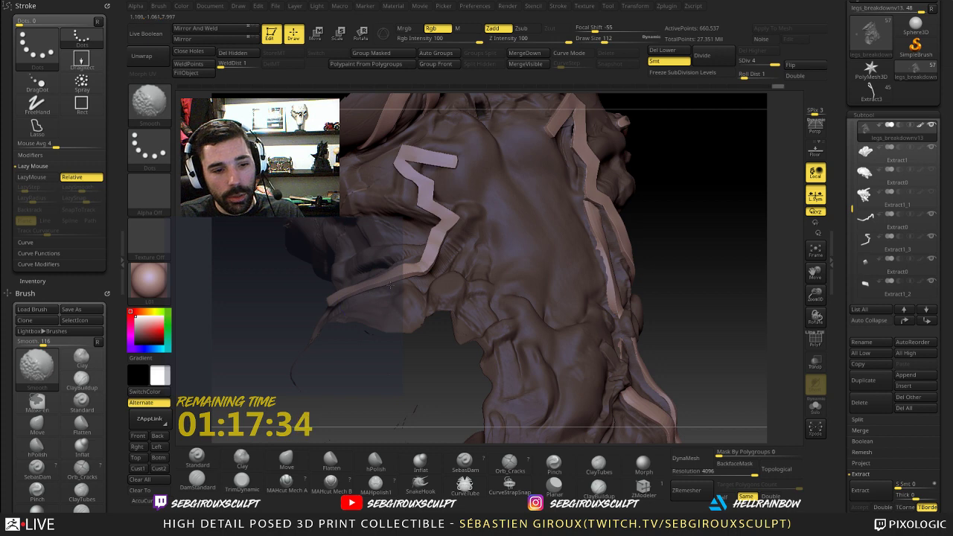
left_click_drag(335, 328, 405, 272)
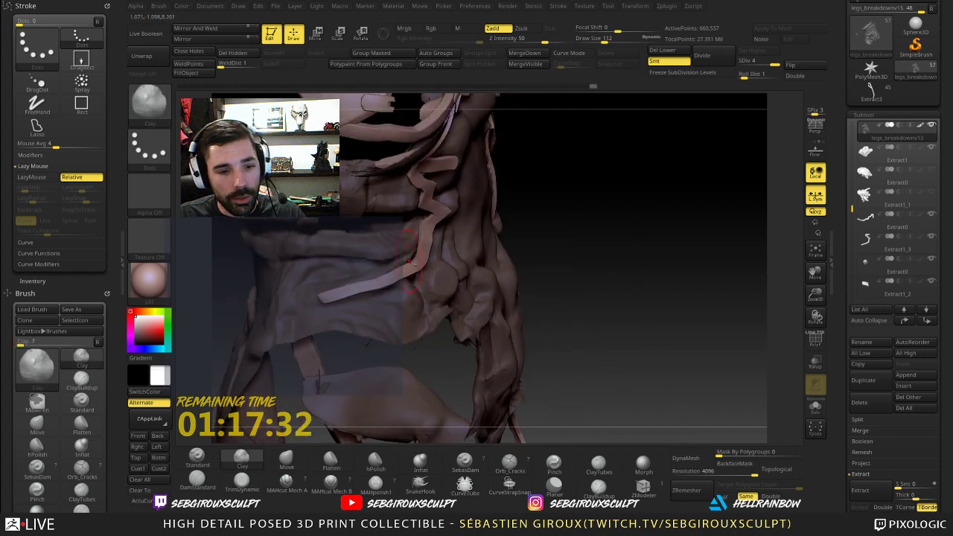
left_click_drag(556, 234, 495, 239)
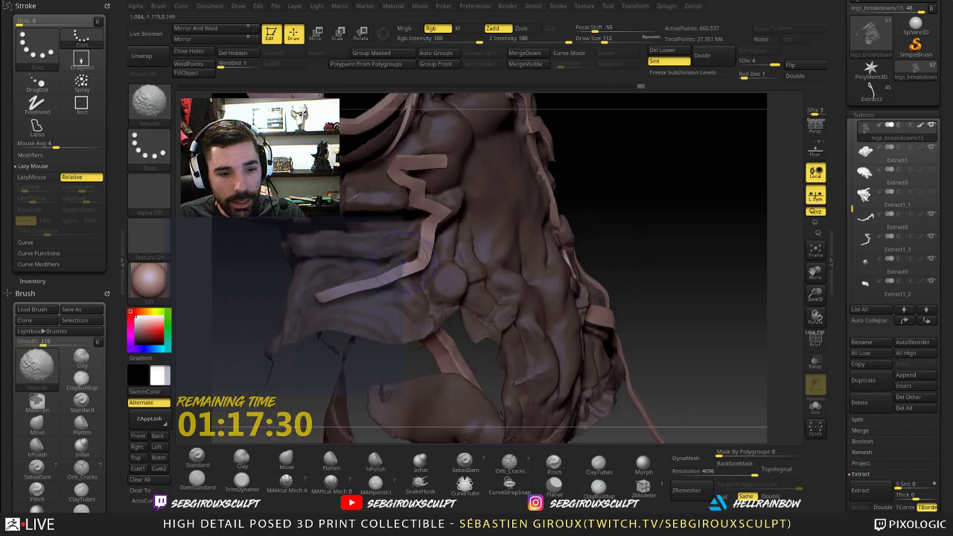
key("shift")
left_click_drag(615, 206, 463, 221)
left_click_drag(262, 304, 365, 262)
- Switch to the Move brush, reselect the zigzag strap Extract1_3 and nudge its outward section onto the reshaped cloth
key("b")
key("m")
key("v")
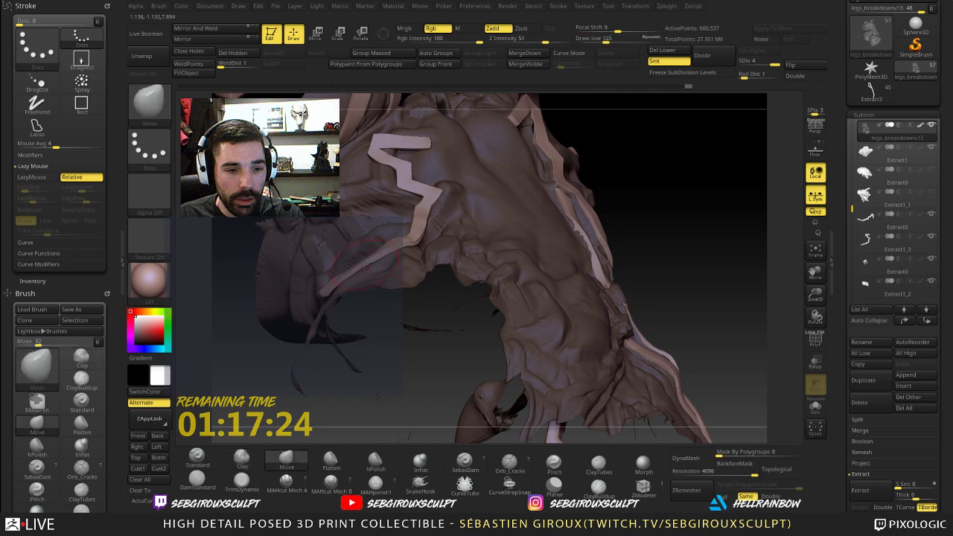
left_click(366, 262, "alt")
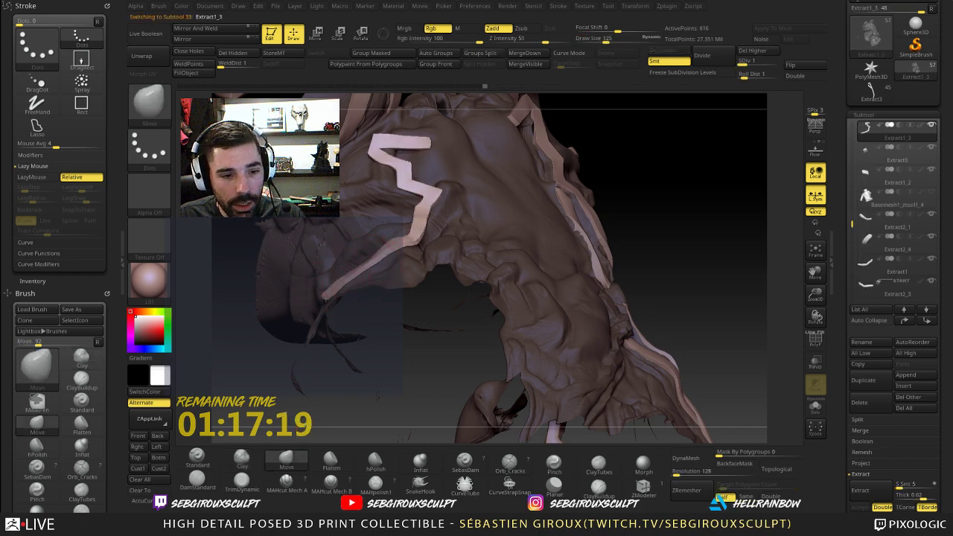
left_click_drag(242, 324, 339, 289)
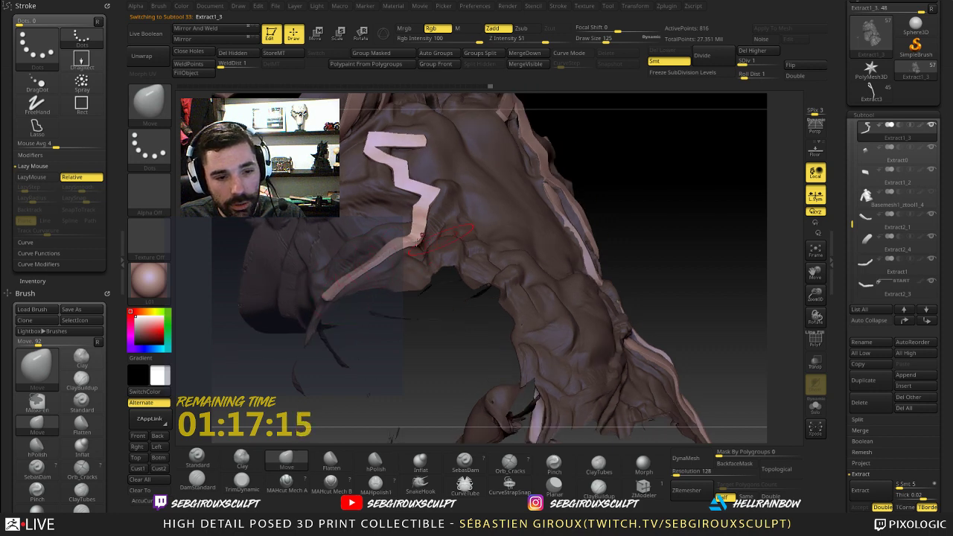
mouse_move(631, 221)
left_mouse_down("alt")
mouse_move(708, 219)
mouse_move(370, 263)
left_mouse_up("alt")
left_click_drag(398, 335, 347, 266)
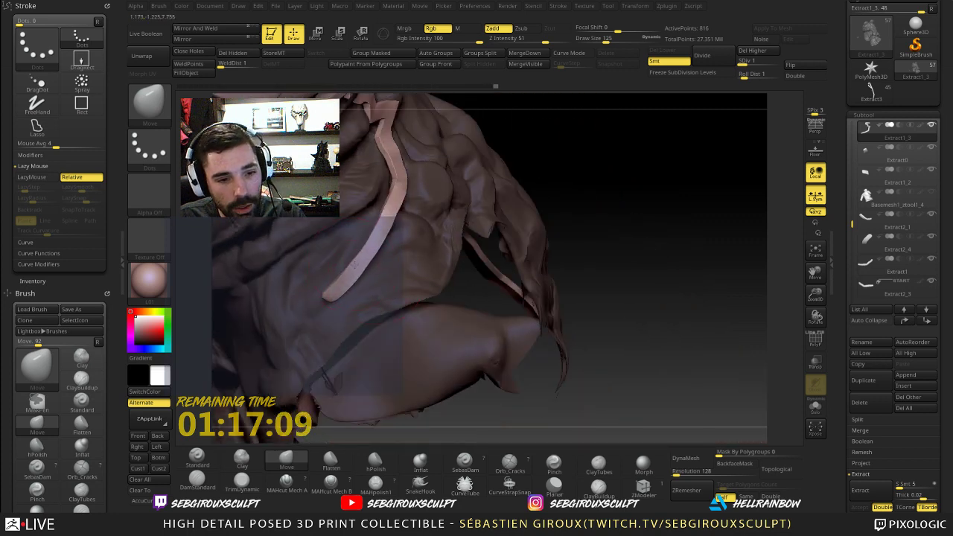
mouse_move(589, 208)
left_mouse_down()
mouse_move(561, 170)
mouse_move(562, 225)
mouse_move(536, 226)
mouse_move(645, 186)
mouse_move(532, 296)
mouse_move(513, 254)
mouse_move(564, 327)
mouse_move(573, 320)
left_mouse_up()
mouse_move(544, 254)
left_mouse_down()
mouse_move(488, 247)
mouse_move(380, 257)
left_mouse_up()
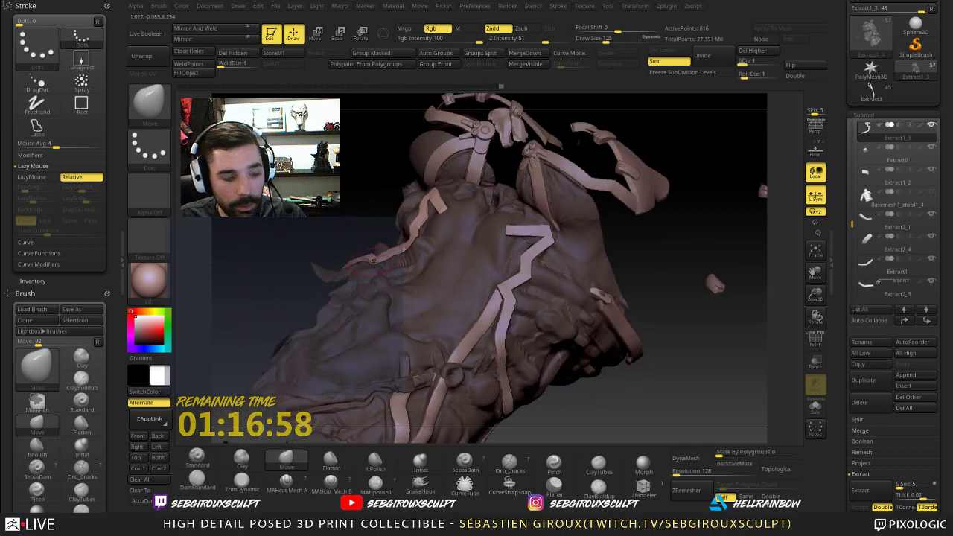
left_click_drag(324, 225, 376, 263)
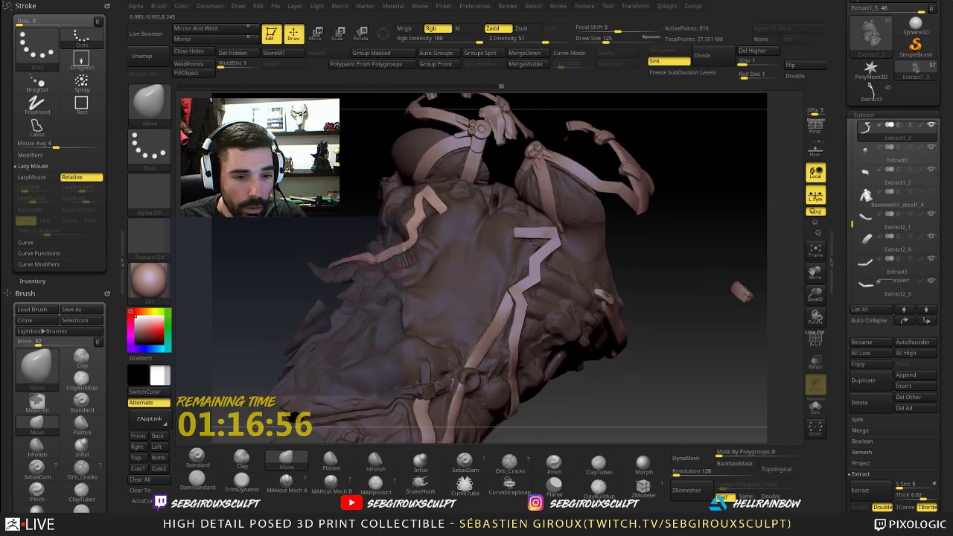
- Select the mirrored strap Extract2_5 that crosses the side of the torso and check how it sits on the cloth
left_click_drag(317, 226, 412, 259)
mouse_move(582, 398)
left_mouse_down()
mouse_move(572, 360)
mouse_move(588, 279)
mouse_move(586, 352)
mouse_move(508, 305)
left_mouse_up()
left_click(451, 268, "alt")
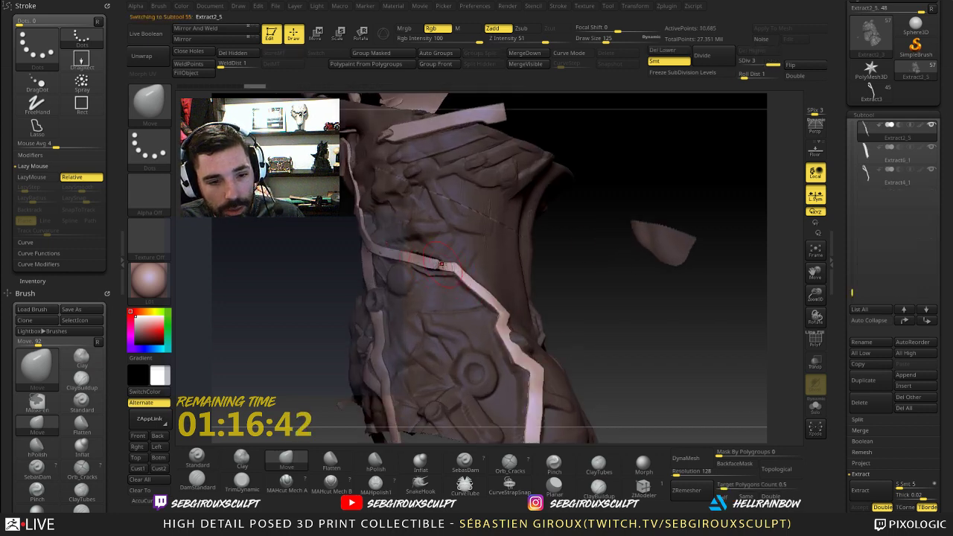
left_click_drag(572, 291, 489, 353)
mouse_move(576, 367)
left_mouse_down()
mouse_move(565, 381)
mouse_move(556, 348)
mouse_move(437, 263)
left_mouse_up()
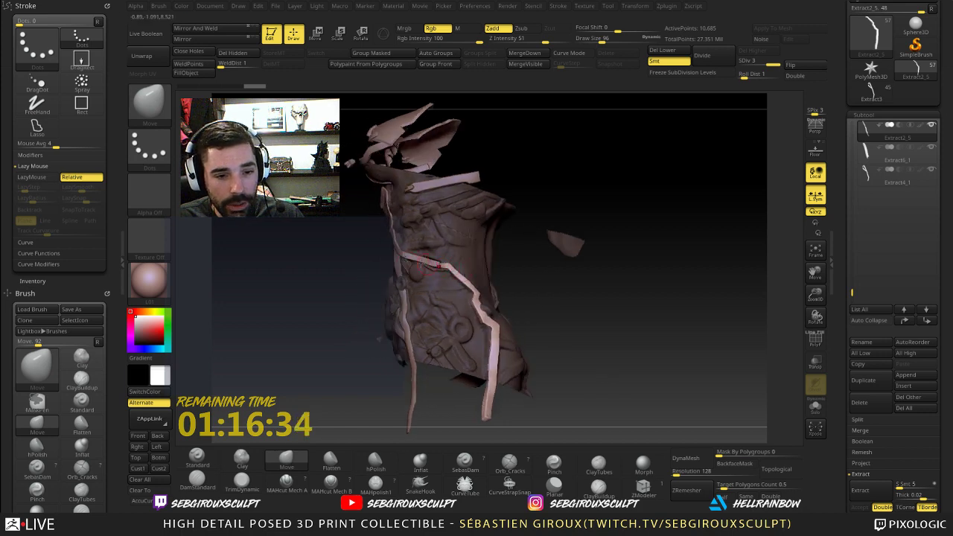
- Select the long hanging strap Extract6_1 and check its placement along the front and side of the torso
mouse_move(546, 309)
left_mouse_down()
mouse_move(585, 323)
mouse_move(559, 333)
mouse_move(521, 321)
mouse_move(492, 287)
mouse_move(699, 314)
left_mouse_up()
left_click(404, 253, "alt")
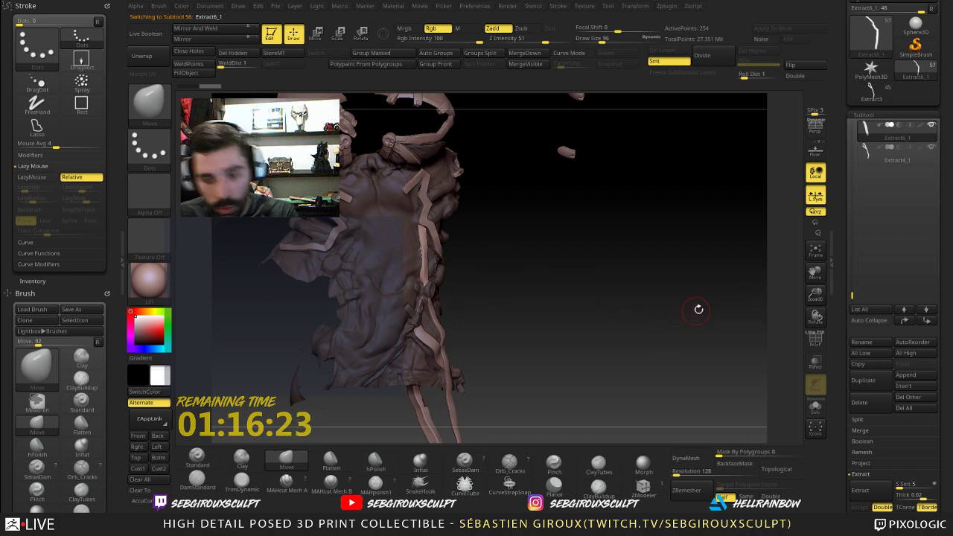
left_click_drag(691, 319, 605, 345)
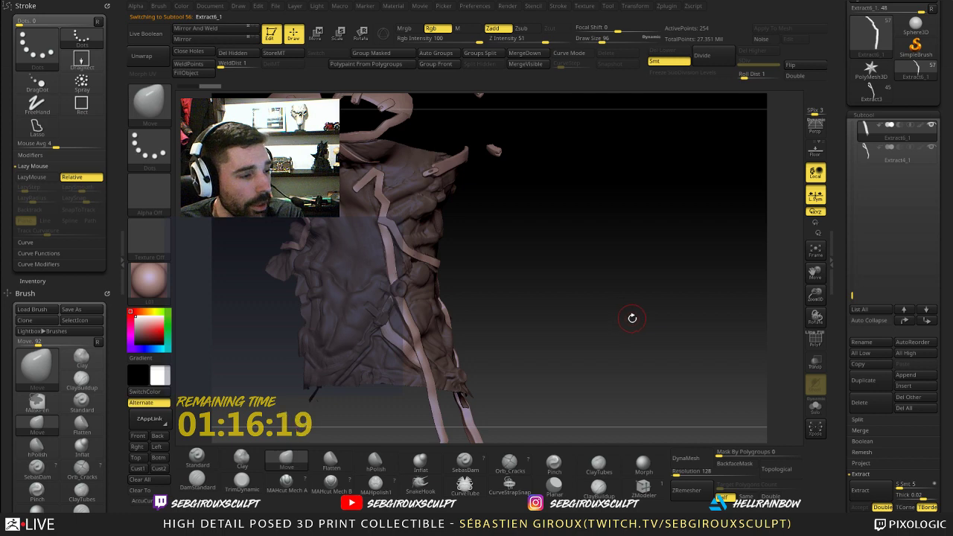
mouse_move(628, 316)
left_mouse_down()
mouse_move(620, 323)
mouse_move(630, 332)
mouse_move(623, 310)
mouse_move(618, 334)
left_mouse_up()
left_click_drag(737, 292, 741, 289)
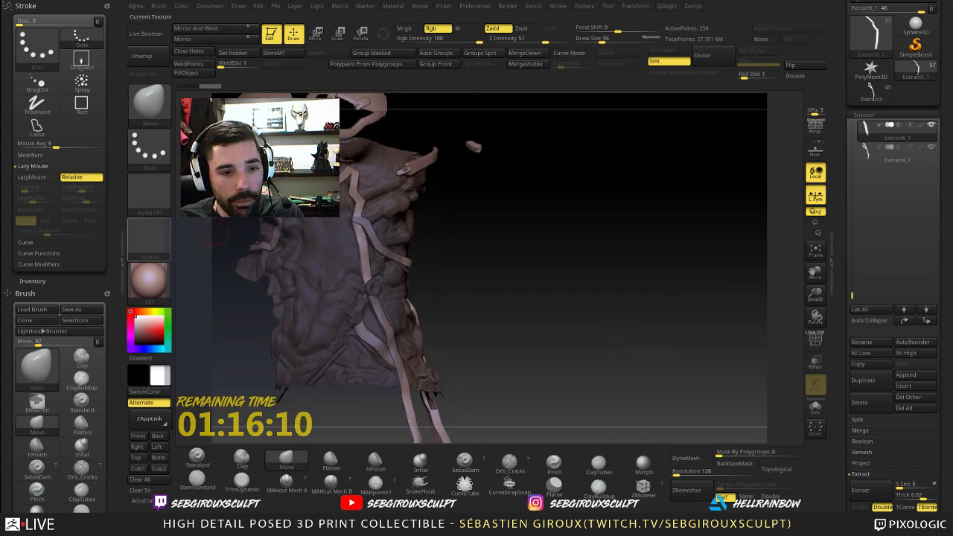
key("l")
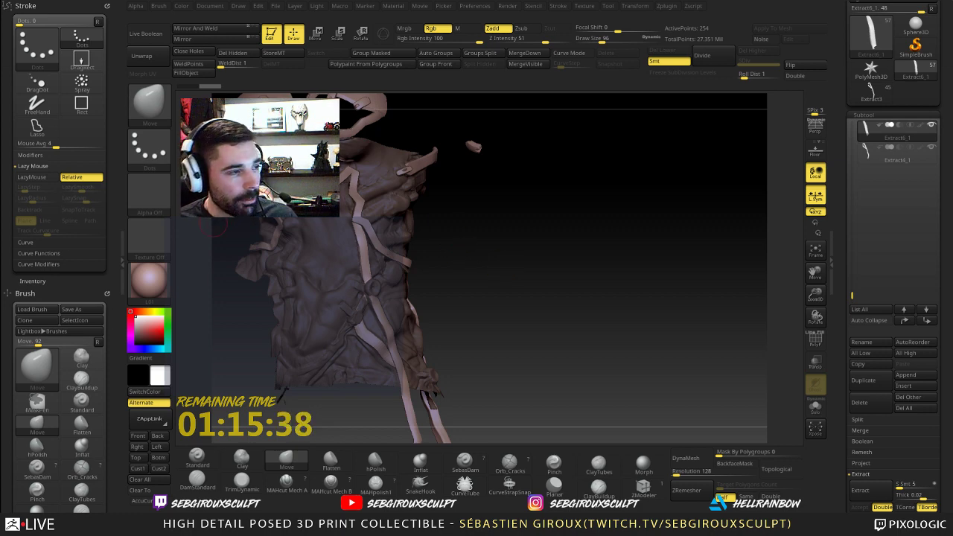
- Switch to the reference collage in the image viewer and examine the seams and panels on the back of the black leather suit statue
left_click_drag(0, 62, 371, 32)
double_click(371, 32)
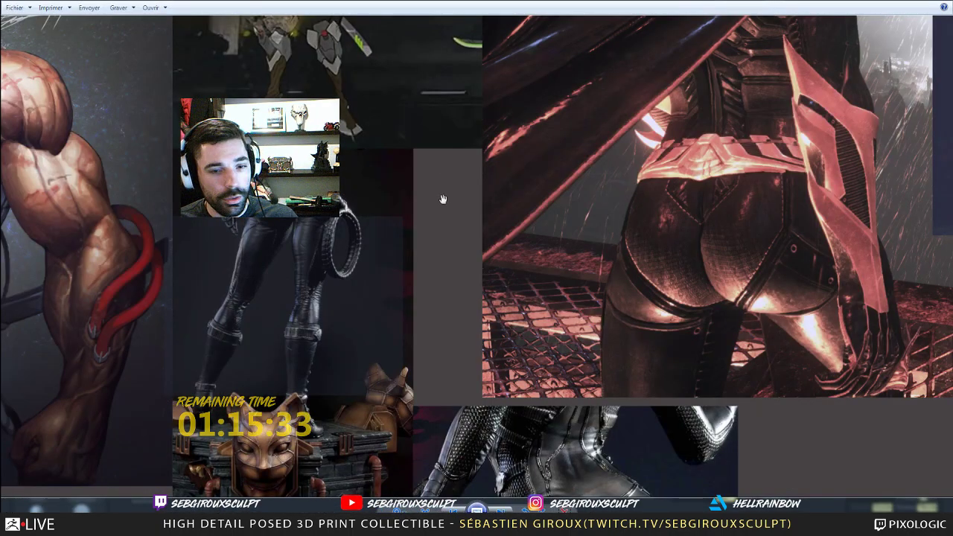
left_click_drag(347, 264, 474, 187)
scroll(561, 276, "up", 5)
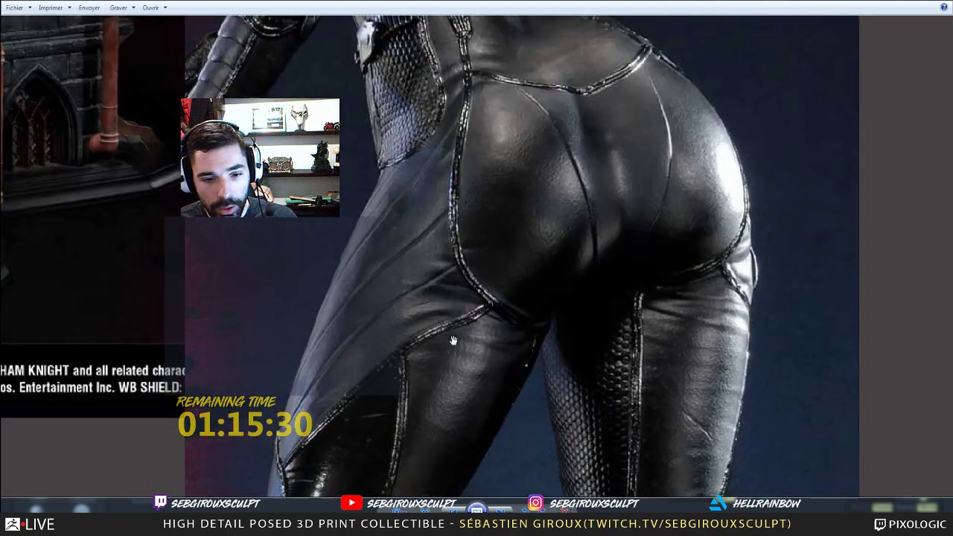
left_click_drag(547, 149, 560, 211)
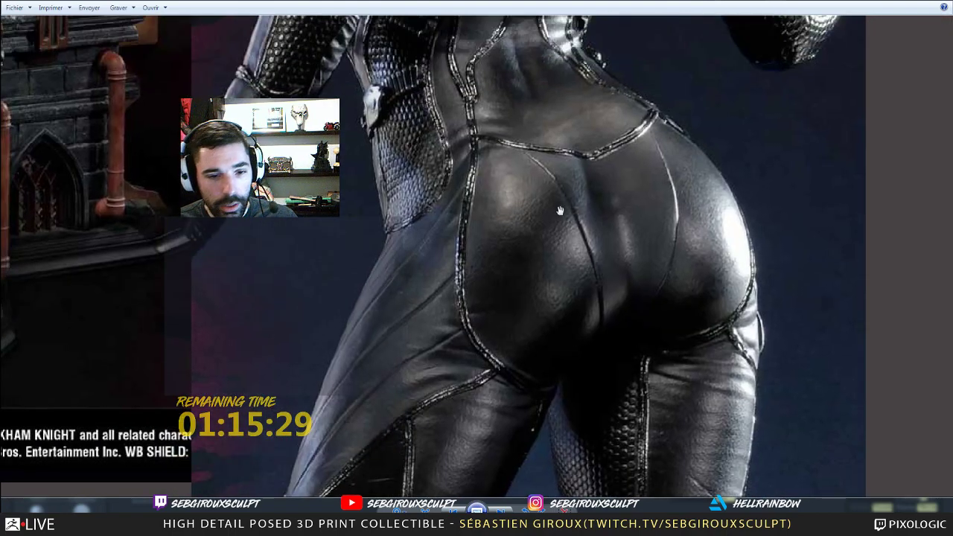
left_click_drag(434, 157, 450, 318)
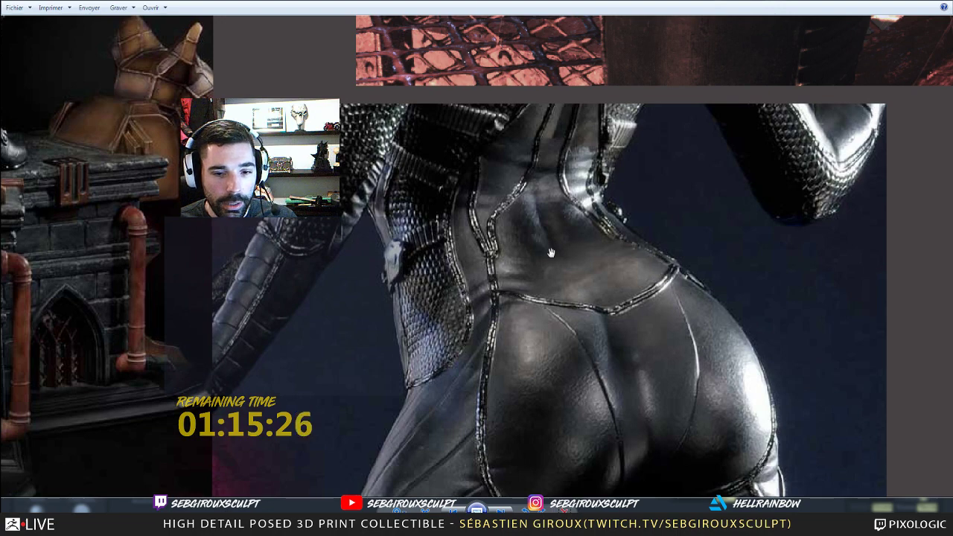
scroll(507, 182, "down", 2)
left_click_drag(481, 424, 474, 310)
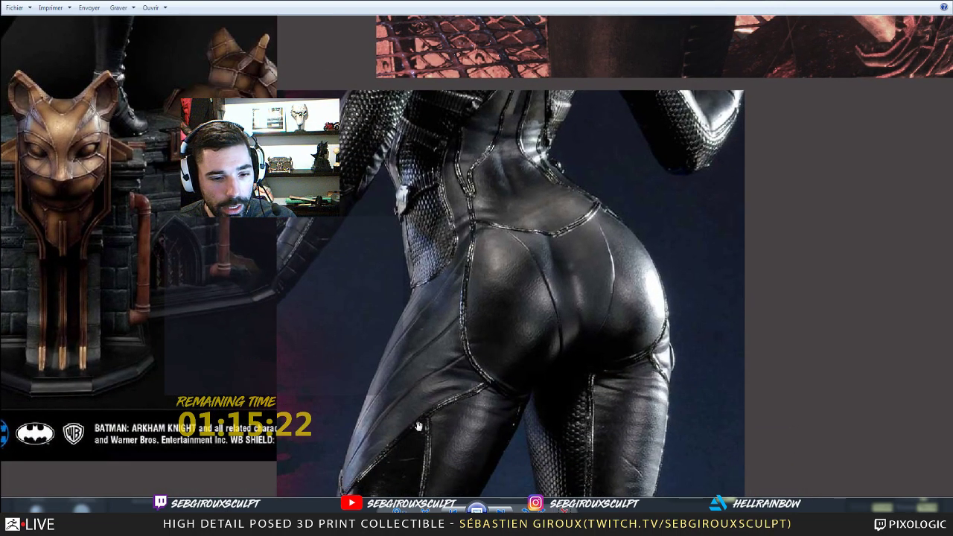
- Browse the reference collage from the leather suit images past the Batman armour statues to the Ludens astronaut figures
scroll(418, 426, "down", 2)
scroll(344, 179, "down", 4)
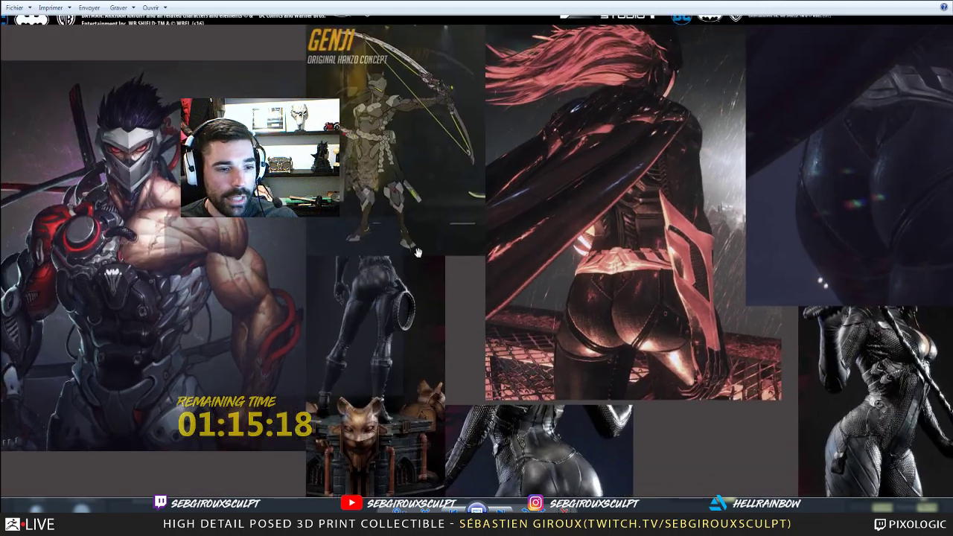
scroll(417, 253, "down", 5)
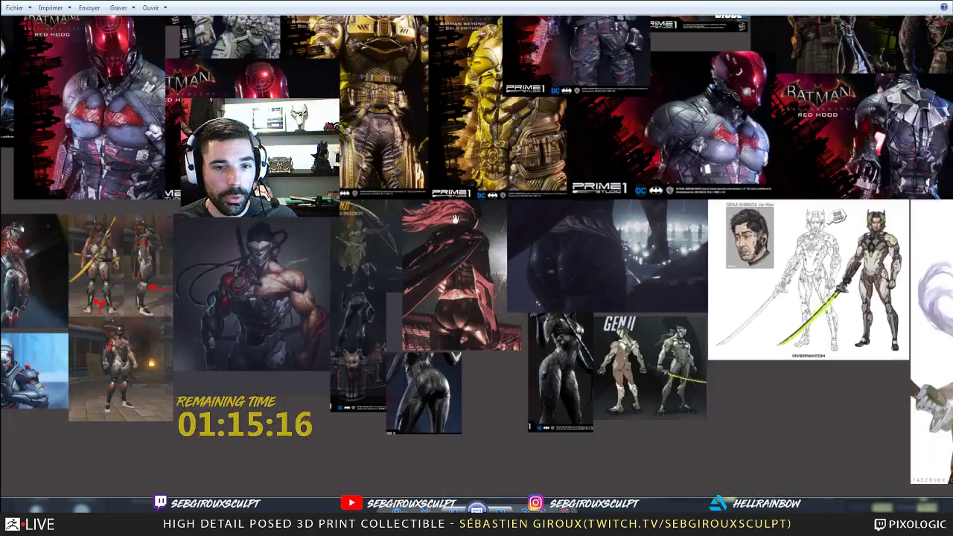
left_click_drag(454, 218, 789, 435)
left_click_drag(403, 254, 403, 277)
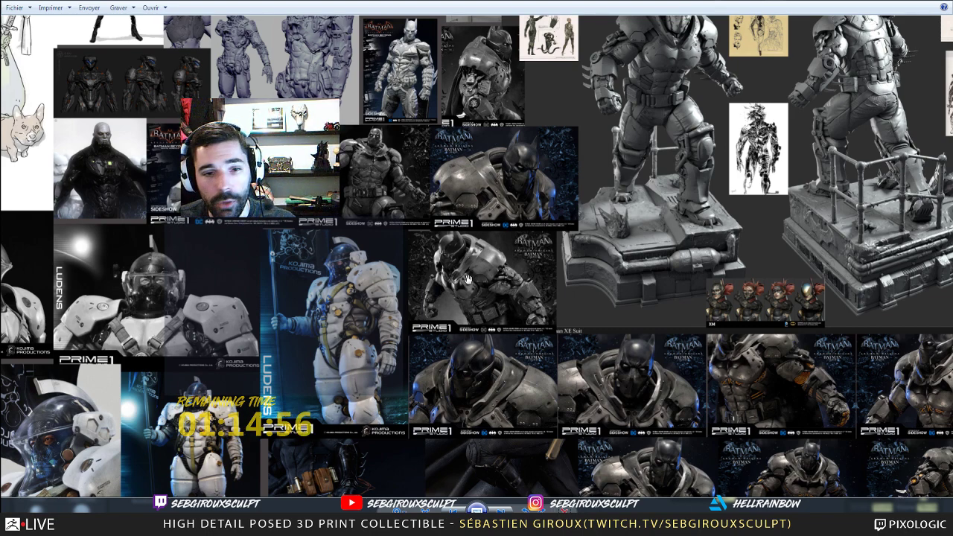
left_click_drag(484, 276, 499, 337)
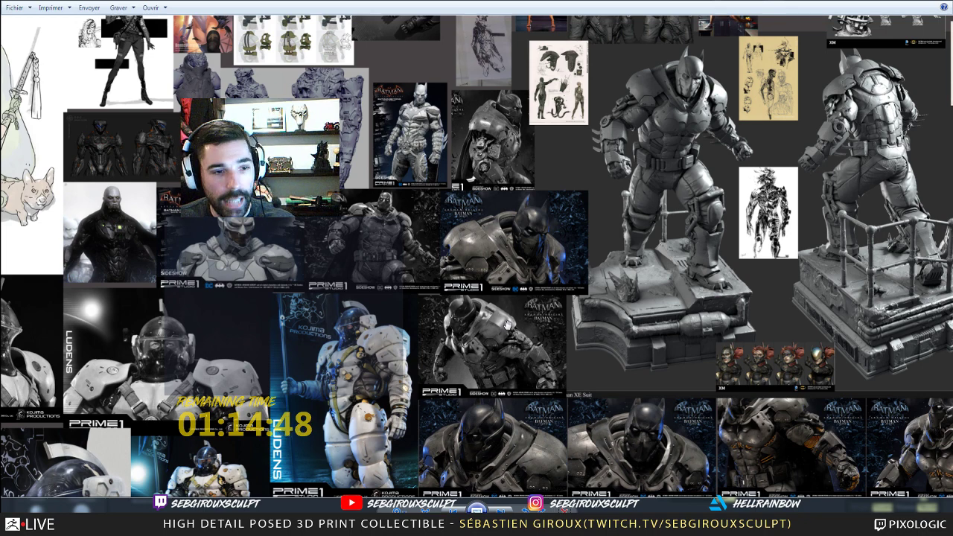
scroll(507, 325, "up", 4)
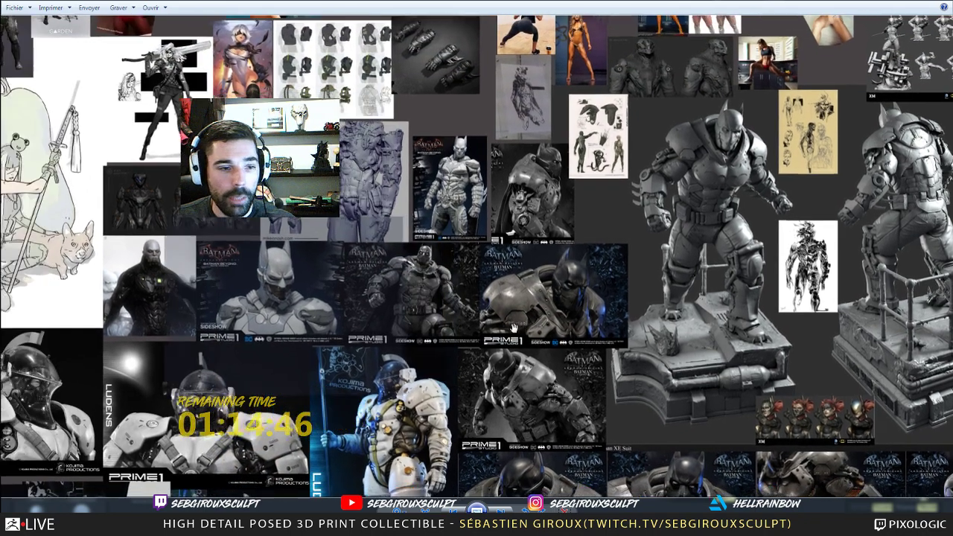
scroll(513, 327, "up", 1)
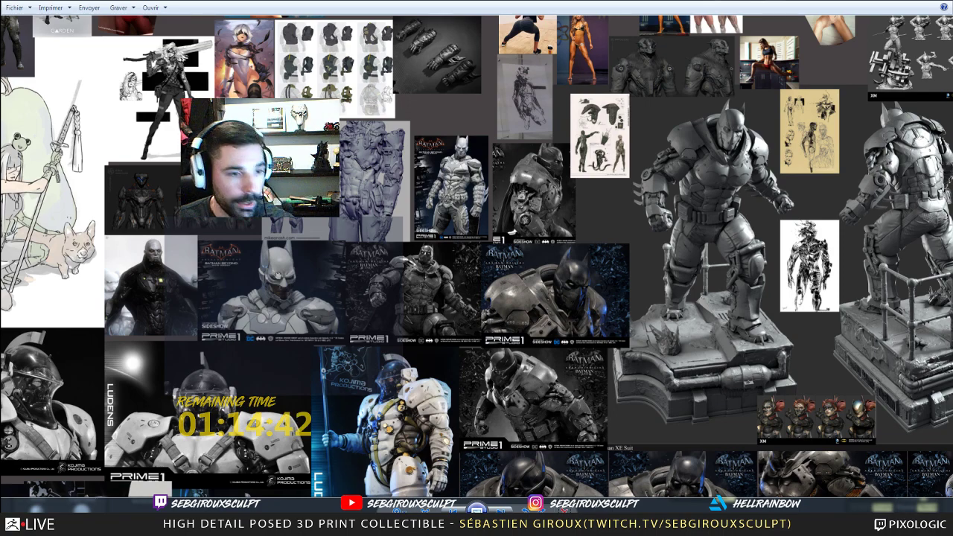
left_click_drag(281, 285, 410, 267)
left_click_drag(355, 349, 707, 121)
left_click_drag(302, 124, 301, 231)
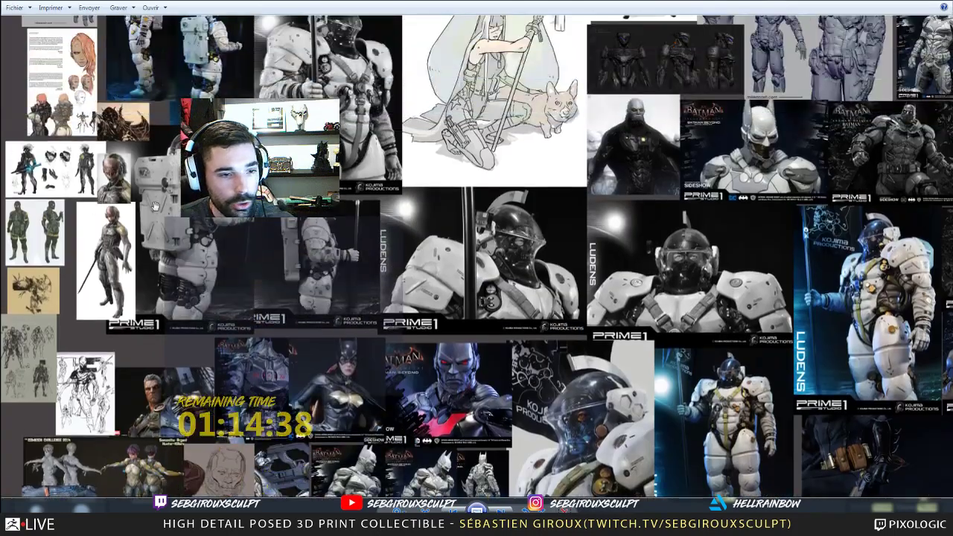
- Examine the cyborg ninja concept art and the armour, backpack and leg straps of the Ludens astronaut statue
scroll(286, 207, "up", 3)
left_click_drag(123, 178, 332, 213)
scroll(332, 213, "up", 1)
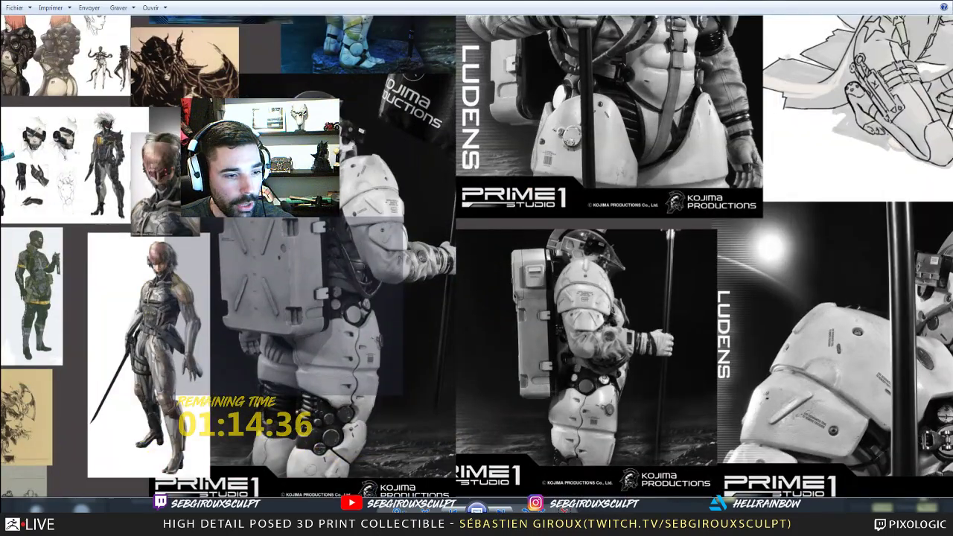
scroll(106, 316, "up", 3)
left_click_drag(101, 261, 285, 251)
left_click_drag(385, 98, 387, 272)
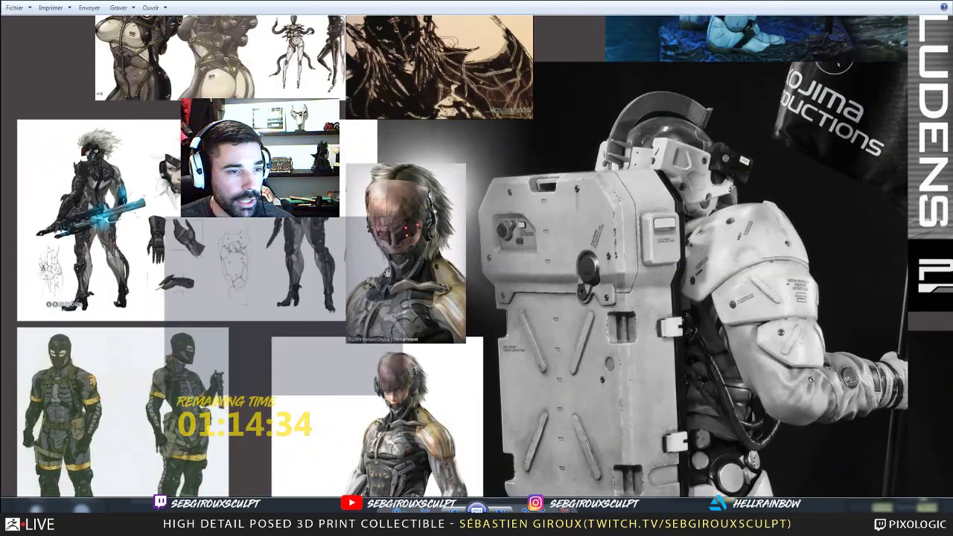
left_click_drag(551, 41, 546, 340)
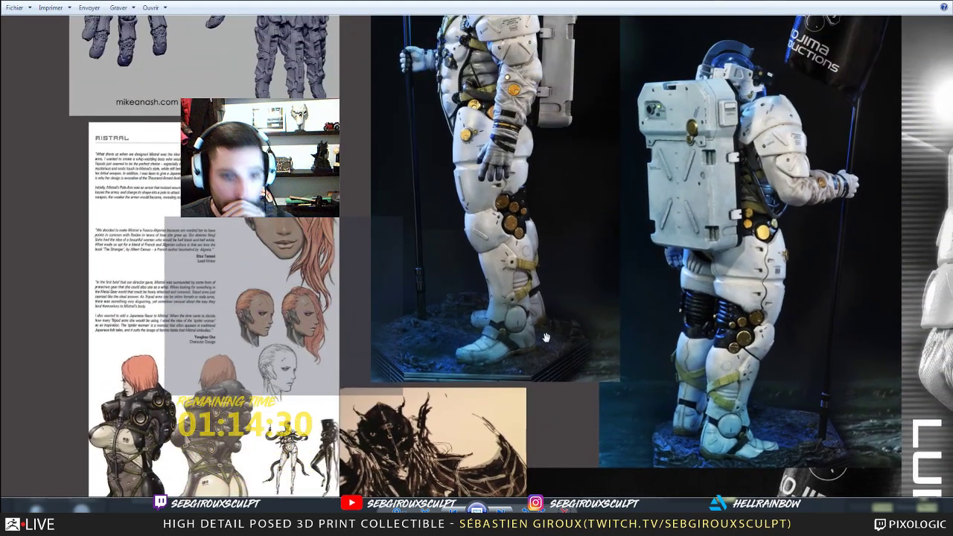
left_click_drag(503, 203, 500, 340)
left_click_drag(571, 68, 536, 248)
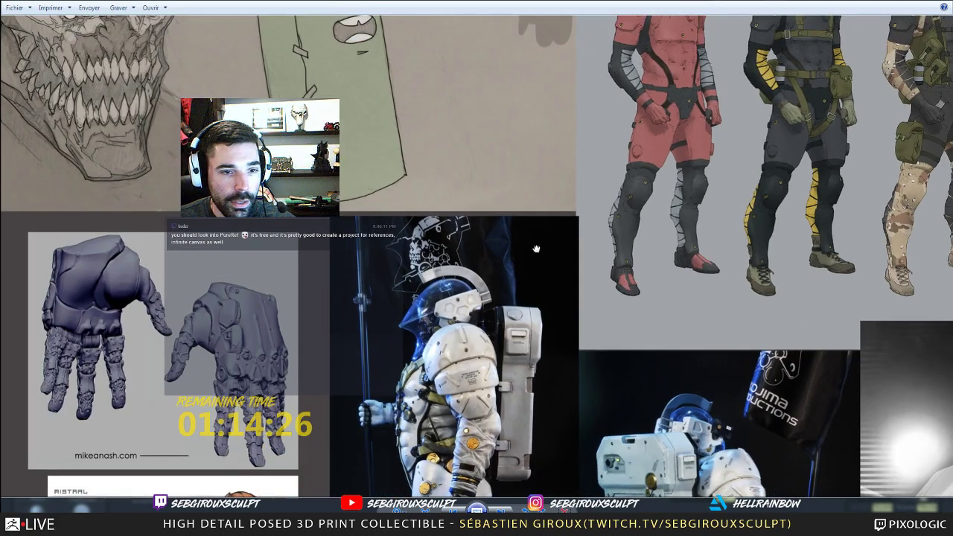
left_click_drag(535, 462, 451, 263)
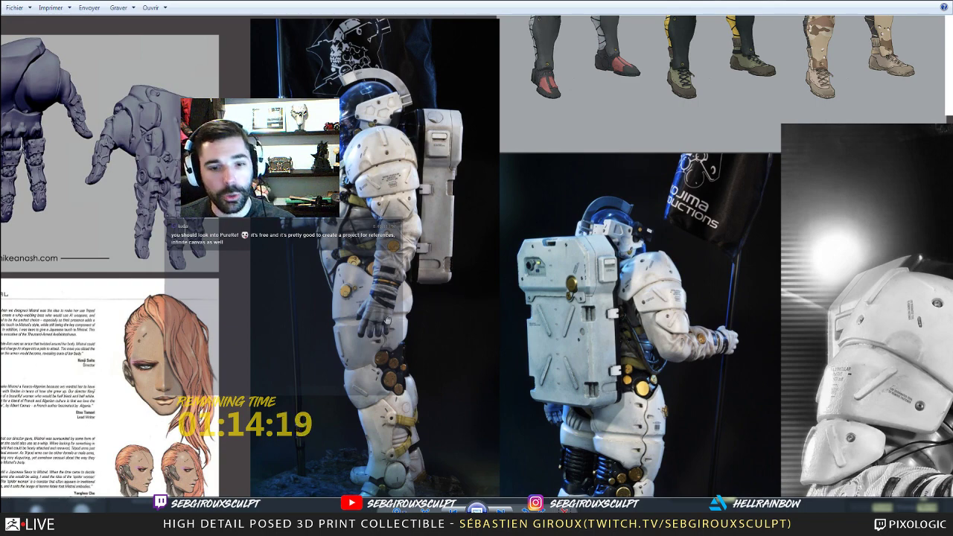
left_click_drag(359, 359, 436, 340)
left_click_drag(395, 389, 393, 285)
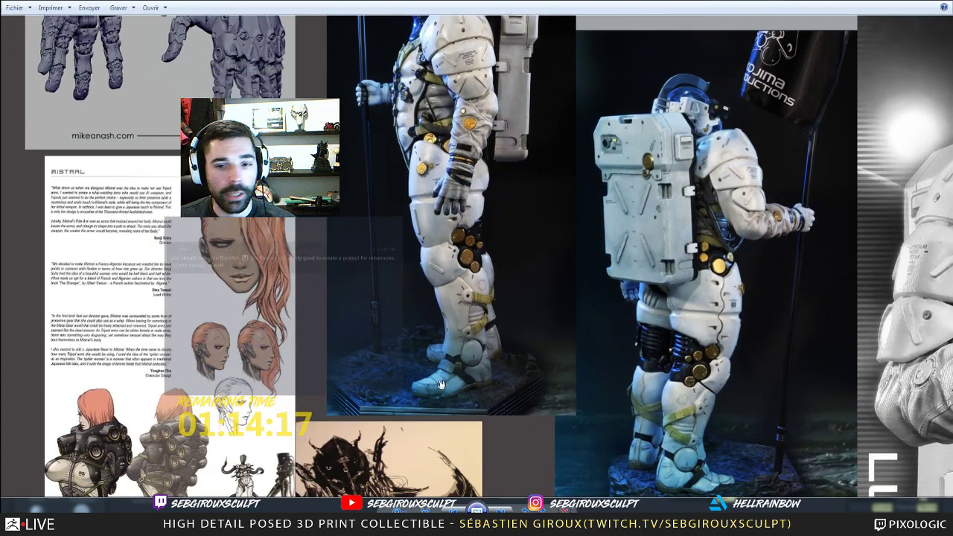
left_click_drag(441, 387, 436, 339)
left_click_drag(417, 396, 377, 315)
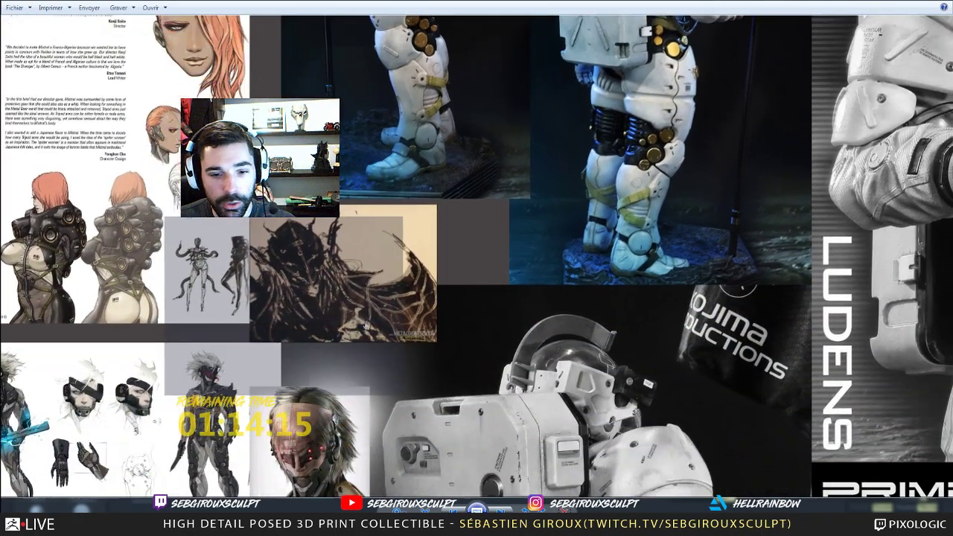
- Examine the Mistral concept sheet, focusing on the harness straps and buckles around the waist and hips
left_click_drag(374, 377, 449, 347)
scroll(358, 265, "up", 2)
left_click_drag(358, 265, 380, 306)
left_click_drag(302, 256, 471, 291)
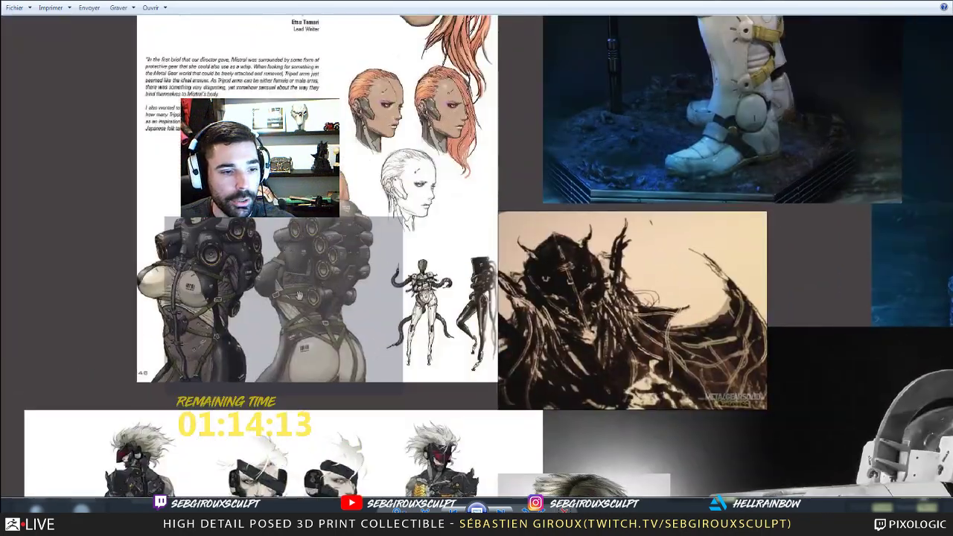
left_click_drag(299, 297, 299, 338)
scroll(191, 335, "up", 3)
left_click_drag(172, 373, 204, 270)
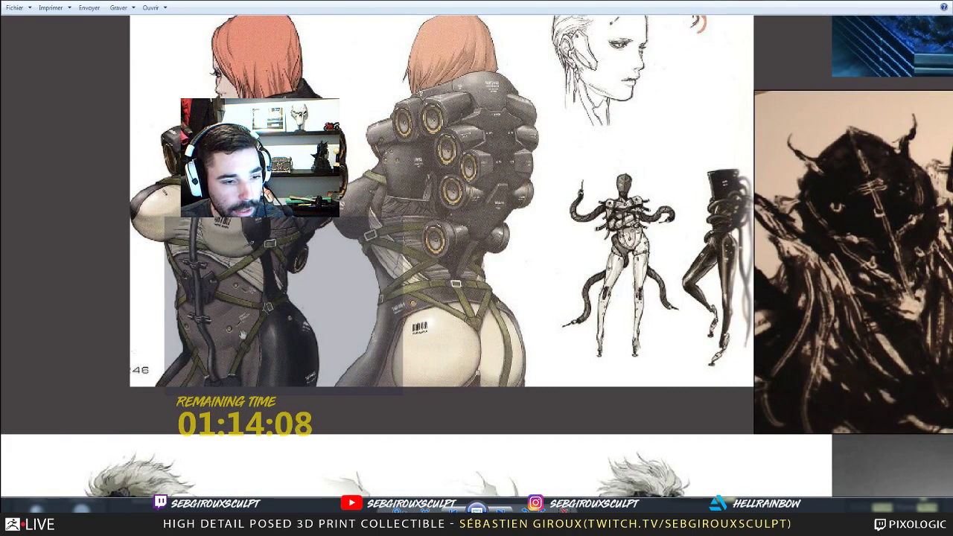
left_click_drag(283, 324, 286, 404)
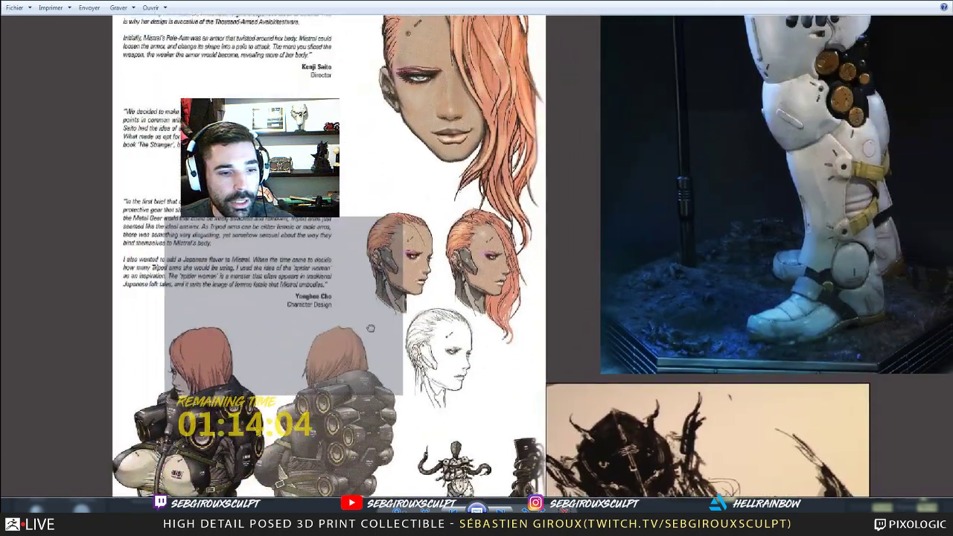
left_click_drag(371, 328, 324, 440)
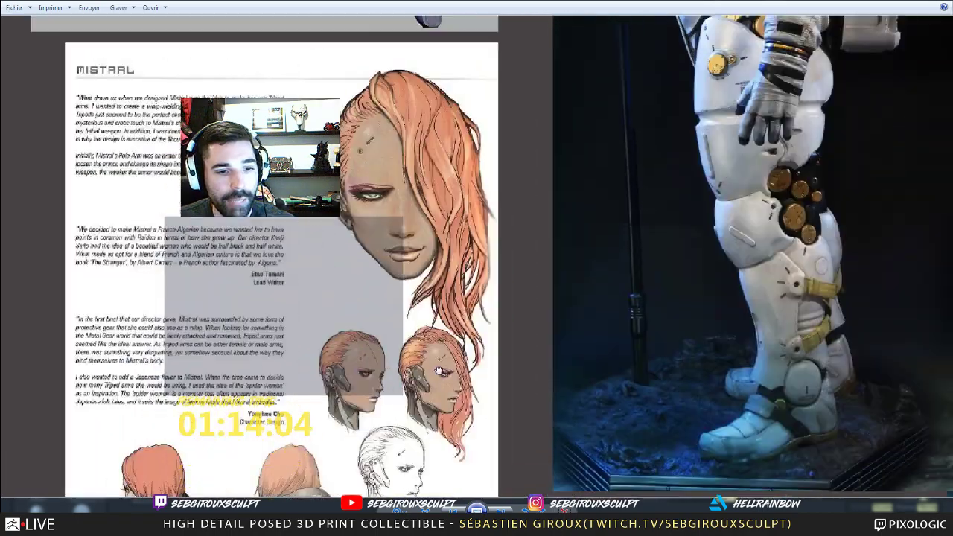
- Browse the female character art and the Metal Gear Solid 4 concept sheets, then view the collage as a whole
left_click_drag(615, 87, 313, 309)
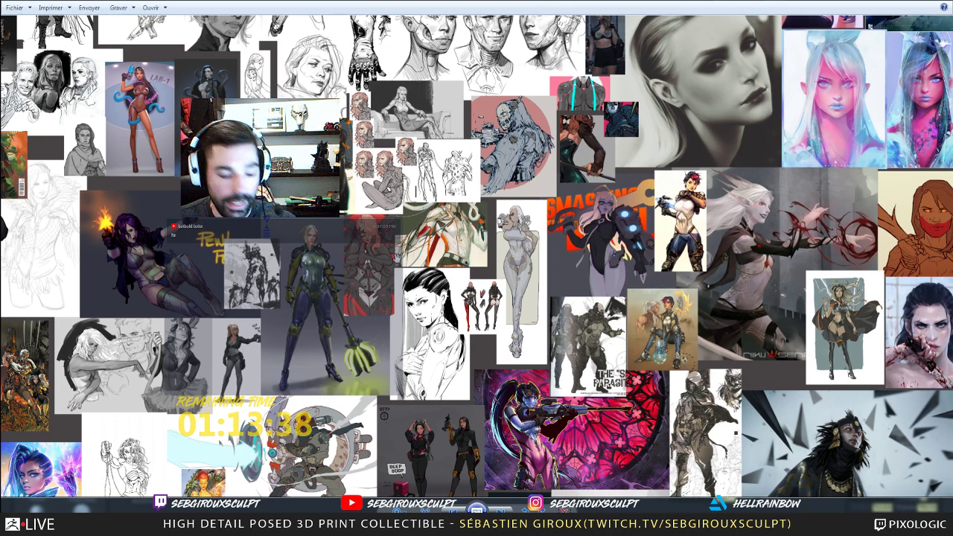
left_click_drag(470, 242, 483, 284)
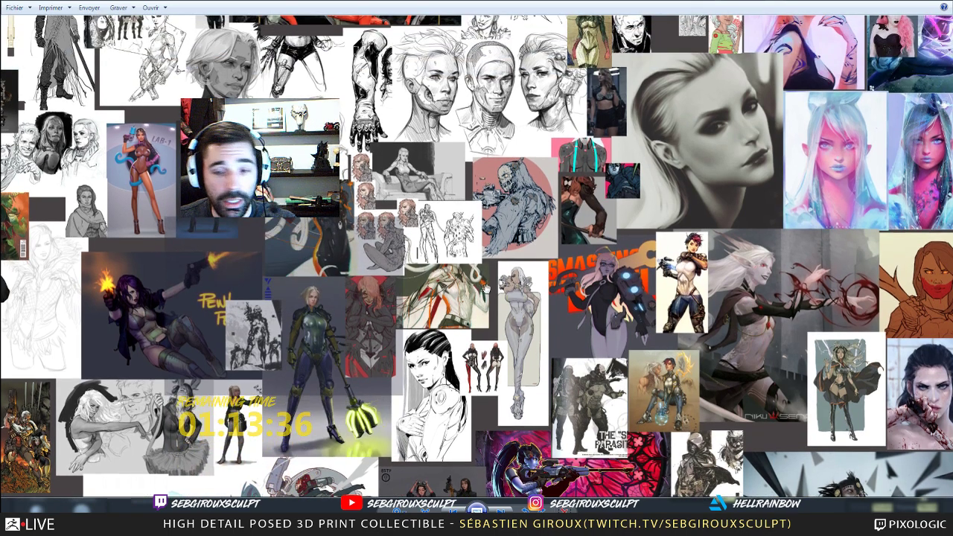
scroll(470, 254, "up", 1)
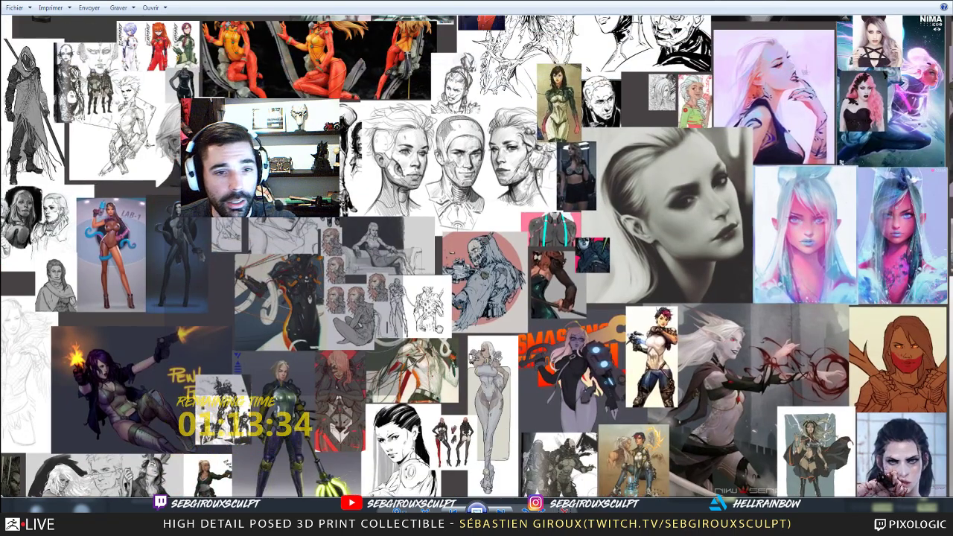
scroll(488, 320, "up", 1)
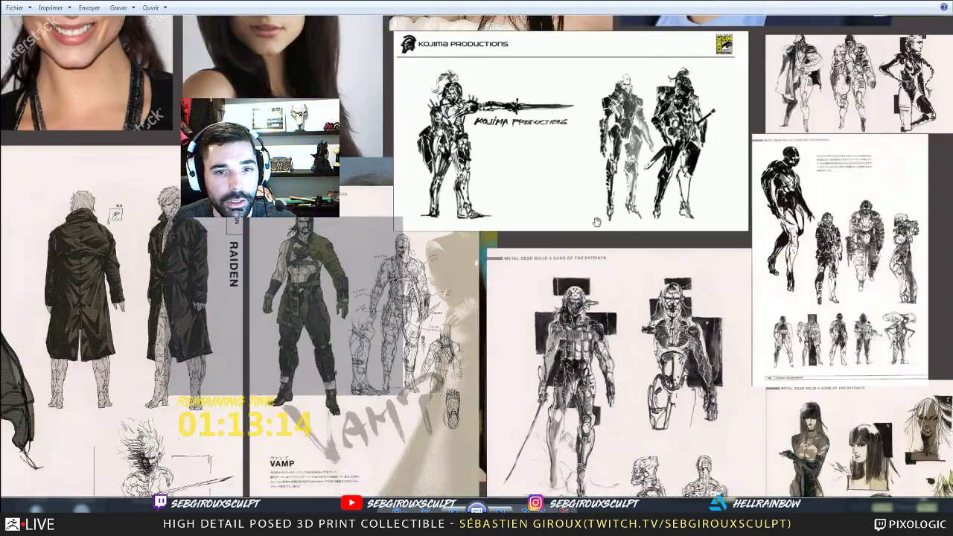
left_click_drag(596, 222, 397, 215)
left_click_drag(555, 226, 382, 185)
left_click_drag(814, 234, 502, 155)
scroll(648, 316, "down", 2)
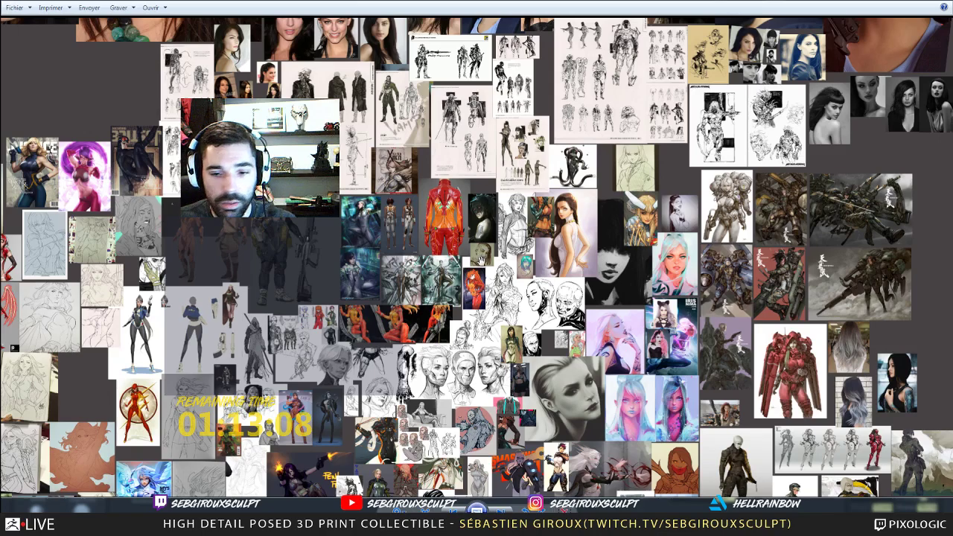
scroll(552, 286, "down", 4)
scroll(512, 268, "up", 2)
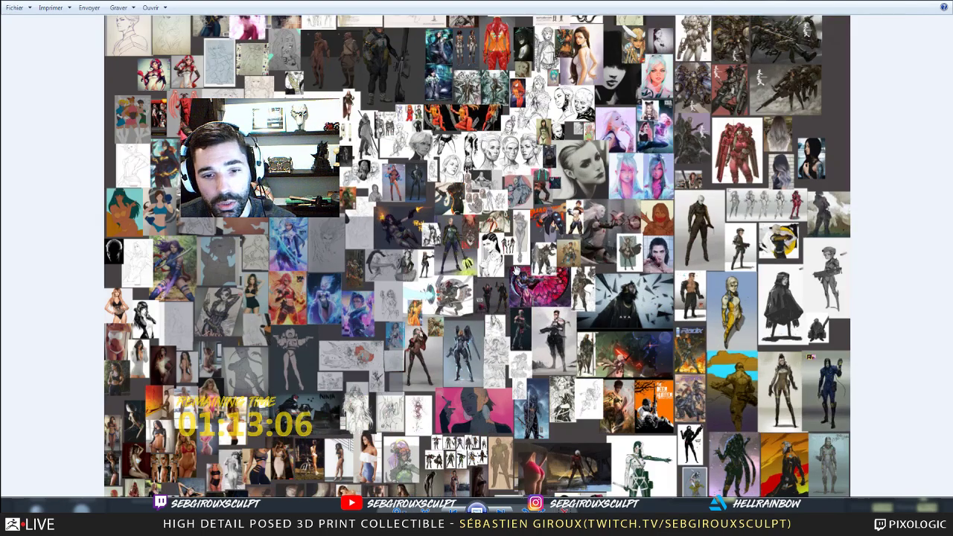
- Examine the full-body suit concept art and the Radix comic covers in the reference collage
scroll(512, 268, "up", 3)
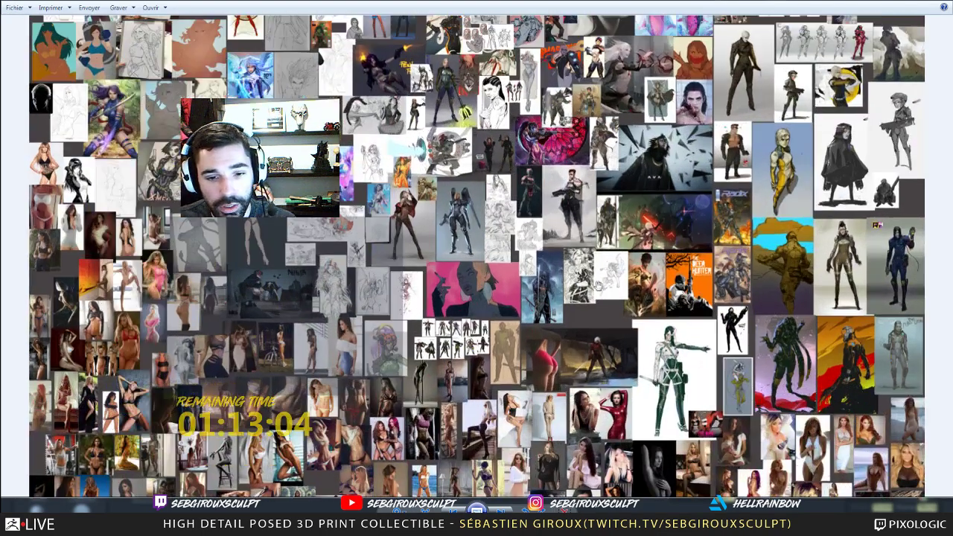
scroll(617, 269, "up", 4)
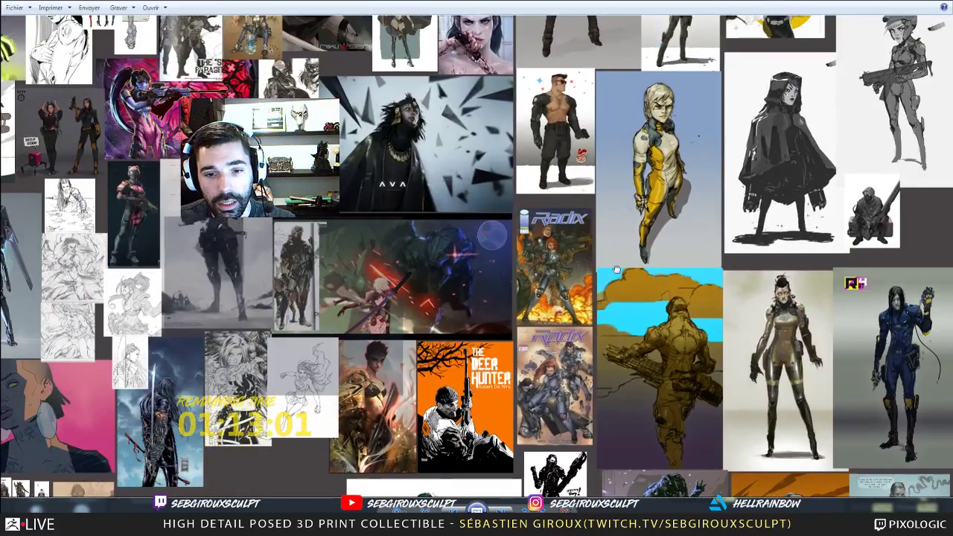
left_click_drag(616, 268, 588, 278)
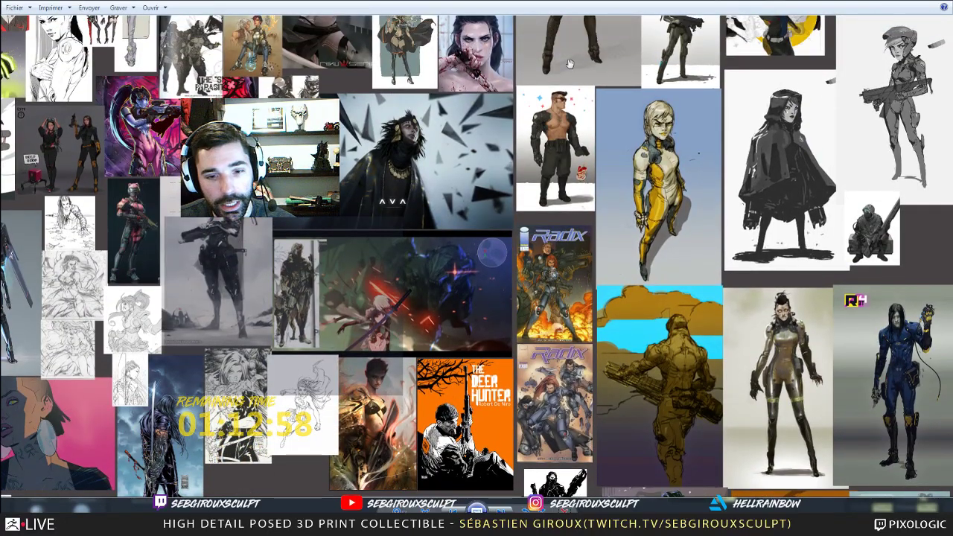
- Switch to ZBrush and examine the torso straps from the front and the side
key("alt+Tab")
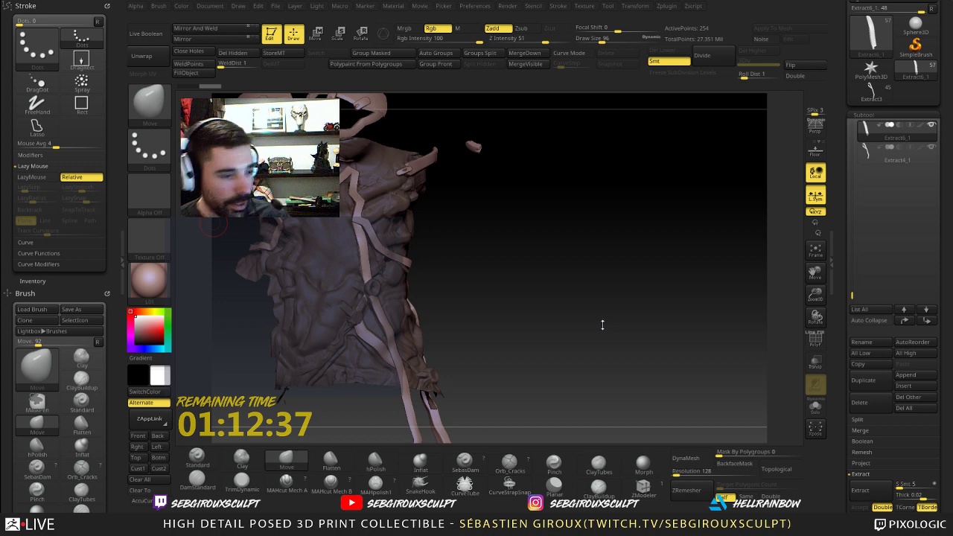
mouse_move(606, 315)
left_mouse_down()
mouse_move(570, 310)
mouse_move(597, 322)
left_mouse_up()
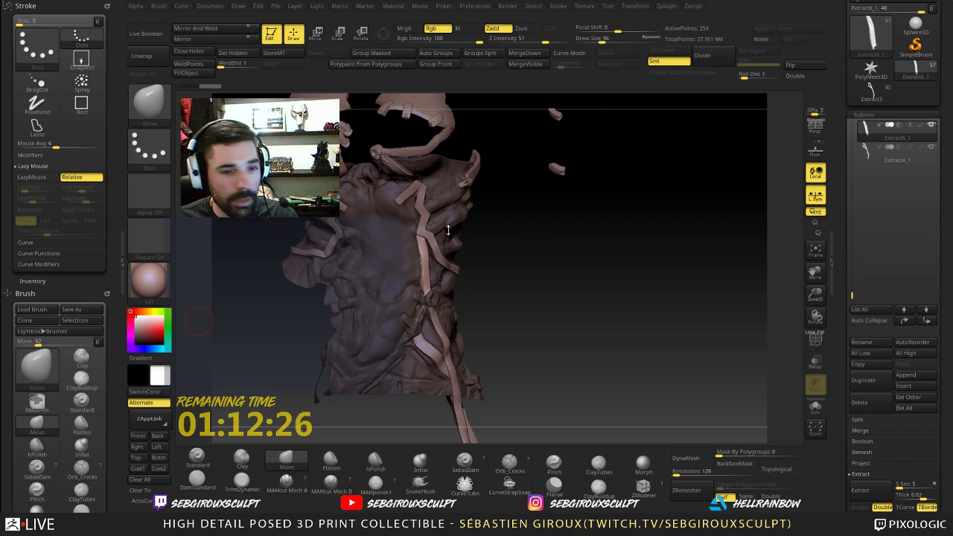
left_click_drag(538, 246, 543, 253)
mouse_move(521, 297)
left_mouse_down()
mouse_move(606, 310)
mouse_move(595, 307)
left_mouse_up()
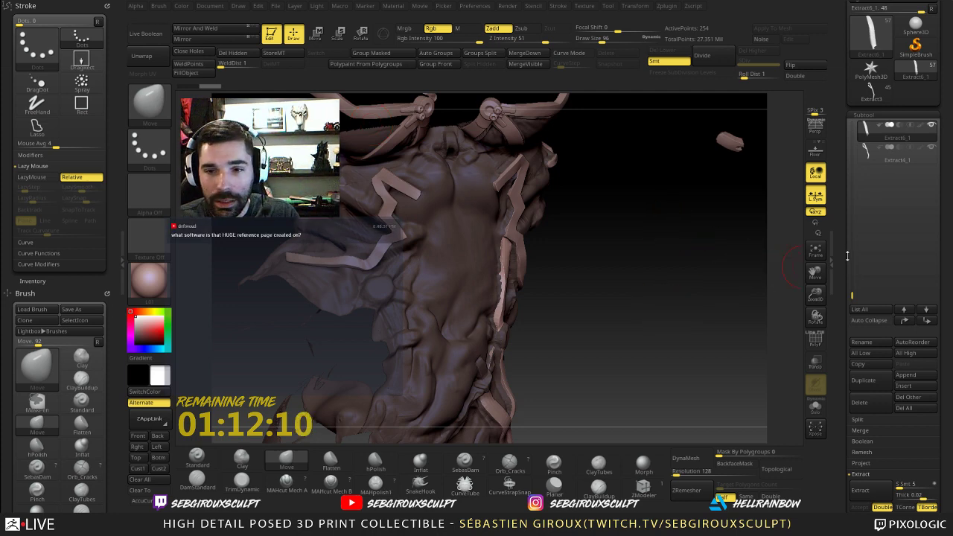
left_click_drag(723, 298, 675, 308)
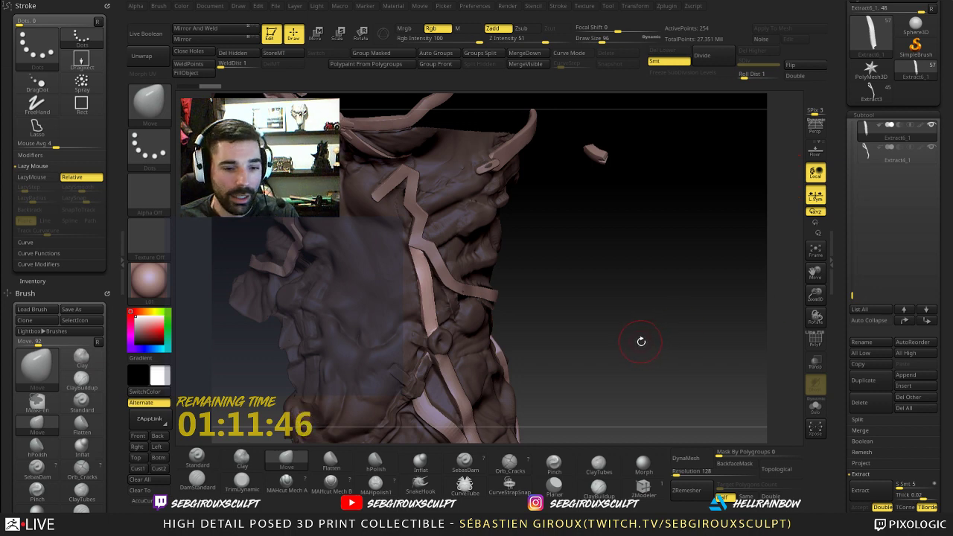
left_click_drag(641, 338, 645, 340)
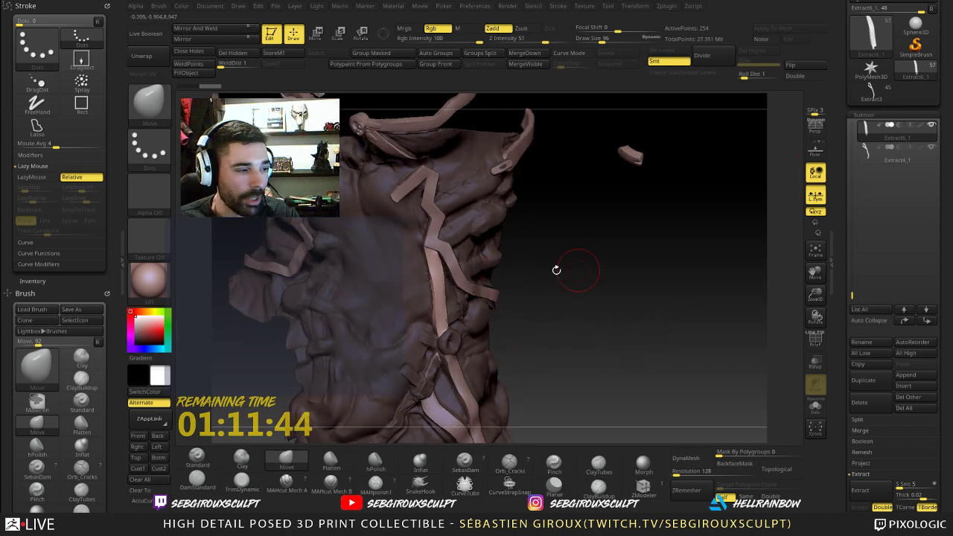
left_click_drag(618, 295, 611, 288)
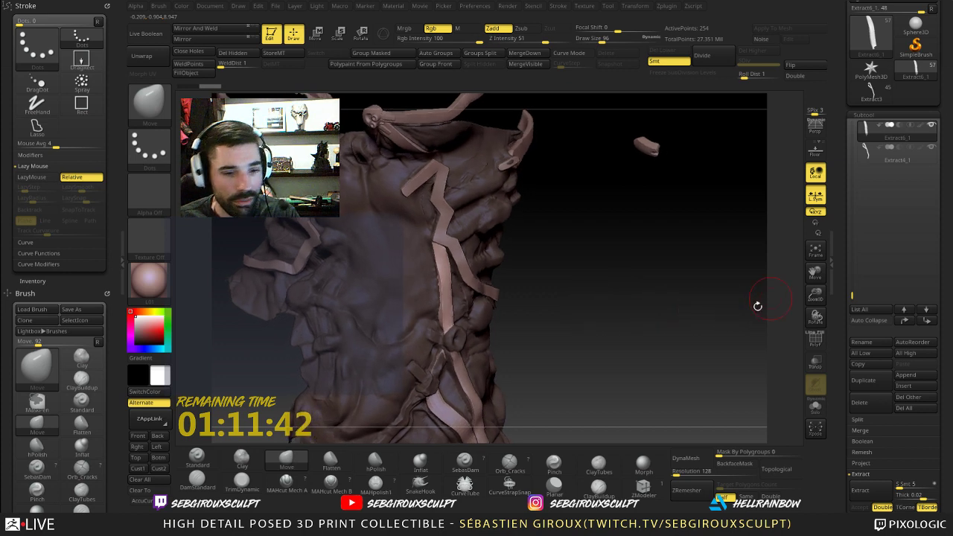
- Duplicate the subtool of the straight strap segment that runs down the side of the torso
left_click_drag(852, 295, 853, 289)
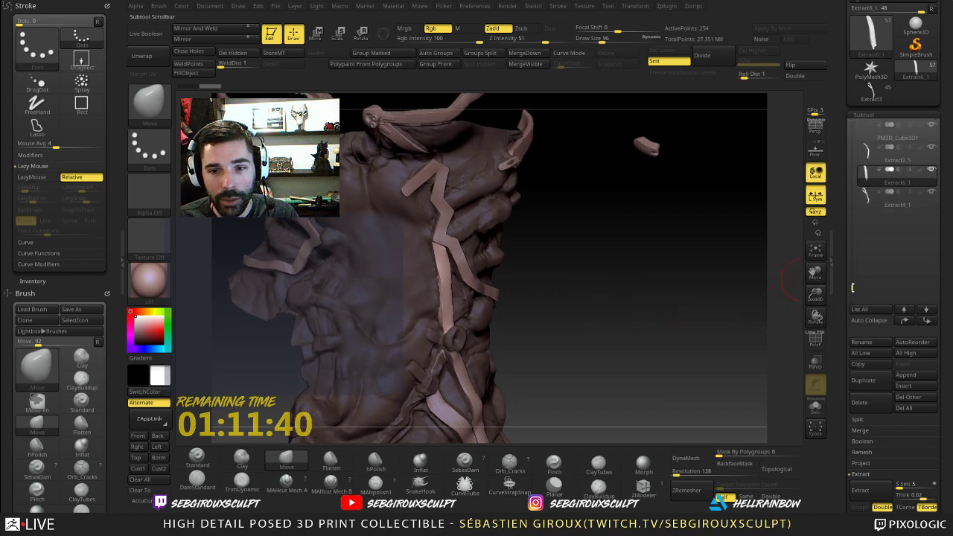
left_click_drag(948, 372, 950, 382)
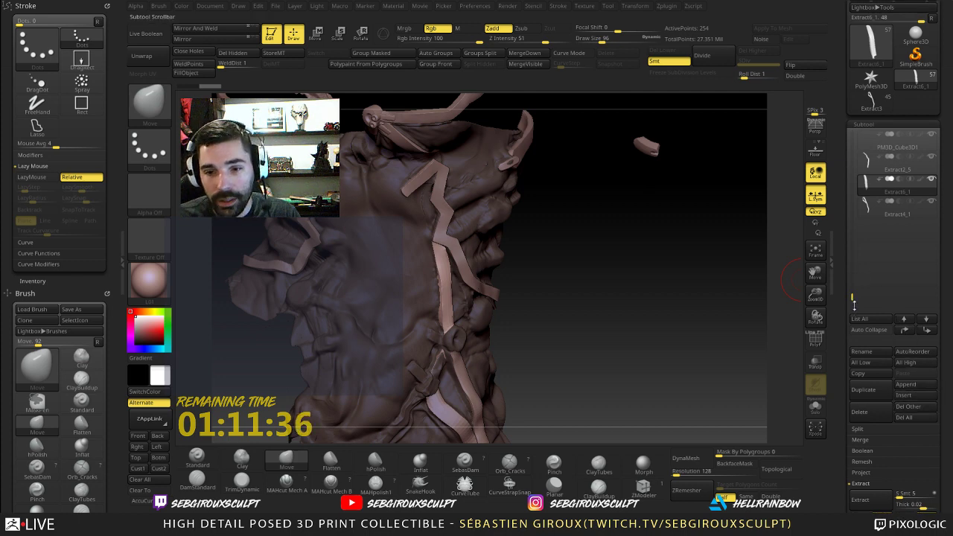
left_click(863, 389)
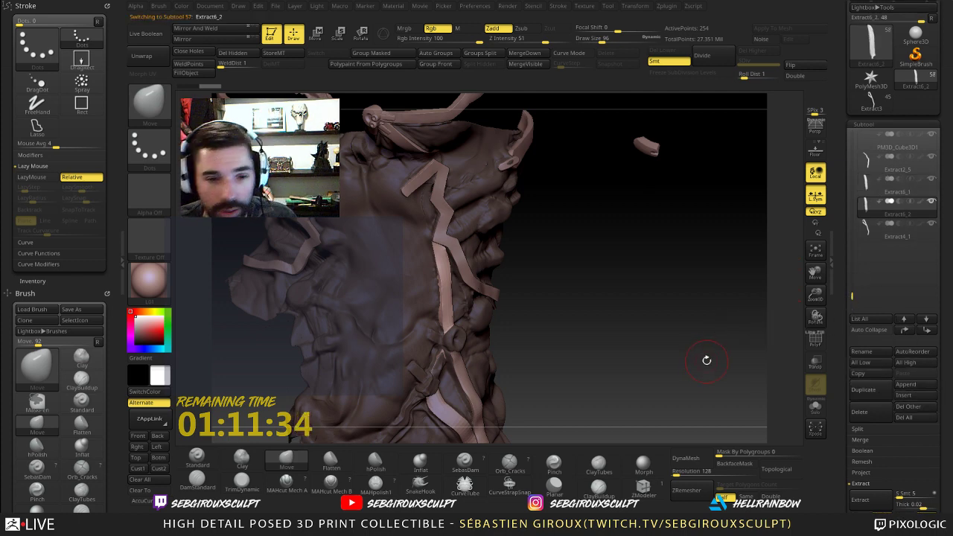
left_click_drag(696, 364, 598, 330)
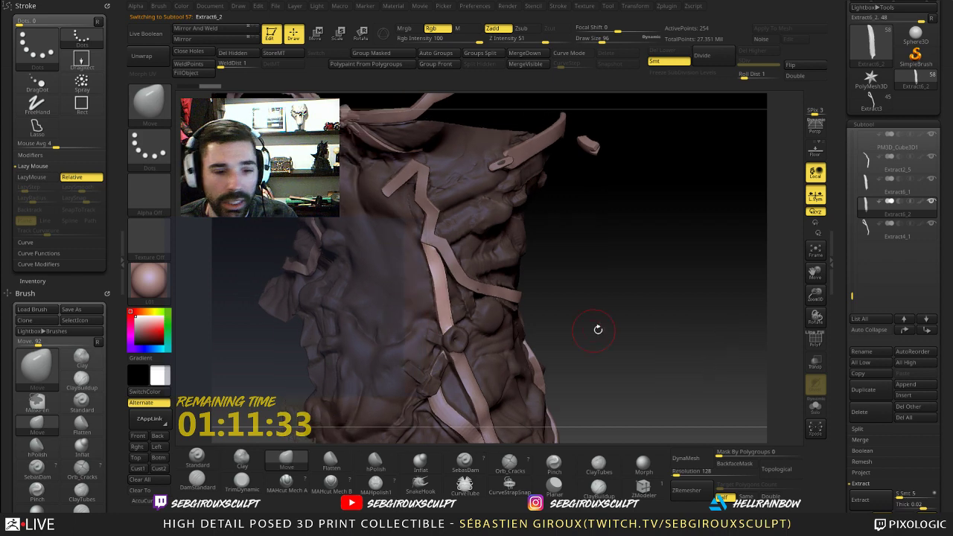
left_click_drag(663, 318, 689, 347)
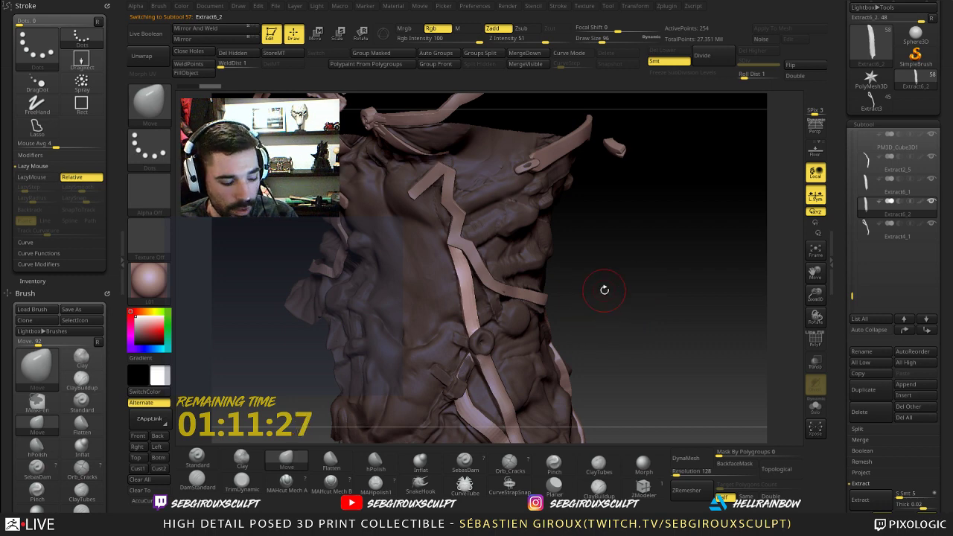
left_click_drag(664, 309, 669, 310)
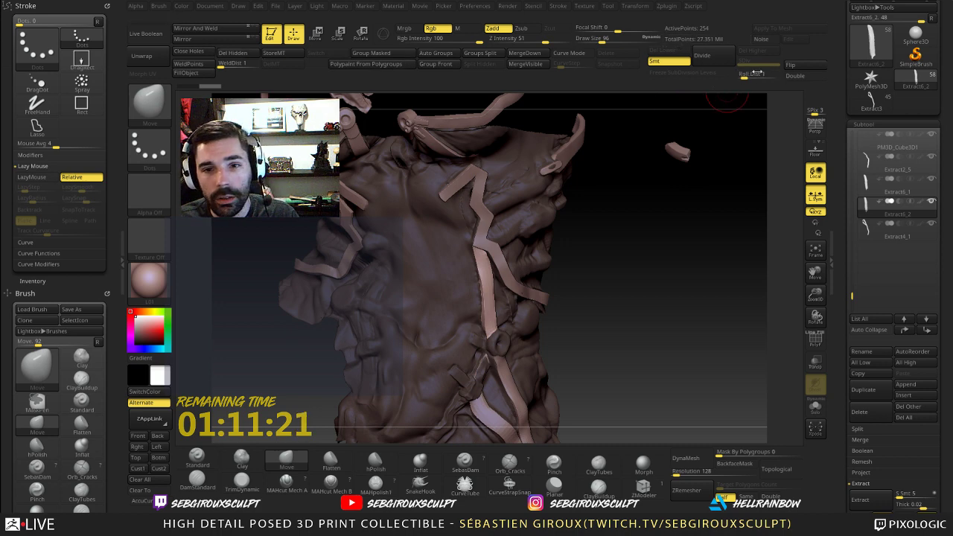
- Select the original straight strap segment instead of its duplicate and check its polygon wireframe
left_click(869, 186)
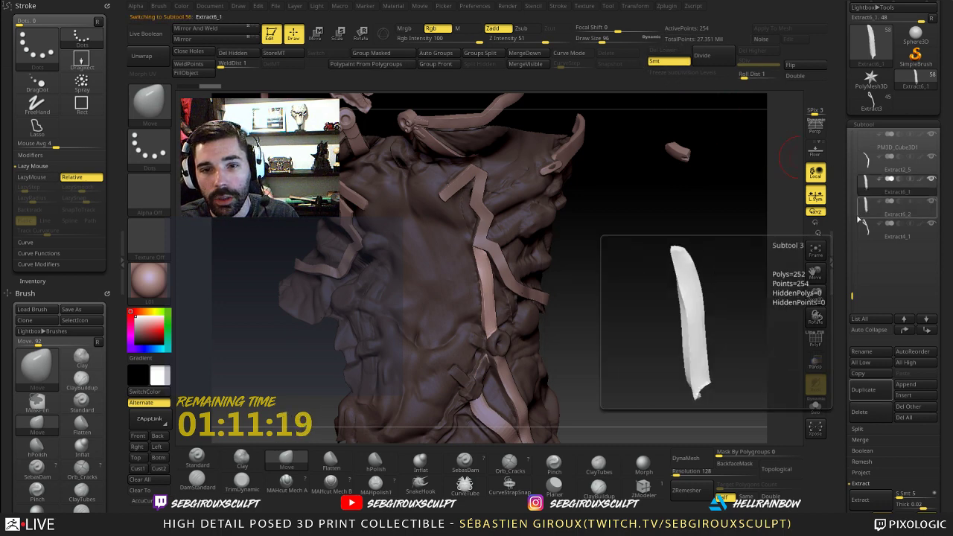
left_click_drag(699, 304, 757, 311, "alt")
left_click(815, 339)
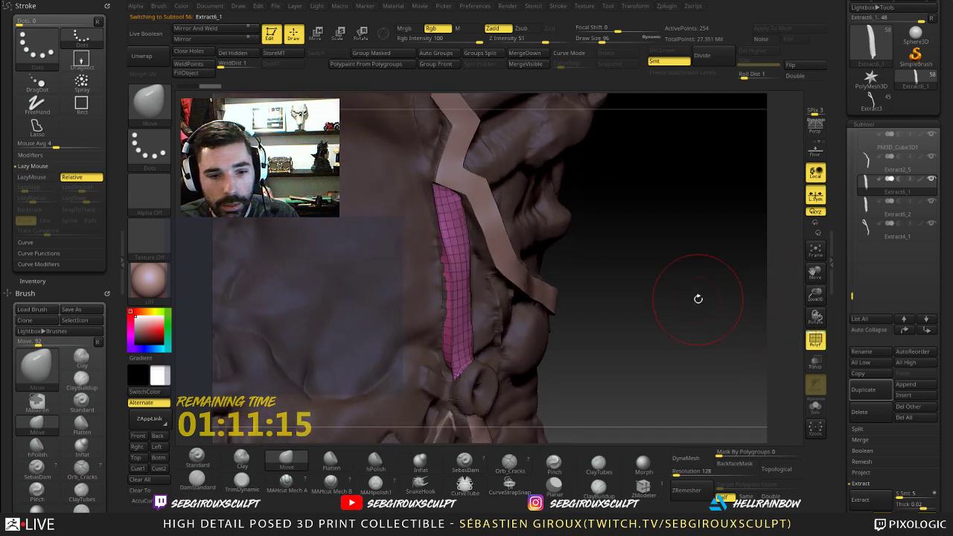
left_click_drag(697, 298, 700, 223)
left_click(816, 339)
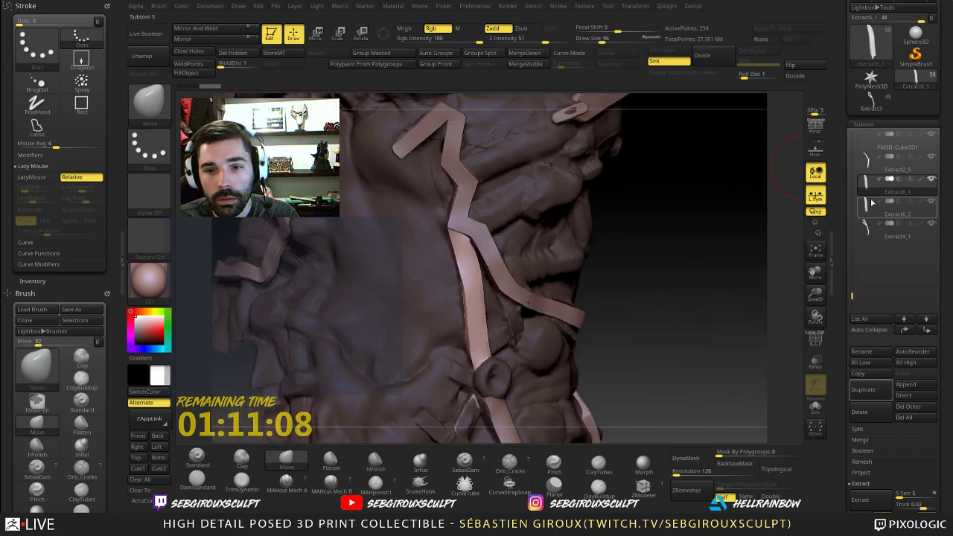
- Mirror the selected strap segment and move it across to the opposite side of the torso
left_click_drag(938, 434, 937, 309)
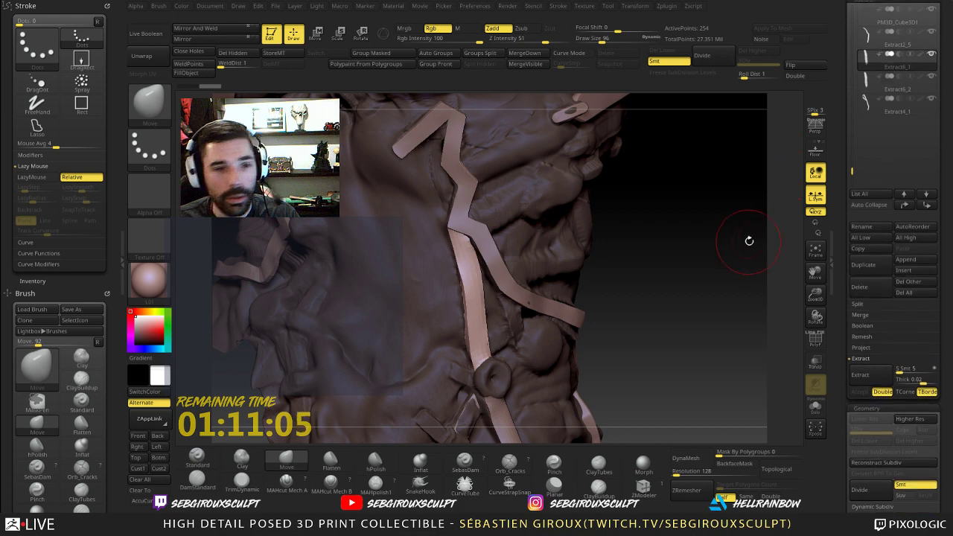
left_click(225, 41)
left_click_drag(687, 266, 369, 74)
left_click(316, 32)
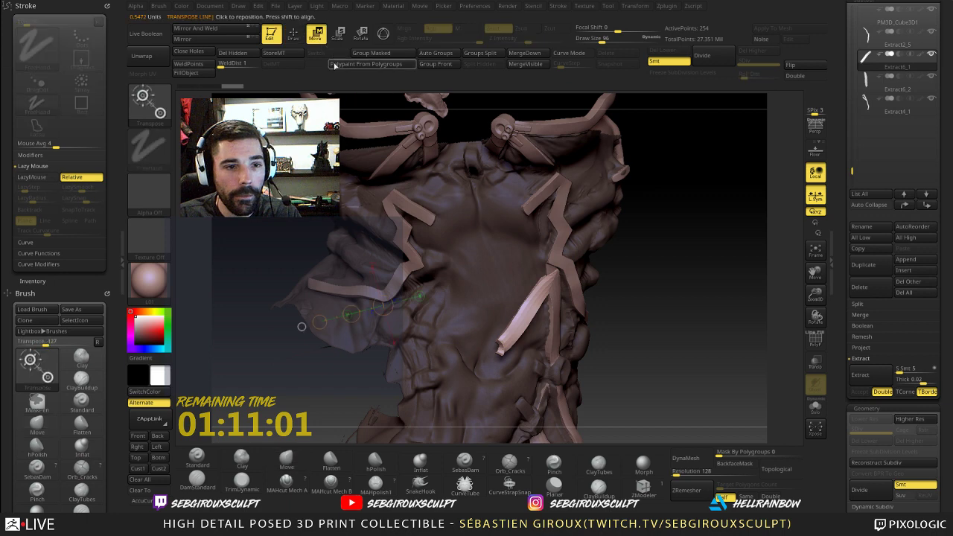
mouse_move(547, 282)
left_mouse_down()
mouse_move(508, 350)
mouse_move(534, 340)
left_mouse_up()
key("r")
key("w")
left_click_drag(532, 307, 419, 316)
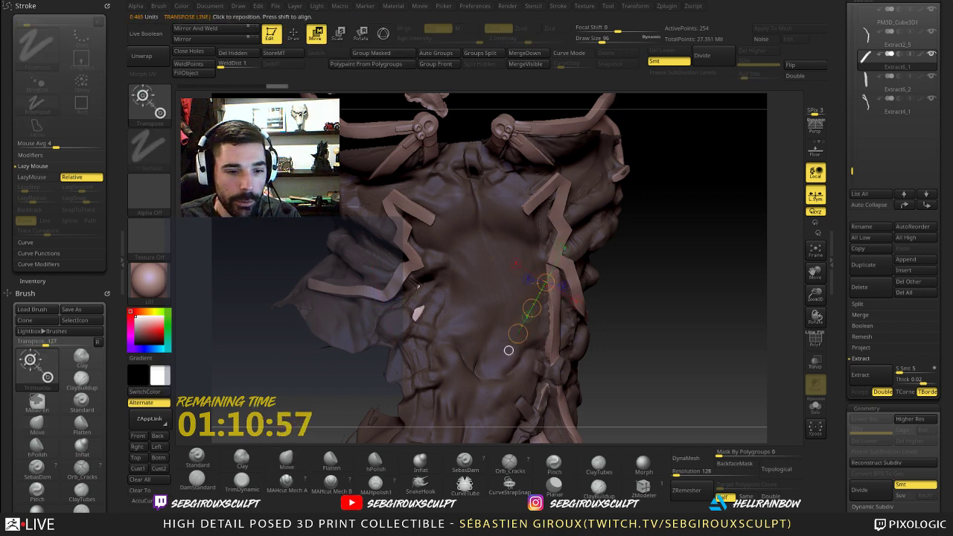
- Reposition the mirrored strap segment against the side of the torso with a fresh transpose line along its length
left_click_drag(658, 302, 438, 303)
right_click_drag(440, 303, 595, 313)
mouse_move(464, 262)
left_mouse_down()
mouse_move(482, 360)
mouse_move(478, 342)
left_mouse_up()
key("r")
key("w")
left_click_drag(475, 301, 462, 298)
right_click_drag(637, 292, 551, 263)
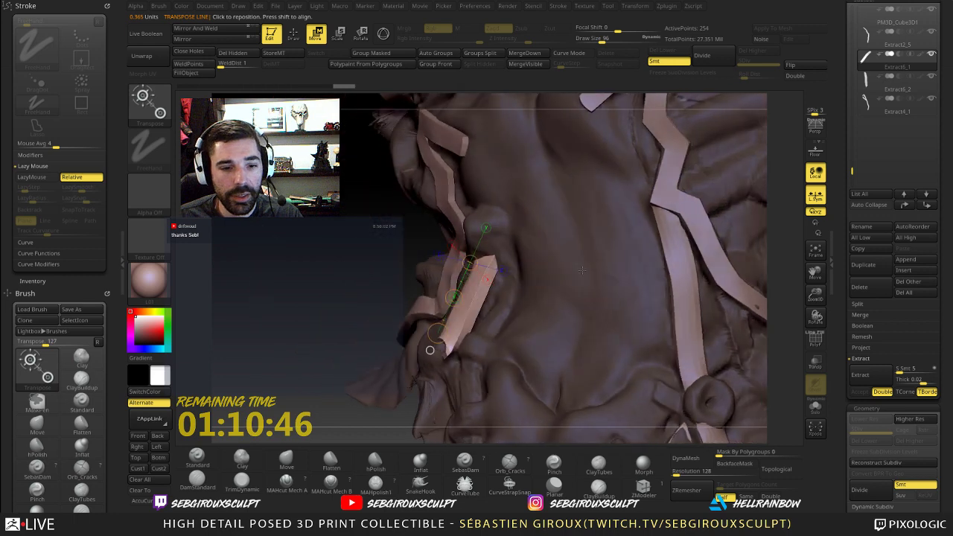
- Rotate the mirrored strap segment upright so it runs down from the corner of the zigzag strap
key("q")
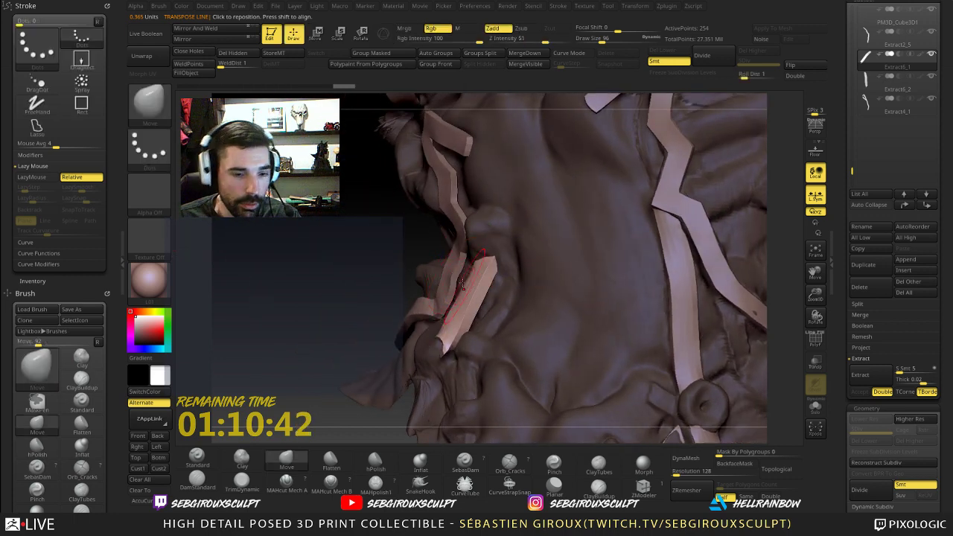
key("r")
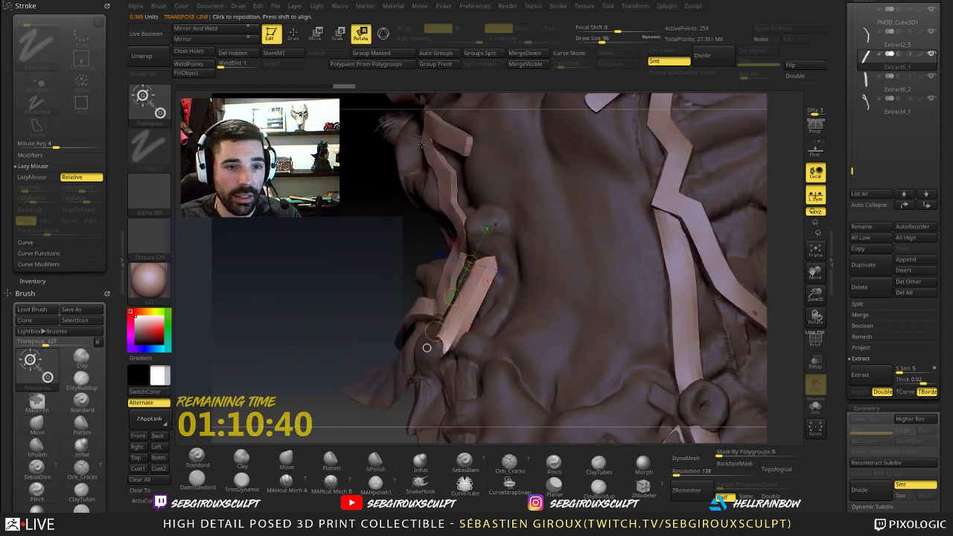
mouse_move(454, 341)
left_mouse_down()
mouse_move(460, 296)
mouse_move(482, 267)
mouse_move(475, 260)
left_mouse_up()
left_click_drag(362, 243, 513, 249)
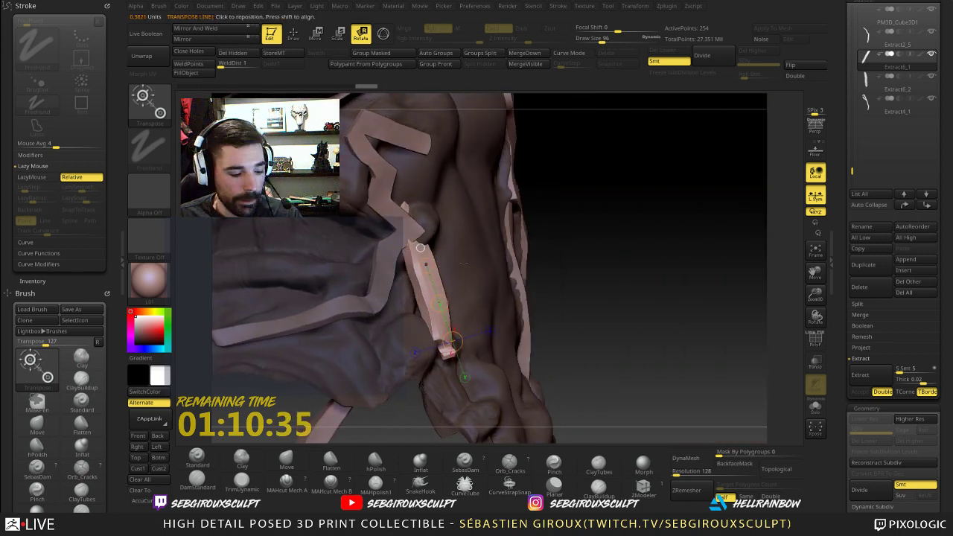
key("q")
mouse_move(627, 278)
left_mouse_down()
mouse_move(797, 285)
mouse_move(777, 291)
mouse_move(771, 275)
mouse_move(765, 296)
mouse_move(679, 292)
left_mouse_up()
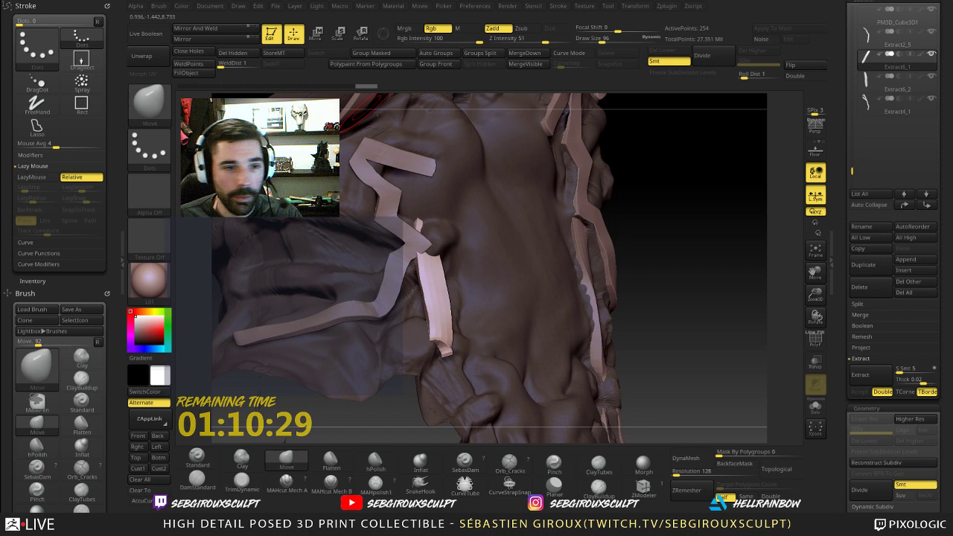
- Shift the mirrored strap segment closer to the zigzag strap and rotate it to lie against the torso surface
left_click(316, 33)
left_click_drag(448, 299, 442, 305)
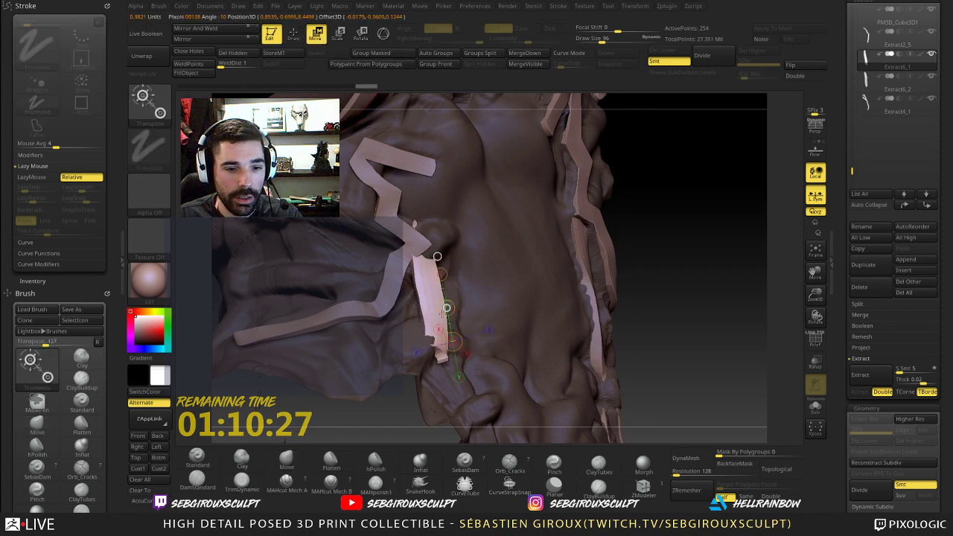
left_click_drag(415, 253, 440, 336)
key("r")
left_click_drag(428, 296, 429, 290)
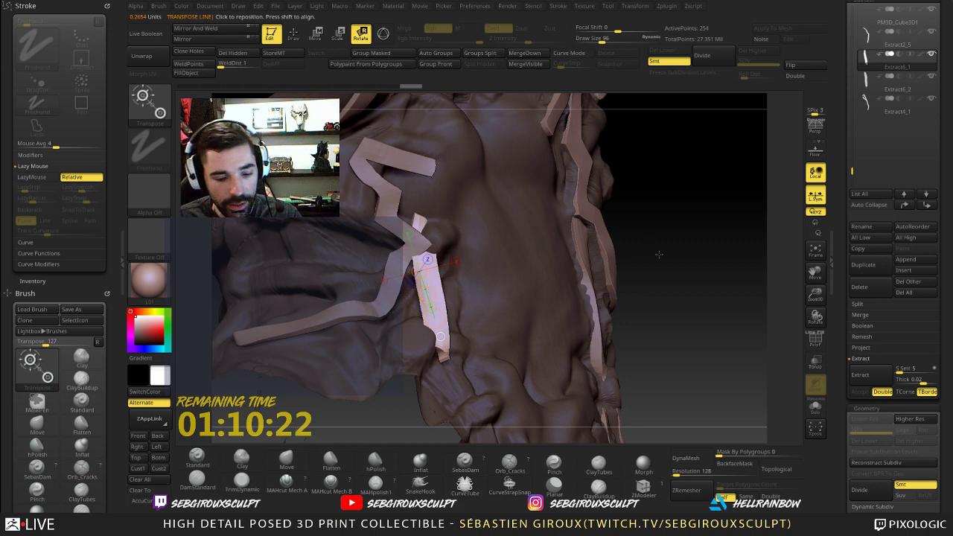
left_click_drag(686, 296, 685, 307)
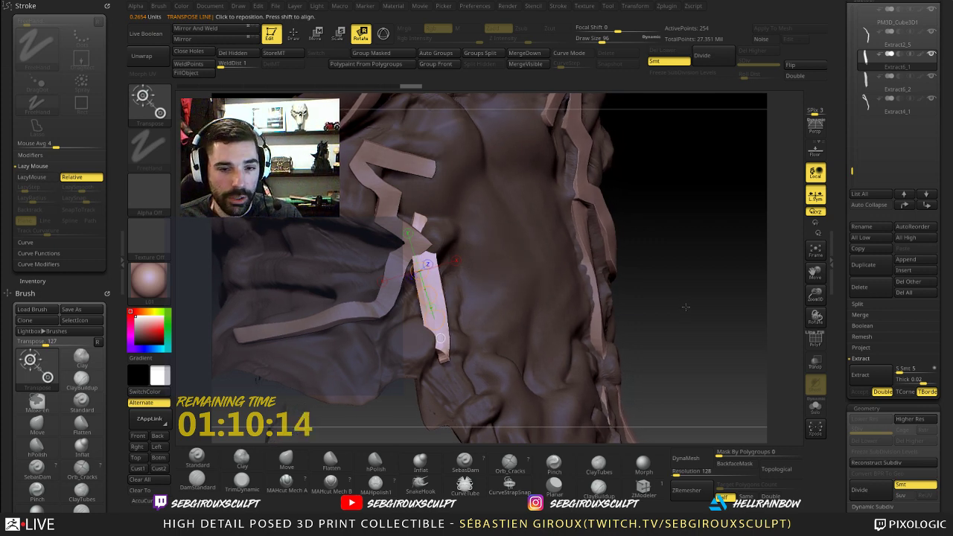
mouse_move(684, 306)
left_mouse_down()
mouse_move(458, 295)
mouse_move(402, 277)
left_mouse_up()
key("q")
- Bend the mirrored strap segment to follow the torso's side contour using the Move brush, reducing the draw size to 182
right_click(423, 278)
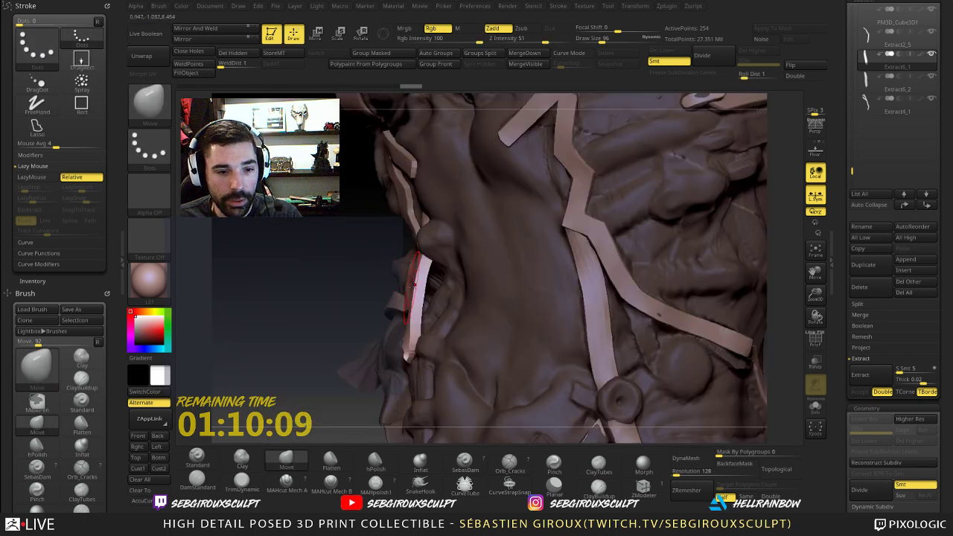
right_click_drag(415, 284, 418, 286)
key("space")
left_click_drag(406, 291, 413, 290)
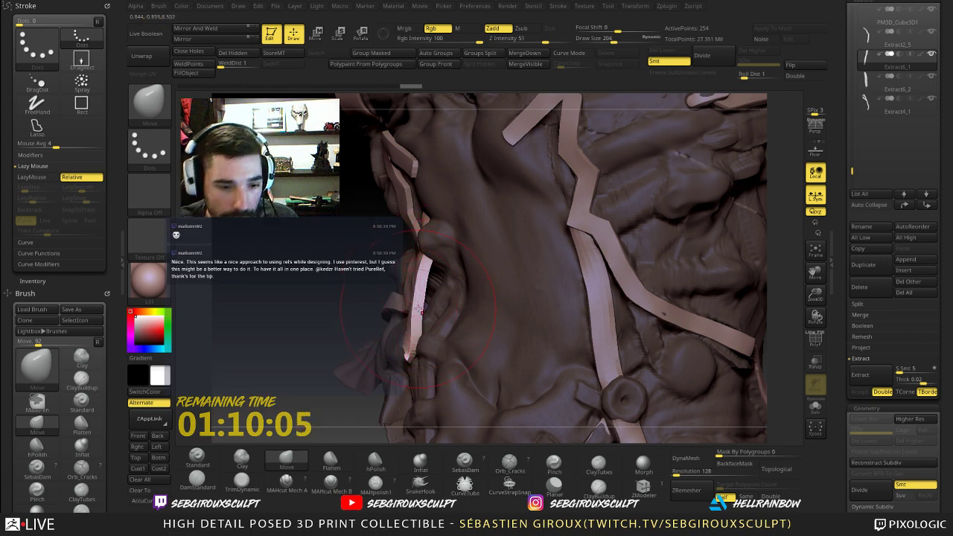
right_click_drag(418, 311, 415, 306)
key("space")
left_click_drag(416, 305, 414, 305)
right_click_drag(417, 303, 420, 302)
key("space")
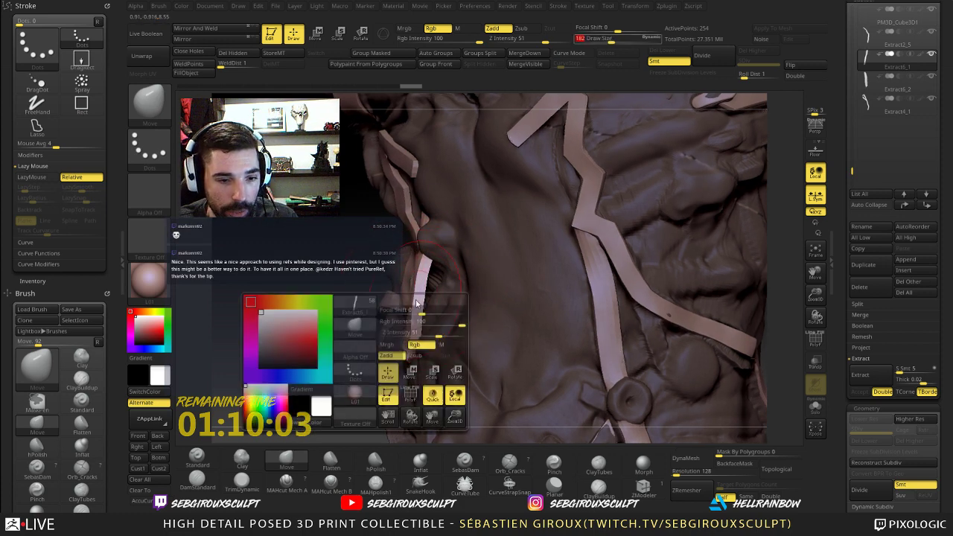
left_click_drag(422, 301, 420, 301)
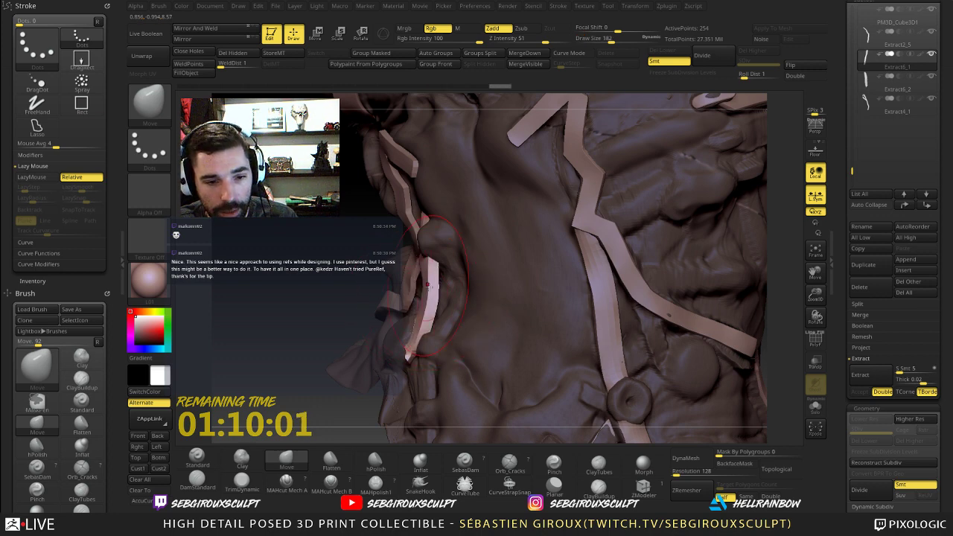
left_click_drag(330, 256, 423, 259)
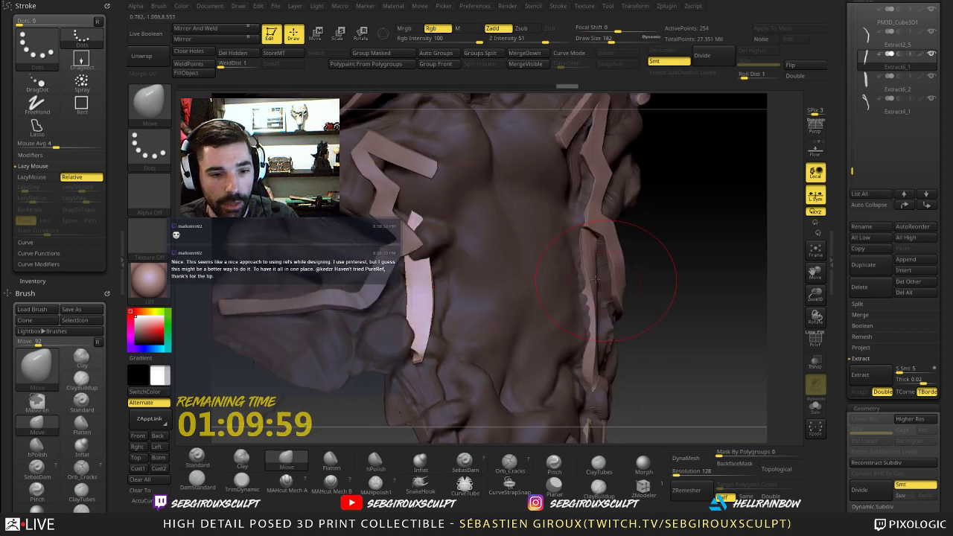
left_click_drag(679, 314, 461, 337)
left_click_drag(706, 335, 633, 301, "alt")
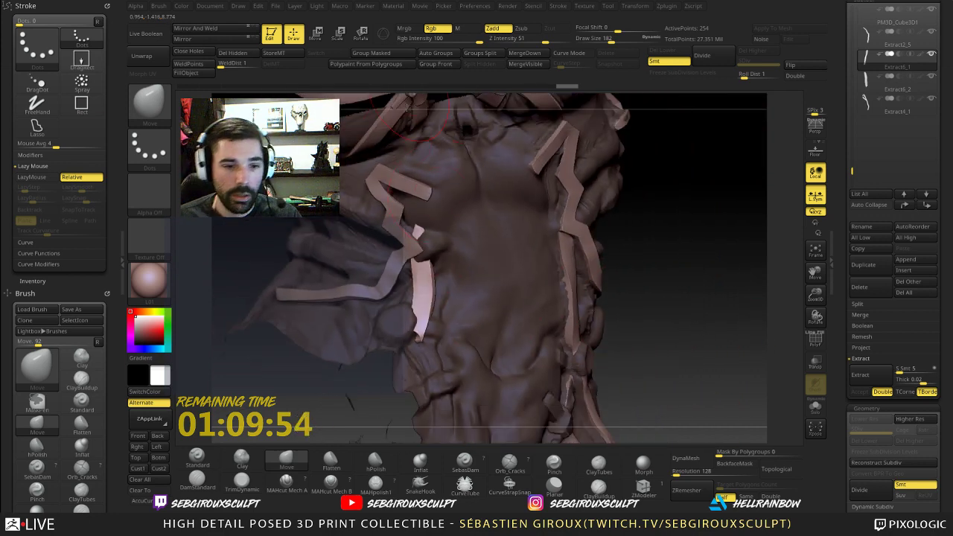
- Rotate the mirrored strap segment inward from its upper end so it follows the torso's side, and return to the Move brush
left_click(362, 35)
mouse_move(423, 241)
left_mouse_down()
mouse_move(429, 316)
mouse_move(419, 314)
left_mouse_up()
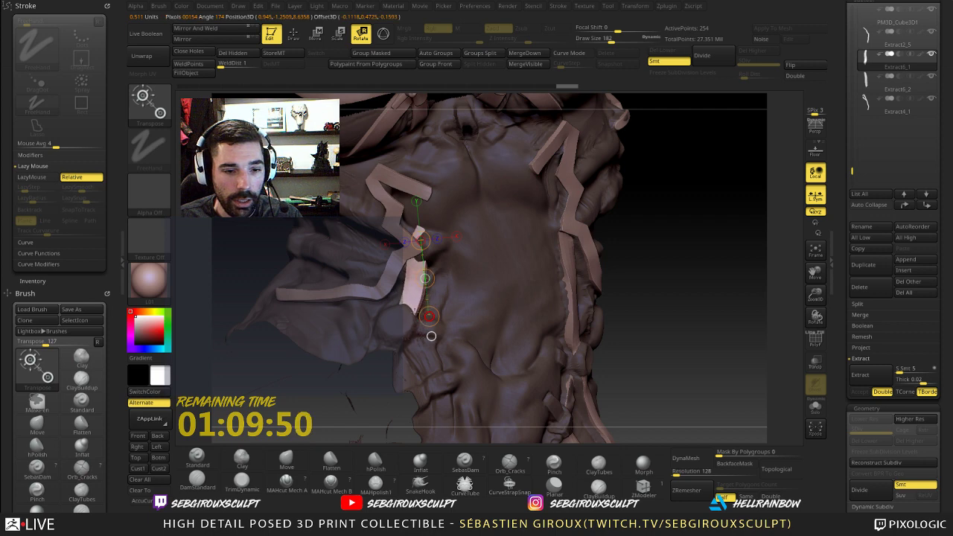
mouse_move(713, 320)
left_mouse_down()
mouse_move(680, 321)
mouse_move(712, 316)
left_mouse_up()
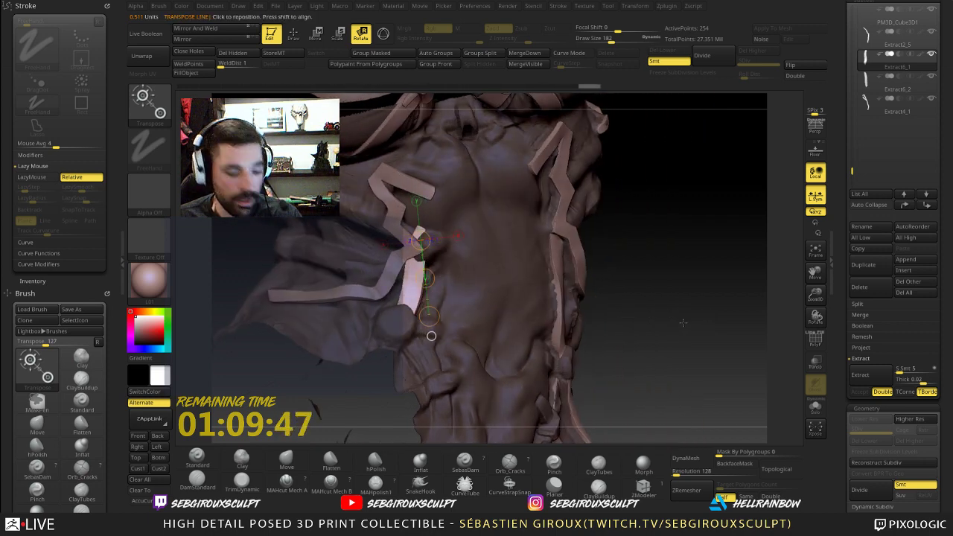
key("q")
key("b")
key("m")
key("v")
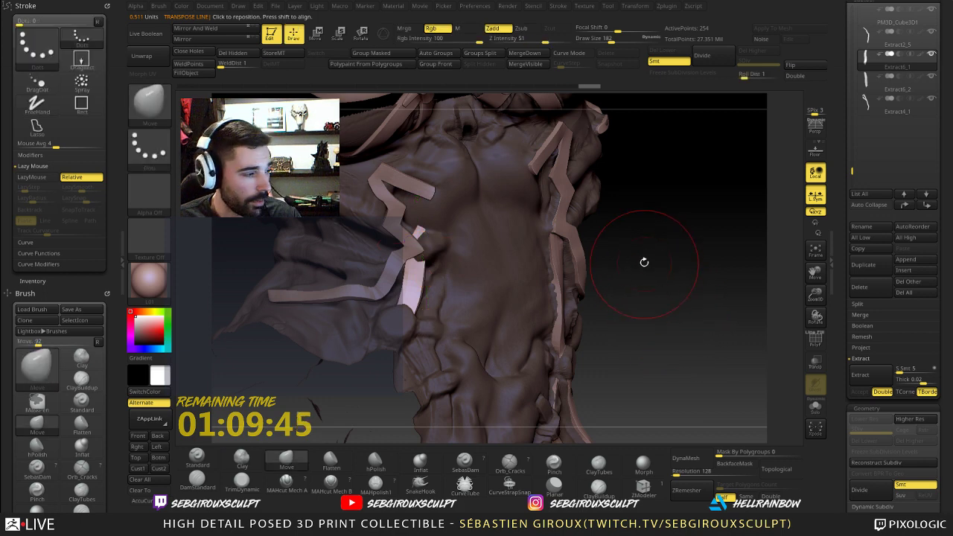
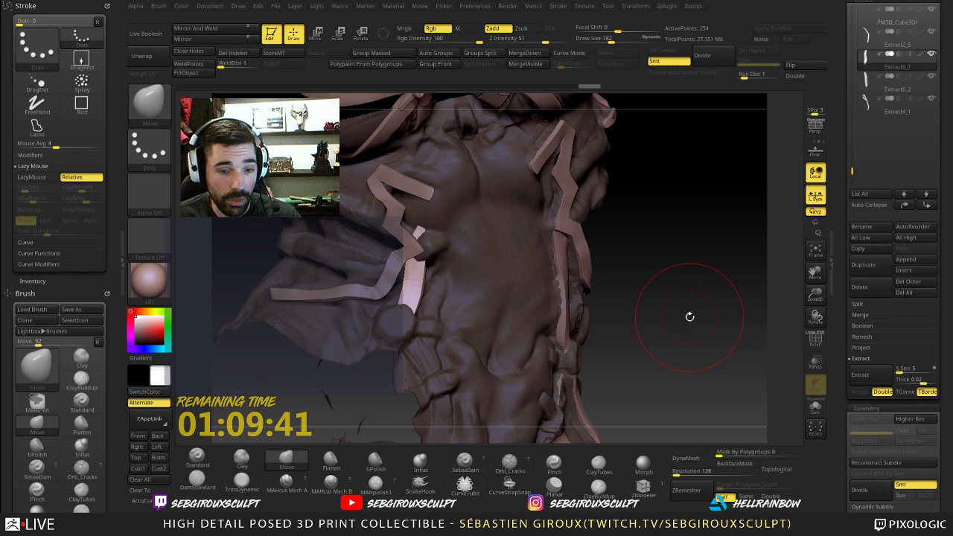
- Realign the mirrored strap segment below the zigzag strap's corner, using a new transpose line along its length
left_click_drag(653, 297, 687, 299)
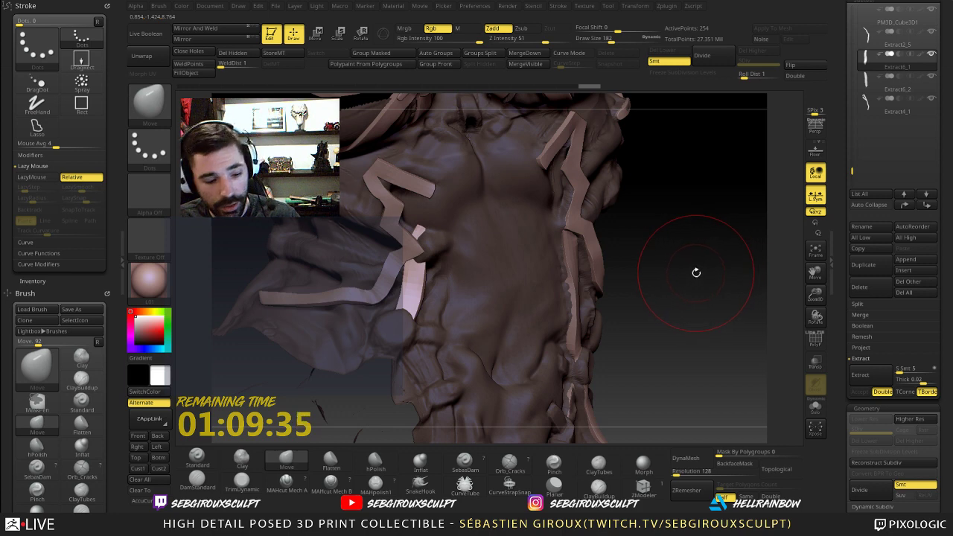
left_click_drag(701, 280, 698, 300)
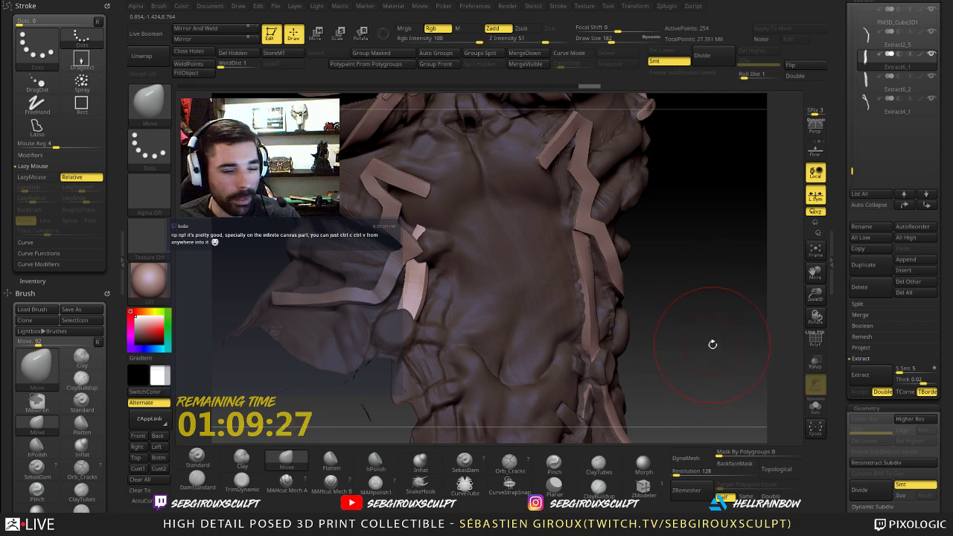
mouse_move(680, 325)
left_mouse_down()
mouse_move(704, 332)
mouse_move(687, 325)
left_mouse_up()
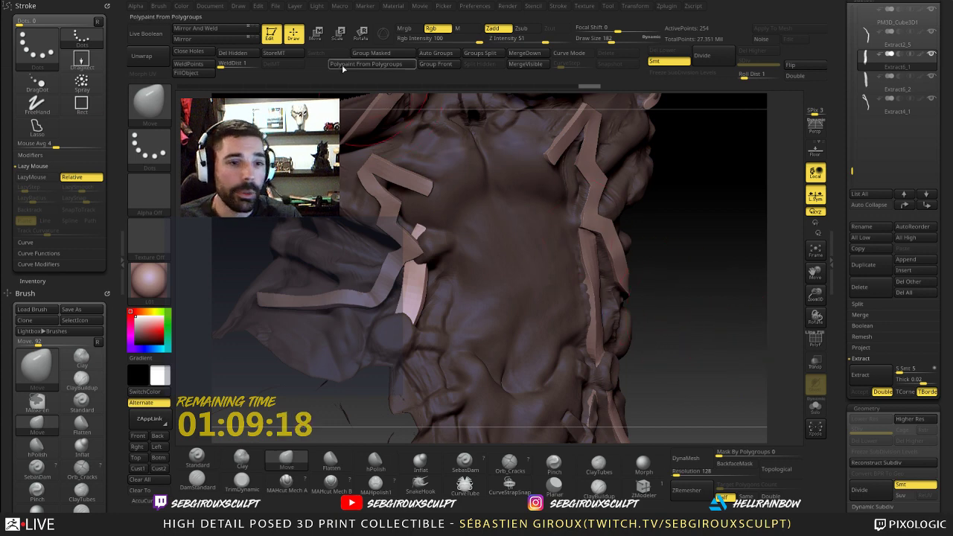
left_click(317, 35)
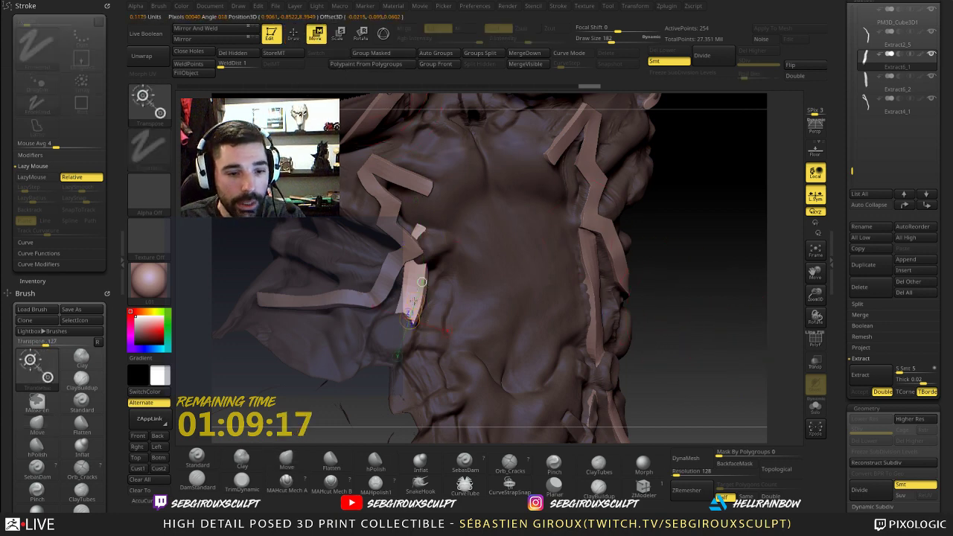
key("r")
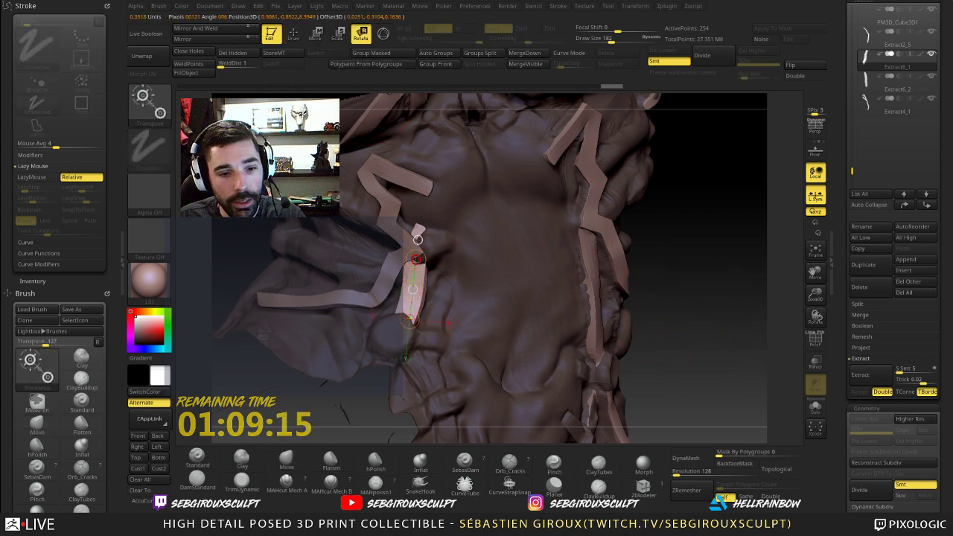
key("w")
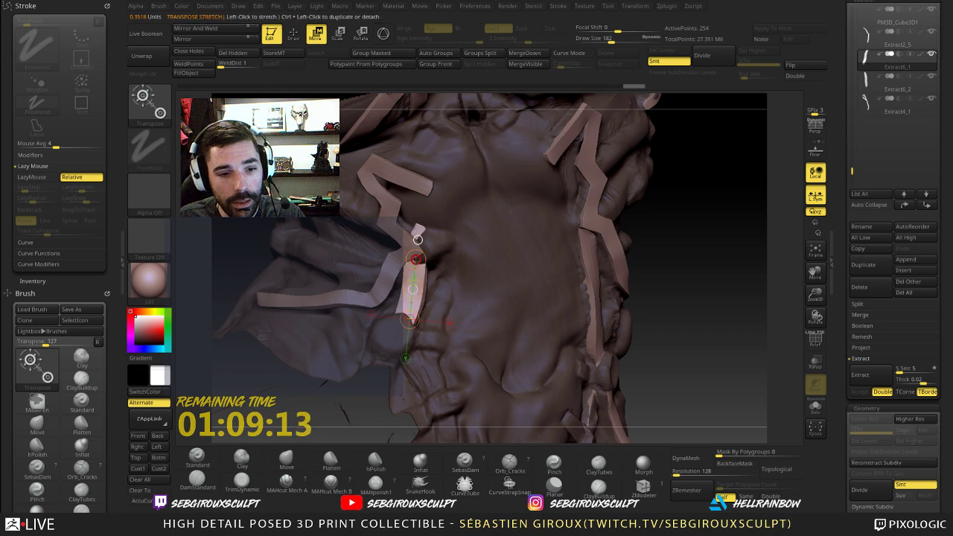
left_click_drag(682, 294, 414, 291)
left_click_drag(316, 287, 410, 281)
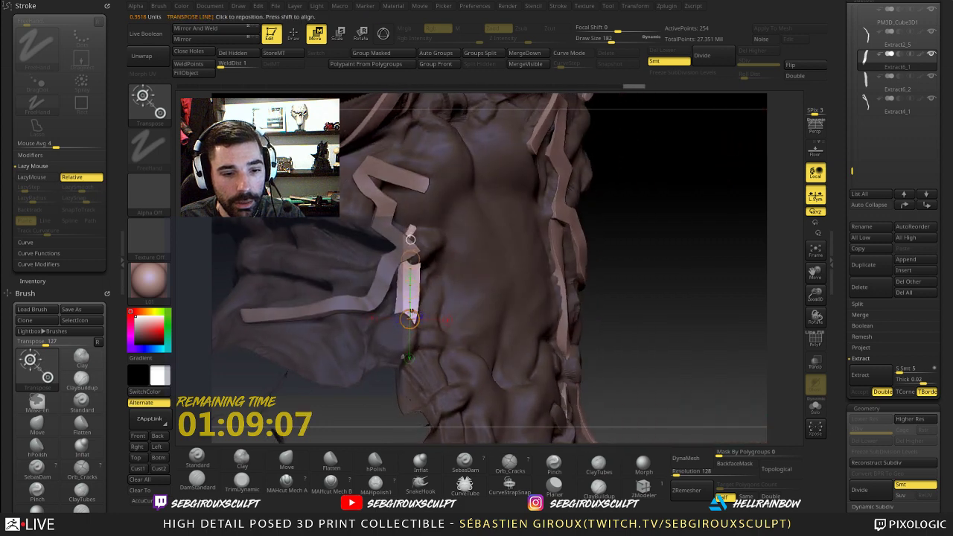
left_click_drag(630, 302, 600, 305)
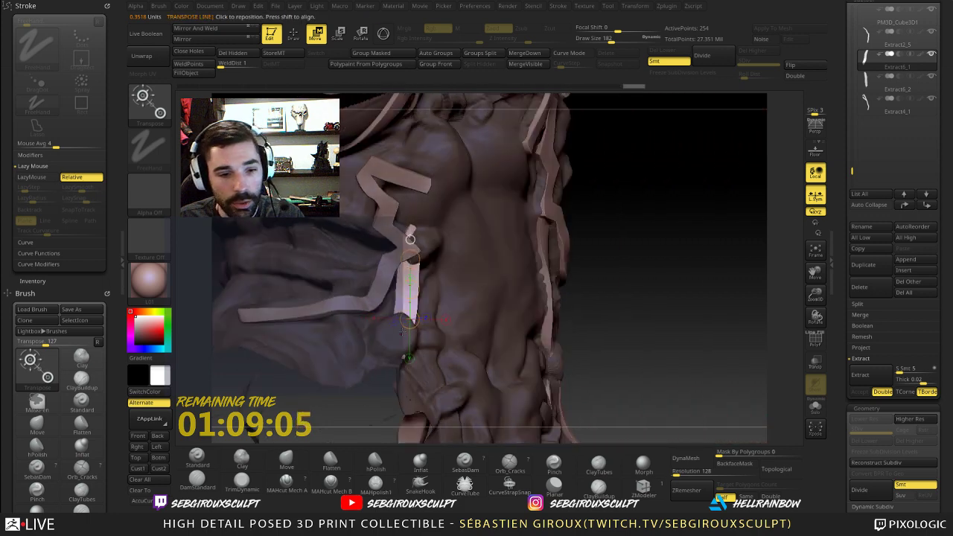
- Redraw the transpose line beyond the mirrored segment's lower end and shorten the segment so its upper end tucks beneath the zigzag strap
key("r")
left_click_drag(411, 319, 417, 251)
key("w")
mouse_move(586, 265)
left_mouse_down()
mouse_move(609, 266)
mouse_move(559, 262)
left_mouse_up()
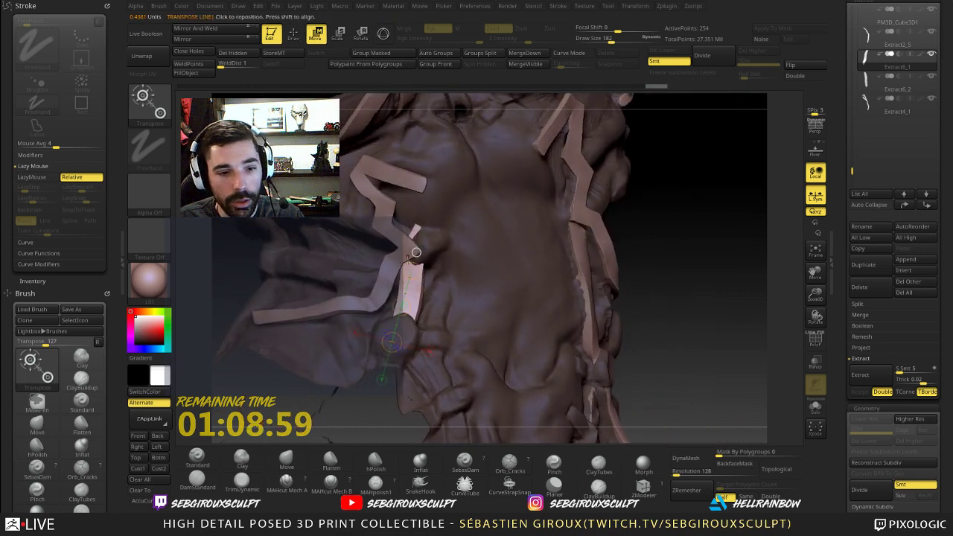
mouse_move(580, 255)
right_mouse_down()
mouse_move(547, 256)
mouse_move(580, 257)
right_mouse_up()
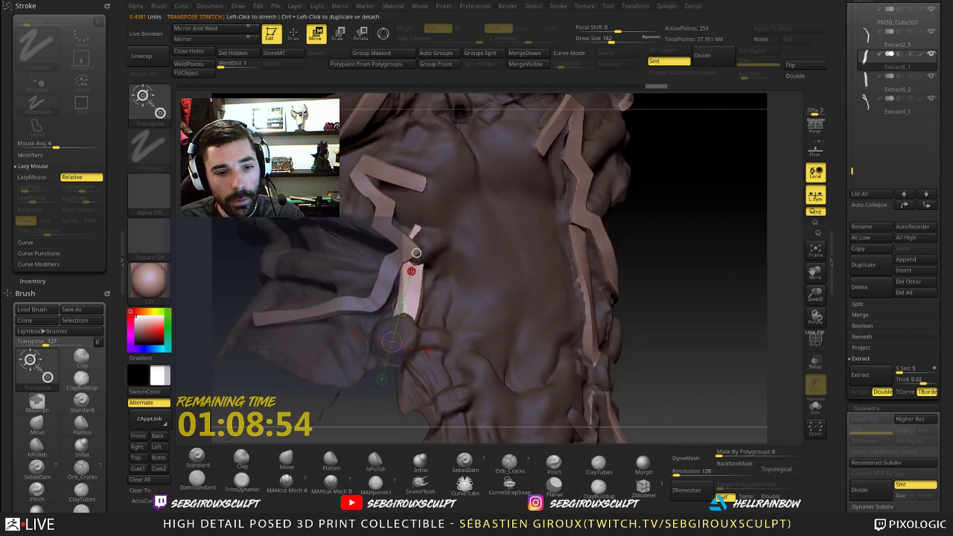
left_click_drag(412, 269, 411, 272)
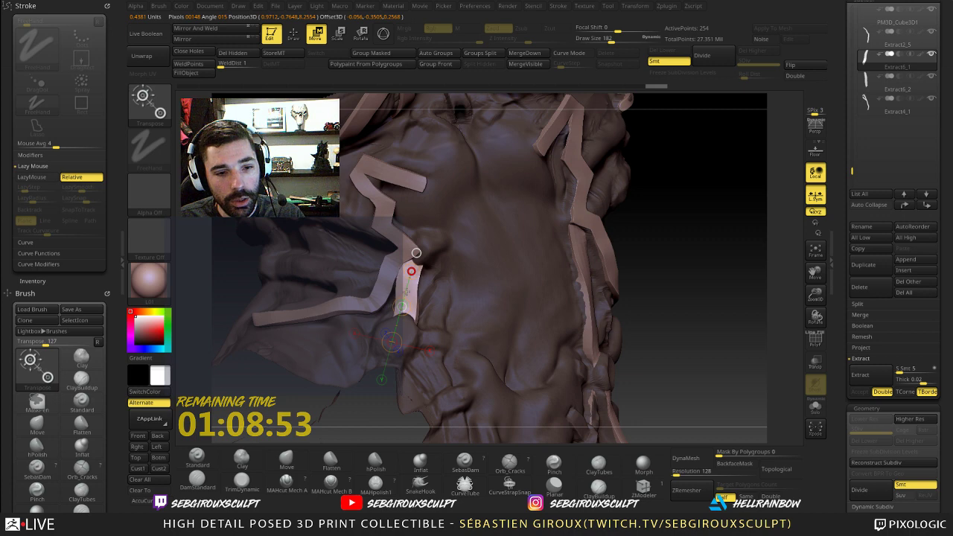
- Fit the mirrored strap segment tighter between the zigzag strap and the torso with fresh transpose lines from front and side views
left_click_drag(678, 277, 631, 276)
left_click_drag(390, 290, 410, 331)
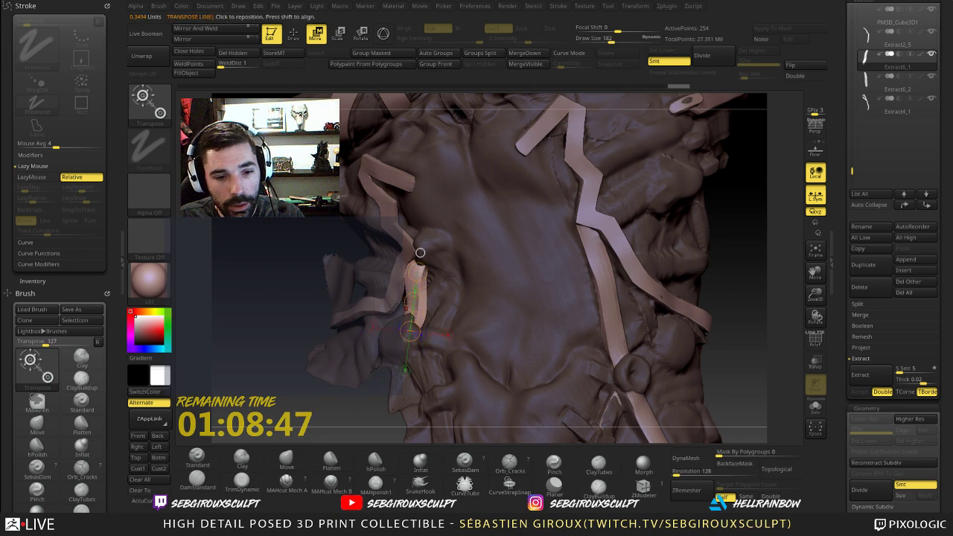
mouse_move(320, 274)
left_mouse_down()
mouse_move(394, 274)
mouse_move(401, 334)
left_mouse_up()
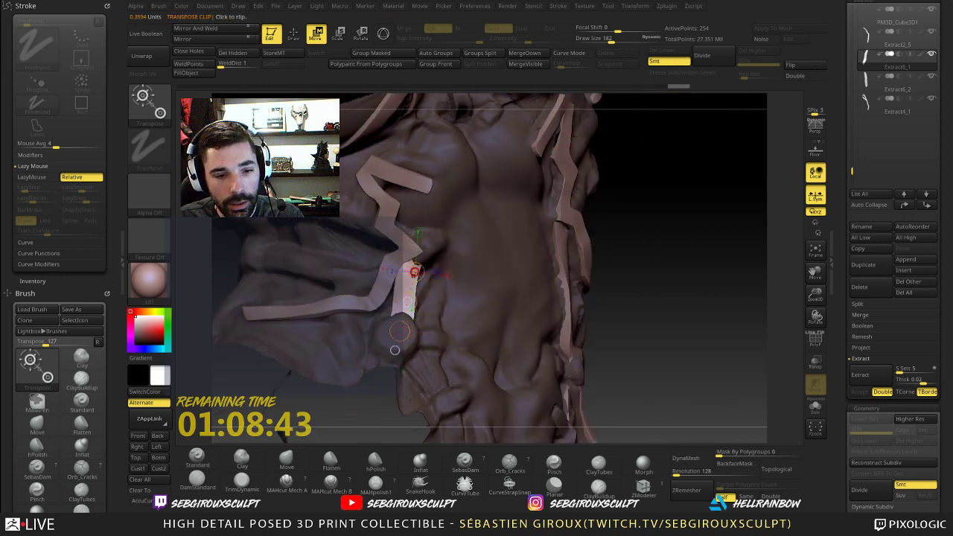
left_click_drag(417, 272, 414, 274)
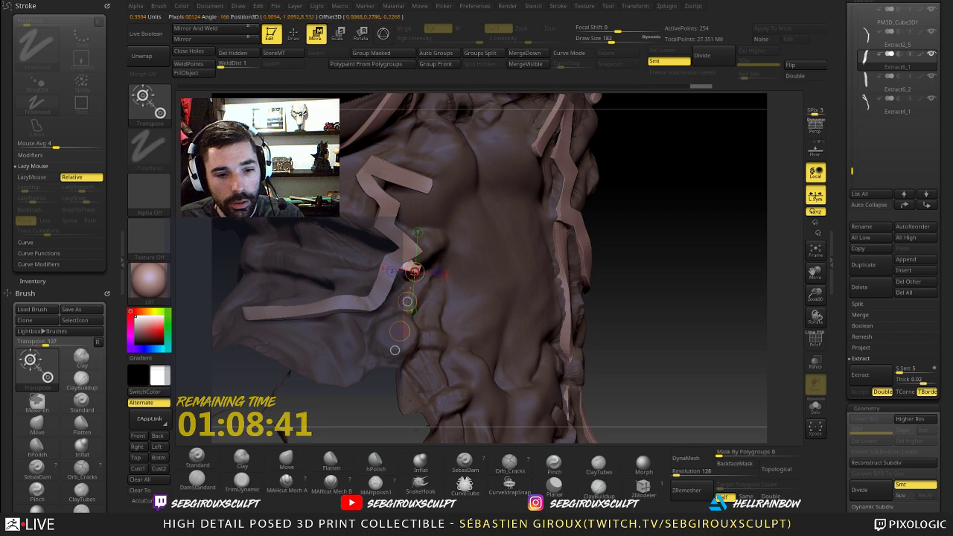
left_click_drag(408, 301, 341, 337)
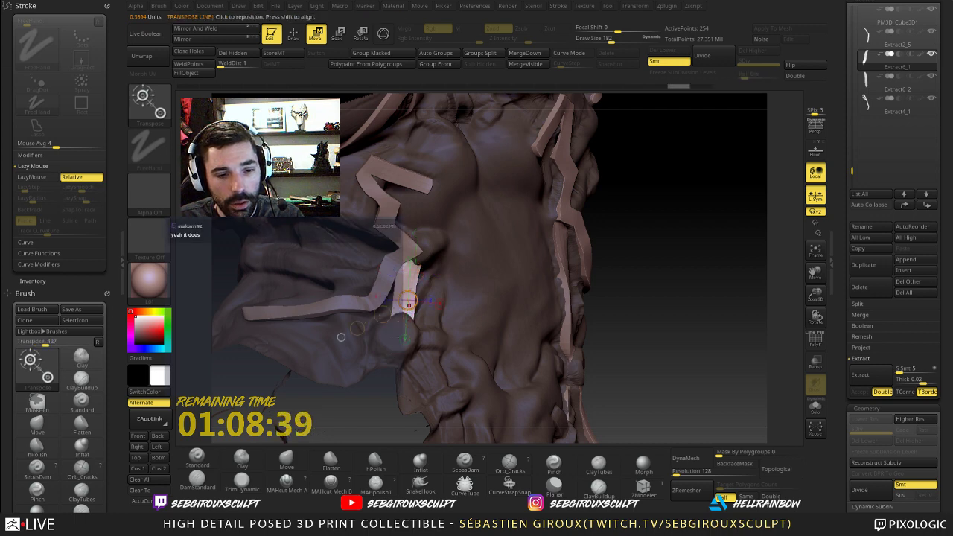
left_click_drag(401, 323, 411, 240)
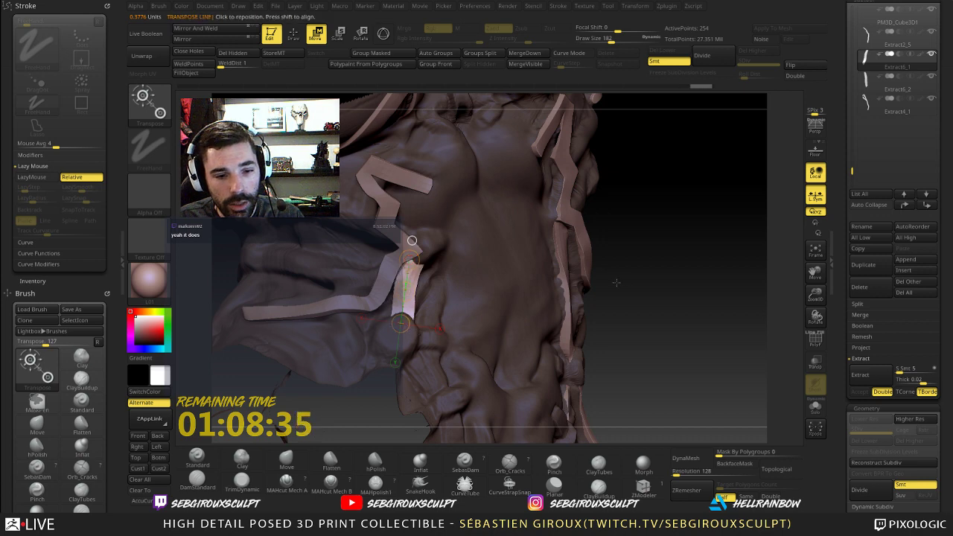
left_click_drag(617, 283, 525, 289)
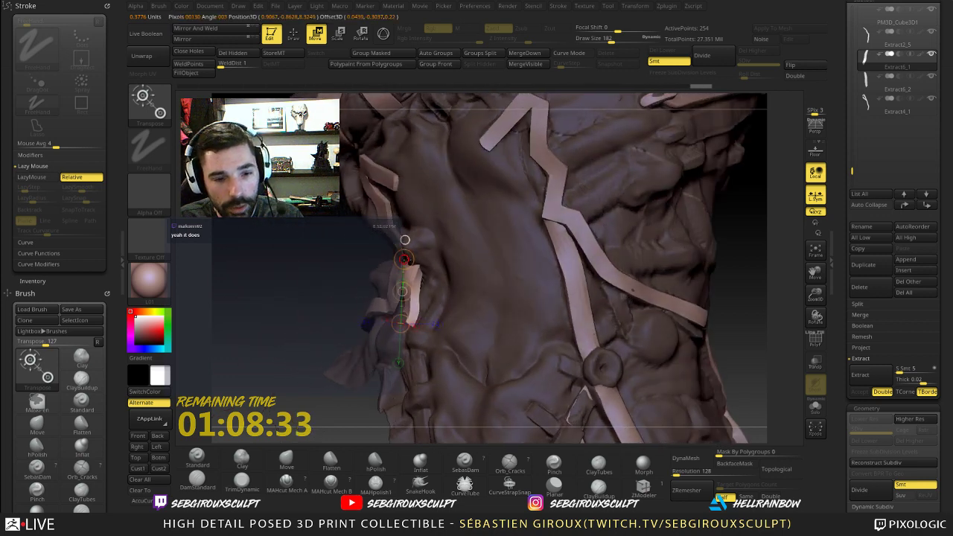
left_click_drag(406, 259, 404, 258)
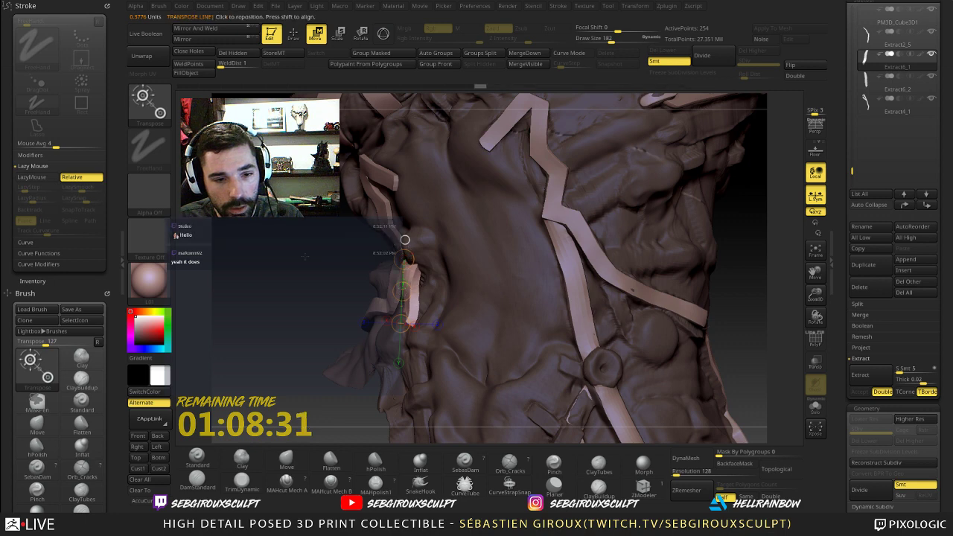
- Reshape the mirrored segment to hug the torso using the Move brush at draw size 167, and reduce the draw size to 138
mouse_move(284, 255)
left_mouse_down()
mouse_move(347, 254)
mouse_move(292, 255)
left_mouse_up()
key("q")
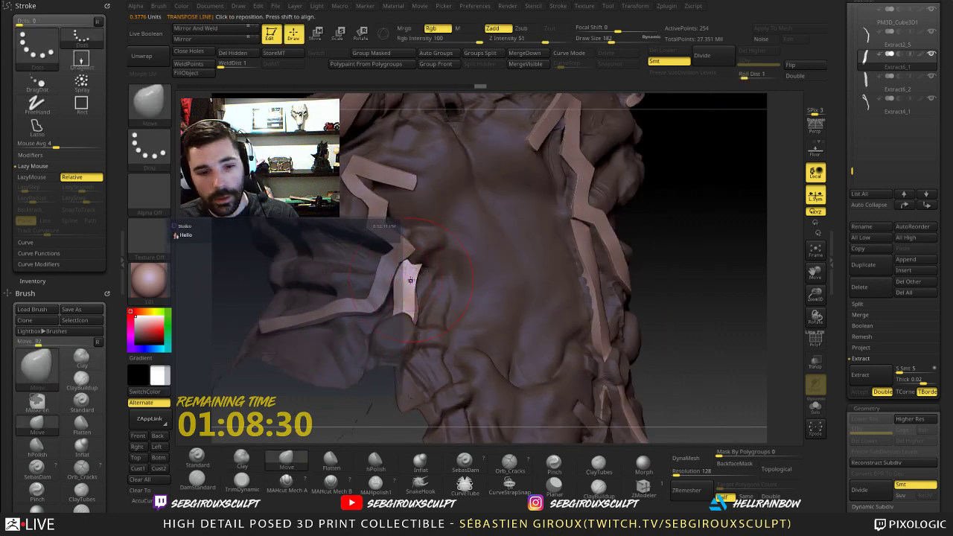
left_click_drag(697, 258, 567, 266)
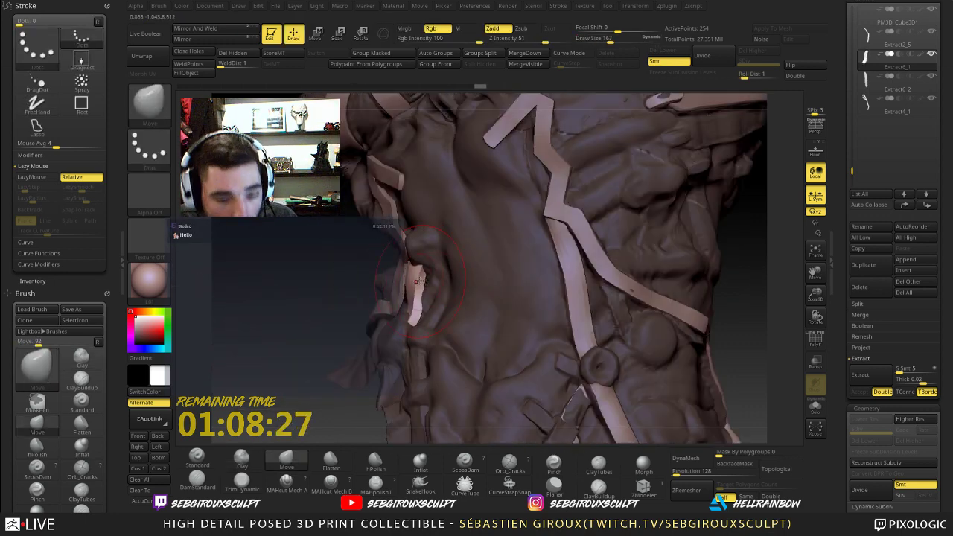
left_click_drag(417, 281, 410, 318)
left_click_drag(339, 299, 411, 304)
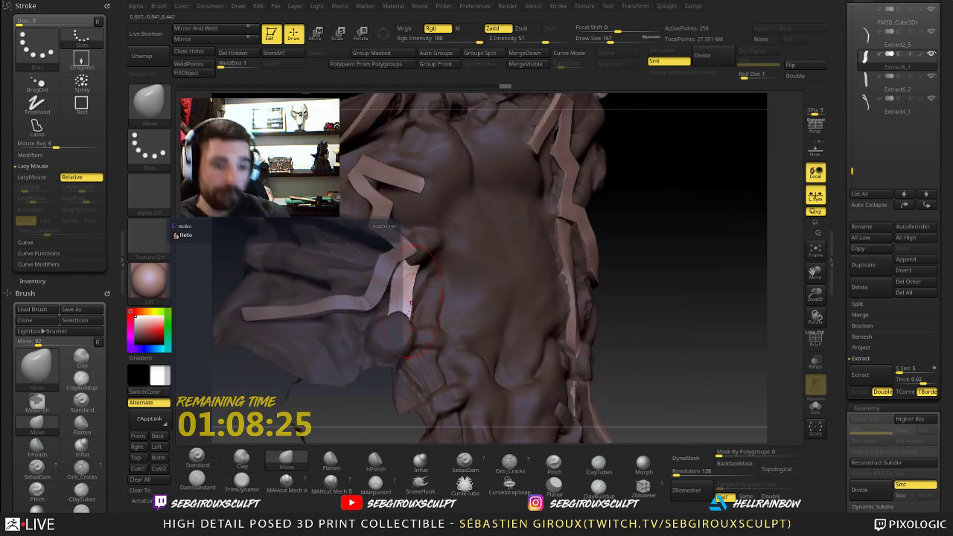
key("space")
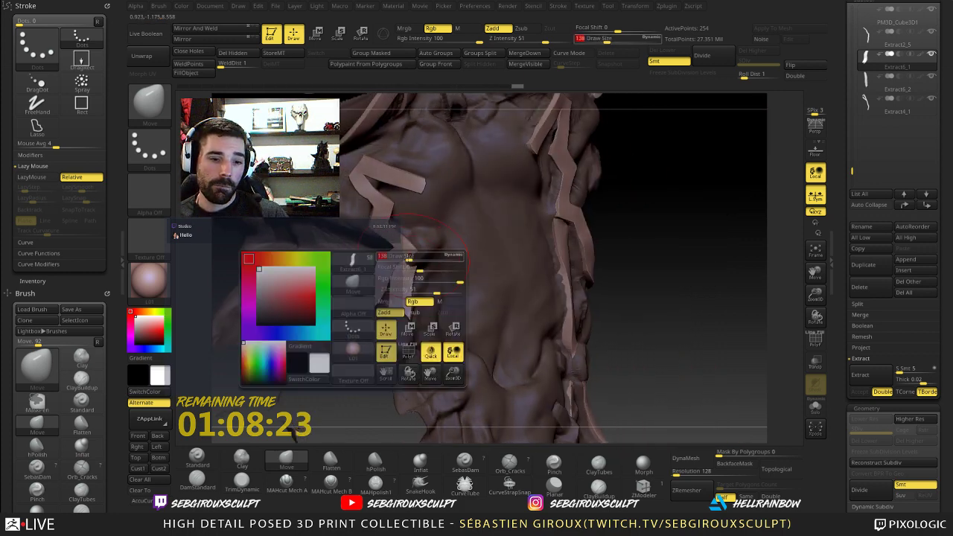
left_click_drag(633, 256, 592, 257)
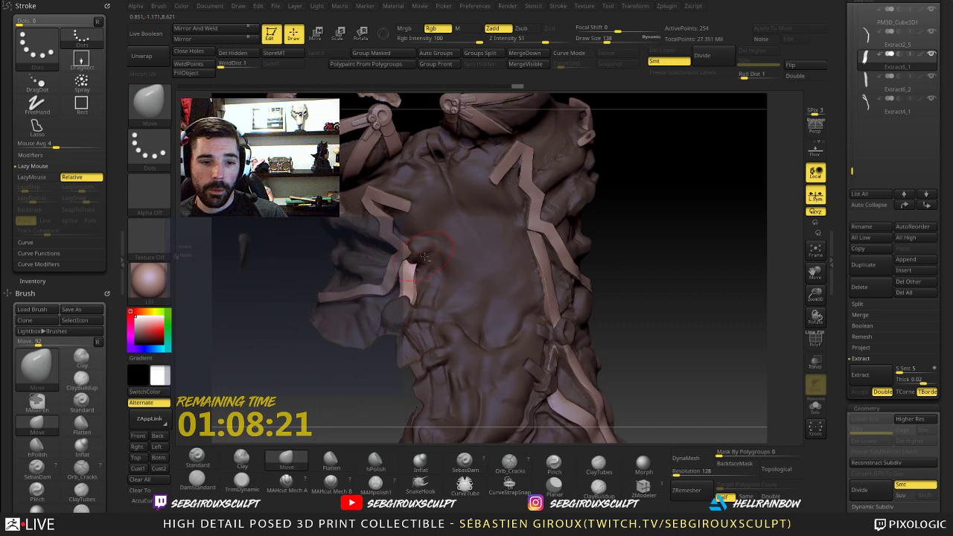
- Select the zigzag strap and pull its inner corner toward the torso with the Move brush at draw size 263
left_click(509, 234, "alt")
left_click_drag(648, 229, 595, 225)
key("space")
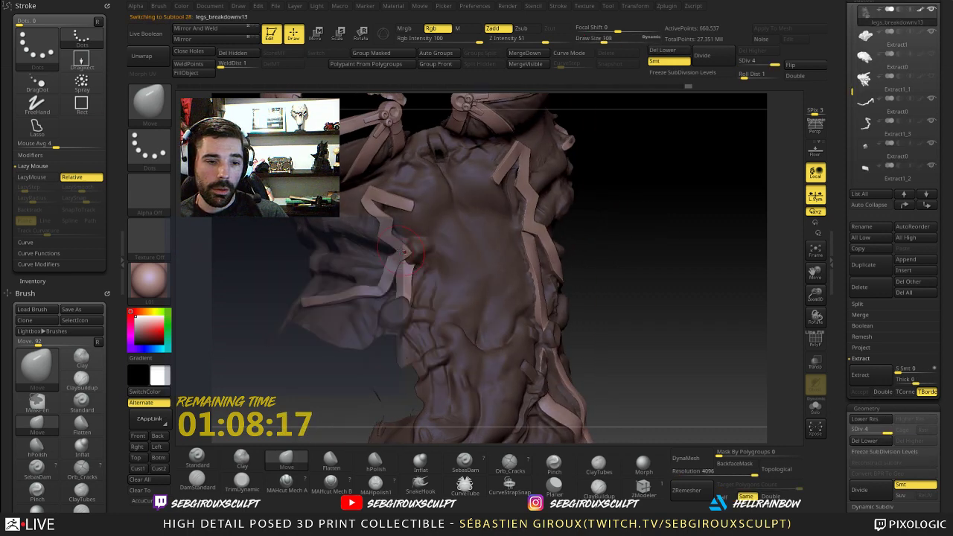
left_click(406, 252, "alt")
key("space")
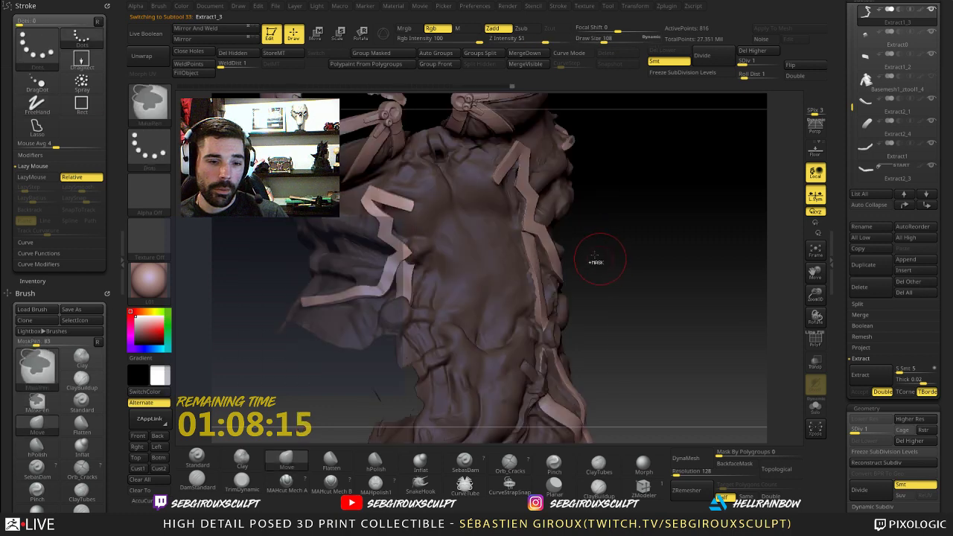
left_click_drag(600, 256, 585, 261)
key("space")
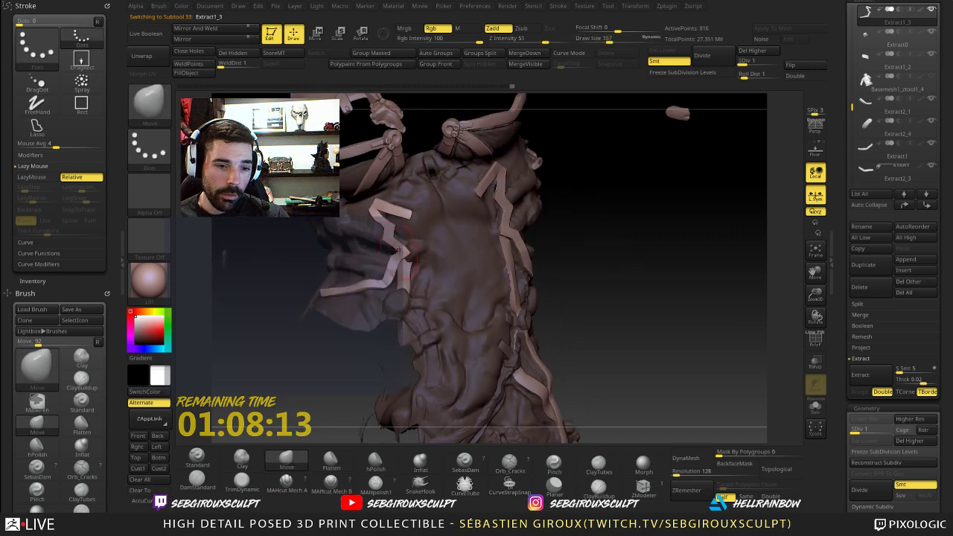
key("space")
left_click(401, 255)
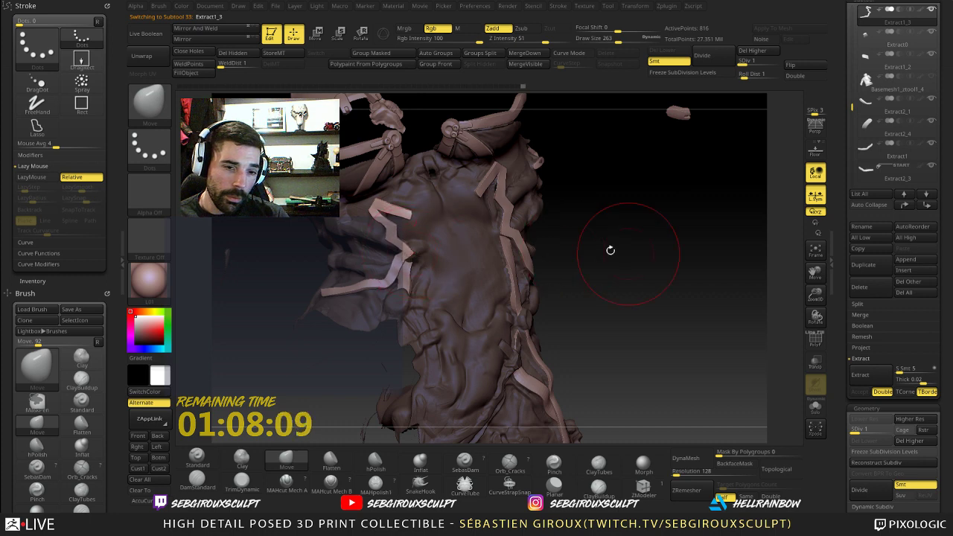
- Adjust the zigzag strap's inner corner against the torso from several angles, reducing the Move brush draw size to 193
left_click_drag(610, 249, 593, 234)
left_click_drag(604, 271, 604, 312, "alt")
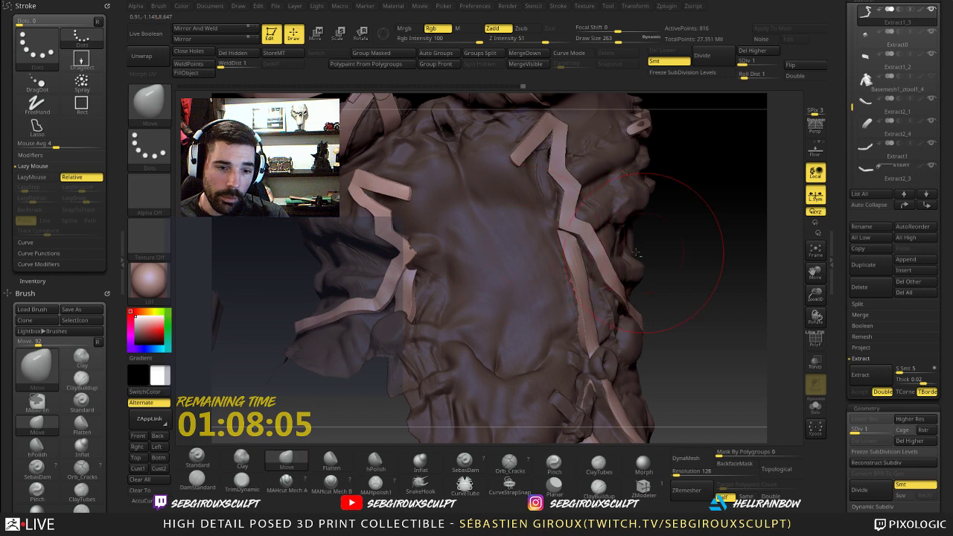
left_click_drag(666, 243, 660, 216, "alt")
key("space")
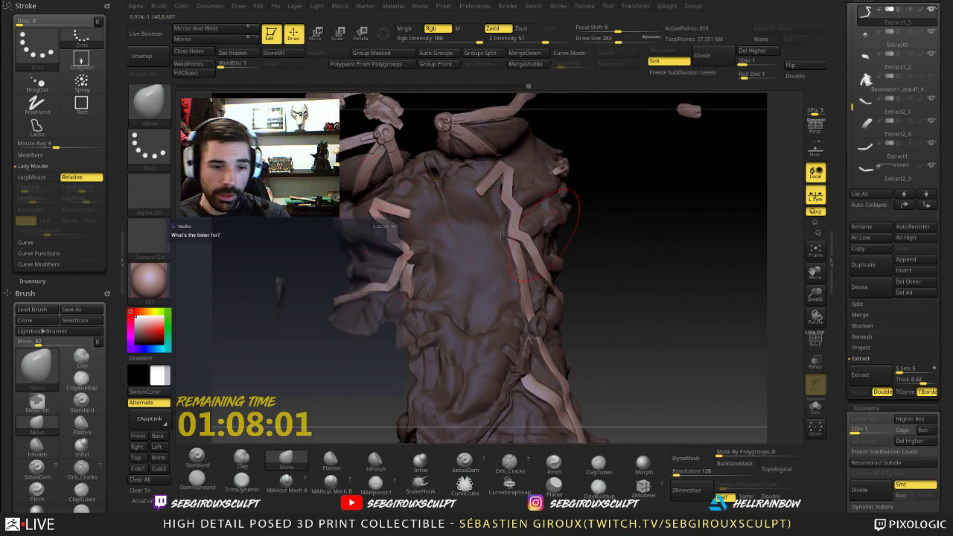
left_click_drag(615, 245, 593, 254)
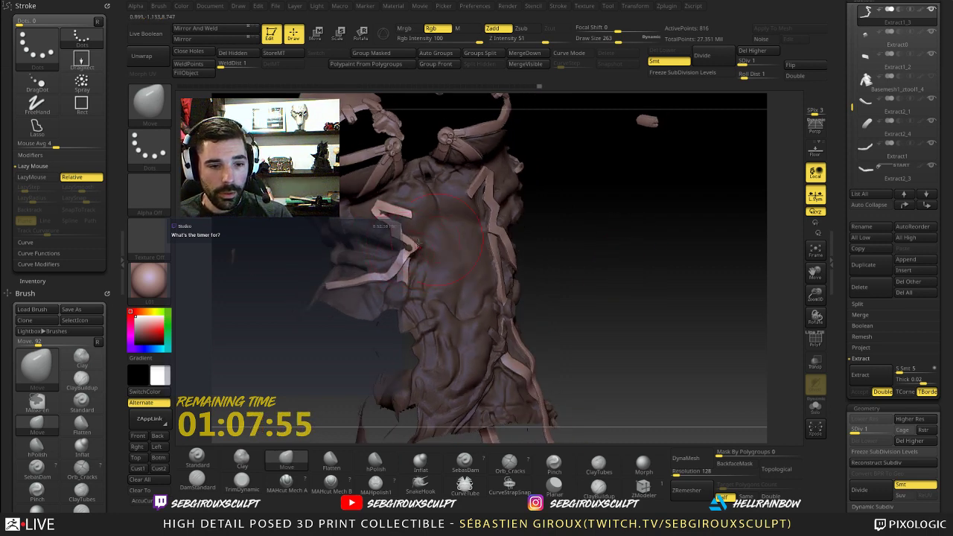
mouse_move(606, 249)
left_mouse_down()
mouse_move(631, 260)
mouse_move(427, 250)
left_mouse_up()
left_click(613, 41)
left_click_drag(634, 203, 628, 273)
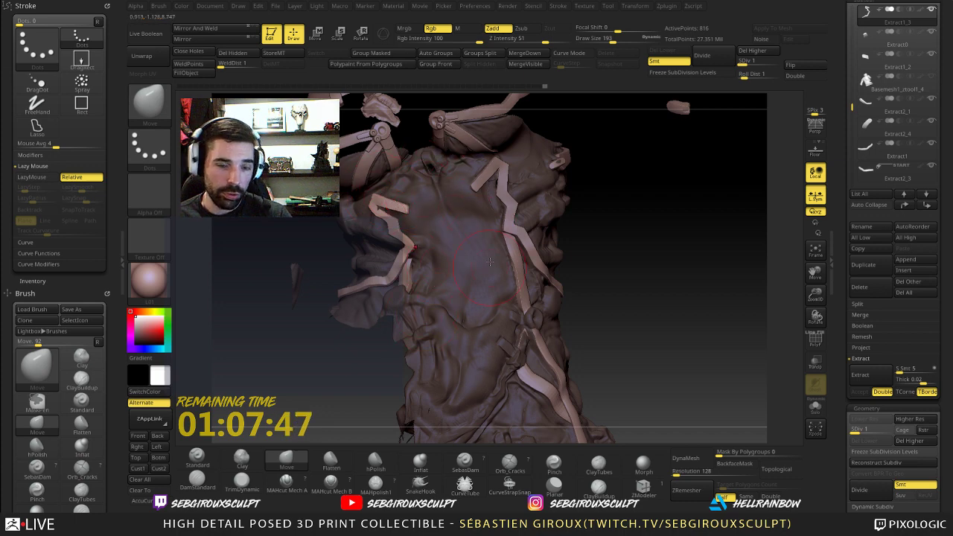
- Push the zigzag strap's inner corner closer to the torso with the Move brush, reducing the draw size to 143 and 108
left_click_drag(617, 234, 449, 238)
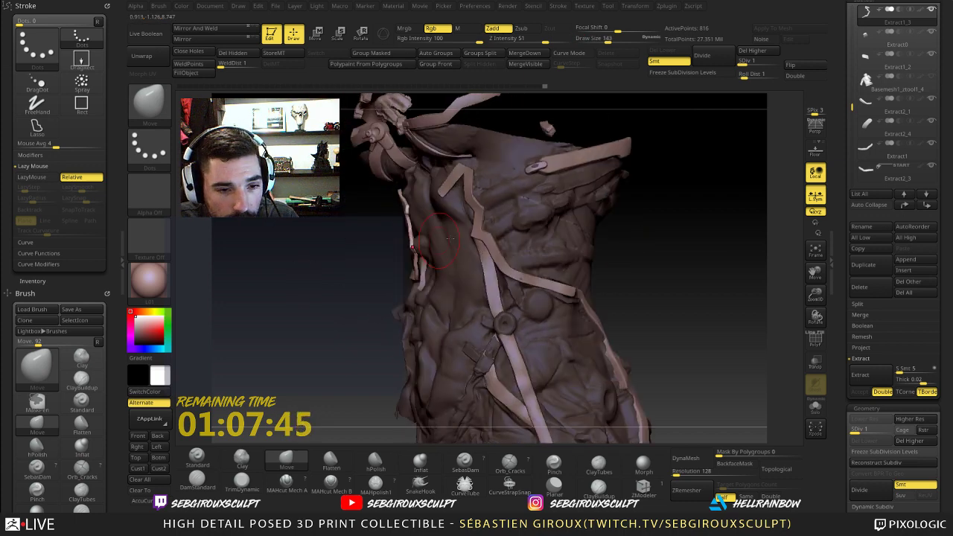
mouse_move(390, 252)
left_mouse_down()
mouse_move(387, 309)
mouse_move(416, 283)
mouse_move(402, 248)
left_mouse_up()
left_click_drag(599, 255, 552, 262)
key("[")
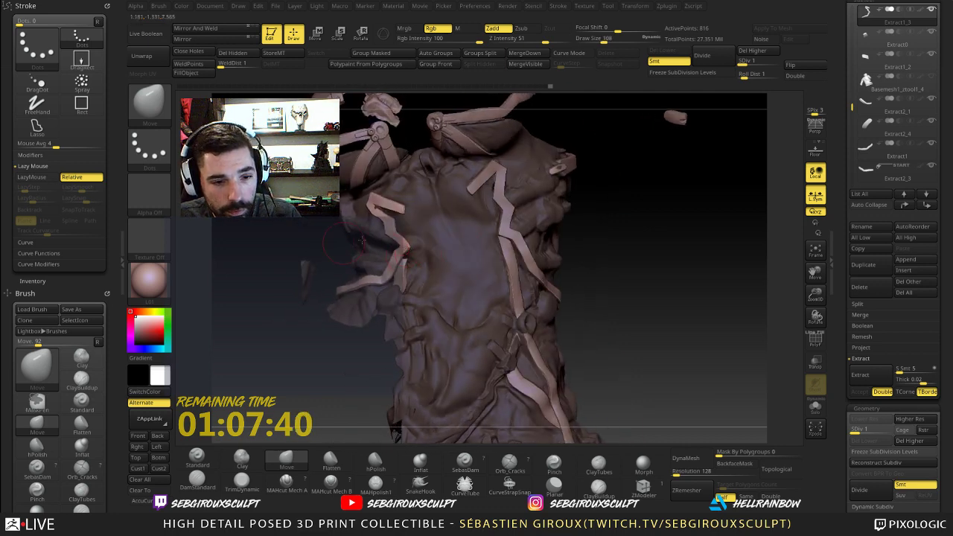
left_click_drag(361, 240, 412, 246)
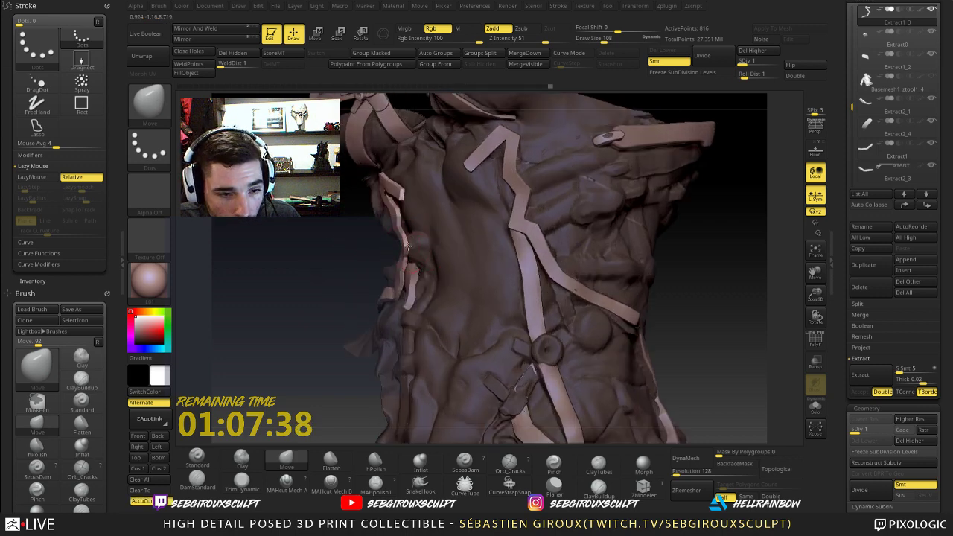
- Refine the tip of the zigzag strap's inner corner with the Move brush at draw size 96, and reduce it to 68
key("[")
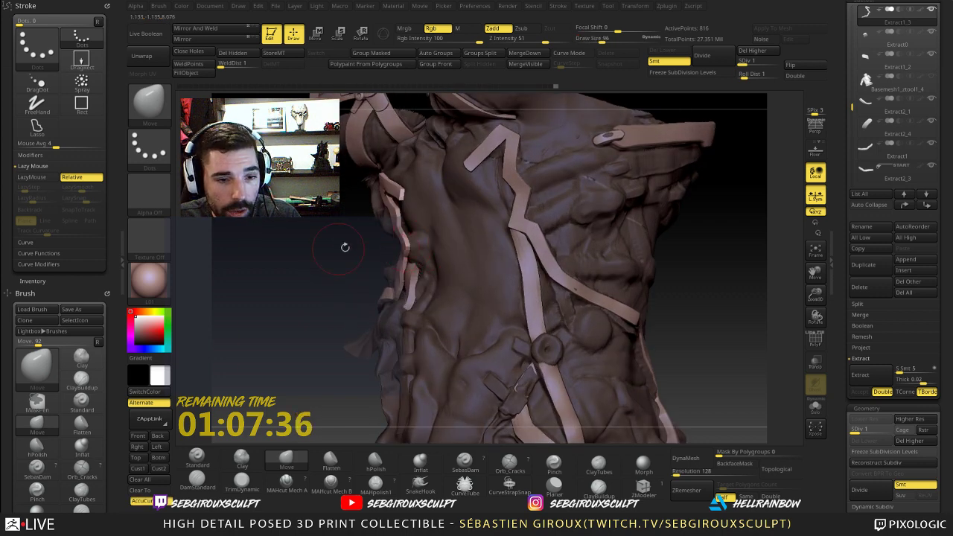
left_click_drag(344, 247, 404, 246)
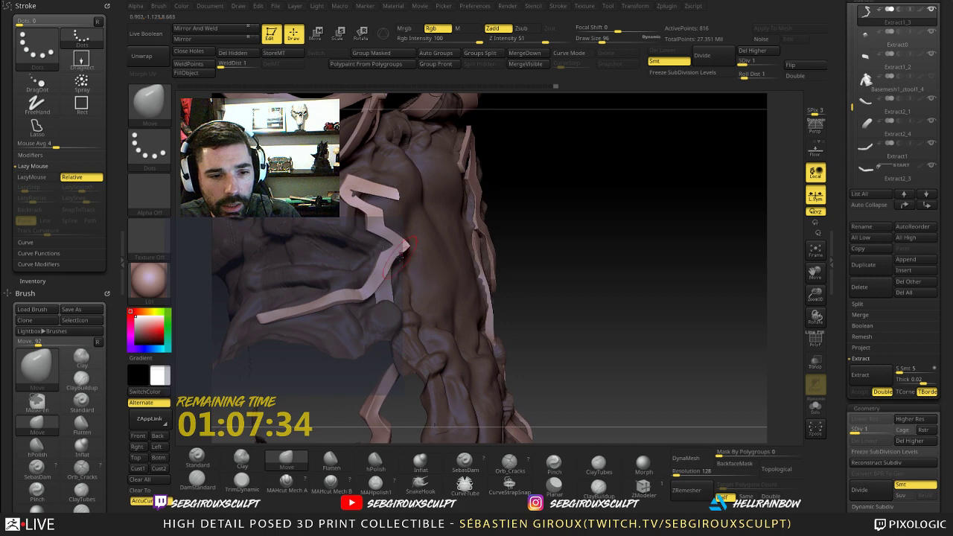
left_click_drag(566, 282, 387, 250)
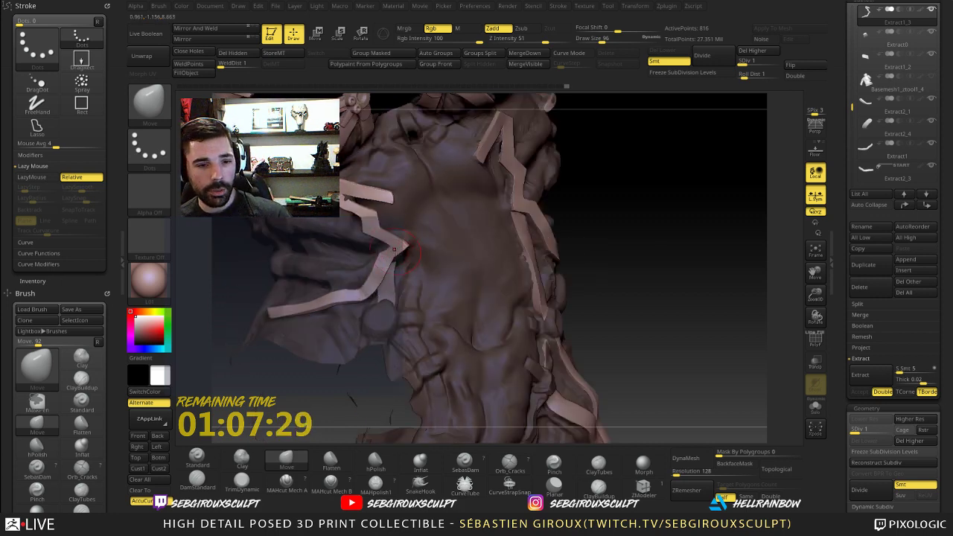
key("s")
left_click_drag(393, 250, 387, 250)
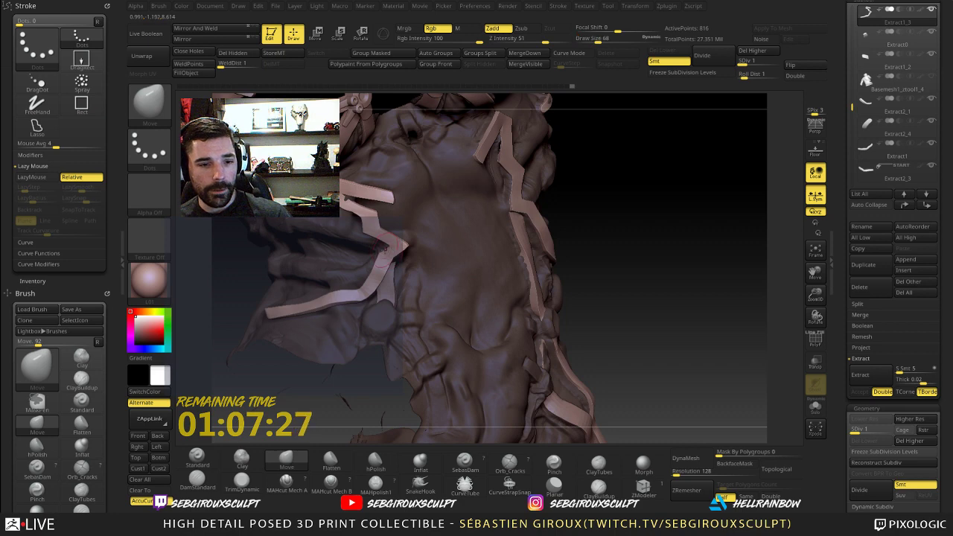
- Set the Move brush draw size to 125 and press the zigzag strap's middle section toward the torso in side view
mouse_move(635, 260)
left_mouse_down()
mouse_move(627, 256)
mouse_move(642, 262)
mouse_move(626, 187)
mouse_move(645, 160)
mouse_move(568, 171)
mouse_move(515, 248)
left_mouse_up()
key("space")
key("space")
left_click_drag(373, 233, 380, 233)
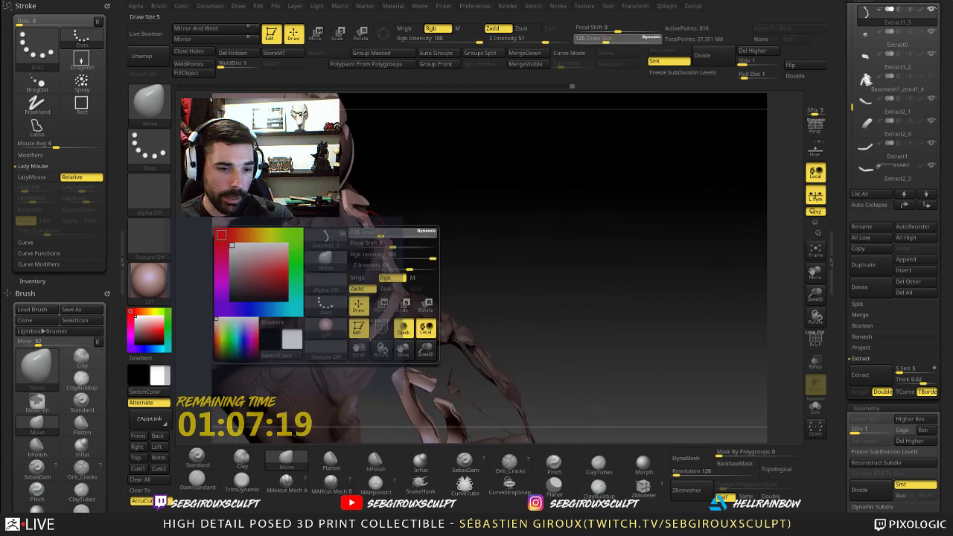
mouse_move(448, 221)
left_mouse_down()
mouse_move(434, 234)
mouse_move(317, 226)
mouse_move(335, 263)
left_mouse_up()
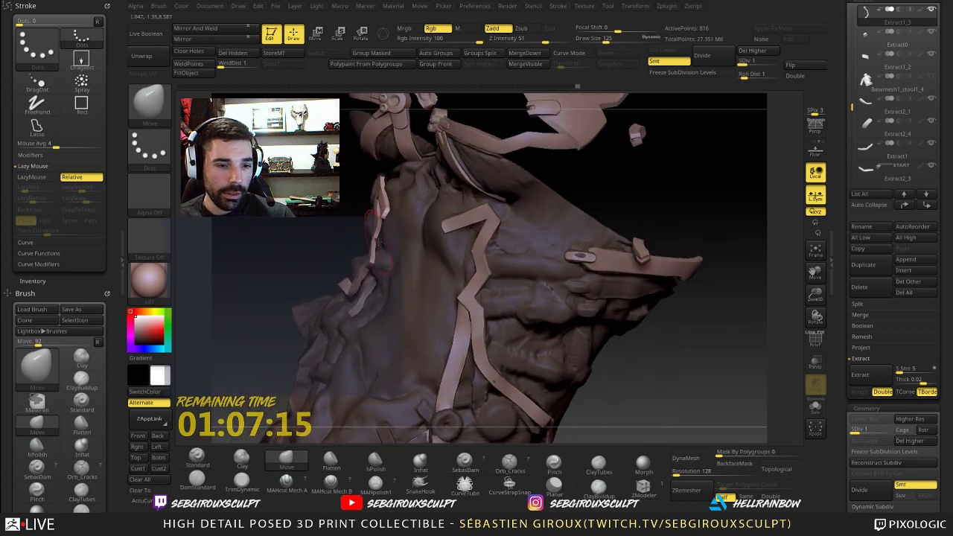
- Reshape the bend of the zigzag strap where it meets the mirrored segment, using the Move brush at draw size 96
key("[")
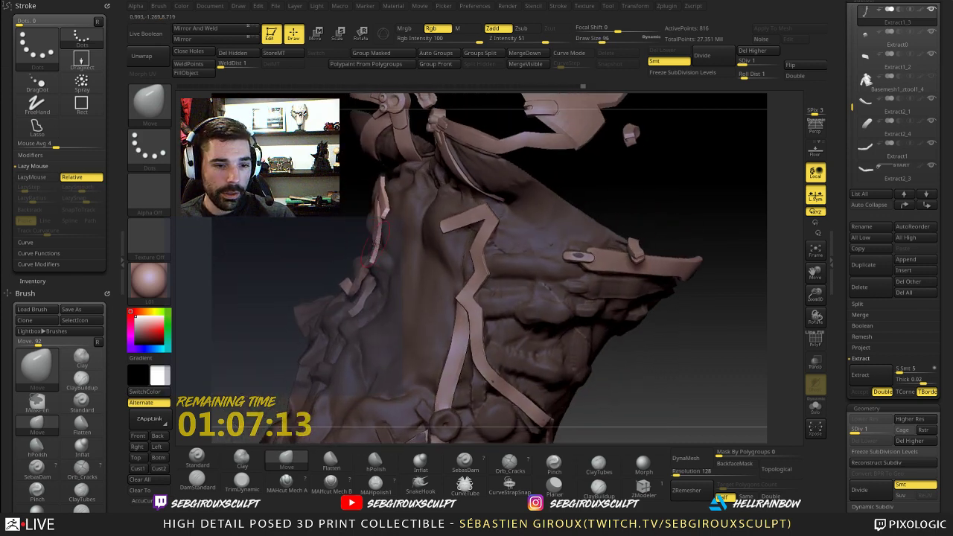
left_click_drag(493, 382, 372, 257)
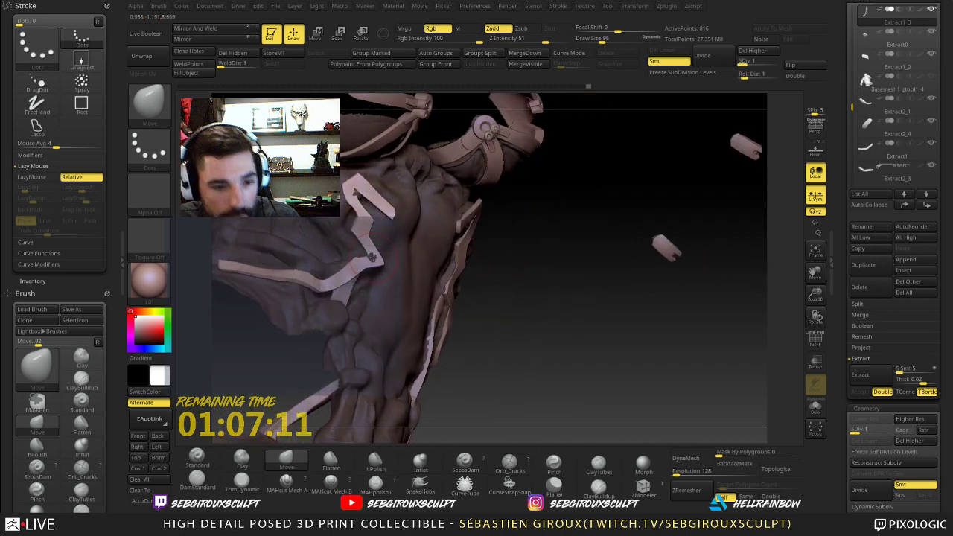
mouse_move(536, 315)
left_mouse_down()
mouse_move(592, 339)
mouse_move(393, 265)
left_mouse_up()
left_click_drag(583, 328, 382, 267)
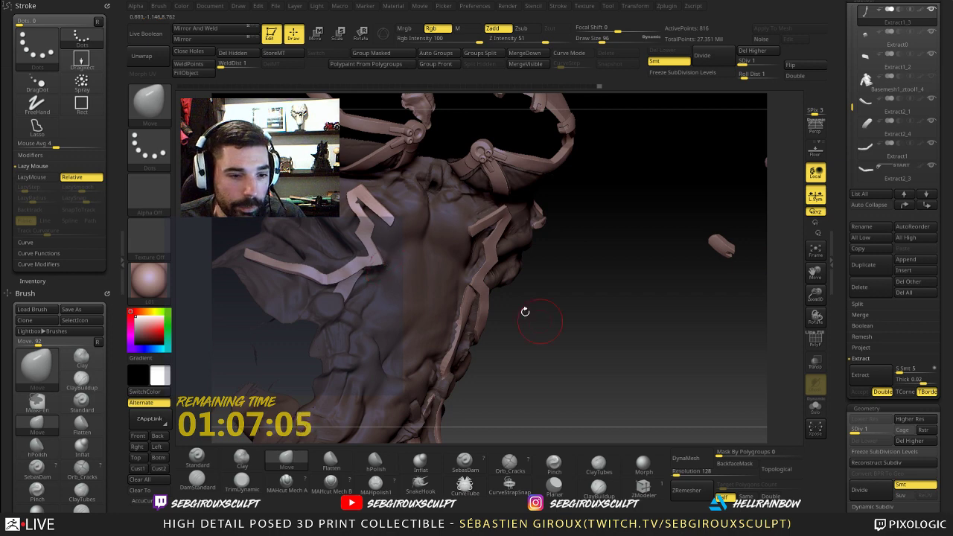
mouse_move(524, 311)
left_mouse_down()
mouse_move(584, 340)
mouse_move(580, 330)
mouse_move(566, 322)
mouse_move(584, 356)
mouse_move(577, 350)
left_mouse_up()
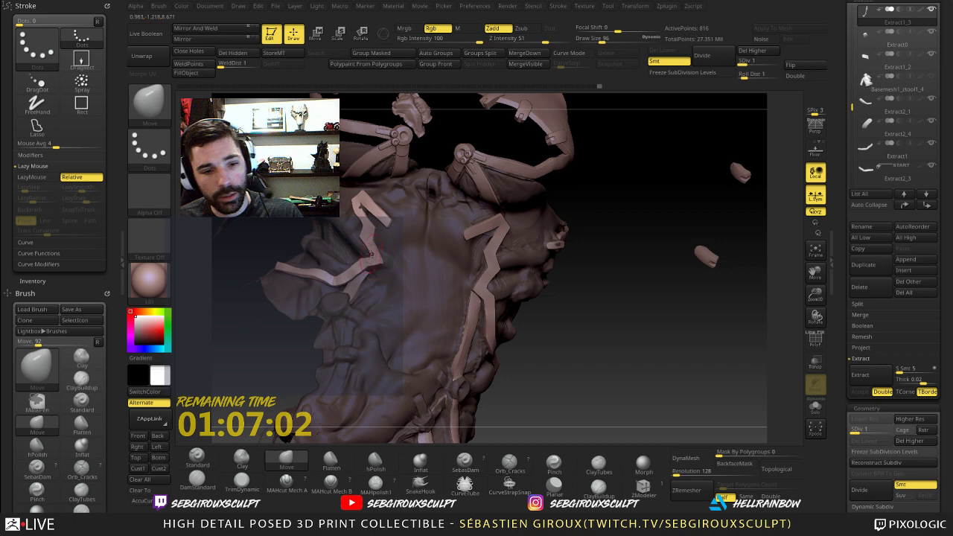
- Fine-tune the zigzag strap's inner corner against the torso from several angles, reducing the Move brush draw size to 89 and 68
key("space")
left_click_drag(371, 255, 372, 264)
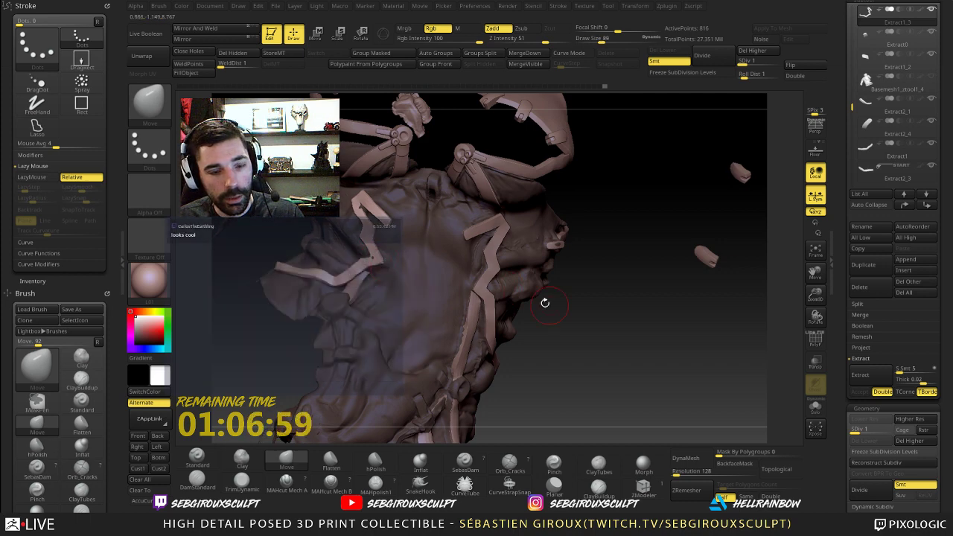
left_click_drag(544, 302, 516, 302)
key("space")
left_click_drag(377, 258, 372, 258)
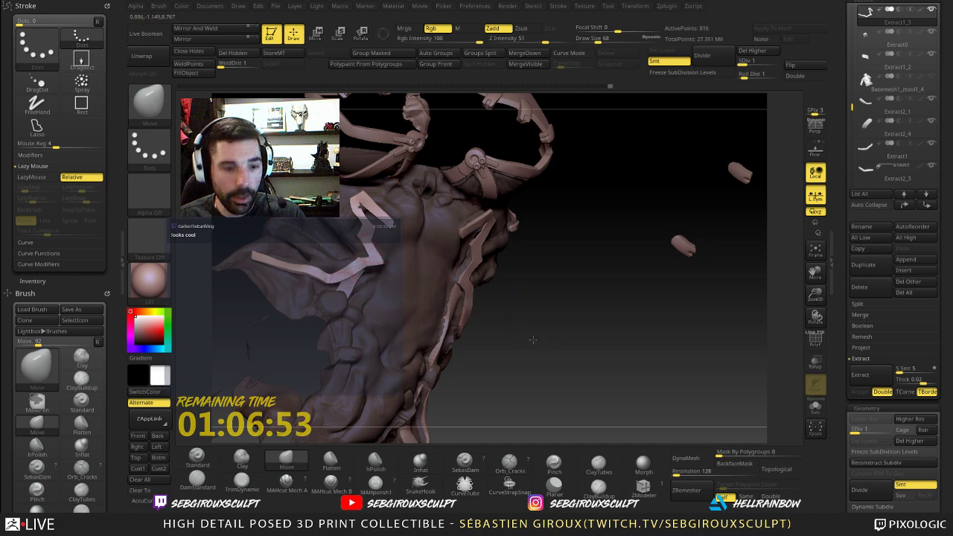
left_click_drag(533, 340, 476, 341)
left_click(141, 501)
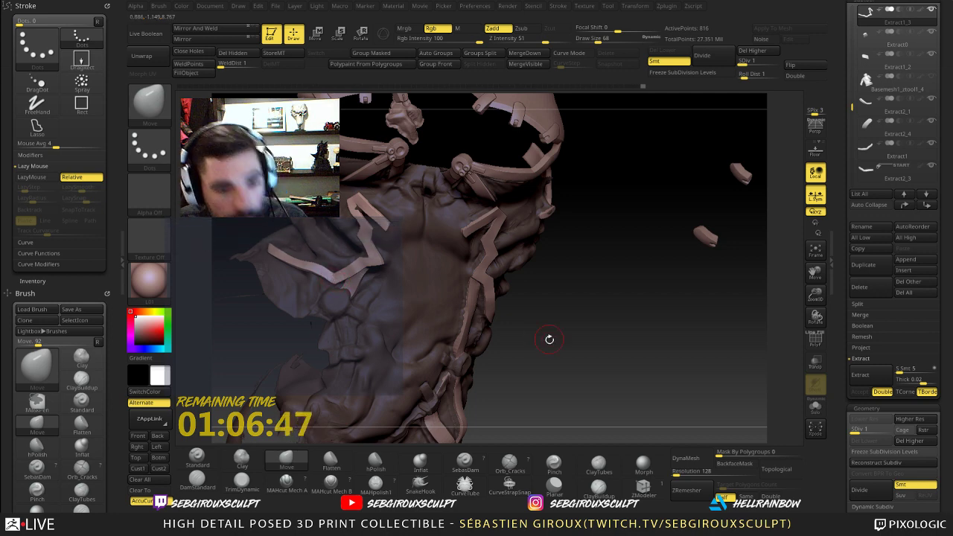
mouse_move(546, 338)
left_mouse_down("alt")
mouse_move(514, 289)
mouse_move(527, 291)
mouse_move(554, 340)
mouse_move(595, 335)
mouse_move(626, 362)
mouse_move(570, 274)
mouse_move(559, 327)
left_mouse_up("alt")
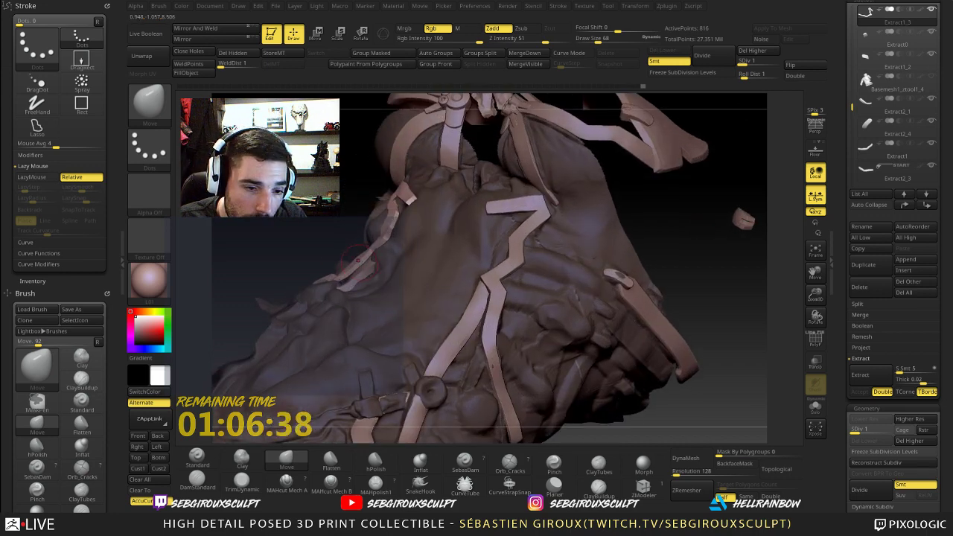
left_click_drag(356, 257, 231, 250)
mouse_move(484, 262)
right_mouse_down()
mouse_move(570, 272)
mouse_move(599, 329)
mouse_move(645, 282)
mouse_move(547, 266)
right_mouse_up()
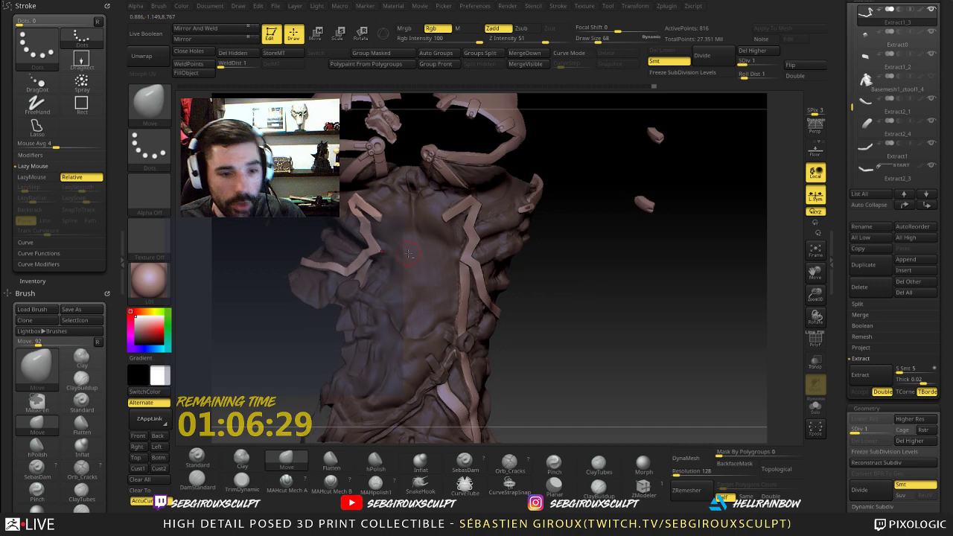
left_click(457, 267, "alt")
left_click(198, 480)
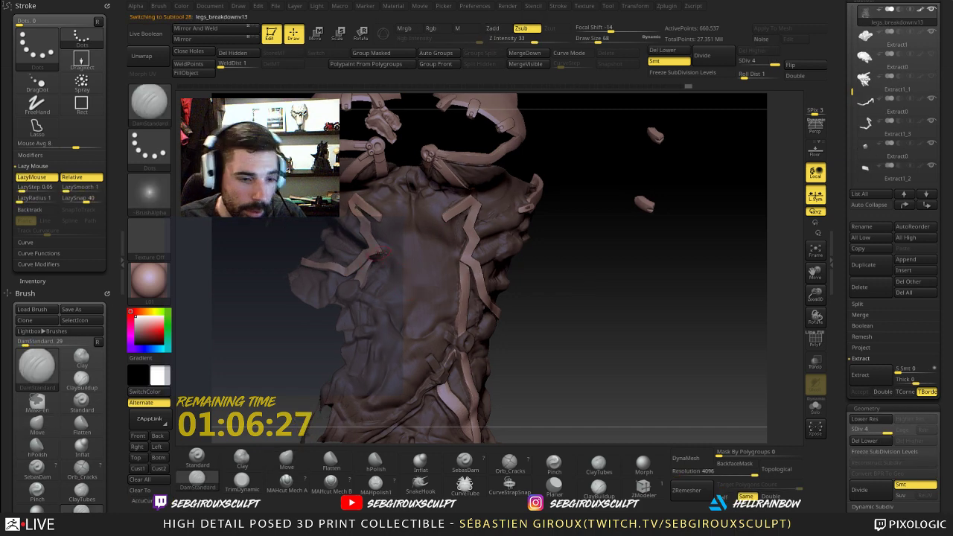
mouse_move(559, 278)
right_mouse_down()
mouse_move(575, 285)
mouse_move(395, 276)
right_mouse_up()
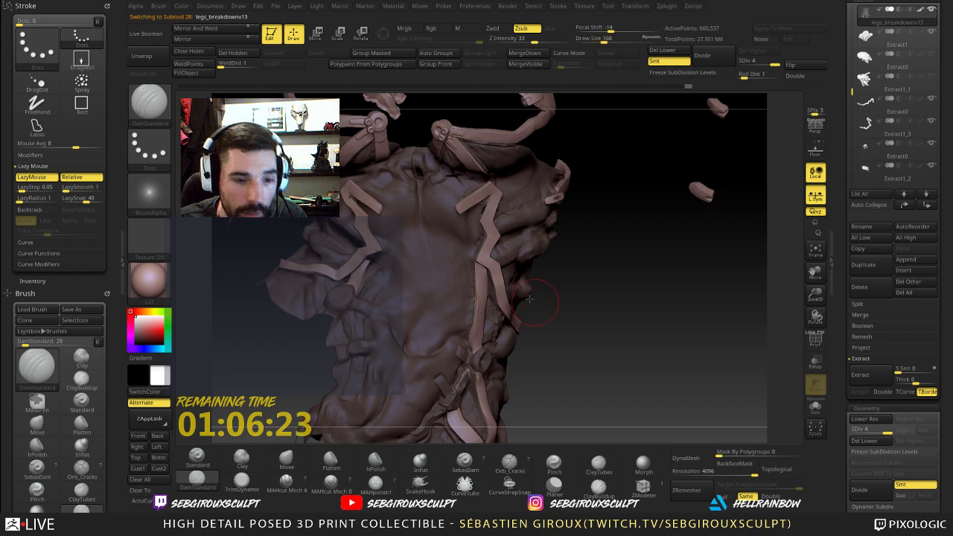
left_click_drag(577, 319, 636, 322)
- Select the mirrored strap segment and reshape it beneath the zigzag strap with the Move brush at draw size 162
left_click(366, 273, "alt")
key("b")
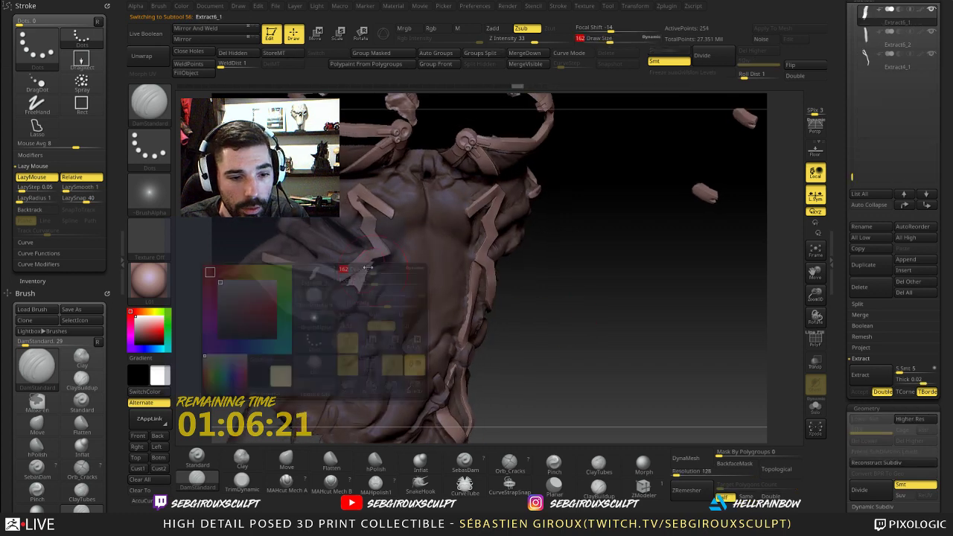
key("m")
key("v")
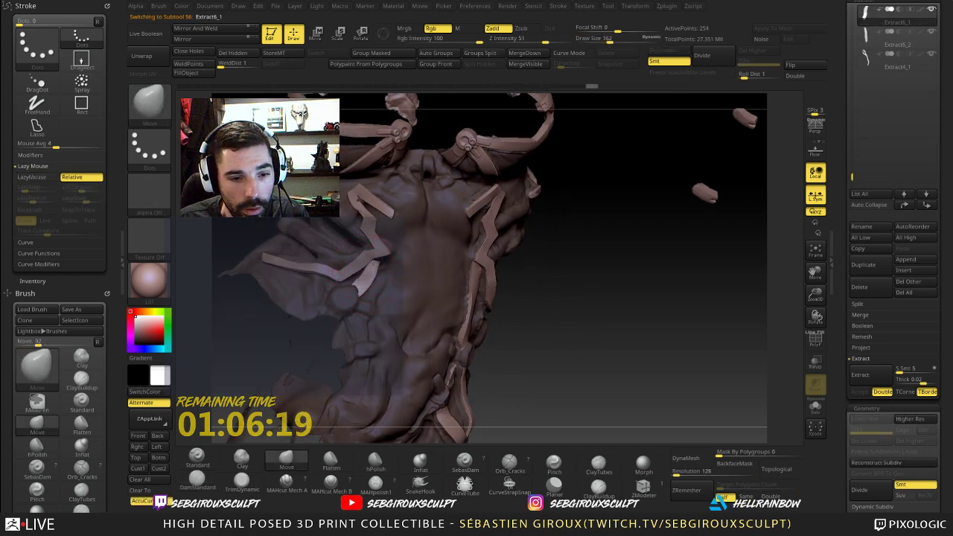
right_click_drag(360, 286, 378, 260)
left_click_drag(619, 318, 576, 313, "alt")
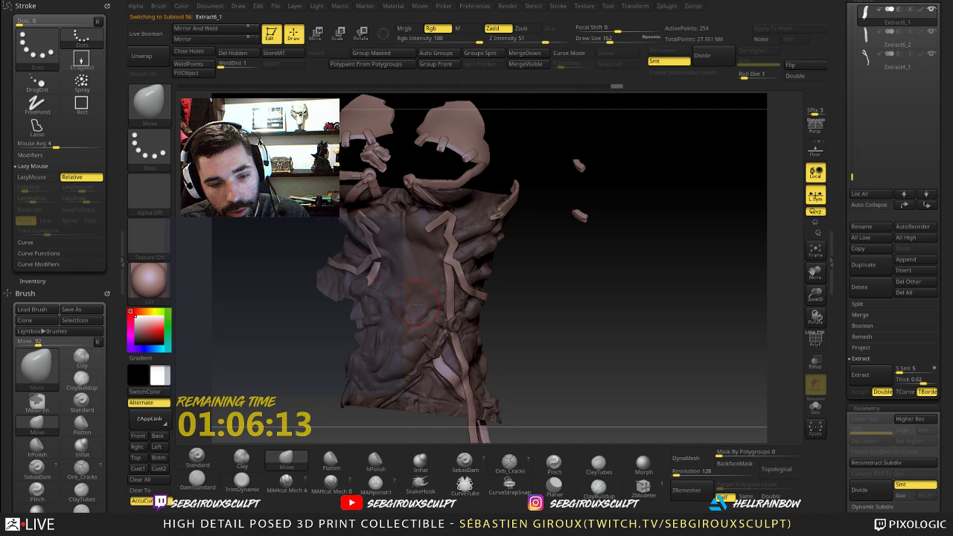
- Select the torso and carve creases into its central surface with the DamStandard brush at draw size 96
key("b")
key("d")
key("s")
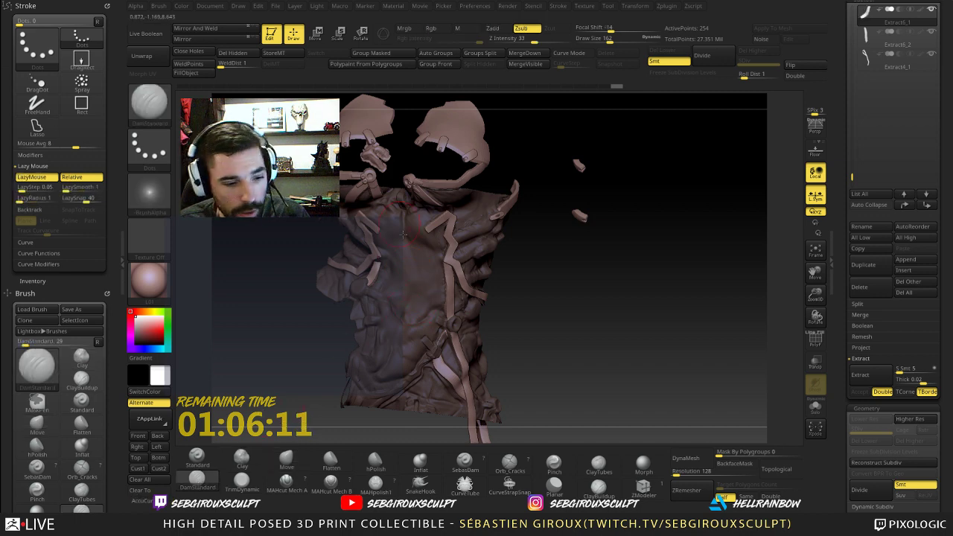
key("space")
left_click_drag(407, 224, 402, 216)
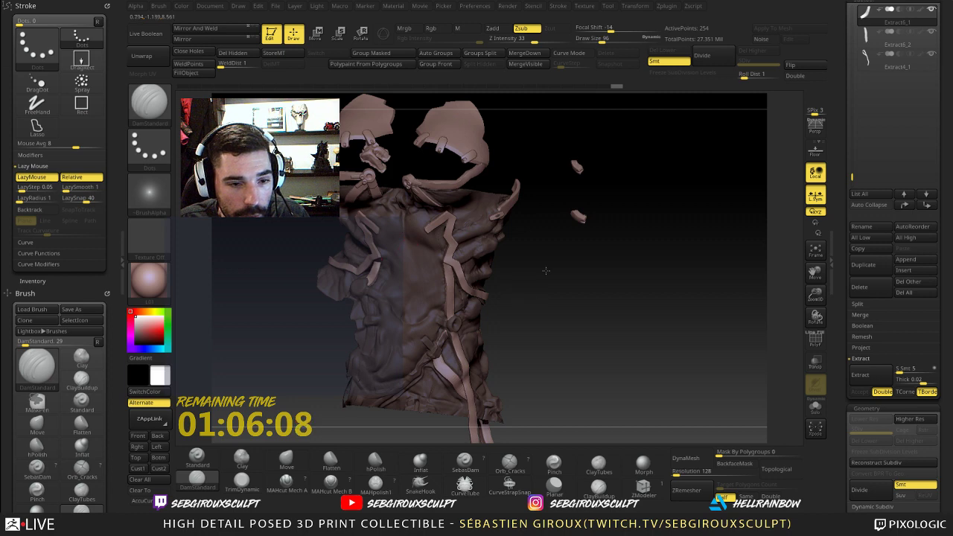
left_click_drag(544, 270, 611, 256)
left_click(419, 276, "alt")
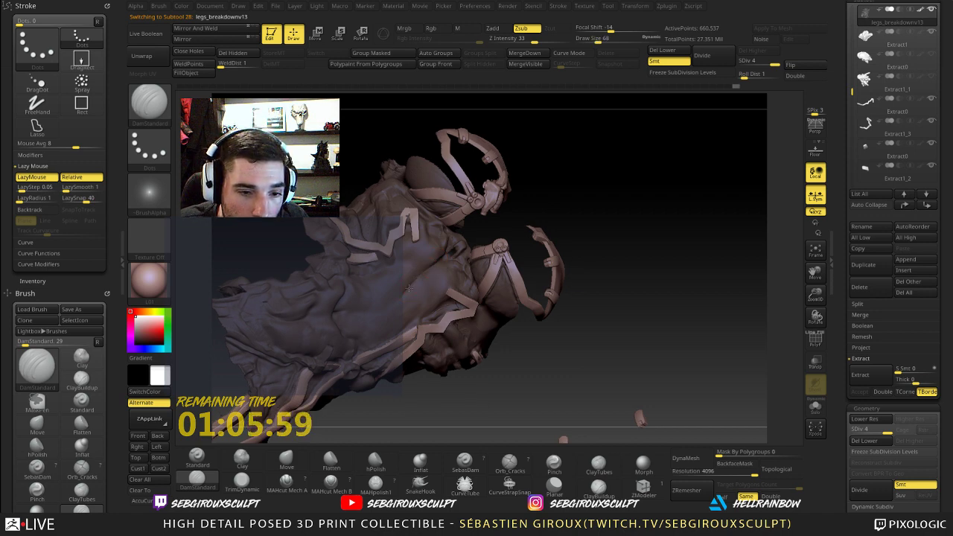
left_click_drag(408, 288, 425, 273)
mouse_move(370, 311)
left_mouse_down()
mouse_move(336, 311)
mouse_move(373, 312)
left_mouse_up()
- Smooth the carved torso creases and deepen them with the DamStandard brush at draw size 68
key("shift")
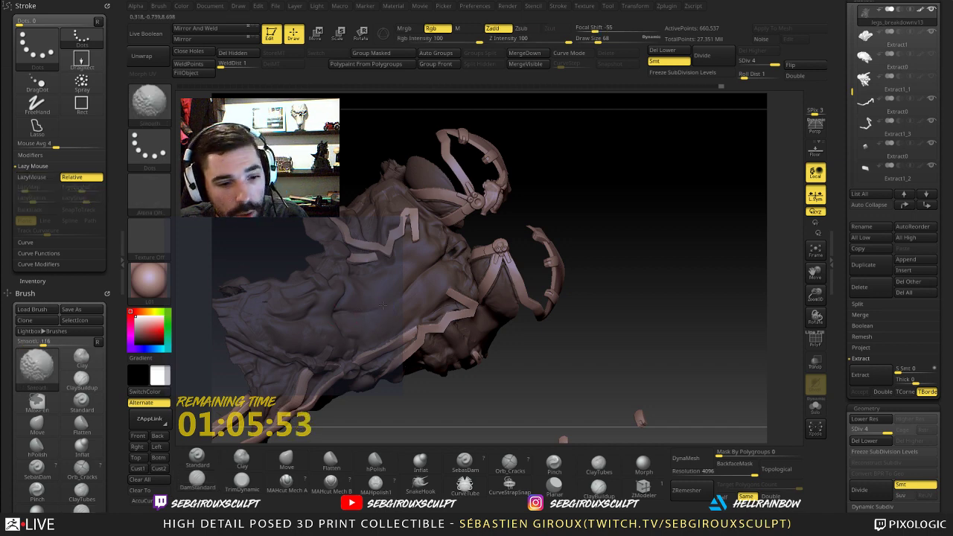
left_click_drag(562, 344, 517, 342)
mouse_move(373, 309)
left_mouse_down("shift")
mouse_move(395, 303)
mouse_move(365, 313)
mouse_move(402, 296)
mouse_move(421, 274)
left_mouse_up("shift")
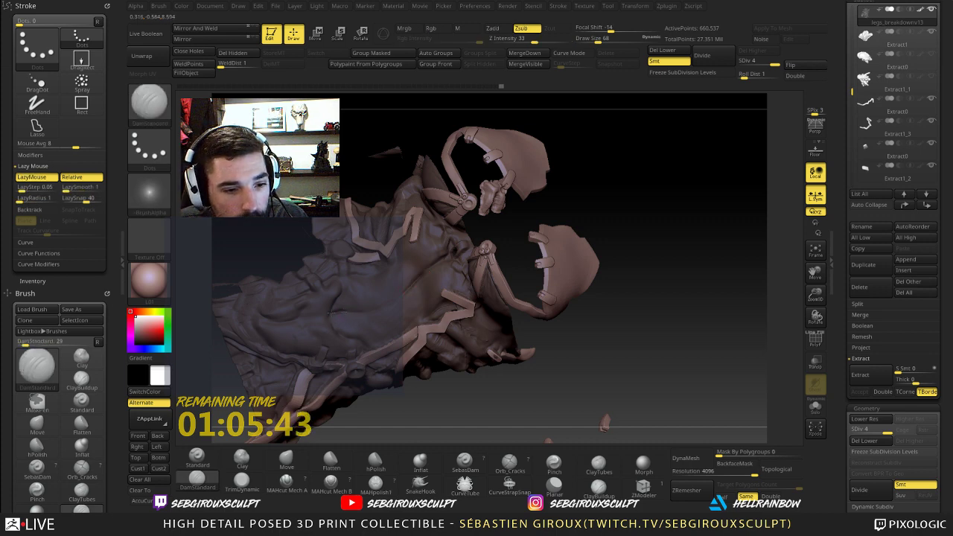
key("ctrl+shift+z")
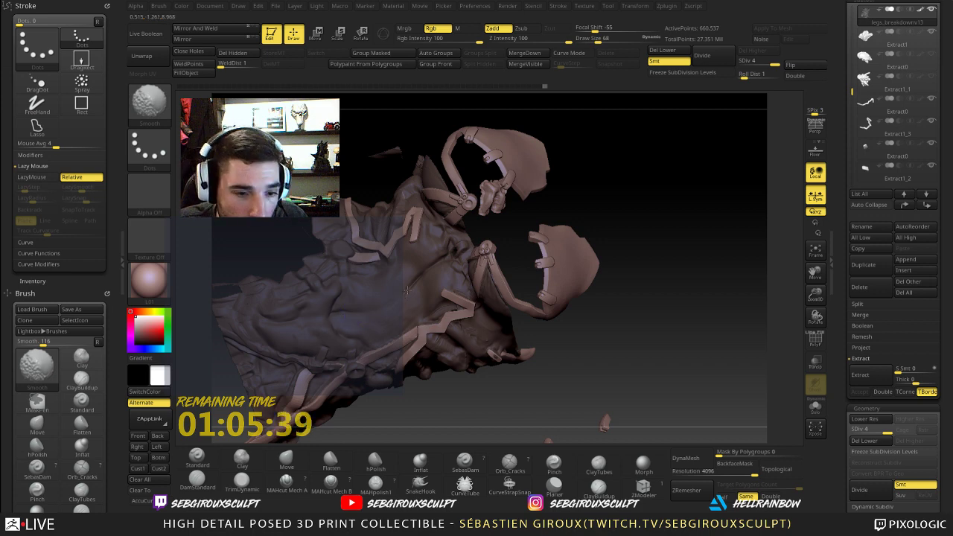
- Carve folds between the straps and across the lower torso with the DamStandard brush at draw size 68
mouse_move(555, 341)
left_mouse_down()
mouse_move(626, 314)
mouse_move(611, 362)
mouse_move(658, 348)
mouse_move(490, 335)
mouse_move(451, 320)
left_mouse_up()
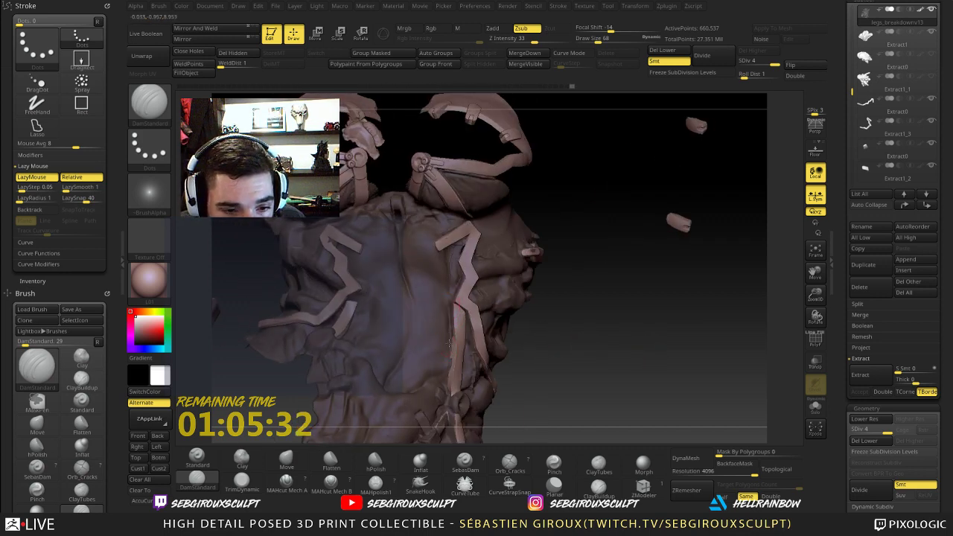
right_click_drag(447, 372, 436, 375)
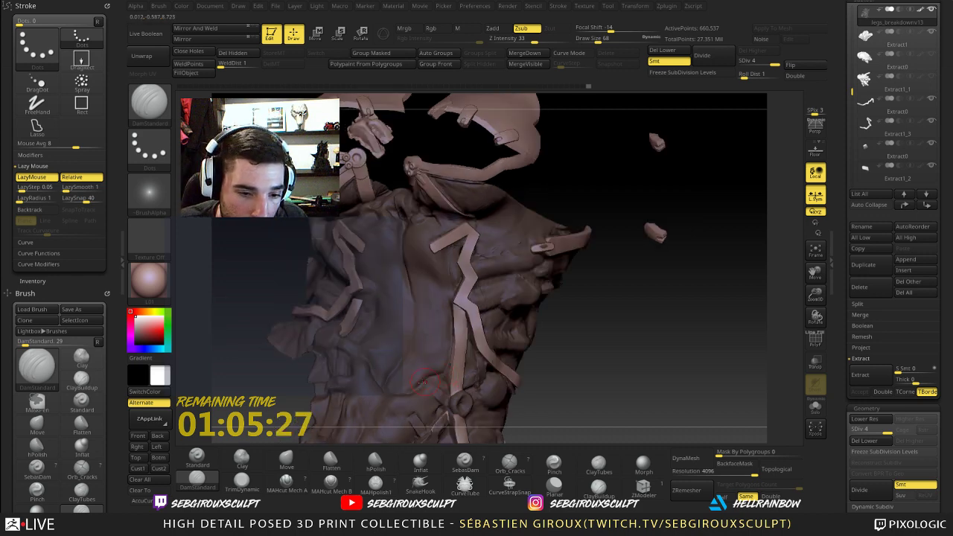
right_click_drag(403, 392, 399, 392)
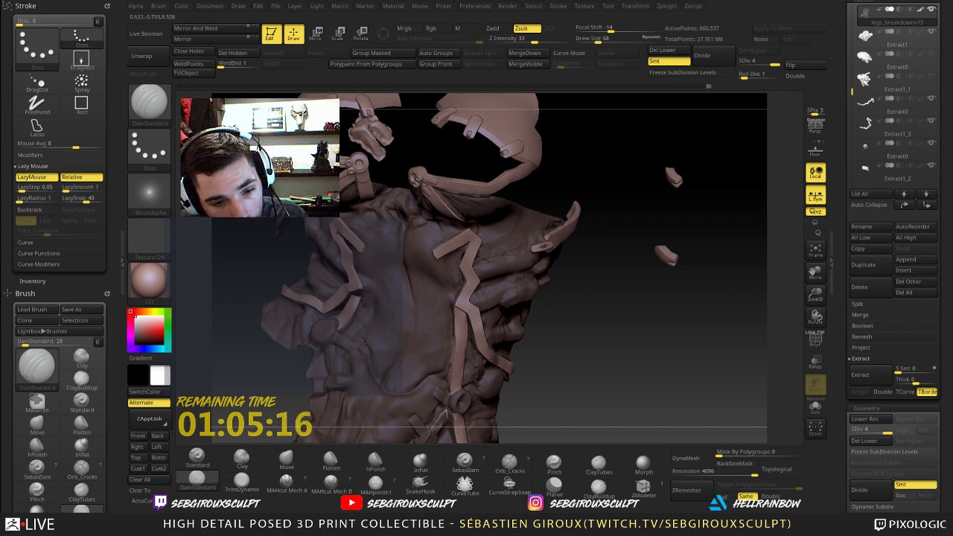
- Build up the torso folds between the straps with the Clay brush at draw size 68, and return to DamStandard for creasing
key("b")
key("c")
key("l")
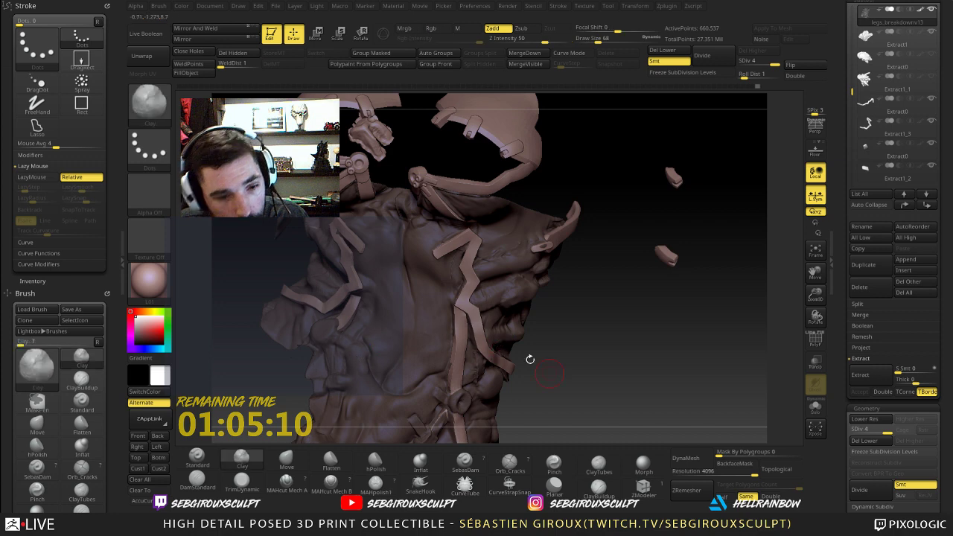
mouse_move(529, 357)
left_mouse_down()
mouse_move(589, 396)
mouse_move(575, 389)
left_mouse_up()
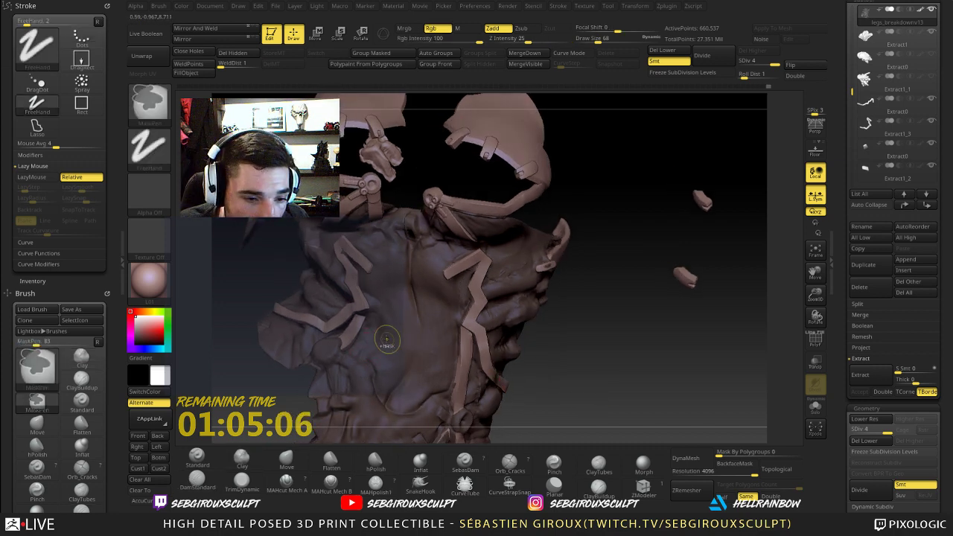
left_click(196, 479)
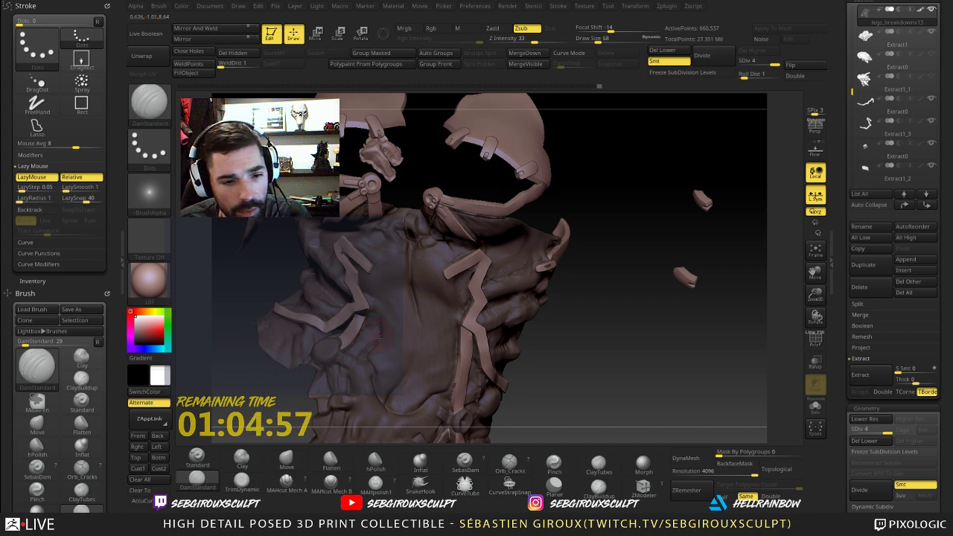
- Carve creases down the central torso between the straps with the DamStandard brush at draw size 68
left_click_drag(555, 369, 554, 407, "alt")
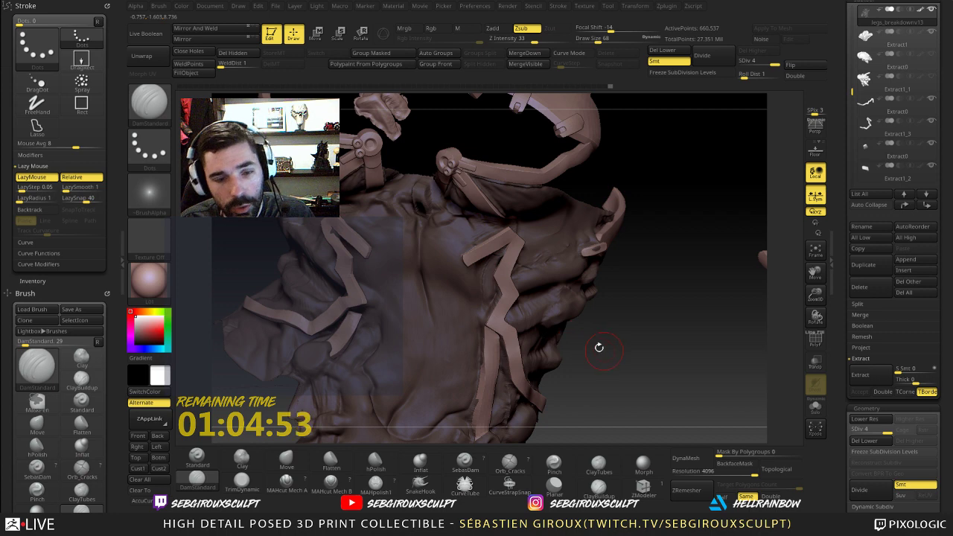
mouse_move(614, 374)
left_mouse_down()
mouse_move(555, 368)
mouse_move(585, 382)
left_mouse_up()
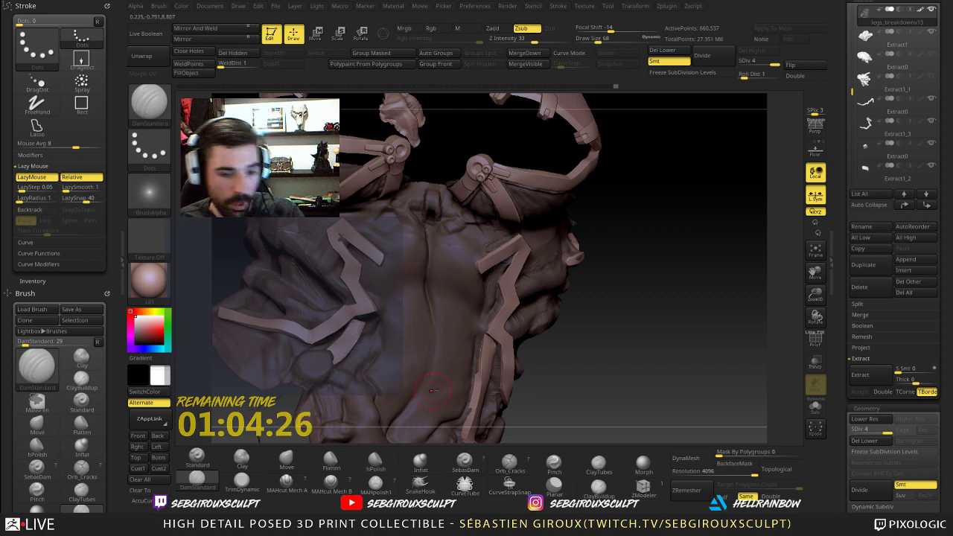
left_click_drag(582, 379, 597, 368)
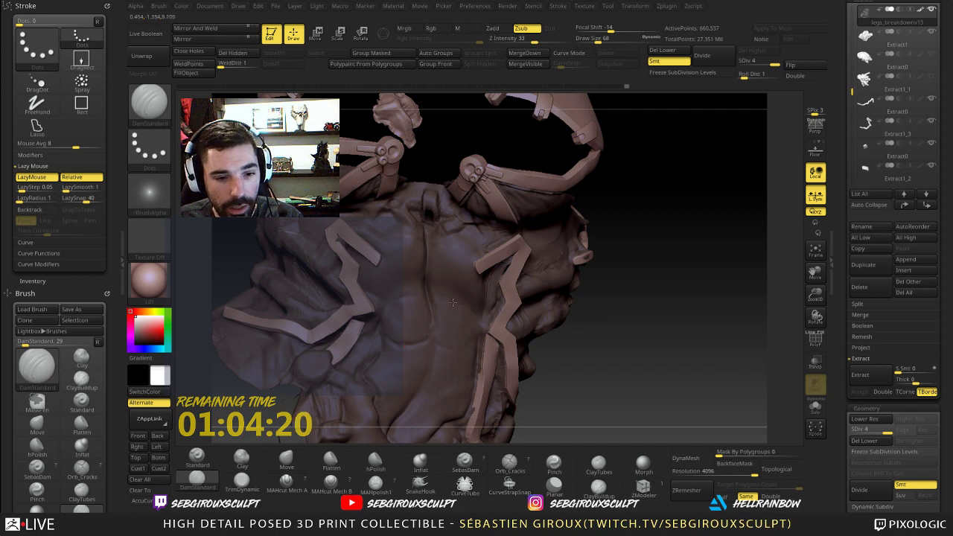
left_click_drag(453, 302, 450, 351)
- Swell the folds of the central torso with the Inflat brush at draw size 92 and smooth the surface between them
key("ctrl")
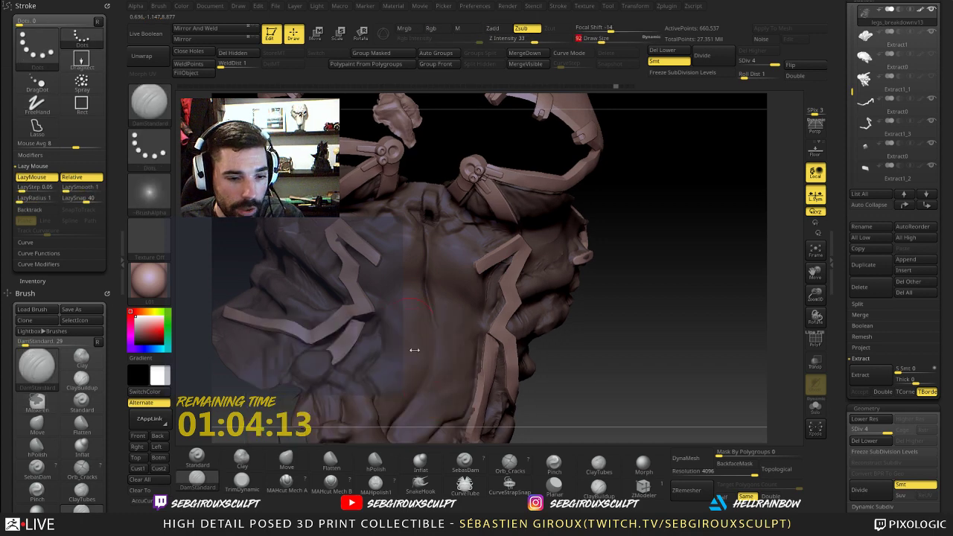
left_click(420, 462)
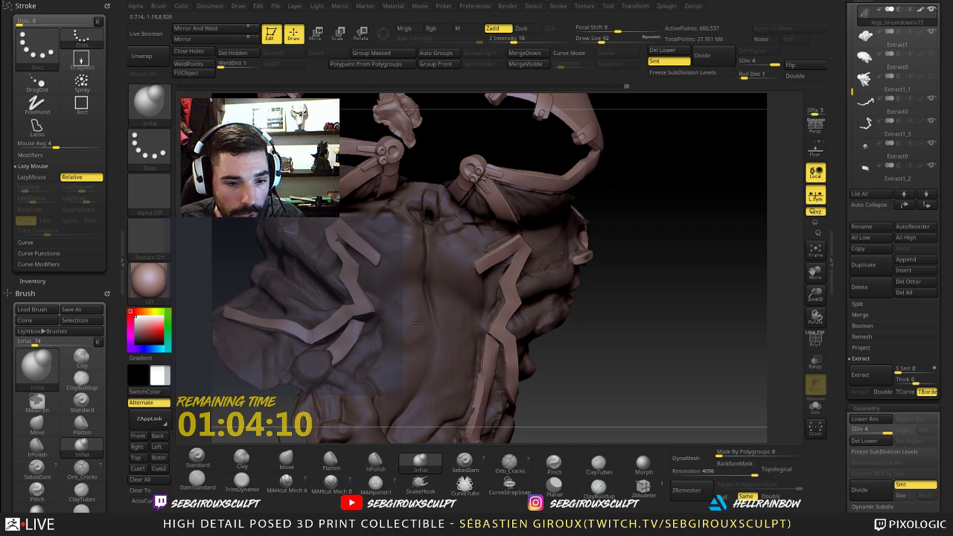
key("shift")
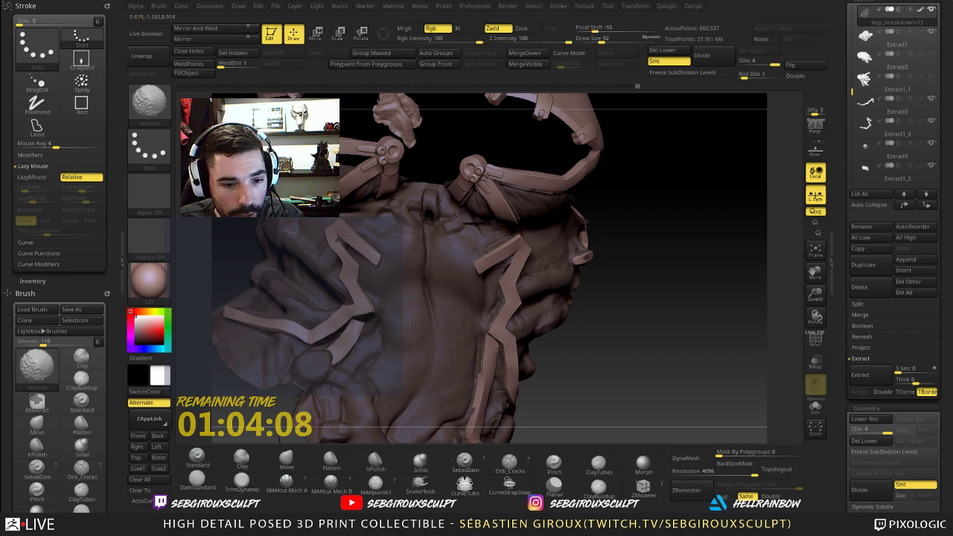
left_click_drag(410, 322, 406, 351, "shift")
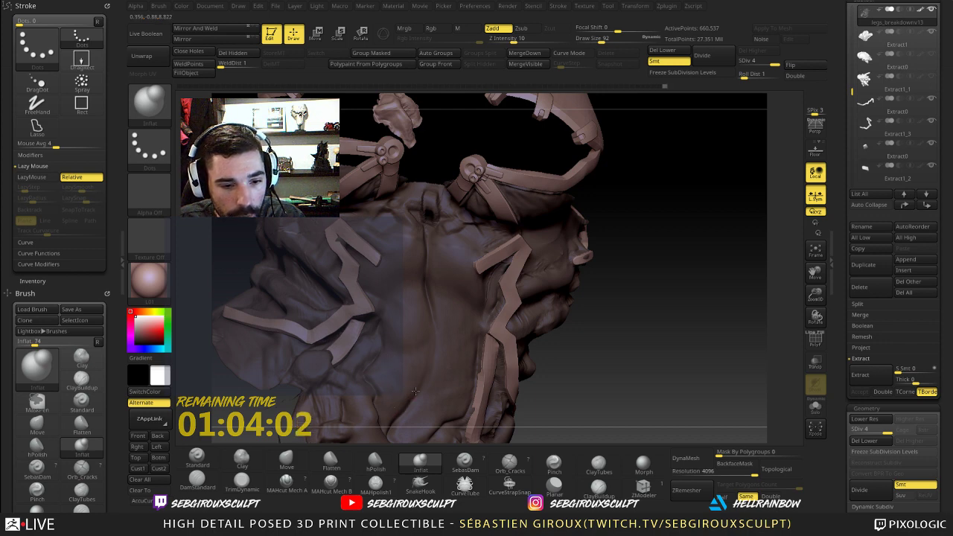
mouse_move(542, 383)
left_mouse_down()
mouse_move(614, 417)
mouse_move(449, 350)
left_mouse_up()
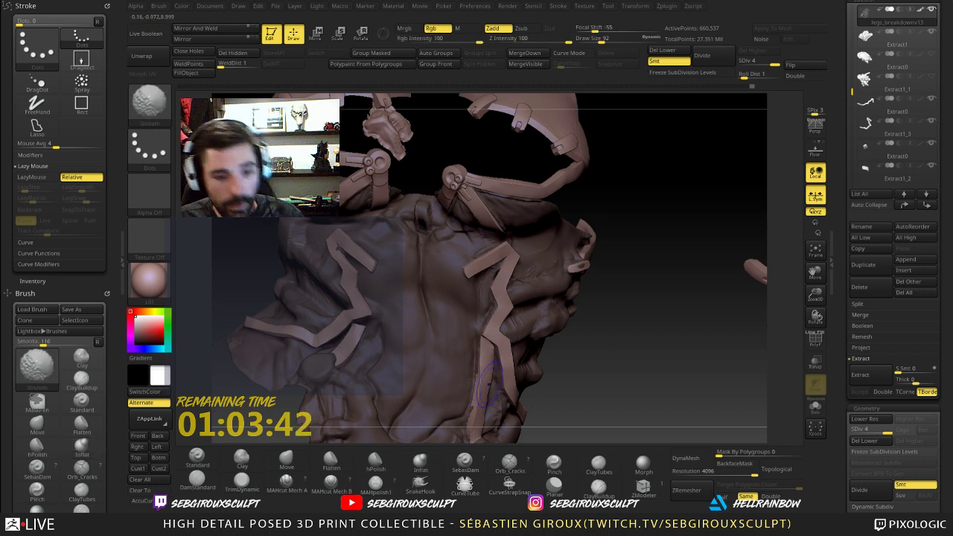
mouse_move(555, 367)
left_mouse_down()
mouse_move(617, 334)
mouse_move(651, 365)
mouse_move(647, 347)
left_mouse_up()
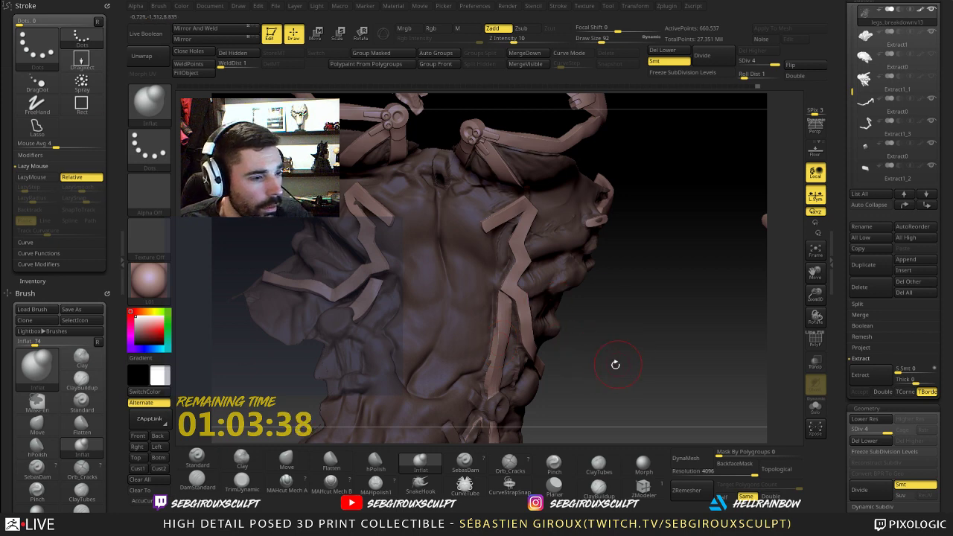
left_click_drag(617, 342, 592, 338)
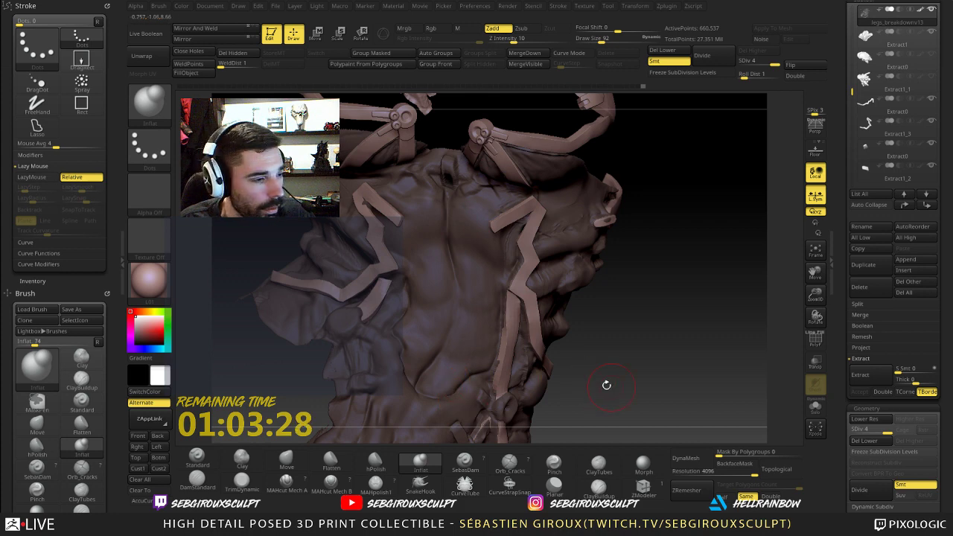
left_click_drag(606, 384, 620, 352)
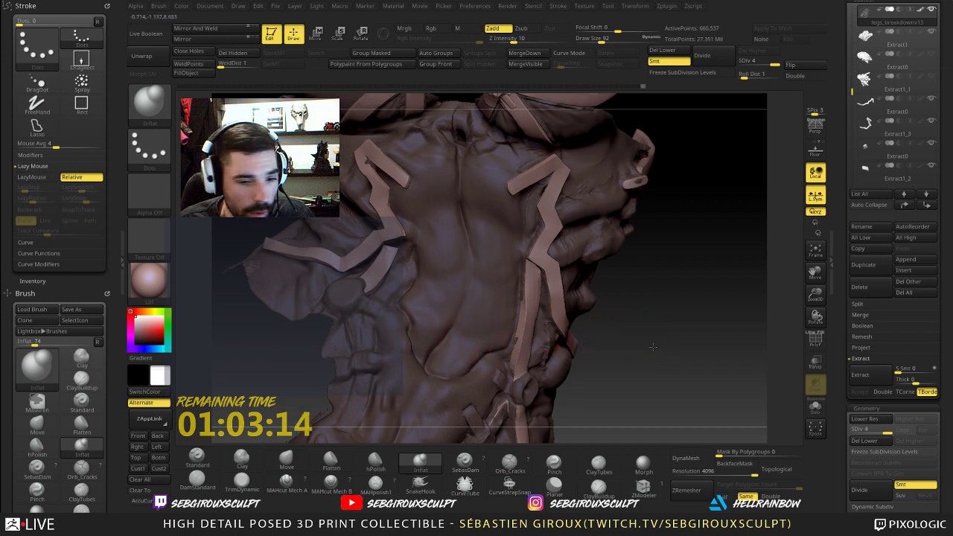
right_click_drag(459, 329, 483, 353, "alt")
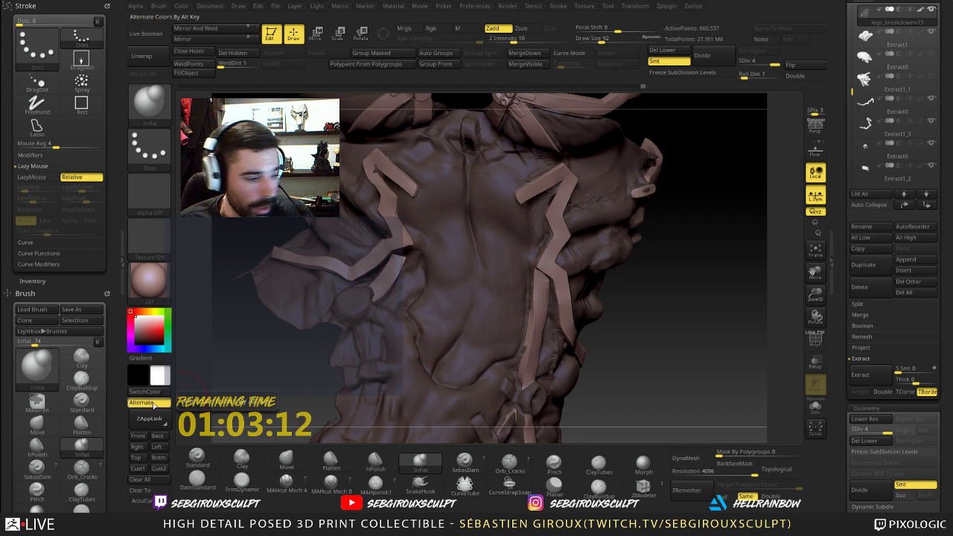
left_click(149, 403)
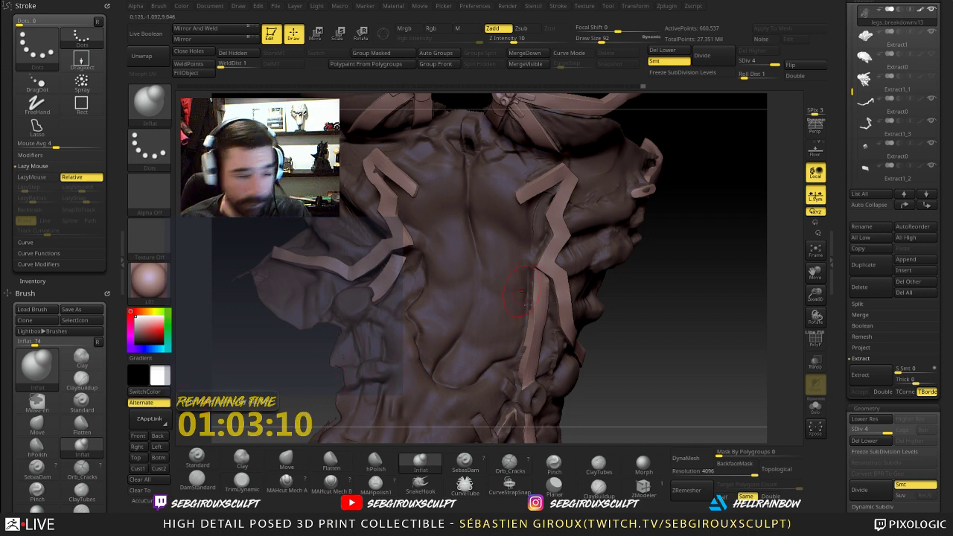
- Carve creases across the lower central torso with the DamStandard brush at draw size 92 and smooth their edges
left_click(197, 479)
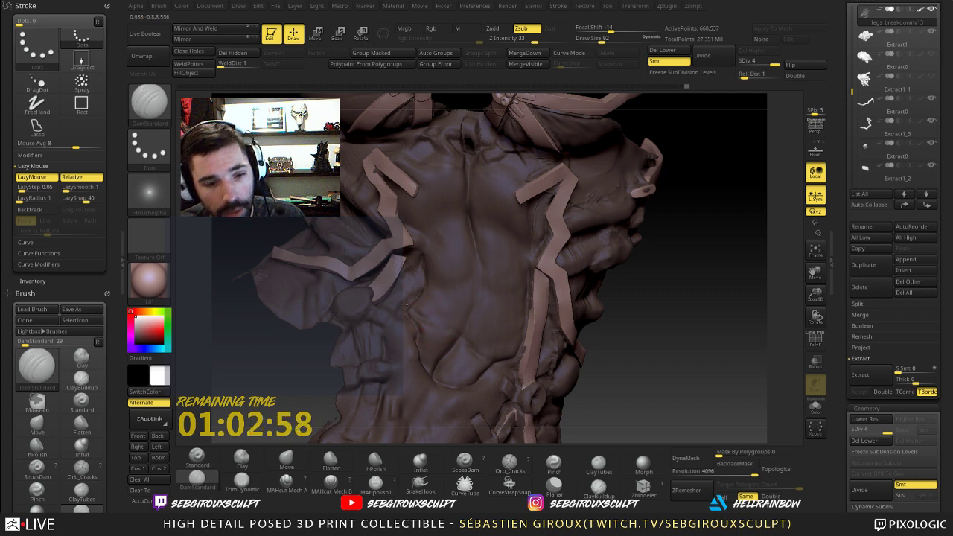
left_click_drag(624, 387, 495, 276)
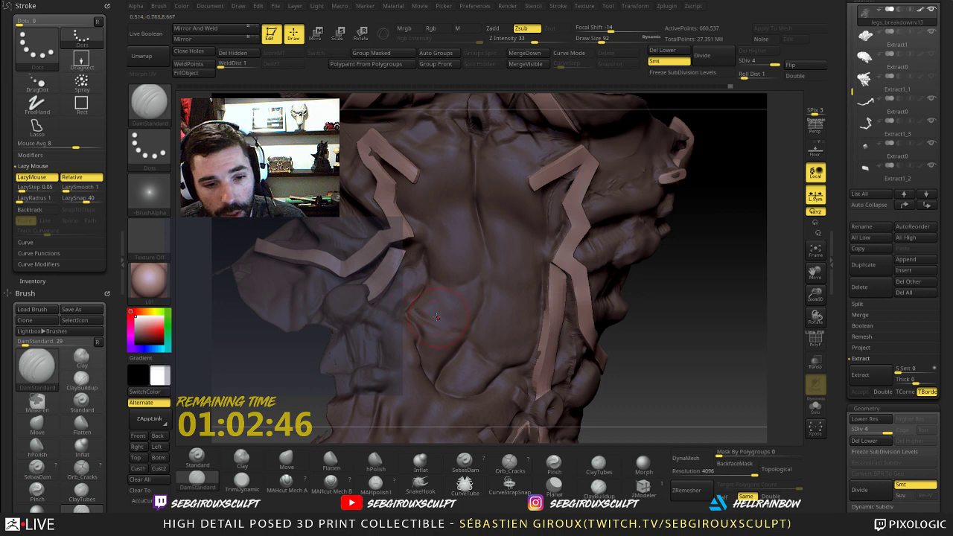
right_click_drag(437, 317, 491, 287)
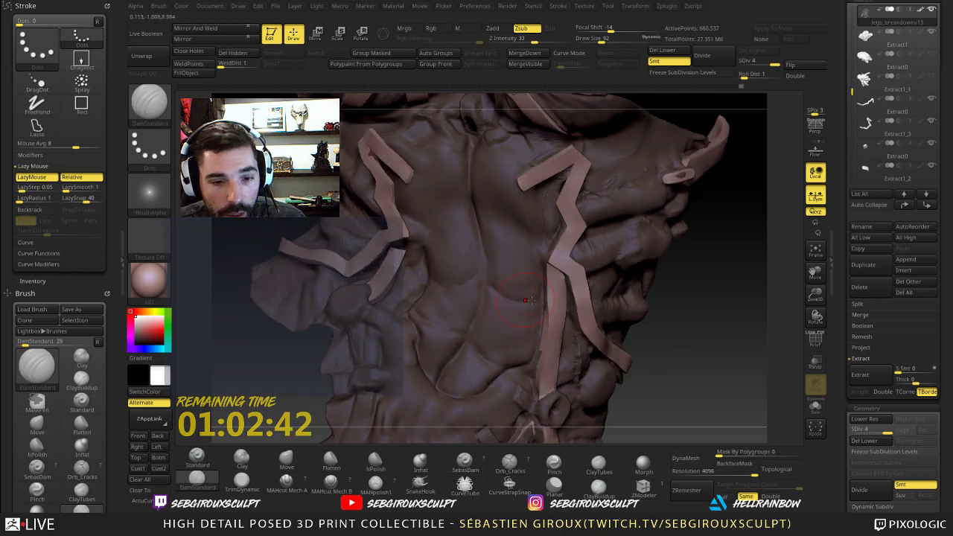
key("shift")
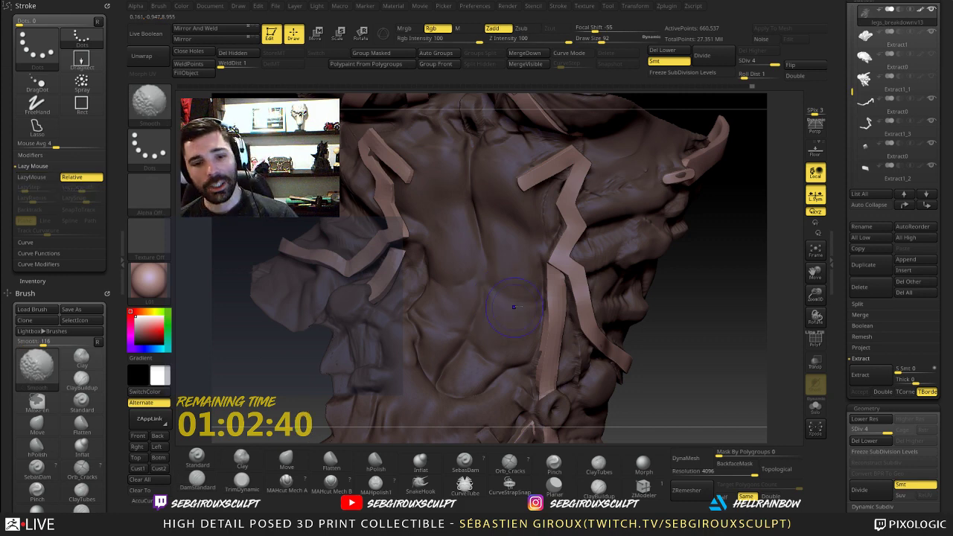
left_click_drag(492, 355, 526, 317, "shift")
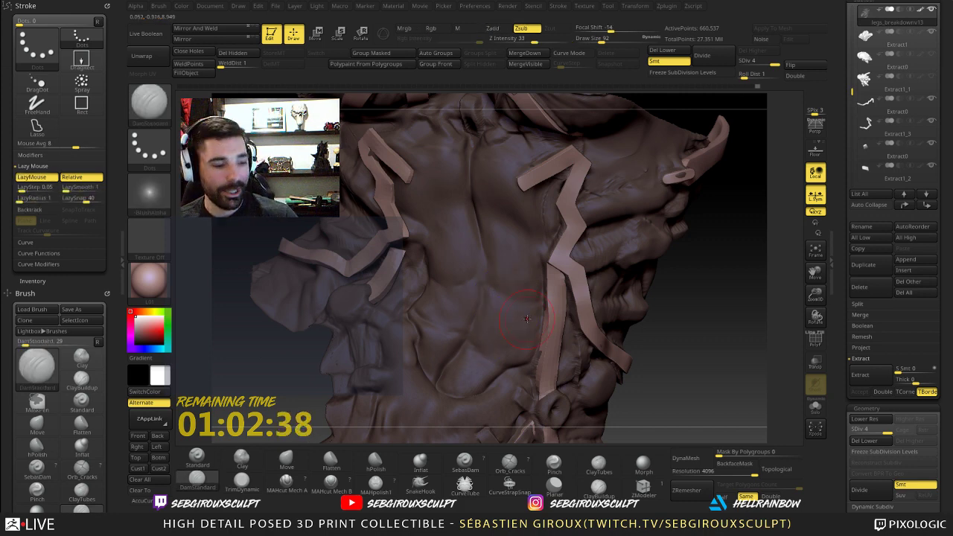
left_click_drag(452, 329, 436, 338, "shift")
mouse_move(661, 377)
left_mouse_down("alt")
mouse_move(638, 342)
mouse_move(616, 352)
mouse_move(616, 334)
mouse_move(642, 412)
mouse_move(614, 402)
left_mouse_up("alt")
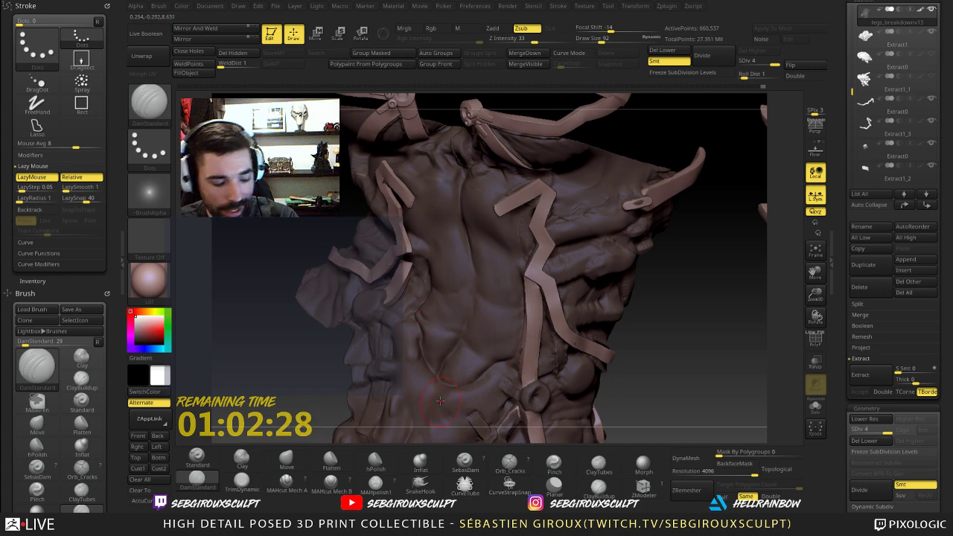
- Inflate the folds along the torso's centre line with the Inflat brush at draw size 92
left_click(420, 462)
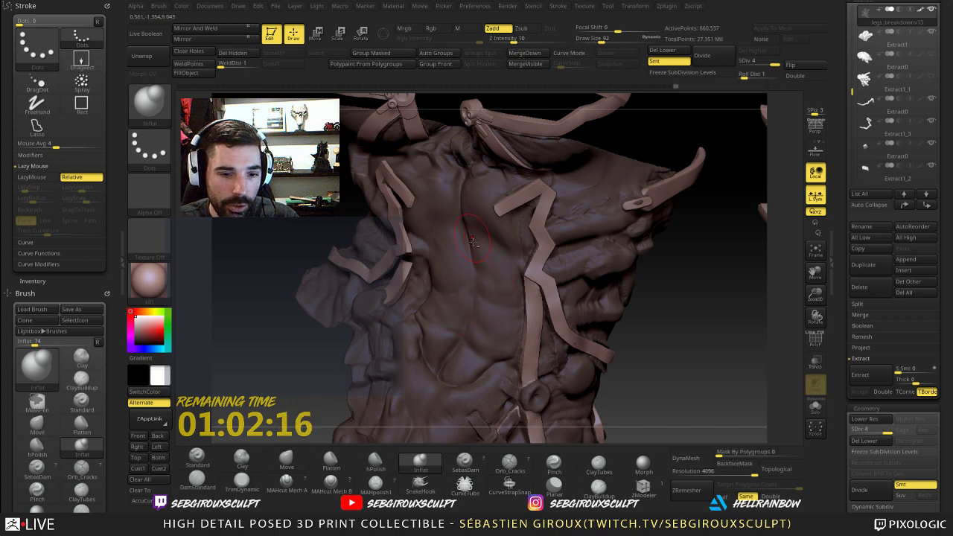
mouse_move(658, 305)
left_mouse_down()
mouse_move(665, 317)
mouse_move(558, 331)
left_mouse_up()
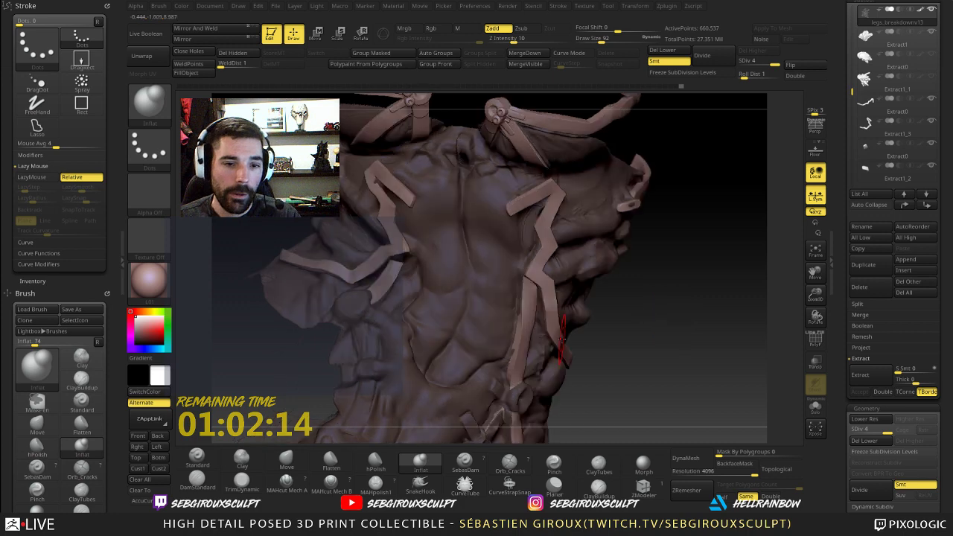
left_click_drag(657, 314, 656, 339, "alt")
- Build up the upper torso beside the zigzag strap with the ClayTubes brush at draw size 82
key("b")
key("c")
key("t")
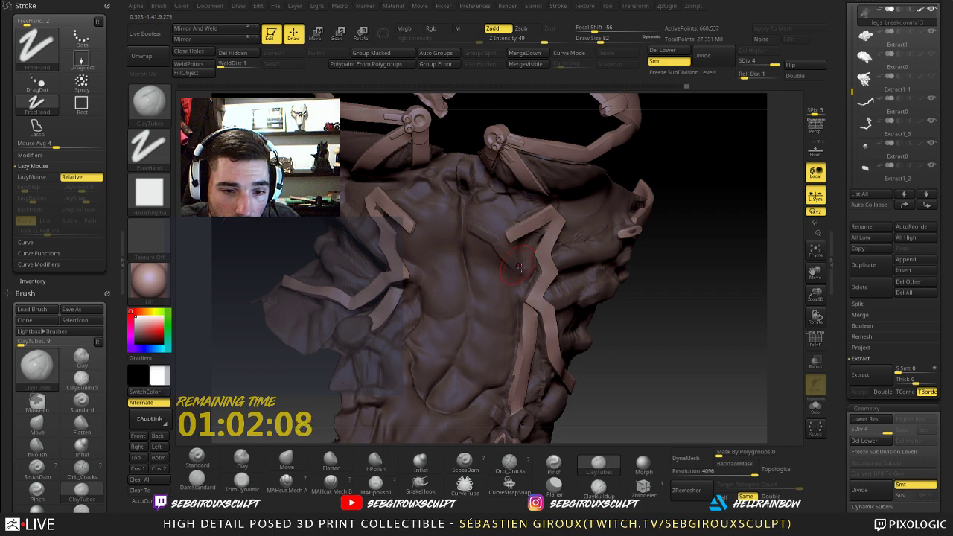
left_click_drag(672, 285, 596, 274)
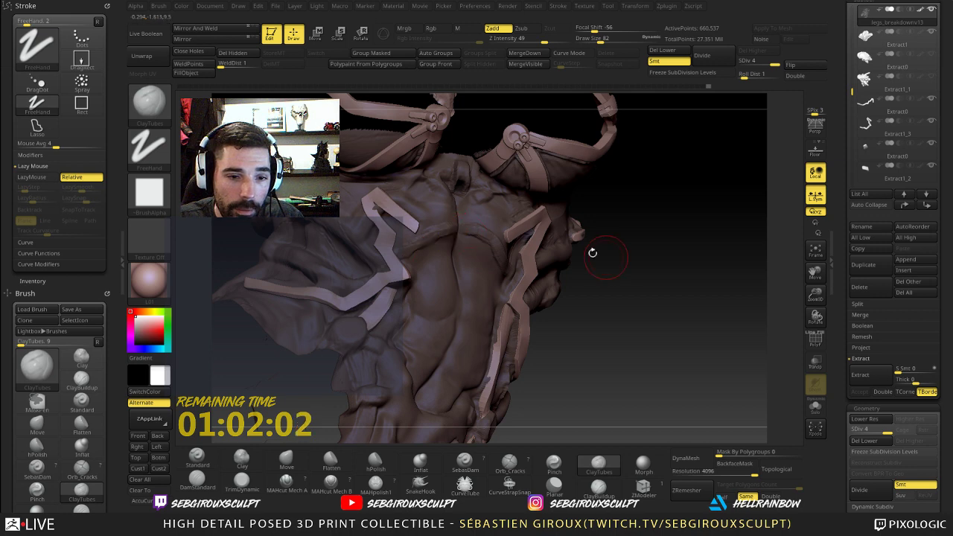
left_click_drag(591, 251, 445, 234)
- Fill out the upper central torso with the Clay brush at draw size 82 and smooth the added volume
key("shift")
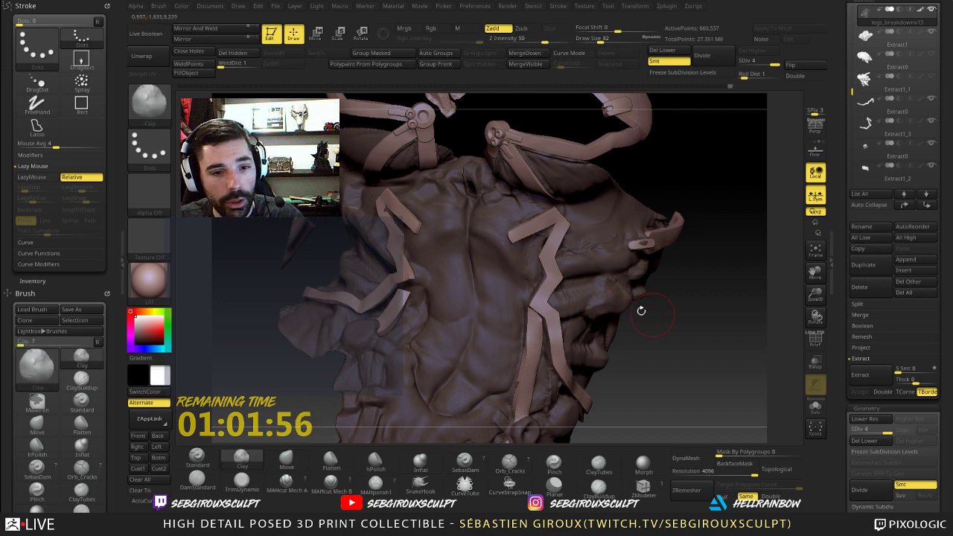
left_click_drag(640, 311, 630, 268, "alt")
mouse_move(630, 268)
left_mouse_down()
mouse_move(668, 281)
mouse_move(655, 358)
left_mouse_up()
left_click_drag(473, 240, 467, 242, "shift")
left_click_drag(666, 302, 595, 297)
left_click_drag(700, 309, 695, 294)
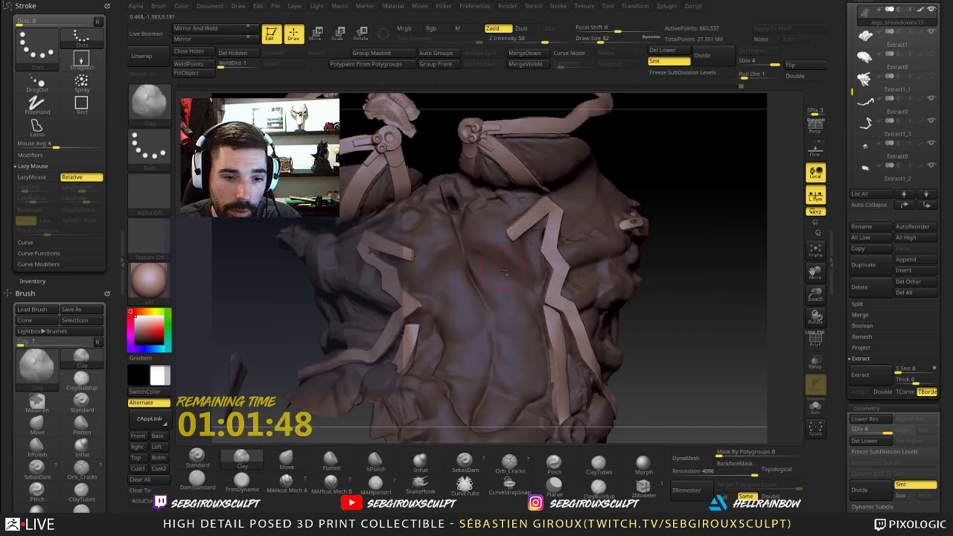
key("shift")
mouse_move(667, 314)
left_mouse_down("alt")
mouse_move(675, 342)
mouse_move(668, 313)
left_mouse_up("alt")
- Set the Clay brush's draw size to 78 and shape the folds beside the central crease of the upper torso
key("space")
left_click_drag(516, 269, 513, 268)
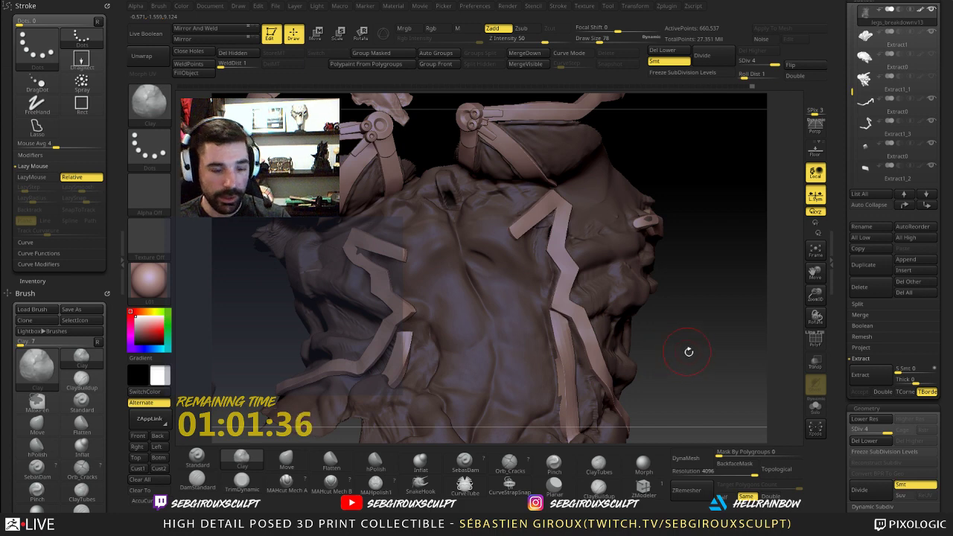
key("ctrl")
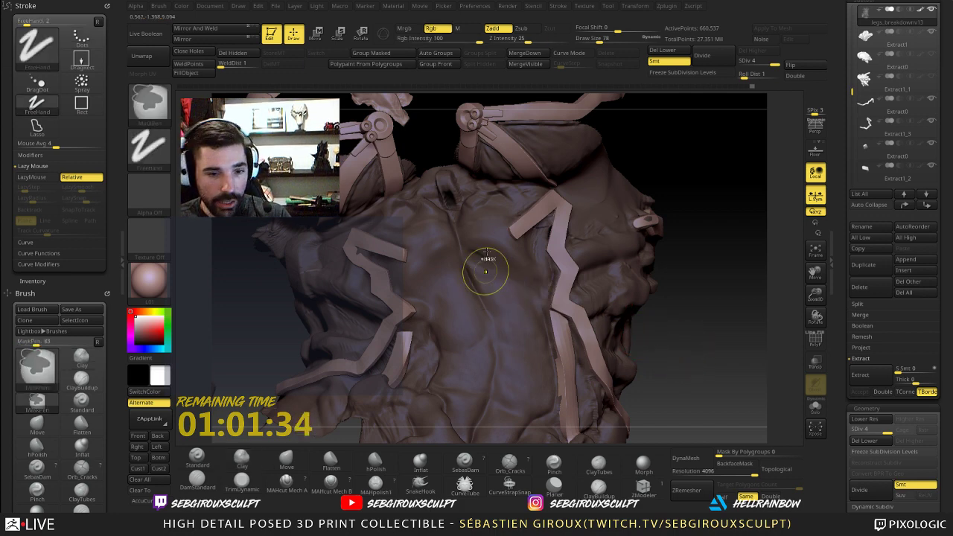
key("ctrl")
key("ctrl")
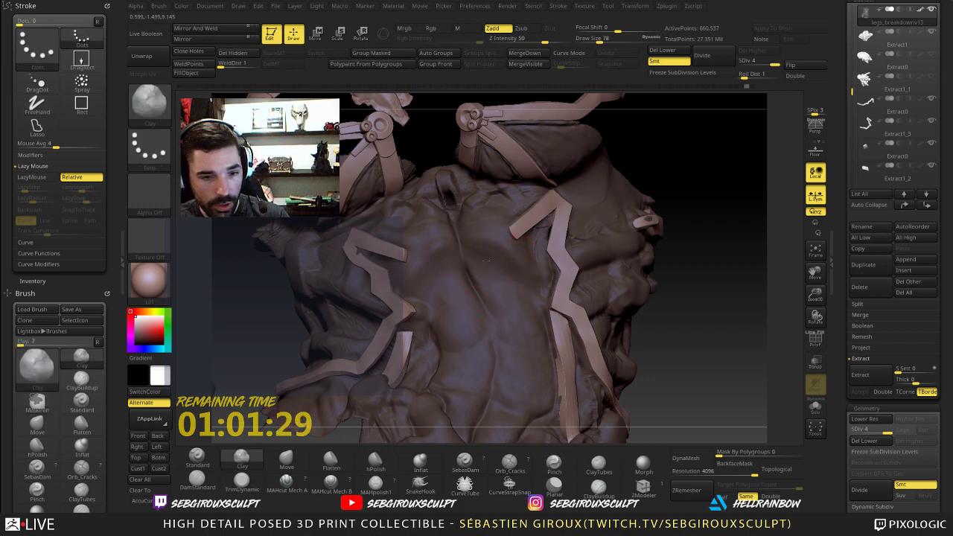
- Reduce the Clay brush's draw size to 42 and refine the small folds around the upper central crease
key("space")
left_click_drag(480, 259, 475, 259)
right_click_drag(617, 249, 473, 256)
key("space")
left_click_drag(474, 257, 471, 256)
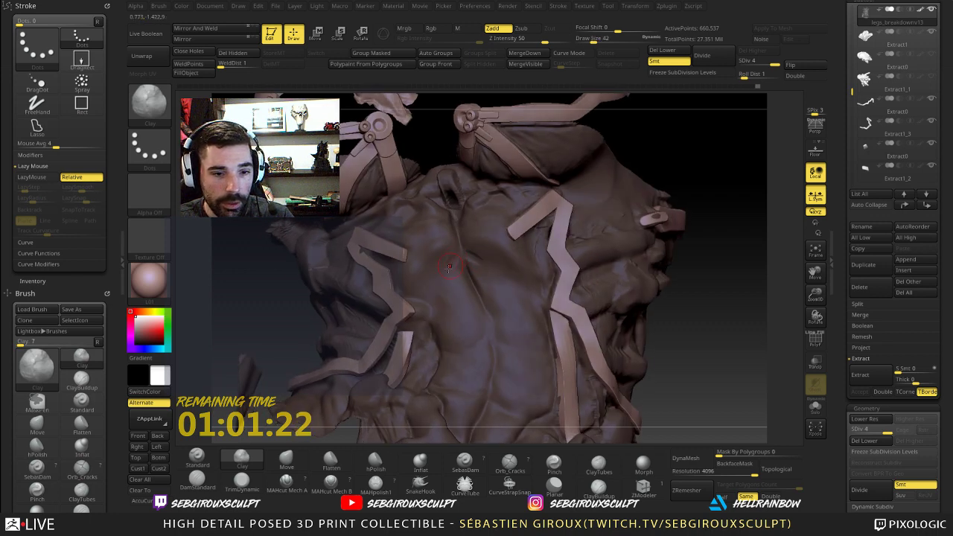
left_click_drag(681, 280, 666, 357, "alt")
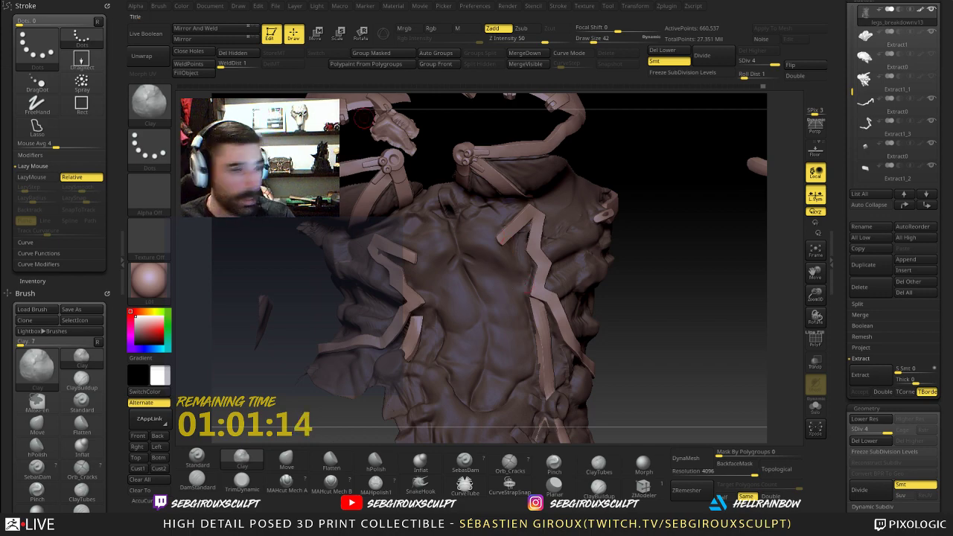
- Switch to the reference image board in the Windows photo viewer and examine the armoured figure's torso suit, straps and buckles
left_click_drag(0, 63, 389, 22)
left_click_drag(402, 126, 440, 275)
scroll(440, 276, "down", 8)
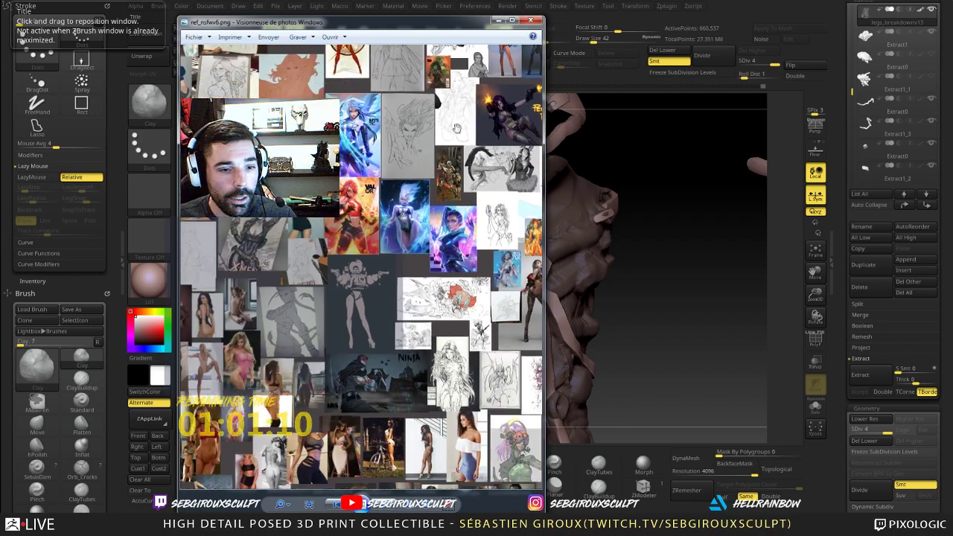
scroll(293, 286, "up", 4)
scroll(216, 267, "up", 2)
mouse_move(216, 266)
left_mouse_down()
mouse_move(241, 231)
mouse_move(286, 229)
left_mouse_up()
scroll(249, 224, "up", 4)
scroll(232, 228, "up", 5)
scroll(229, 230, "up", 5)
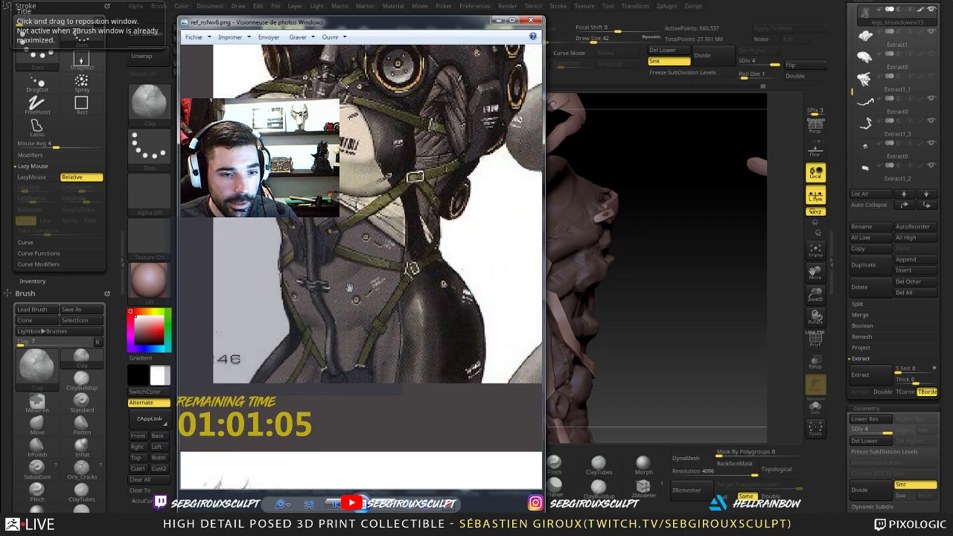
left_click_drag(419, 259, 380, 300)
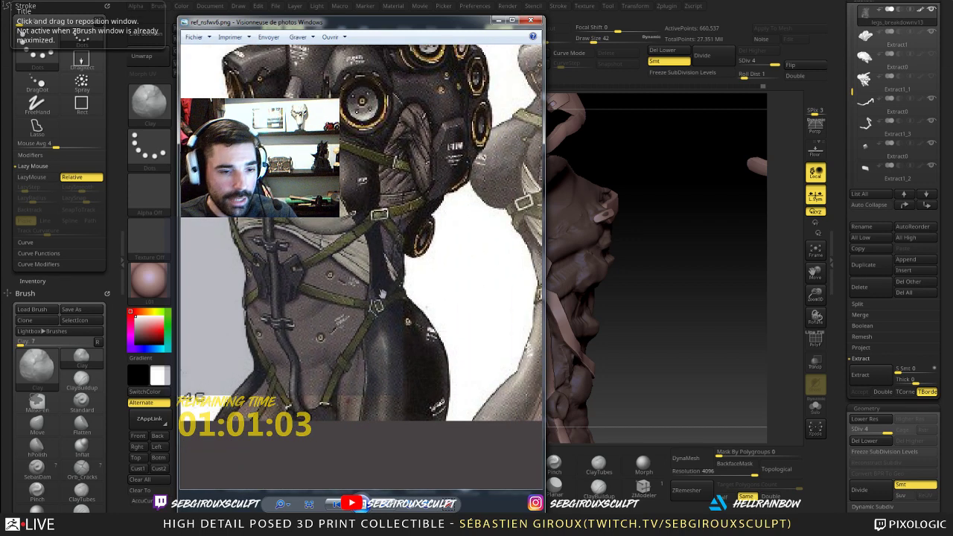
left_click_drag(330, 322, 318, 346)
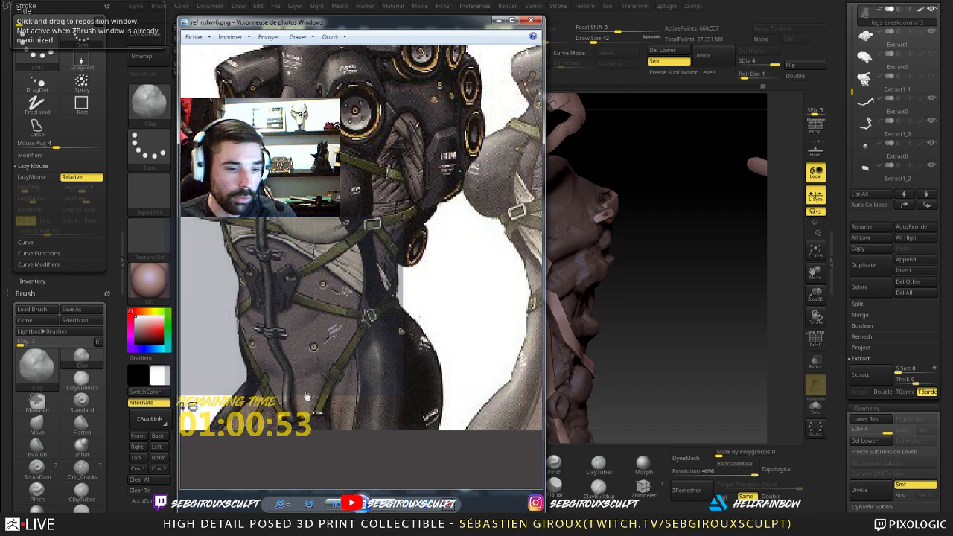
scroll(312, 328, "up", 3)
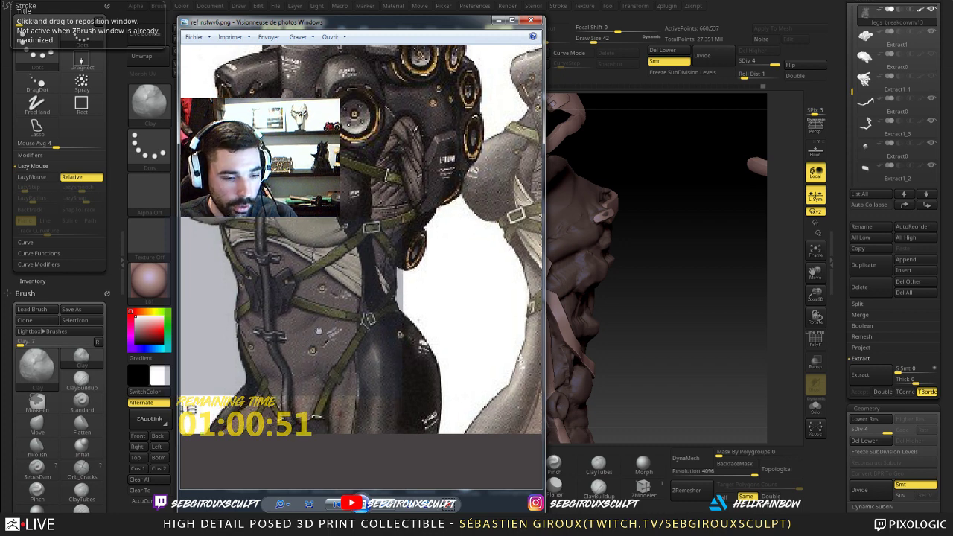
- Examine the armoured figure's waist straps and back view on the reference board, and return to the ZBrush sculpt
left_click_drag(328, 396, 304, 327)
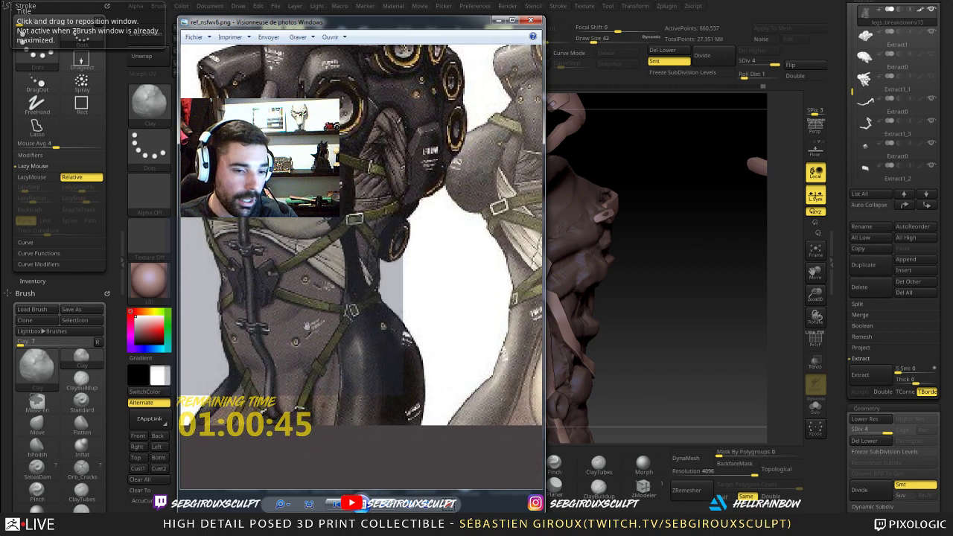
scroll(320, 266, "down", 5)
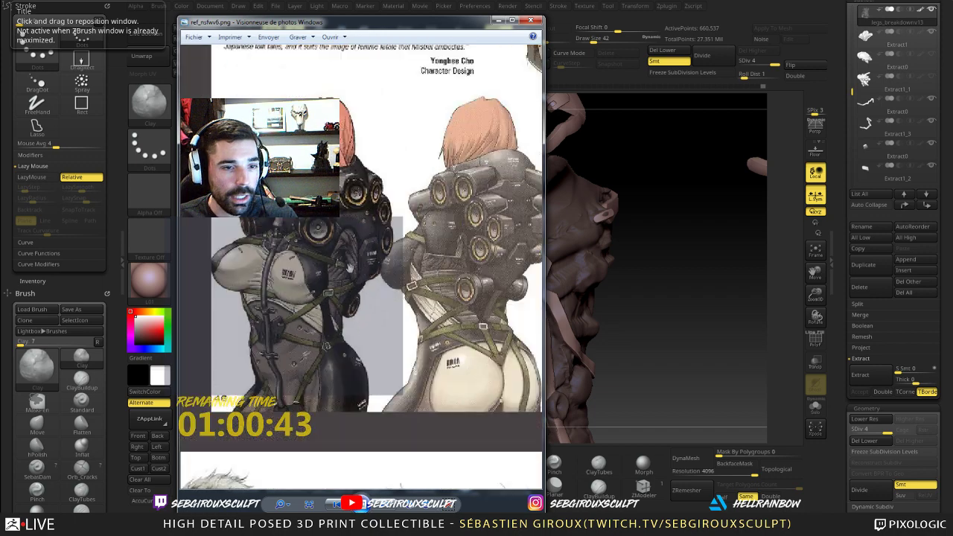
scroll(308, 267, "down", 5)
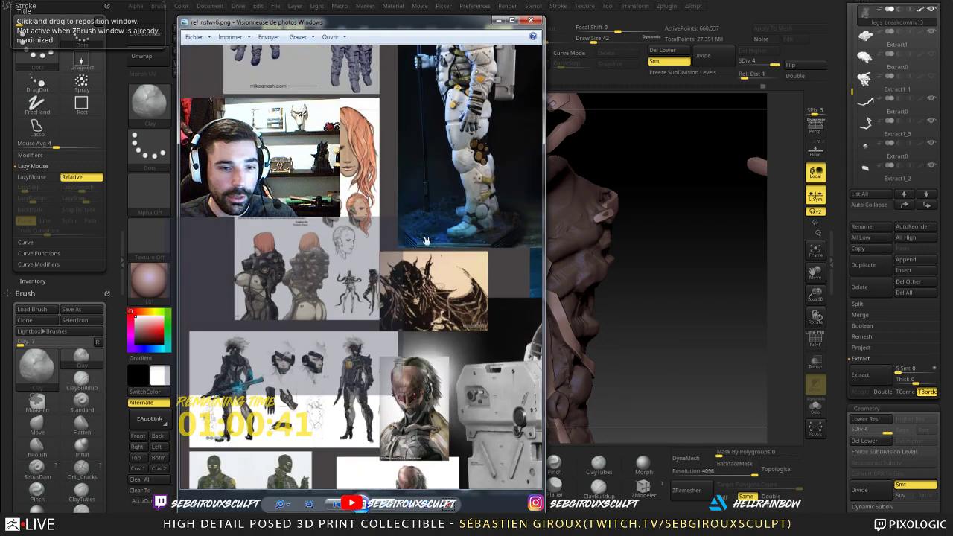
left_click_drag(442, 25, 0, 37)
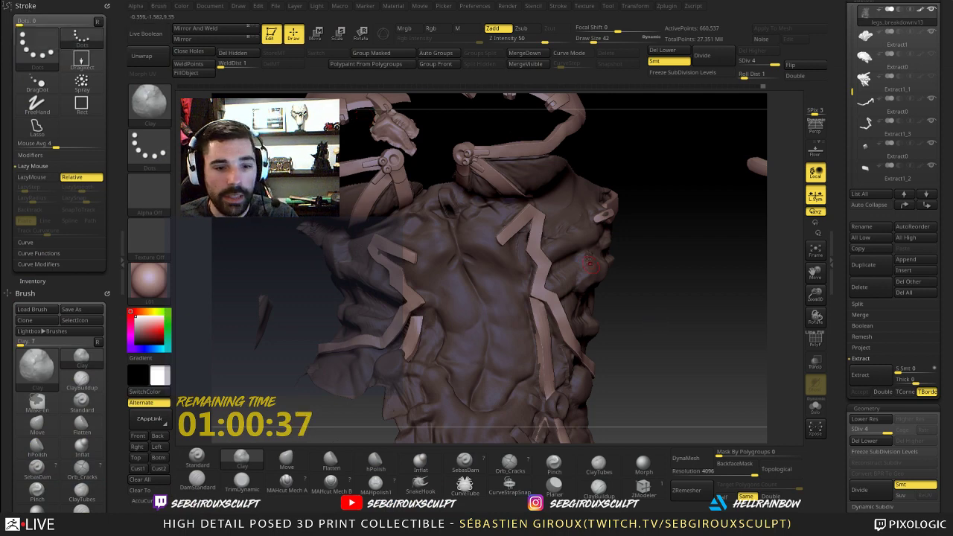
- Set the Clay brush's draw size to 38 and sculpt small mirrored folds across the middle of the torso between the straps
mouse_move(670, 306)
left_mouse_down("alt")
mouse_move(707, 354)
mouse_move(708, 336)
left_mouse_up("alt")
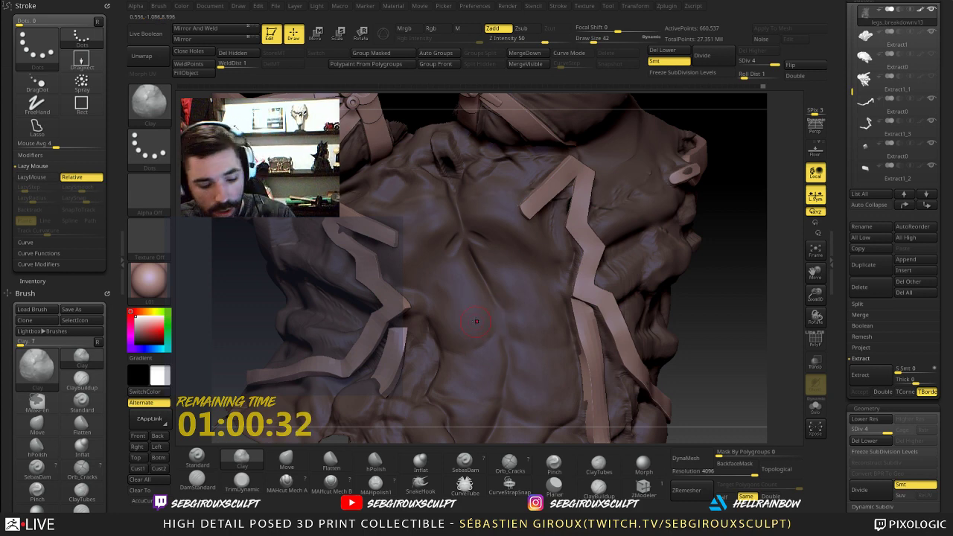
key("b")
key("c")
key("t")
key("space")
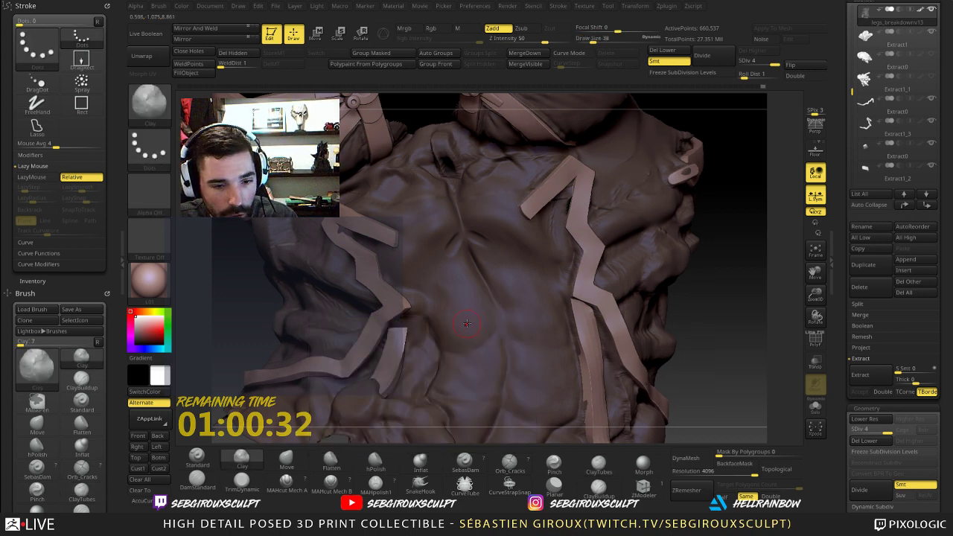
key("b")
key("c")
key("l")
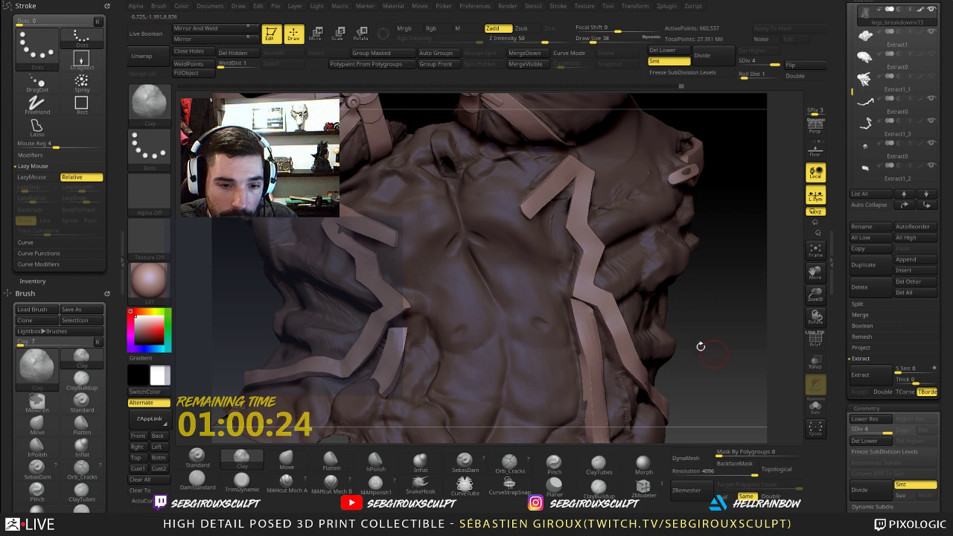
- Reduce the Clay brush's draw size to 29 and refine the fine folds around the central crease of the upper torso
mouse_move(700, 344)
left_mouse_down("alt")
mouse_move(685, 298)
mouse_move(679, 336)
mouse_move(664, 339)
mouse_move(672, 346)
mouse_move(660, 322)
mouse_move(653, 349)
mouse_move(474, 265)
left_mouse_up("alt")
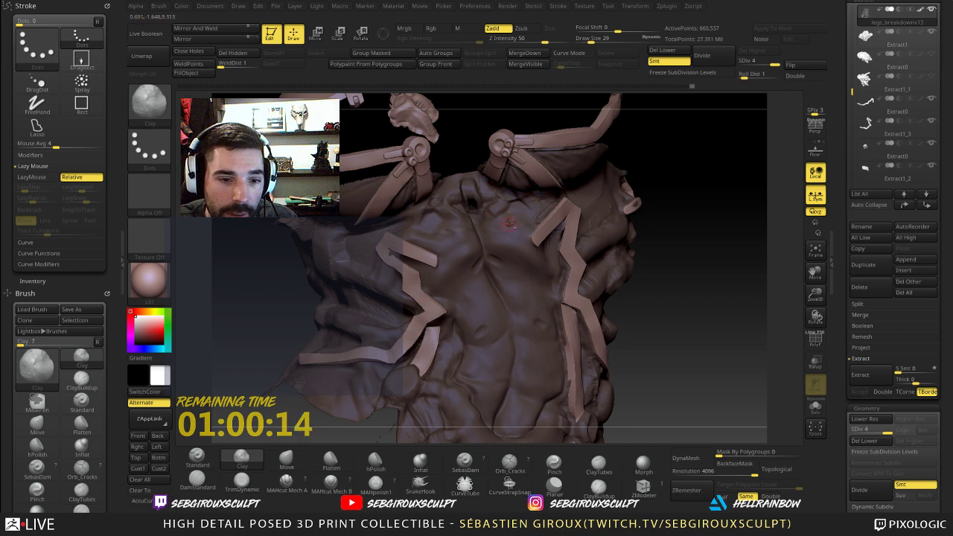
mouse_move(702, 295)
left_mouse_down()
mouse_move(683, 271)
mouse_move(608, 272)
mouse_move(670, 337)
mouse_move(652, 321)
mouse_move(666, 351)
mouse_move(661, 406)
left_mouse_up()
key("f")
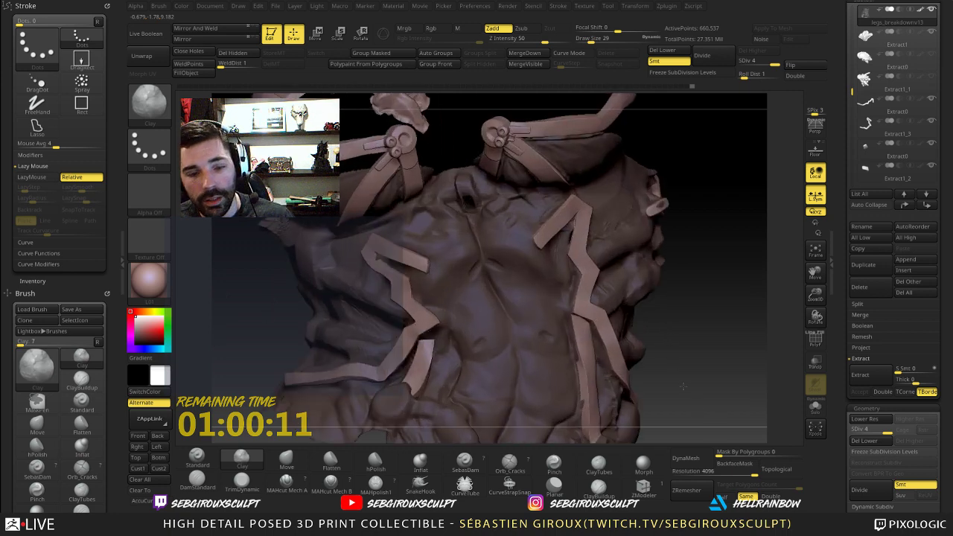
key("ctrl")
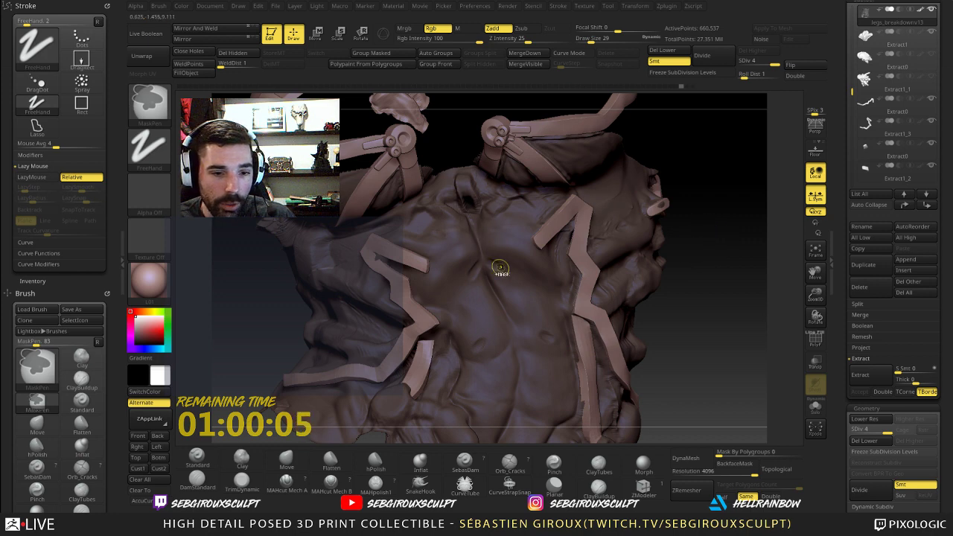
- Define creases with the DamStandard brush and soften the folds beside the zigzag straps with the Clay brush at draw size 40
mouse_move(714, 310)
left_mouse_down("alt")
mouse_move(720, 332)
mouse_move(527, 262)
left_mouse_up("alt")
left_click(197, 480)
key("space")
key("1")
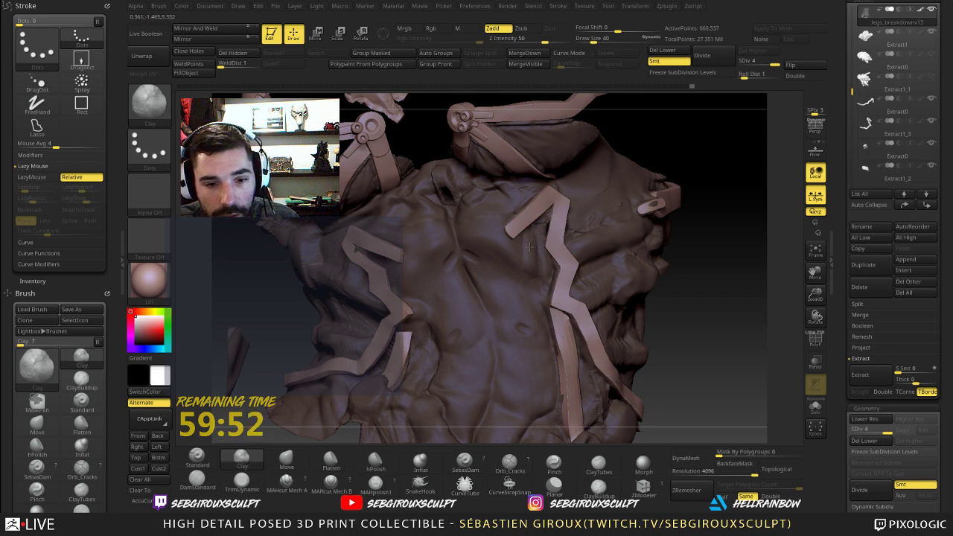
key("shift")
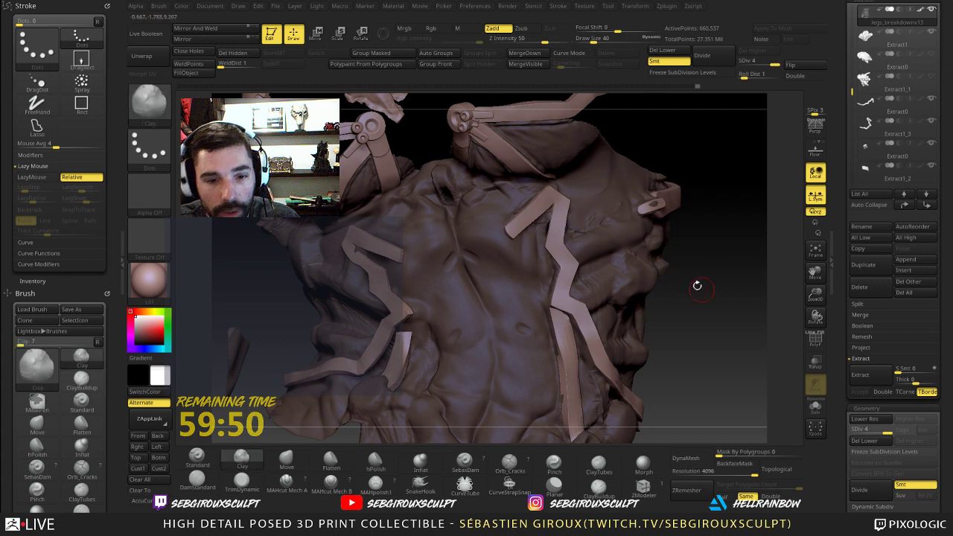
left_click_drag(717, 276, 567, 349)
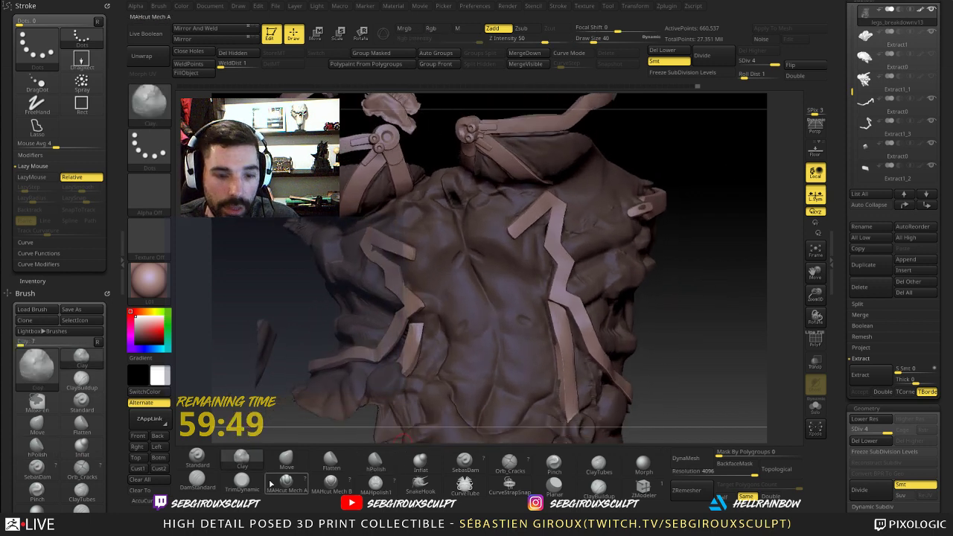
- Adjust the upper end of the zigzag strap on the torso with the Move brush at draw size 62
left_click(204, 481)
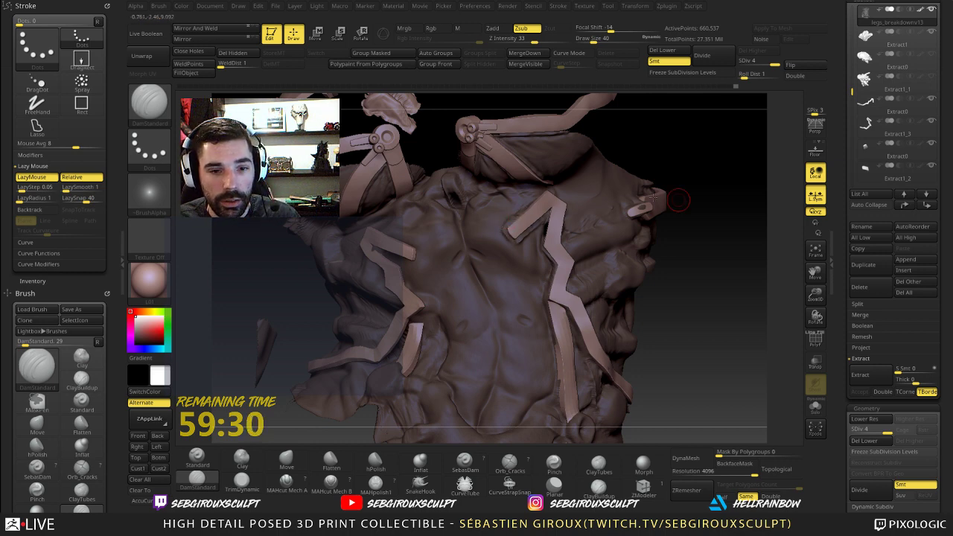
mouse_move(745, 223)
left_mouse_down()
mouse_move(725, 296)
mouse_move(706, 300)
mouse_move(719, 321)
left_mouse_up()
key("b")
key("m")
key("v")
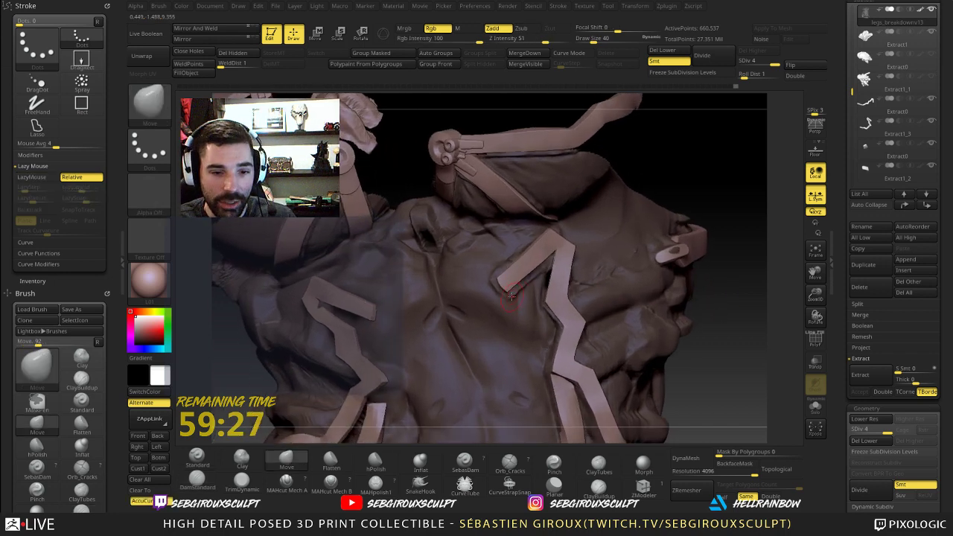
key("space")
left_click(515, 296)
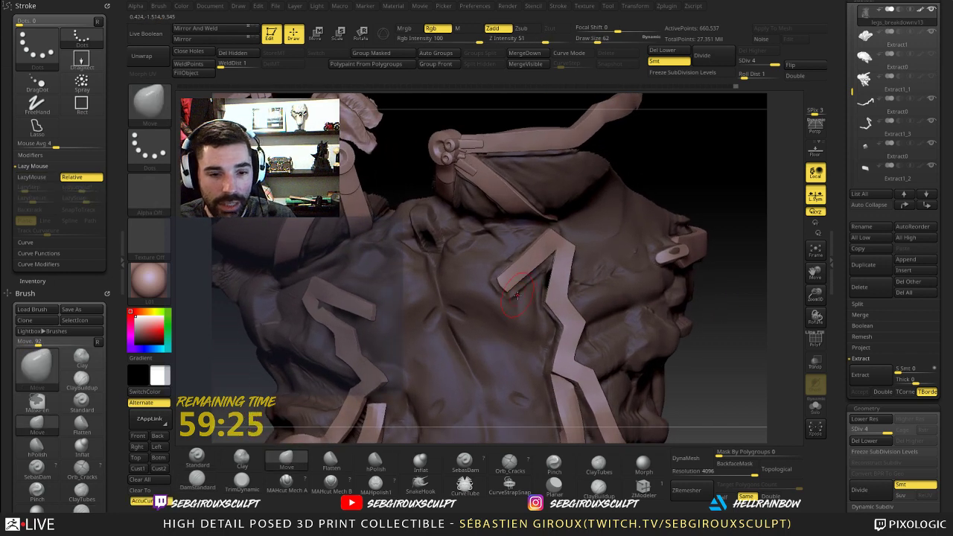
left_click_drag(725, 315, 530, 286)
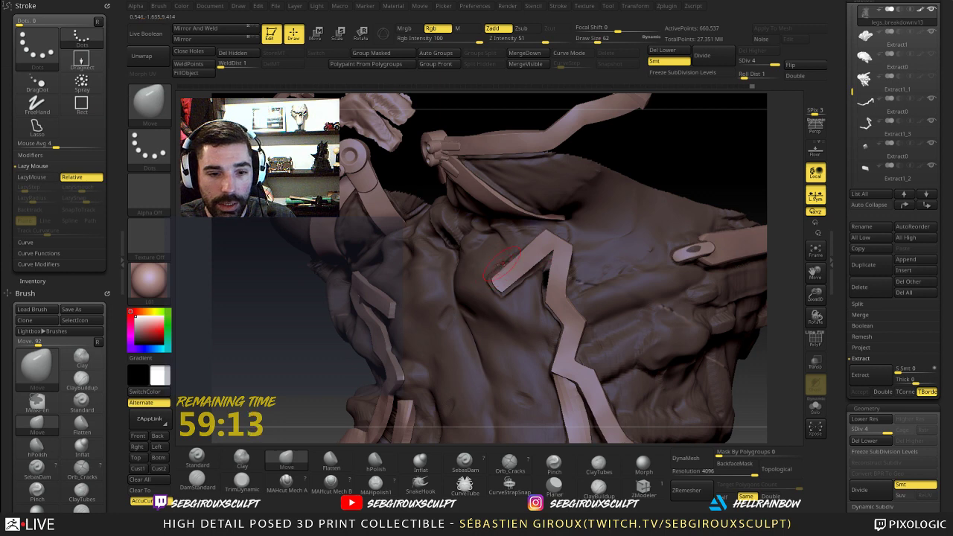
- Carve the cloth crease around the upper end of the zigzag strap with the DamStandard brush at draw size 31
mouse_move(673, 176)
left_mouse_down()
mouse_move(682, 211)
mouse_move(610, 253)
left_mouse_up()
left_click(216, 482)
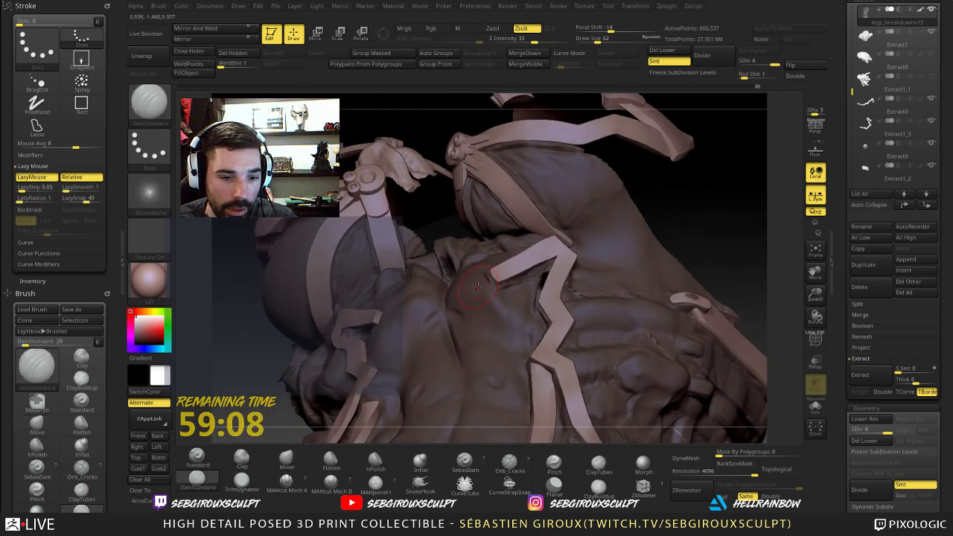
mouse_move(683, 233)
left_mouse_down()
mouse_move(694, 226)
mouse_move(493, 284)
left_mouse_up()
key("space")
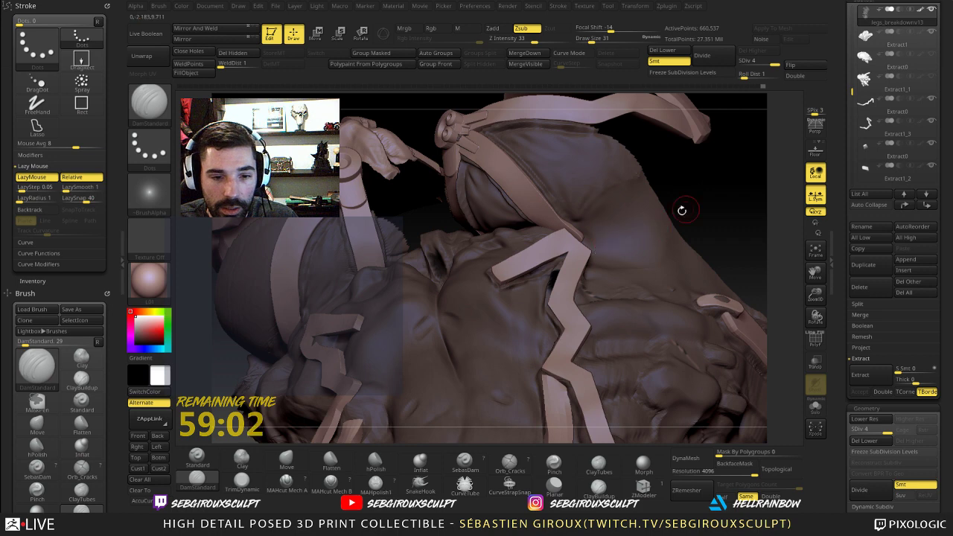
left_click_drag(680, 208, 655, 250)
key("b")
key("m")
key("v")
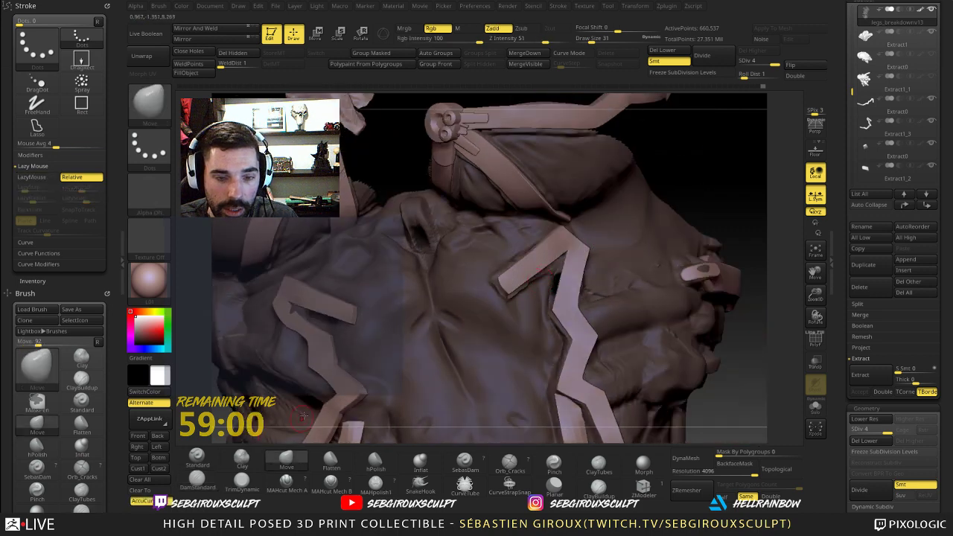
left_click(198, 479)
left_click_drag(720, 208, 677, 201)
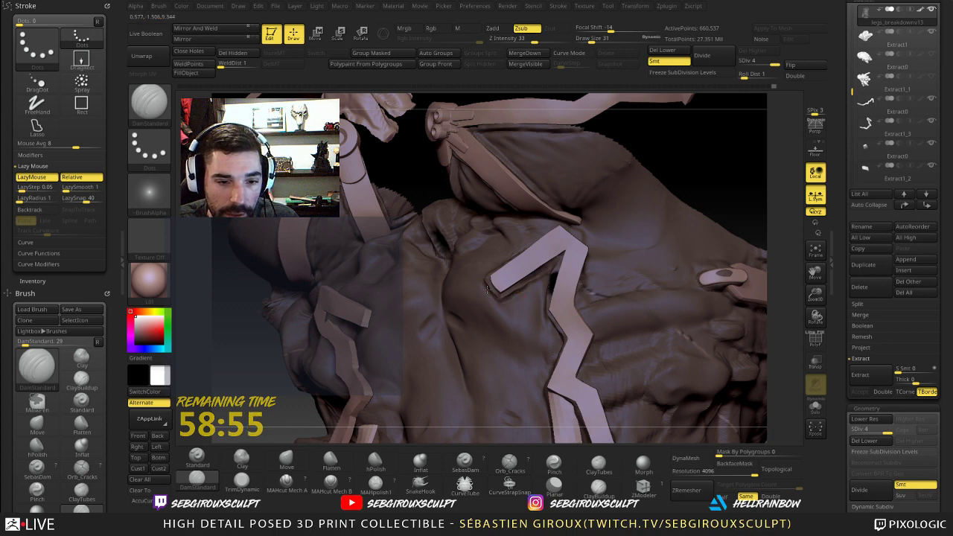
right_click_drag(590, 253, 638, 186)
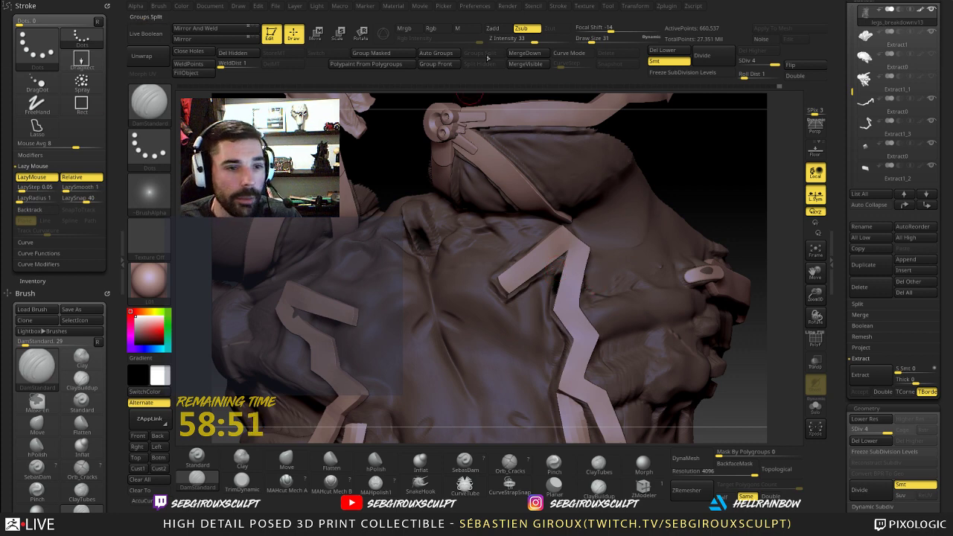
- Turn off Zsub and enable Rgb for the DamStandard brush, and paint black in the gap beside the strap's upper bend
left_click(526, 28)
left_click(430, 28)
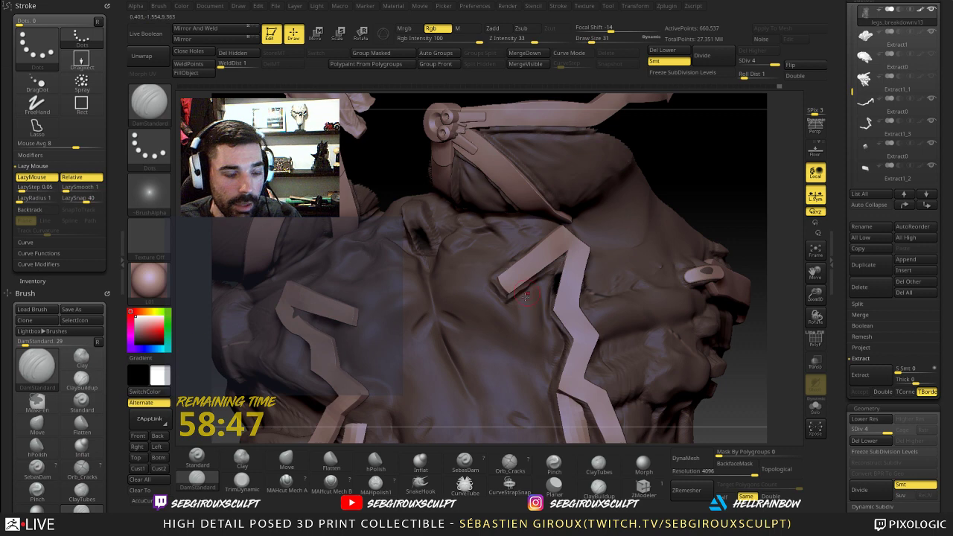
key("ctrl")
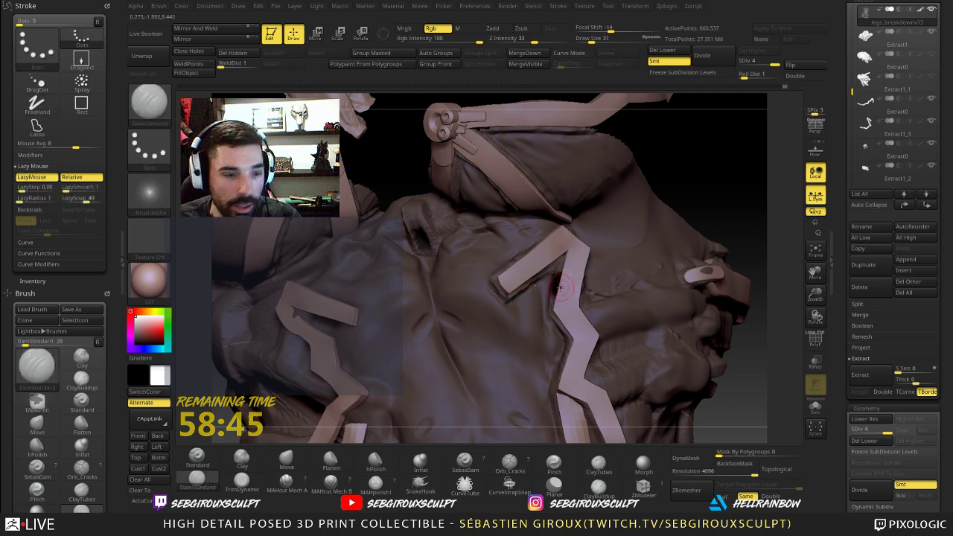
- Swap the main and secondary colours and set both of them to mid-grey
left_click(146, 391)
key("ctrl")
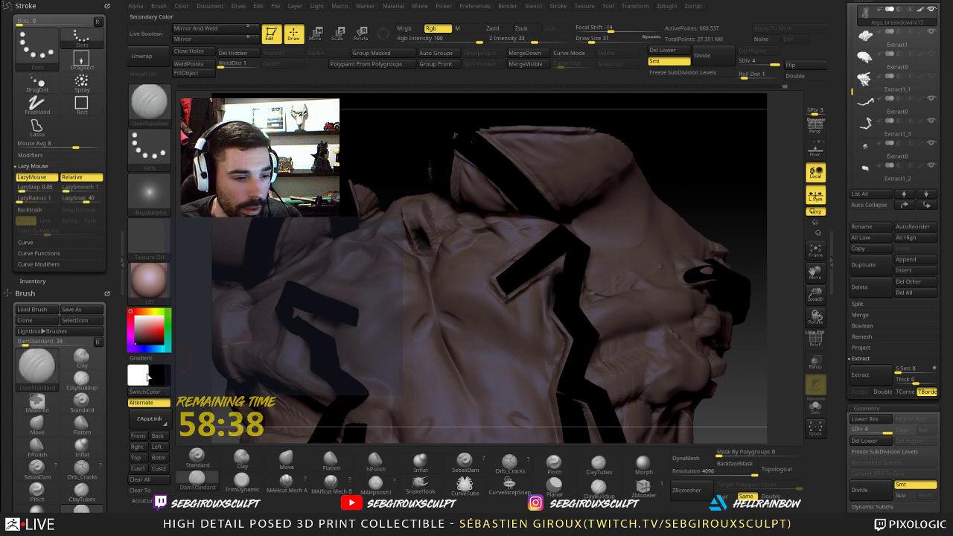
left_click(139, 377)
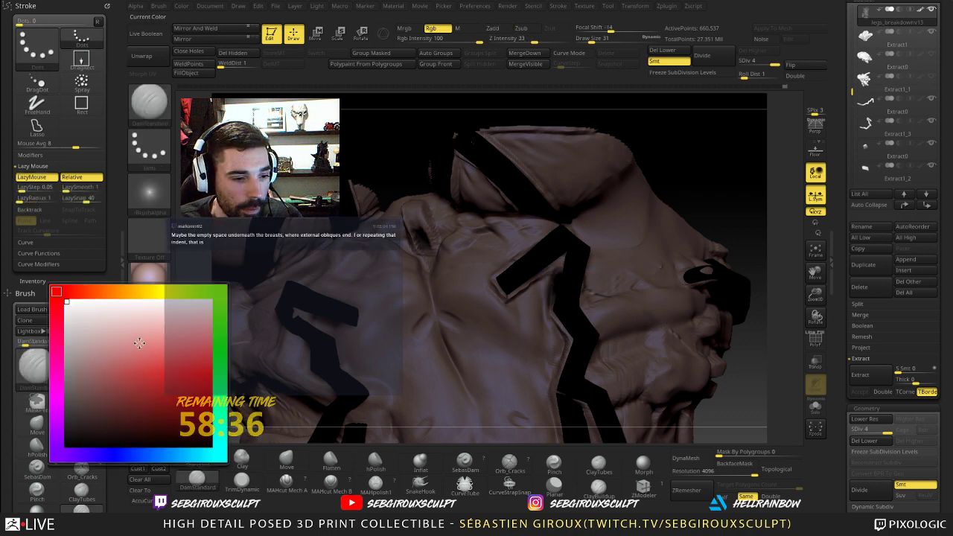
left_click_drag(147, 325, 133, 335)
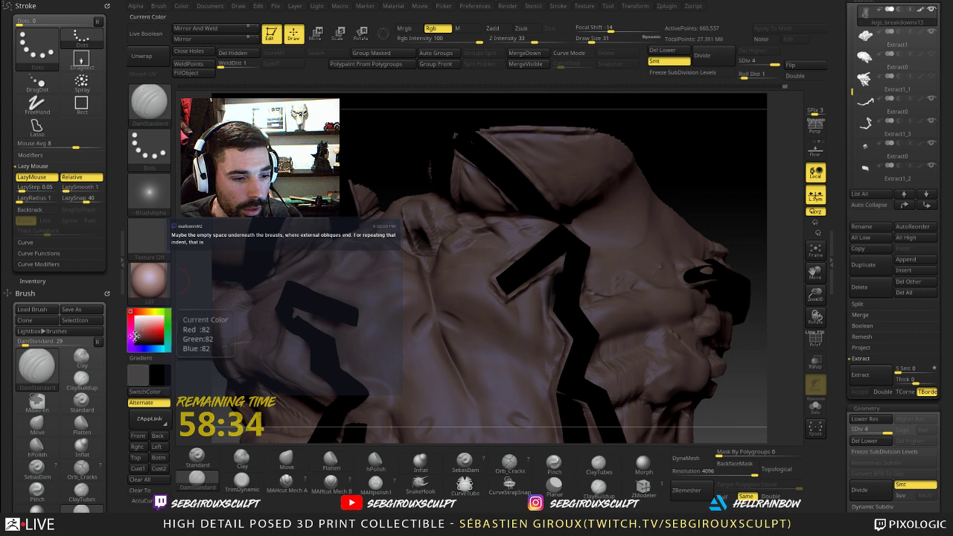
left_click(192, 84)
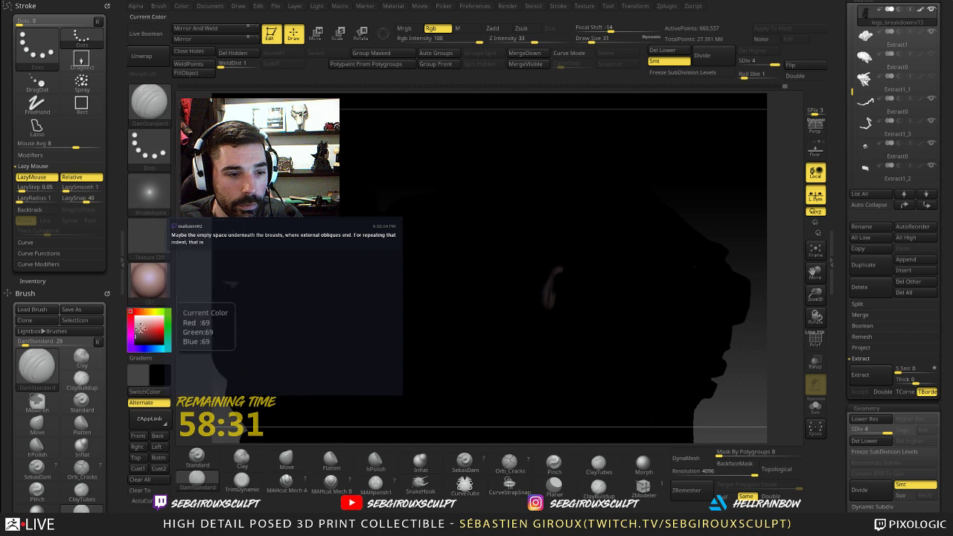
left_click(152, 397)
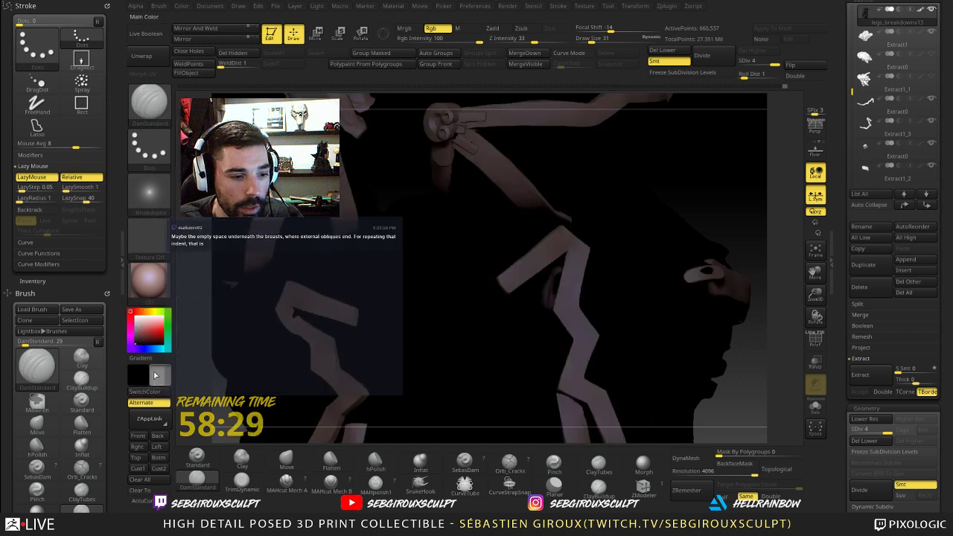
left_click(135, 331)
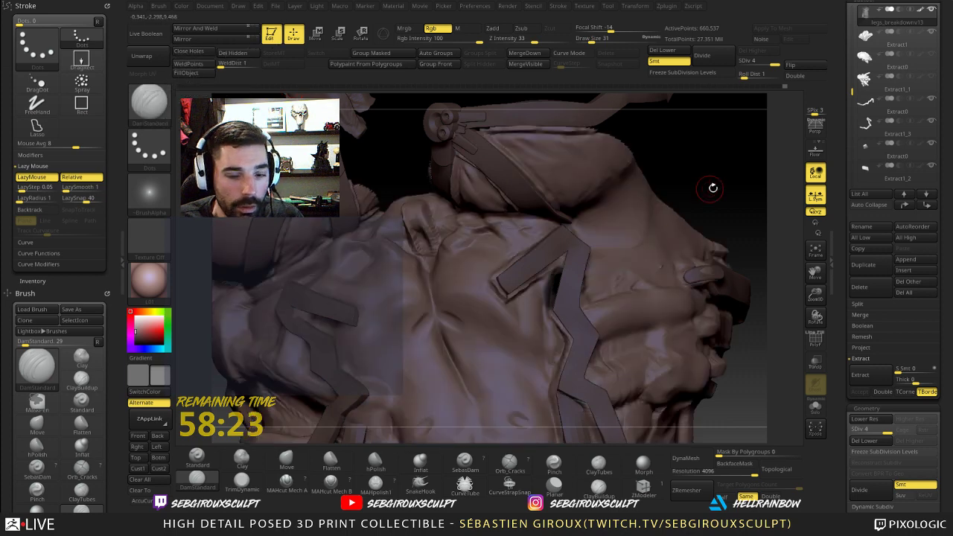
- Open the Texture Map settings of the torso model
left_click_drag(713, 188, 689, 183)
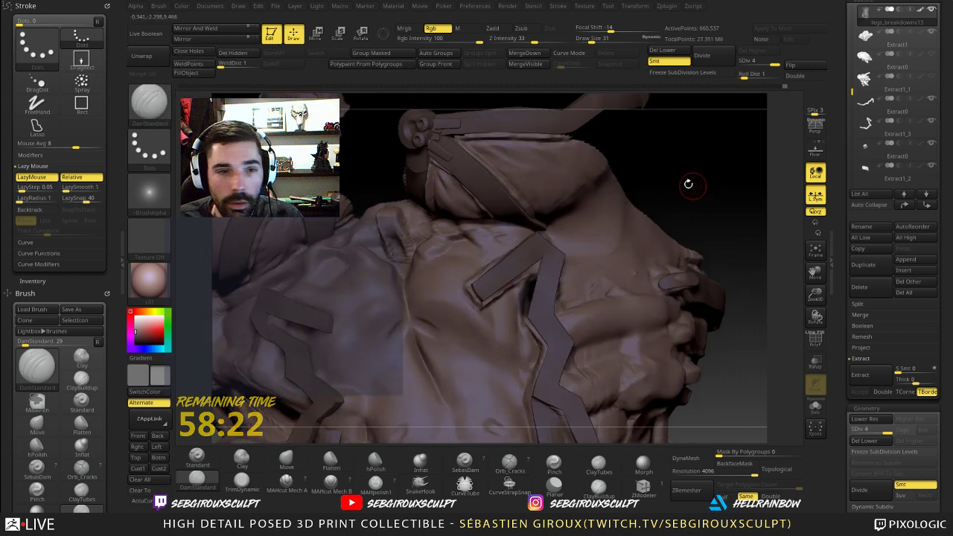
left_click(153, 282)
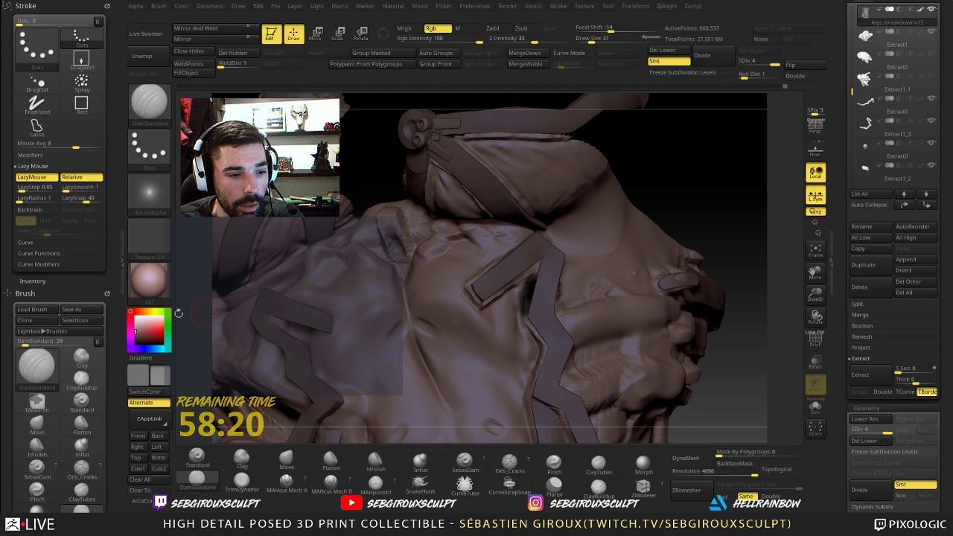
left_click(938, 409)
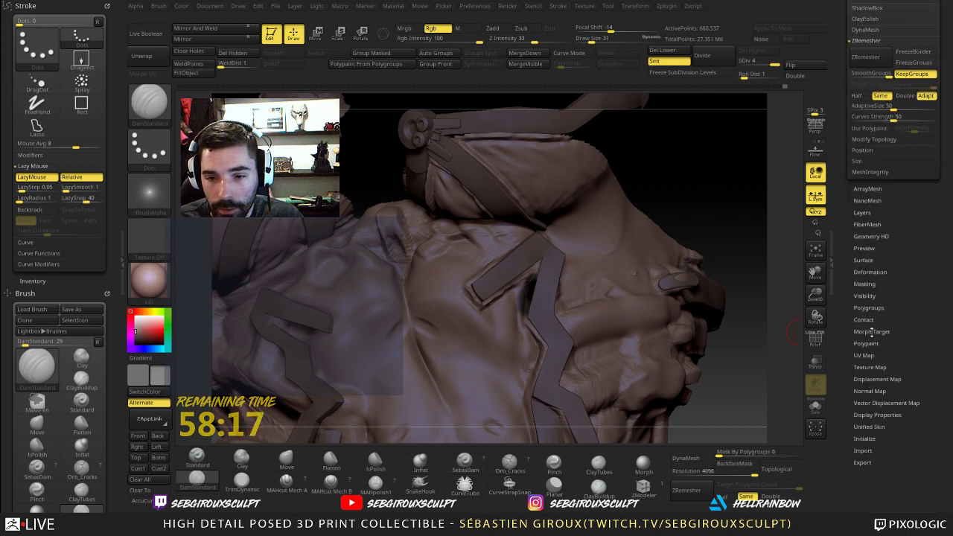
left_click(870, 380)
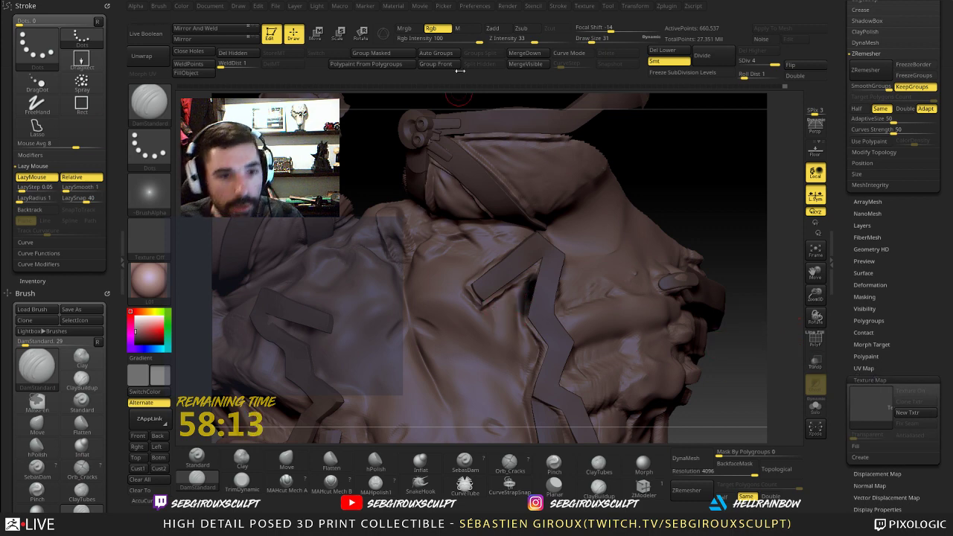
- Set the draw size to 112 and switch to the Standard brush in Rgb mode with Zadd turned off
left_click(409, 28)
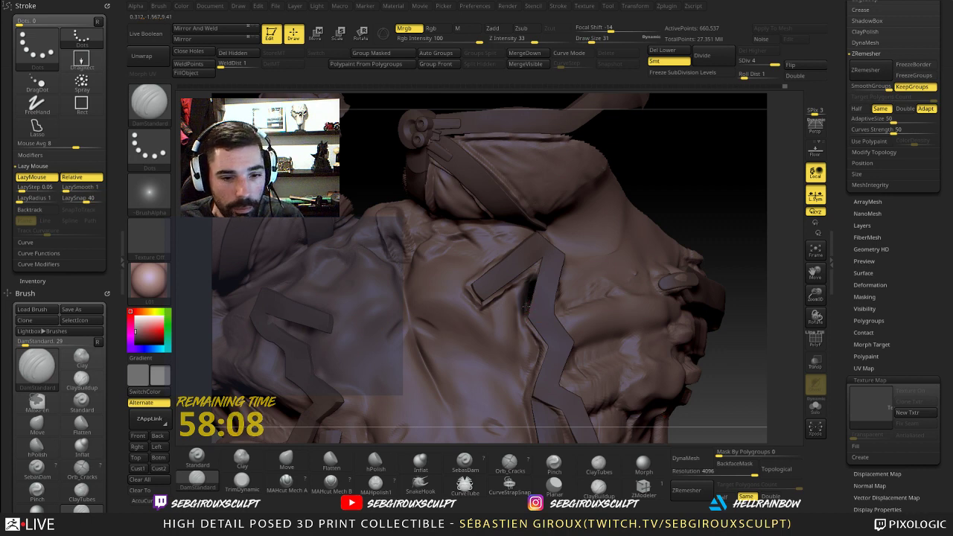
key("s")
left_click_drag(531, 289, 545, 287)
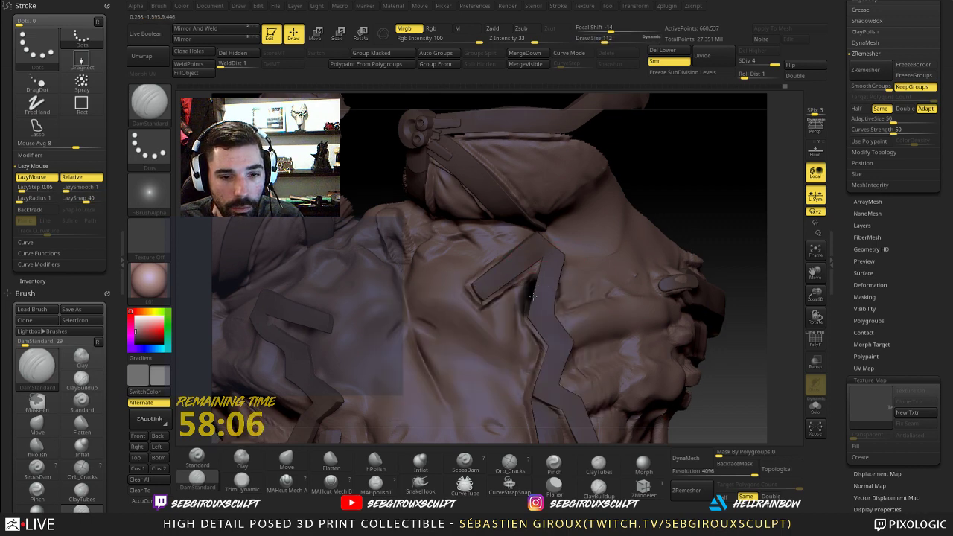
left_click(198, 460)
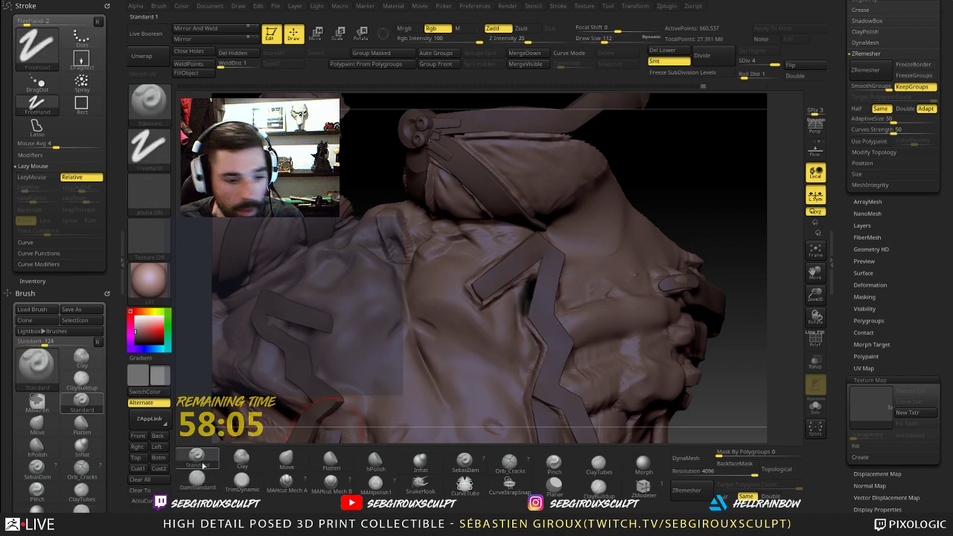
left_click(499, 29)
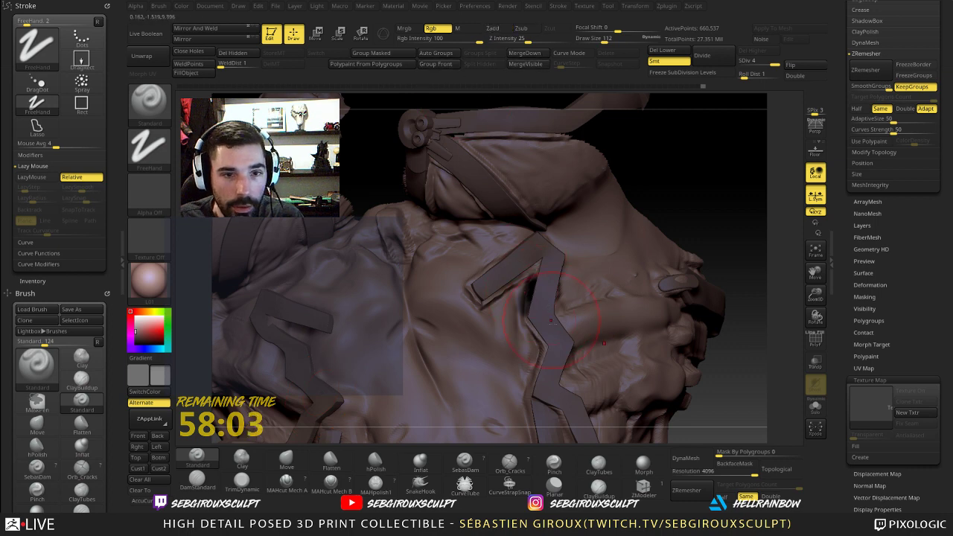
- Set the current colour to white and enable Mrgb for the Standard brush
mouse_move(666, 199)
left_mouse_down()
mouse_move(681, 209)
mouse_move(675, 199)
left_mouse_up()
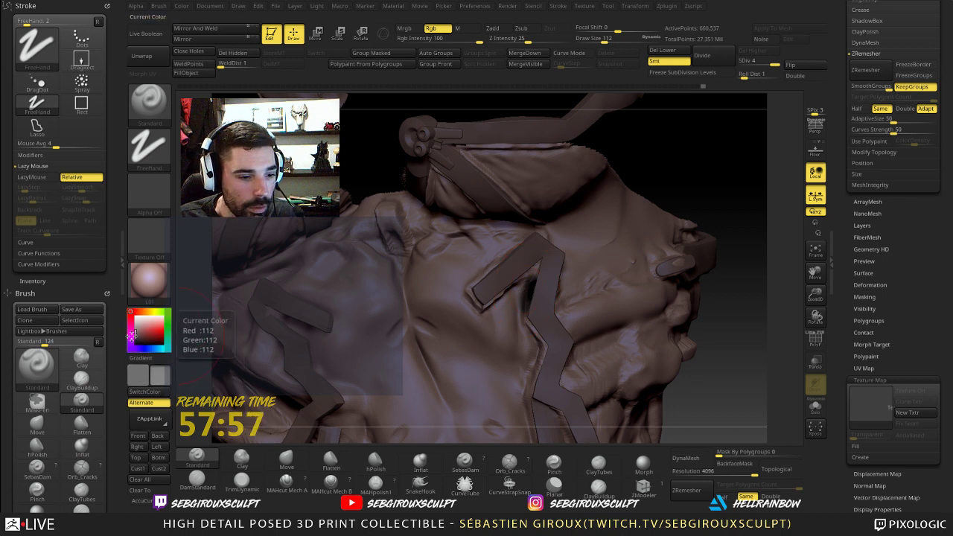
left_click(136, 318)
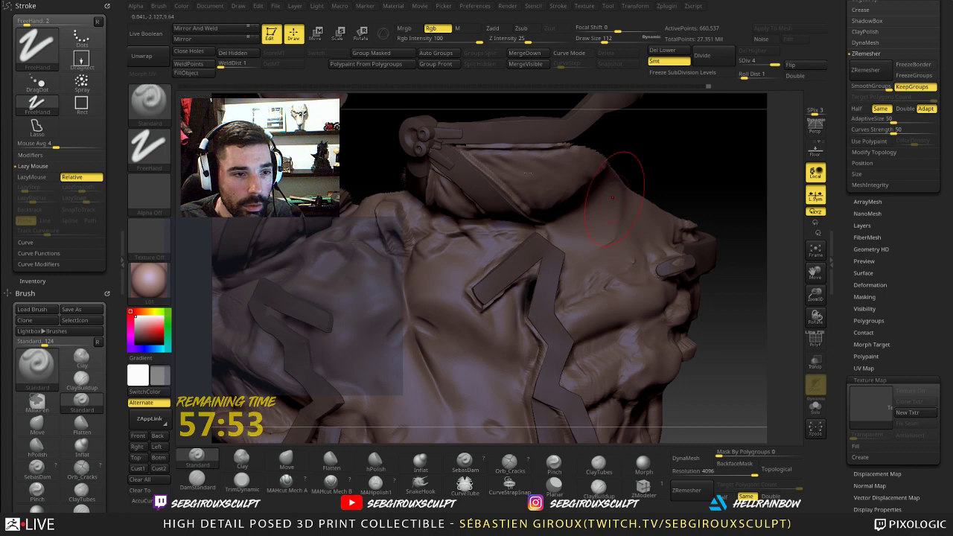
mouse_move(670, 180)
left_mouse_down()
mouse_move(717, 348)
mouse_move(738, 315)
mouse_move(617, 310)
left_mouse_up()
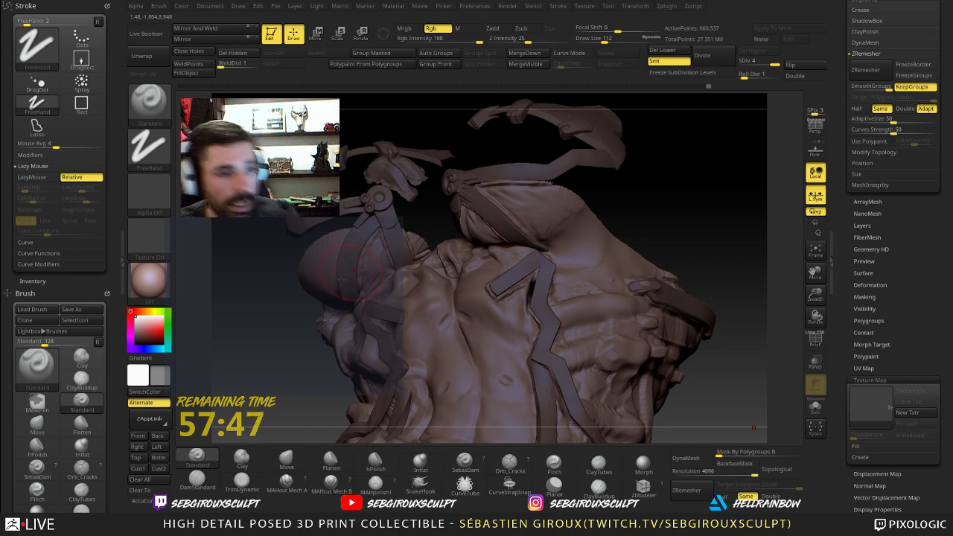
left_click_drag(253, 267, 278, 297)
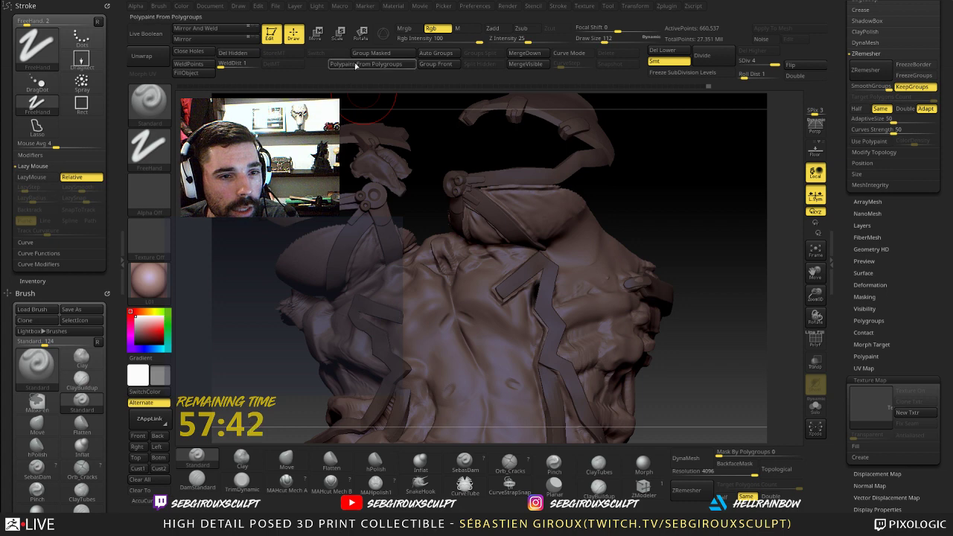
left_click(409, 30)
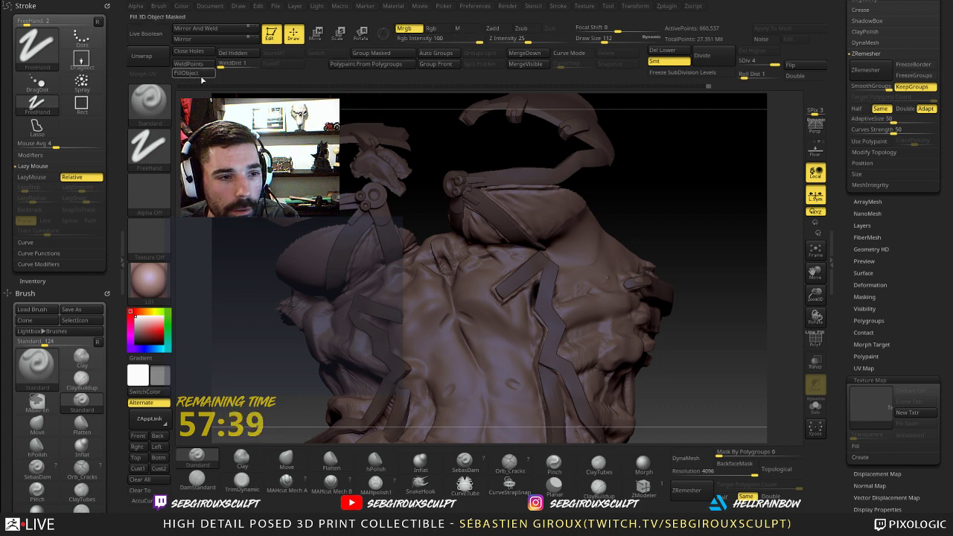
- Try red as the current paint colour for the torso
left_click(155, 331)
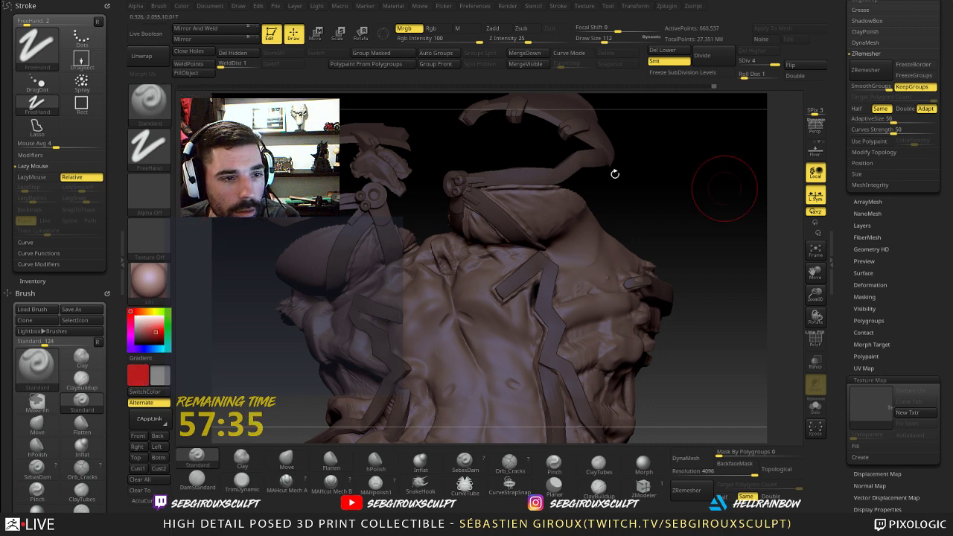
left_click_drag(905, 181, 888, 396)
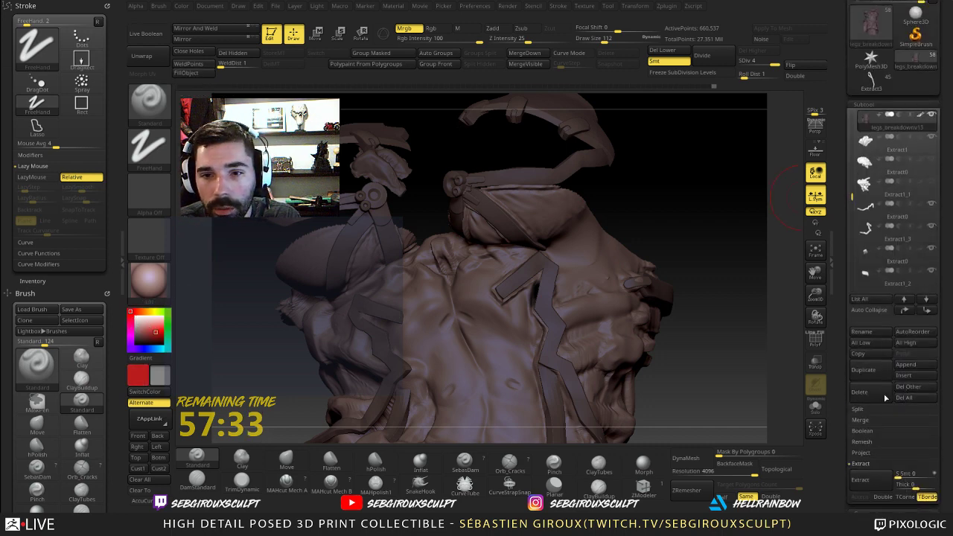
mouse_move(707, 238)
left_mouse_down()
mouse_move(719, 312)
mouse_move(734, 266)
left_mouse_up()
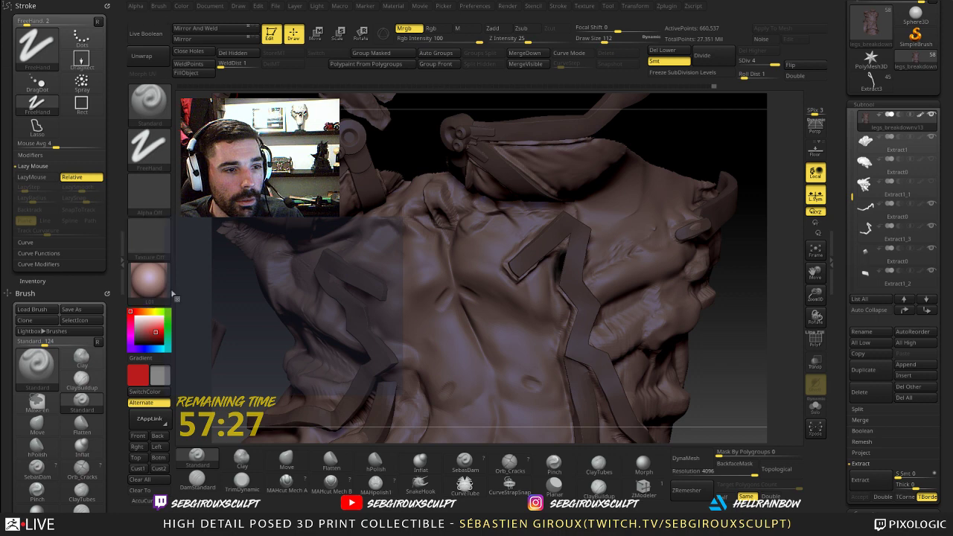
- Set the current colour back to white and select the torso subtool legs_breakdownv13
left_click_drag(145, 329, 117, 320)
left_click(135, 317)
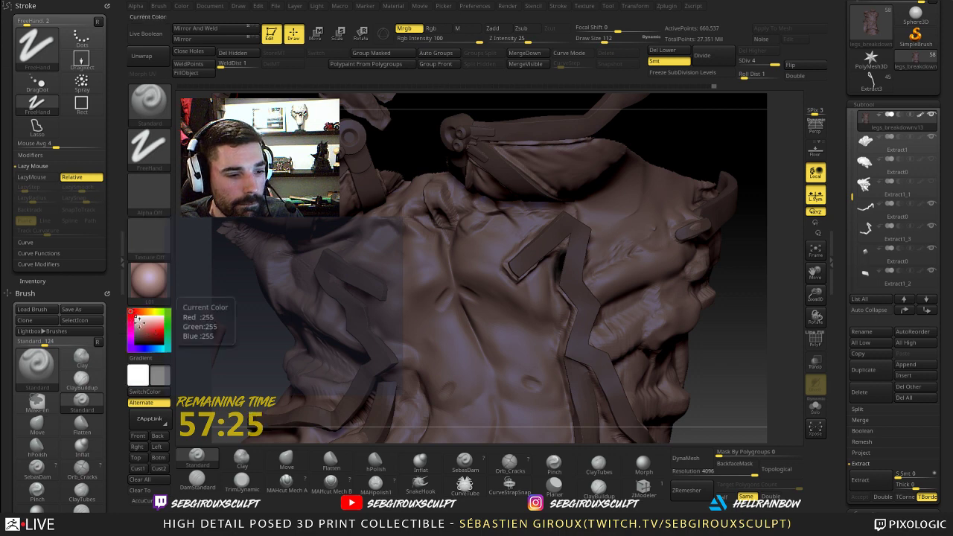
left_click(372, 272, "alt")
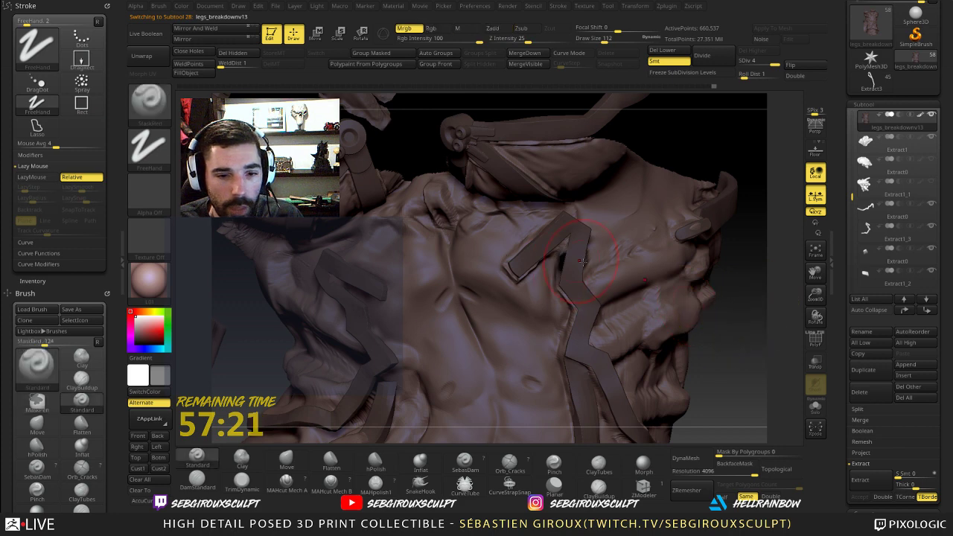
- Nudge the cloth inside the bent chest strap's upper corner with the Move brush, using draw sizes 92 and 45
key("space")
left_click_drag(572, 263, 563, 263)
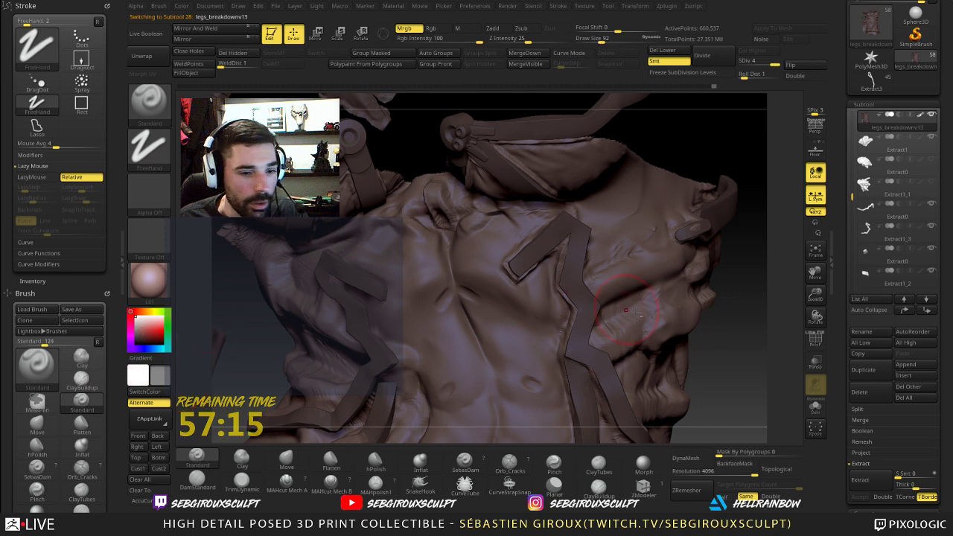
left_click(286, 457)
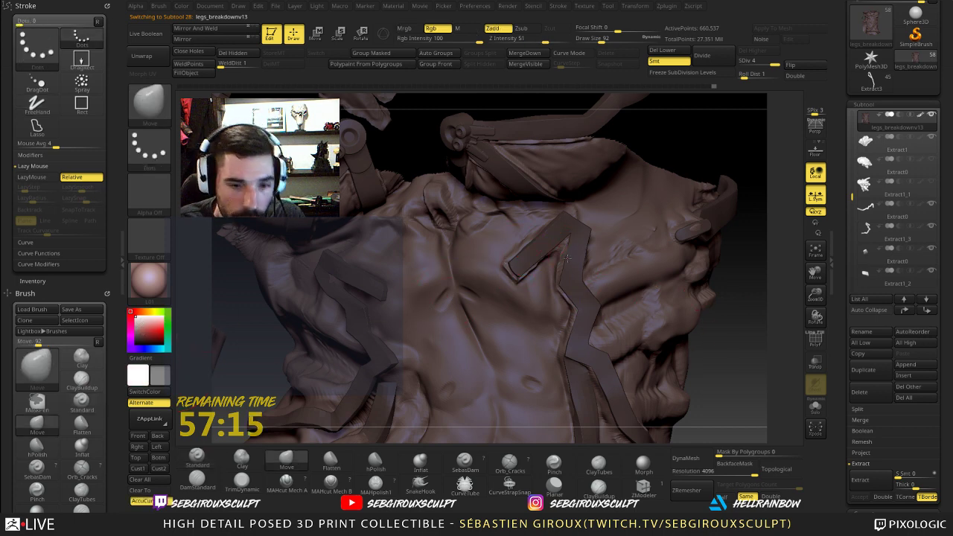
left_click_drag(559, 260, 554, 264)
key("space")
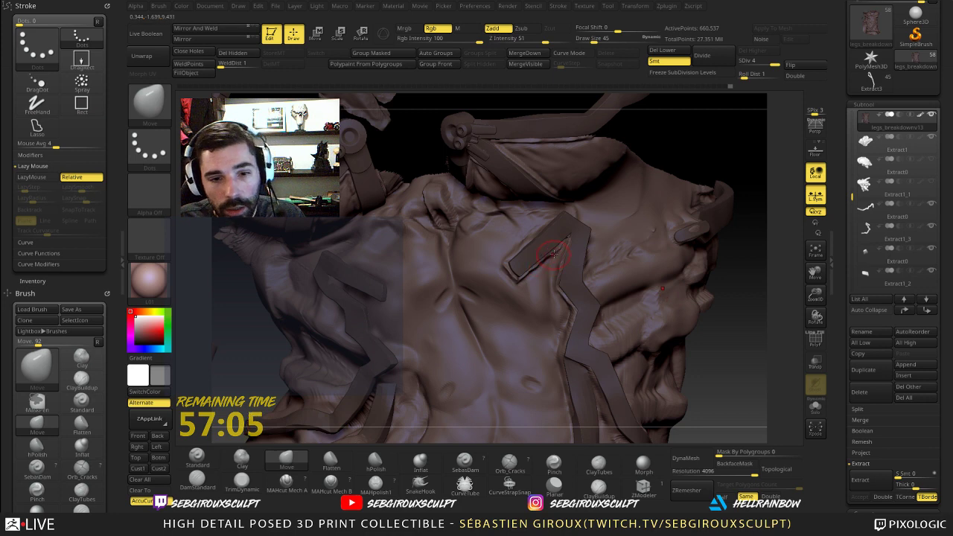
- Switch to the DamStandard brush with Mrgb turned off and Zadd turned on
right_click_drag(595, 256, 476, 316, "ctrl")
key("b")
key("d")
key("s")
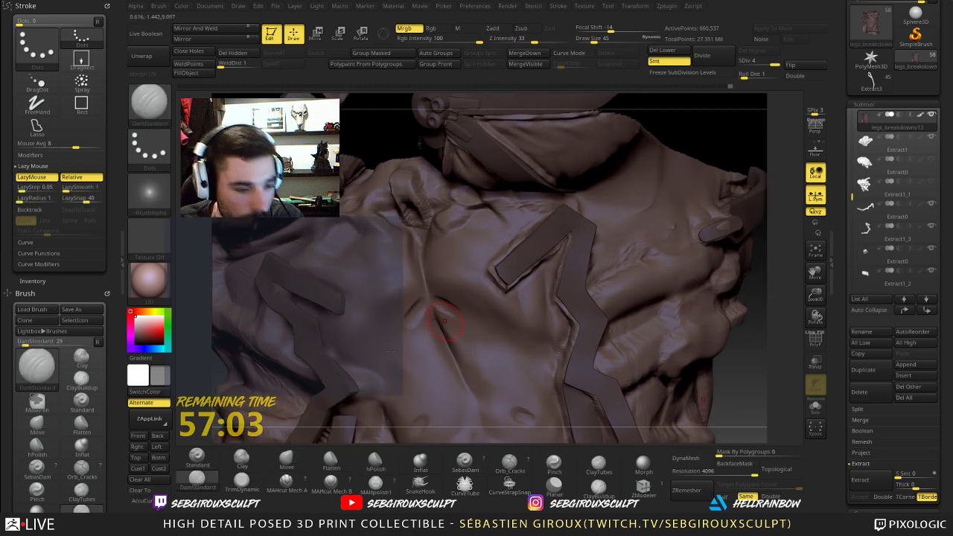
left_click(562, 251)
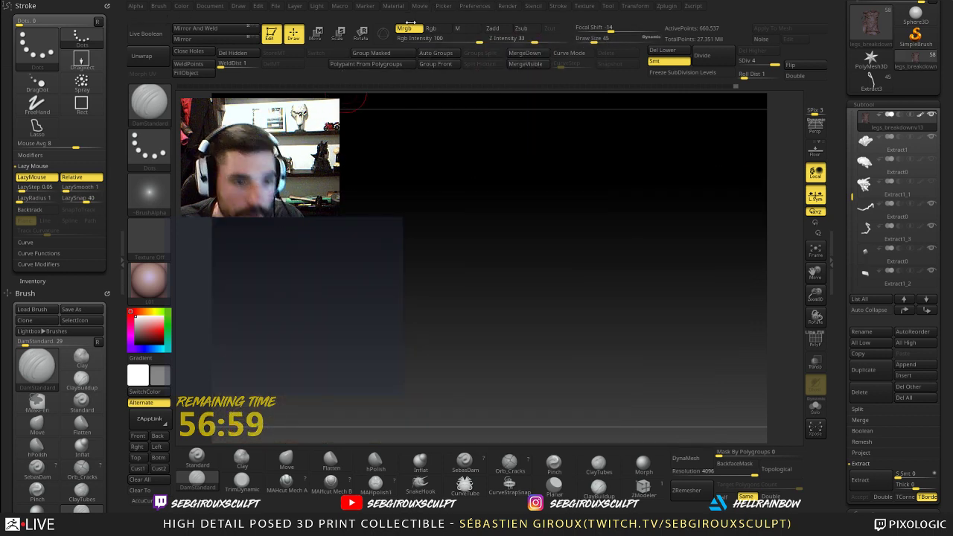
left_click(410, 28)
left_click(492, 29)
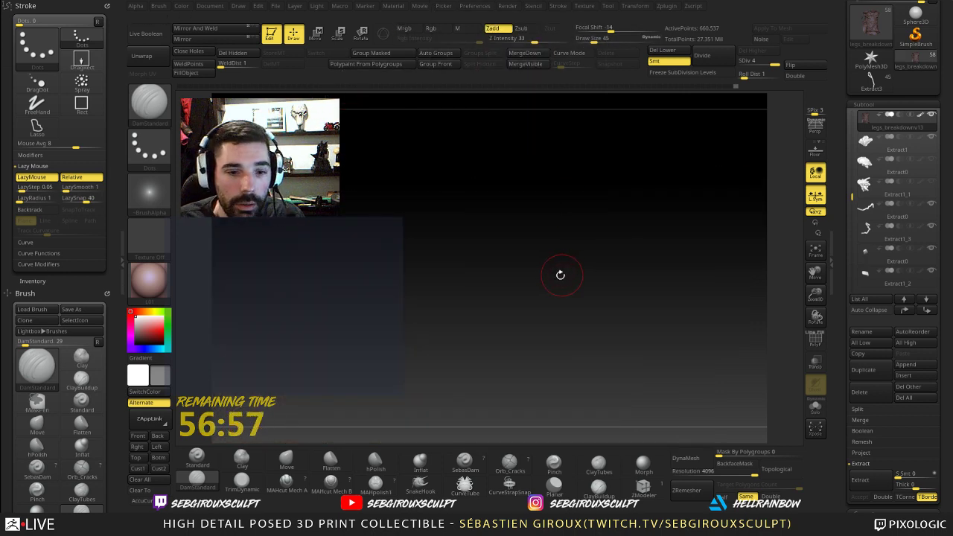
- Pull the cloth against the inner edge of the chest strap's short arm with the Move brush, reducing the draw size to 50
key("f")
left_click_drag(688, 305, 702, 364, "alt")
key("space")
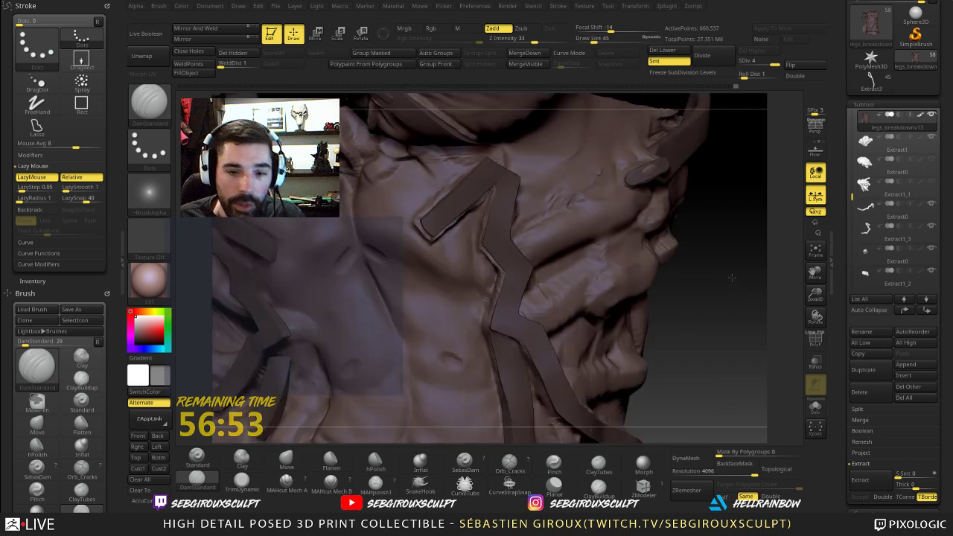
left_click_drag(732, 277, 689, 274)
left_click_drag(755, 333, 719, 271)
key("b")
key("m")
key("v")
key("s")
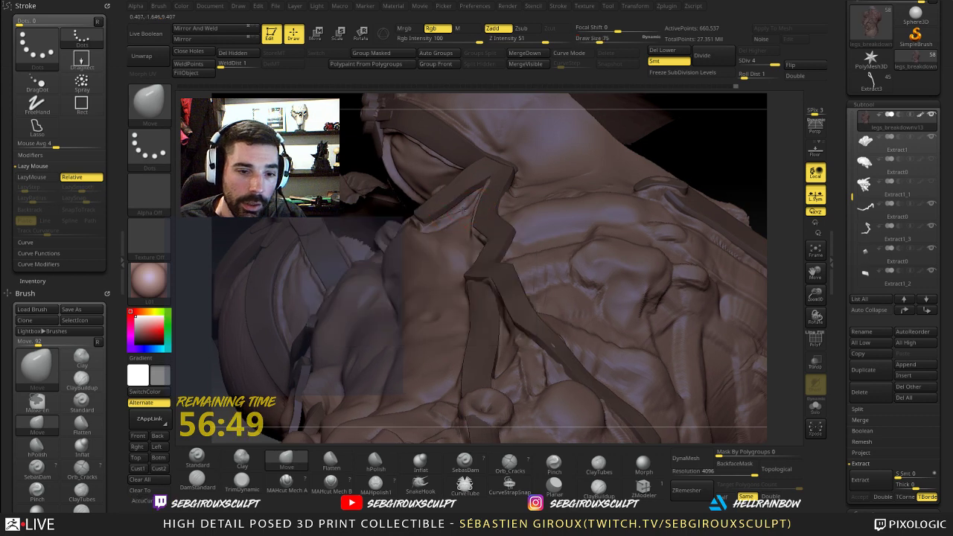
left_click_drag(467, 201, 471, 198)
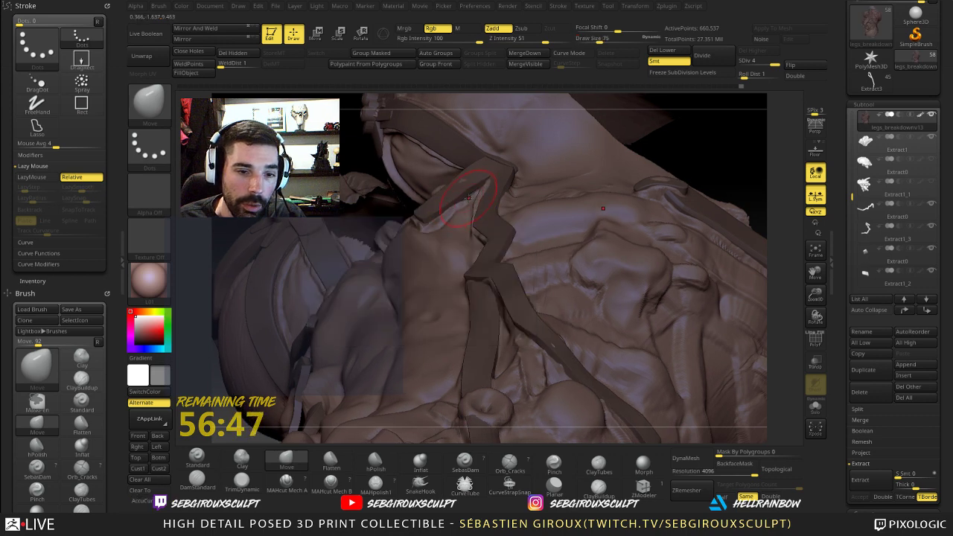
right_click_drag(451, 212, 460, 207)
key("space")
left_click_drag(460, 205, 453, 205)
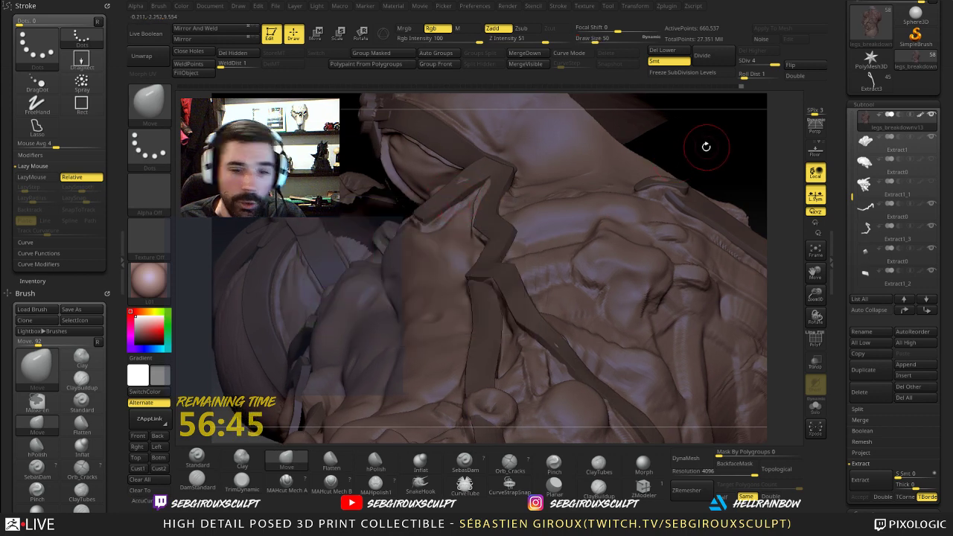
mouse_move(706, 146)
left_mouse_down()
mouse_move(666, 212)
mouse_move(670, 223)
left_mouse_up()
key("b")
key("c")
key("l")
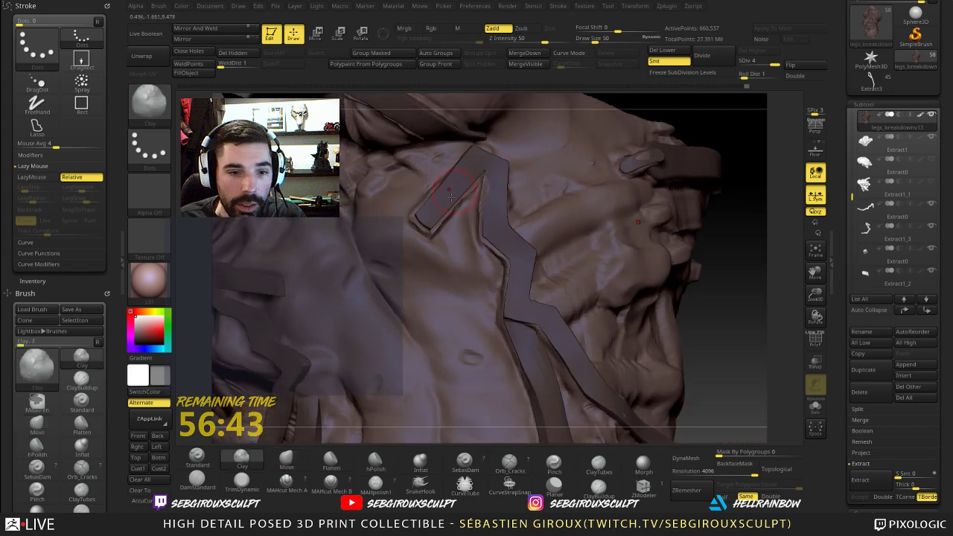
- Fit the cloth into the chest strap's upper bend with the Move brush and smooth it at draw size 33
key("b")
key("m")
key("v")
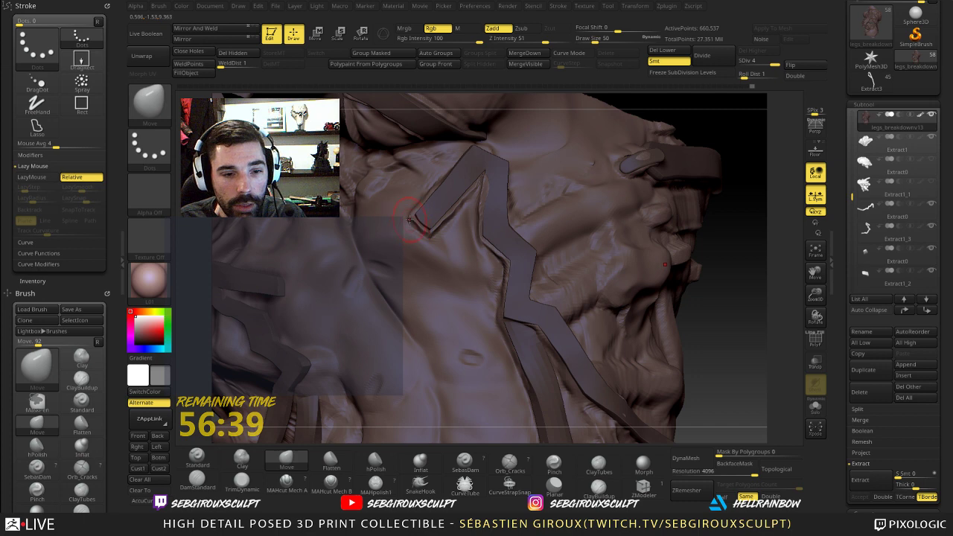
left_click_drag(734, 272, 709, 344, "alt")
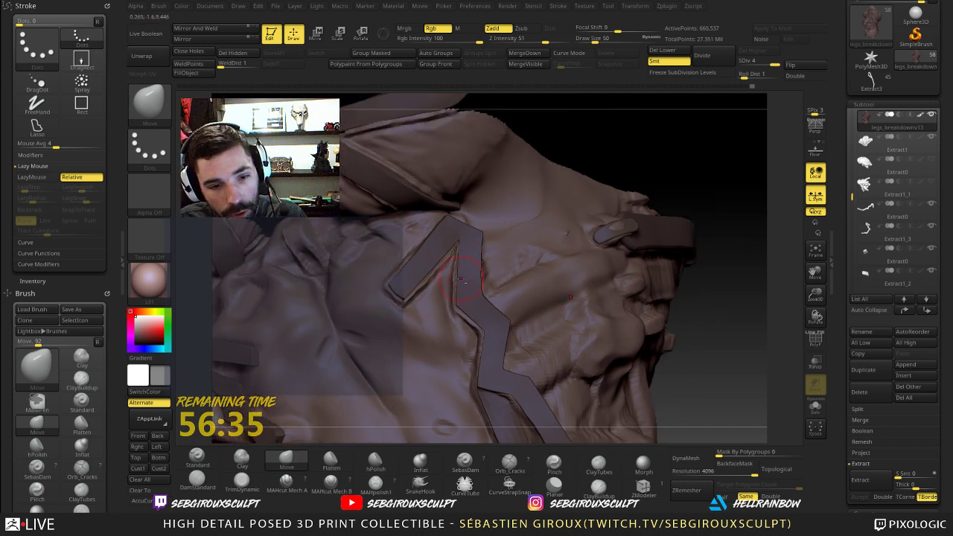
left_click_drag(719, 312, 712, 376)
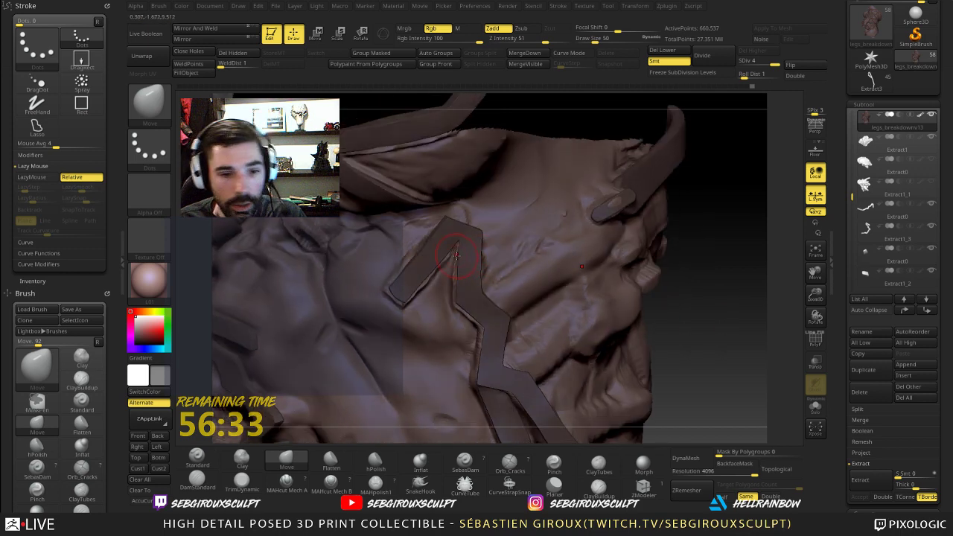
key("s")
left_click_drag(477, 248, 521, 248)
key("shift")
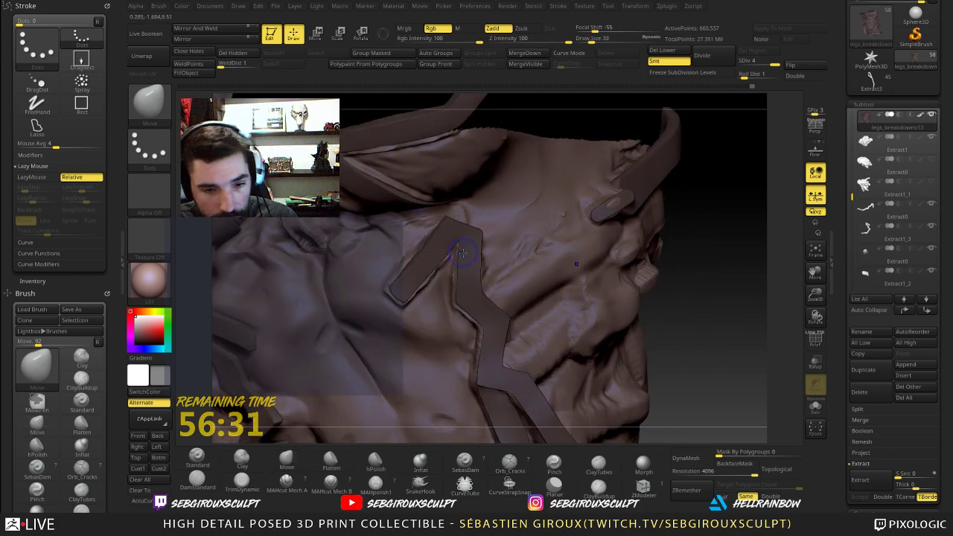
- Switch to DamStandard at draw size 21, try a crease stroke inside the strap's upper bend, and undo it
key("b")
key("d")
key("s")
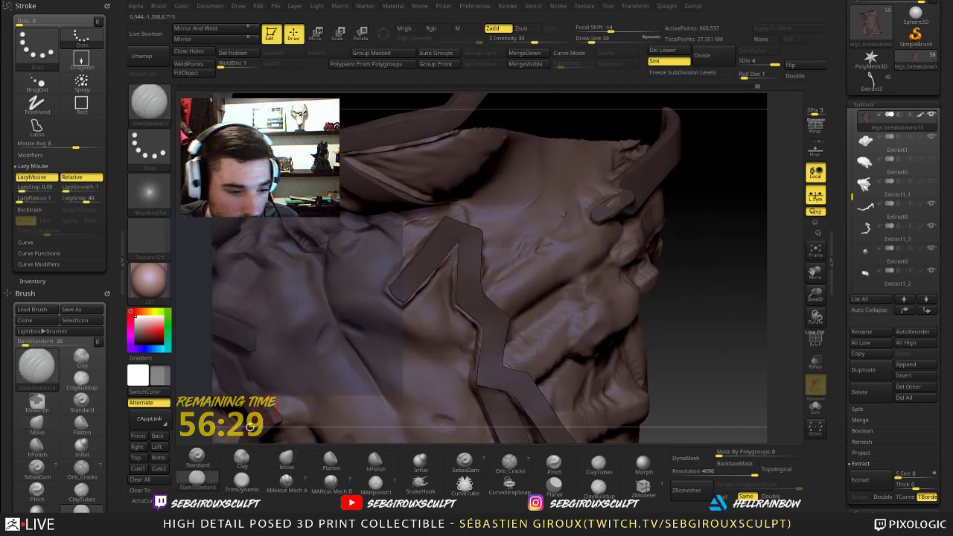
key("[")
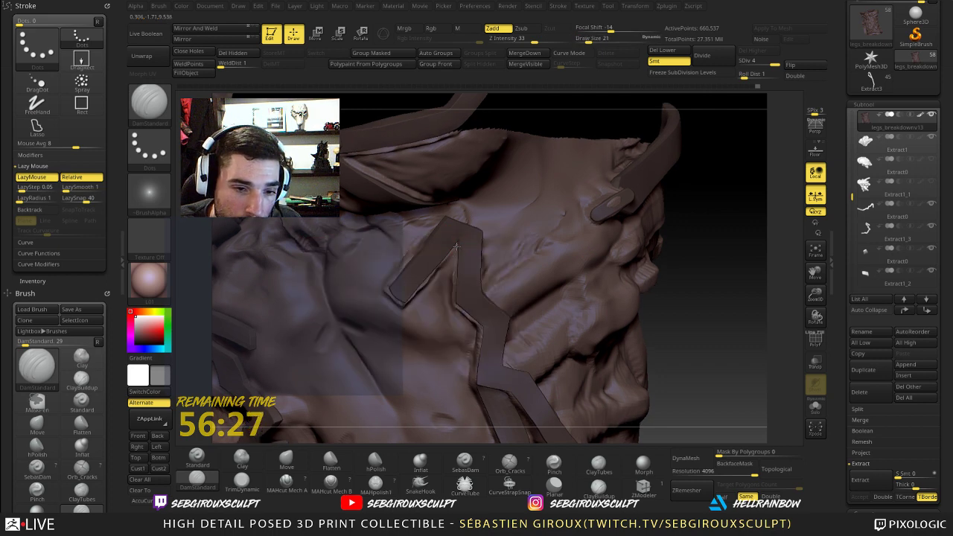
left_click_drag(450, 252, 447, 256)
key("ctrl+z")
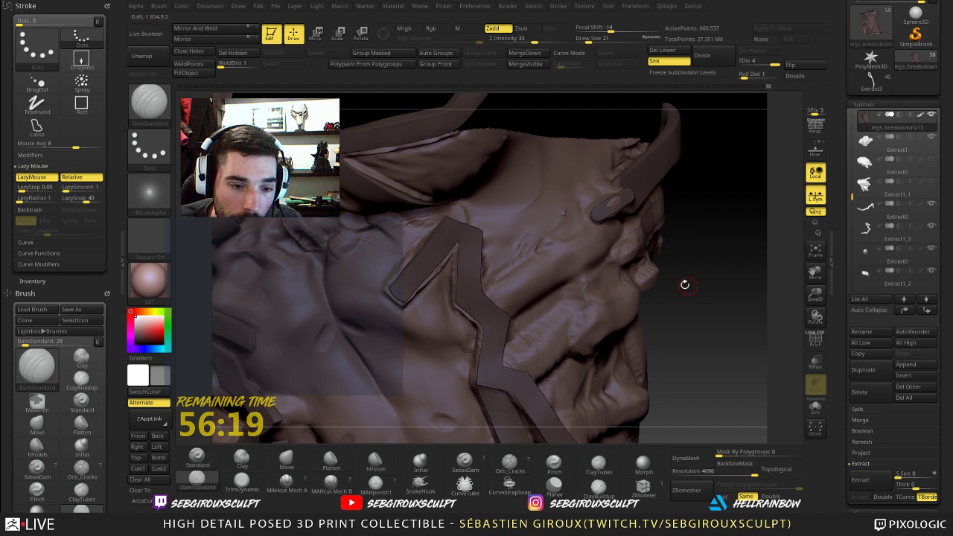
- Carve the cloth along the lower edge of the chest strap's short arm with DamStandard
mouse_move(685, 285)
left_mouse_down()
mouse_move(708, 273)
mouse_move(656, 250)
left_mouse_up()
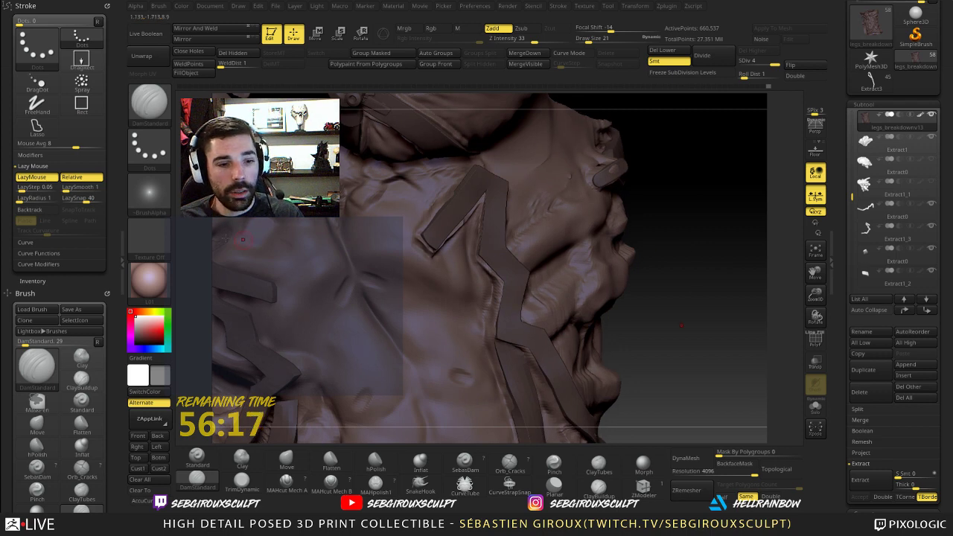
left_click_drag(708, 265, 465, 358)
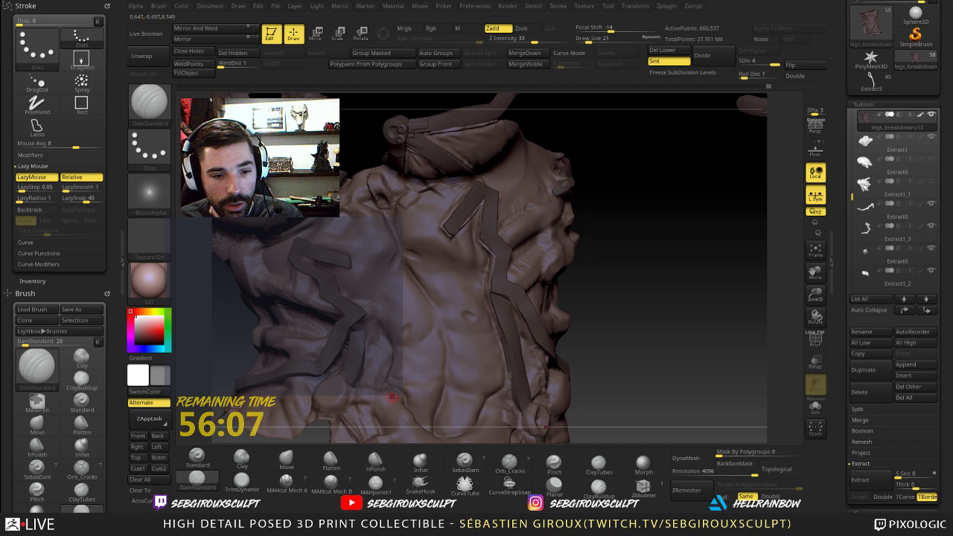
left_click_drag(647, 319, 591, 287, "alt")
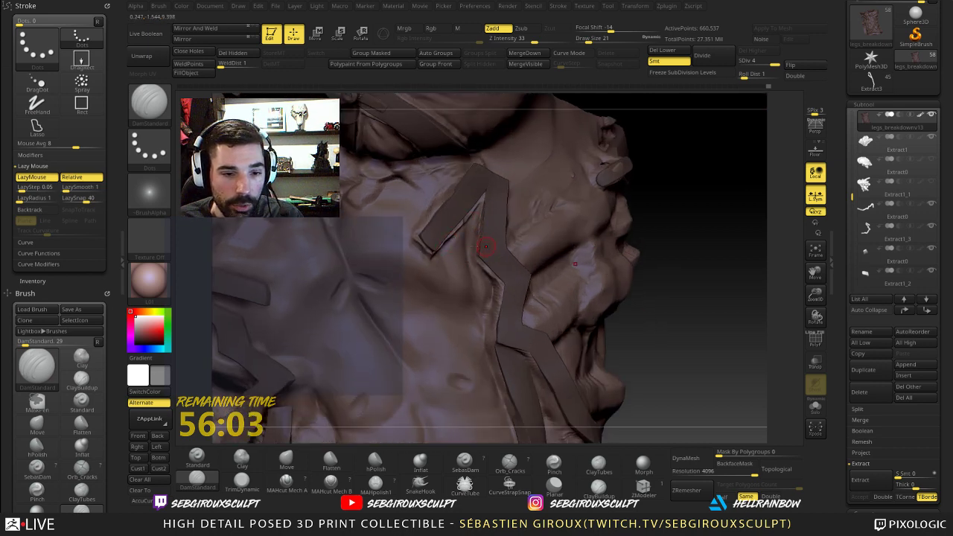
left_click_drag(653, 264, 627, 245)
left_click_drag(446, 236, 432, 247)
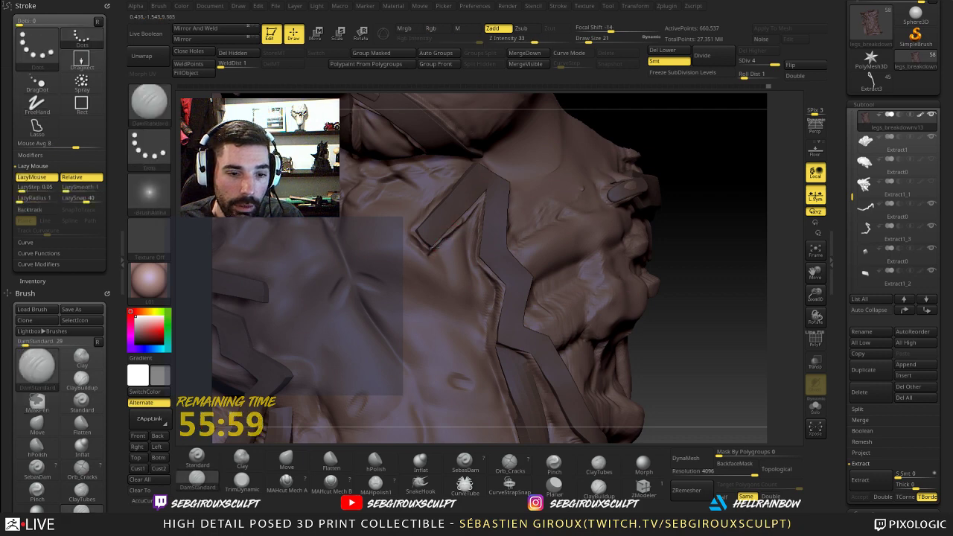
- Set DamStandard to Zsub, then smooth and crease the cloth just below the chest strap's short arm
left_click(519, 30)
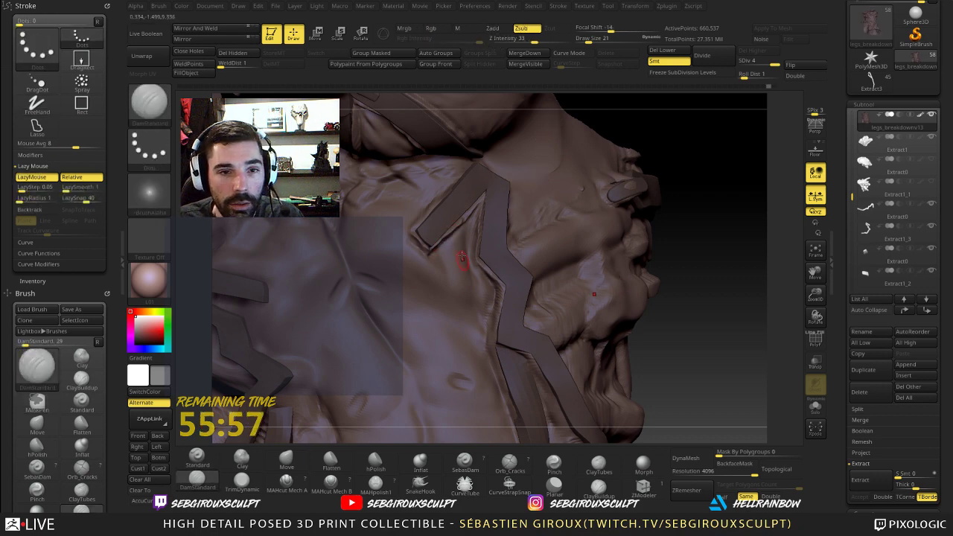
left_click_drag(418, 263, 408, 276, "shift")
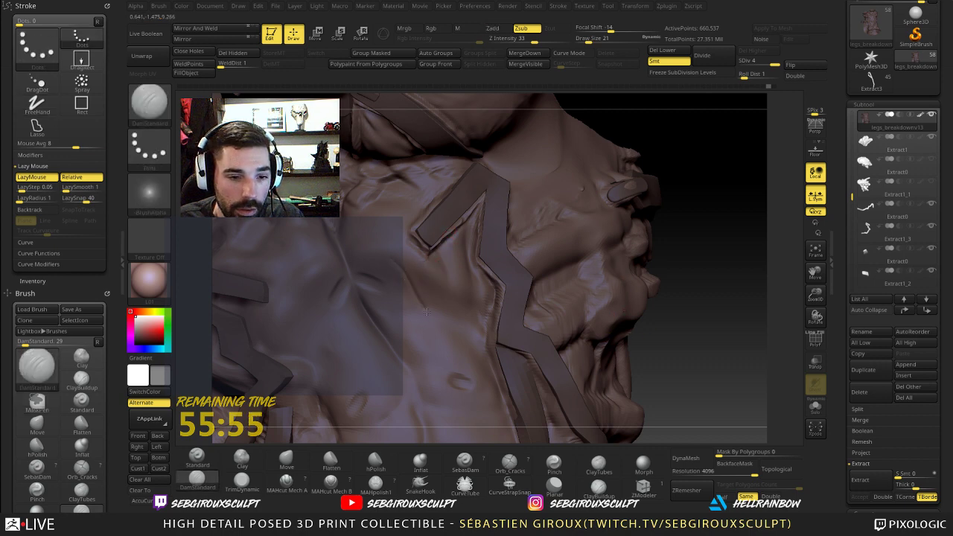
left_click_drag(438, 316, 443, 281, "shift")
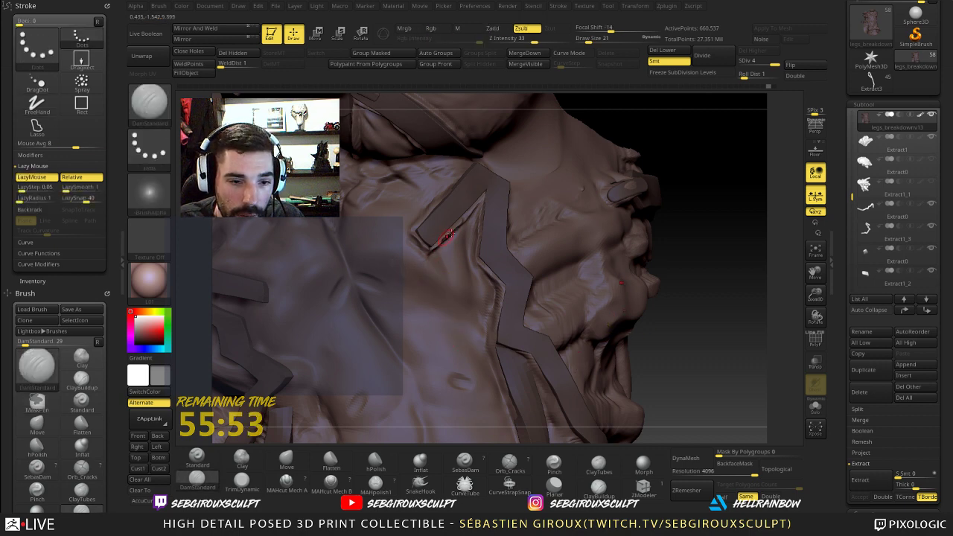
left_click_drag(447, 237, 444, 241, "shift")
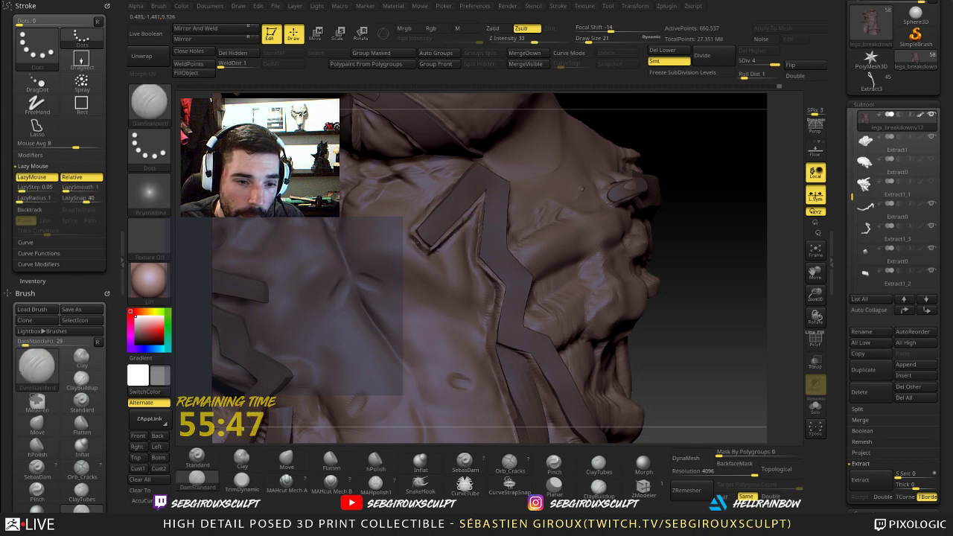
- Crease the cloth around the free end and upper edge of the chest strap's short arm with DamStandard
mouse_move(717, 242)
left_mouse_down()
mouse_move(665, 228)
mouse_move(594, 261)
mouse_move(573, 223)
left_mouse_up()
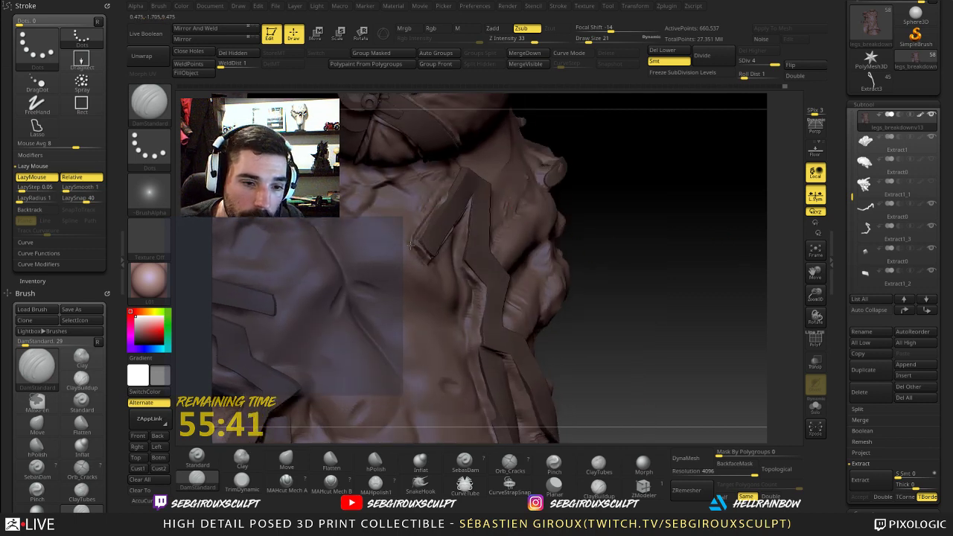
mouse_move(614, 284)
left_mouse_down()
mouse_move(629, 300)
mouse_move(623, 296)
left_mouse_up()
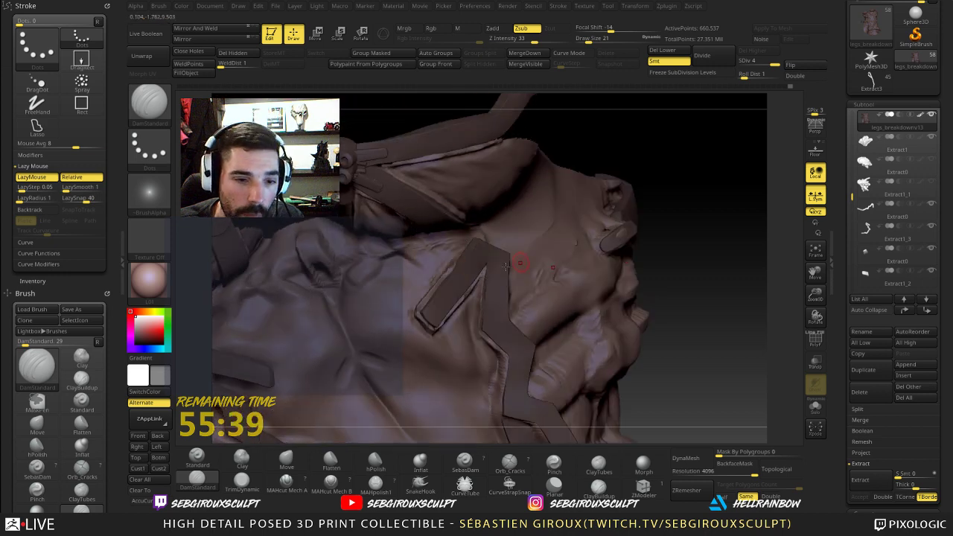
left_click_drag(665, 217, 660, 198)
right_click_drag(660, 198, 488, 234)
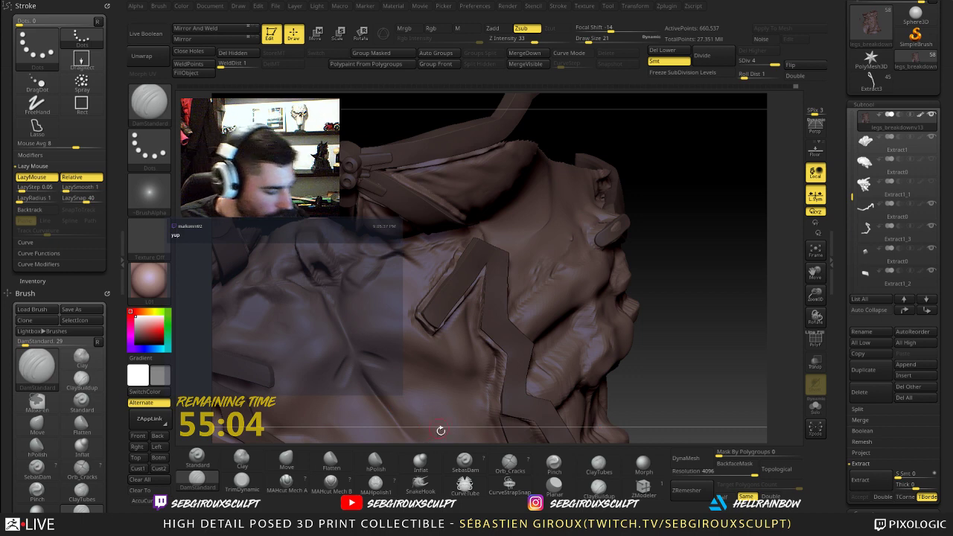
- Smooth the cloth beside the upper edge of the chest strap's short arm
left_click_drag(710, 323, 721, 342)
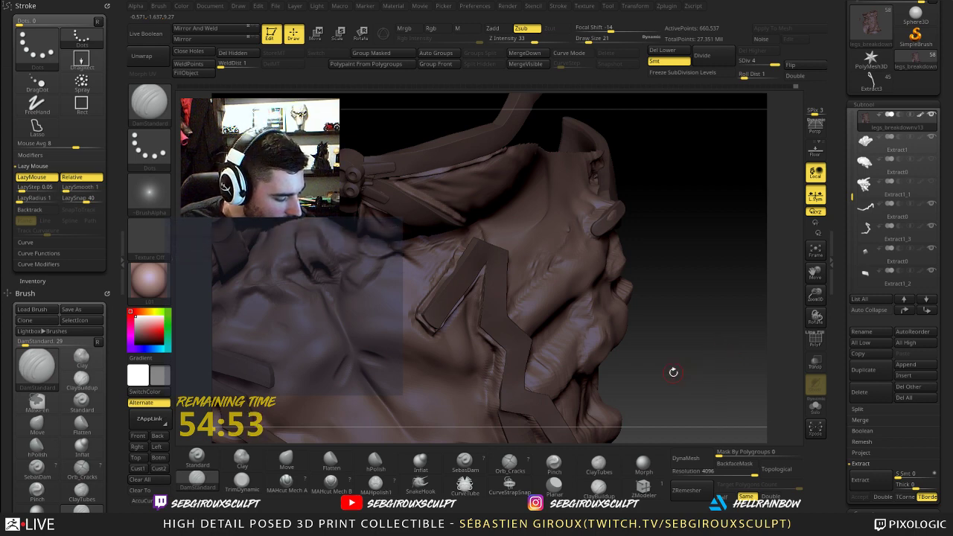
mouse_move(668, 302)
left_mouse_down()
mouse_move(689, 319)
mouse_move(672, 307)
left_mouse_up()
key("shift")
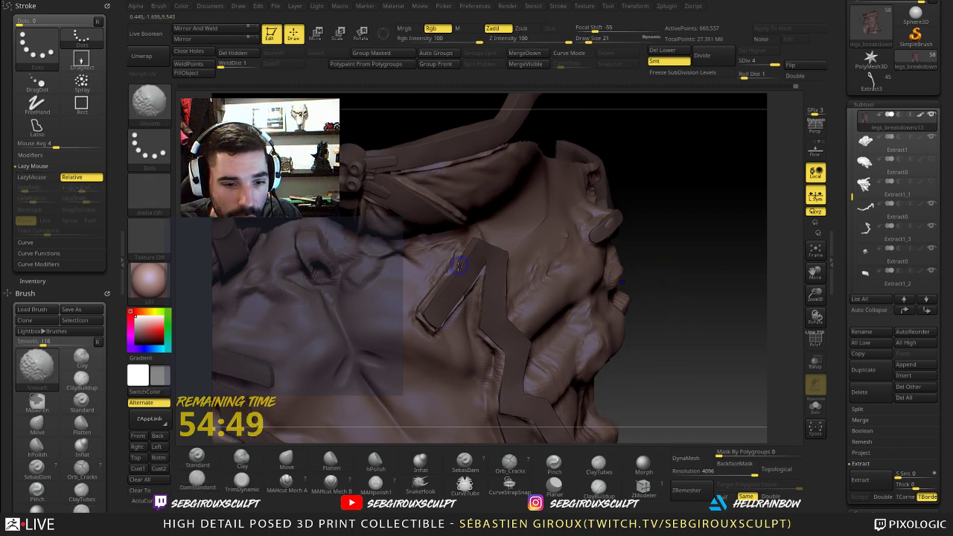
left_click_drag(457, 266, 449, 280)
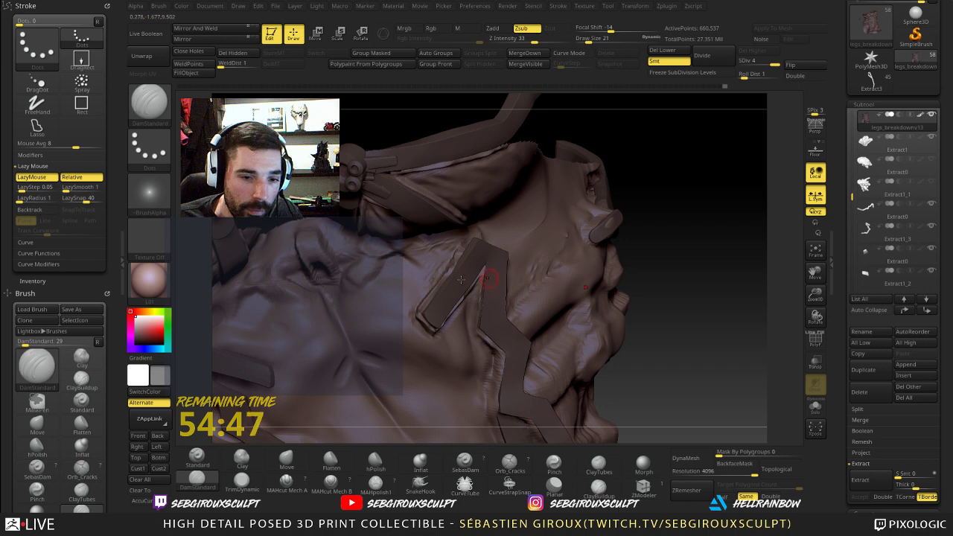
- Smooth and crease the cloth folds between the chest strap's upper bend and the skull-buckled collar
mouse_move(687, 289)
left_mouse_down("alt")
mouse_move(694, 309)
mouse_move(647, 290)
left_mouse_up("alt")
key("shift")
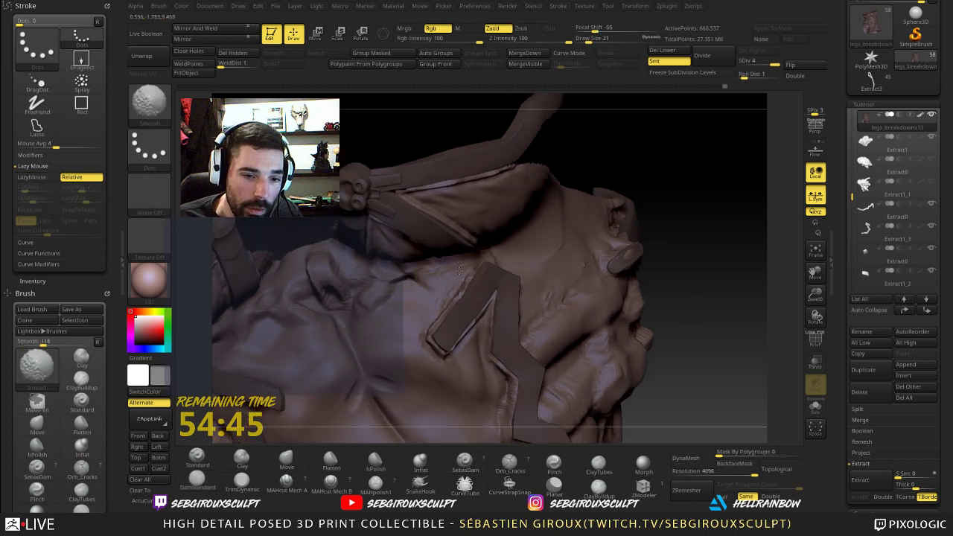
left_click_drag(693, 242, 720, 216)
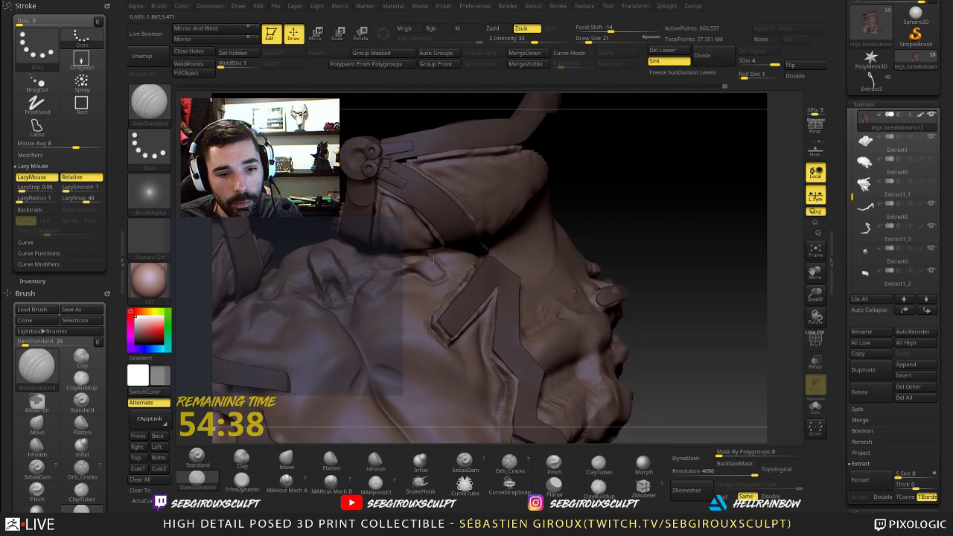
right_click_drag(432, 259, 415, 276)
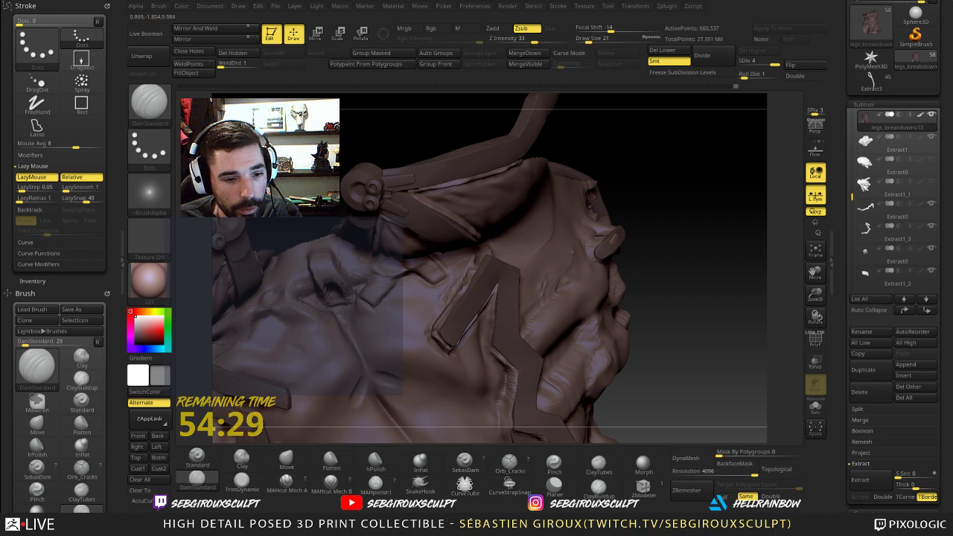
- Reshape the cloth on the upper chest, between the collar and the two chest straps, using the Move brush at draw size 53
right_click_drag(332, 233, 337, 261)
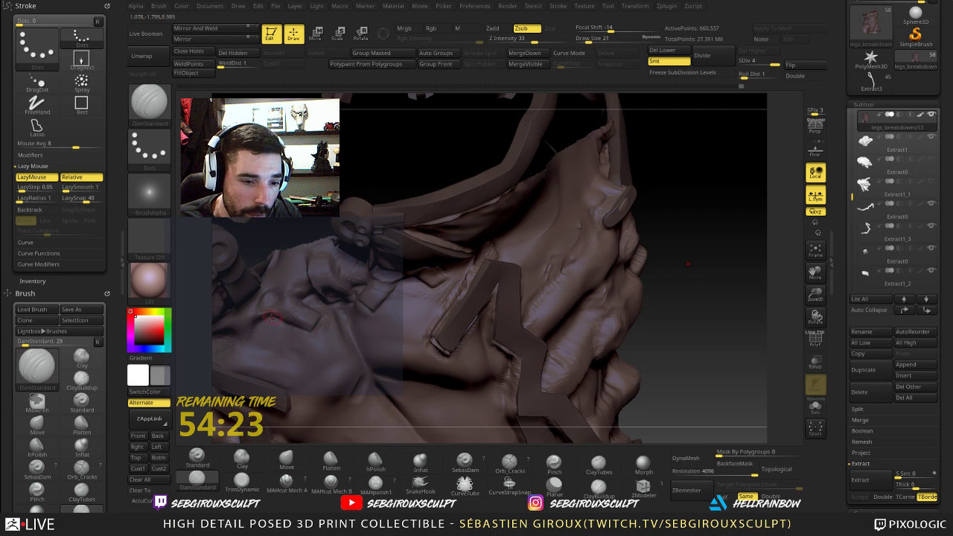
left_click_drag(678, 303, 646, 266)
mouse_move(646, 266)
right_mouse_down()
mouse_move(566, 347)
mouse_move(646, 255)
mouse_move(579, 301)
mouse_move(478, 261)
mouse_move(528, 330)
mouse_move(588, 356)
mouse_move(691, 365)
right_mouse_up()
mouse_move(757, 347)
right_mouse_down()
mouse_move(745, 370)
mouse_move(723, 340)
mouse_move(634, 306)
mouse_move(655, 316)
right_mouse_up()
key("b")
key("m")
key("v")
key("bracketright")
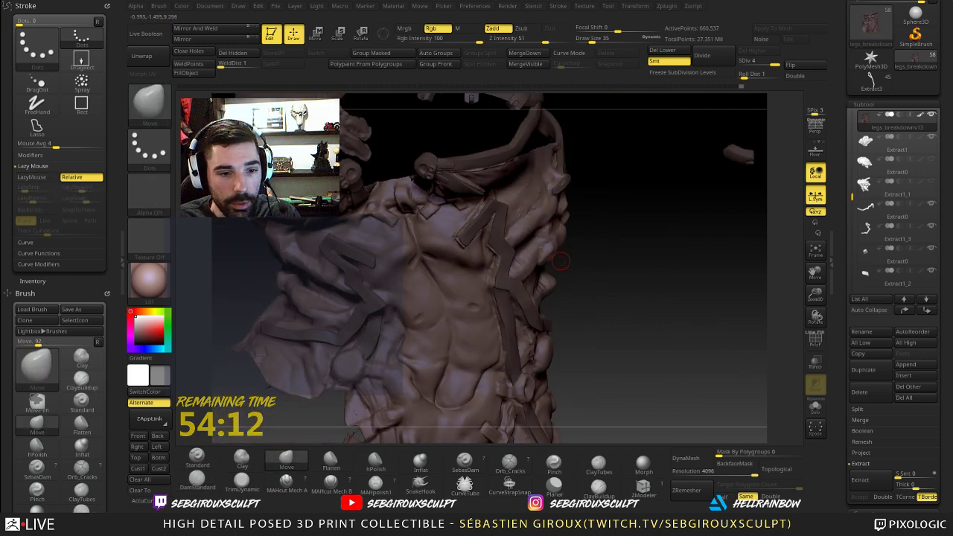
mouse_move(516, 253)
right_mouse_down()
mouse_move(500, 293)
mouse_move(502, 248)
mouse_move(487, 244)
mouse_move(553, 273)
mouse_move(617, 334)
right_mouse_up()
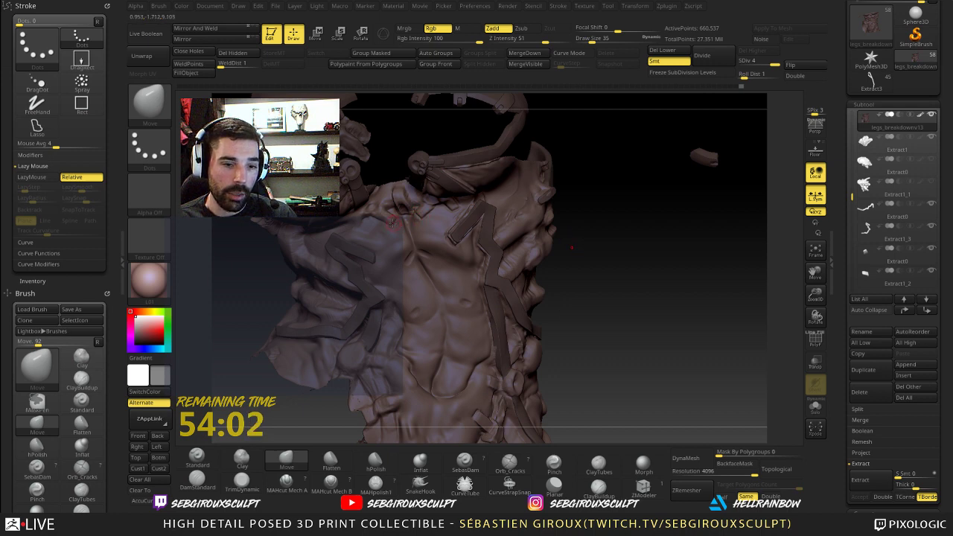
key("space")
left_click_drag(392, 222, 396, 222)
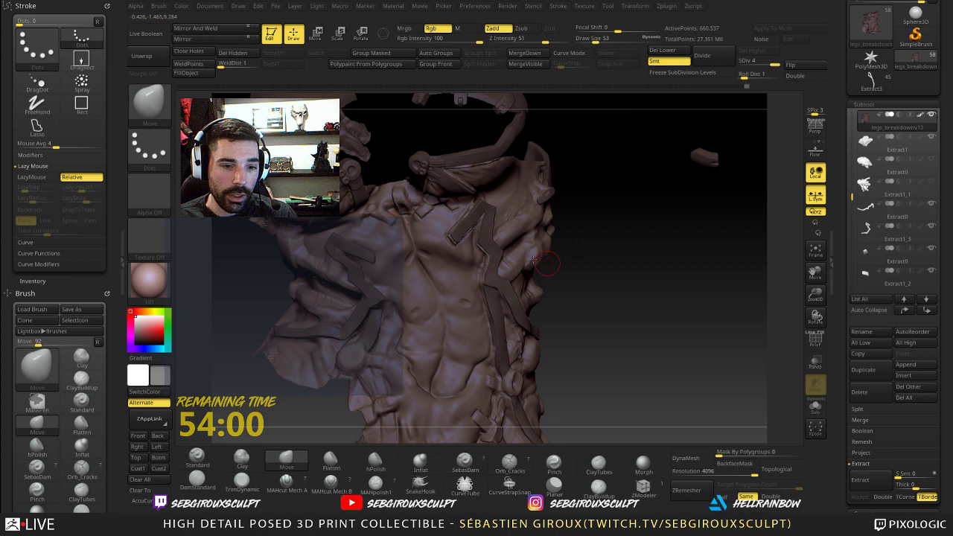
mouse_move(603, 279)
left_mouse_down()
mouse_move(599, 266)
mouse_move(588, 266)
mouse_move(579, 372)
left_mouse_up()
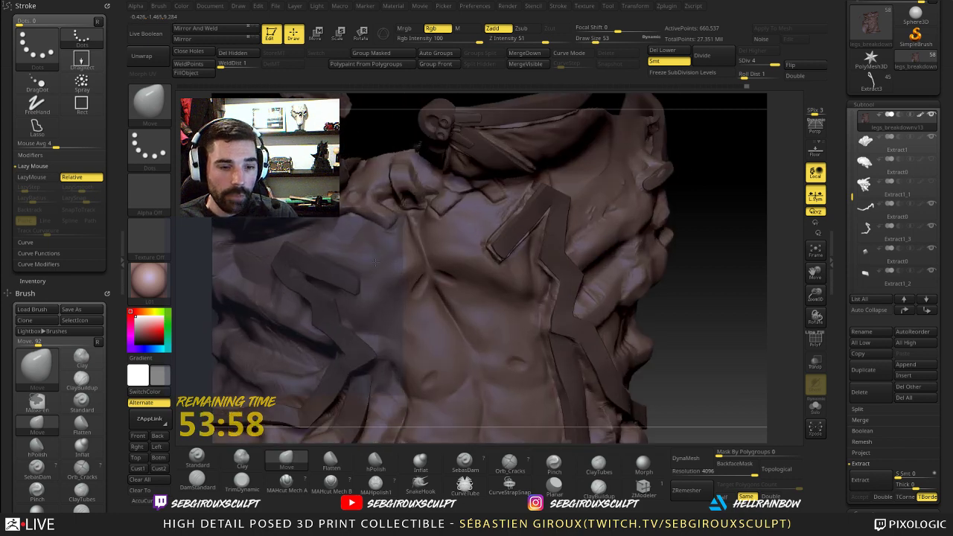
left_click_drag(375, 262, 382, 263)
- Build up the cloth above the opposite chest strap with the Clay brush at draw size 42, and smooth it
left_click(197, 480)
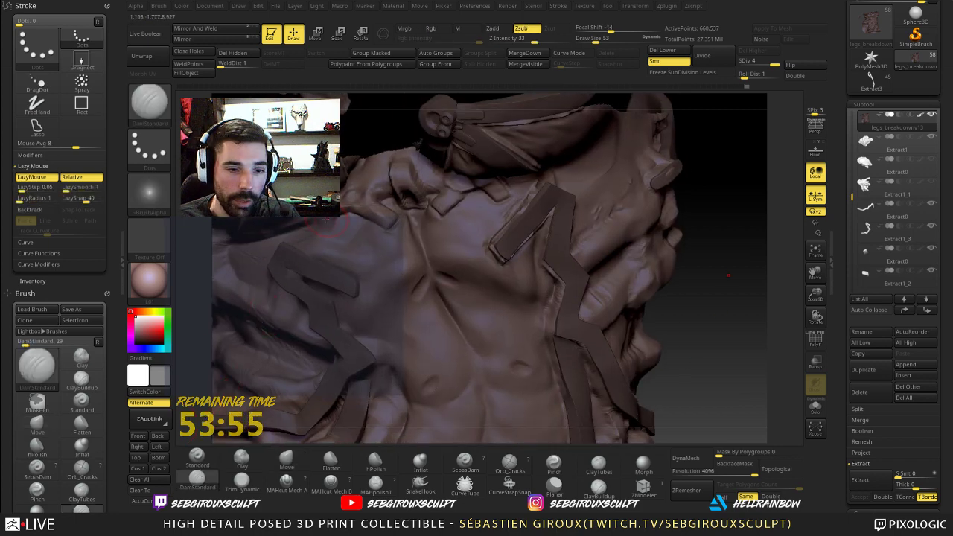
left_click_drag(346, 212, 354, 210)
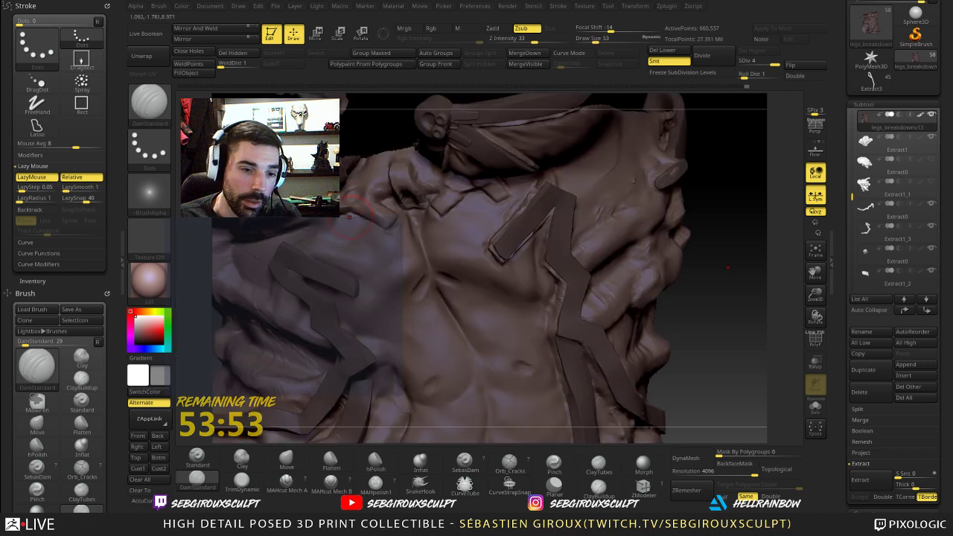
left_click_drag(728, 267, 734, 267)
key("bracketleft")
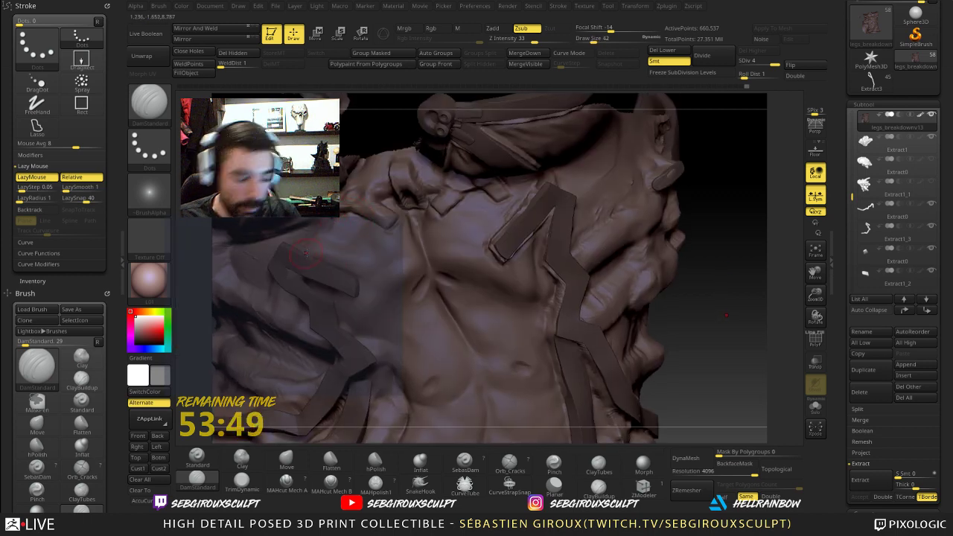
key("b")
key("c")
key("t")
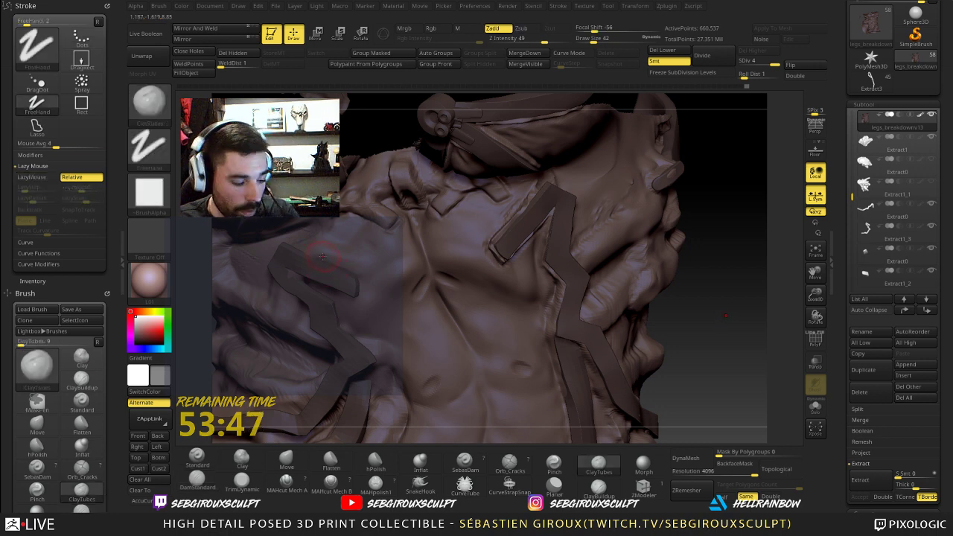
key("b")
key("c")
key("l")
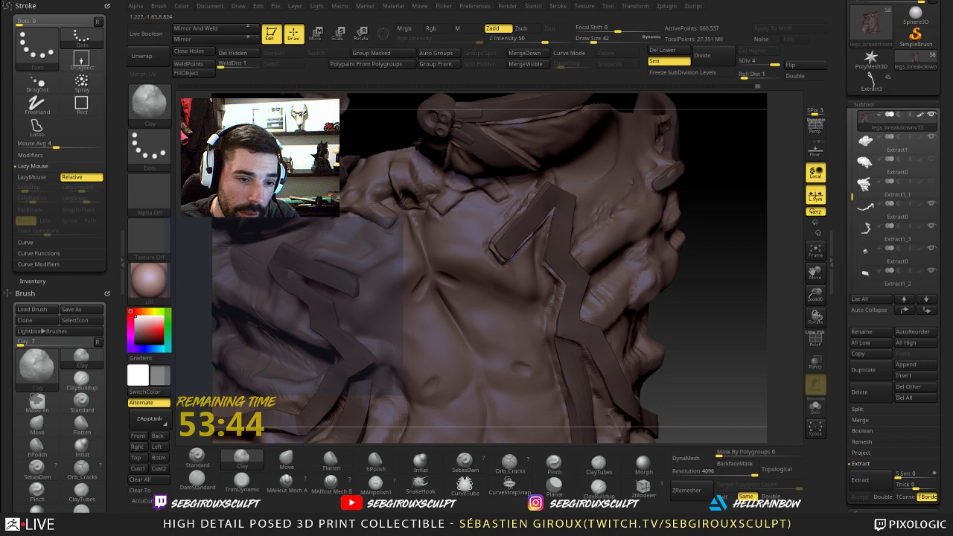
key("shift")
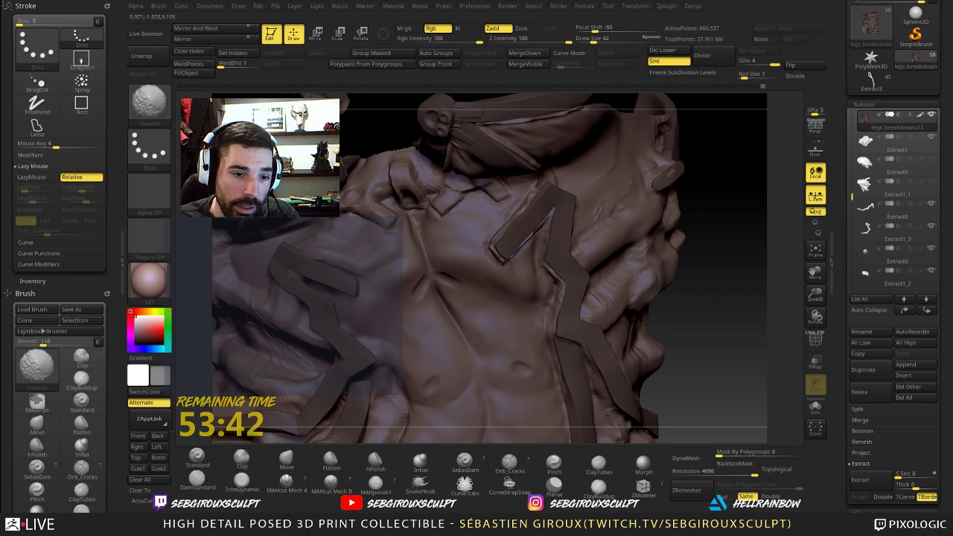
left_click_drag(343, 258, 408, 259, "shift")
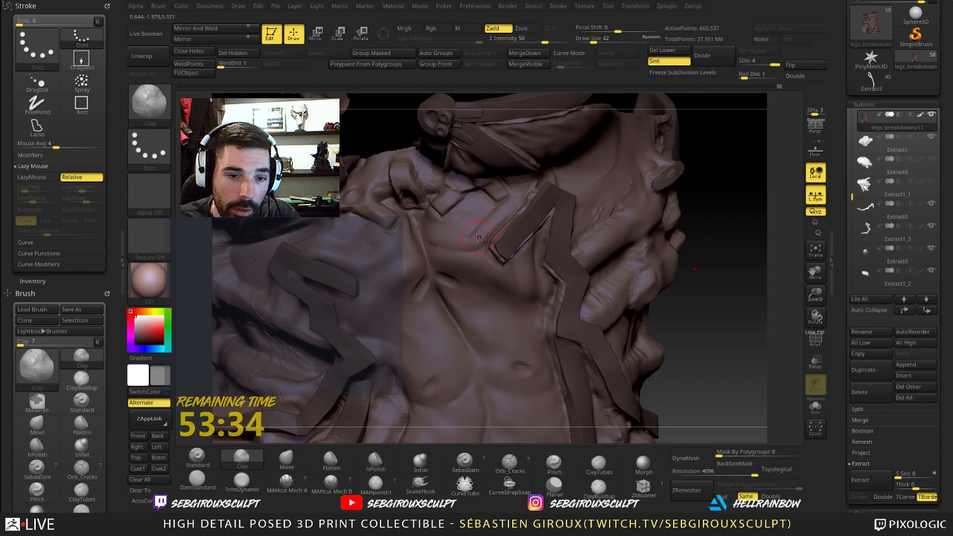
- Build up and smooth the cloth between the central chest crease and the free end of the chest strap's short arm
key("shift")
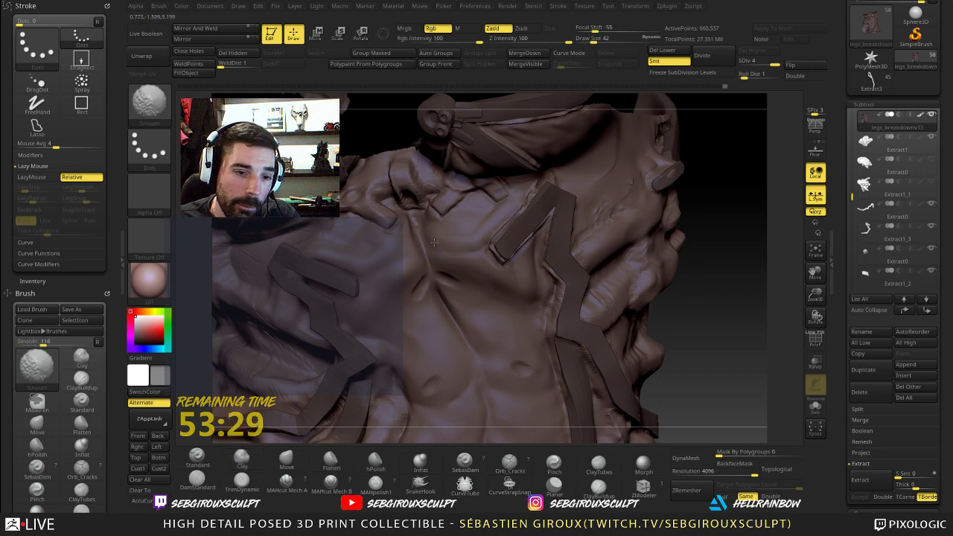
key("shift")
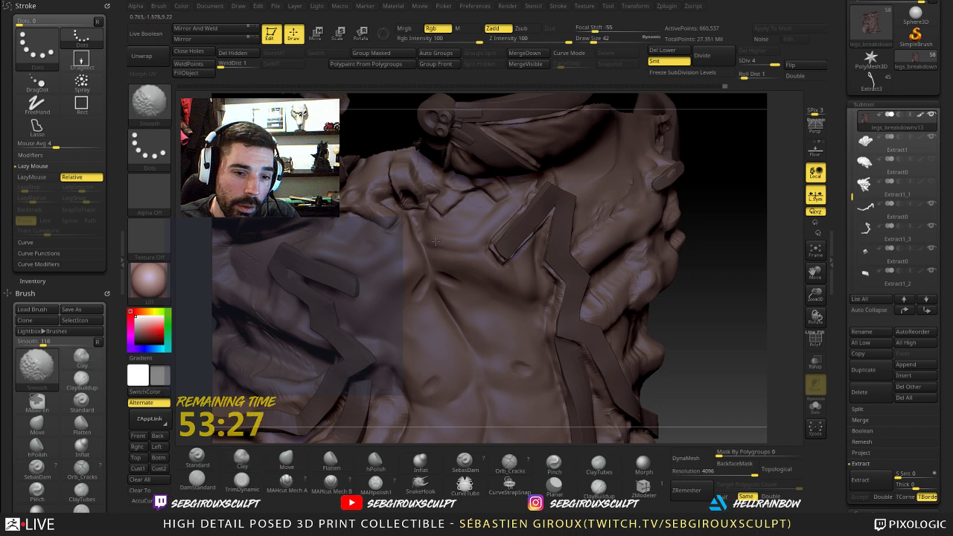
mouse_move(729, 253)
left_mouse_down("alt")
mouse_move(720, 257)
mouse_move(677, 214)
left_mouse_up("alt")
left_click_drag(667, 262, 662, 320)
key("shift")
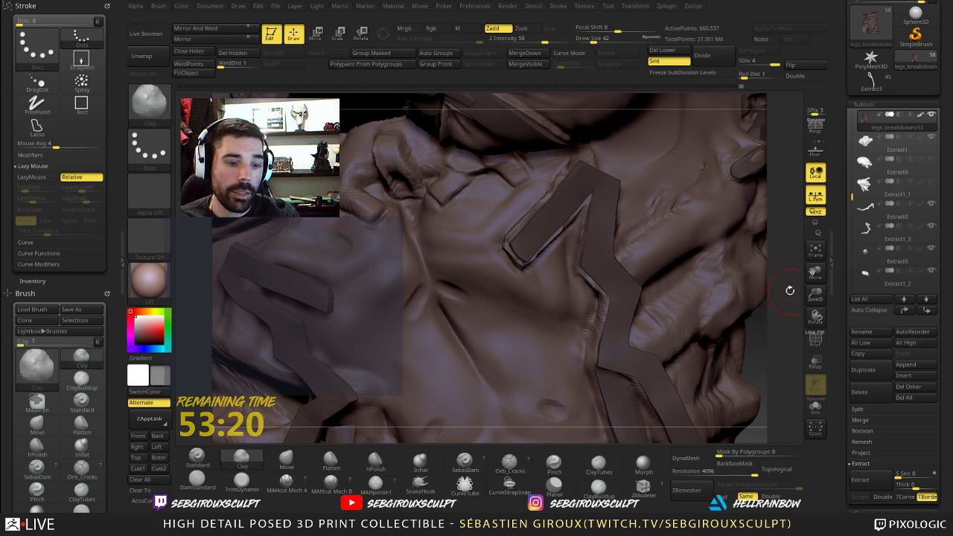
- Build up the cloth at the top of the central chest crease with Clay and smooth the transition
left_click_drag(772, 272, 664, 157, "alt")
mouse_move(530, 330)
left_mouse_down("alt")
mouse_move(561, 359)
mouse_move(573, 338)
mouse_move(592, 354)
left_mouse_up("alt")
left_click_drag(559, 322, 573, 337, "alt")
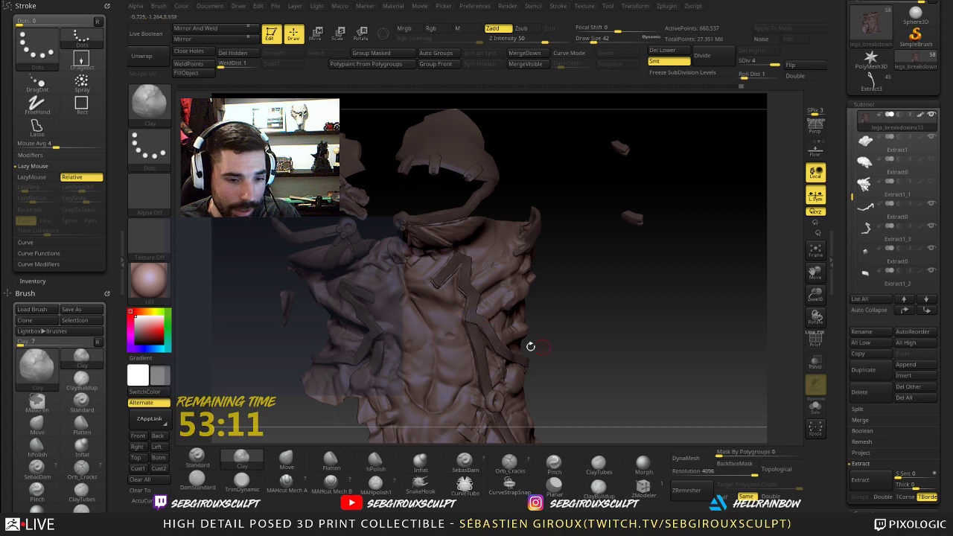
mouse_move(623, 344)
left_mouse_down()
mouse_move(630, 336)
mouse_move(398, 297)
left_mouse_up()
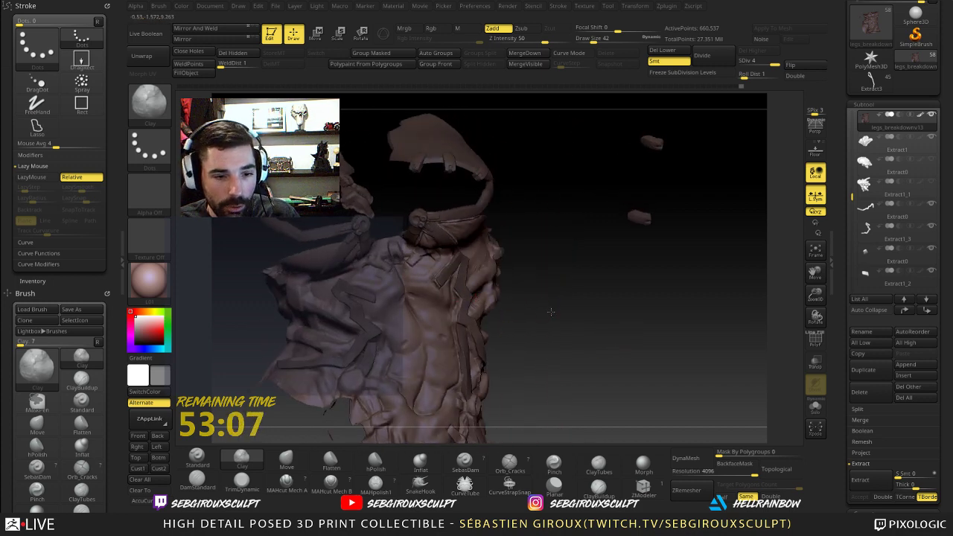
left_click_drag(550, 310, 553, 366, "alt")
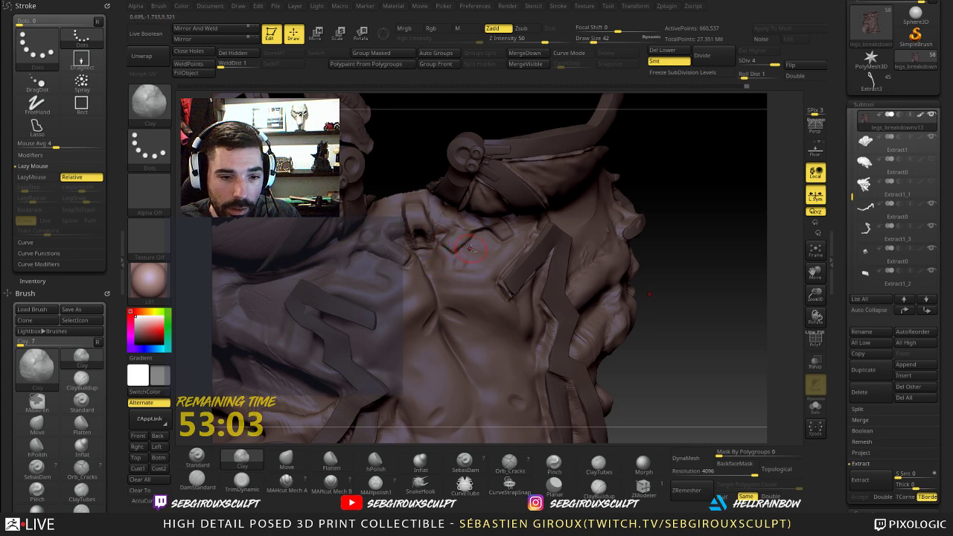
key("shift")
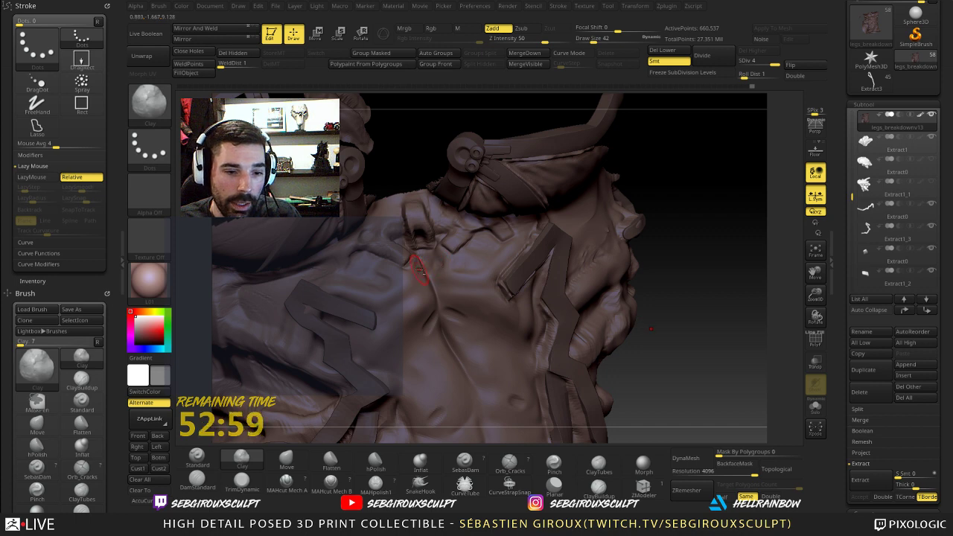
key("shift")
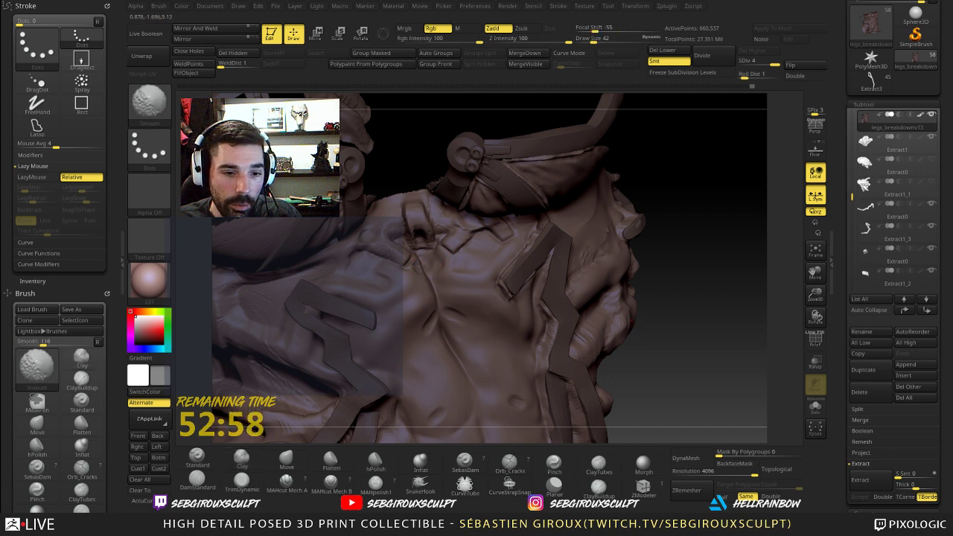
left_click_drag(435, 264, 425, 272, "shift")
- Refine the cloth just below the small raised strap pieces under the collar with Clay and Smooth
mouse_move(675, 288)
left_mouse_down()
mouse_move(666, 283)
mouse_move(675, 327)
left_mouse_up()
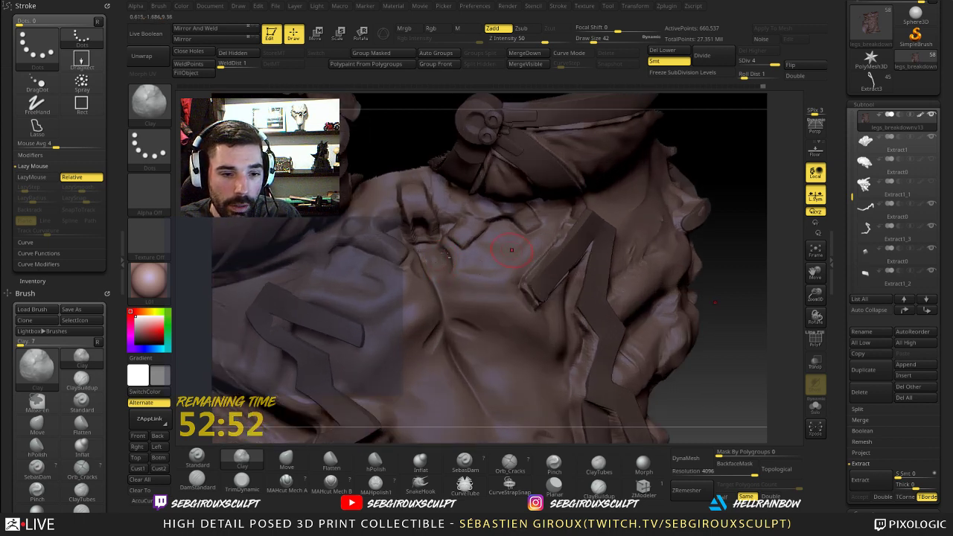
left_click_drag(715, 302, 681, 308)
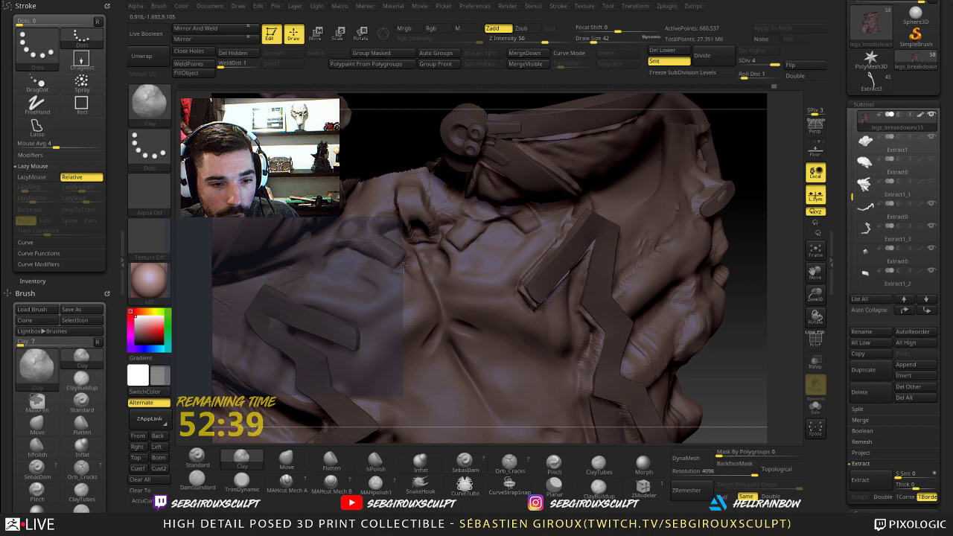
key("shift")
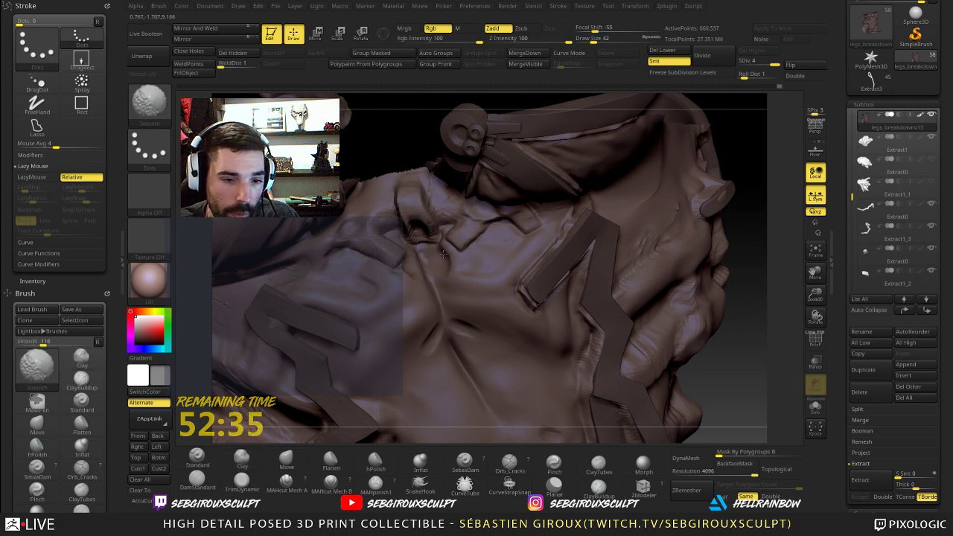
- Soften the upper end of the central chest crease beneath the small raised loop with Smooth
mouse_move(768, 274)
left_mouse_down("alt")
mouse_move(700, 192)
mouse_move(740, 261)
mouse_move(719, 281)
mouse_move(663, 231)
mouse_move(574, 231)
left_mouse_up("alt")
right_click_drag(574, 231, 587, 305)
left_click_drag(587, 305, 620, 365, "alt")
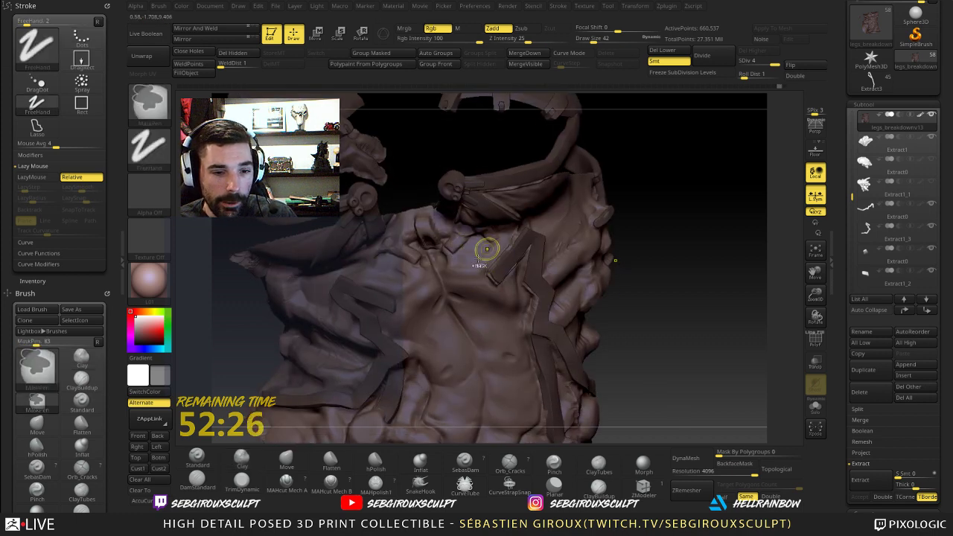
key("ctrl")
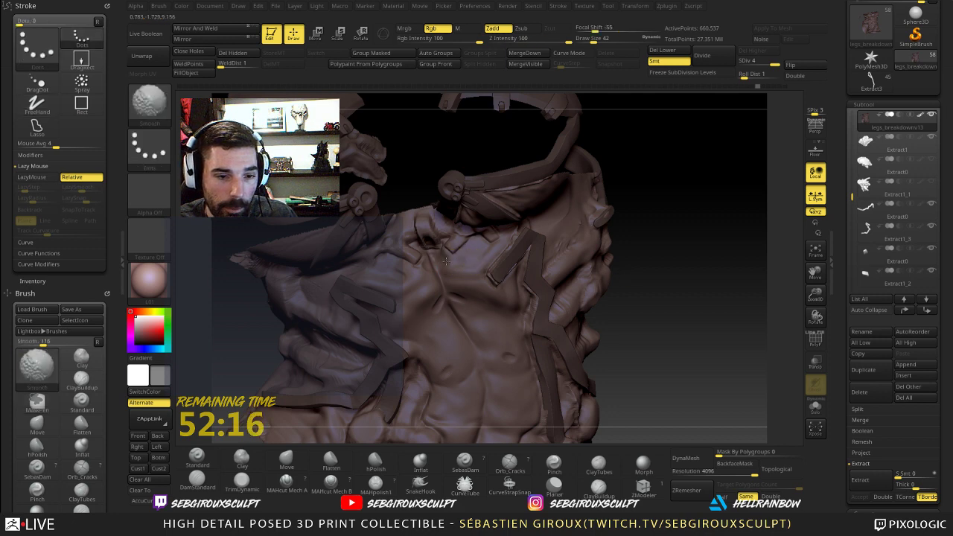
left_click(424, 260, "shift")
left_click(443, 291)
left_click_drag(427, 256, 418, 265, "shift")
- Build up and smooth the cloth across the upper chest from the central crease toward the opposite chest strap
mouse_move(586, 259)
left_mouse_down()
mouse_move(650, 235)
mouse_move(570, 164)
mouse_move(588, 271)
mouse_move(646, 327)
left_mouse_up()
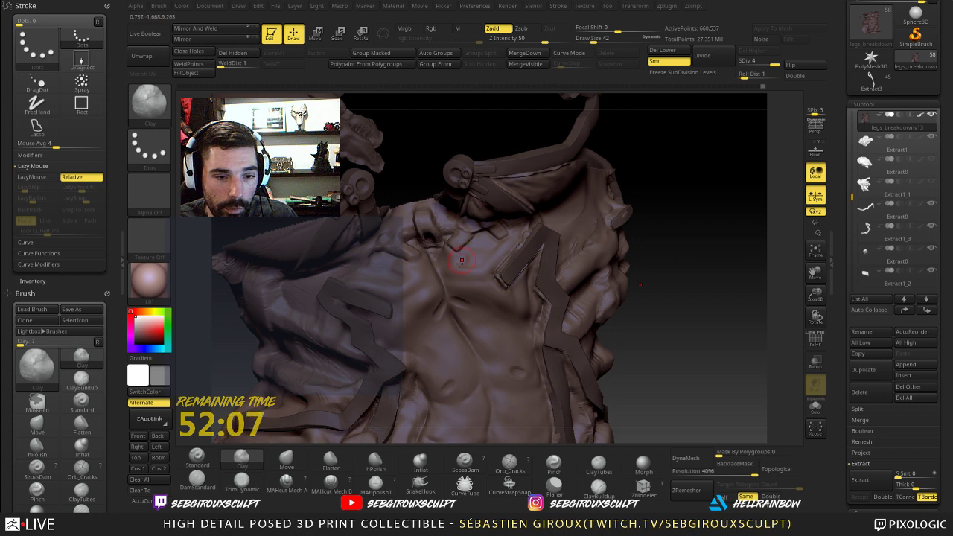
key("shift")
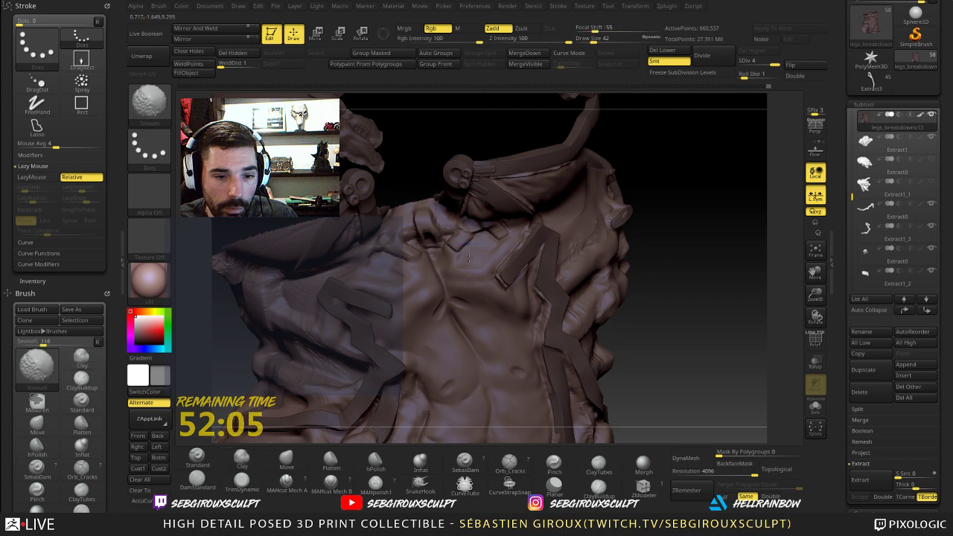
left_click_drag(411, 279, 384, 274, "shift")
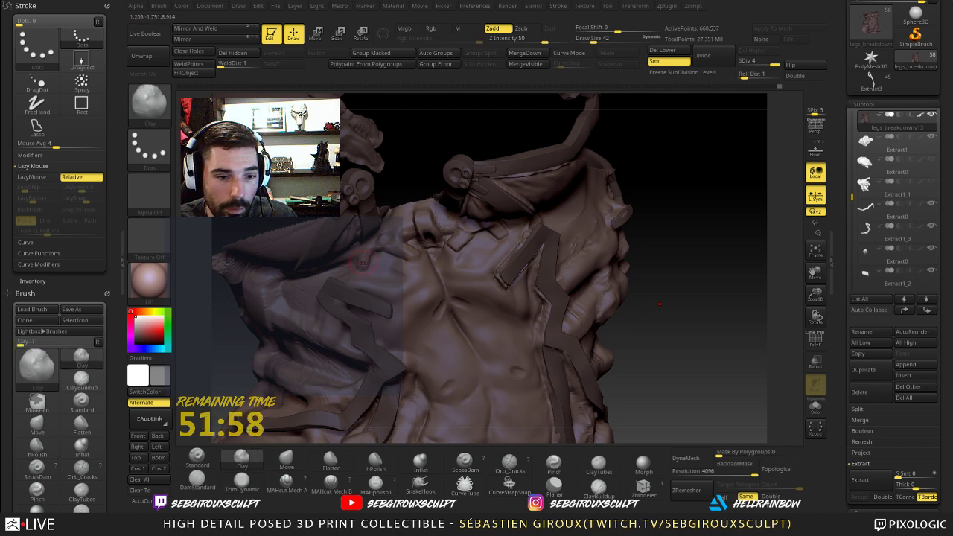
- Carve a fold in the cloth beneath the opposite skull buckle with DamStandard at draw size 42
left_click_drag(655, 284, 638, 232)
left_click(197, 481)
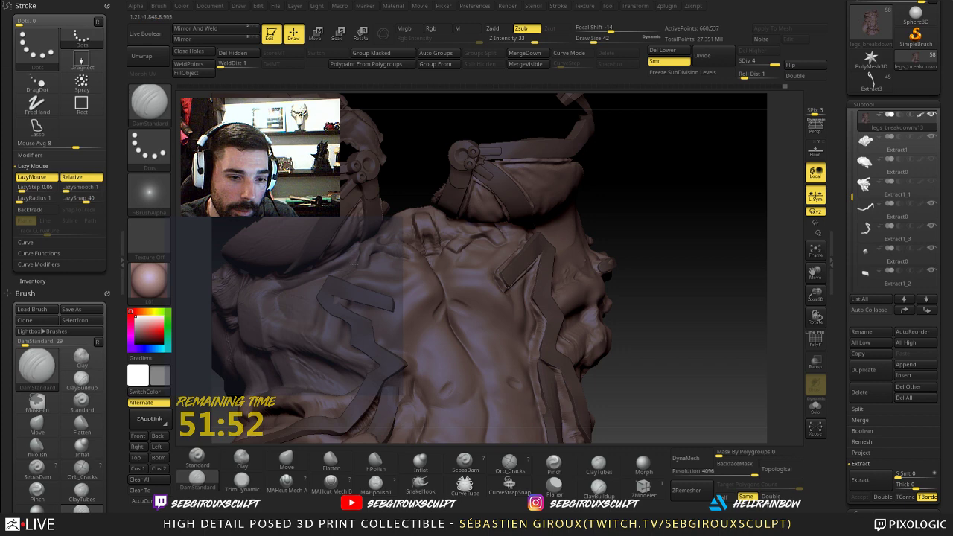
mouse_move(659, 260)
left_mouse_down()
mouse_move(673, 270)
mouse_move(549, 267)
left_mouse_up()
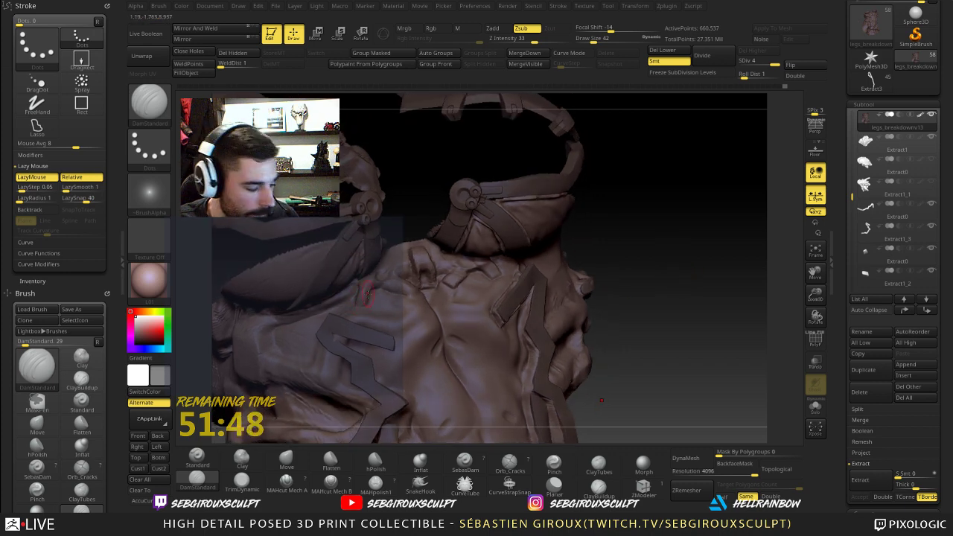
mouse_move(641, 305)
left_mouse_down()
mouse_move(640, 319)
mouse_move(514, 294)
left_mouse_up()
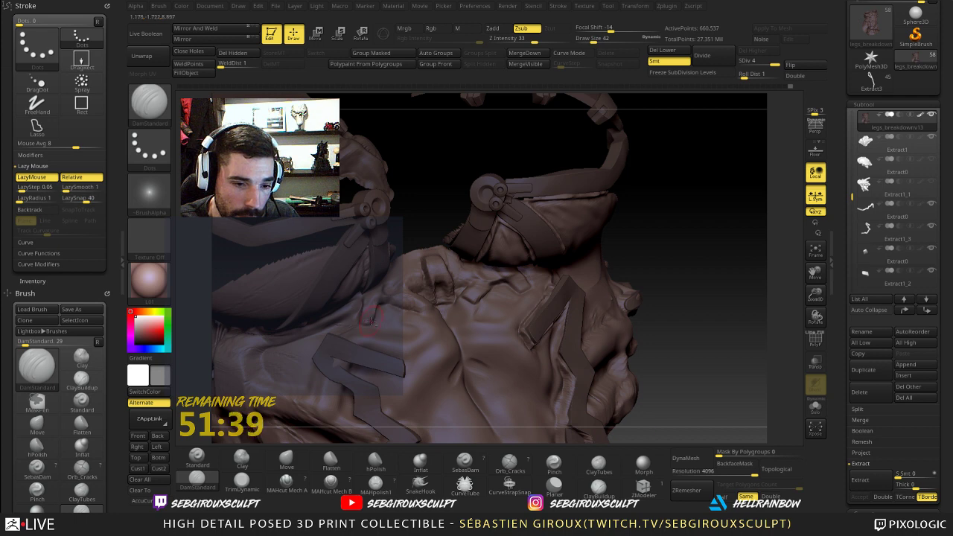
left_click_drag(666, 288, 661, 332)
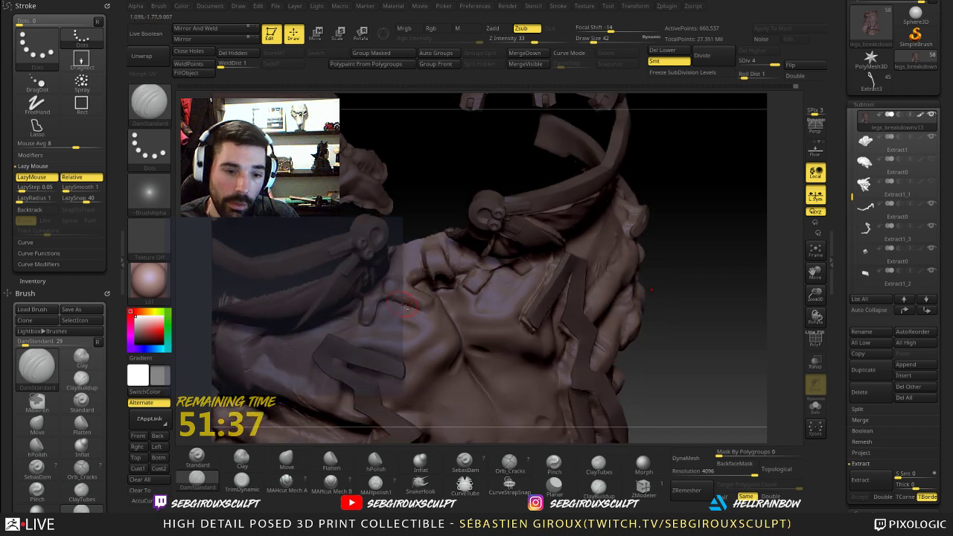
mouse_move(723, 315)
left_mouse_down()
mouse_move(714, 318)
mouse_move(688, 211)
mouse_move(693, 324)
mouse_move(554, 290)
left_mouse_up()
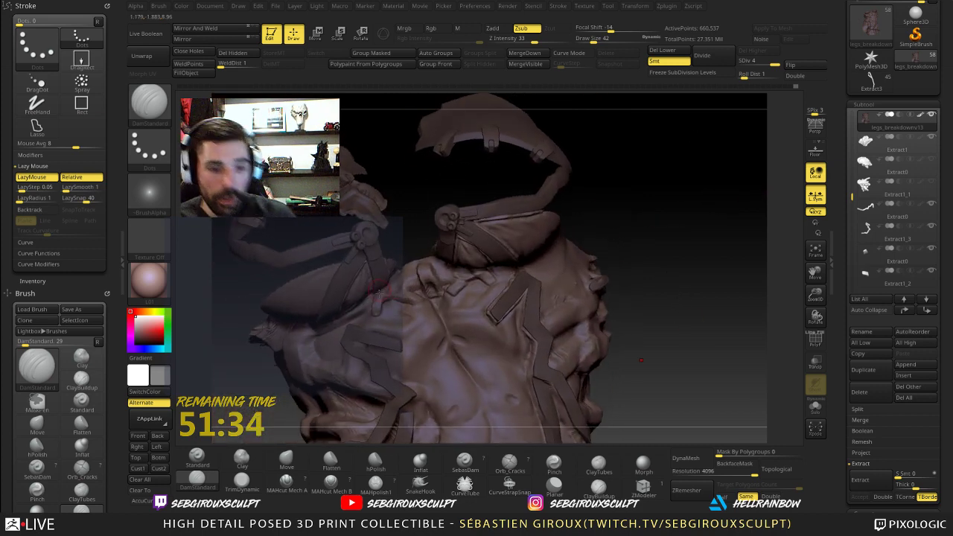
- Add volume with the Clay brush around the carved fold beneath the opposite skull buckle
key("b")
key("c")
key("l")
left_click_drag(632, 319, 570, 304)
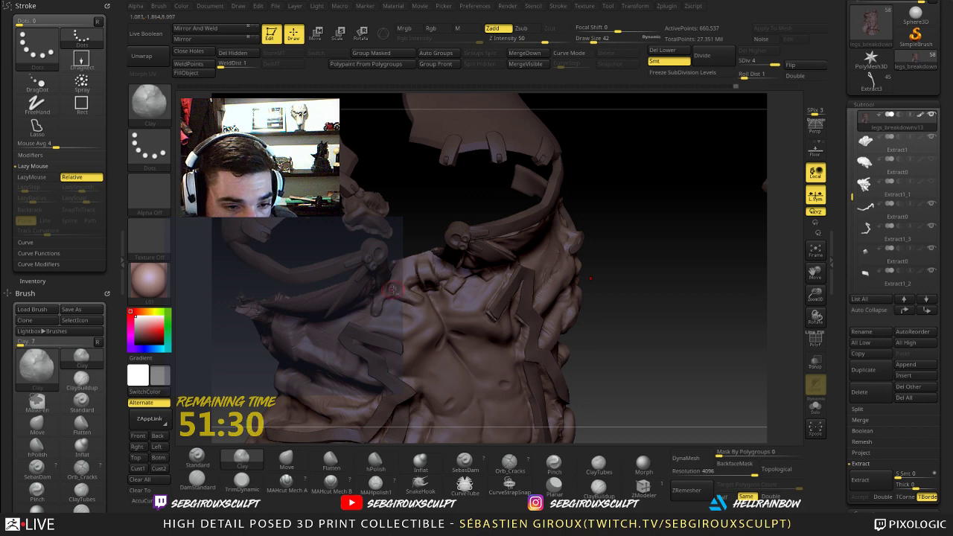
left_click_drag(629, 285, 455, 268)
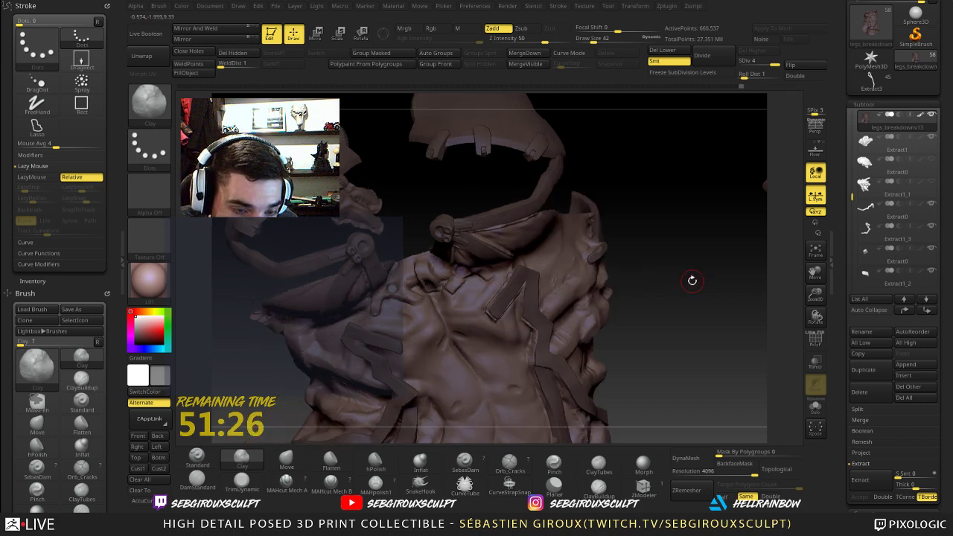
- Build up the cloth fold beneath the opposite skull buckle with ClayTubes at draw size 42
left_click_drag(692, 276, 423, 236)
key("2")
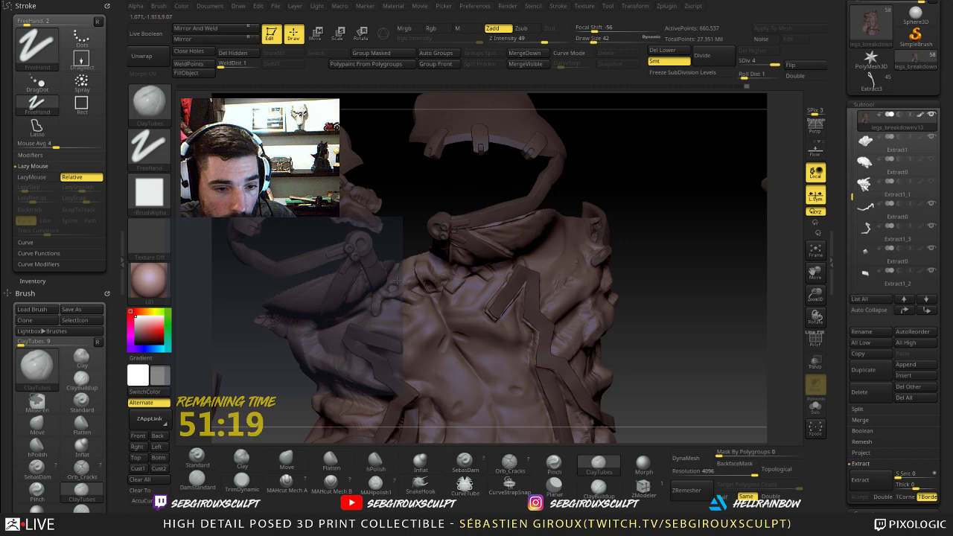
left_click_drag(687, 280, 432, 281)
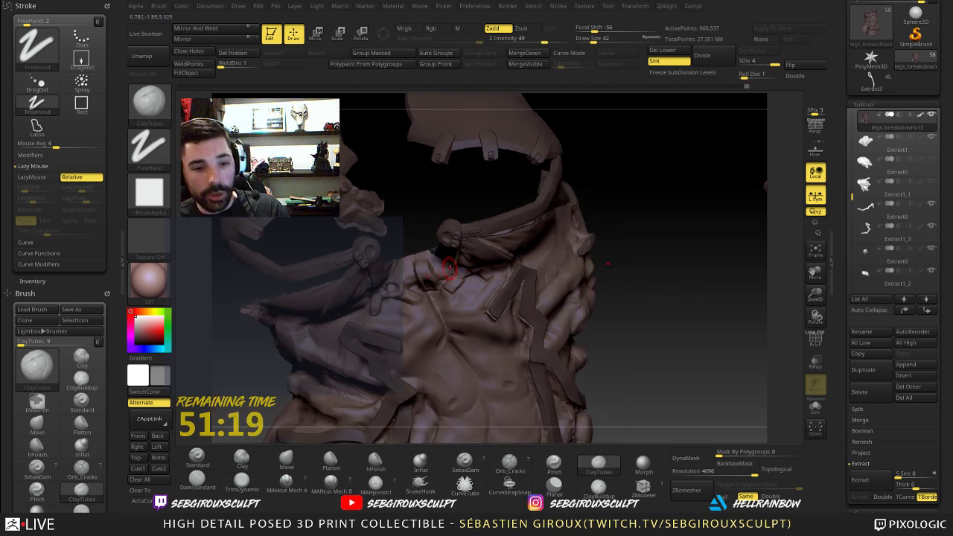
mouse_move(625, 256)
left_mouse_down()
mouse_move(644, 231)
mouse_move(633, 287)
left_mouse_up()
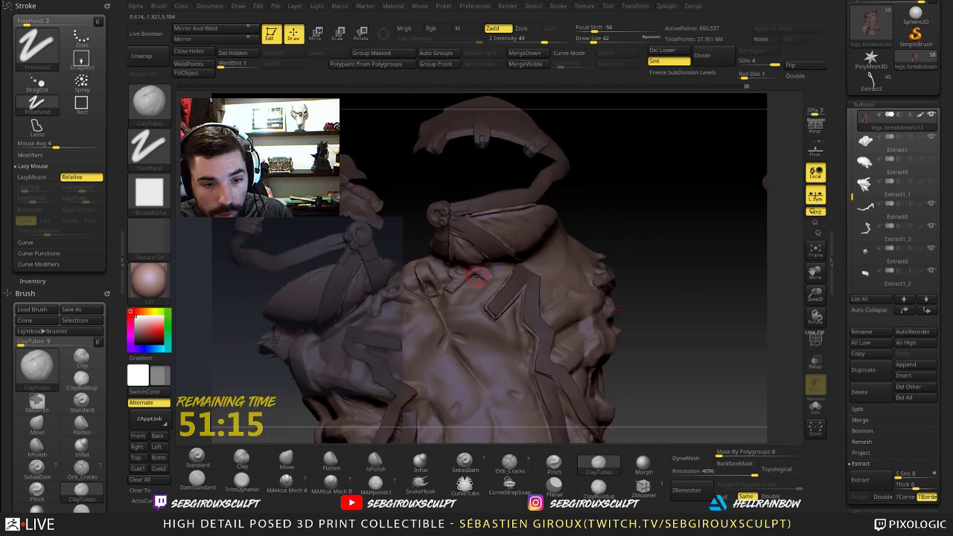
- Reshape the cloth around the collar with the Move brush, undoing the last stroke and enlarging the draw size to 89
mouse_move(668, 241)
left_mouse_down()
mouse_move(688, 250)
mouse_move(683, 304)
mouse_move(644, 330)
mouse_move(649, 305)
mouse_move(680, 320)
mouse_move(676, 306)
mouse_move(681, 324)
left_mouse_up()
key("b")
key("m")
key("v")
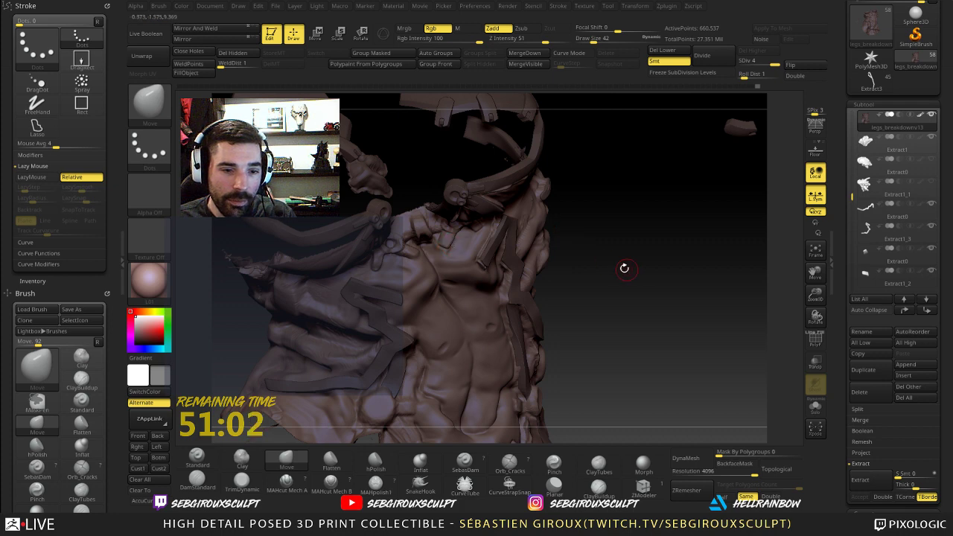
mouse_move(600, 242)
left_mouse_down("alt")
mouse_move(619, 274)
mouse_move(633, 271)
mouse_move(655, 387)
left_mouse_up("alt")
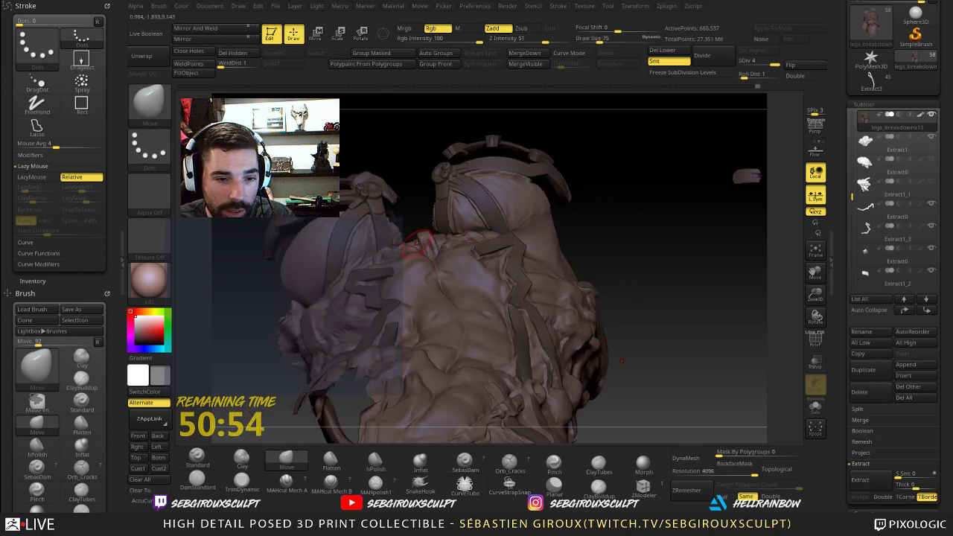
key("ctrl+z")
key("]")
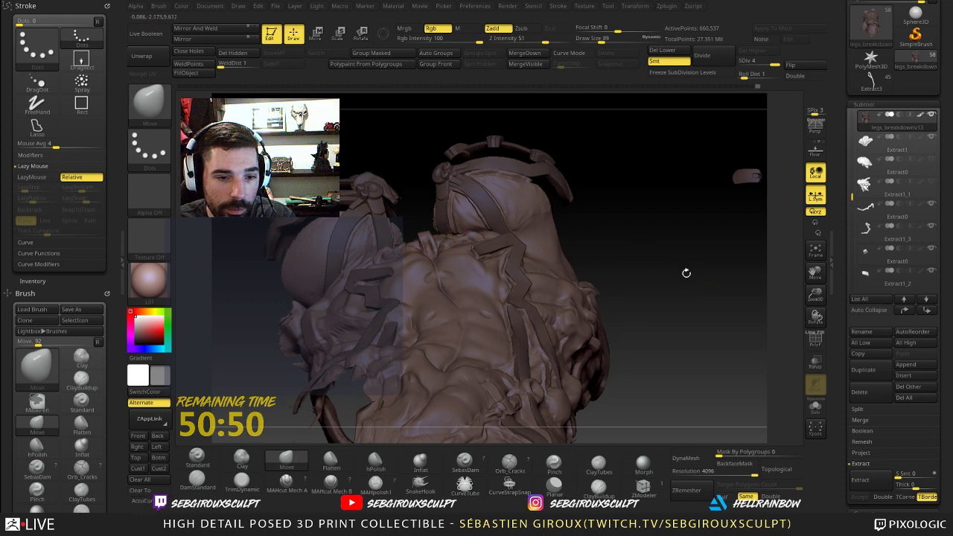
left_click_drag(685, 272, 683, 328)
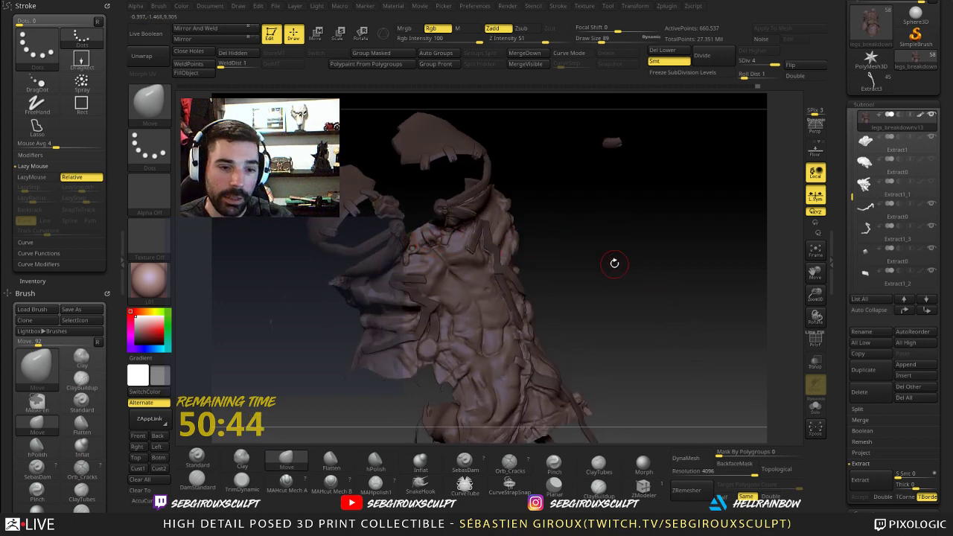
left_click_drag(612, 263, 518, 222)
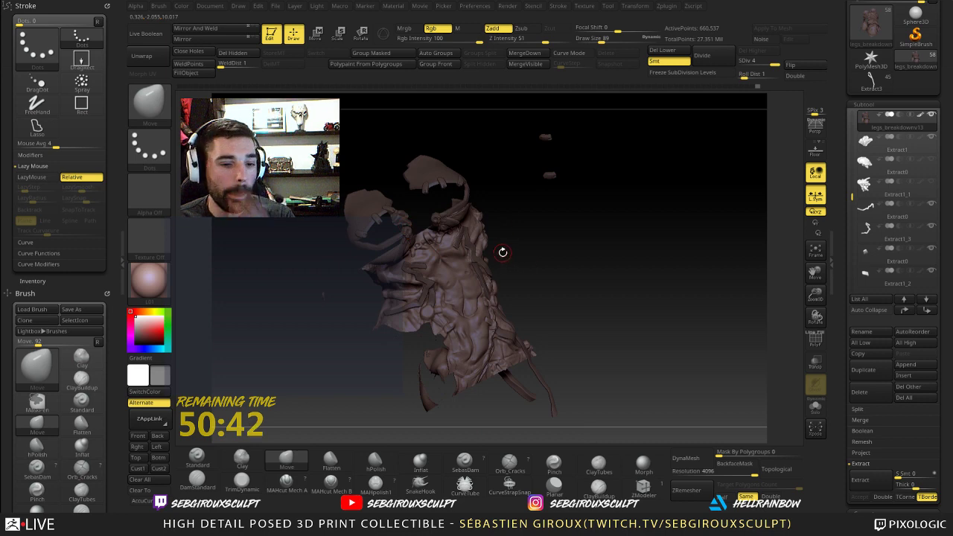
- Refine the chest cloth beside the central crease with the Clay brush and Smooth at draw size 89
left_click_drag(597, 287, 602, 316, "alt")
left_click_drag(615, 284, 591, 283)
key("b")
key("c")
key("l")
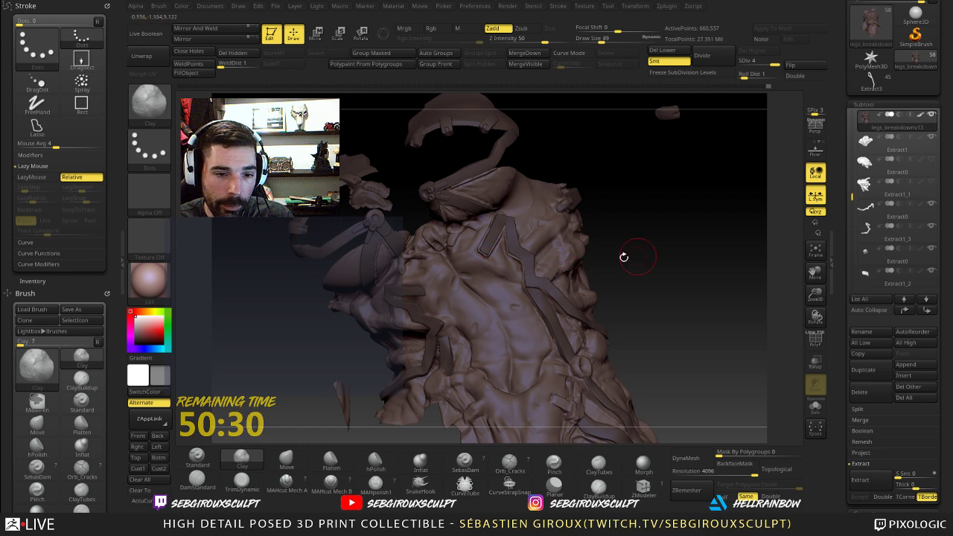
mouse_move(624, 258)
left_mouse_down()
mouse_move(615, 196)
mouse_move(633, 273)
mouse_move(622, 271)
mouse_move(646, 280)
mouse_move(619, 269)
mouse_move(633, 288)
left_mouse_up()
left_click_drag(462, 313, 436, 301, "shift")
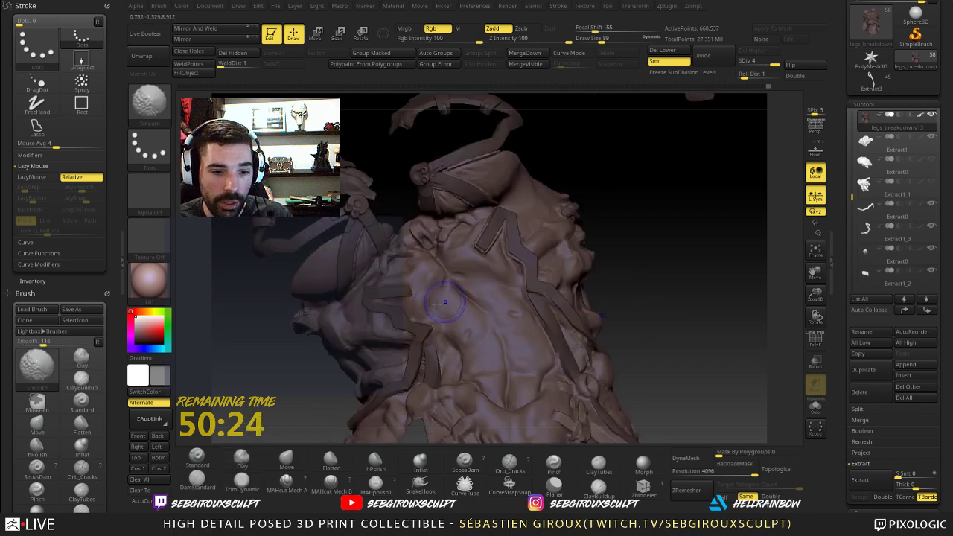
mouse_move(649, 278)
left_mouse_down()
mouse_move(663, 309)
mouse_move(641, 309)
left_mouse_up()
- Carve the cloth around the upper end of the zigzag chest strap with DamStandard at draw size 71
left_click(196, 478)
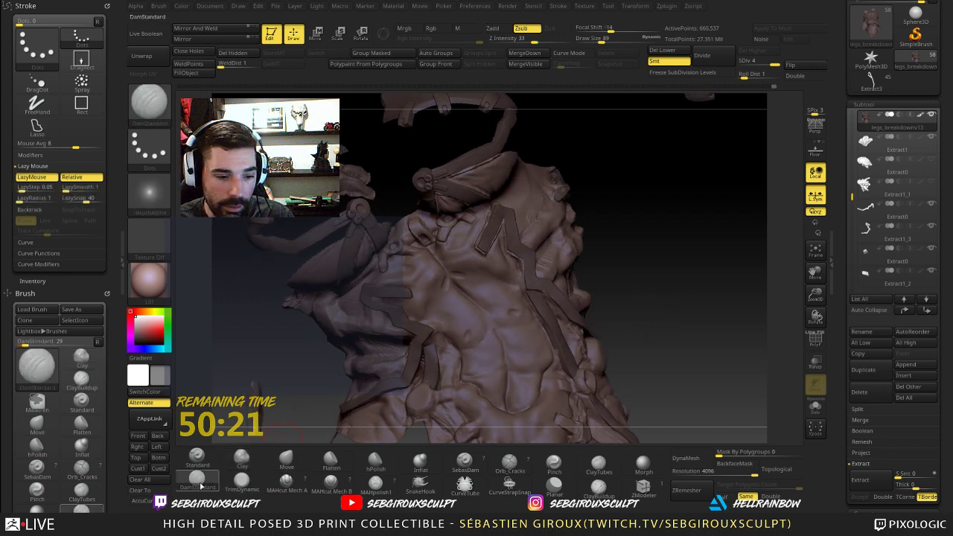
left_click_drag(619, 278, 595, 275)
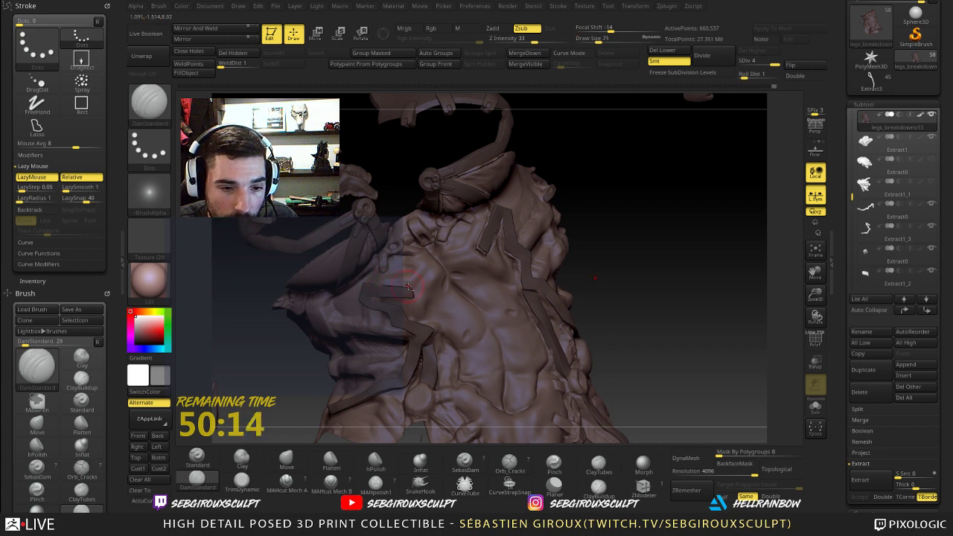
left_click_drag(416, 288, 413, 297)
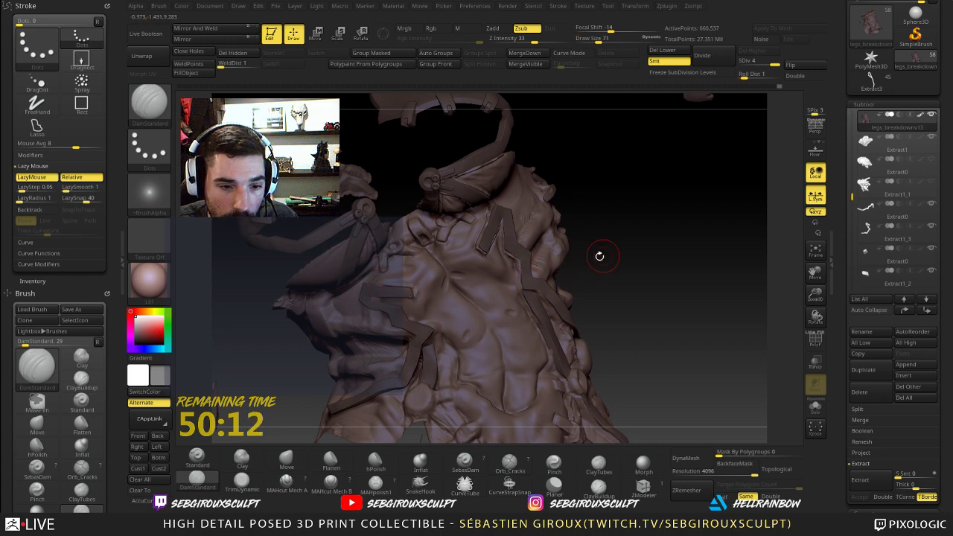
left_click_drag(614, 259, 654, 271, "alt")
left_click_drag(689, 242, 378, 301)
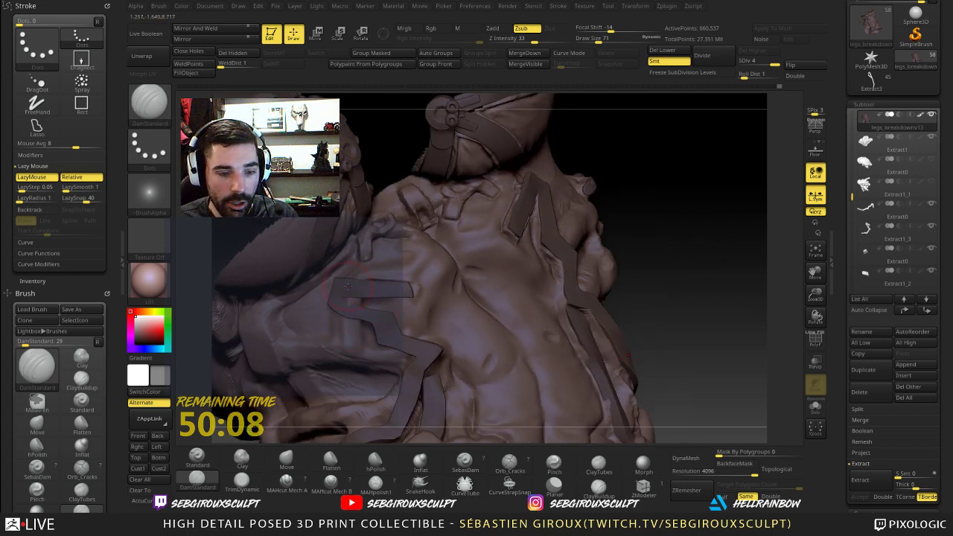
- Select the zigzag chest strap Extract1_3 and reshape its lower bend with the Move brush at draw size 71
key("b")
key("m")
key("v")
left_click(330, 304, "alt")
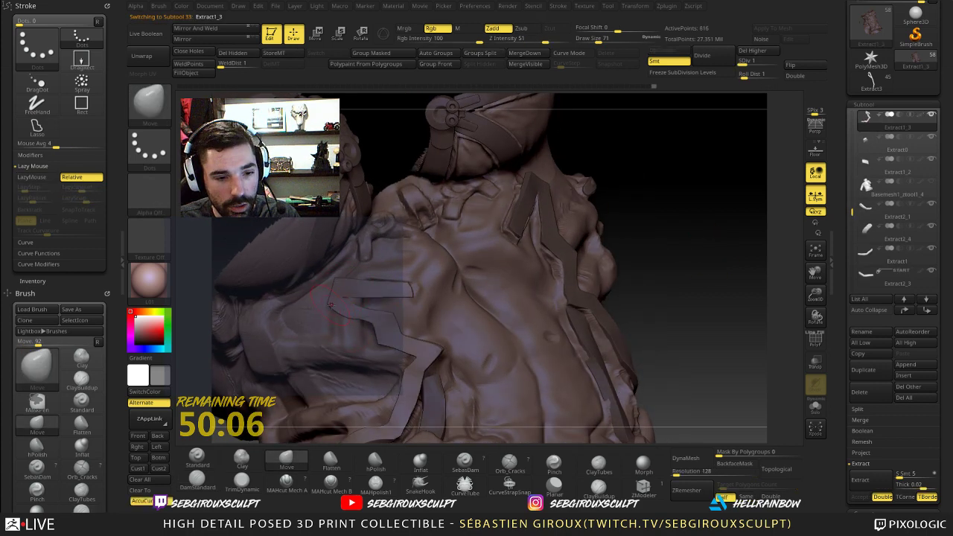
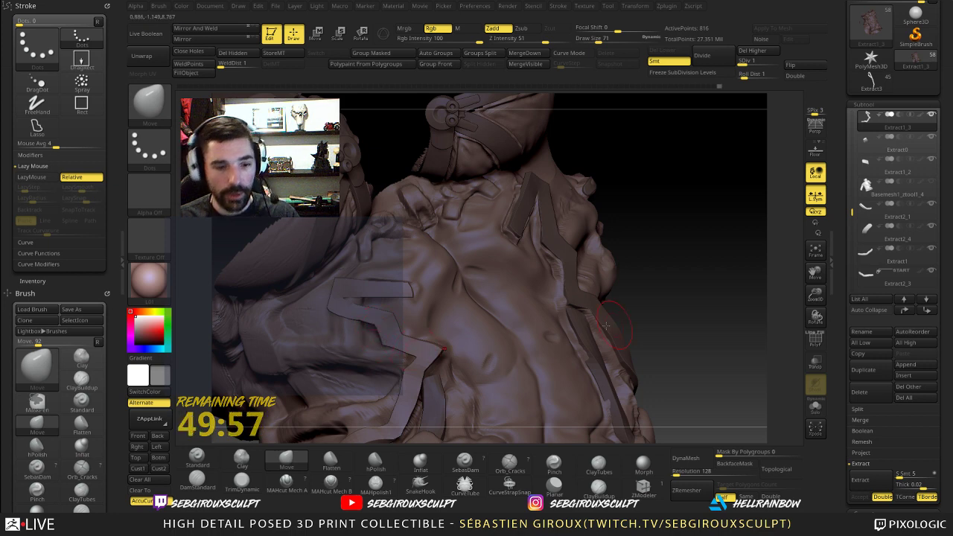
mouse_move(605, 326)
left_mouse_down()
mouse_move(612, 295)
mouse_move(625, 304)
mouse_move(598, 308)
mouse_move(632, 309)
mouse_move(606, 402)
left_mouse_up()
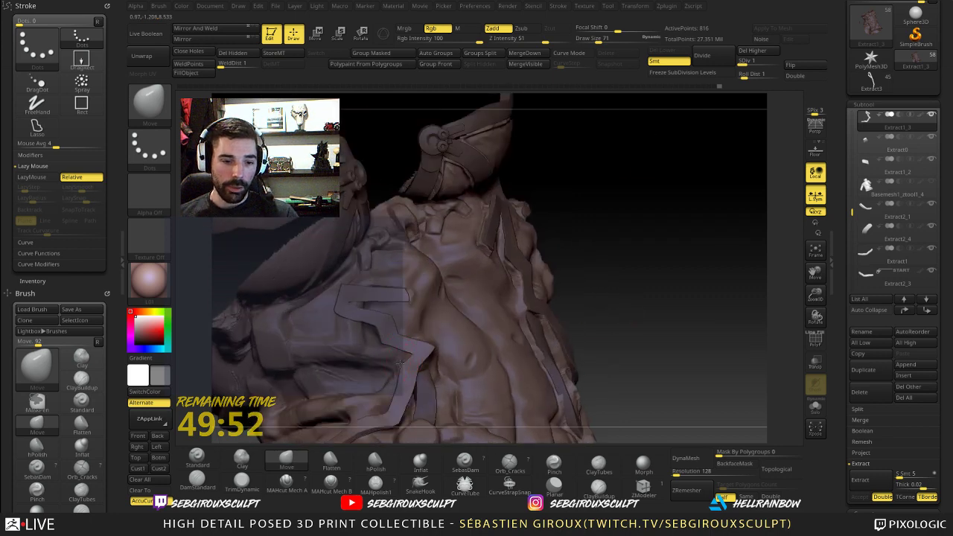
left_click_drag(403, 371, 399, 373)
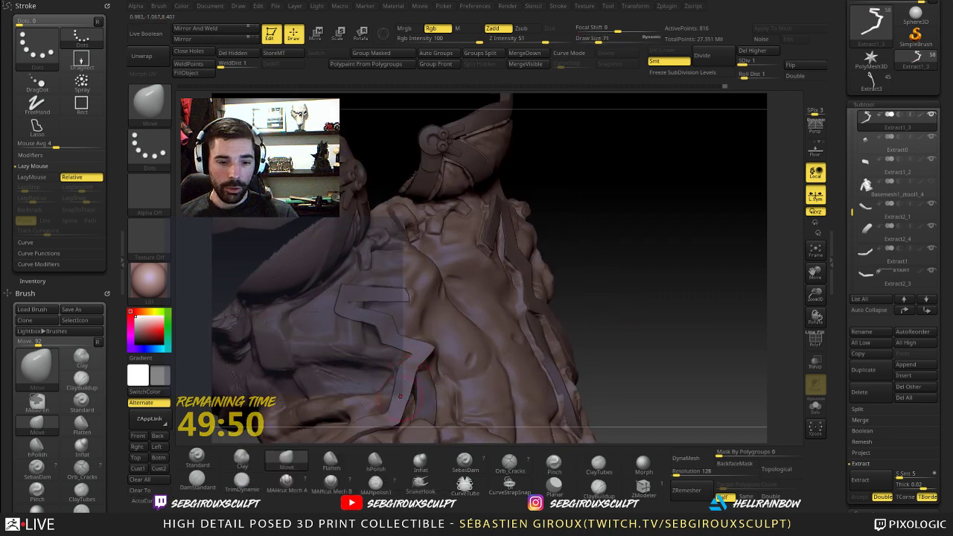
- Set the Move brush's focal shift to -53 and refine the strap's edge around its middle corner
left_click_drag(597, 324, 605, 324)
key("space")
left_click(399, 364)
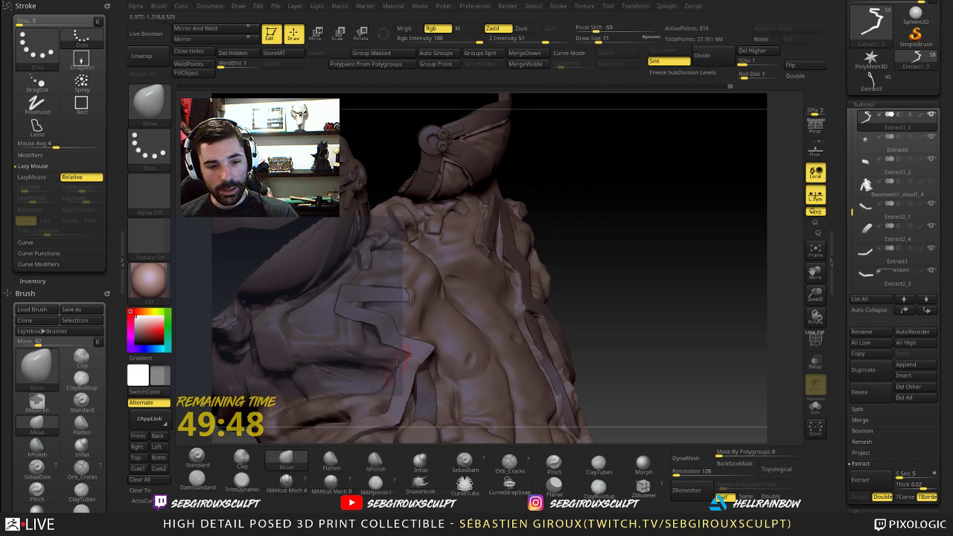
key("a")
key("space")
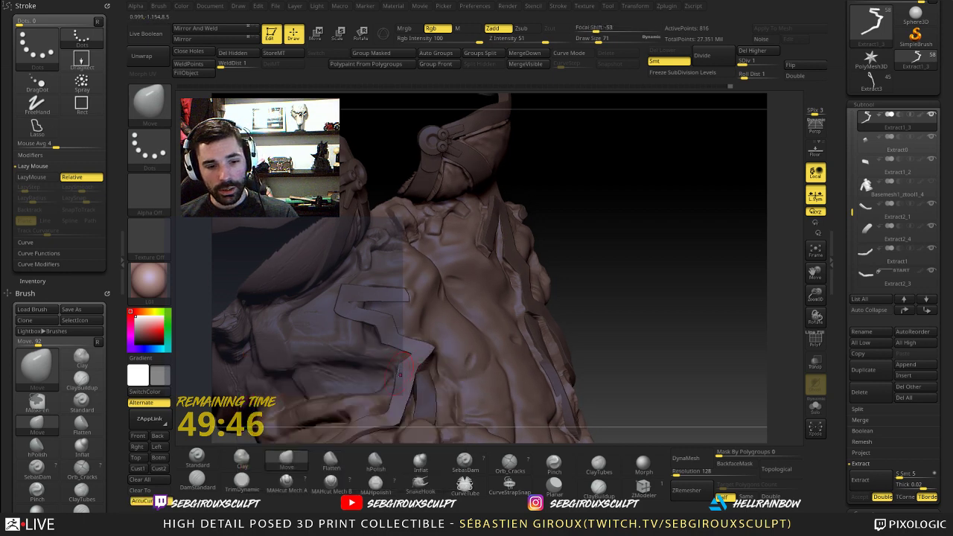
left_click_drag(400, 373, 398, 375)
left_click_drag(579, 325, 622, 326)
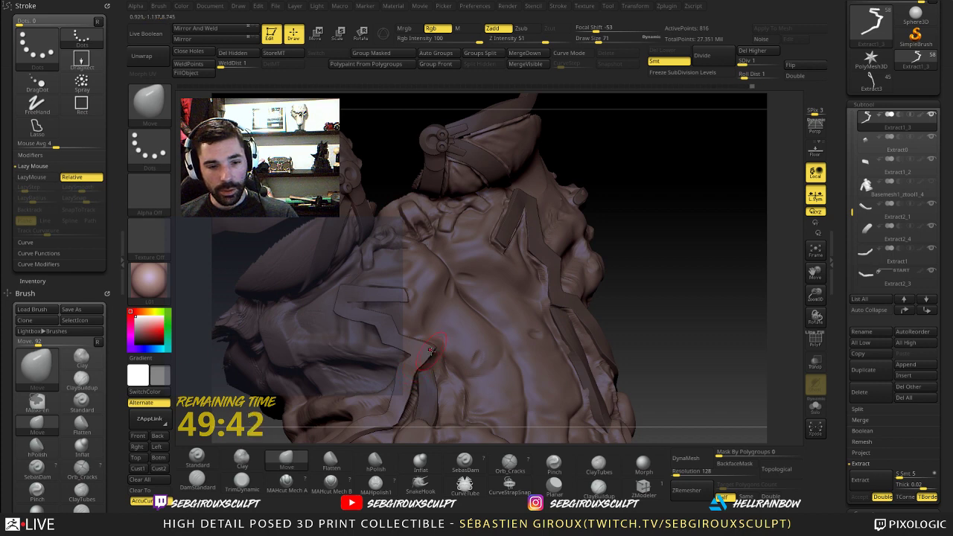
- Fit the strap's lower section to the body's contour with the Move brush at draw size 85
left_click_drag(638, 290, 503, 299)
mouse_move(410, 362)
right_mouse_down()
mouse_move(473, 348)
mouse_move(406, 383)
right_mouse_up()
key("space")
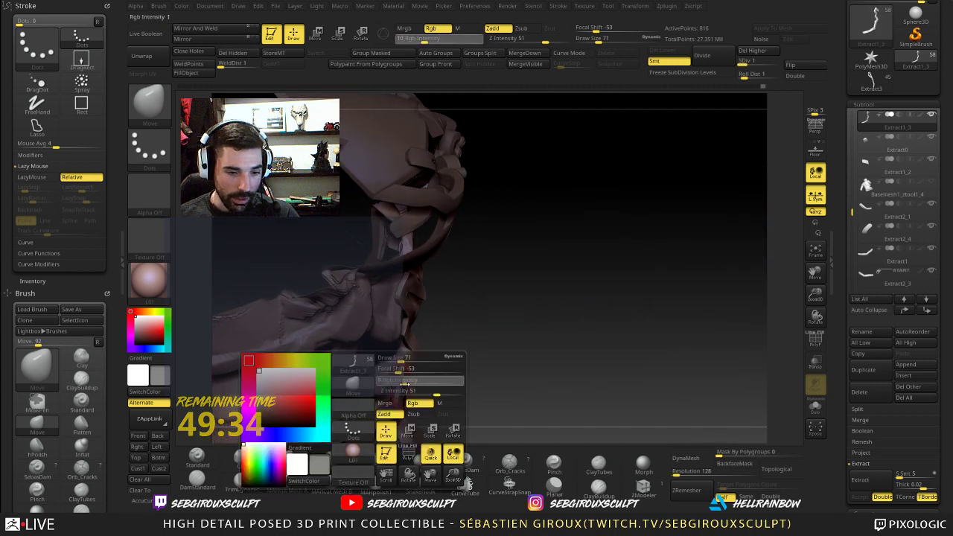
key("space")
left_click(403, 369)
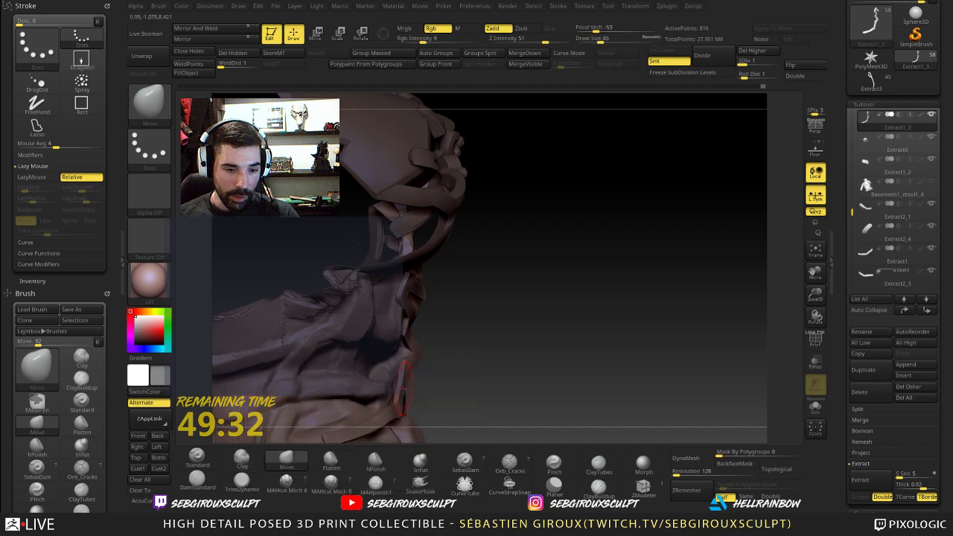
mouse_move(400, 387)
right_mouse_down()
mouse_move(411, 362)
mouse_move(398, 405)
right_mouse_up()
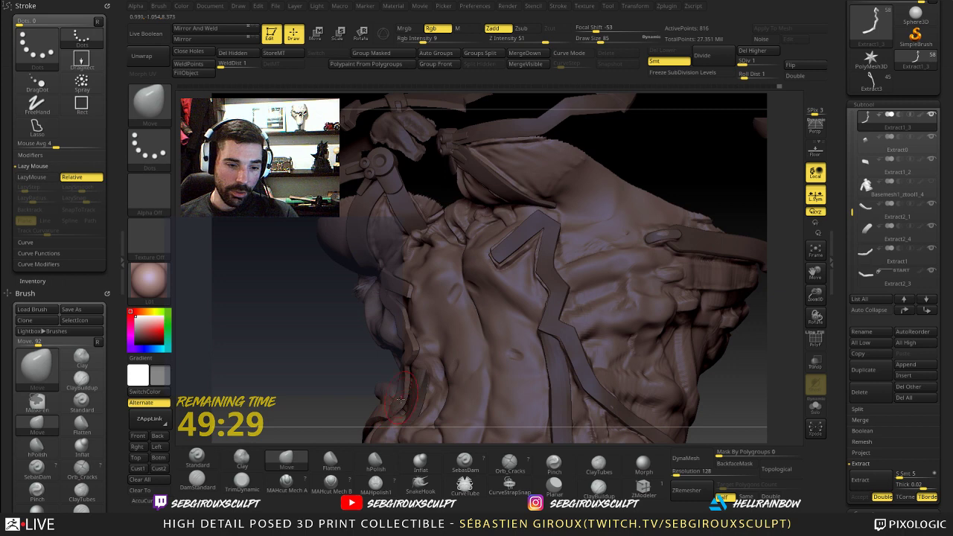
right_click_drag(344, 365, 370, 419)
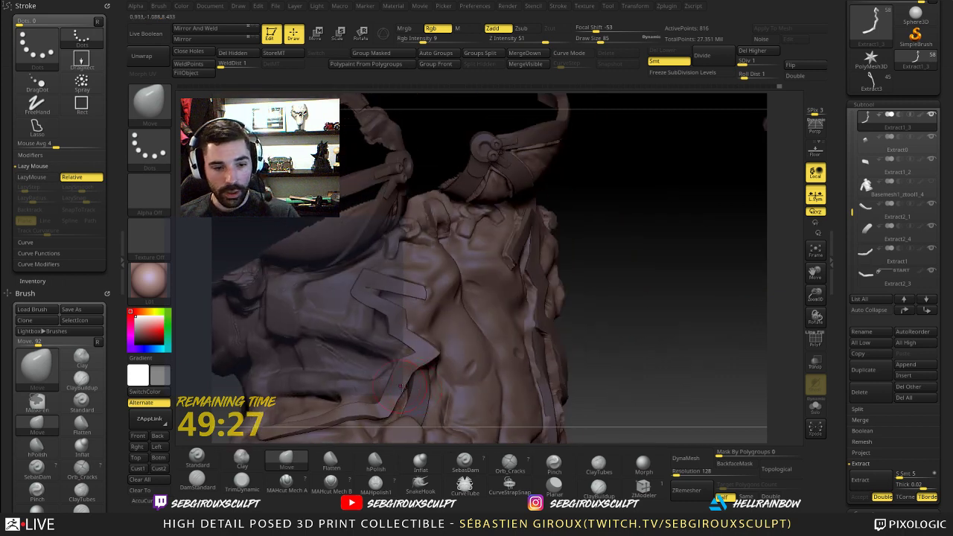
- Flatten the strap's middle corner with hPolish and reshape its upper corner with the Move brush at draw size 56
left_click(377, 458)
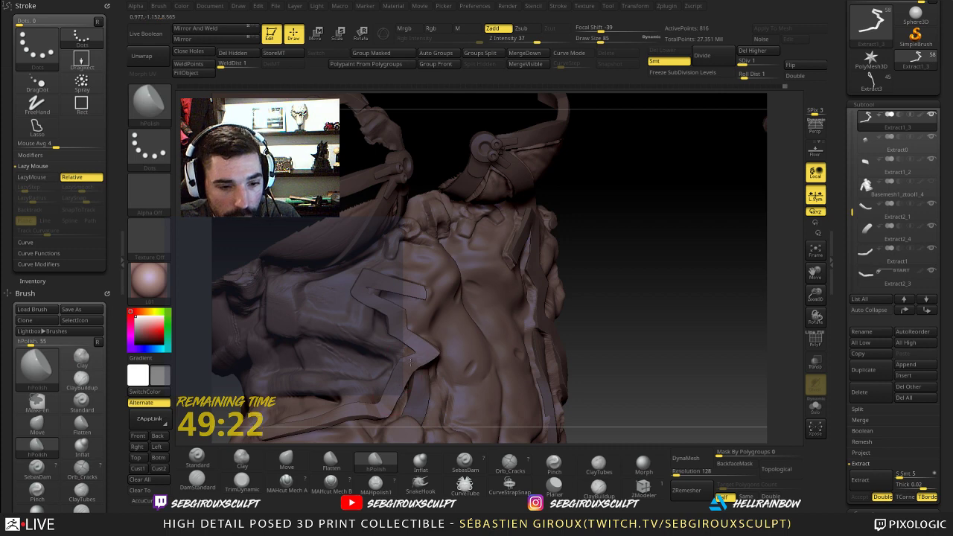
left_click_drag(650, 334, 642, 334)
key("b")
key("m")
key("v")
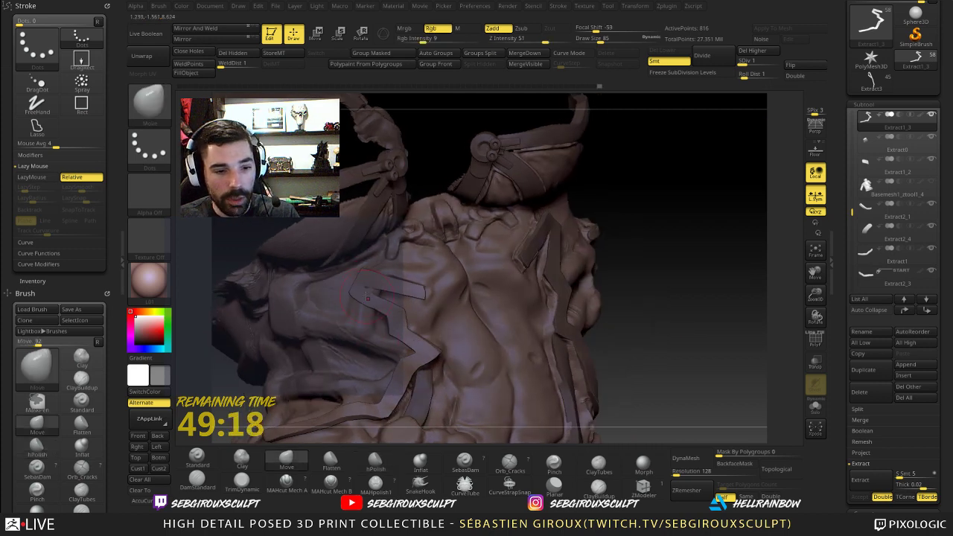
key("[")
key("[")
key("[")
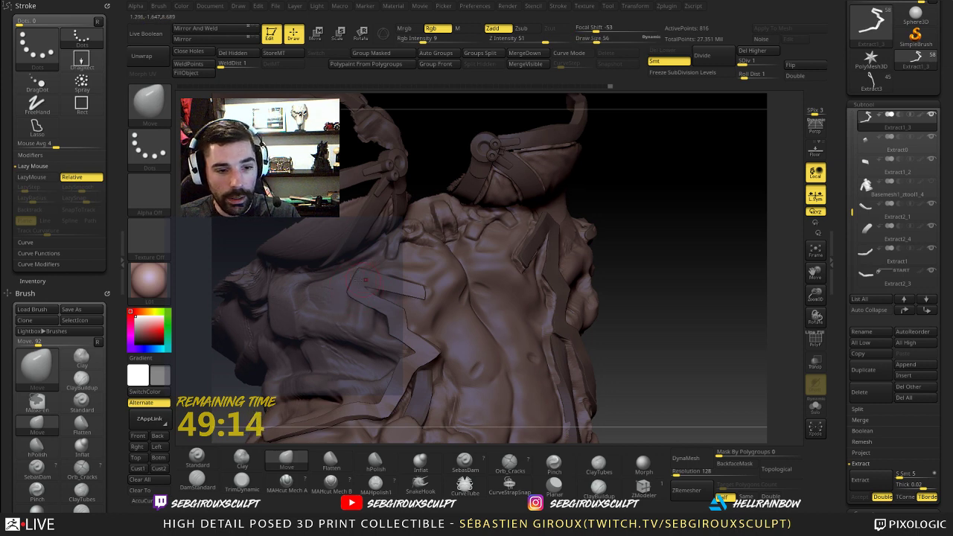
mouse_move(650, 283)
left_mouse_down()
mouse_move(495, 285)
mouse_move(643, 284)
left_mouse_up()
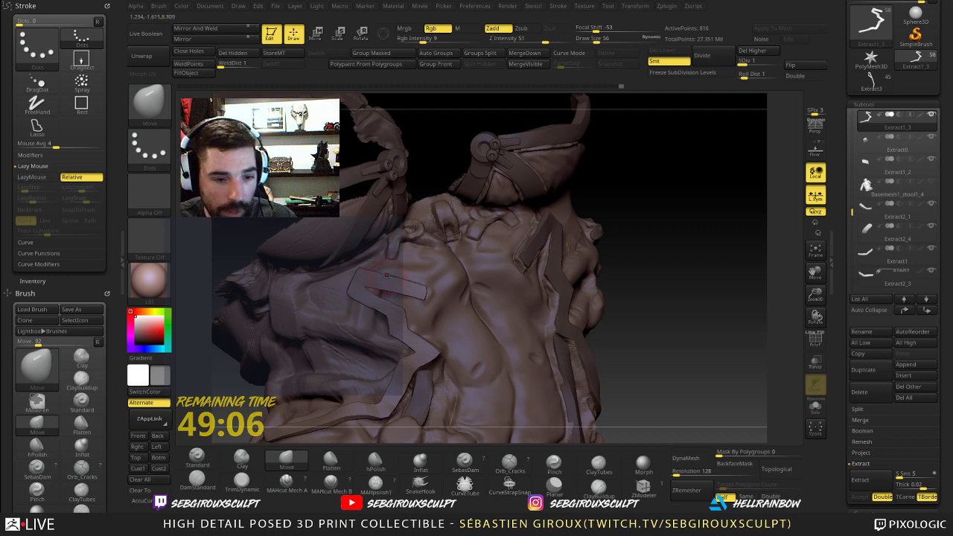
- Select the body subtool legs_breakdownv13 and carve the cloth along the zigzag strap's edges with DamStandard at draw size 48
left_click_drag(649, 295, 596, 297)
left_click(447, 299, "alt")
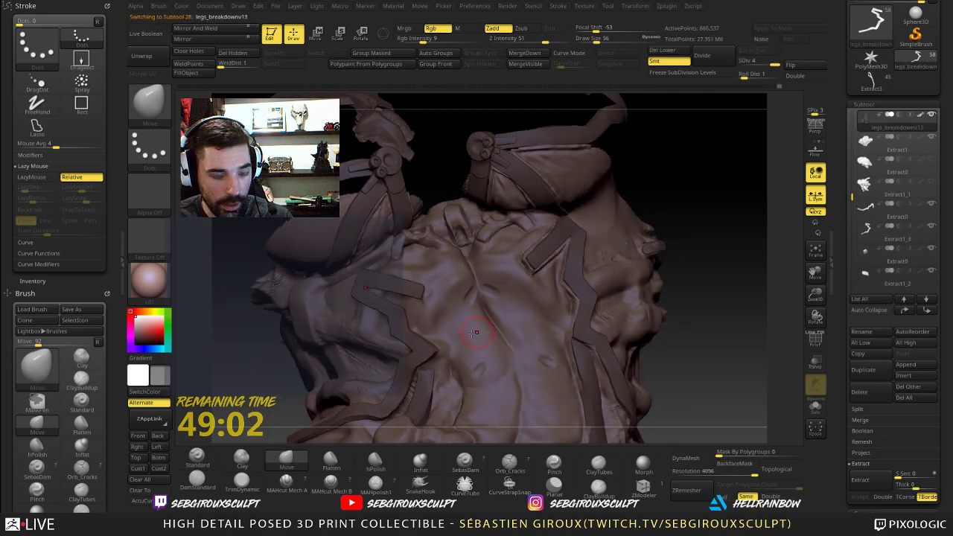
left_click_drag(710, 327, 681, 328)
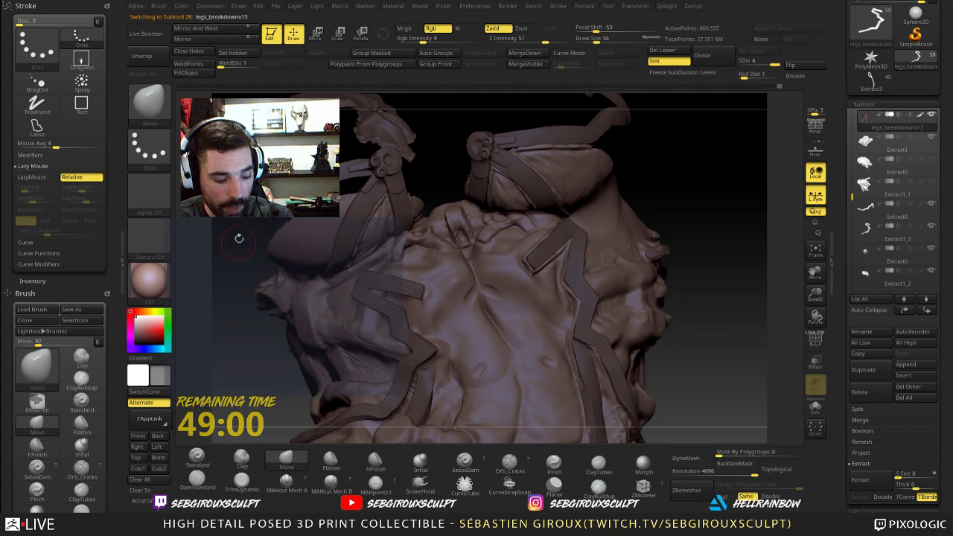
left_click(197, 479)
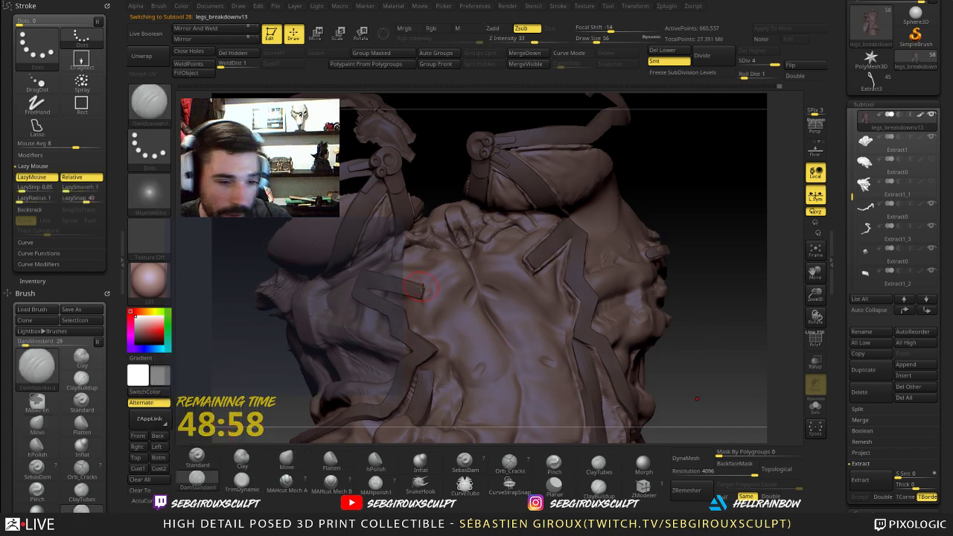
key("space")
left_click_drag(703, 261, 672, 256)
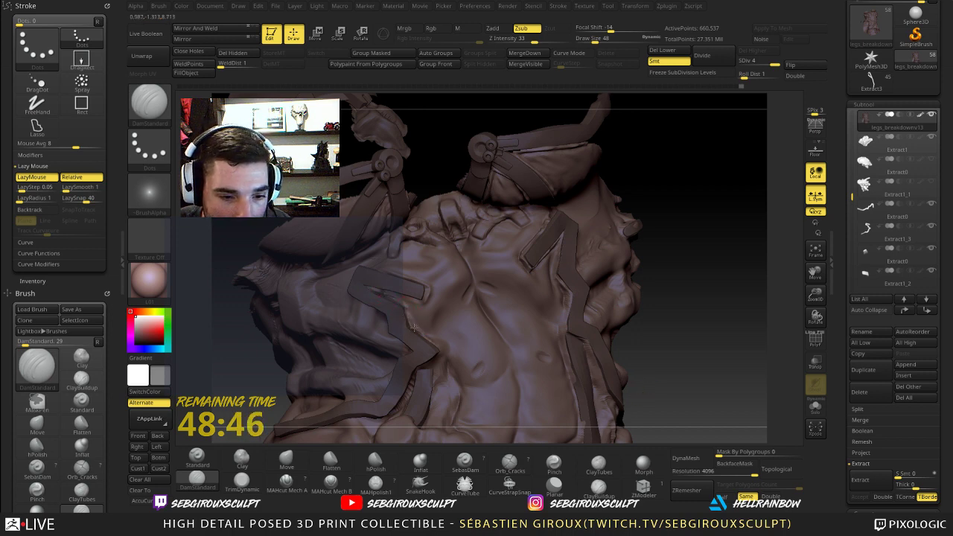
mouse_move(685, 357)
left_mouse_down()
mouse_move(713, 347)
mouse_move(694, 308)
mouse_move(695, 319)
mouse_move(431, 308)
left_mouse_up()
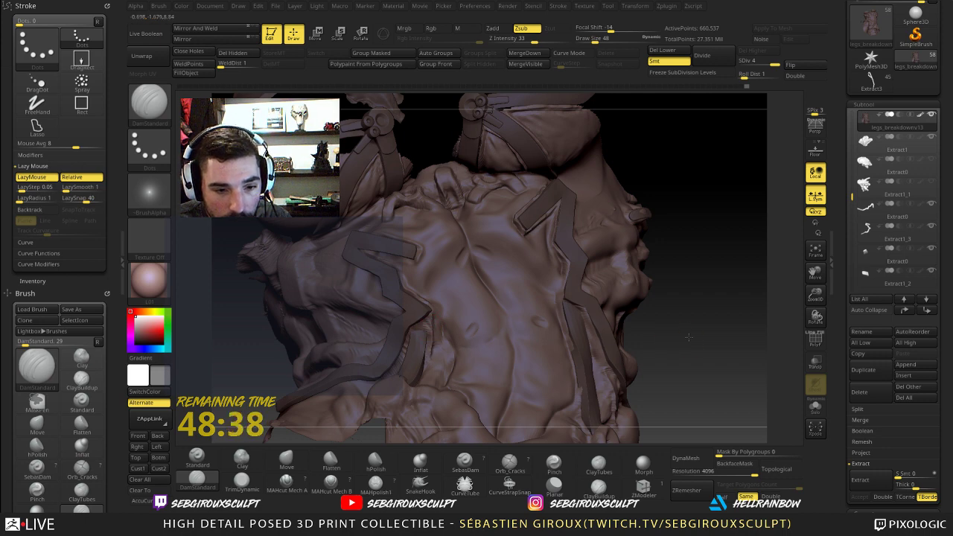
left_click_drag(688, 335, 622, 282, "alt")
mouse_move(675, 363)
left_mouse_down()
mouse_move(671, 390)
mouse_move(687, 402)
left_mouse_up()
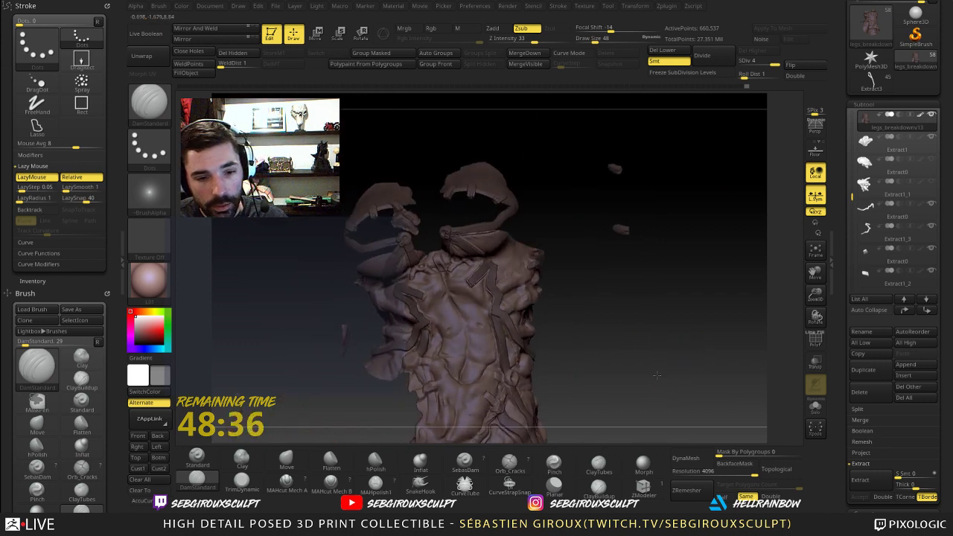
- Carve the cloth at the centre of the torso with DamStandard at draw size 62 and soften it with Smooth
key("b")
key("m")
key("v")
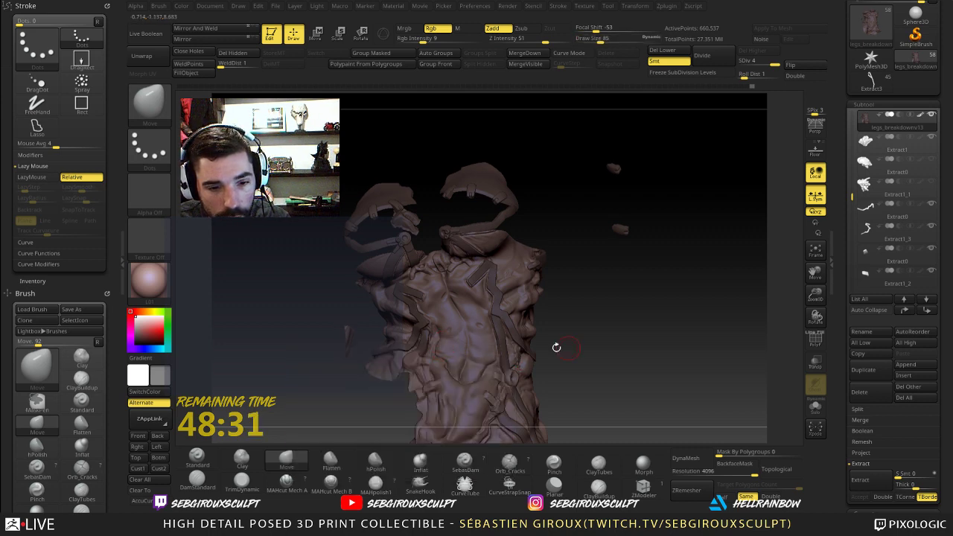
mouse_move(556, 348)
left_mouse_down()
mouse_move(552, 297)
mouse_move(608, 383)
mouse_move(595, 391)
mouse_move(566, 378)
left_mouse_up()
left_click(197, 479)
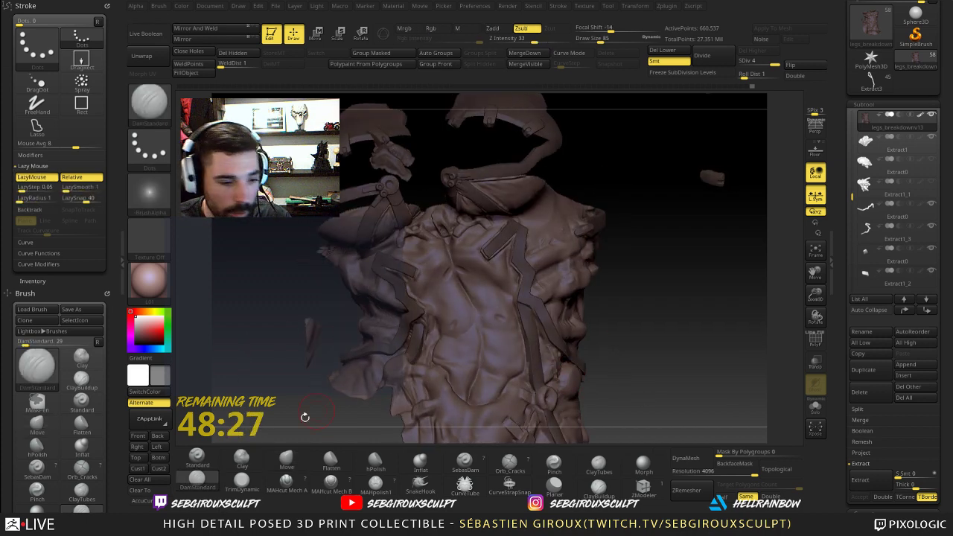
left_click(597, 39)
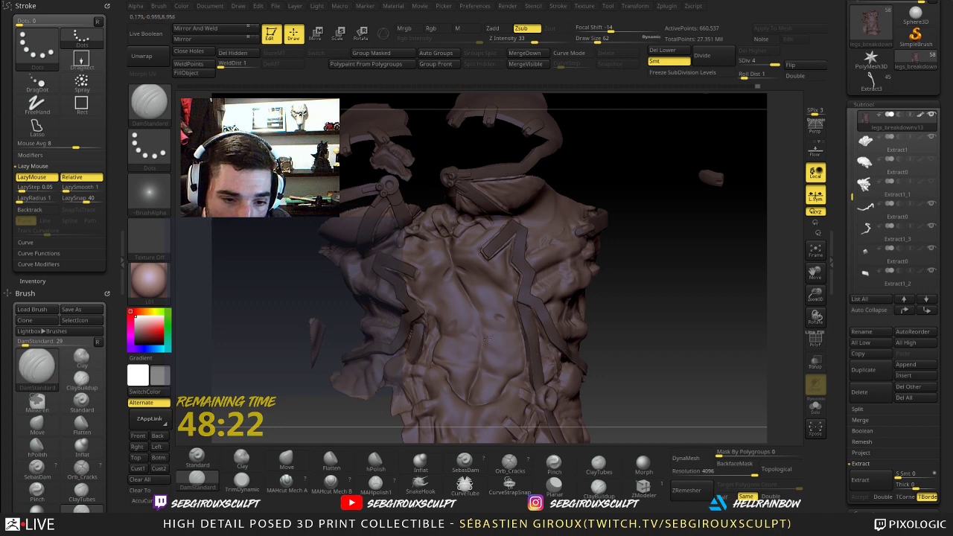
key("shift")
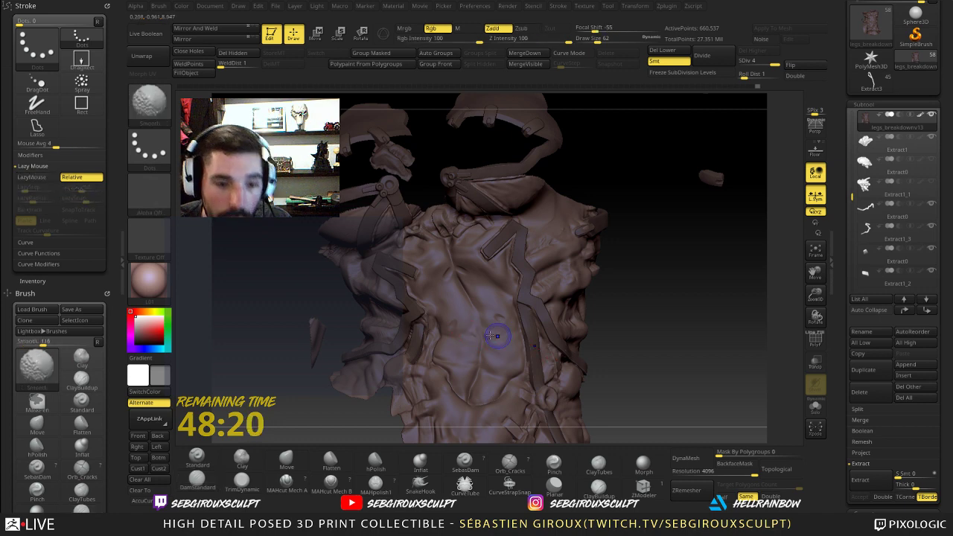
- Choose the Standard brush at draw size 50 for working the cloth on the belly between the zigzag straps
right_click_drag(469, 337, 492, 347, "ctrl")
right_click(494, 349)
key("f")
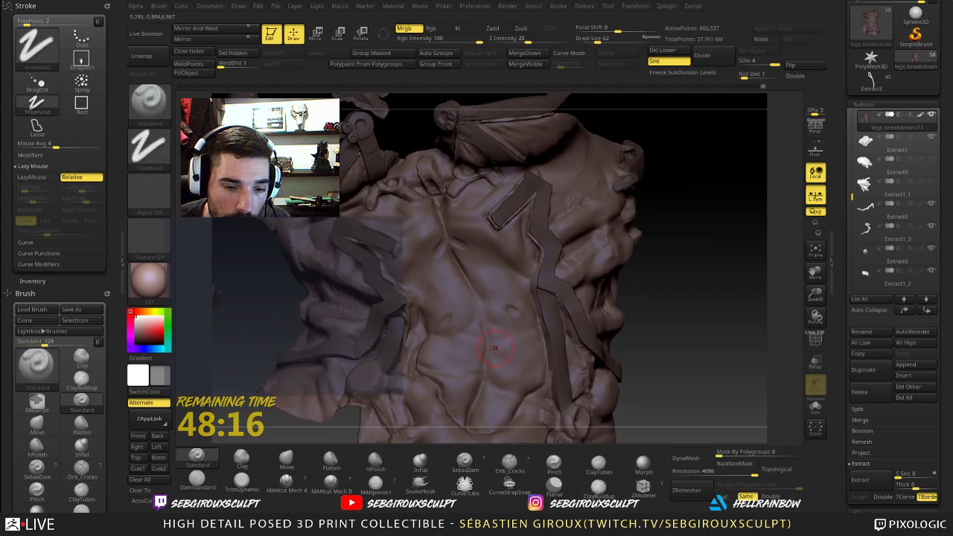
key("space")
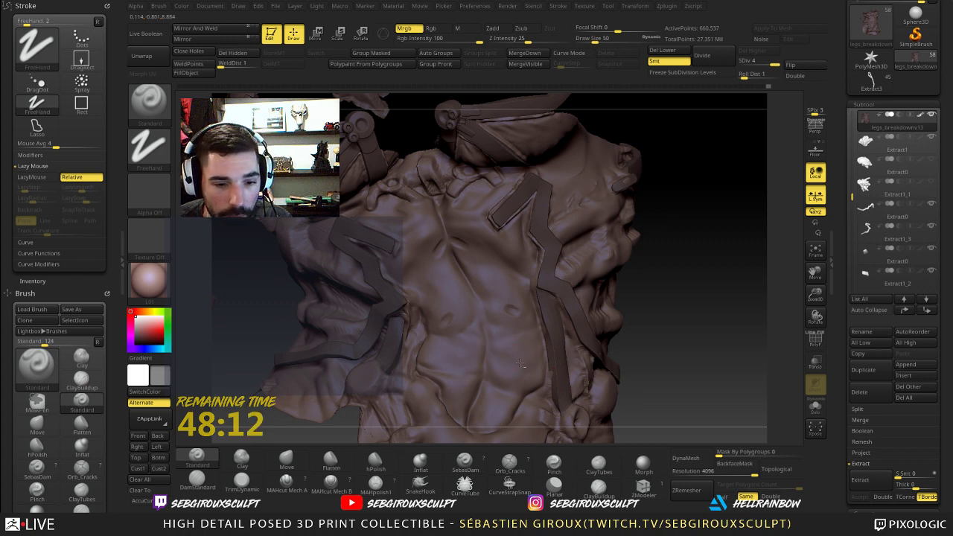
right_click_drag(493, 349, 515, 362)
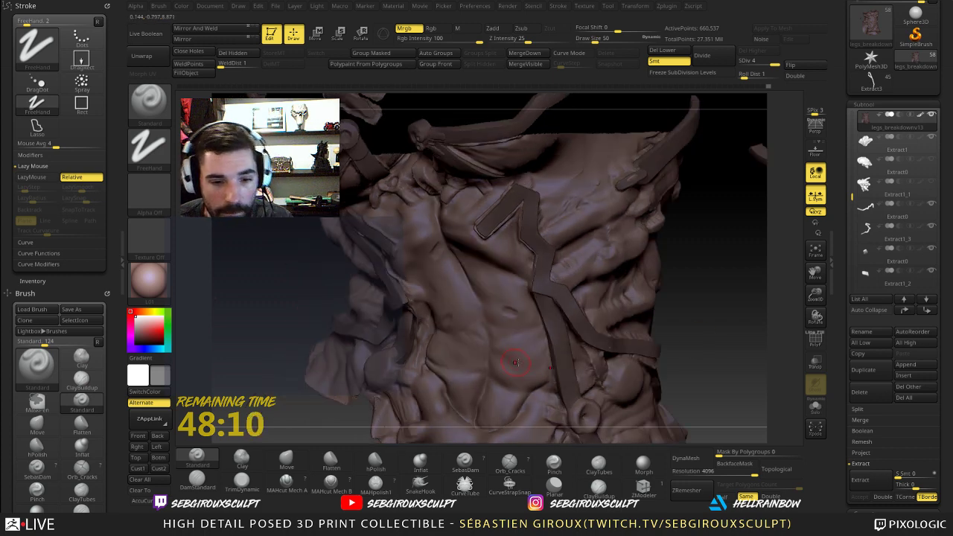
right_click_drag(569, 350, 543, 332)
right_click_drag(481, 330, 508, 365)
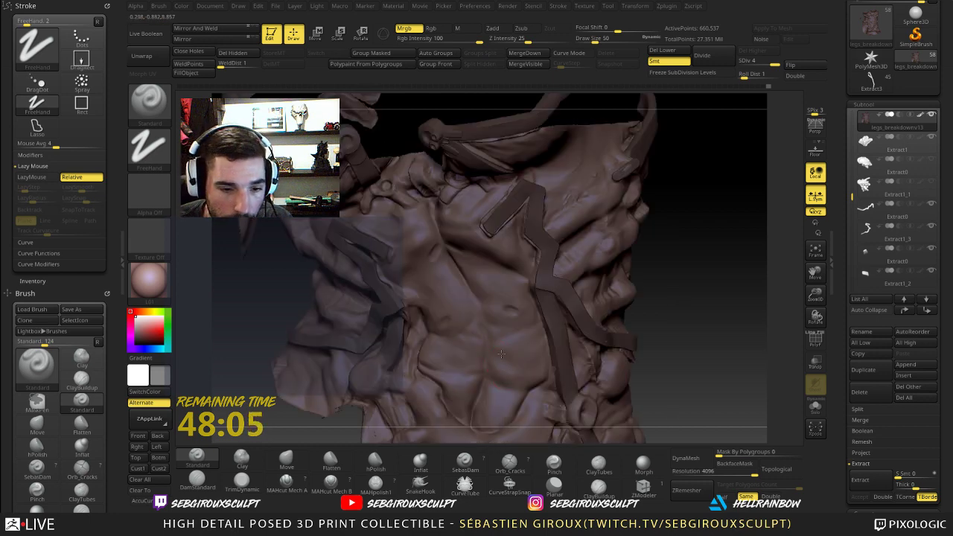
- Switch the Standard brush from Mrgb to Zadd at draw size 31 and raise a small fold at the middle of the belly
key("space")
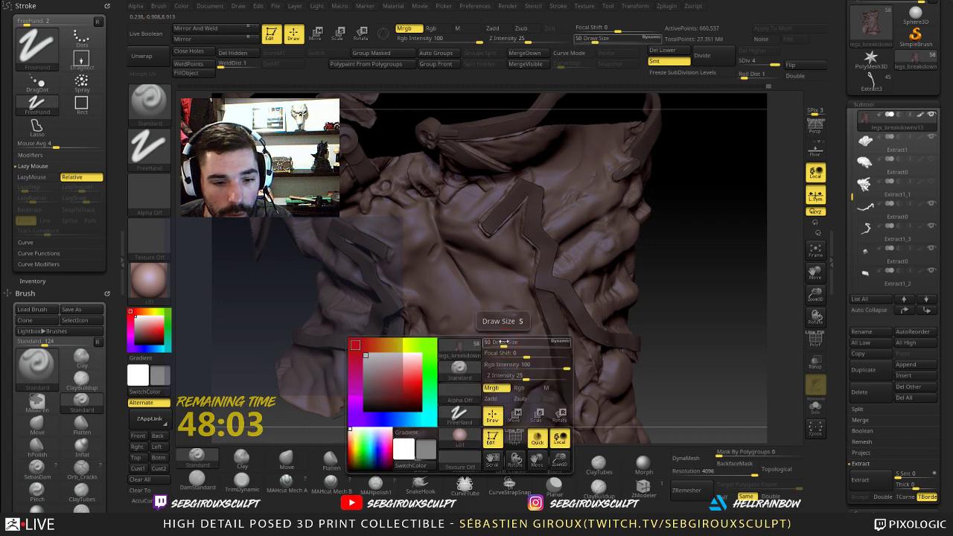
left_click(492, 28)
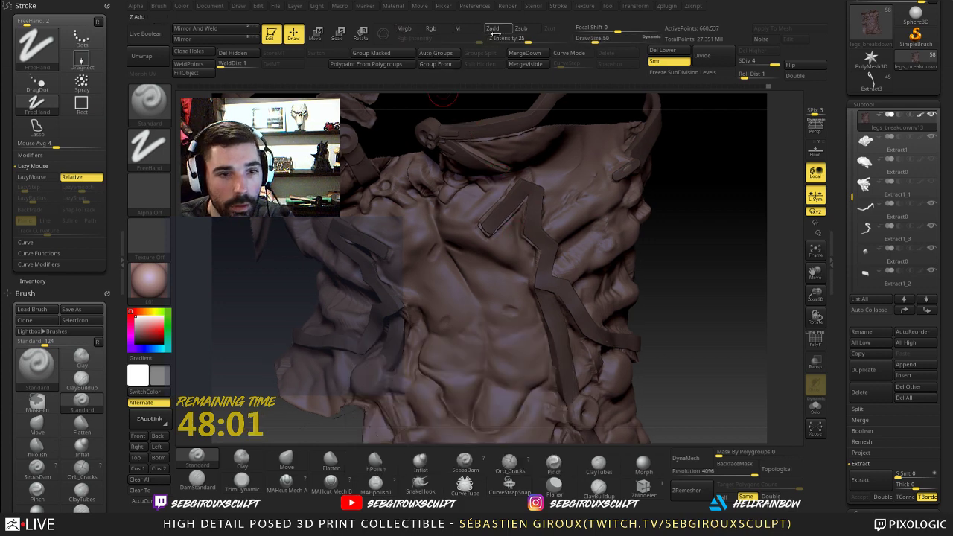
key("space")
left_click(491, 320)
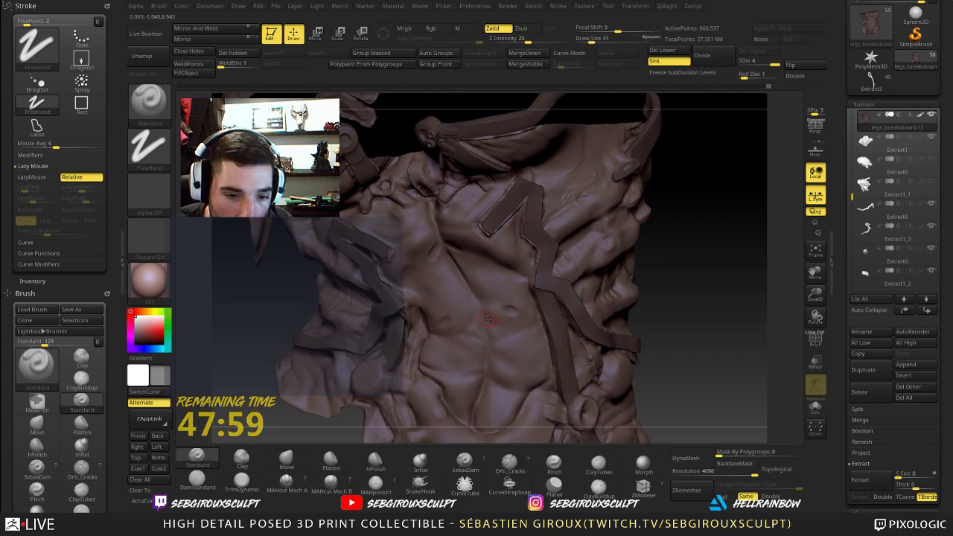
left_click_drag(687, 309, 484, 322)
left_click(142, 500)
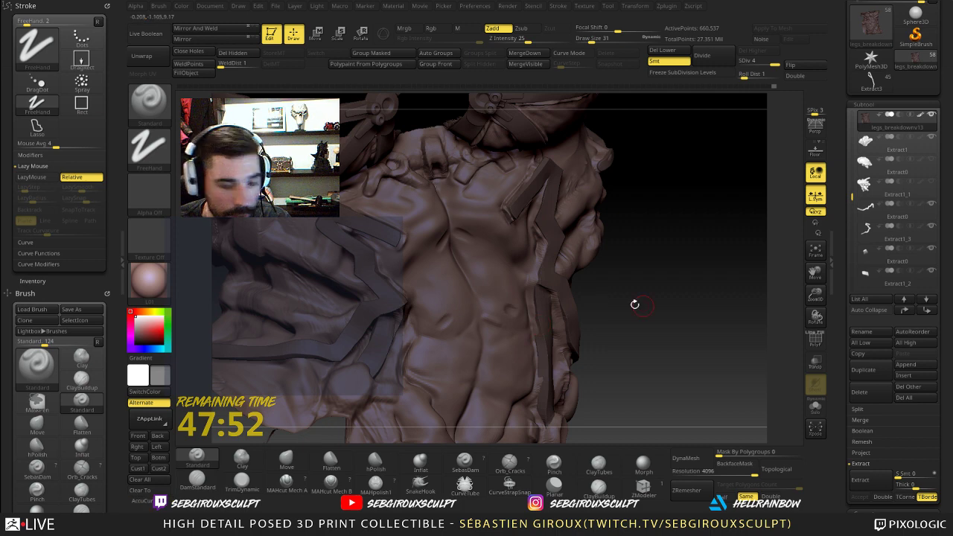
left_click_drag(634, 304, 482, 321)
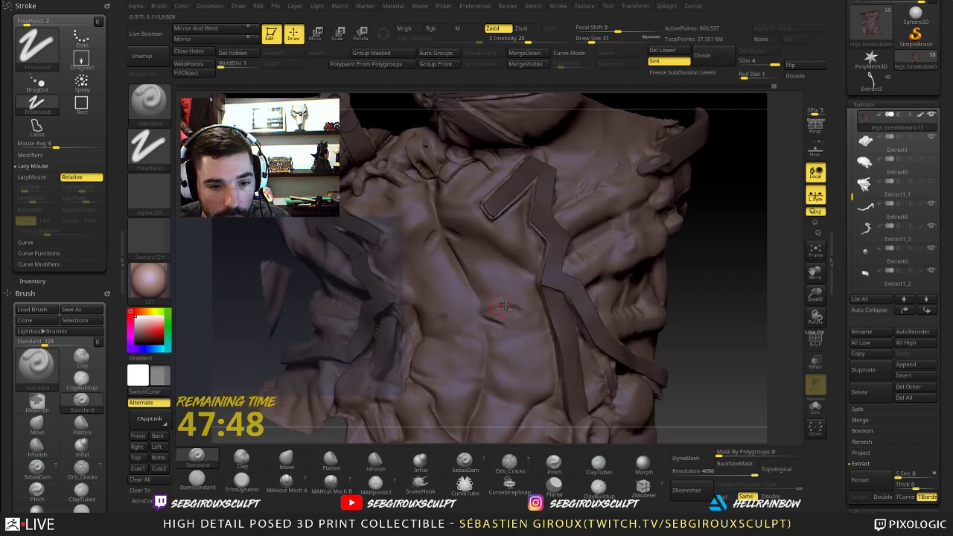
- Soften the small fold at the middle of the belly with the Smooth brush
key("shift")
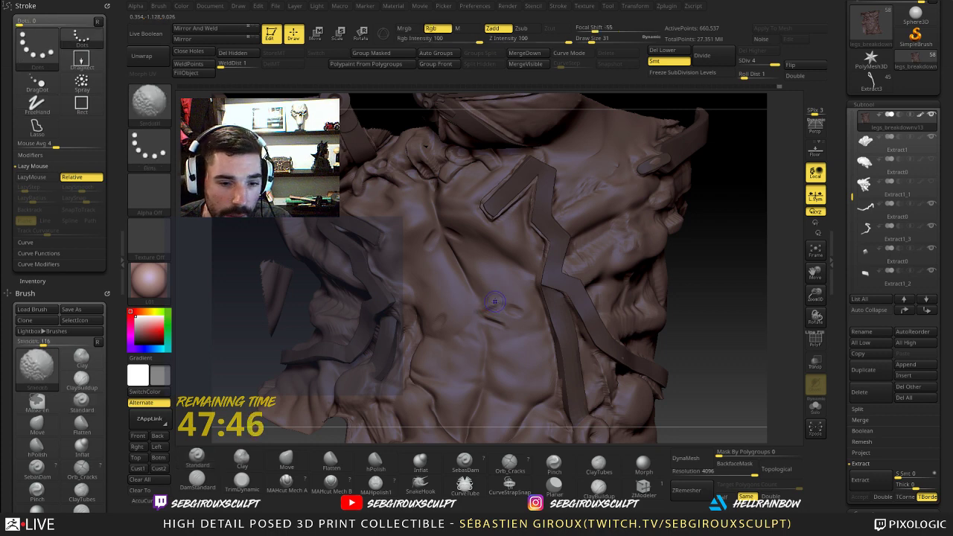
left_click_drag(478, 312, 503, 299, "shift")
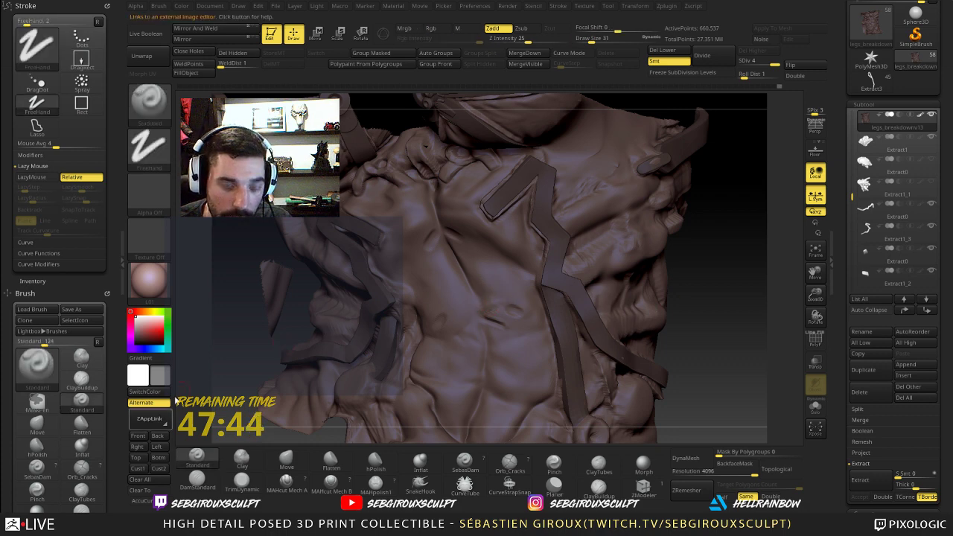
right_click_drag(590, 259, 588, 277, "ctrl")
key("shift")
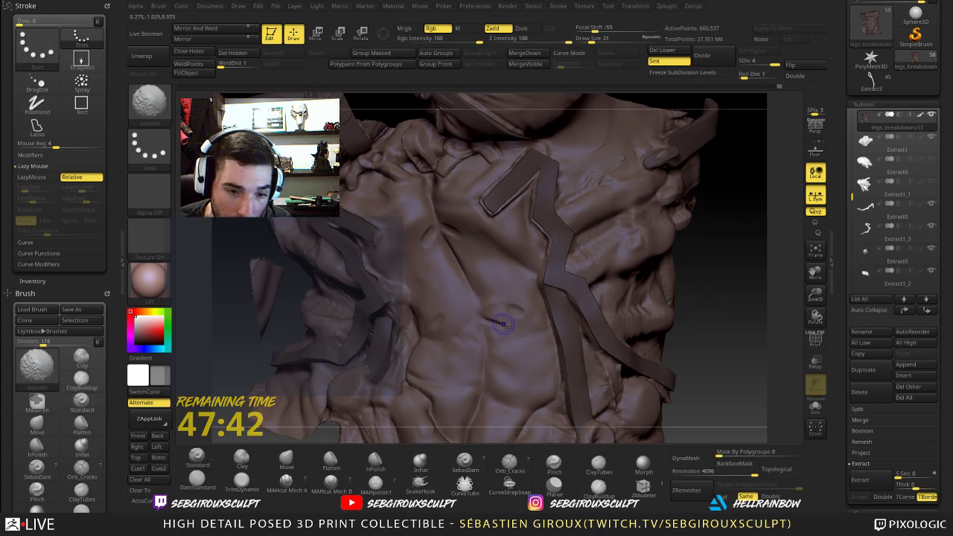
left_click_drag(498, 325, 512, 330, "shift")
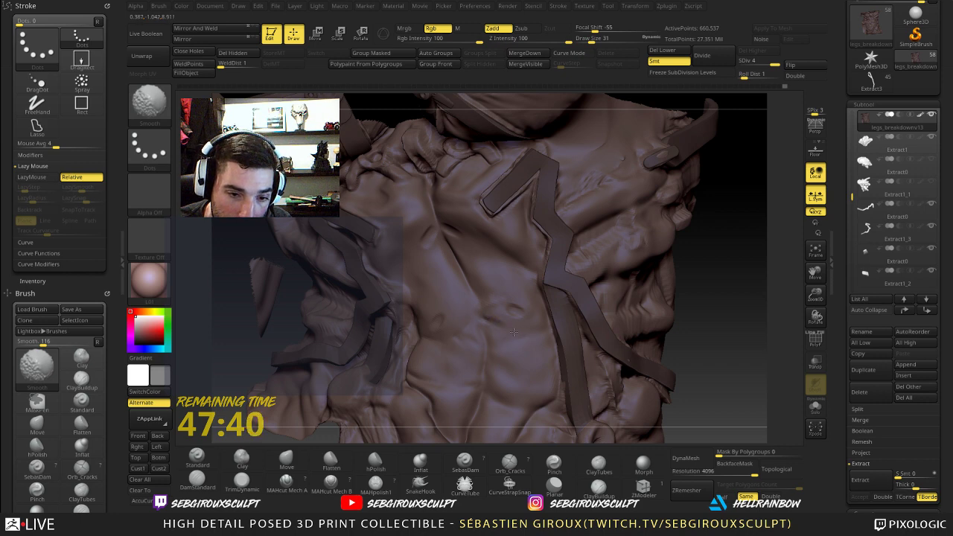
- Refine the cloth just below the mid-belly fold with Standard and blend its edges with Smooth
left_click_drag(730, 323, 759, 323)
key("shift")
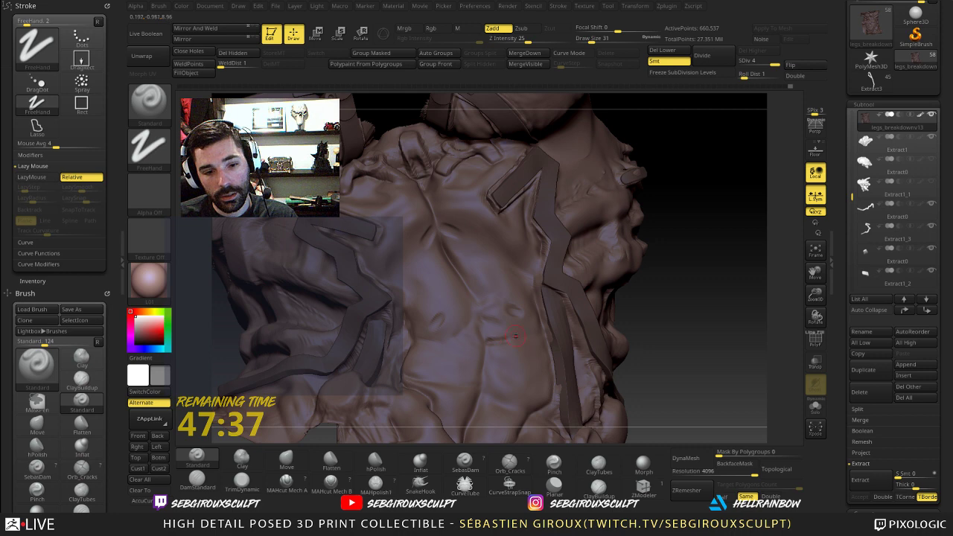
key("shift")
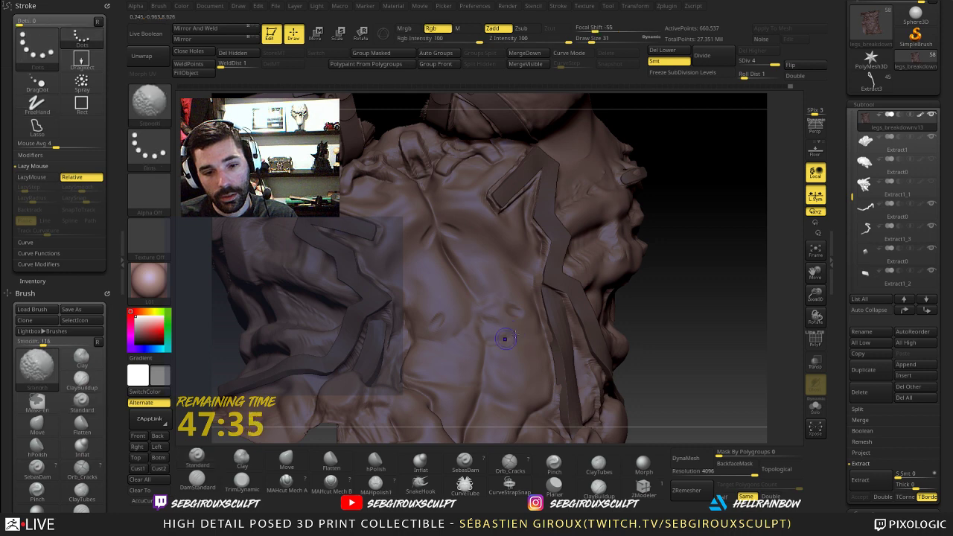
right_click_drag(614, 328, 506, 332)
key("shift")
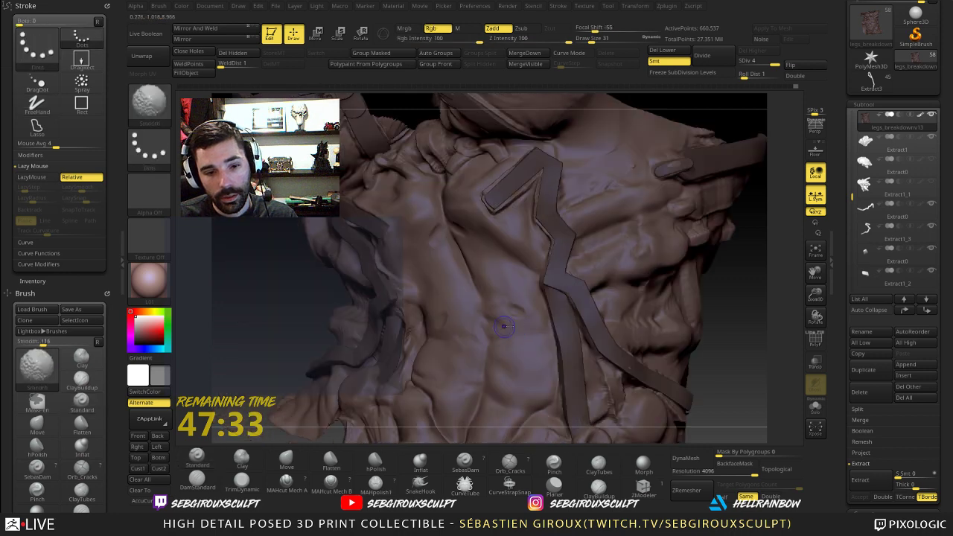
left_click_drag(504, 326, 499, 330, "shift")
key("shift")
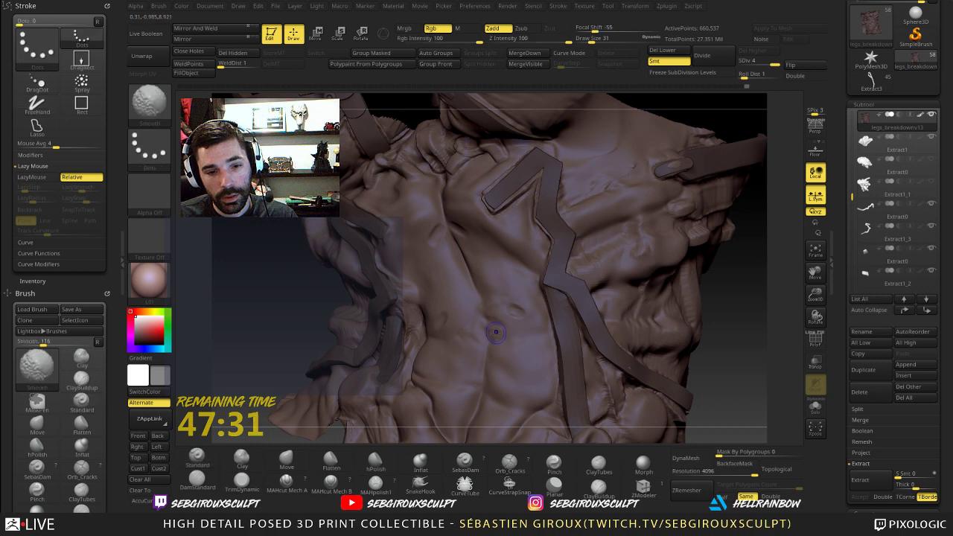
key("shift")
key("shift")
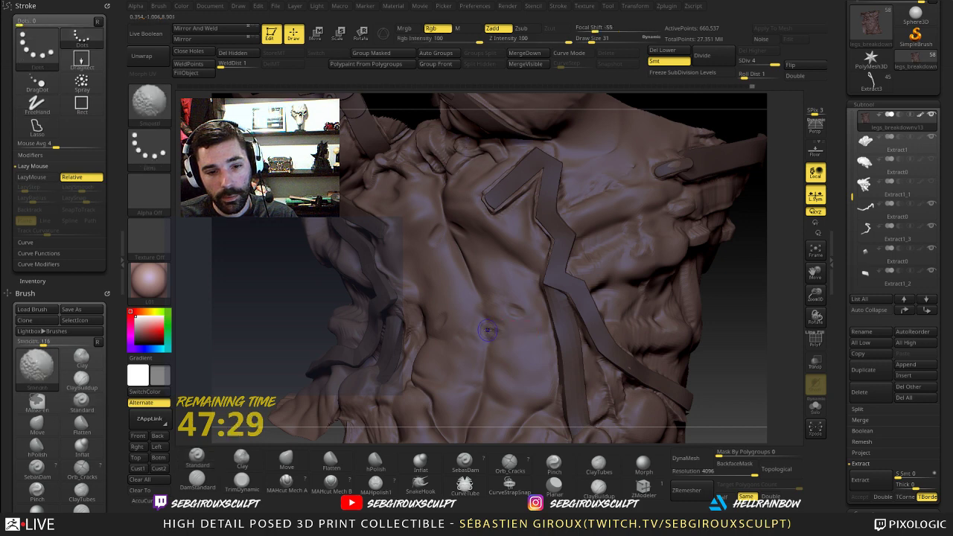
- Smooth the belly folds and set the Standard brush's draw size to 45 for the lower belly cloth
mouse_move(707, 308)
left_mouse_down("alt")
mouse_move(698, 300)
mouse_move(719, 305)
mouse_move(688, 335)
left_mouse_up("alt")
key("shift")
key("shift")
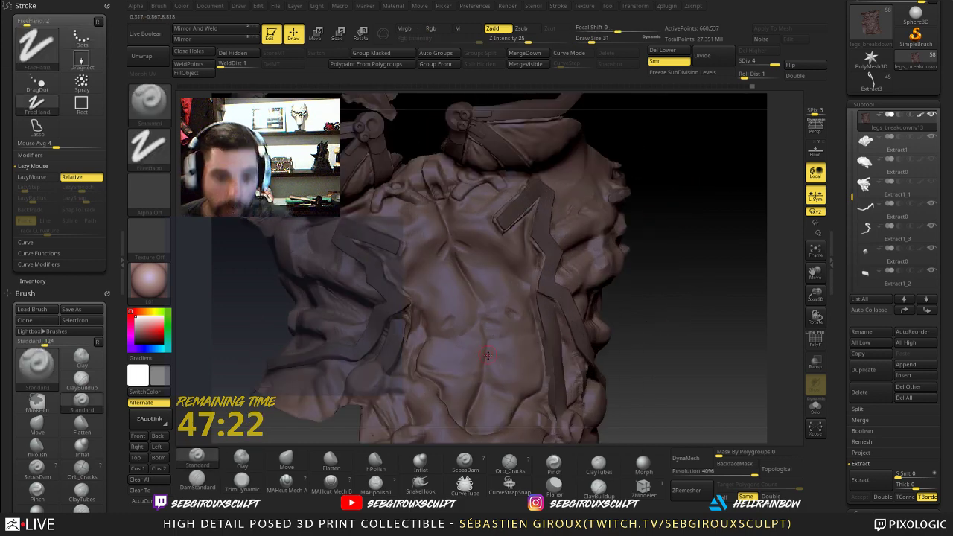
key("shift")
key("space")
left_click_drag(497, 358, 499, 363)
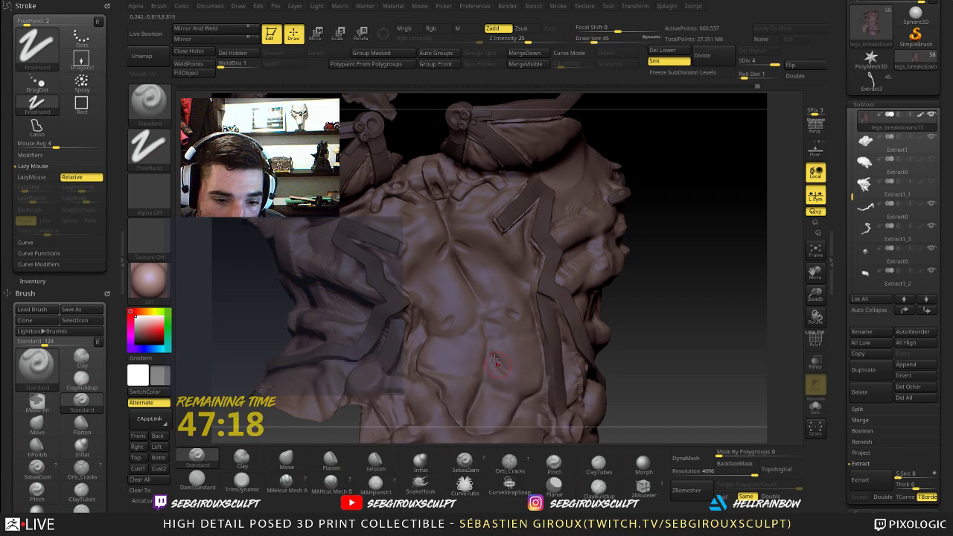
- Check the body's mesh and polygroups with the polyframe display
key("ctrl")
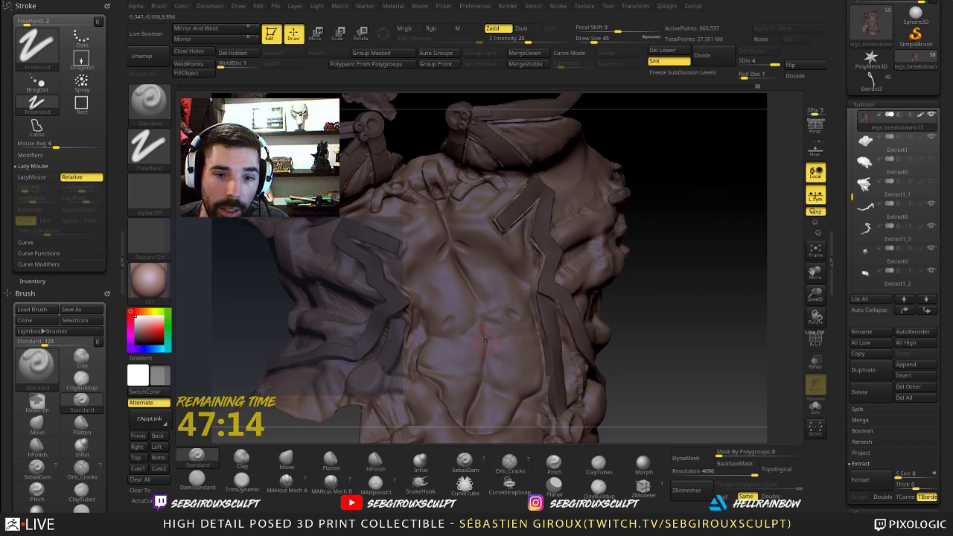
key("shift+f")
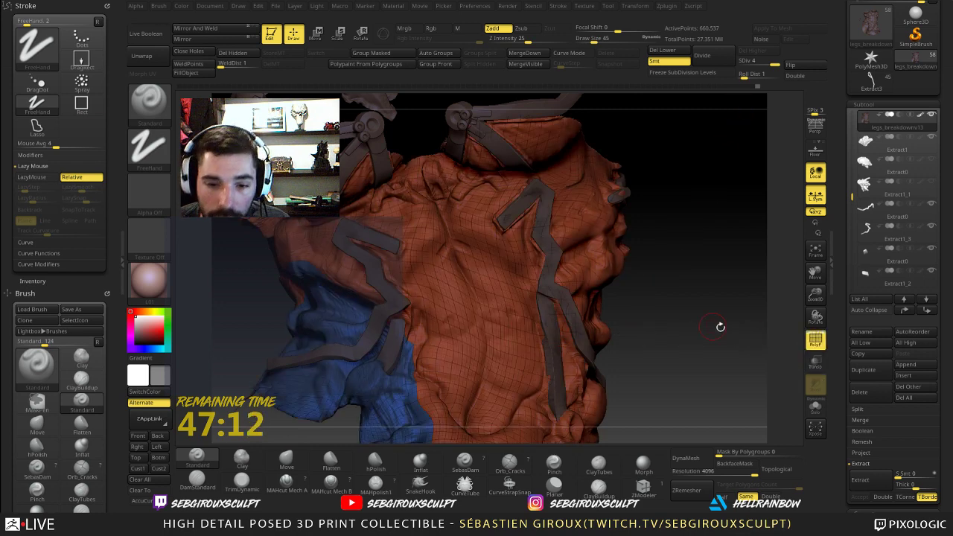
key("shift+f")
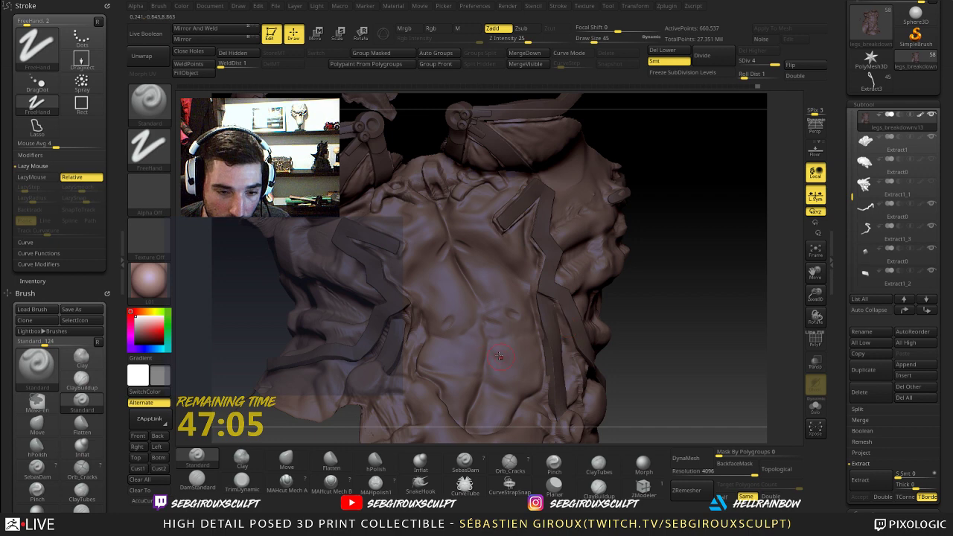
- Set the Standard brush's Z Intensity to 10 and add subtle folds across the lower belly, blending them with Smooth
key("space")
left_click_drag(517, 382, 503, 381)
left_click_drag(659, 354, 666, 390)
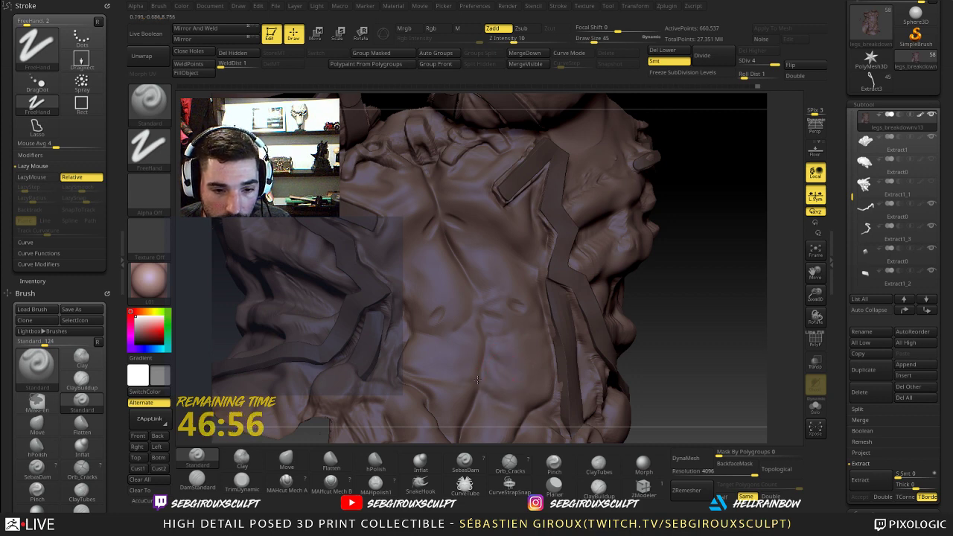
key("a")
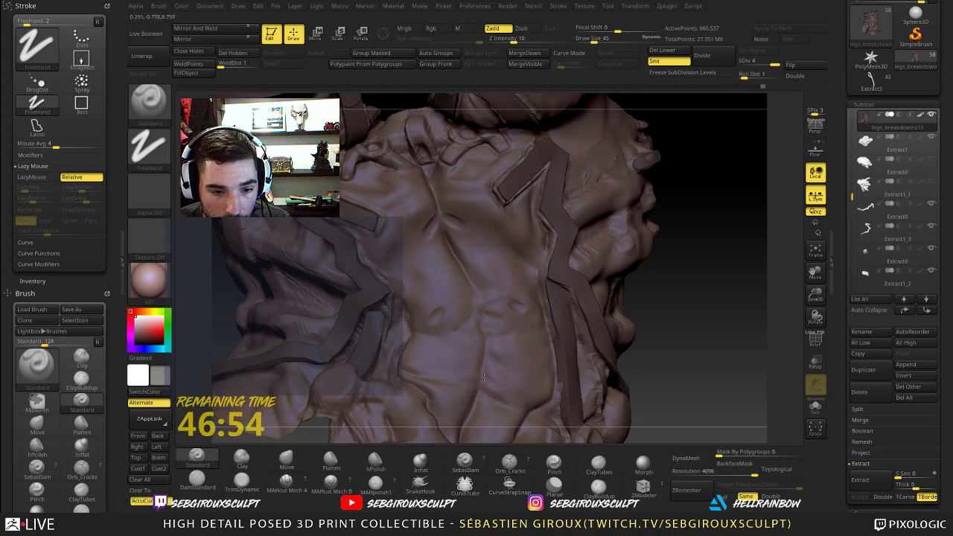
key("shift")
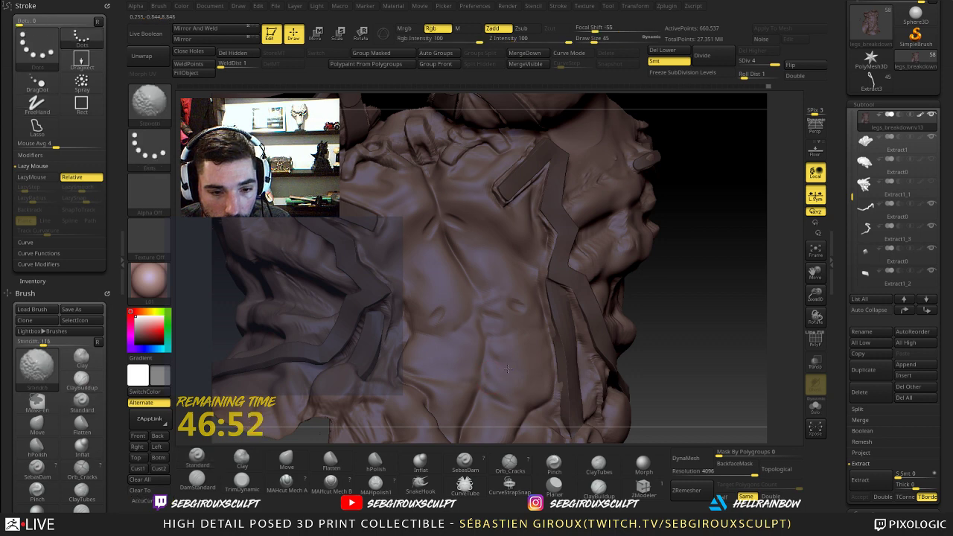
right_click_drag(597, 355, 549, 398)
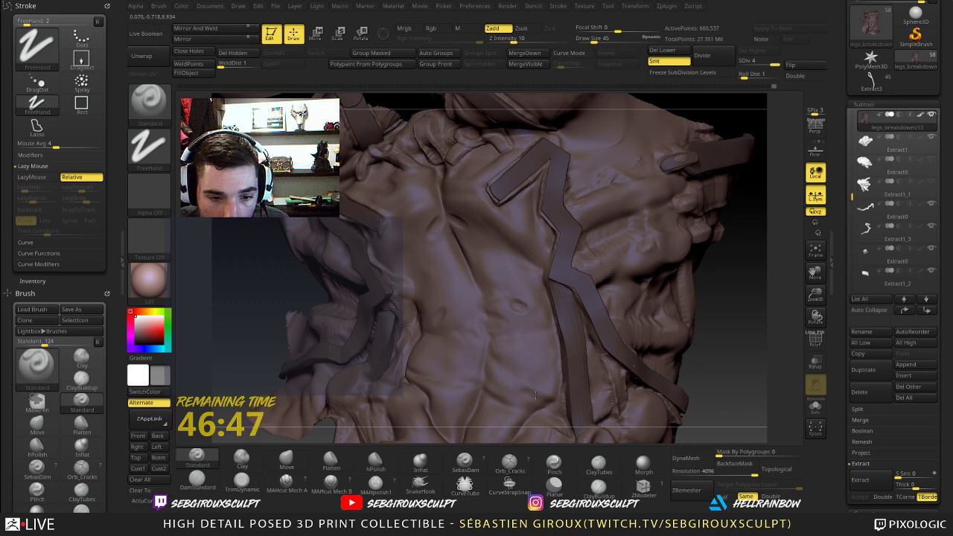
- Build up soft folds beside the zigzag strap's lower section, smooth them and set the Z Intensity to 14
left_click_drag(535, 395, 543, 380)
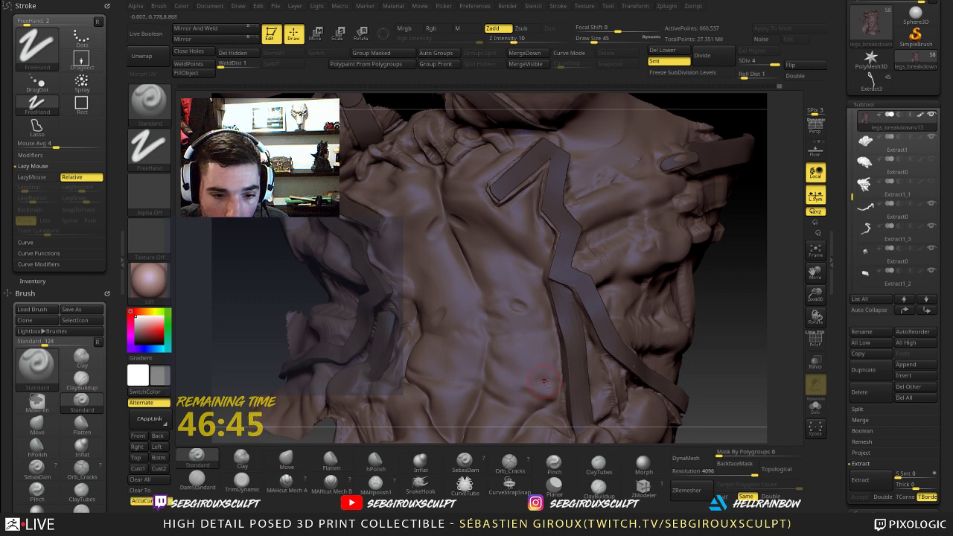
key("shift")
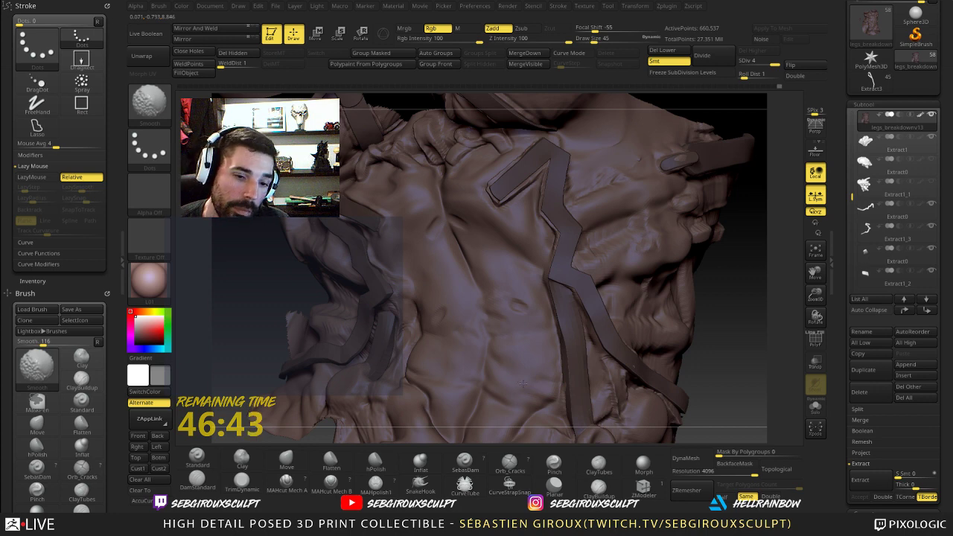
mouse_move(720, 352)
left_mouse_down()
mouse_move(674, 349)
mouse_move(776, 396)
mouse_move(751, 390)
left_mouse_up()
key("shift")
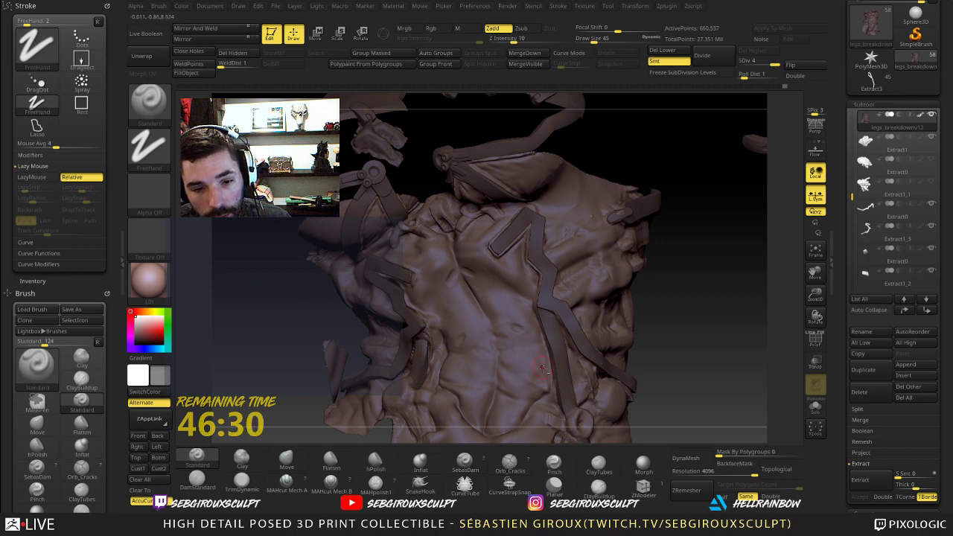
left_click_drag(542, 367, 535, 392)
key("space")
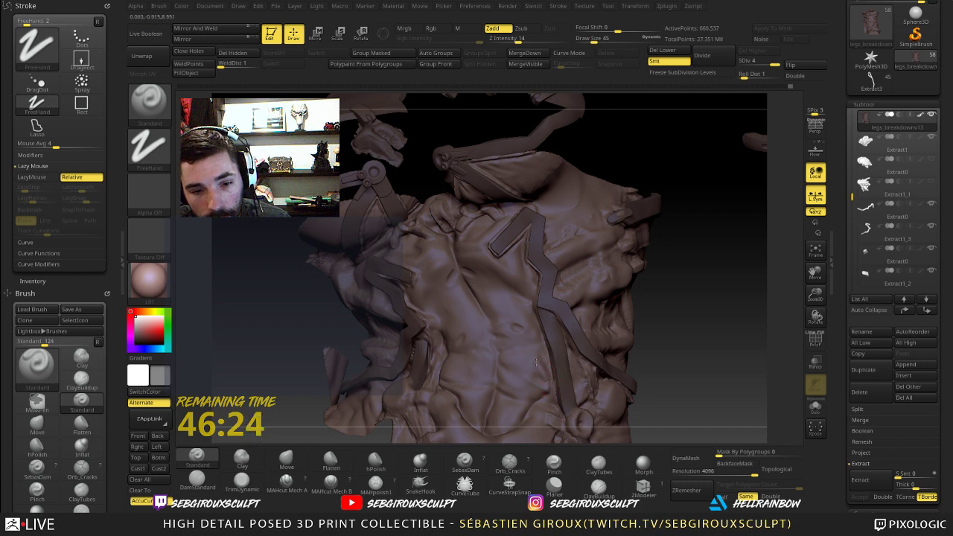
- Switch the current material to x_undoz_Mud2
left_click_drag(688, 356, 670, 370, "alt")
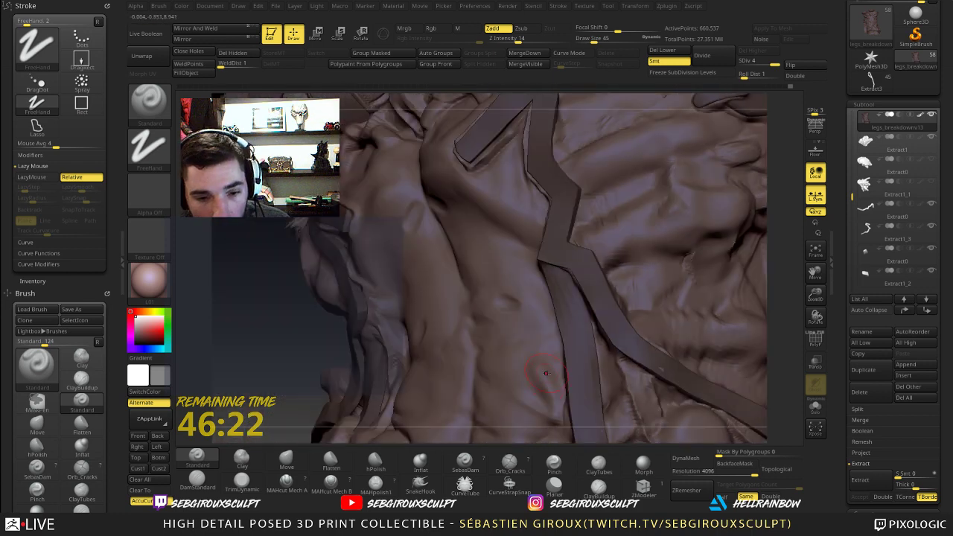
left_click_drag(275, 366, 272, 299, "alt")
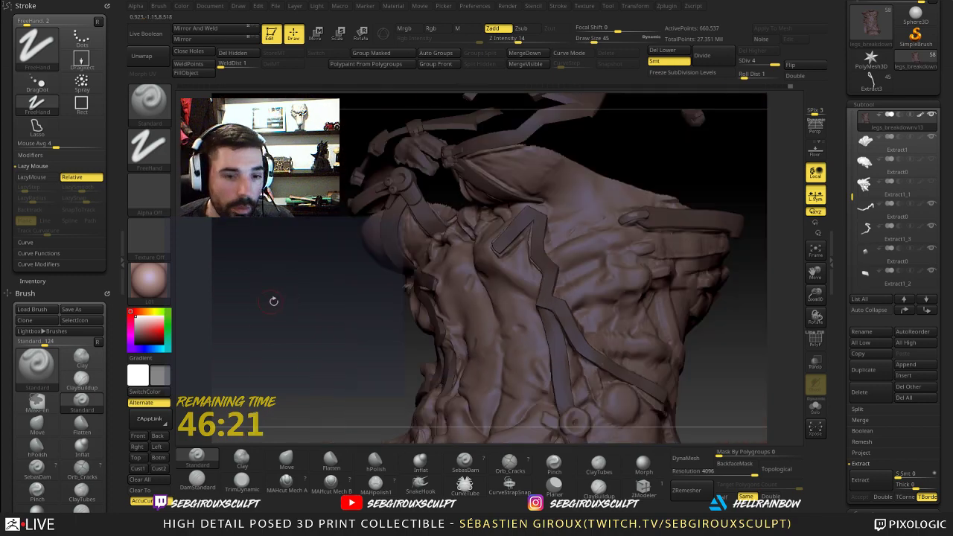
left_click(155, 287)
left_click(152, 285)
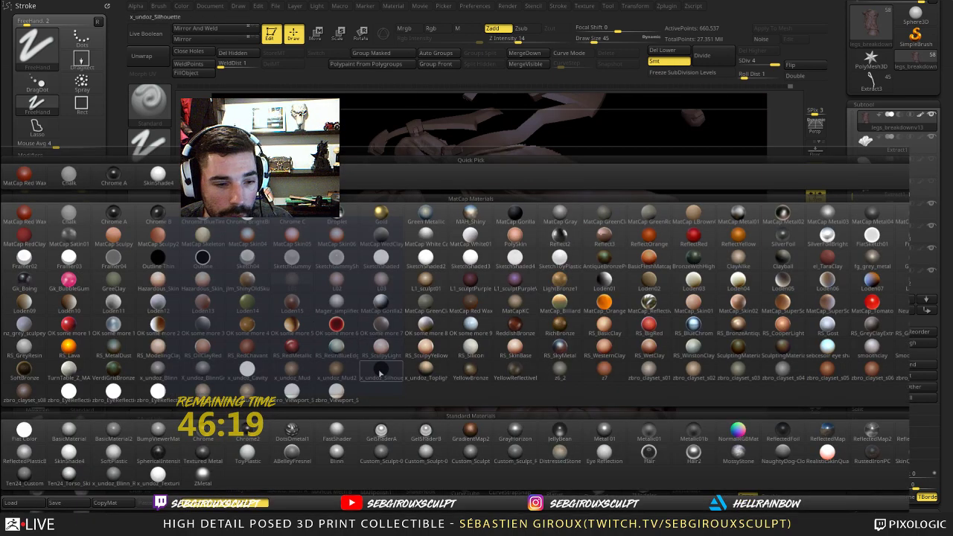
left_click(336, 371)
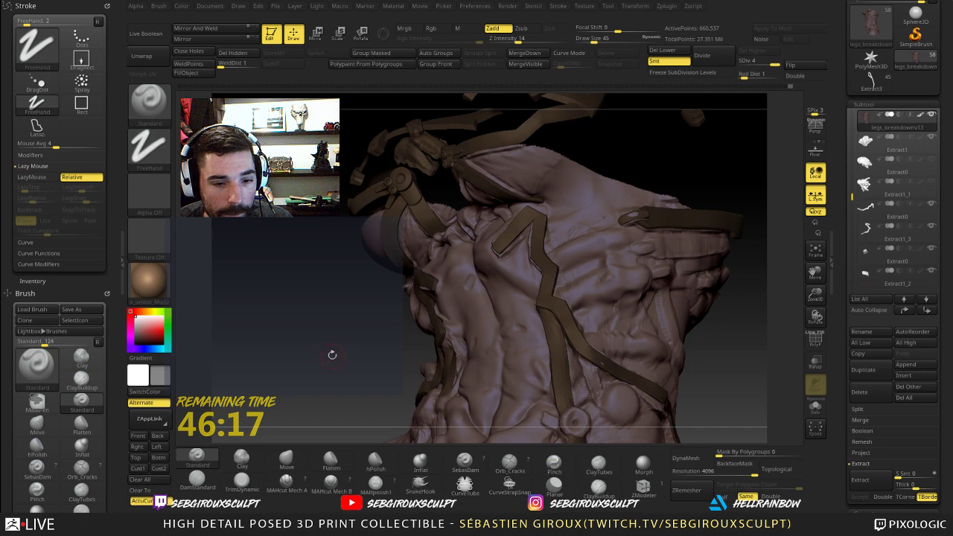
- Enable Mrgb, turn Zadd off while filling the torso with the current material and colour, and turn Zadd back on
left_click_drag(332, 355, 337, 303, "alt")
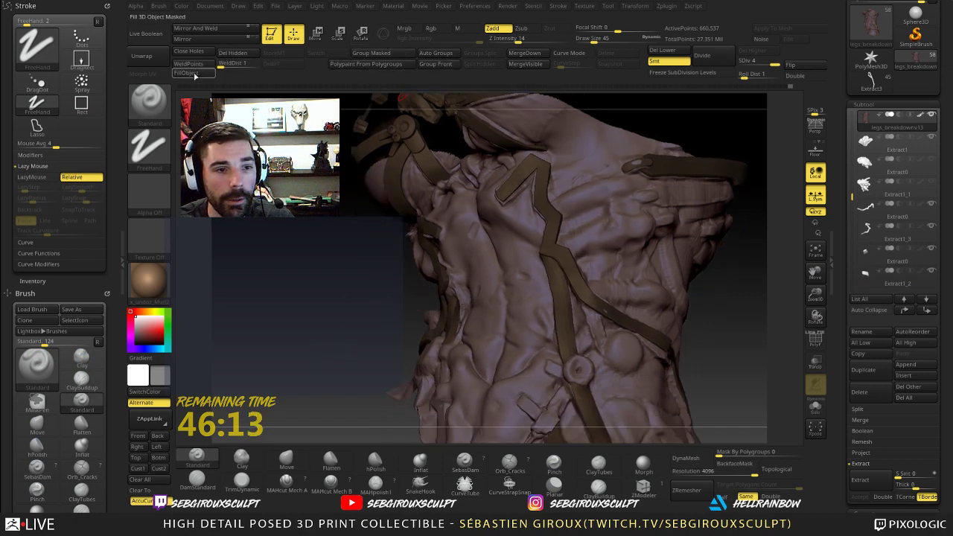
left_click_drag(319, 299, 322, 312)
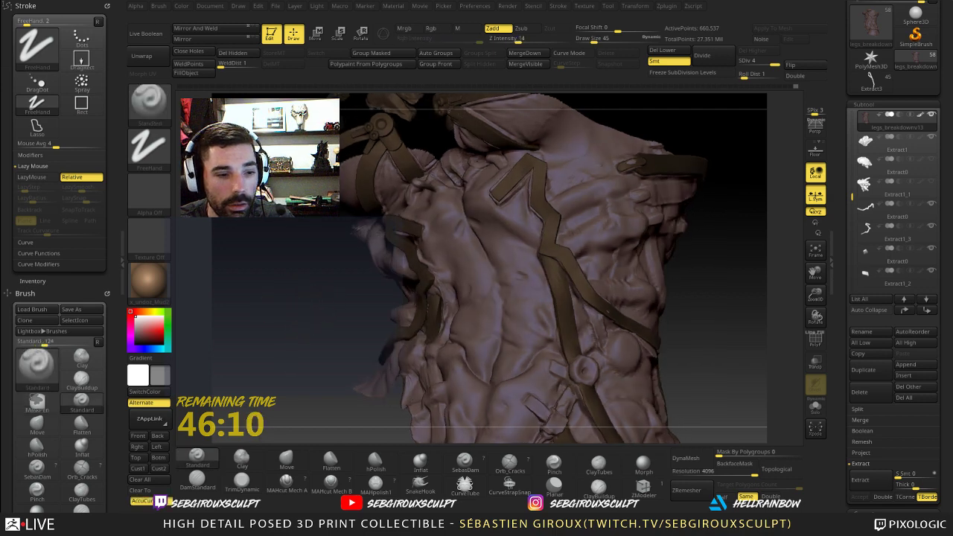
left_click(404, 28)
left_click(492, 28)
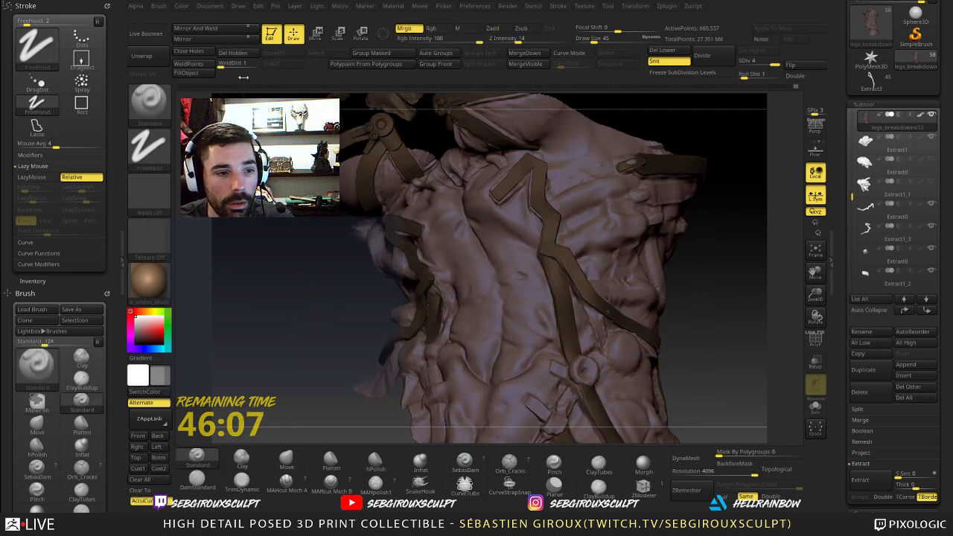
left_click(200, 75)
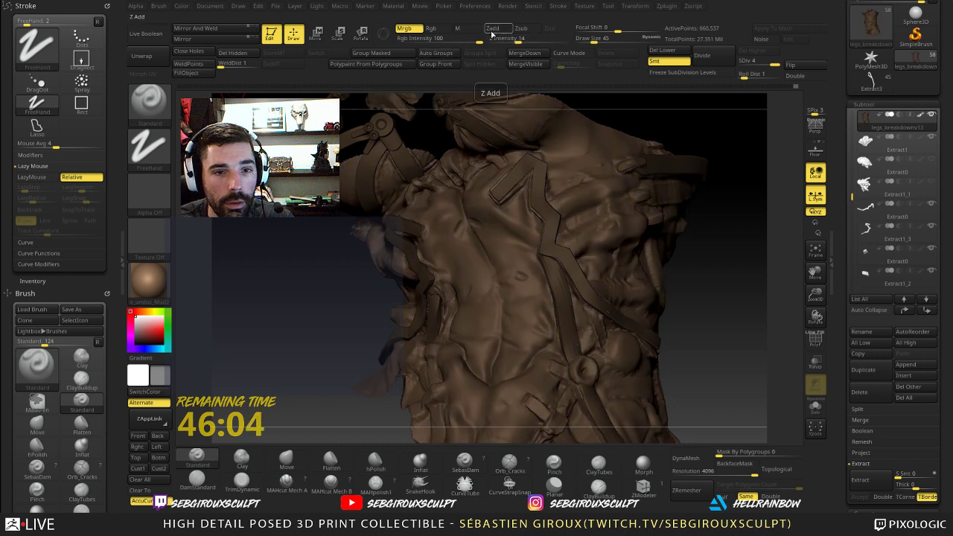
left_click(492, 29)
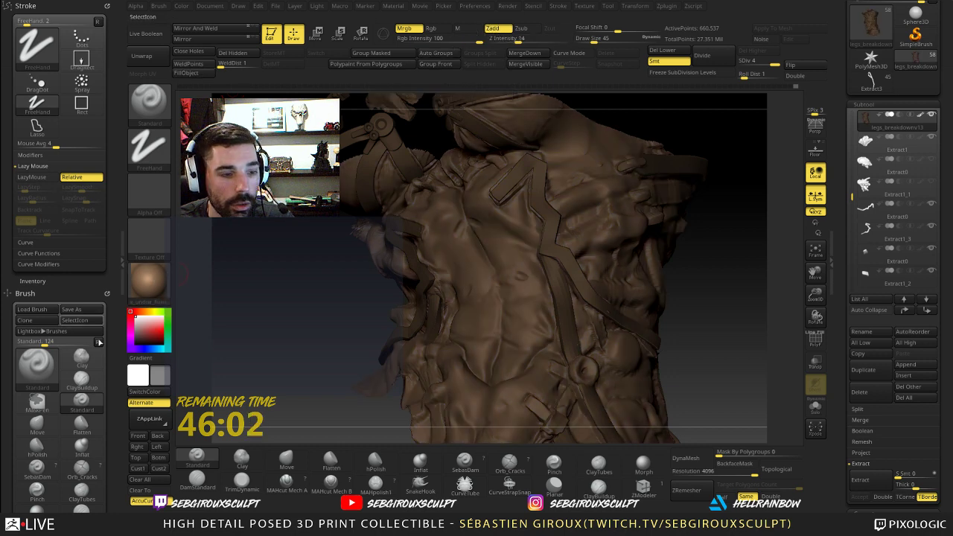
- Try out grey tones, choose red as the active colour and fill the torso with it
left_click(135, 322)
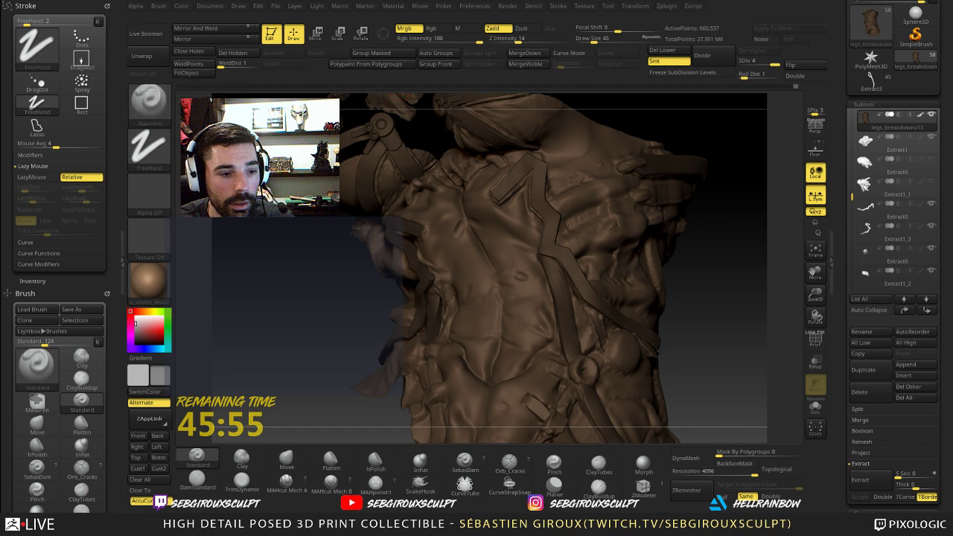
left_click(146, 330)
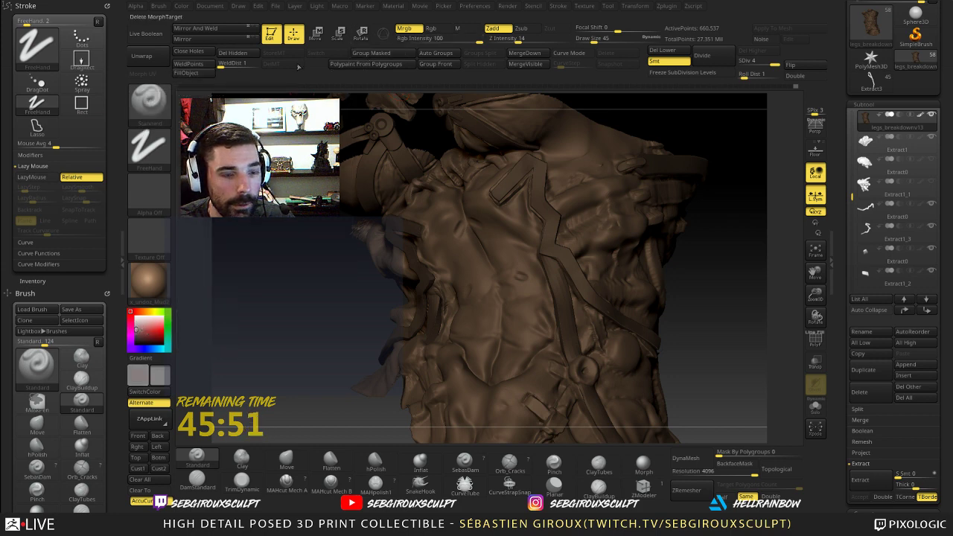
mouse_move(707, 321)
left_mouse_down()
mouse_move(653, 287)
mouse_move(645, 274)
mouse_move(655, 261)
left_mouse_up()
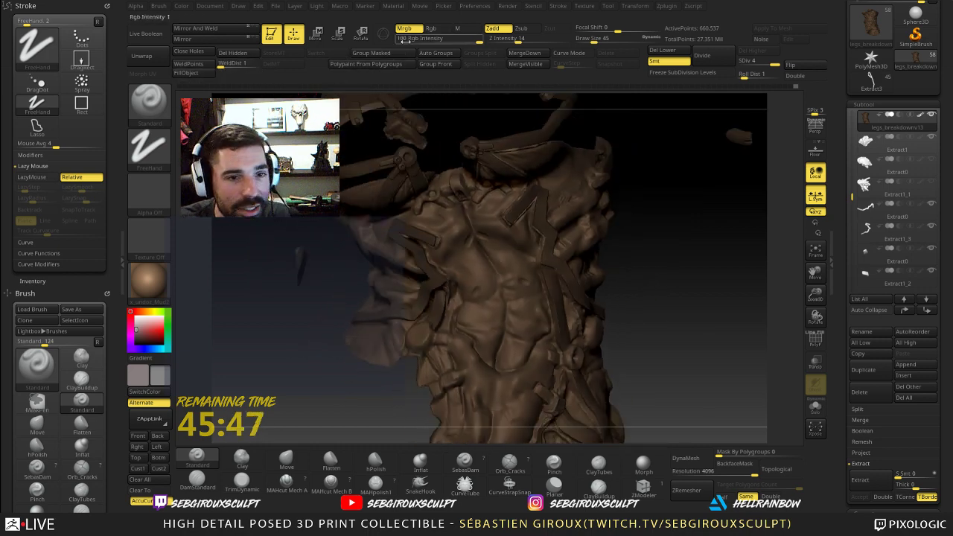
left_click(156, 331)
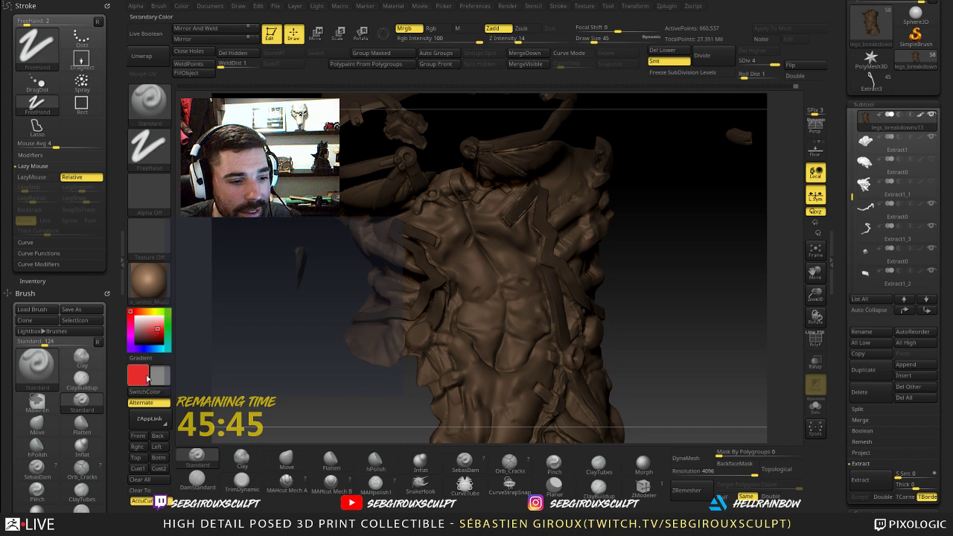
left_click(170, 378)
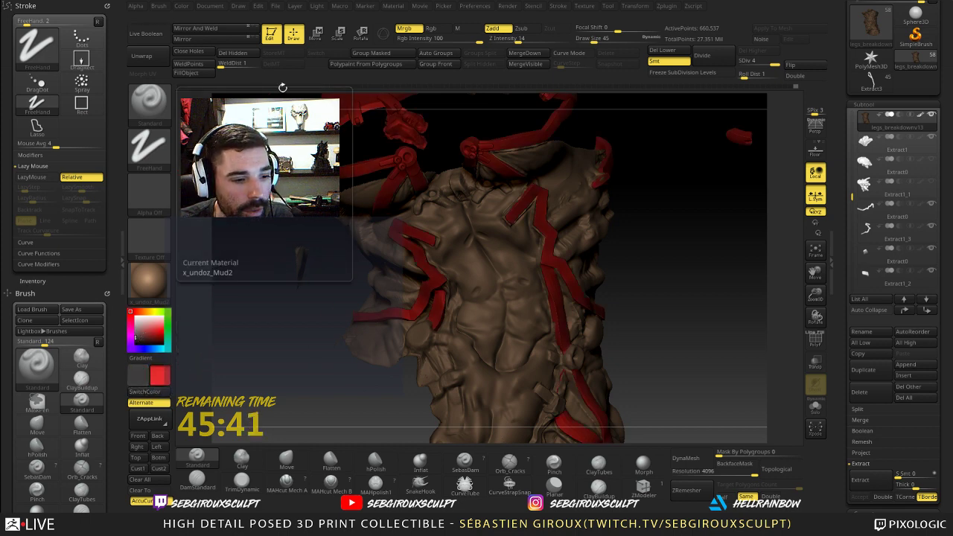
left_click(186, 73)
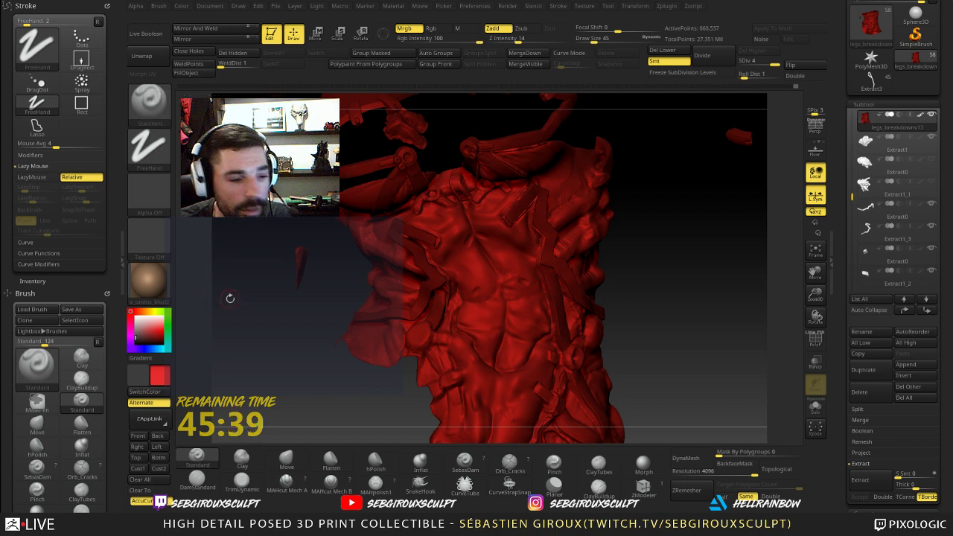
- Fill the torso with a dark grey and set the active colour back to white so the straps contrast with it
left_click_drag(230, 297, 246, 305)
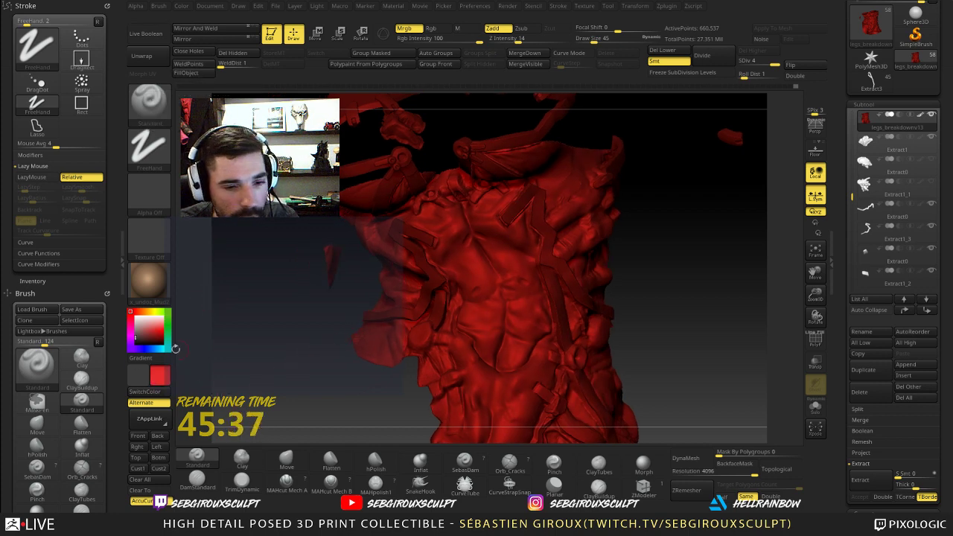
left_click(161, 375)
left_click(109, 400)
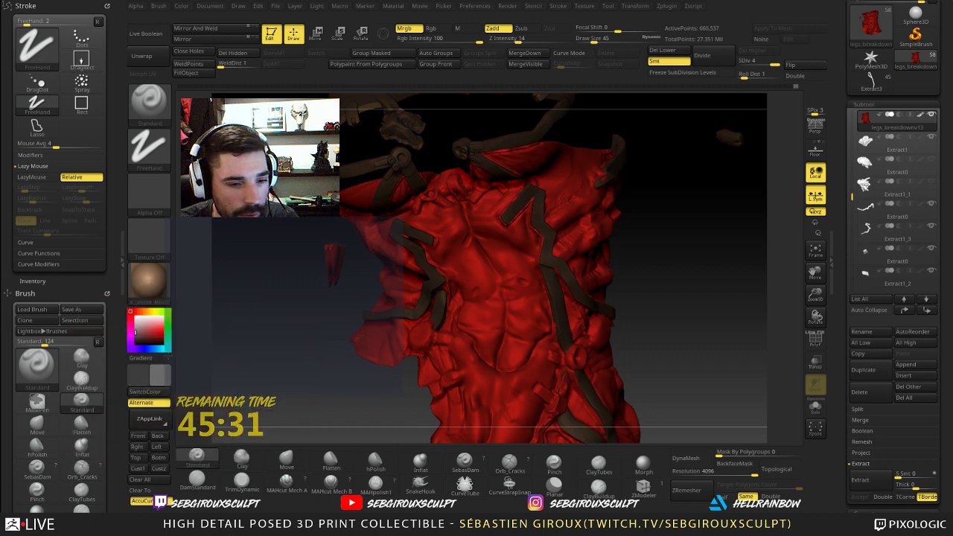
left_click_drag(230, 365, 173, 270)
left_click(187, 74)
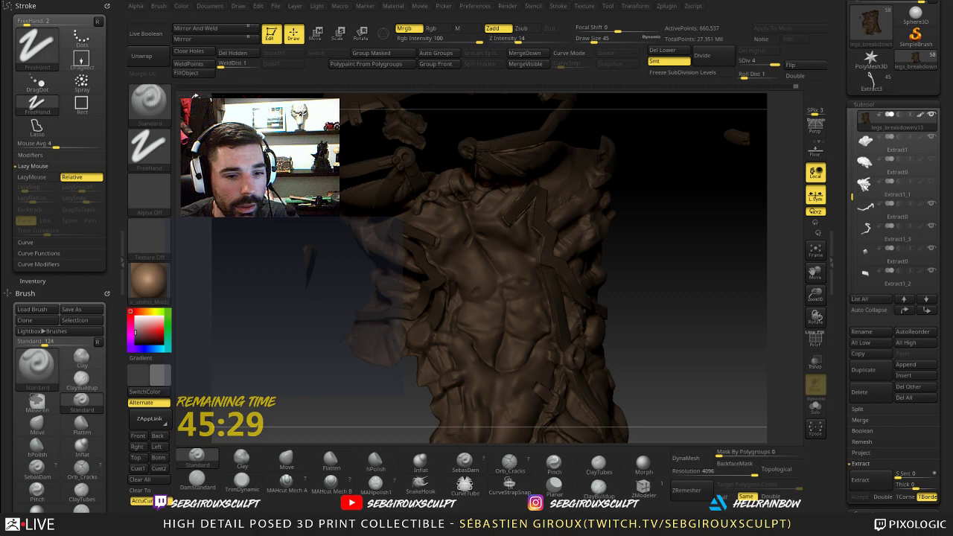
left_click_drag(245, 313, 209, 298)
left_click_drag(149, 323, 132, 315)
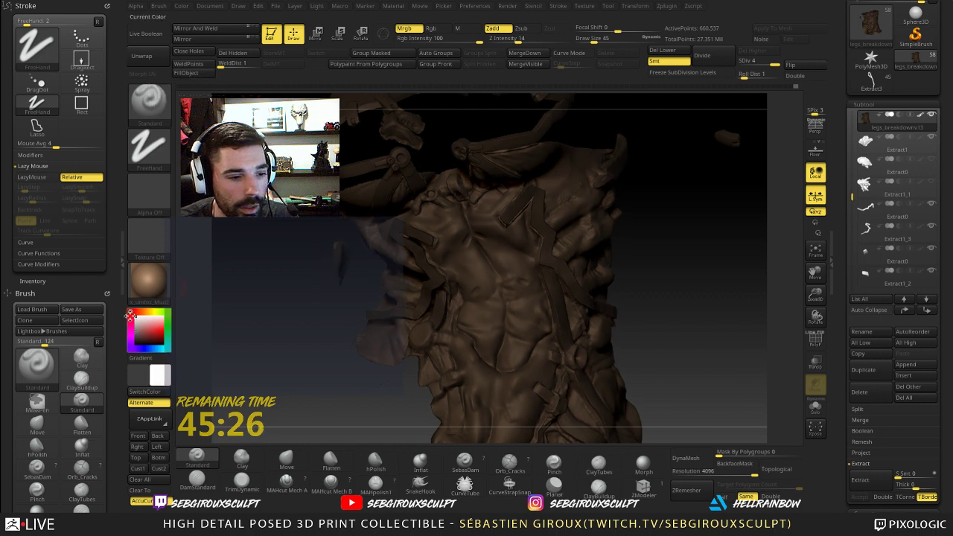
- Carve fine creases into the belly folds beside the zigzag strap with the DamStandard brush and soften them with Smooth
left_click_drag(689, 294, 693, 350, "alt")
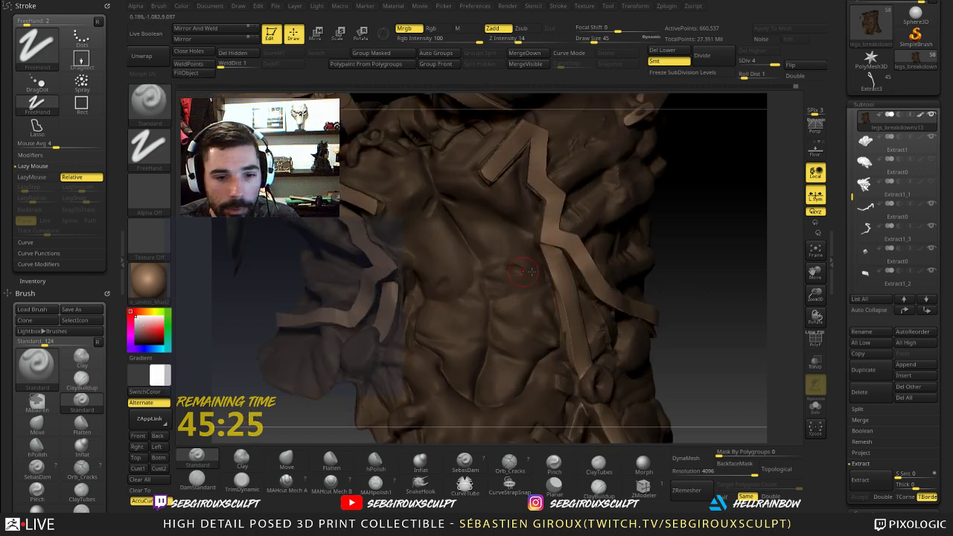
right_click_drag(495, 170, 460, 197)
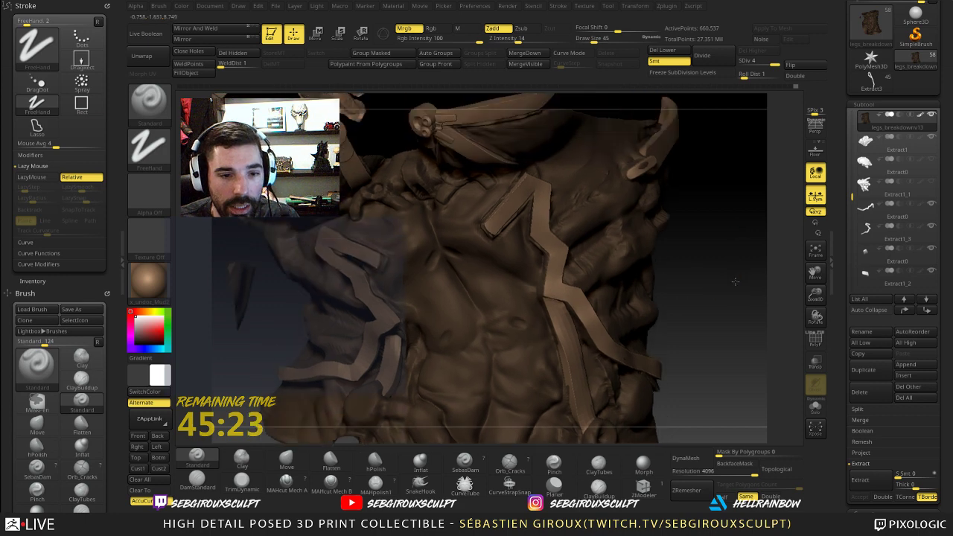
right_click_drag(734, 282, 531, 198)
mouse_move(715, 266)
left_mouse_down()
mouse_move(730, 263)
mouse_move(710, 257)
left_mouse_up()
mouse_move(710, 256)
right_mouse_down()
mouse_move(505, 273)
mouse_move(534, 315)
right_mouse_up()
left_click_drag(727, 245, 670, 249)
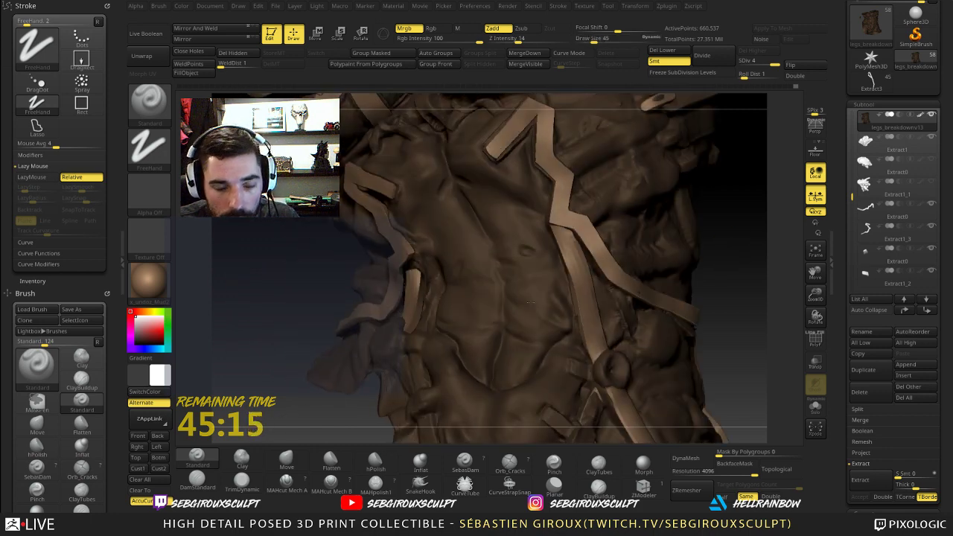
left_click_drag(718, 311, 752, 312)
left_click(189, 481)
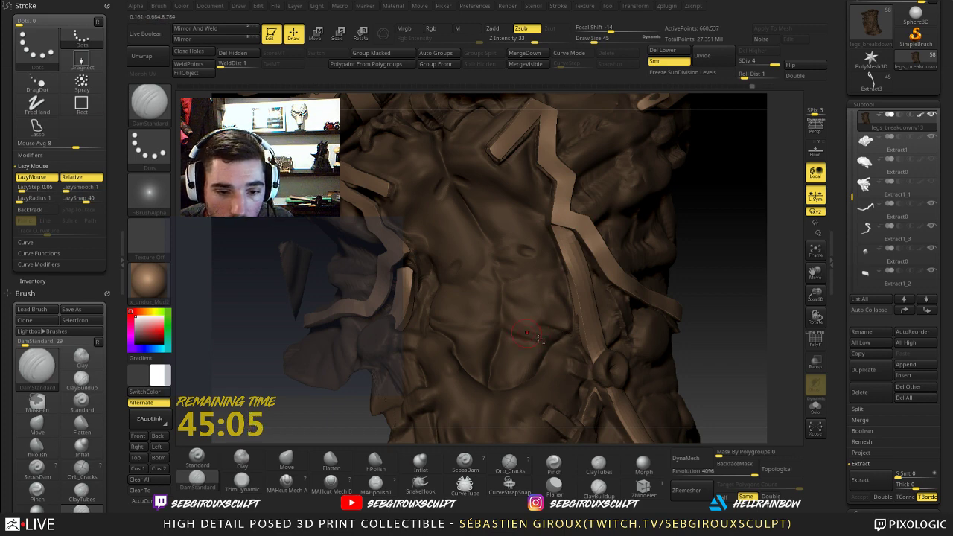
key("shift")
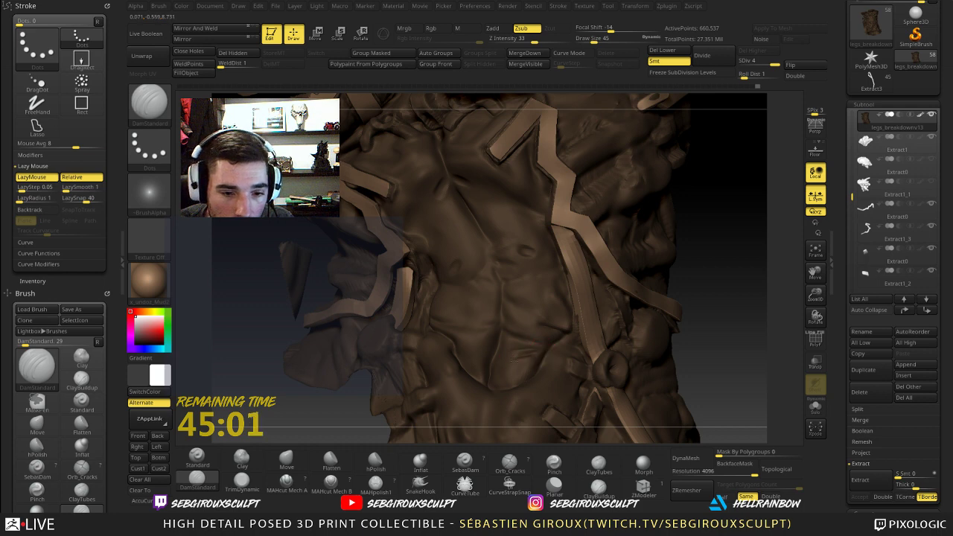
key("shift")
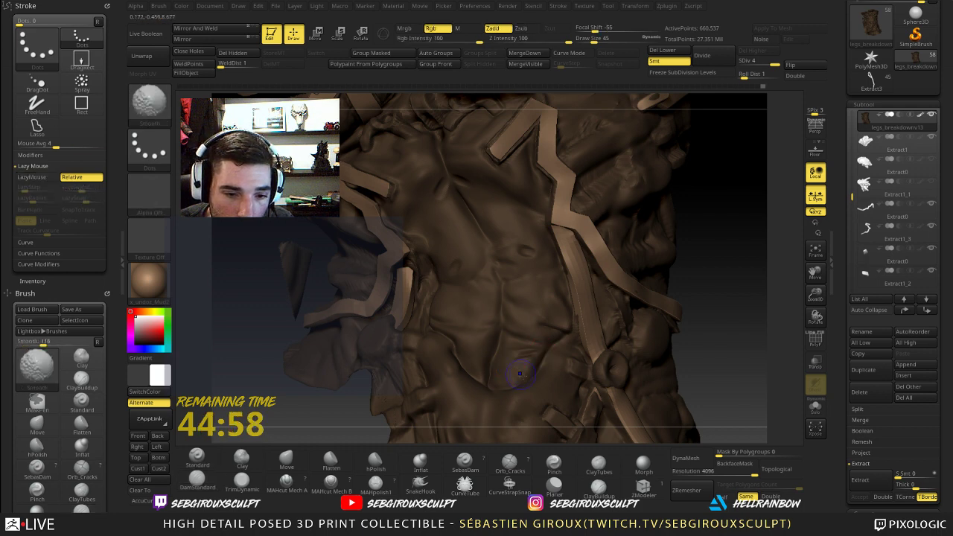
- Sharpen the creases around the lower centre of the belly with DamStandard and blend them with Smooth
mouse_move(731, 310)
left_mouse_down()
mouse_move(666, 311)
mouse_move(680, 315)
mouse_move(700, 364)
left_mouse_up()
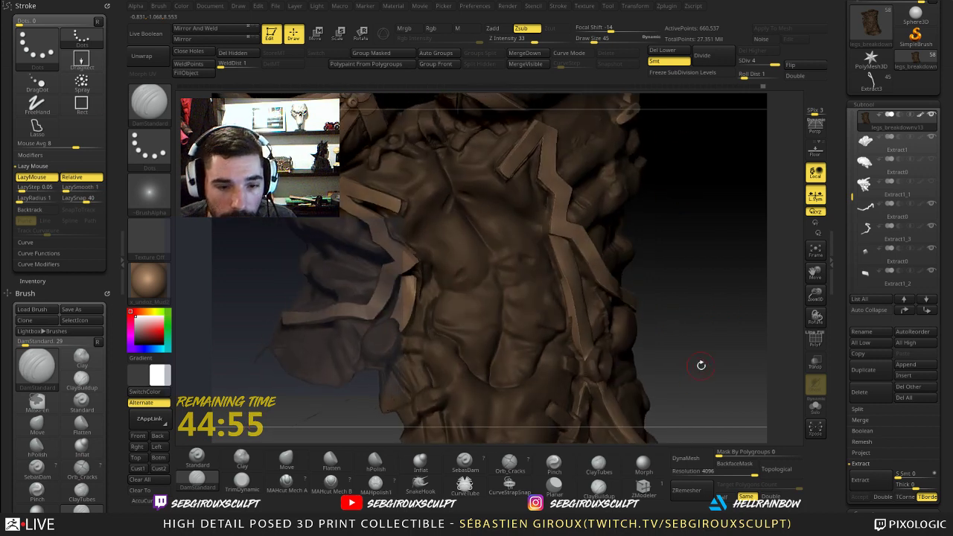
left_click_drag(656, 287, 574, 329, "alt")
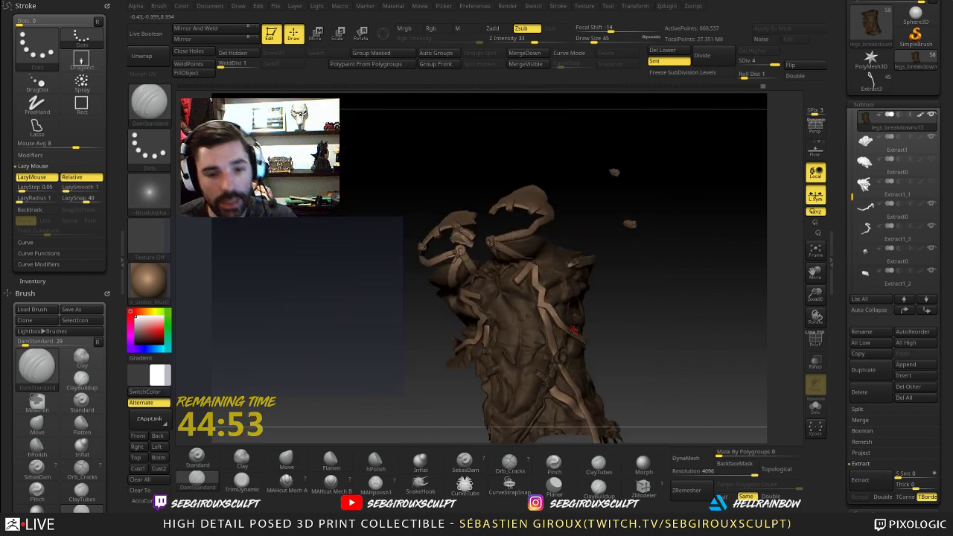
left_click_drag(638, 326, 516, 378, "alt")
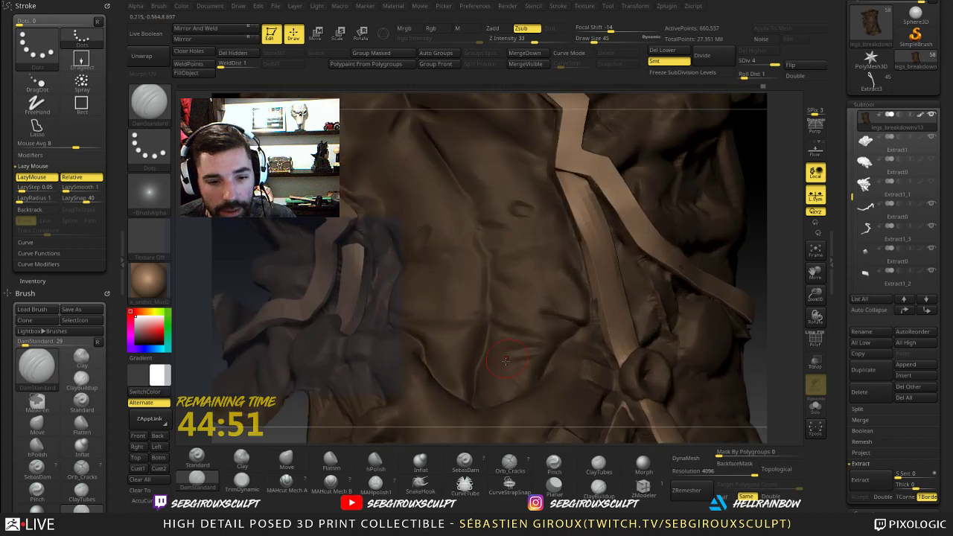
left_click_drag(766, 283, 482, 376, "alt")
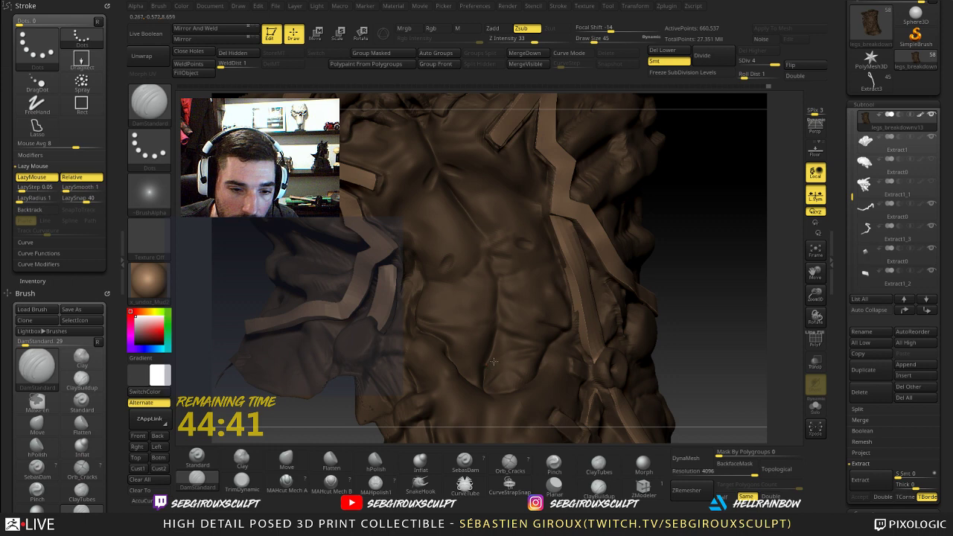
left_click_drag(661, 310, 683, 329)
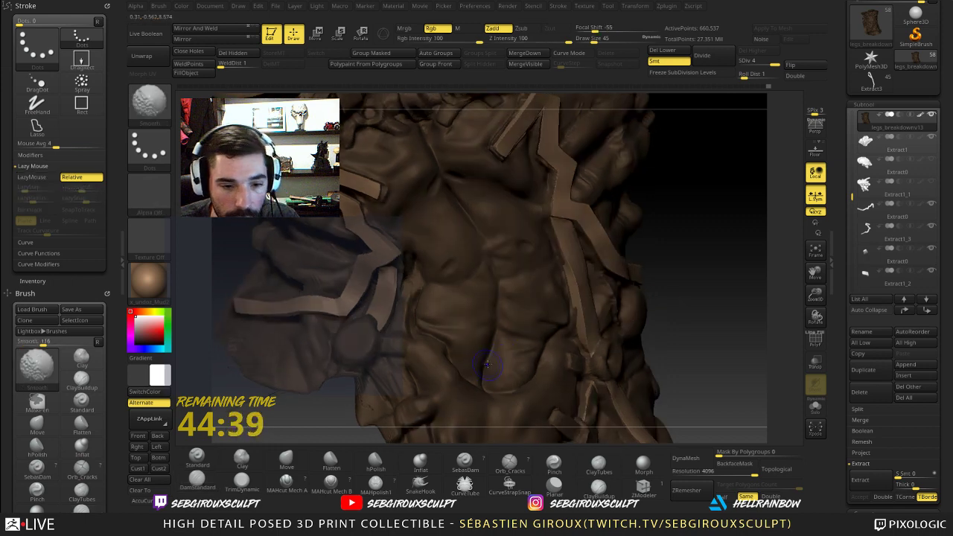
key("shift")
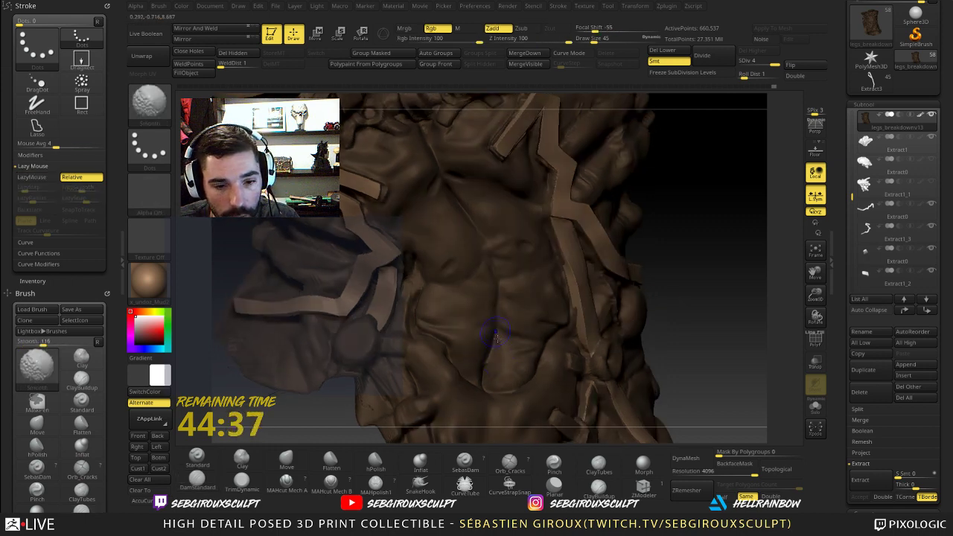
- Add DamStandard creases across the belly cloth toward the zigzag strap and smooth the area next to the strap
mouse_move(690, 321)
left_mouse_down()
mouse_move(677, 304)
mouse_move(656, 328)
left_mouse_up()
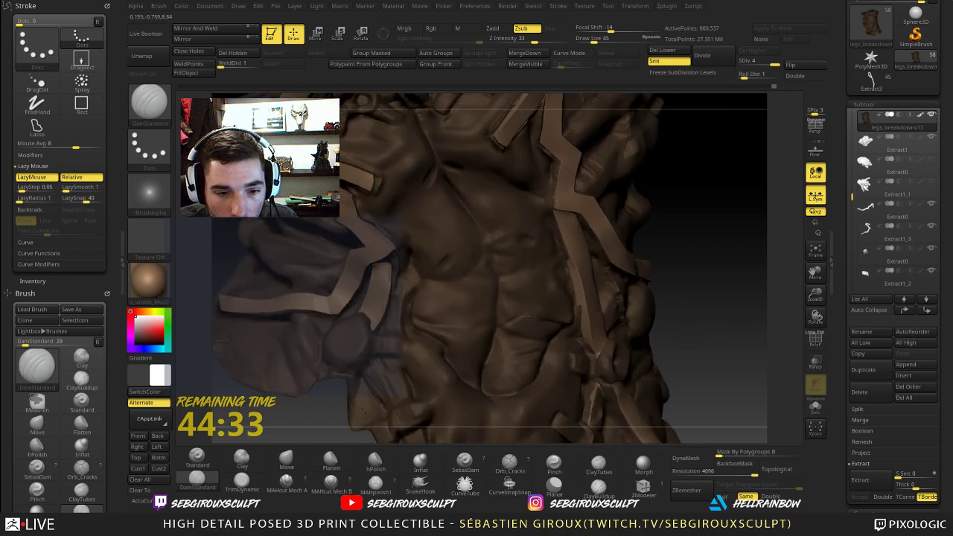
key("shift")
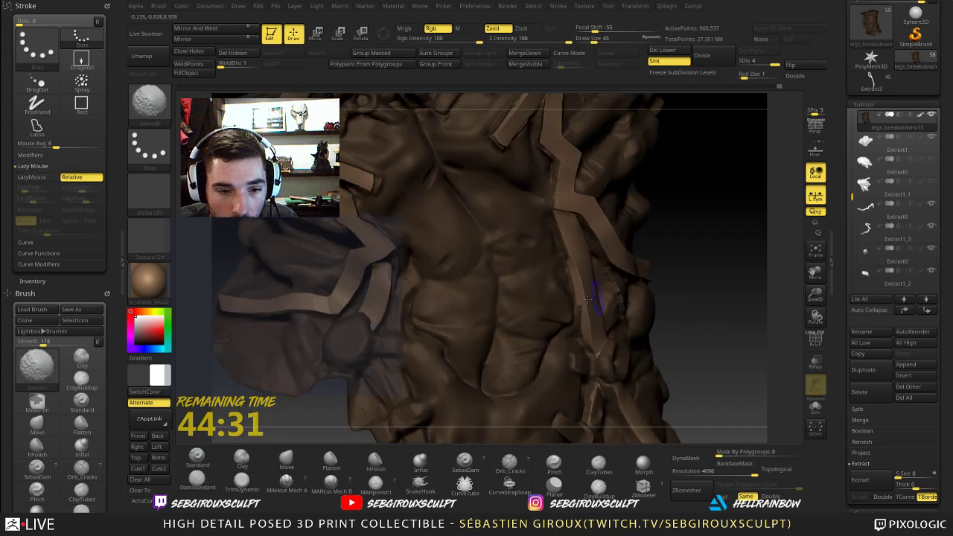
mouse_move(663, 278)
left_mouse_down("alt")
mouse_move(678, 310)
mouse_move(663, 282)
mouse_move(676, 257)
mouse_move(685, 300)
mouse_move(659, 300)
mouse_move(668, 316)
left_mouse_up("alt")
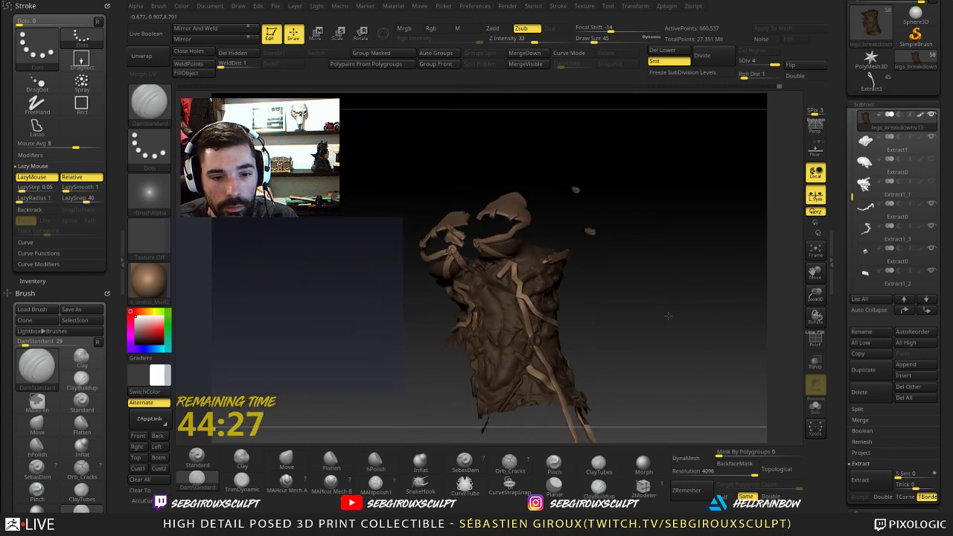
mouse_move(668, 316)
right_mouse_down()
mouse_move(716, 349)
mouse_move(539, 320)
right_mouse_up()
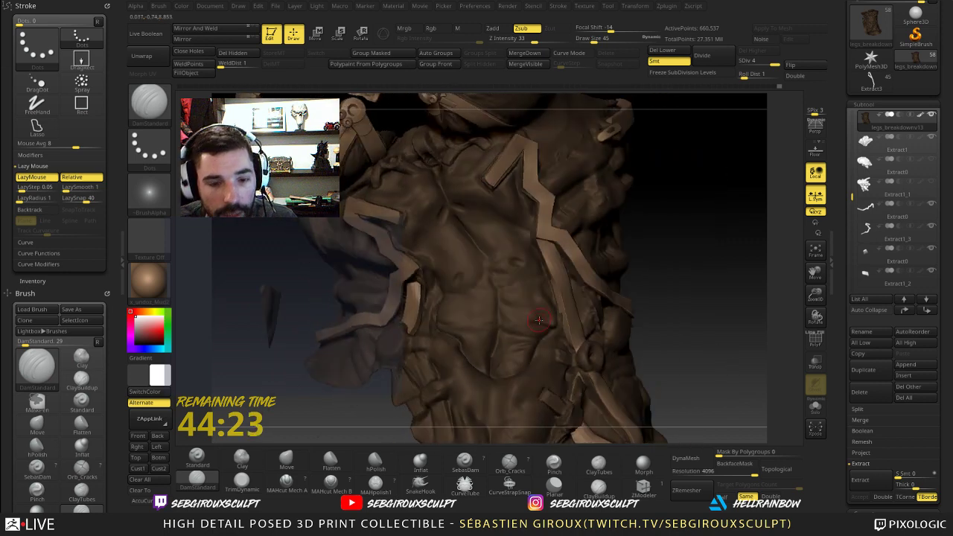
- Smooth the belly folds beside the zigzag strap and reshape them with the Move brush
key("shift")
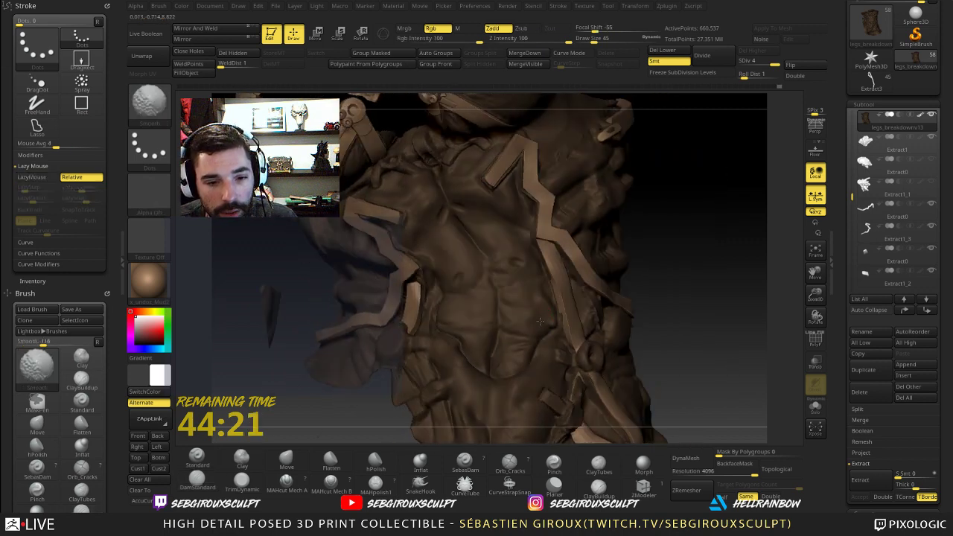
mouse_move(642, 336)
right_mouse_down("ctrl")
mouse_move(650, 312)
mouse_move(631, 298)
mouse_move(629, 340)
right_mouse_up("ctrl")
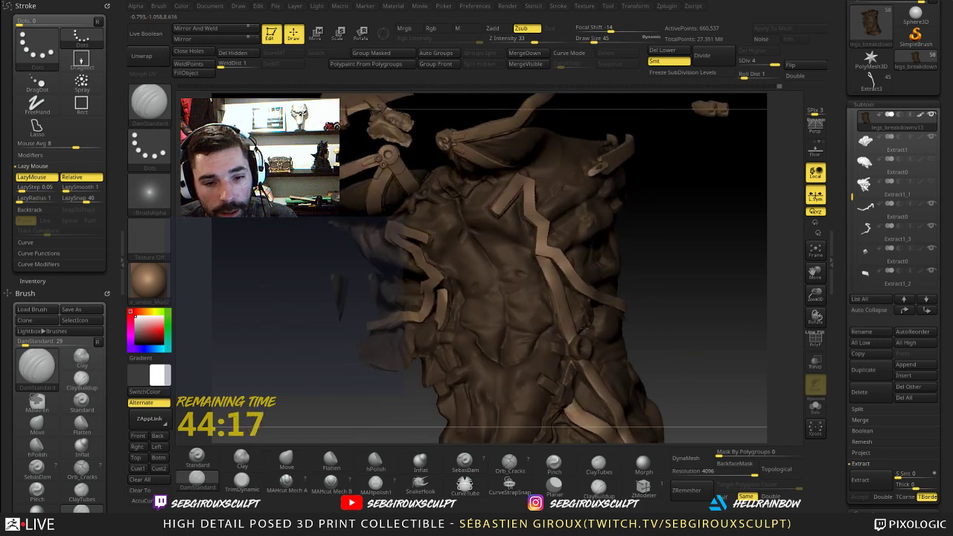
key("b")
key("m")
key("v")
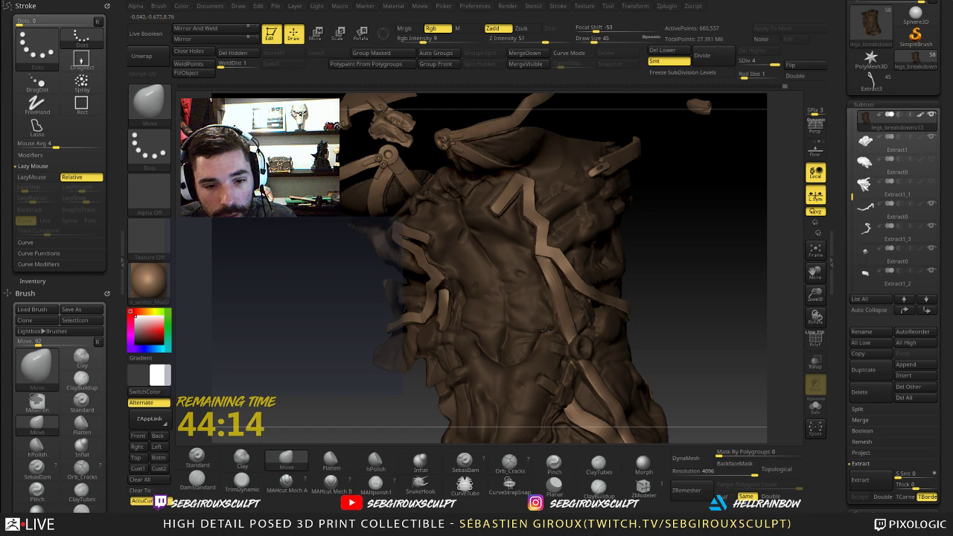
mouse_move(657, 309)
right_mouse_down("ctrl")
mouse_move(653, 260)
mouse_move(646, 272)
mouse_move(659, 276)
mouse_move(701, 378)
mouse_move(706, 422)
right_mouse_up("ctrl")
right_click_drag(705, 421, 664, 408)
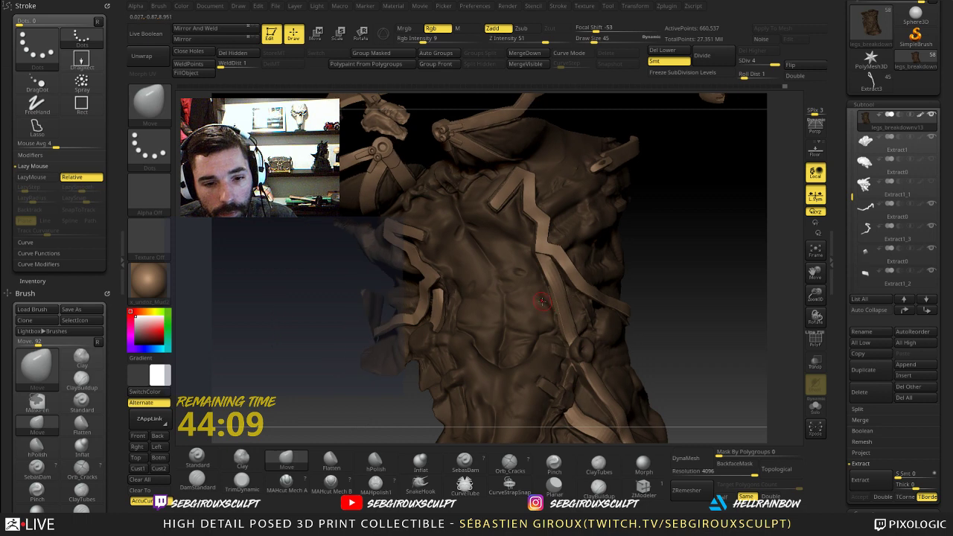
- Carve DamStandard creases into the belly cloth along the inner edge of the strap and soften them with Smooth
left_click(196, 480)
right_click_drag(653, 315, 546, 291)
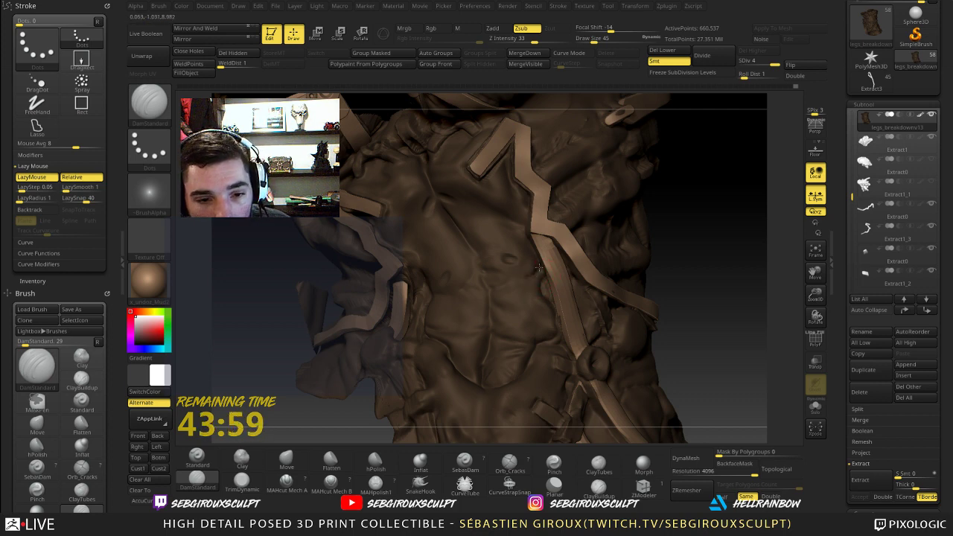
right_click_drag(722, 268, 672, 178, "ctrl")
right_click_drag(698, 240, 698, 347)
key("ctrl")
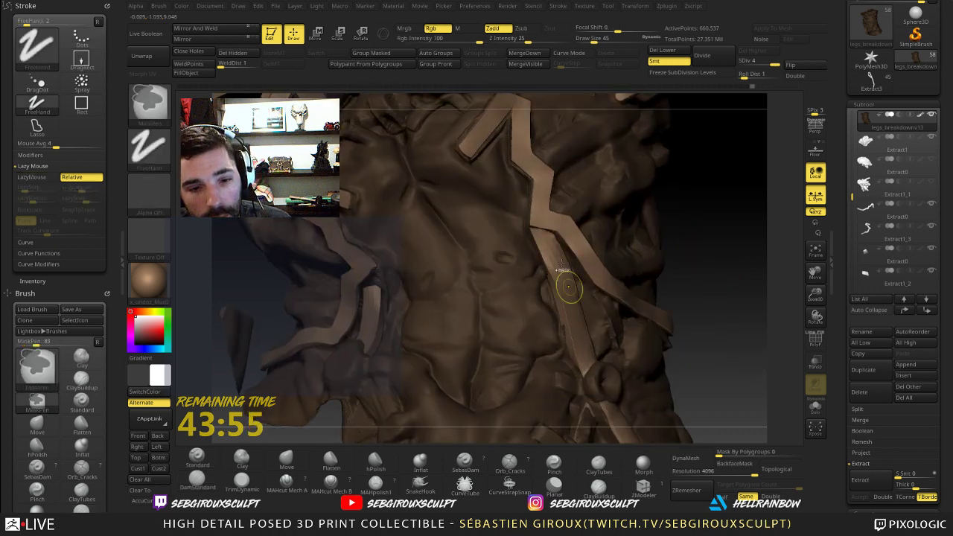
key("ctrl")
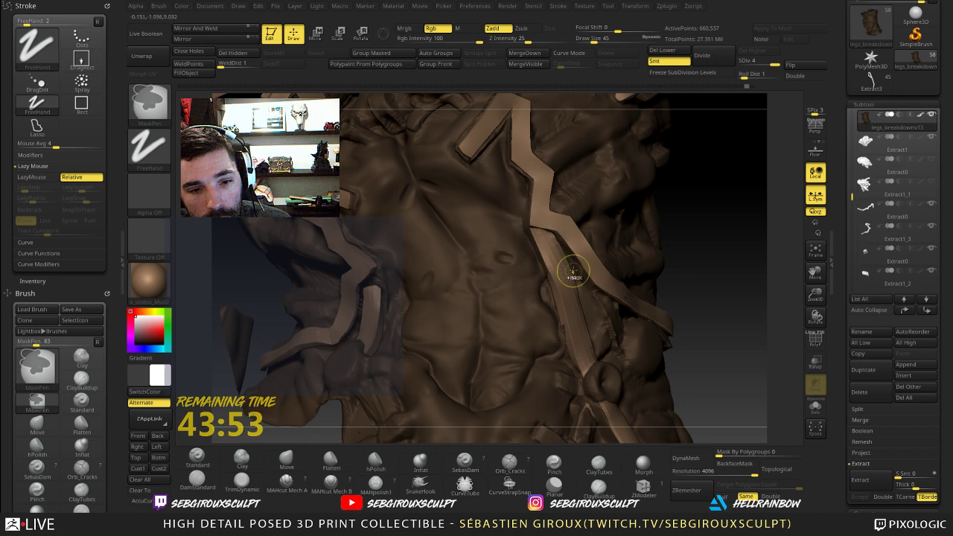
key("ctrl")
left_click_drag(536, 271, 533, 269, "shift")
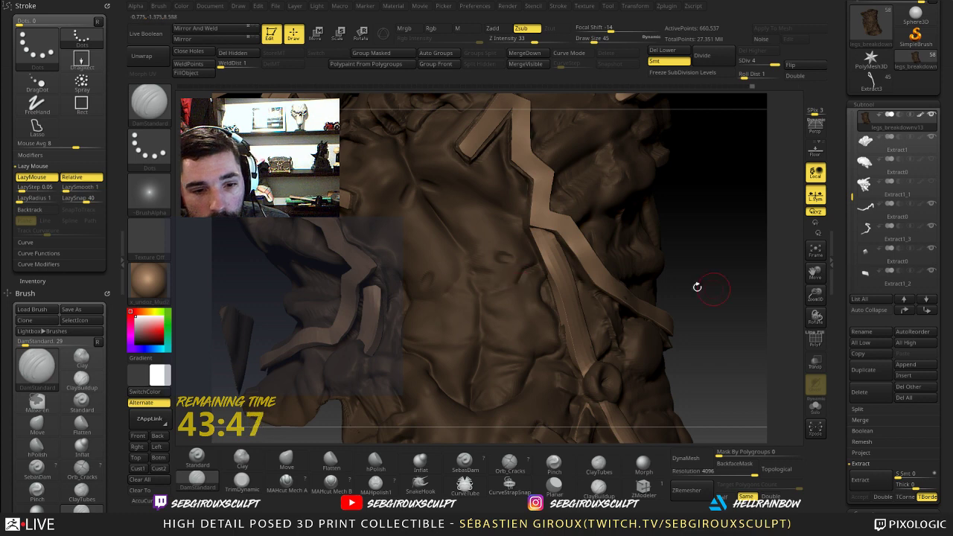
left_click_drag(685, 255, 642, 233, "alt")
left_click_drag(649, 283, 668, 342)
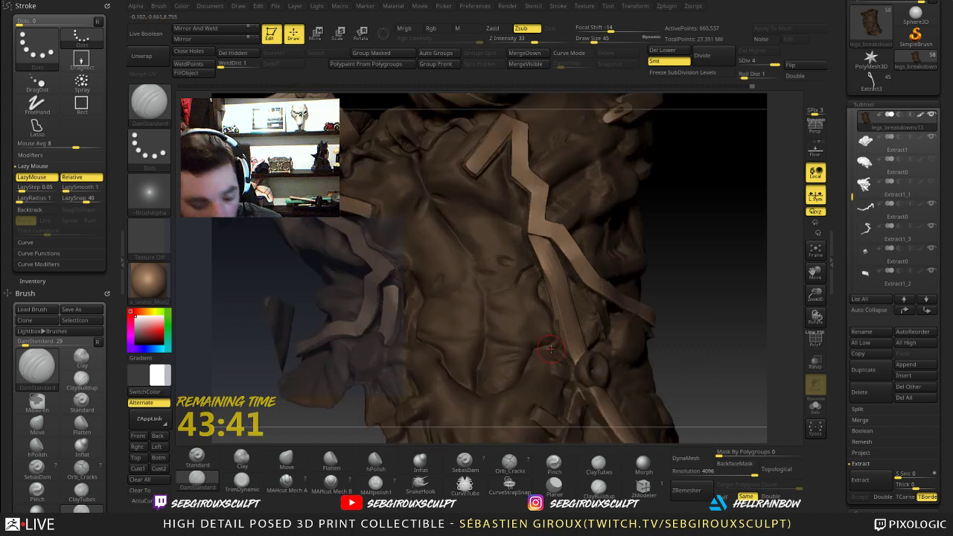
- Build up the belly folds on both sides of the central crease with ClayTubes and Clay, then blend them with Smooth
key("2")
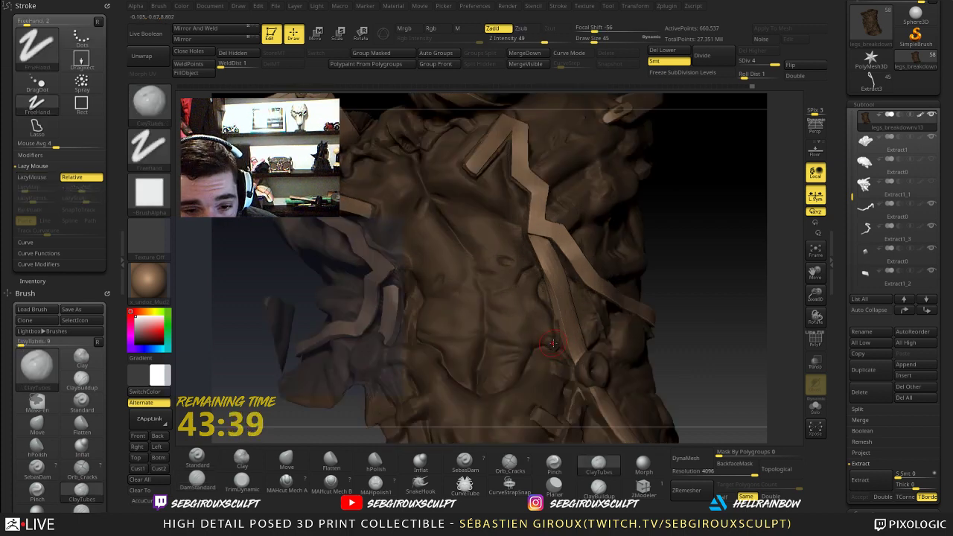
key("ctrl")
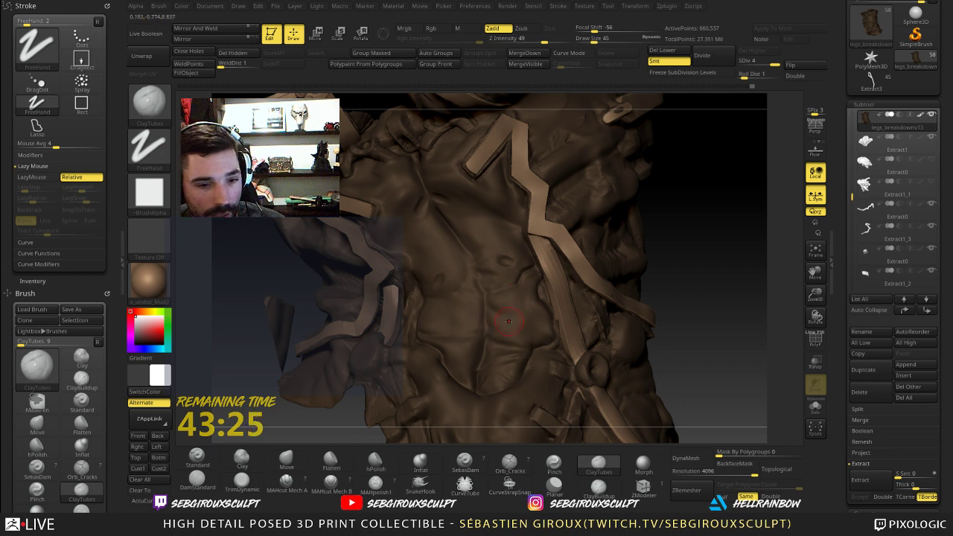
key("2")
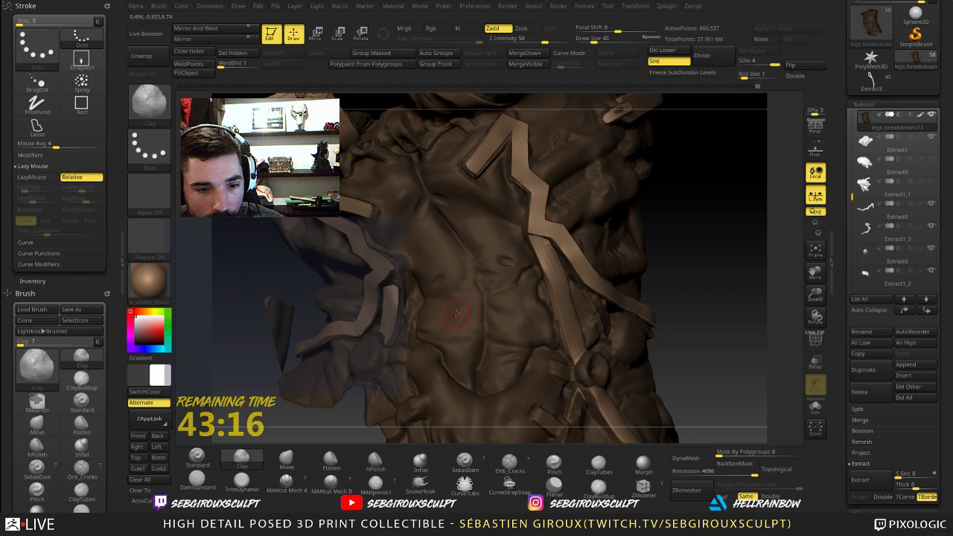
right_click_drag(672, 315, 532, 339)
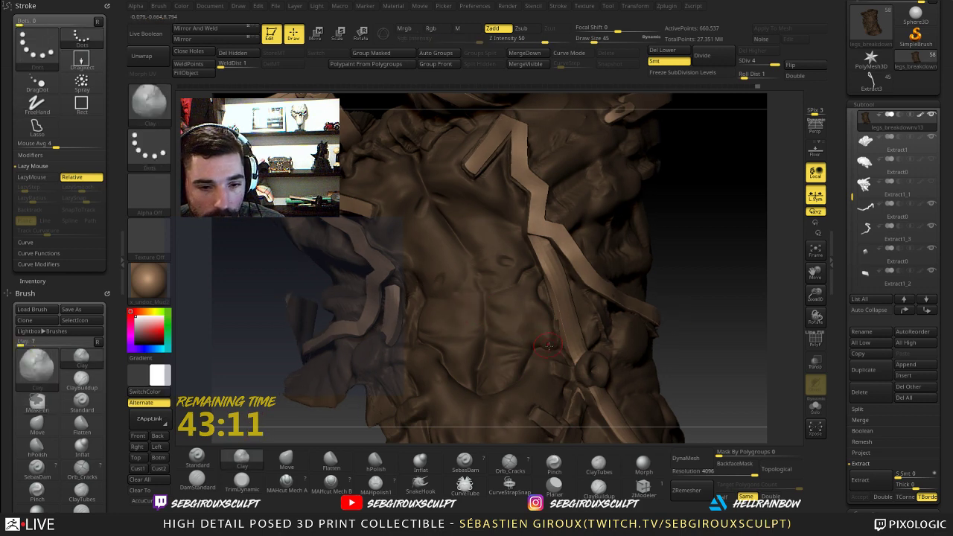
key("shift")
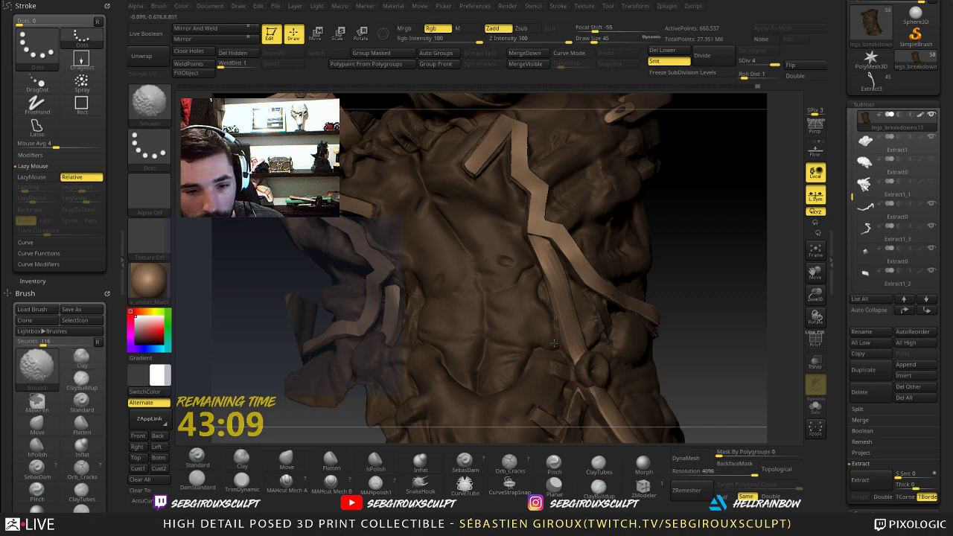
left_click_drag(704, 319, 673, 312, "alt")
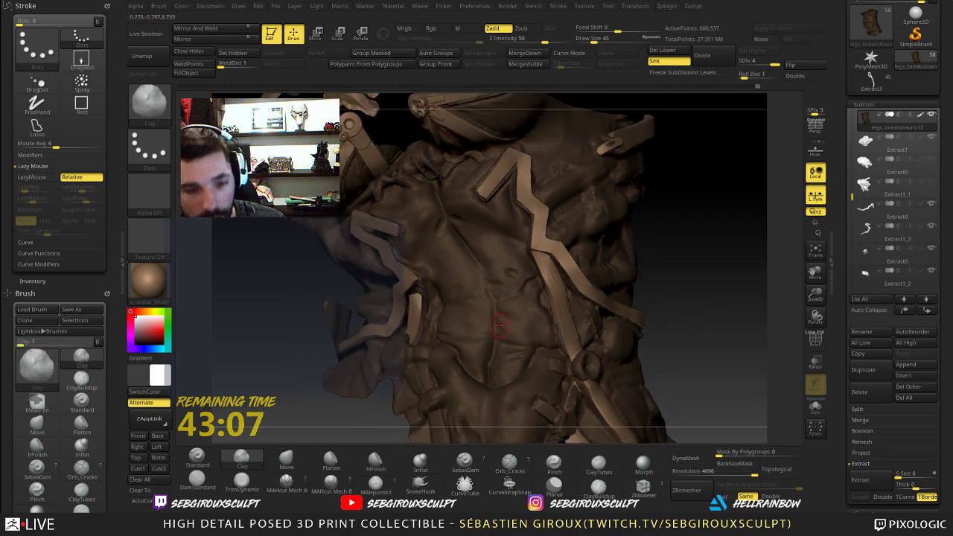
- Try ClayTubes and ClayBuildup strokes on the belly cloth beside the strap and undo them
left_click(602, 468)
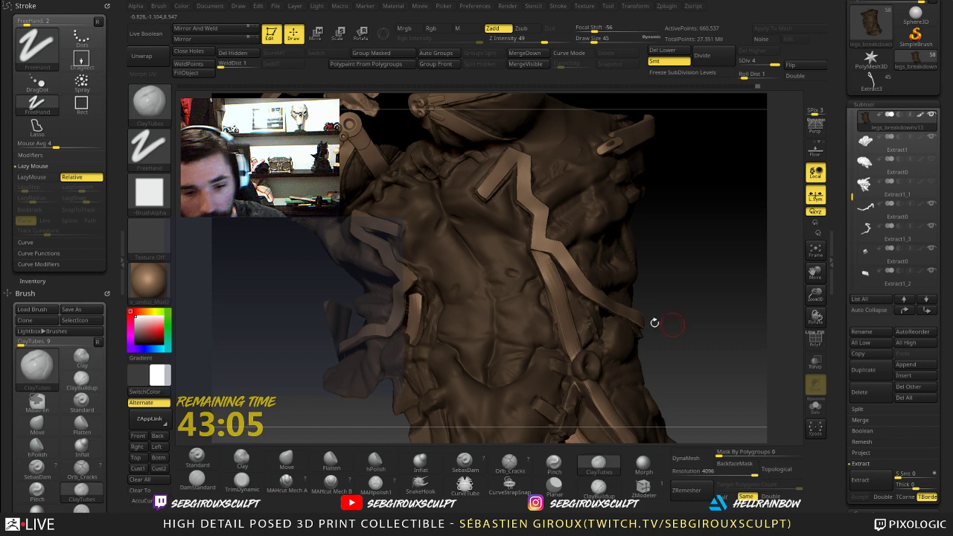
left_click_drag(656, 323, 686, 346, "alt")
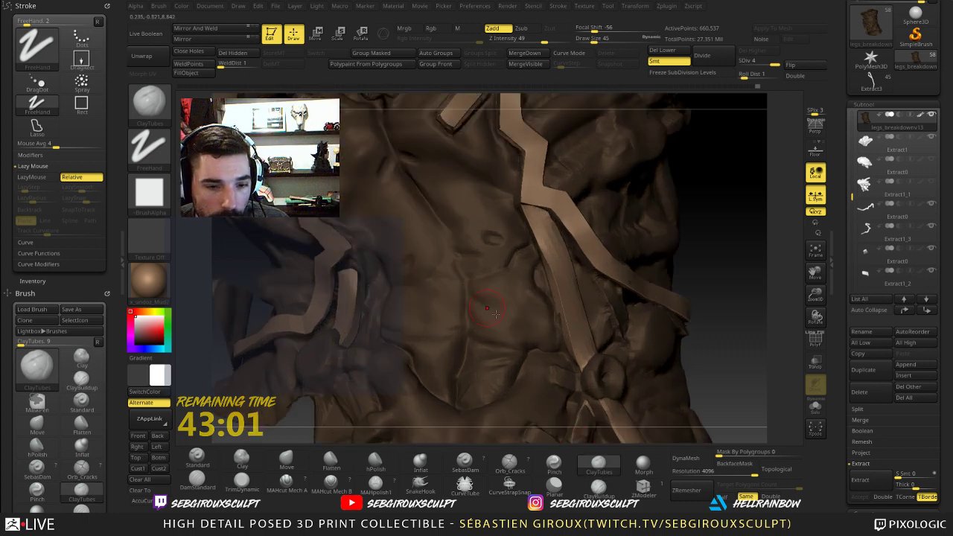
mouse_move(512, 293)
left_mouse_down()
mouse_move(494, 326)
mouse_move(503, 310)
left_mouse_up()
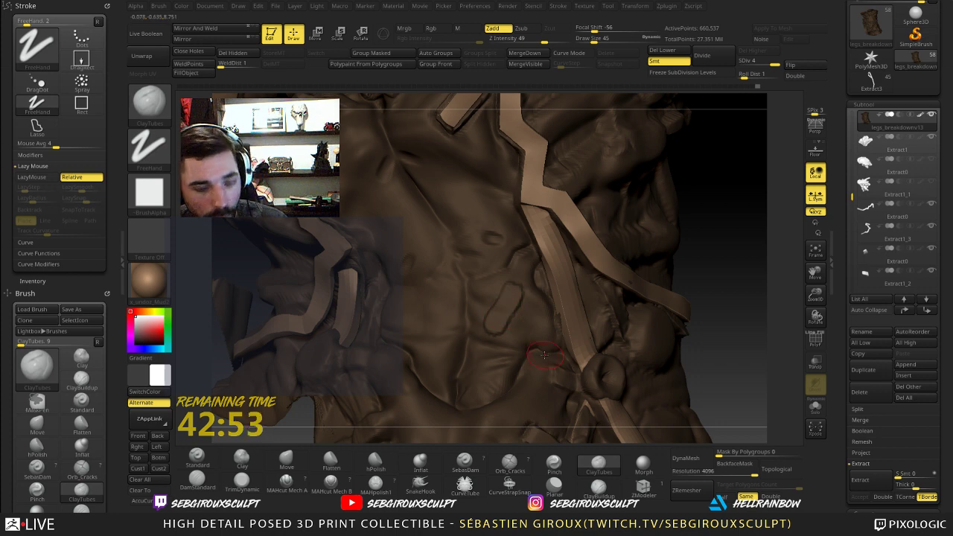
left_click(596, 487)
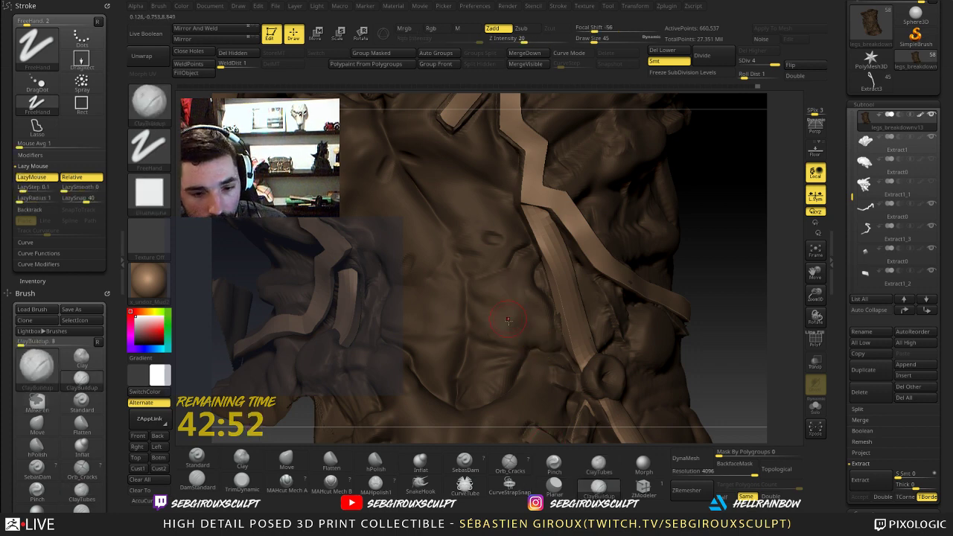
mouse_move(504, 301)
left_mouse_down("alt")
mouse_move(489, 332)
mouse_move(511, 302)
left_mouse_up("alt")
key("ctrl+z")
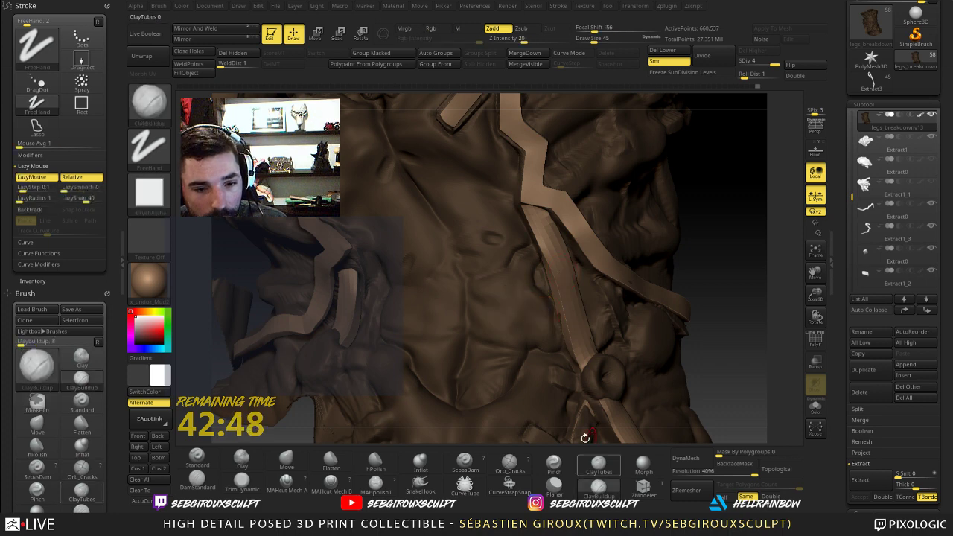
- Test short ClayTubes strokes on the belly fold between the central crease and the strap
left_click(598, 463)
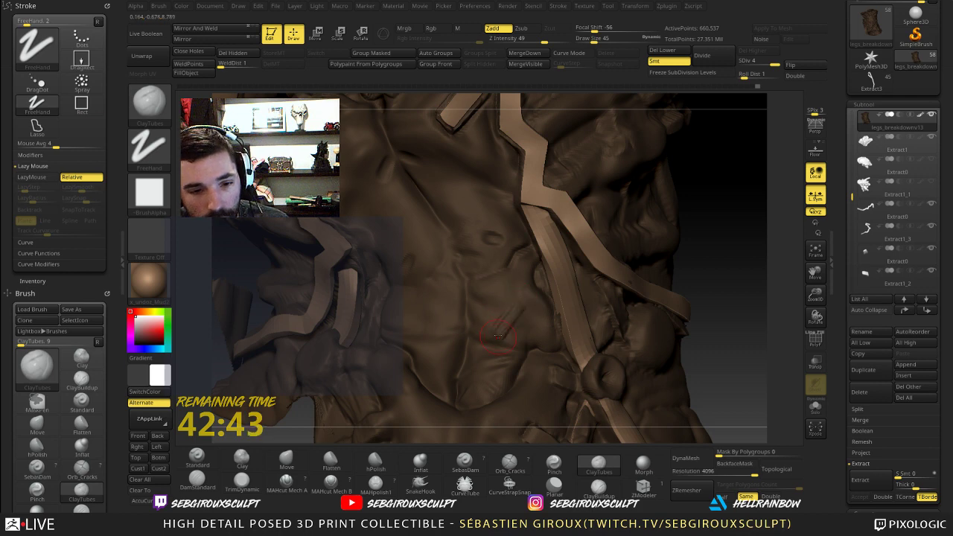
key("ctrl")
key("ctrl")
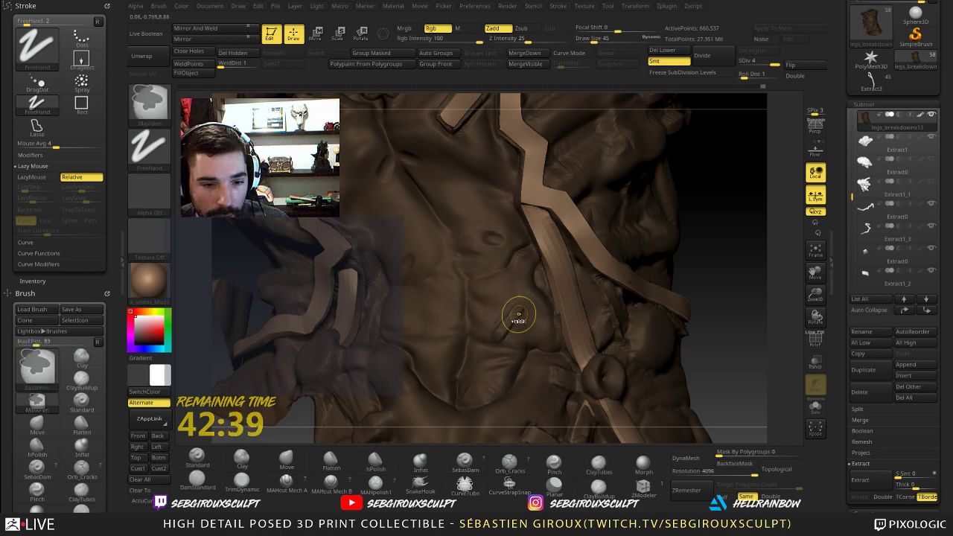
key("ctrl")
key("ctrl")
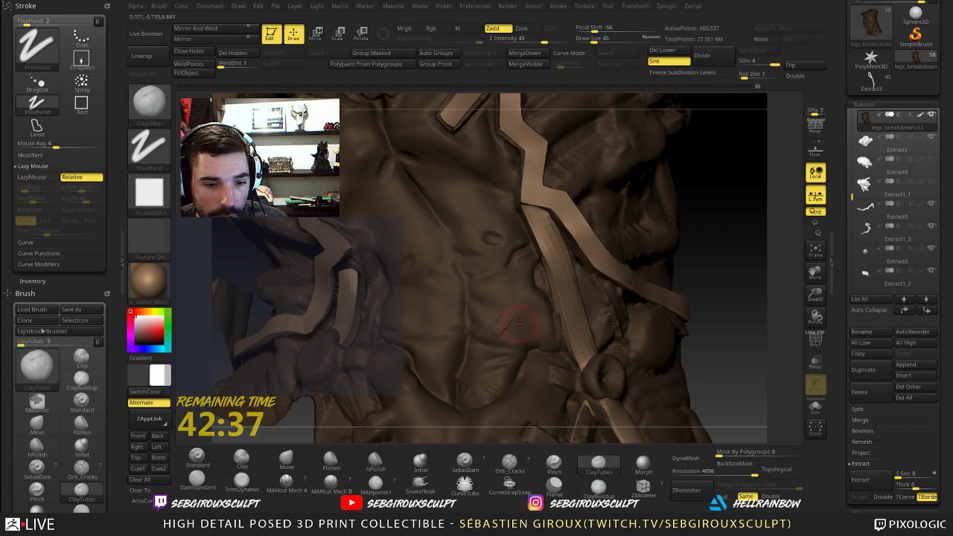
left_click_drag(723, 298, 707, 311)
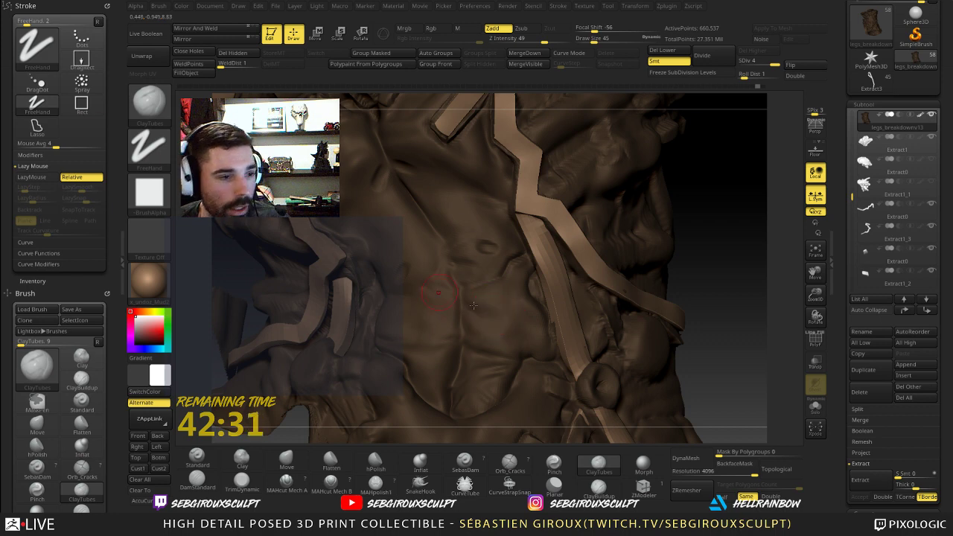
- Expand the stroke modifiers and test layered ClayTubes strokes on the belly fold, removing them again
left_click(44, 156)
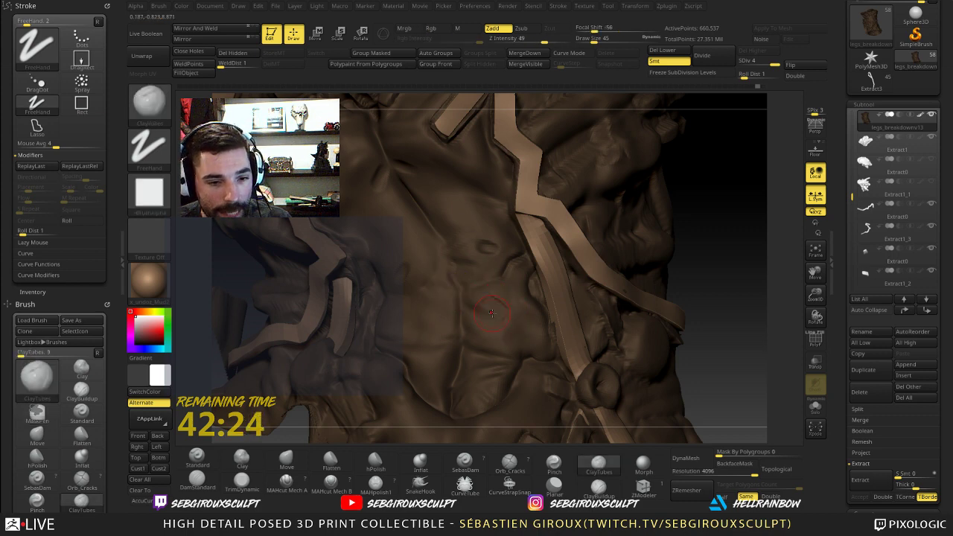
left_click(36, 167)
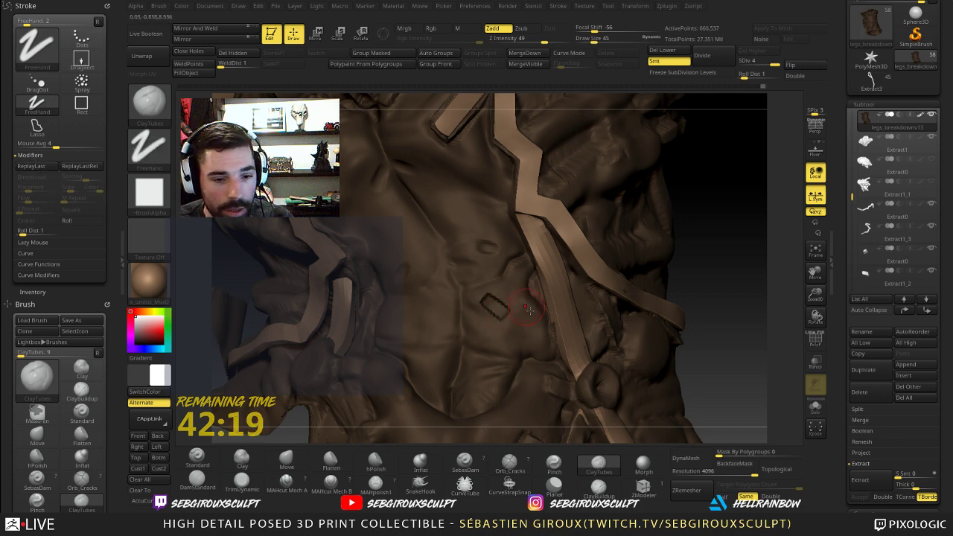
mouse_move(721, 322)
left_mouse_down()
mouse_move(686, 290)
mouse_move(670, 292)
mouse_move(707, 325)
left_mouse_up()
key("ctrl")
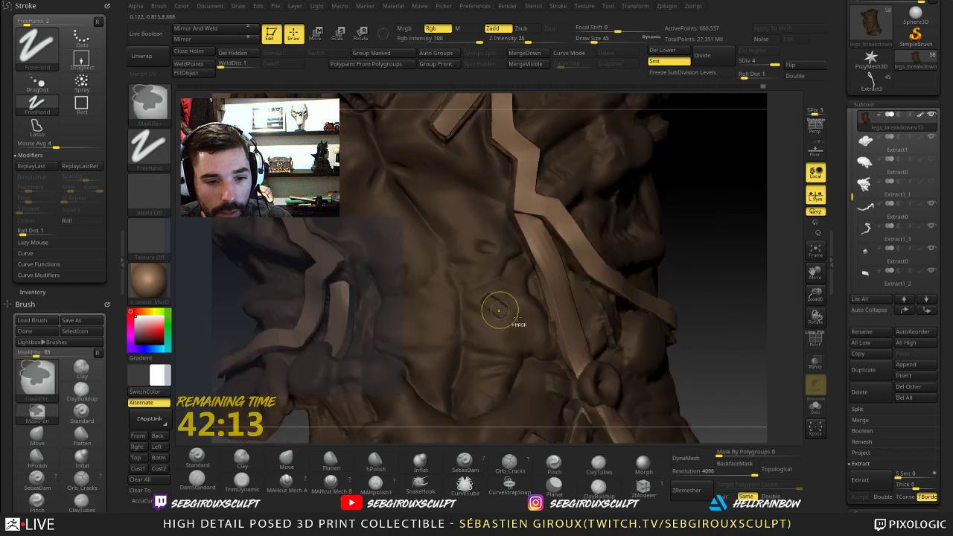
left_click_drag(497, 309, 500, 319)
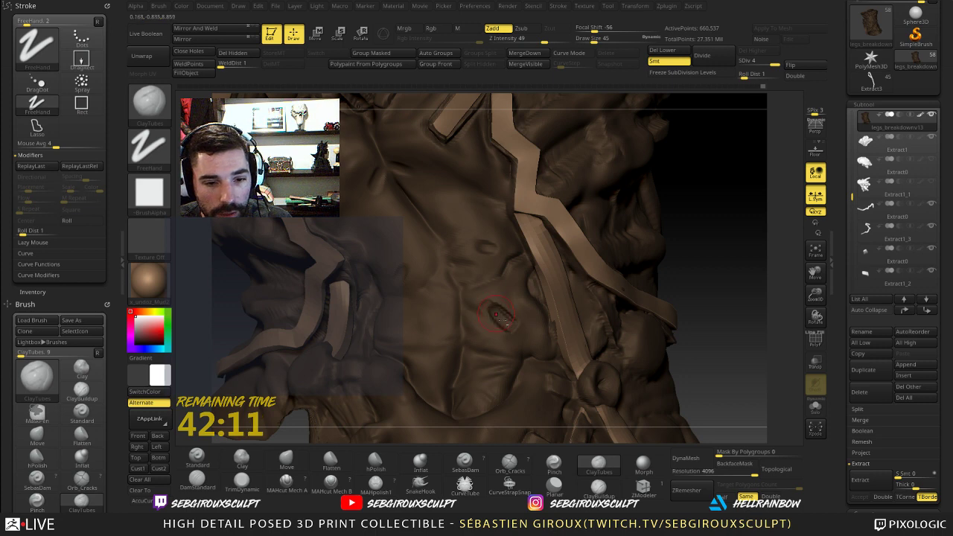
key("ctrl")
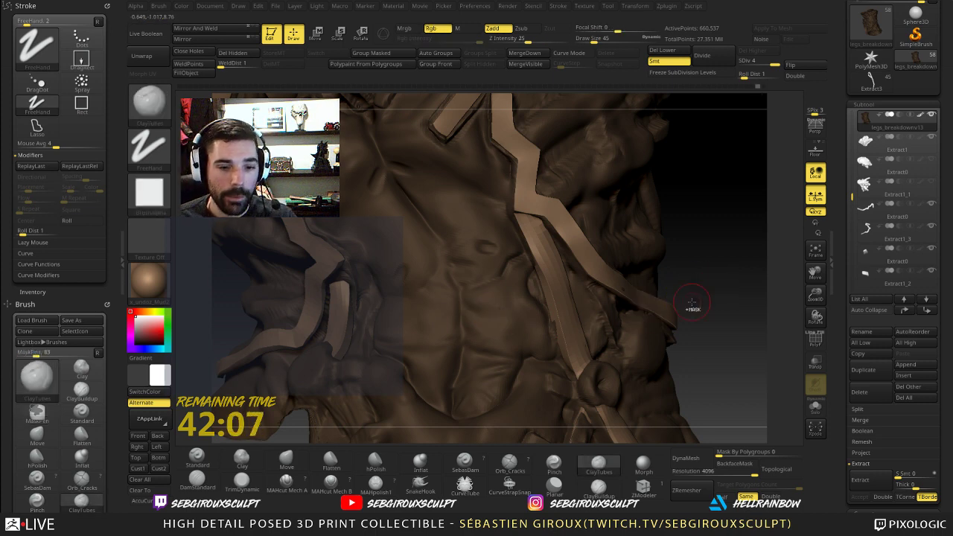
- Add soft volume to the belly and lower chest folds with the Clay brush
left_click_drag(727, 378, 688, 375)
key("b")
key("c")
key("l")
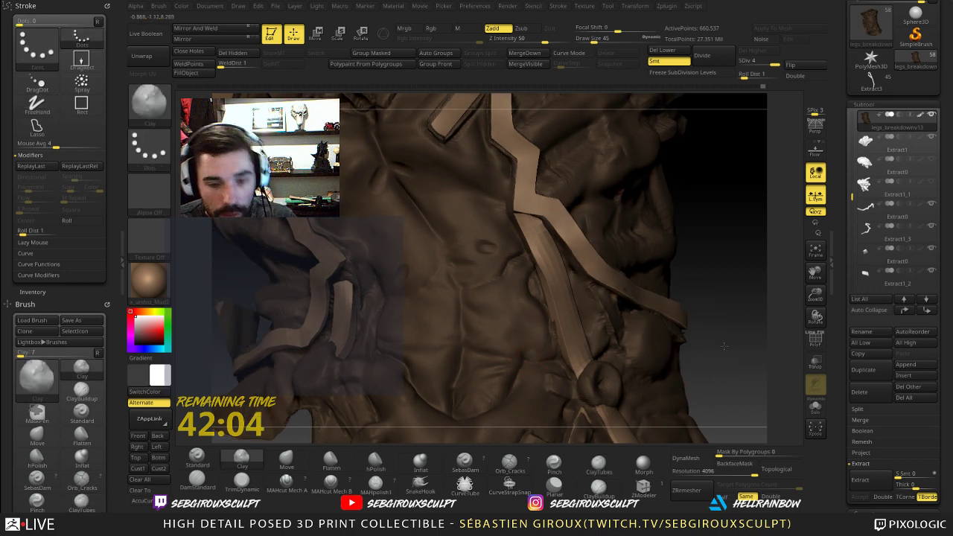
mouse_move(724, 345)
left_mouse_down("alt")
mouse_move(688, 295)
mouse_move(653, 287)
mouse_move(662, 308)
mouse_move(668, 289)
mouse_move(701, 380)
left_mouse_up("alt")
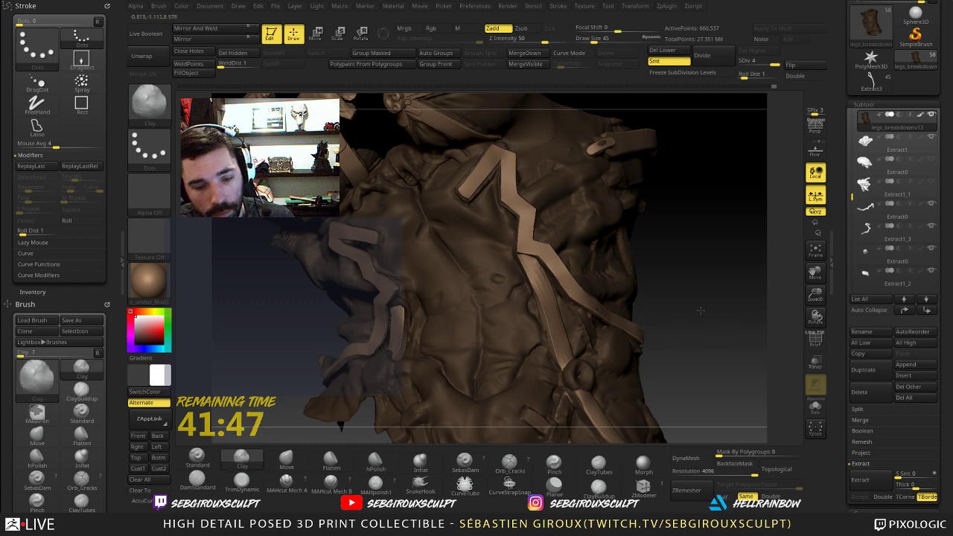
mouse_move(704, 310)
left_mouse_down("alt")
mouse_move(641, 228)
mouse_move(699, 350)
mouse_move(657, 285)
left_mouse_up("alt")
left_click_drag(657, 286, 672, 296, "alt")
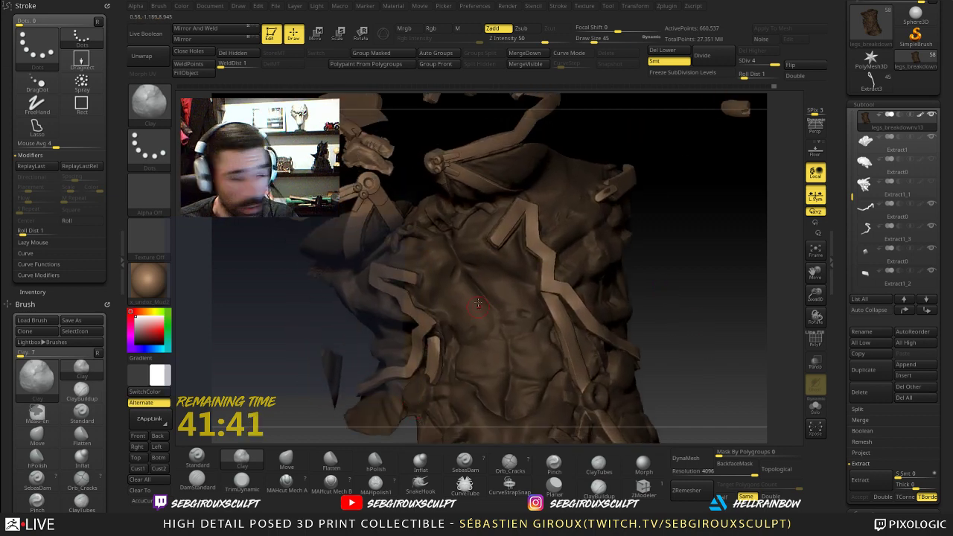
right_click_drag(438, 418, 418, 421)
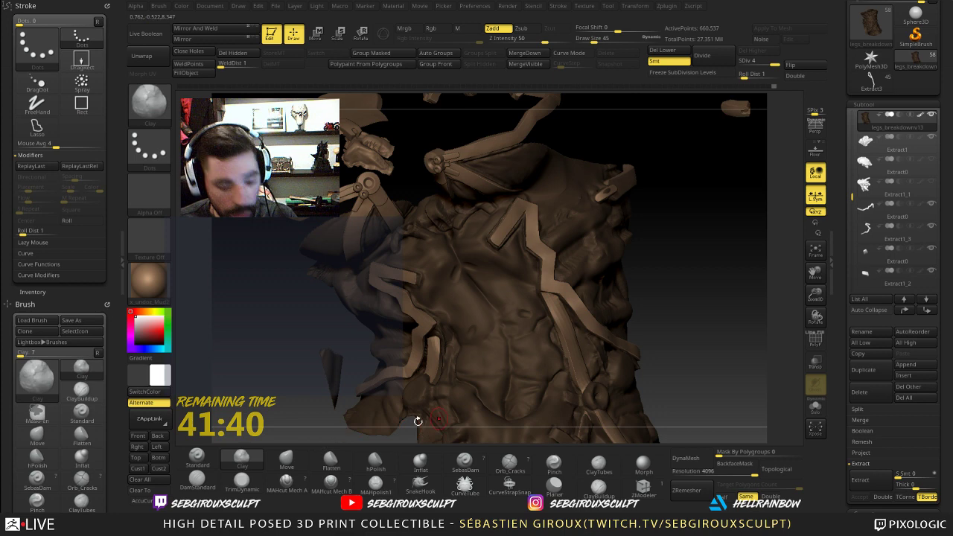
- Deepen the creases around the lower centre of the belly with the DamStandard brush
left_click(198, 481)
left_click_drag(682, 343, 686, 340)
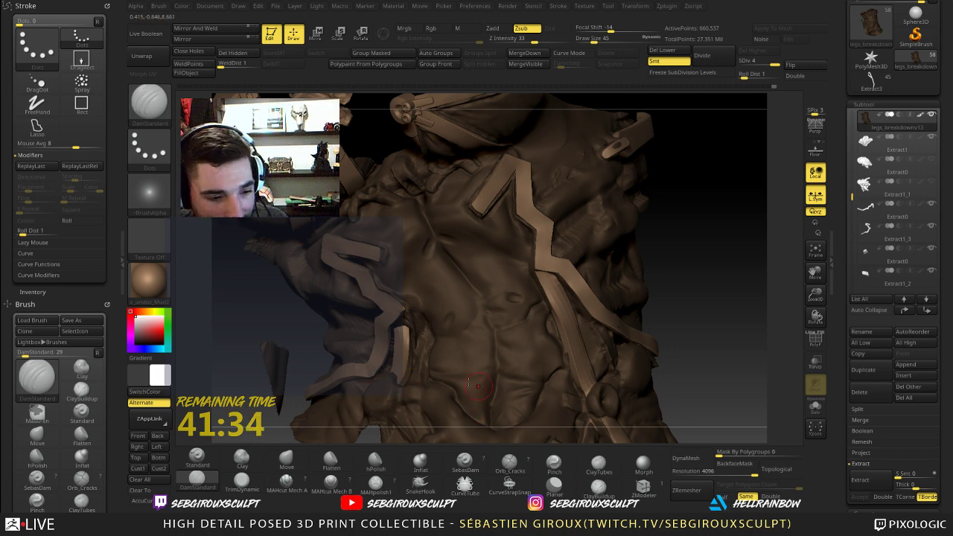
left_click_drag(664, 321, 679, 316)
- Shift the lower centre of the belly folds with the Move brush and add light volume there with the Clay brush
key("b")
key("m")
key("v")
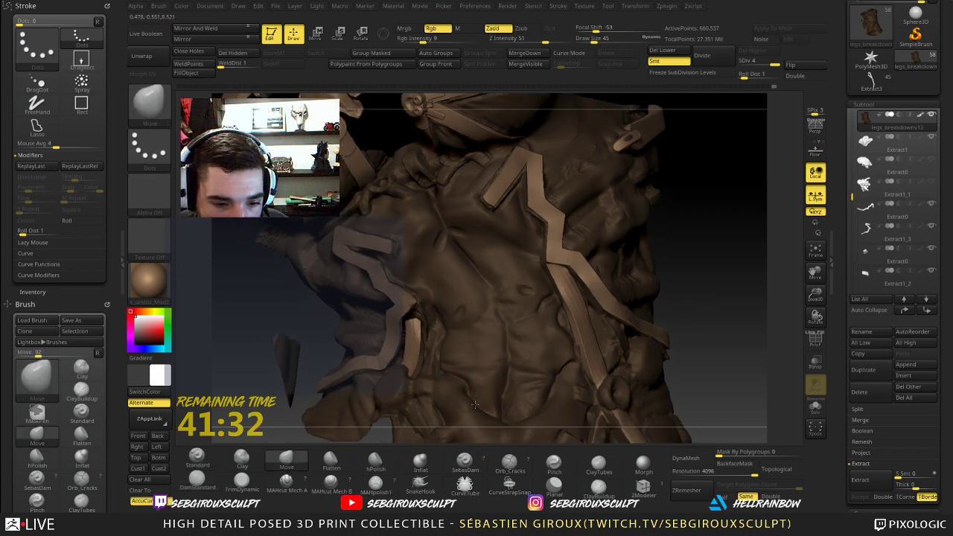
right_click_drag(475, 404, 484, 412)
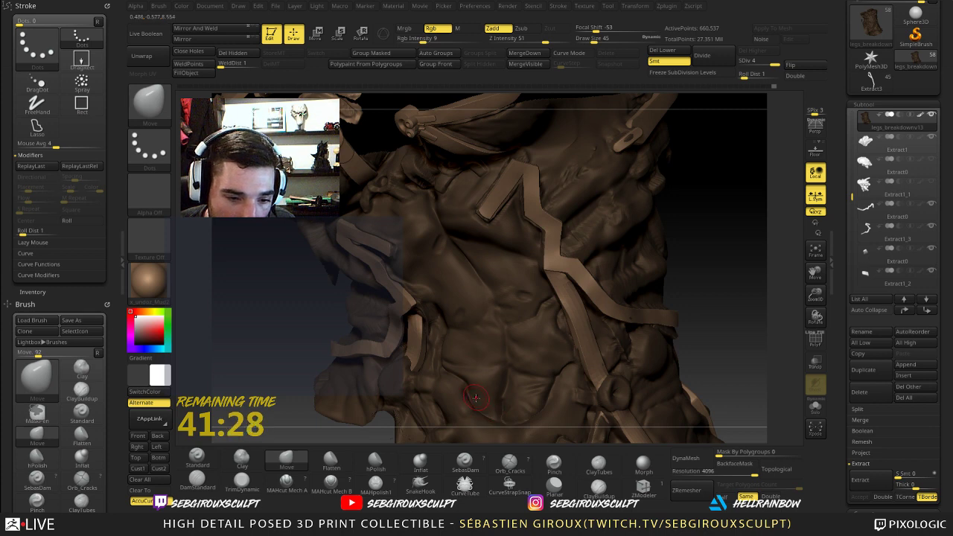
key("b")
key("c")
key("l")
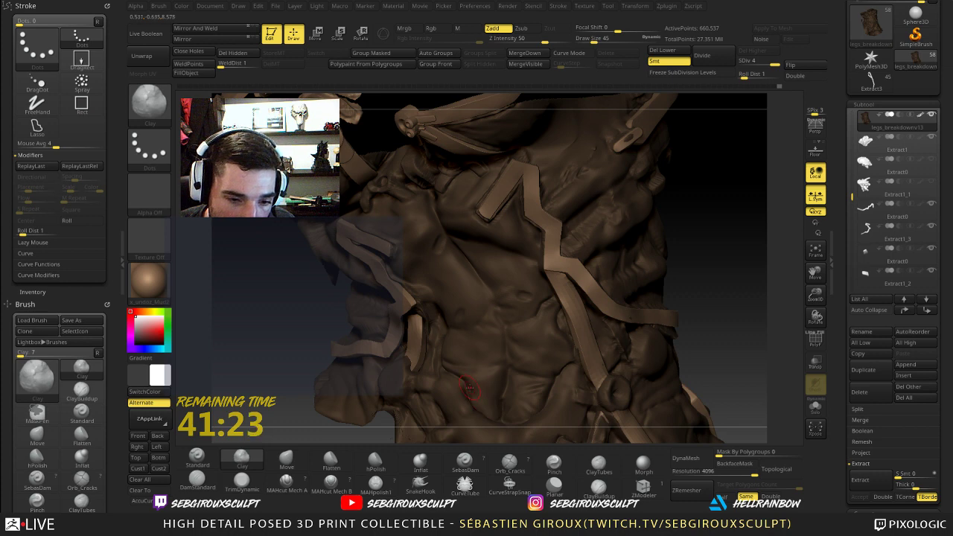
- Adjust the folds beside the central belly crease with the Move brush, then fill and smooth them with the Clay brush
key("b")
key("m")
key("v")
right_click_drag(588, 366, 680, 297)
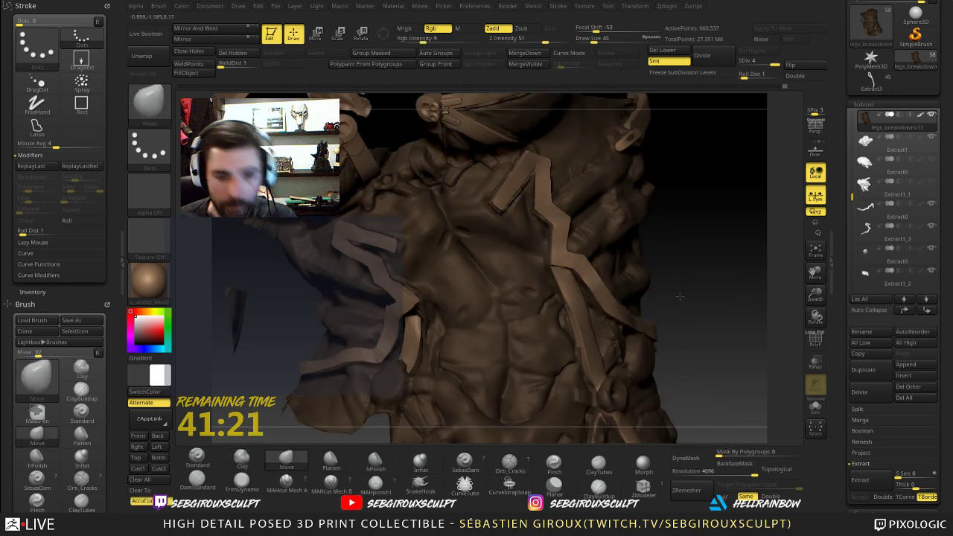
right_click_drag(677, 342, 484, 399)
key("b")
key("c")
key("l")
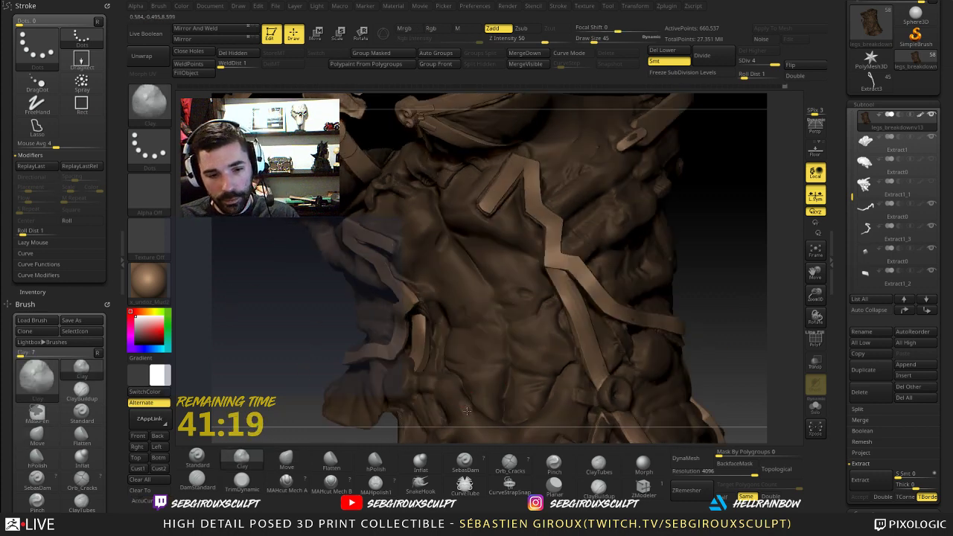
key("shift")
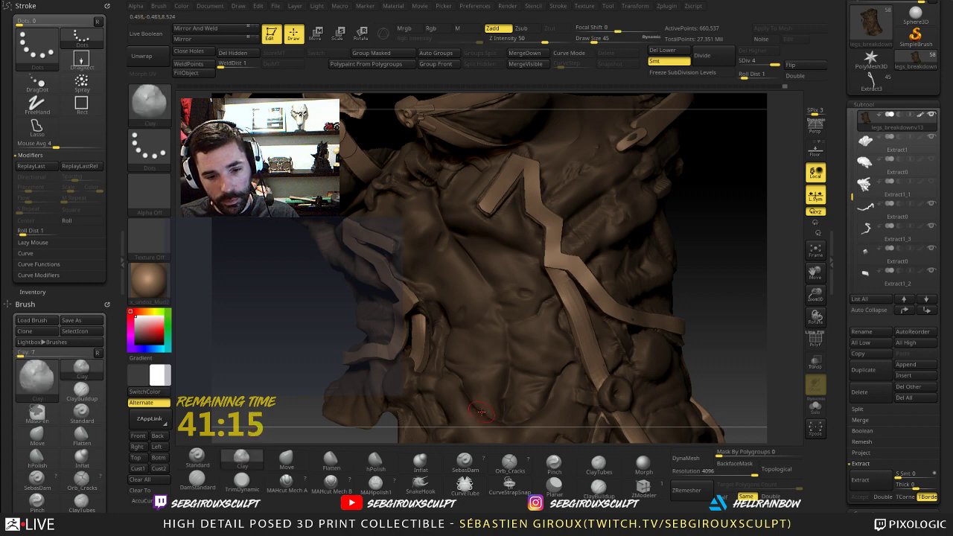
- Nudge the shape of the folds around the central belly crease with the Move brush
key("b")
key("m")
key("v")
mouse_move(726, 337)
left_mouse_down()
mouse_move(721, 297)
mouse_move(718, 372)
left_mouse_up()
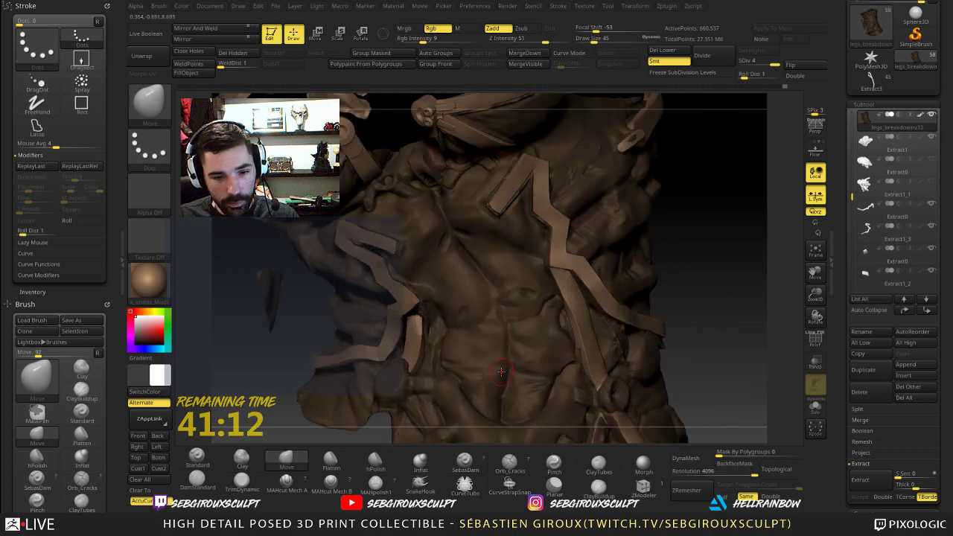
- Sharpen the creases between the central belly folds with the DamStandard brush and save the project
key("b")
key("d")
key("s")
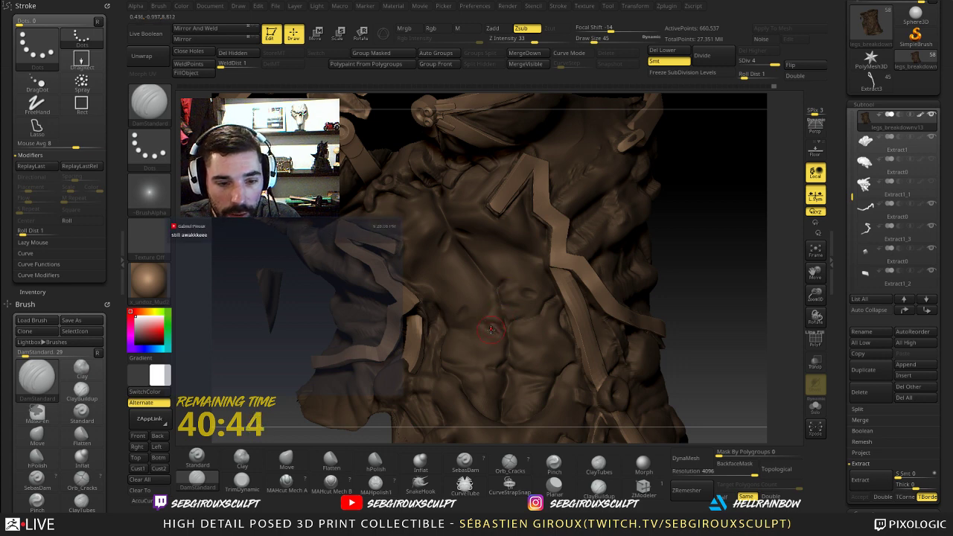
key("ctrl+s")
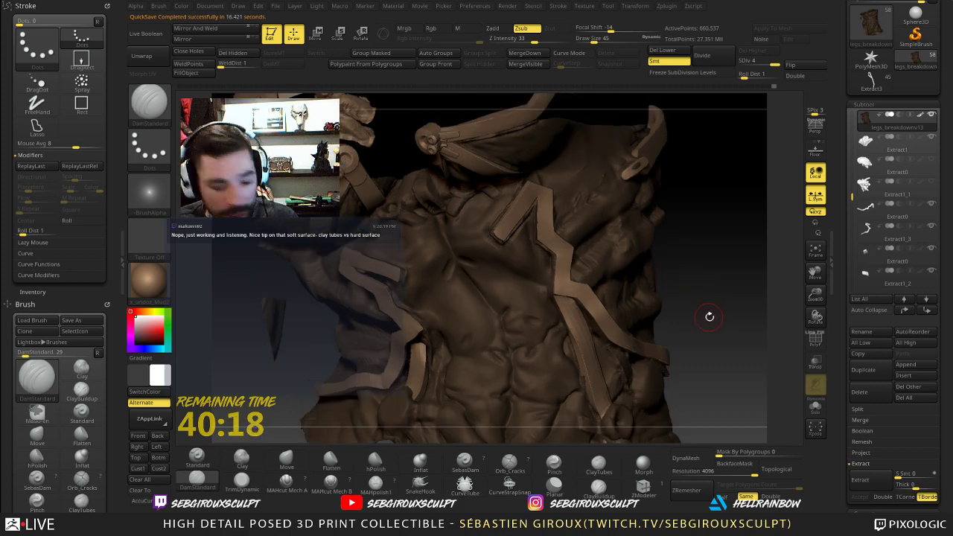
- Cut in the curved crease below the belly, then fill and smooth the fold beside it with the Clay brush
left_click_drag(735, 328, 723, 262)
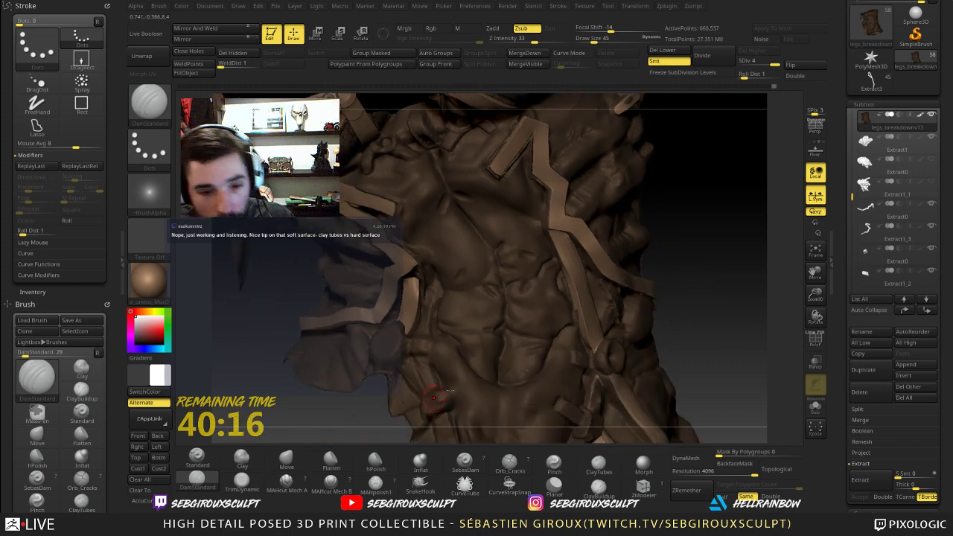
key("b")
key("Escape")
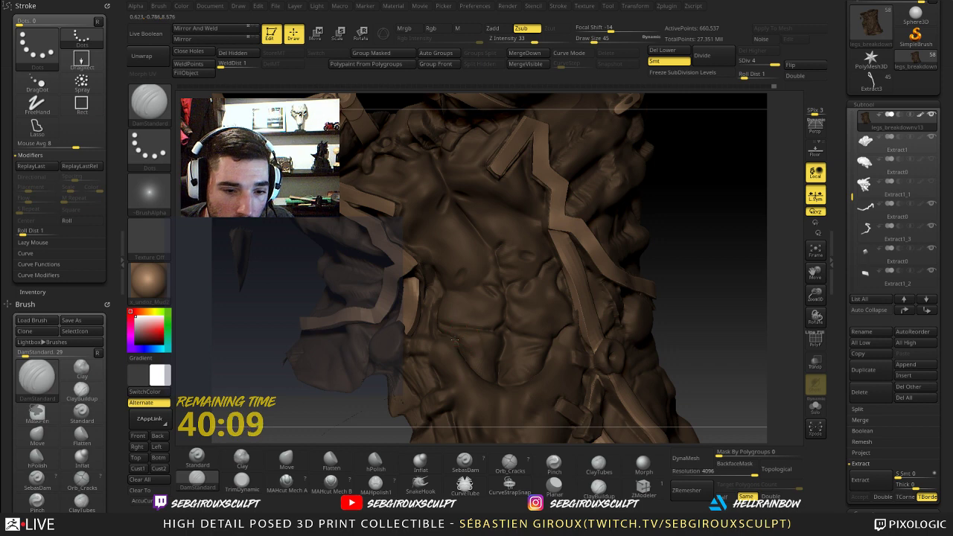
key("2")
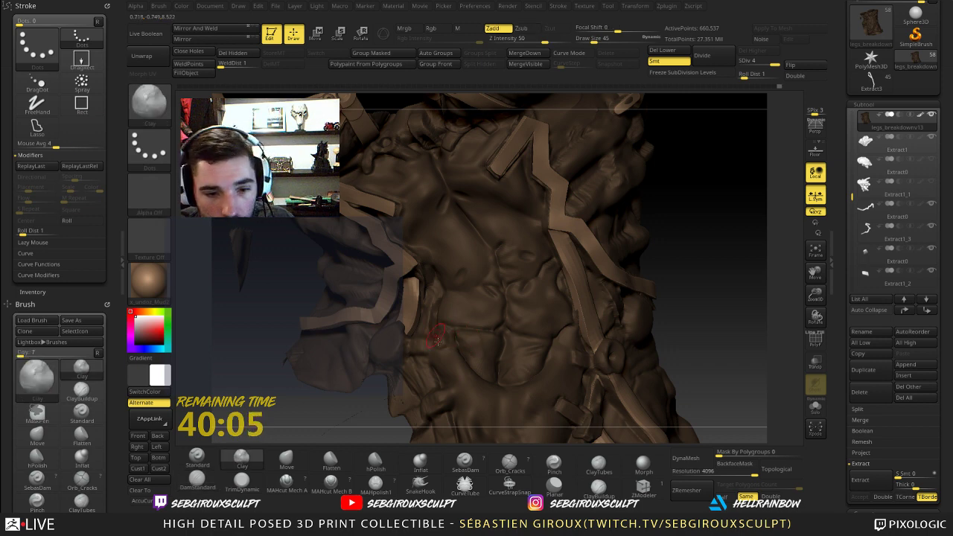
key("shift")
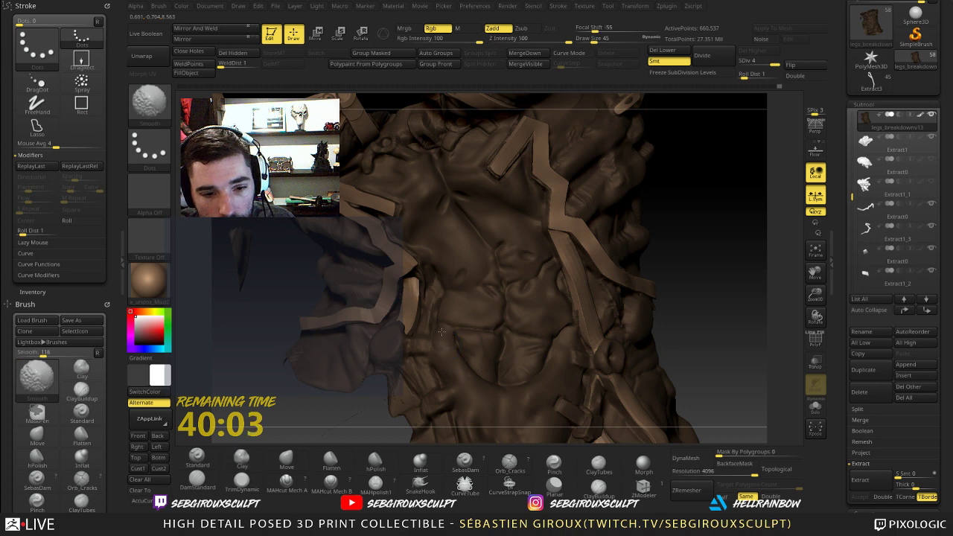
- Build up the folds along the side of the lower abdomen with the ClayTubes brush at draw size 82
mouse_move(680, 328)
left_mouse_down("alt")
mouse_move(679, 318)
mouse_move(684, 334)
mouse_move(673, 329)
mouse_move(696, 360)
left_mouse_up("alt")
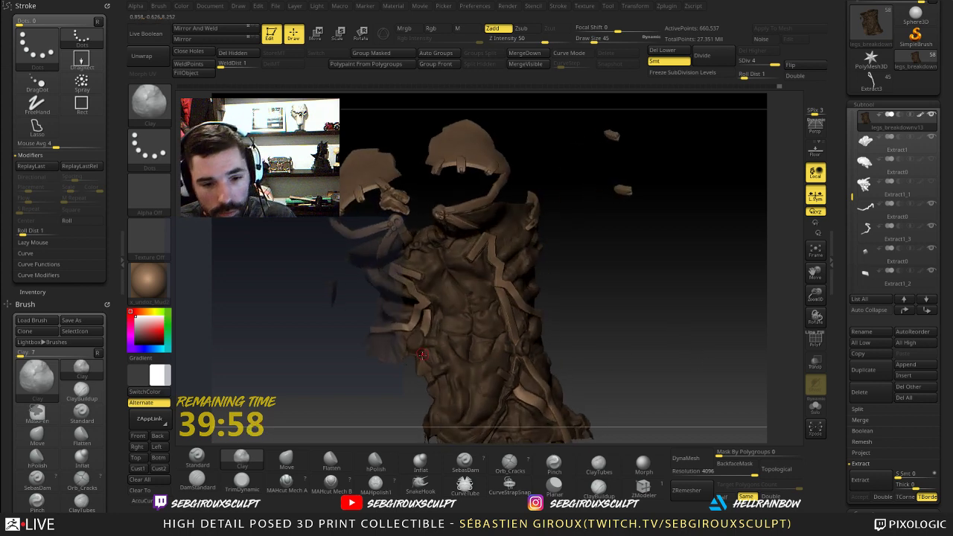
key("b")
key("c")
key("t")
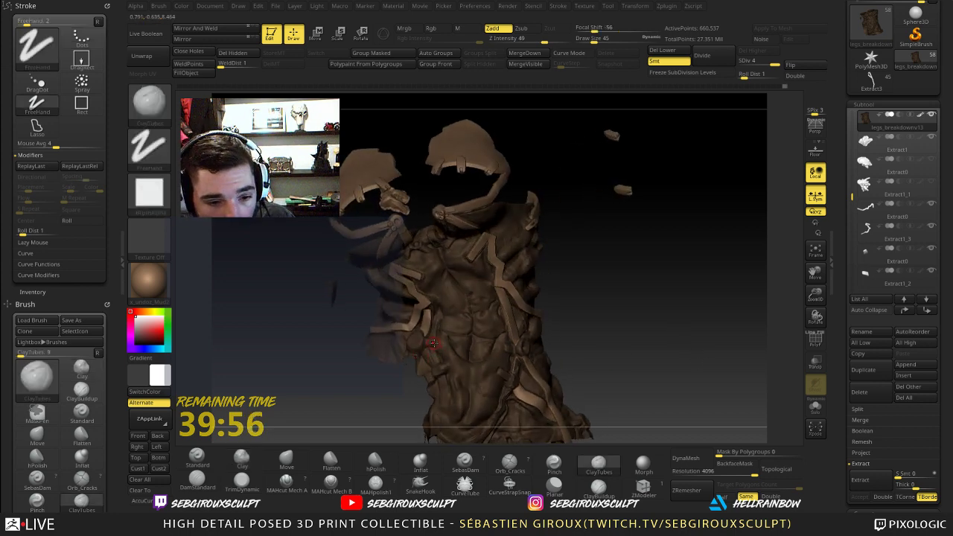
key("space")
mouse_move(430, 346)
left_mouse_down()
mouse_move(437, 334)
mouse_move(437, 344)
left_mouse_up()
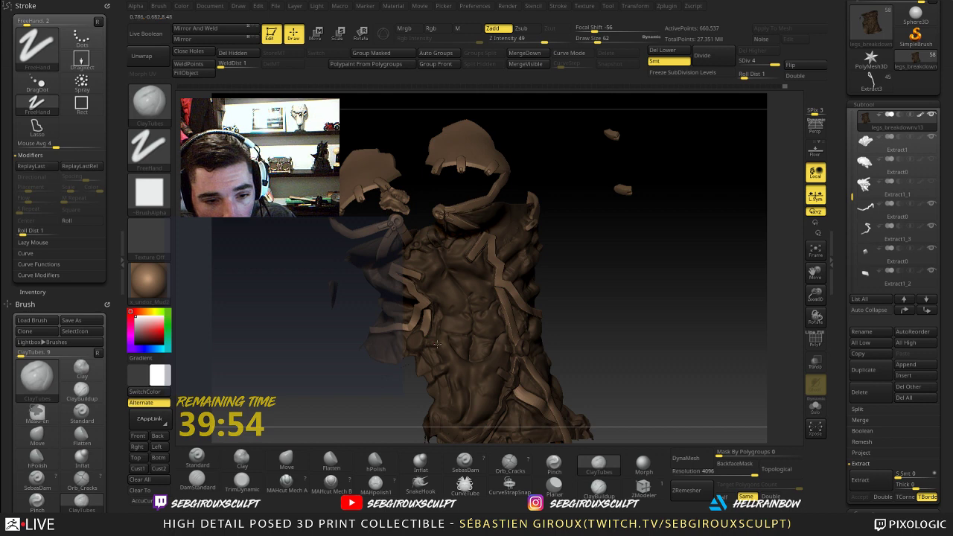
key("bracketright")
key("bracketright")
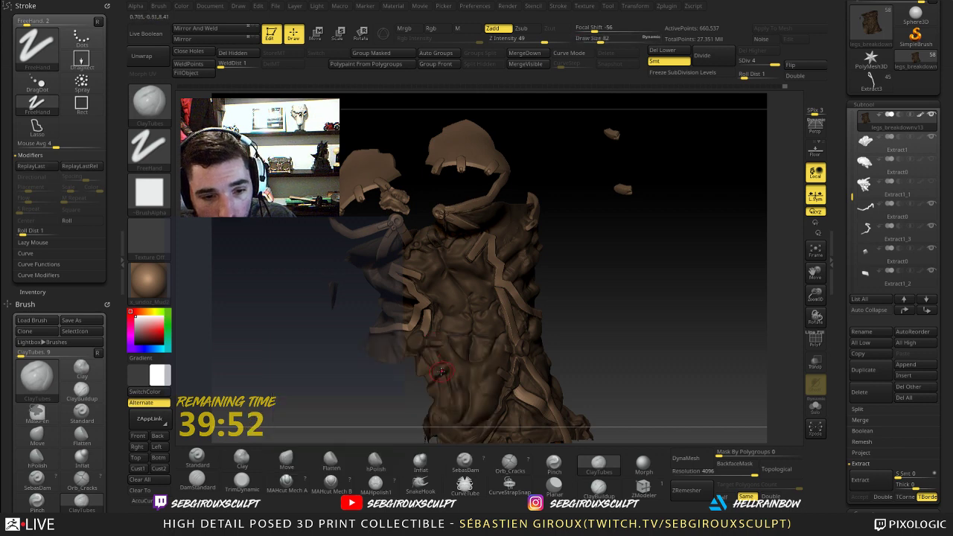
mouse_move(606, 356)
left_mouse_down()
mouse_move(599, 364)
mouse_move(589, 330)
mouse_move(617, 387)
mouse_move(637, 378)
mouse_move(478, 380)
left_mouse_up()
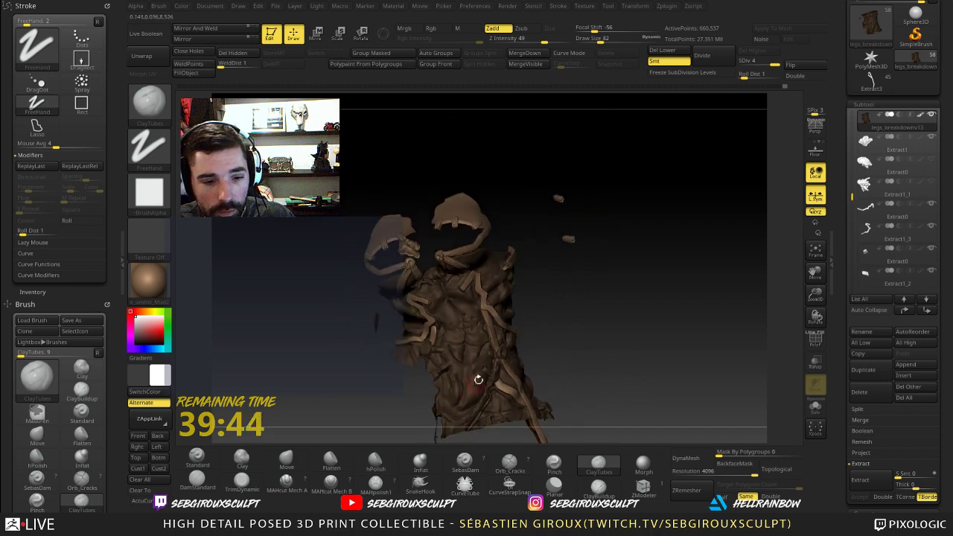
- Reshape the lower abdomen with the Move brush at draw size 239, focal shift 16 and Z intensity 22
key("b")
key("m")
key("v")
key("space")
left_click(467, 361)
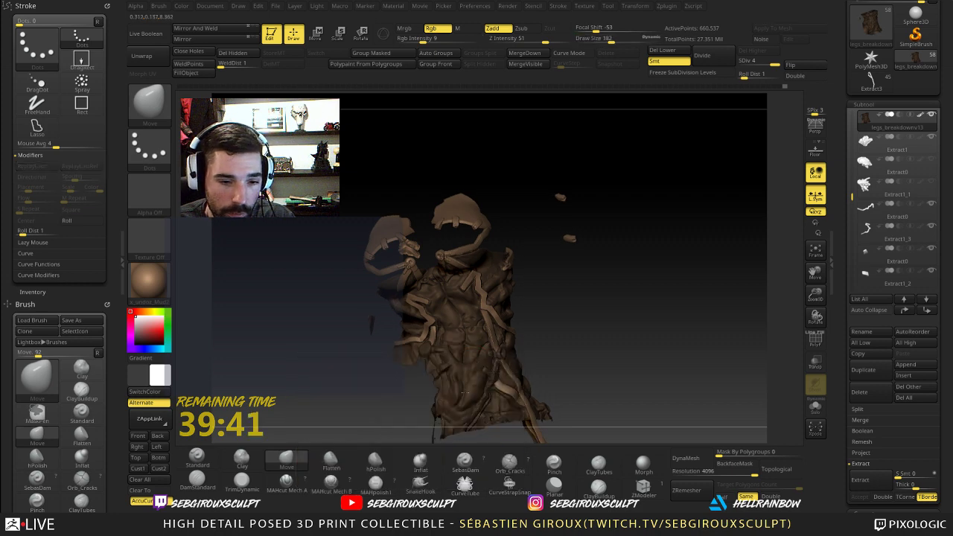
key("u")
left_click(466, 389)
key("space")
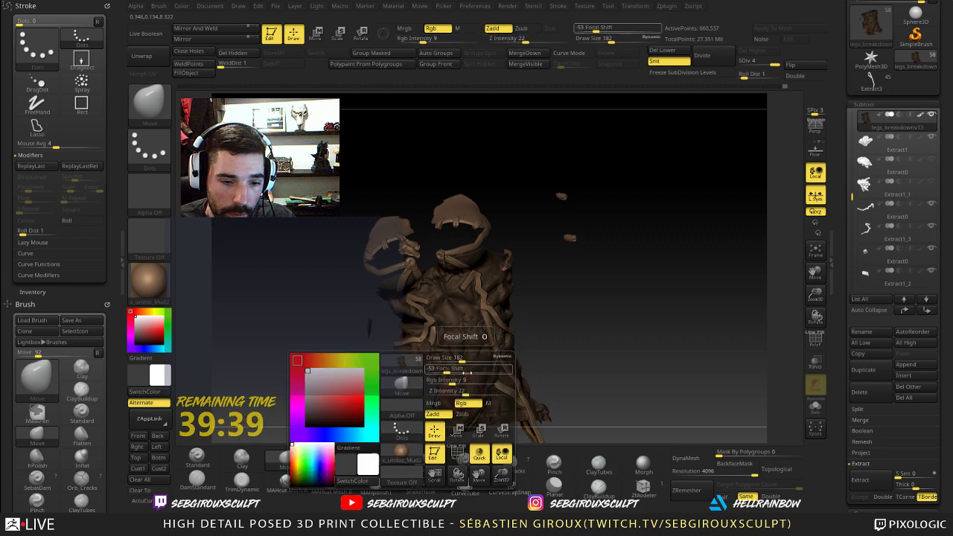
left_click(467, 361)
key("space")
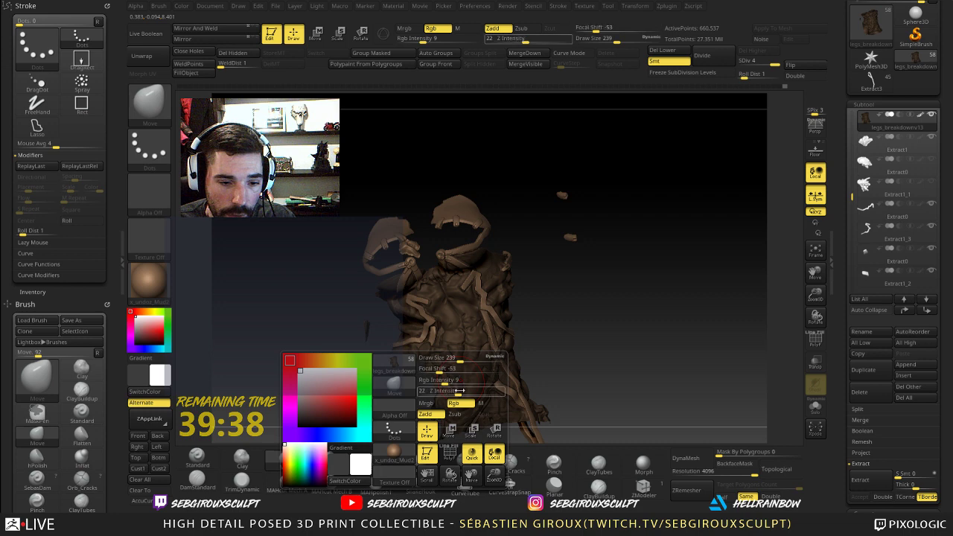
left_click(466, 370)
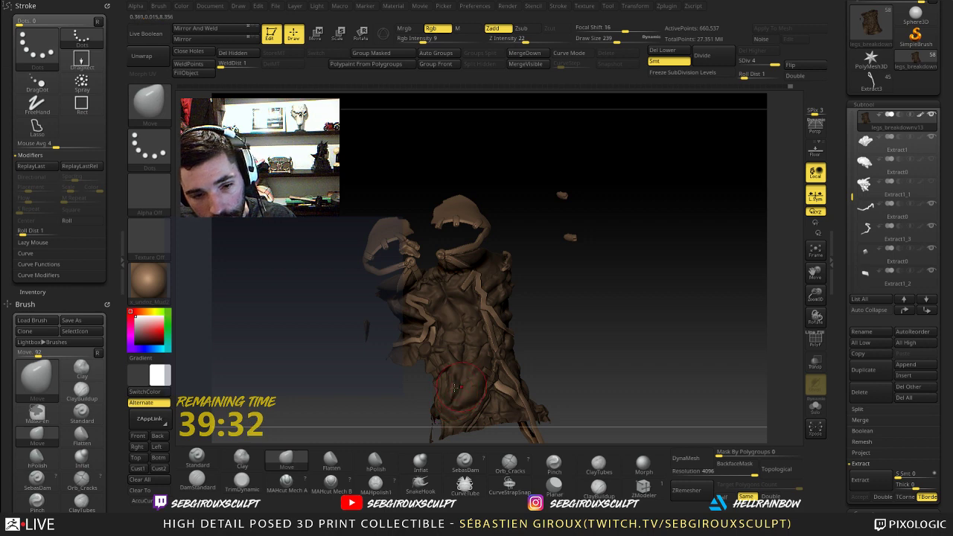
right_click_drag(456, 387, 477, 395)
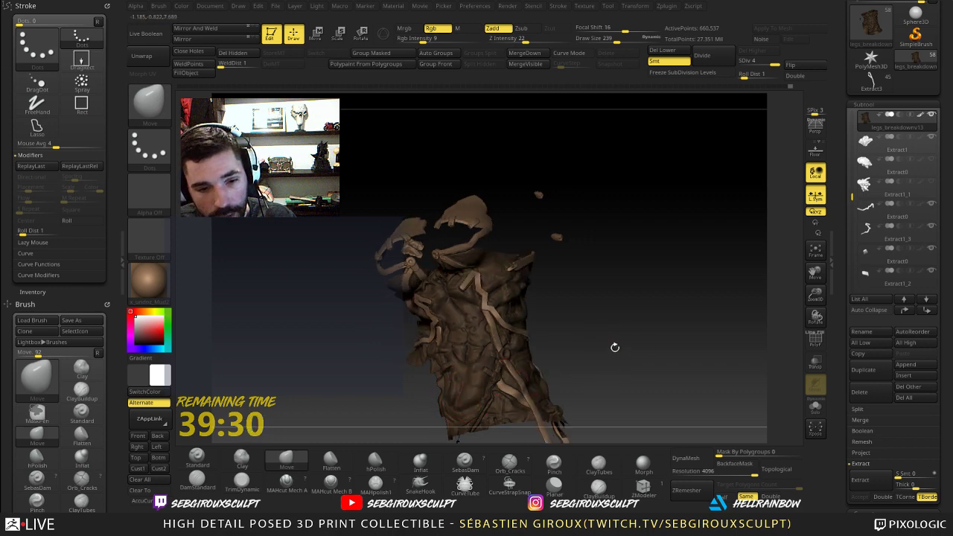
- Adjust the large volumes of the chest and belly with the Move brush from several angles
left_click_drag(614, 347, 543, 372)
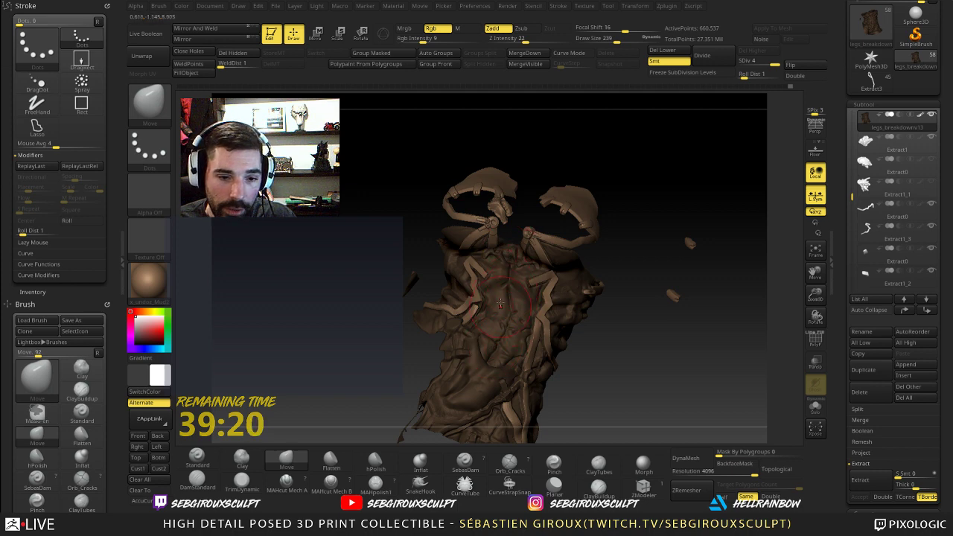
left_click_drag(620, 348, 626, 346)
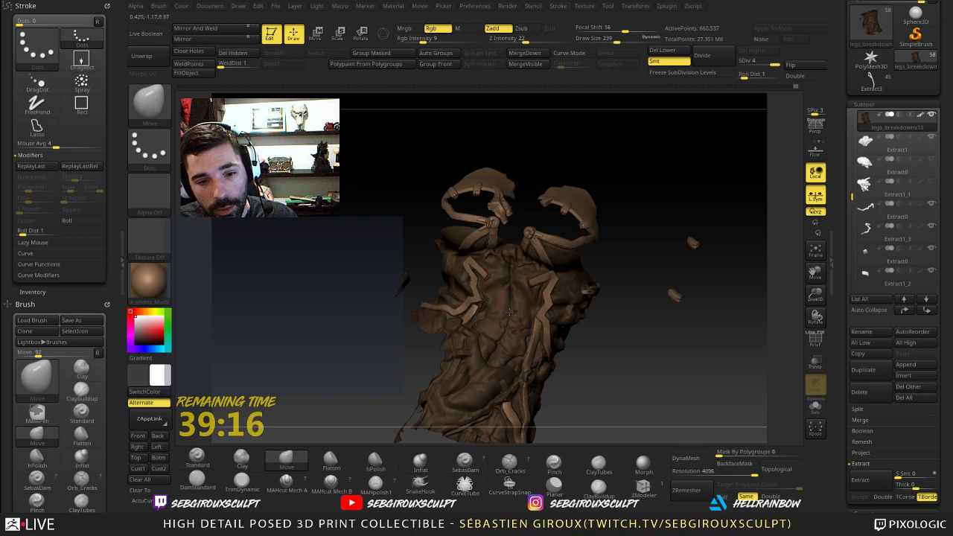
mouse_move(611, 351)
left_mouse_down()
mouse_move(613, 343)
mouse_move(637, 387)
mouse_move(637, 331)
left_mouse_up()
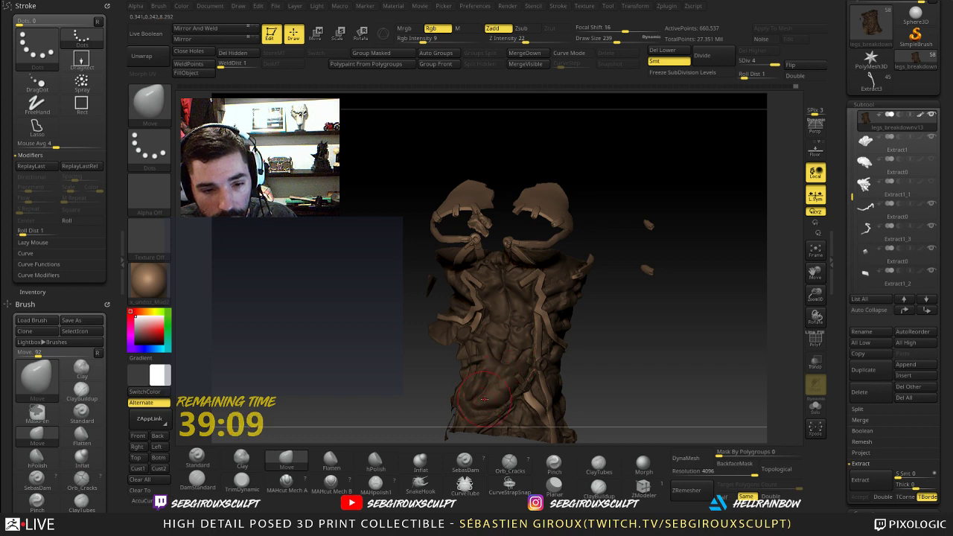
- Carve broad creases across the lower abdomen with the DamStandard brush, reducing its draw size to 125
mouse_move(635, 367)
left_mouse_down()
mouse_move(637, 358)
mouse_move(644, 389)
left_mouse_up()
left_click_drag(689, 360, 702, 297, "alt")
left_click(209, 485)
left_click_drag(381, 372, 370, 369)
key("s")
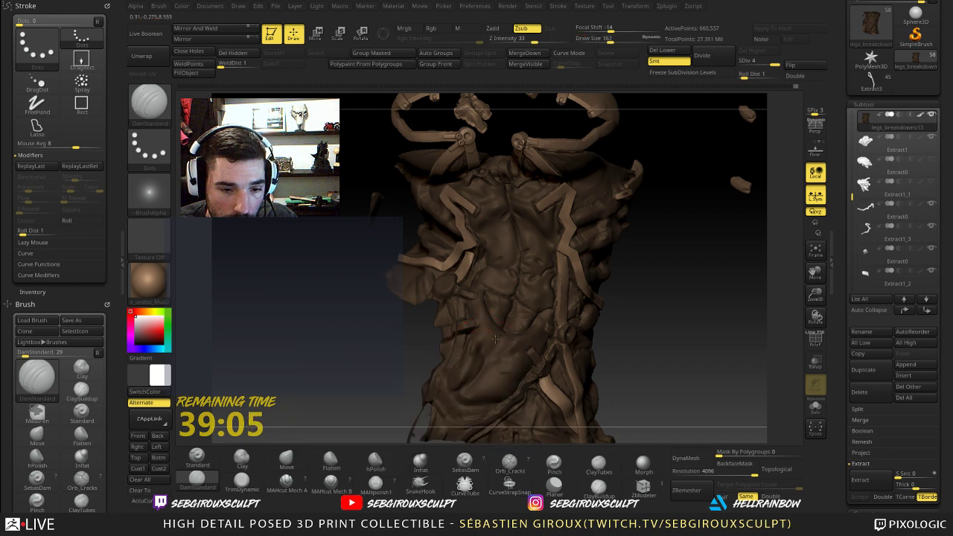
left_click_drag(514, 337, 503, 336)
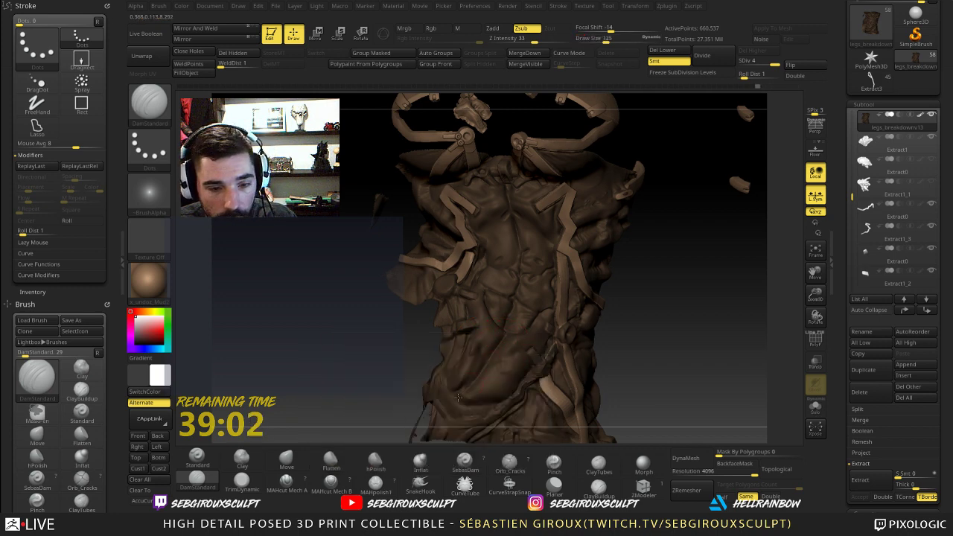
- Shift the diagonal folds of the lower abdomen with the Move brush at draw size 172
key("b")
key("m")
key("v")
key("space")
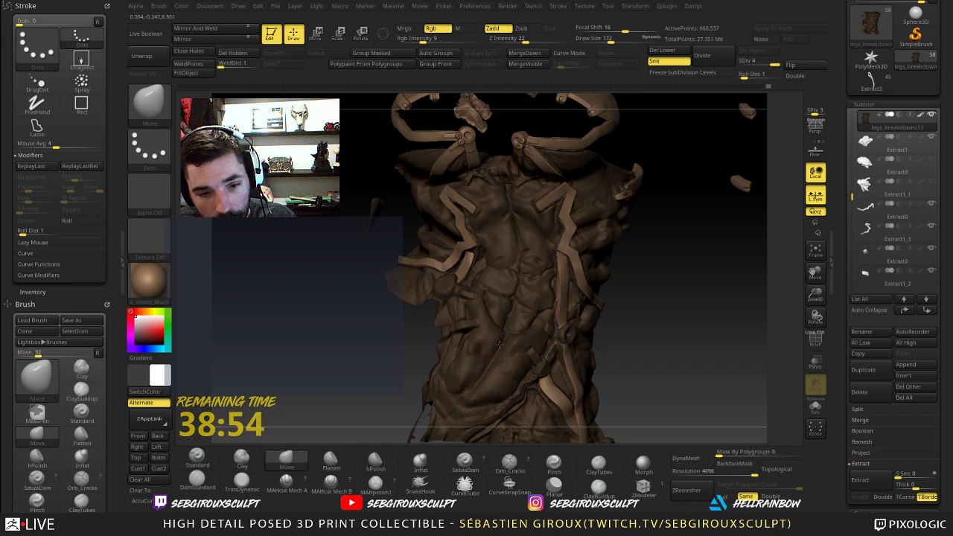
mouse_move(641, 391)
left_mouse_down("alt")
mouse_move(638, 319)
mouse_move(618, 320)
left_mouse_up("alt")
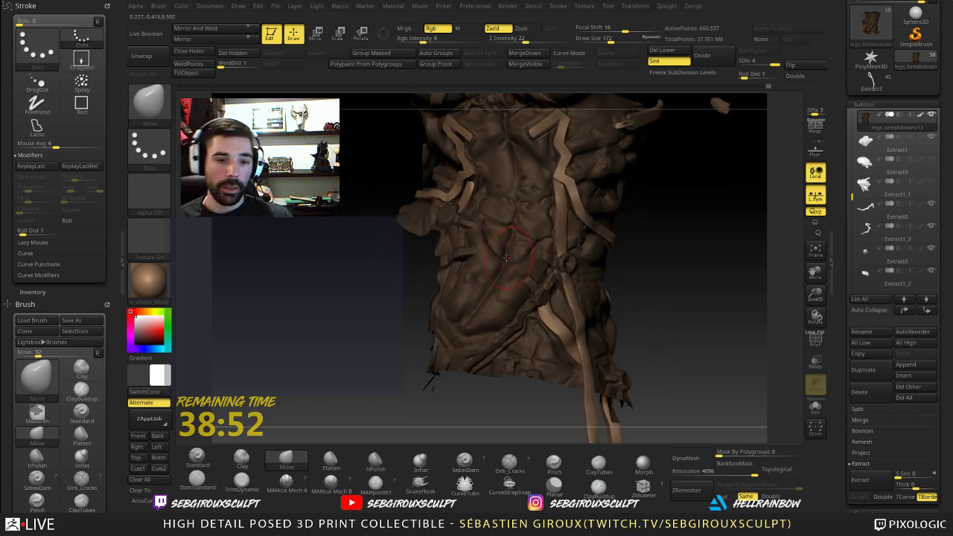
mouse_move(678, 264)
left_mouse_down()
mouse_move(658, 264)
mouse_move(656, 282)
mouse_move(633, 291)
mouse_move(655, 298)
mouse_move(654, 322)
mouse_move(610, 336)
mouse_move(602, 319)
mouse_move(621, 332)
left_mouse_up()
key("f")
mouse_move(620, 332)
left_mouse_down("alt")
mouse_move(623, 353)
mouse_move(607, 349)
mouse_move(625, 324)
mouse_move(639, 372)
mouse_move(663, 339)
mouse_move(693, 335)
left_mouse_up("alt")
mouse_move(692, 335)
right_mouse_down()
mouse_move(691, 344)
mouse_move(494, 314)
right_mouse_up()
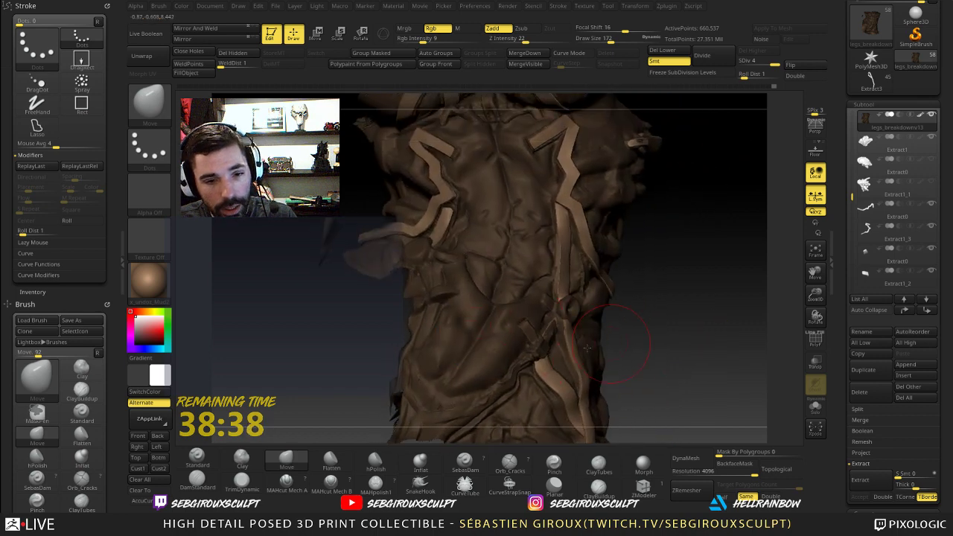
- Work on the side folds of the belly beside the zigzag strap with the ClayTubes brush at draw size 78
left_click_drag(612, 343, 463, 329)
left_click_drag(671, 332, 622, 304)
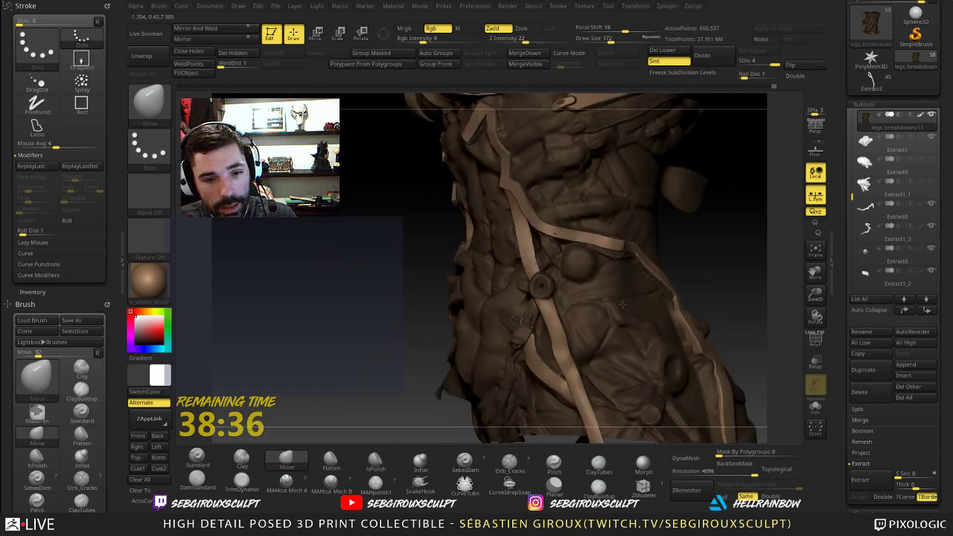
right_click_drag(623, 304, 492, 331)
right_click_drag(420, 324, 545, 296)
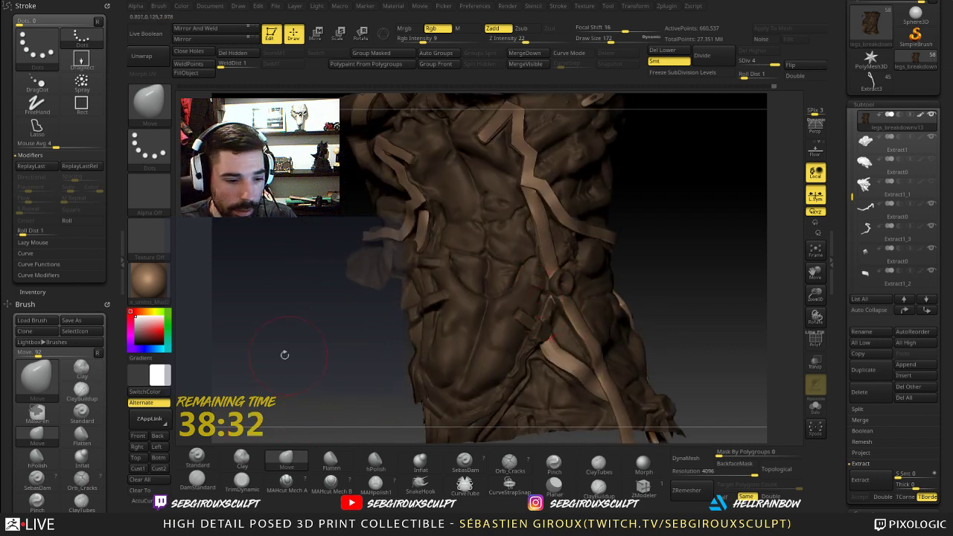
right_click_drag(285, 354, 387, 297)
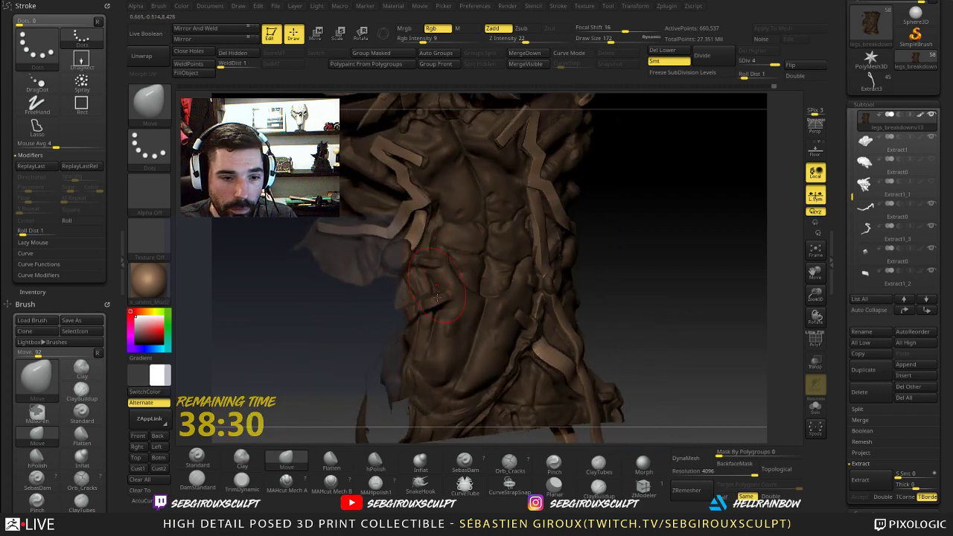
key("b")
key("c")
key("t")
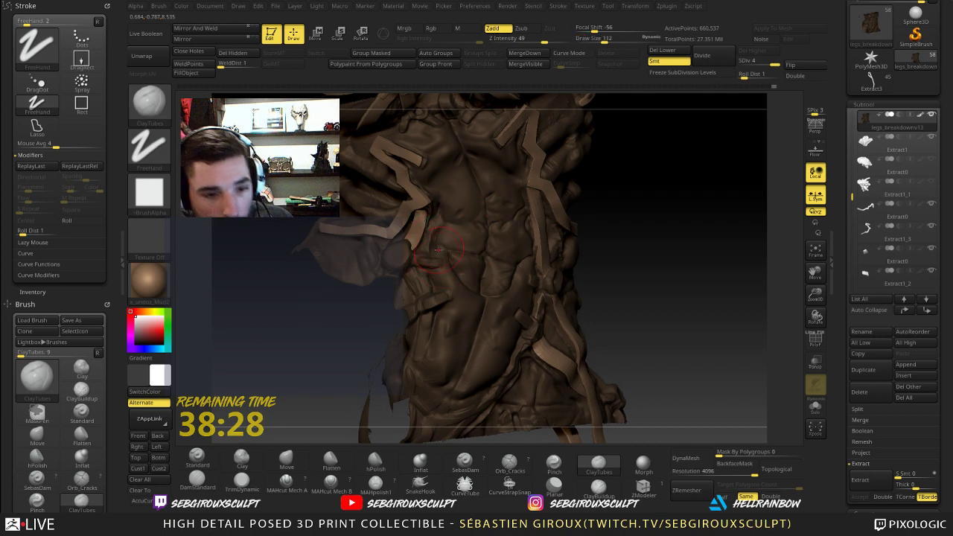
key("bracketleft")
key("bracketleft")
key("bracketleft")
left_click_drag(629, 244, 536, 247)
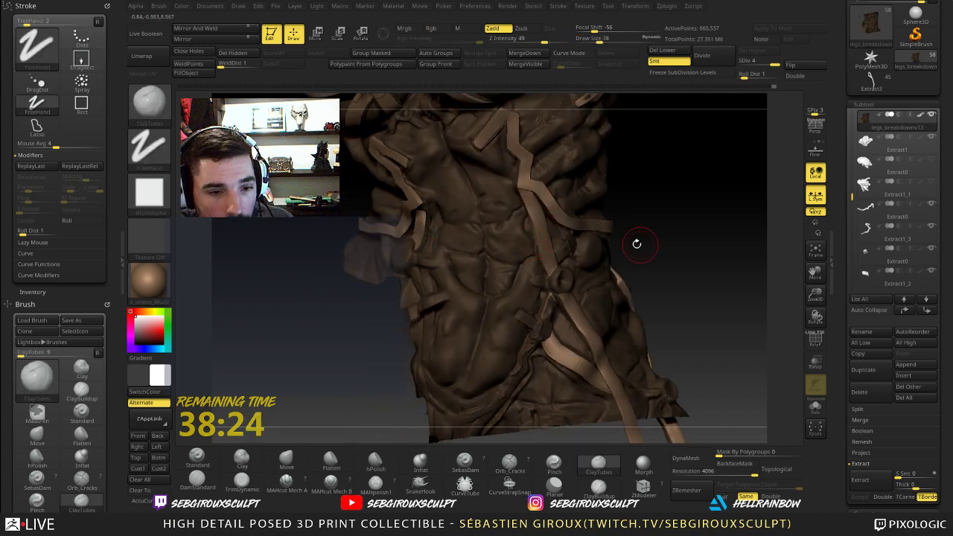
mouse_move(633, 244)
right_mouse_down()
mouse_move(679, 267)
mouse_move(676, 305)
right_mouse_up()
- Carve the creases between the belly folds and the strap ring with the DamStandard brush at draw size 56
left_click(197, 480)
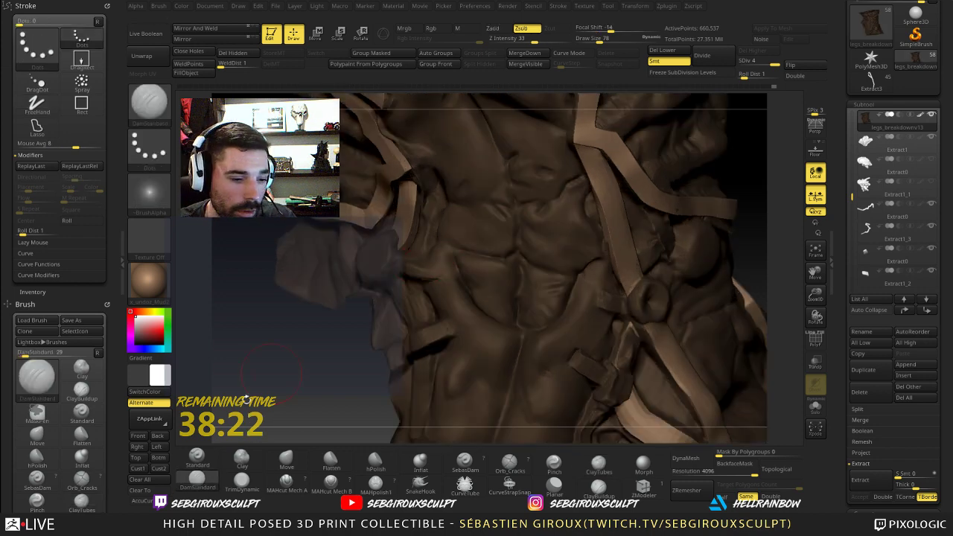
right_click(449, 230)
right_click_drag(362, 206, 443, 250)
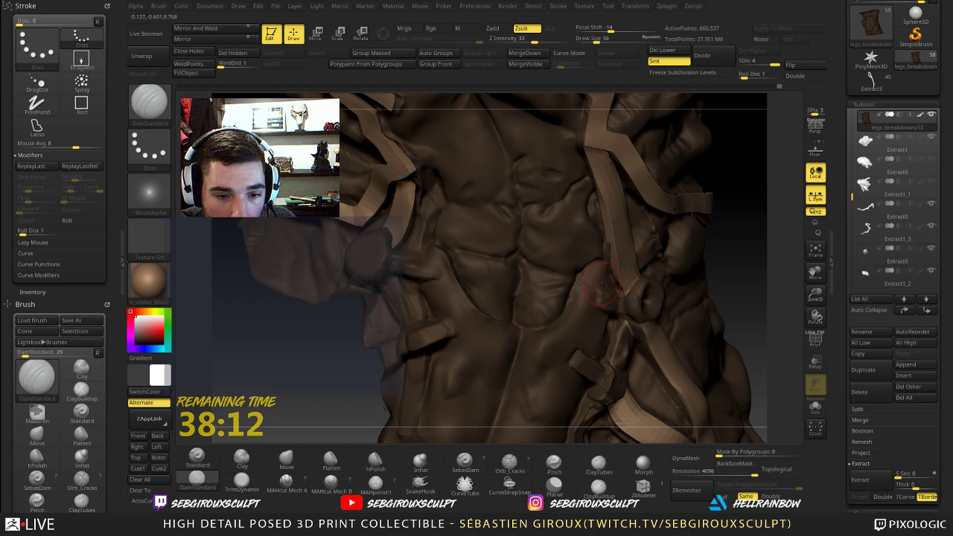
left_click_drag(731, 271, 692, 275)
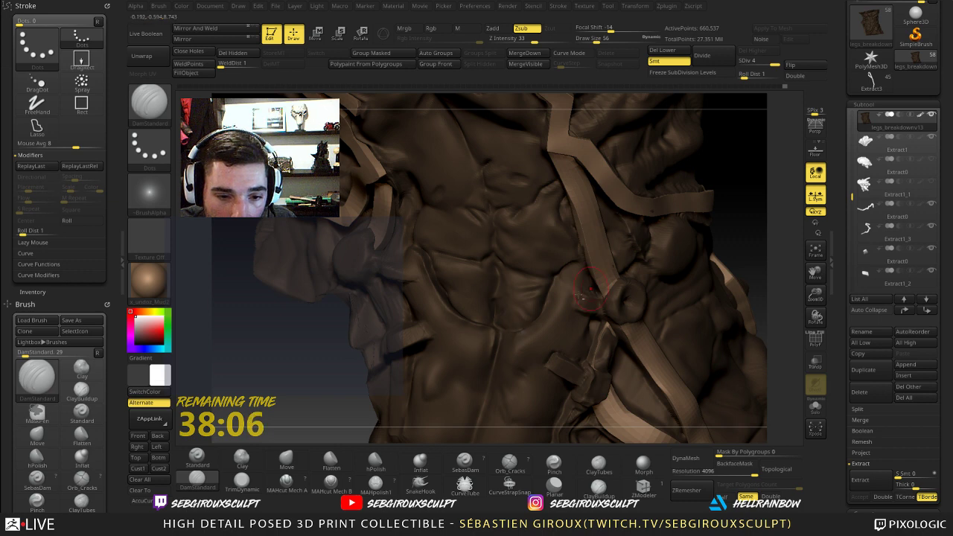
right_click_drag(582, 295, 518, 330)
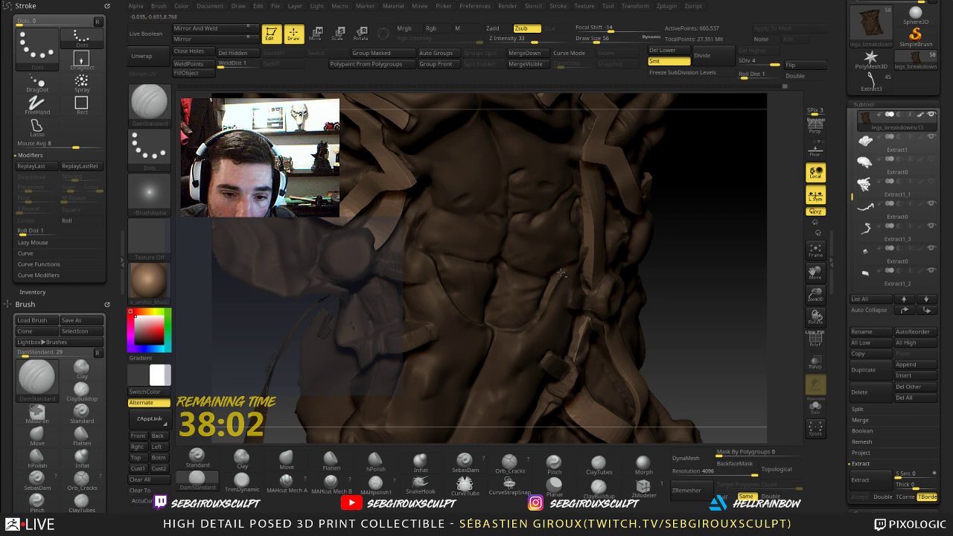
right_click_drag(699, 238, 750, 293)
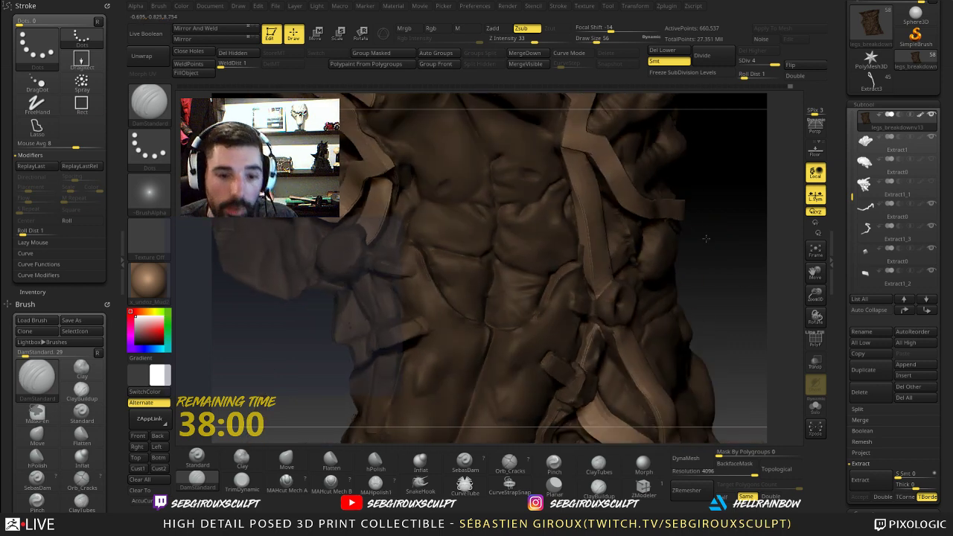
mouse_move(706, 238)
right_mouse_down()
mouse_move(702, 308)
mouse_move(726, 359)
mouse_move(674, 271)
mouse_move(655, 327)
right_mouse_up()
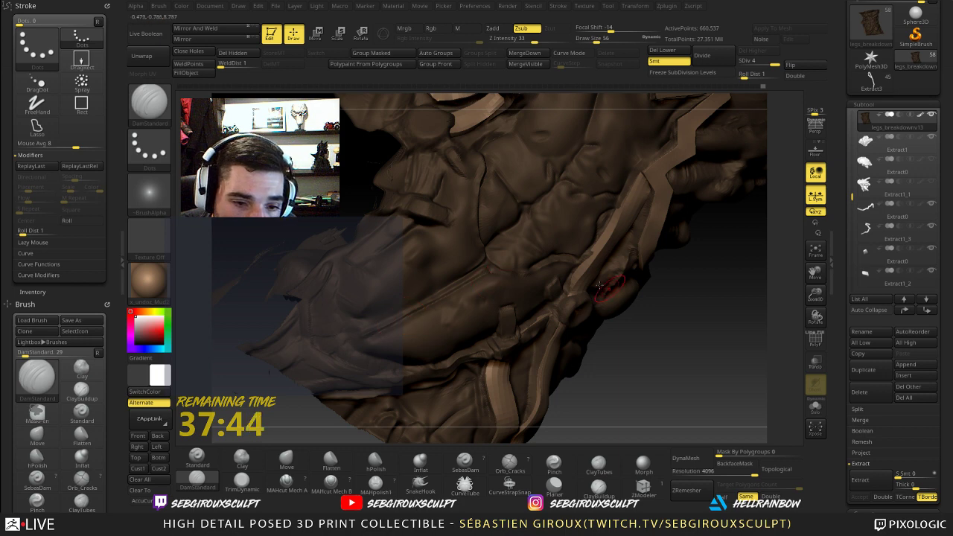
- Refine the DamStandard creases along the outer edge of the belly muscles, checking them from the side and front
mouse_move(599, 286)
right_mouse_down()
mouse_move(350, 211)
mouse_move(512, 272)
right_mouse_up()
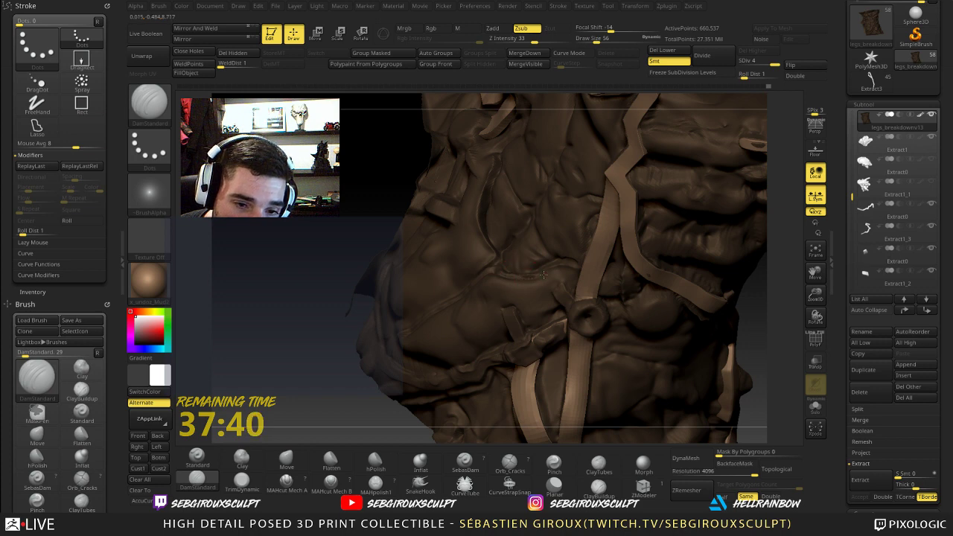
left_click_drag(265, 342, 249, 268, "alt")
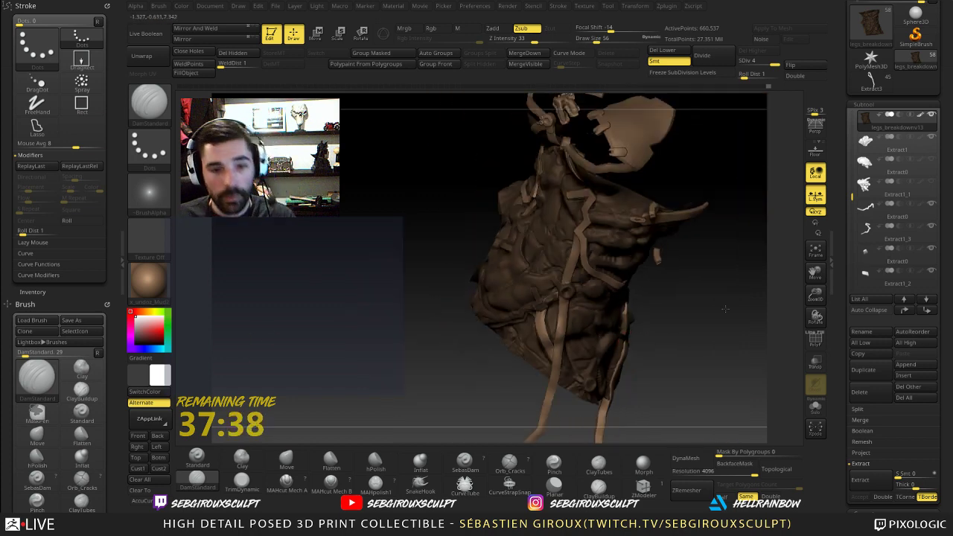
mouse_move(725, 311)
left_mouse_down()
mouse_move(701, 391)
mouse_move(726, 307)
mouse_move(733, 365)
mouse_move(716, 313)
mouse_move(692, 314)
left_mouse_up()
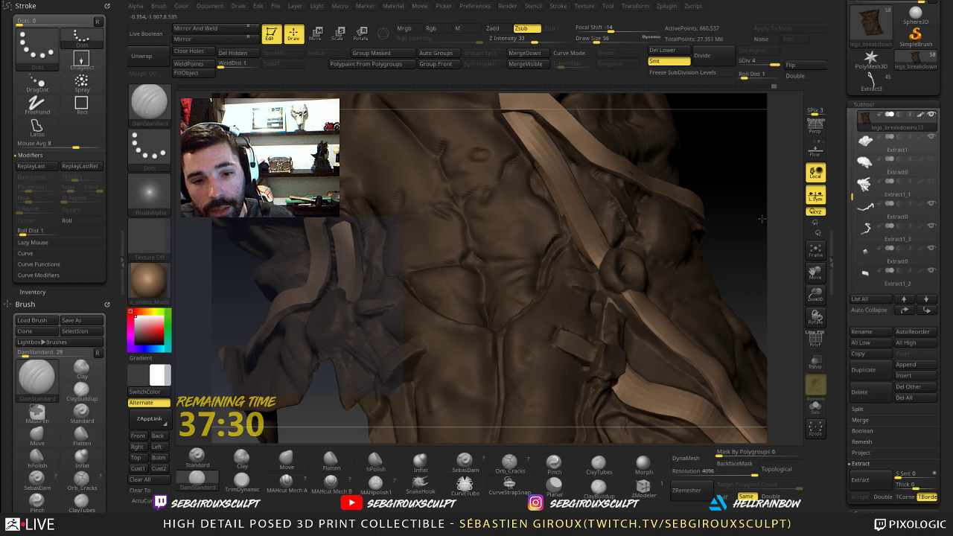
left_click_drag(723, 215, 786, 222)
left_click_drag(686, 291, 679, 253, "alt")
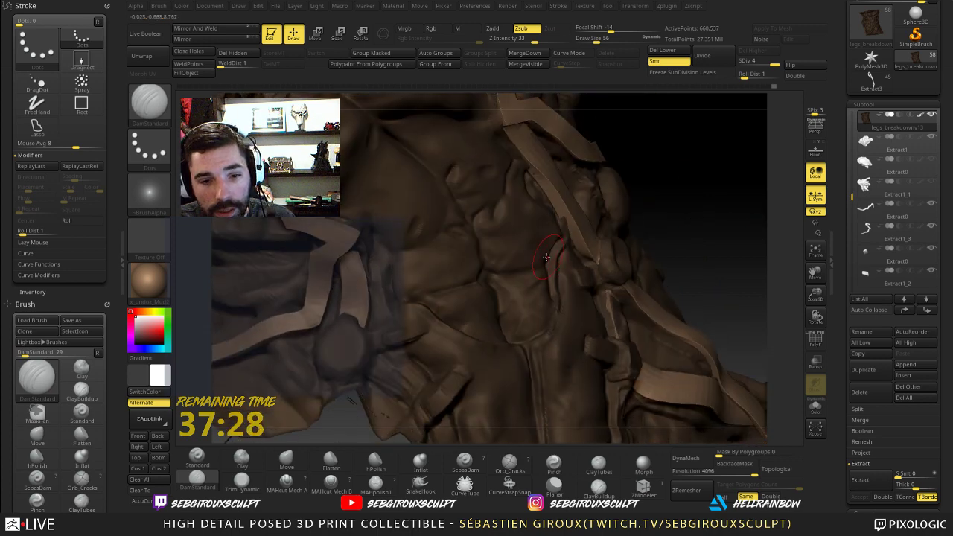
mouse_move(670, 214)
left_mouse_down()
mouse_move(691, 210)
mouse_move(695, 249)
left_mouse_up()
- Sharpen the narrow fold between the belly and the strap ring with the DamStandard brush at draw size 39
right_click_drag(621, 241, 548, 246)
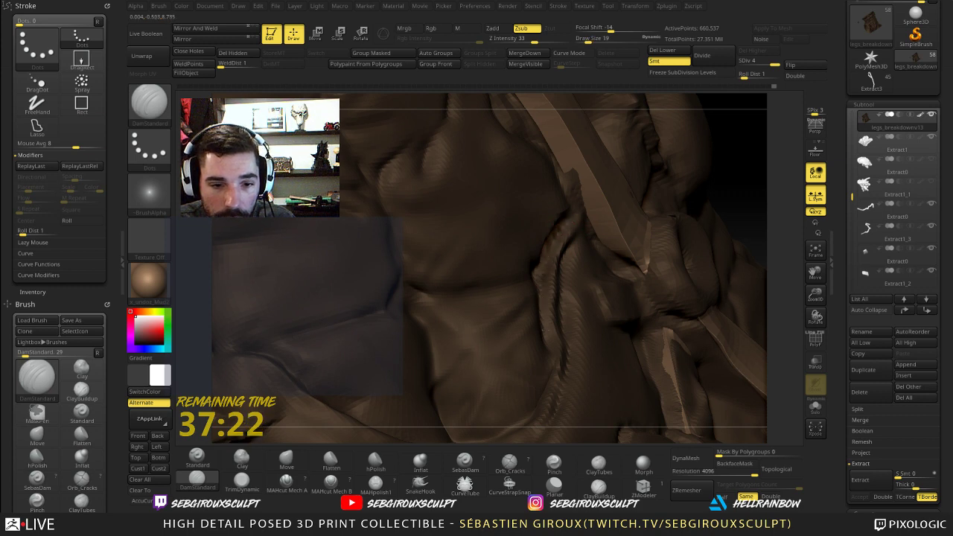
right_click_drag(772, 243, 553, 341)
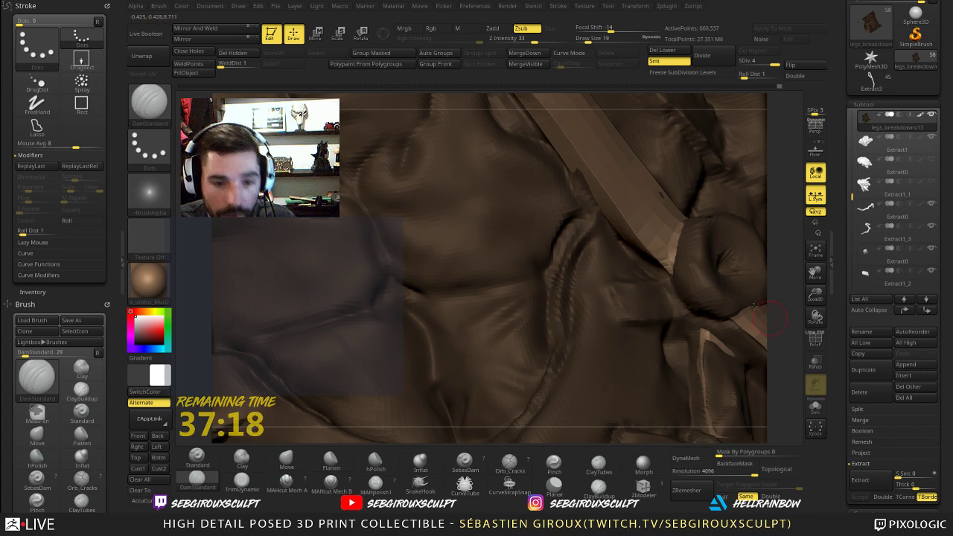
mouse_move(753, 305)
right_mouse_down()
mouse_move(785, 311)
mouse_move(670, 211)
mouse_move(545, 321)
right_mouse_up()
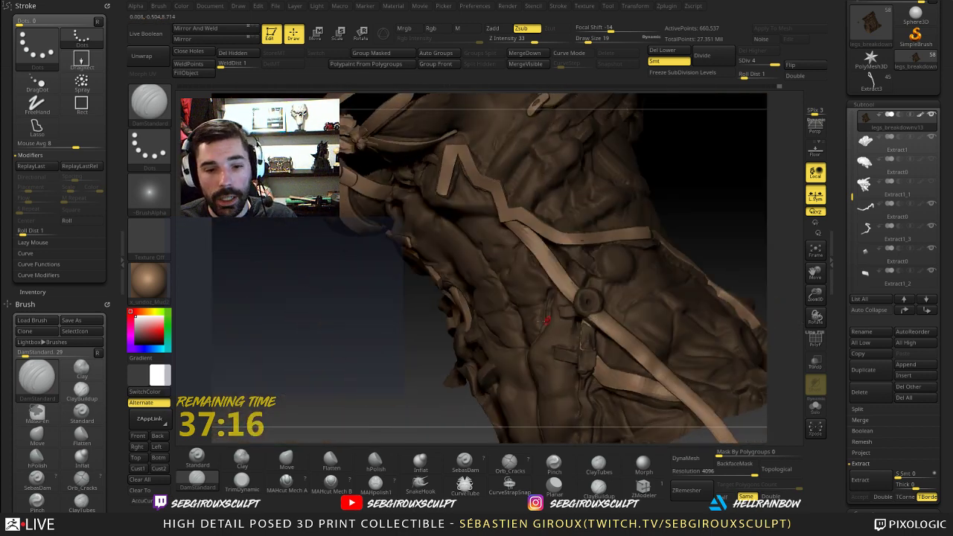
right_click_drag(717, 234, 720, 219)
right_click_drag(729, 260, 733, 327, "ctrl")
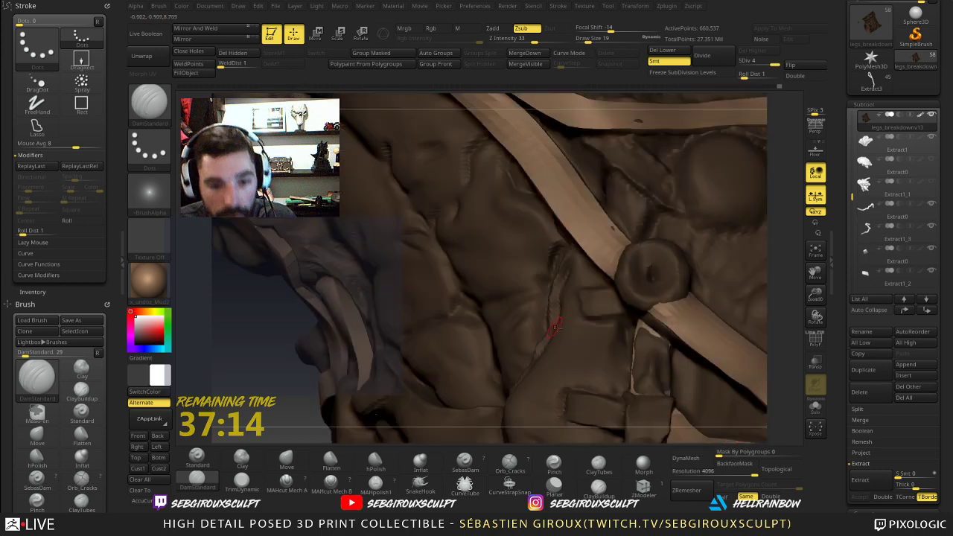
- Adjust the narrow fold beside the strap ring with the Move brush, reducing its draw size to 33
key("b")
key("m")
key("v")
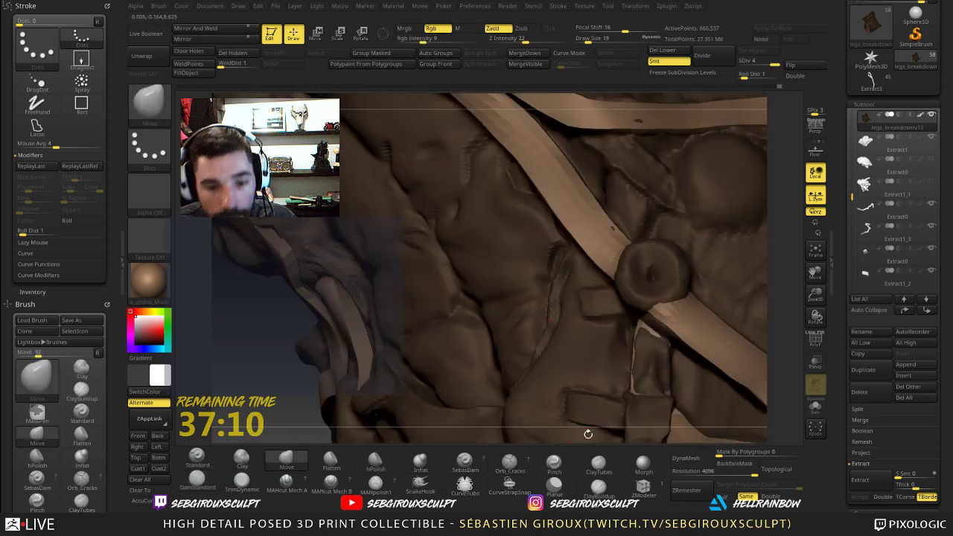
left_click_drag(588, 434, 593, 404)
mouse_move(786, 254)
left_mouse_down()
mouse_move(816, 285)
mouse_move(558, 343)
left_mouse_up()
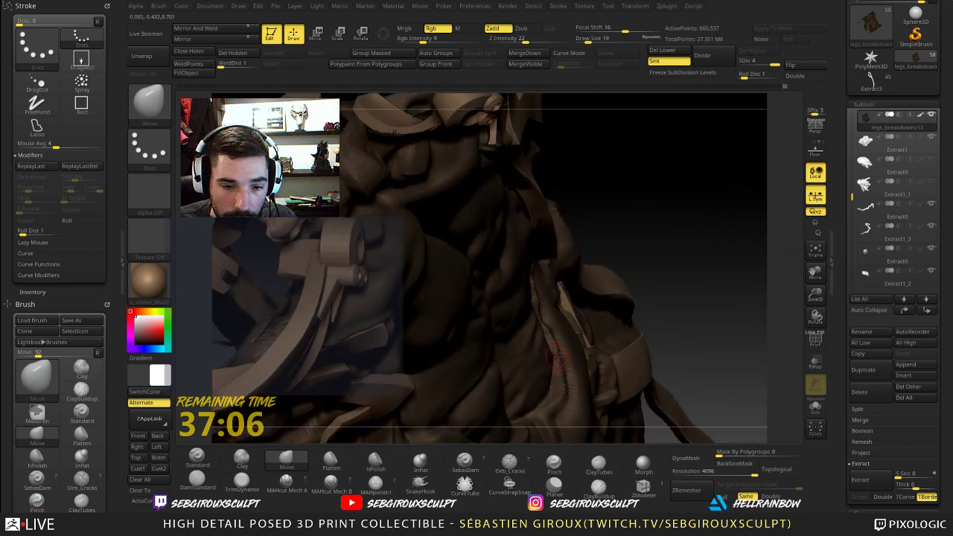
left_click_drag(688, 348, 564, 390)
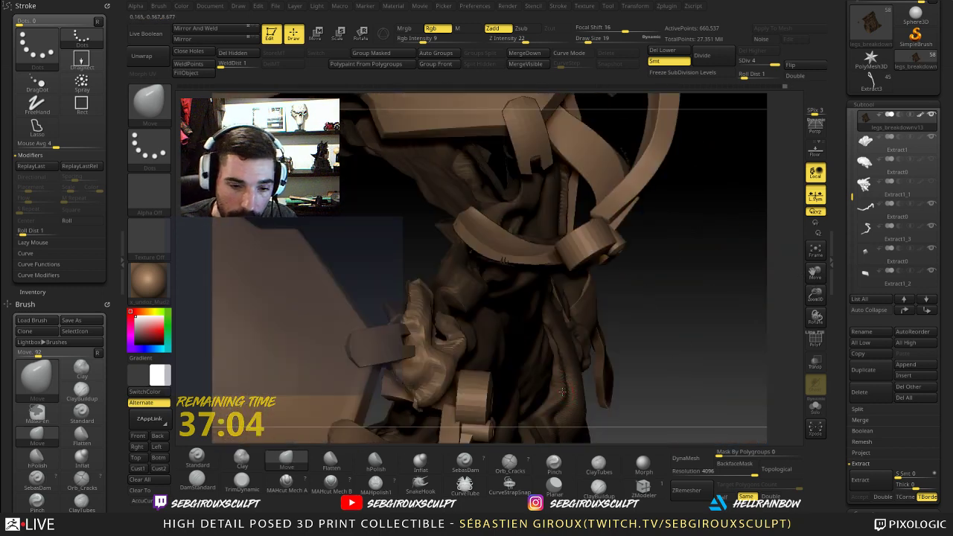
key("space")
left_click(564, 358)
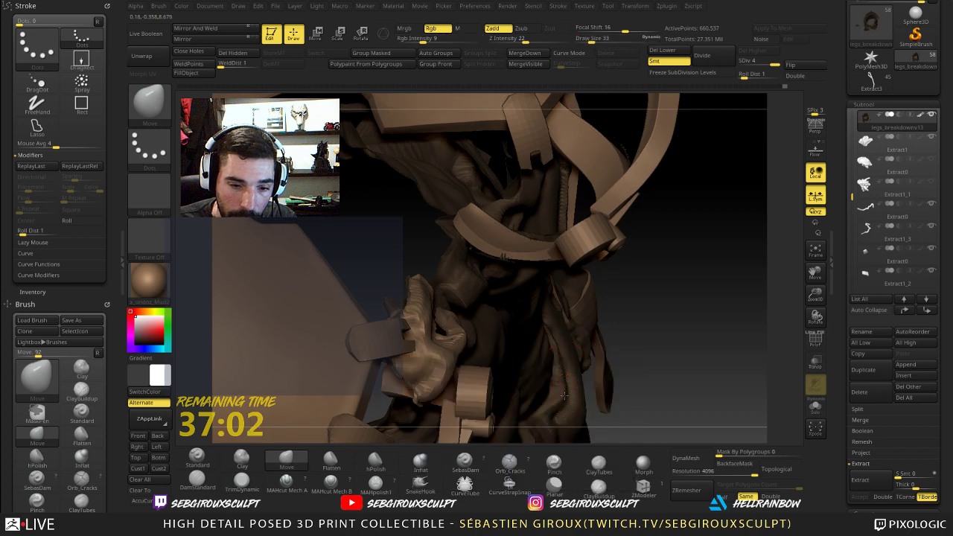
- Fine-tune the edge of the narrow side fold with the Move brush at draw size 18
mouse_move(672, 339)
left_mouse_down()
mouse_move(667, 250)
mouse_move(731, 188)
left_mouse_up()
right_click_drag(545, 324, 560, 325)
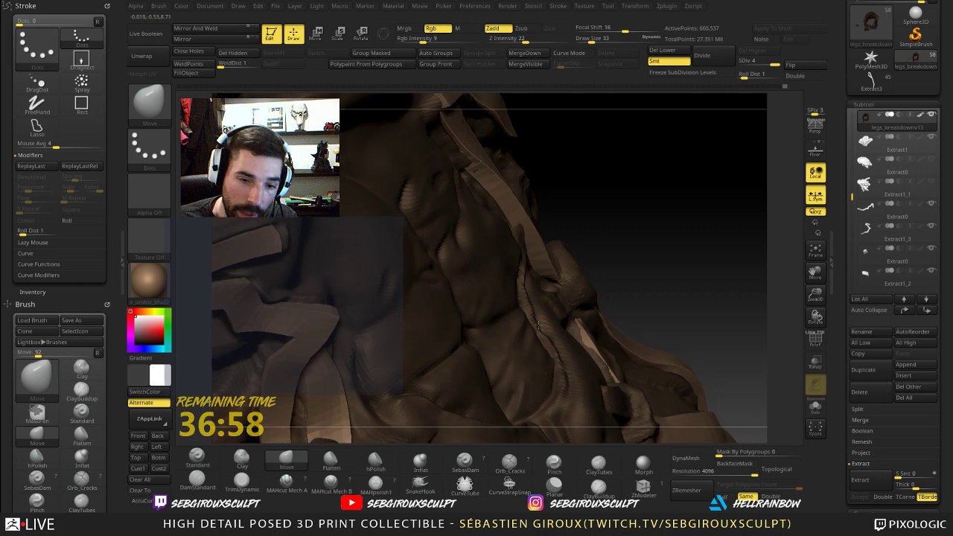
key("space")
left_click(539, 328)
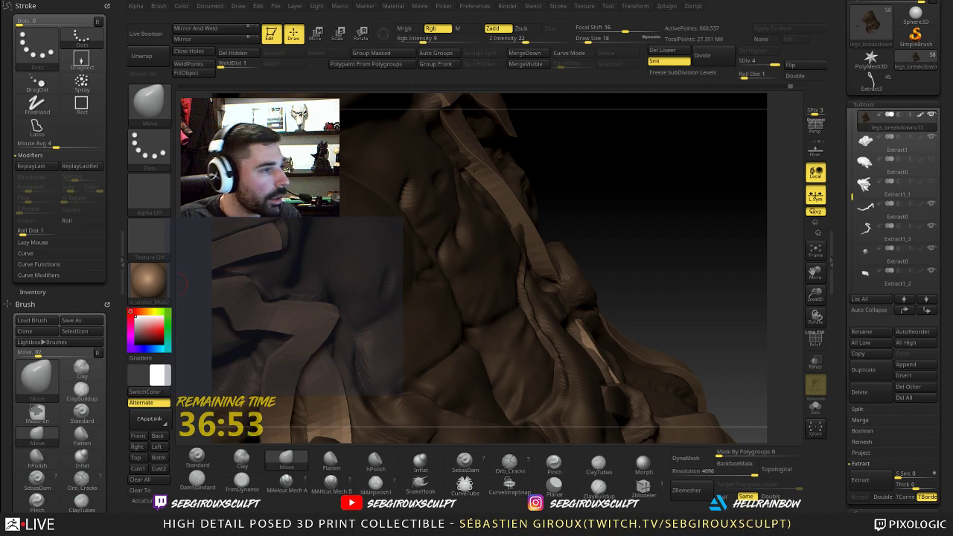
- Switch to the reference sheet in the photo viewer and browse the armoured character images up to the Destro figures
left_click_drag(0, 111, 410, 0)
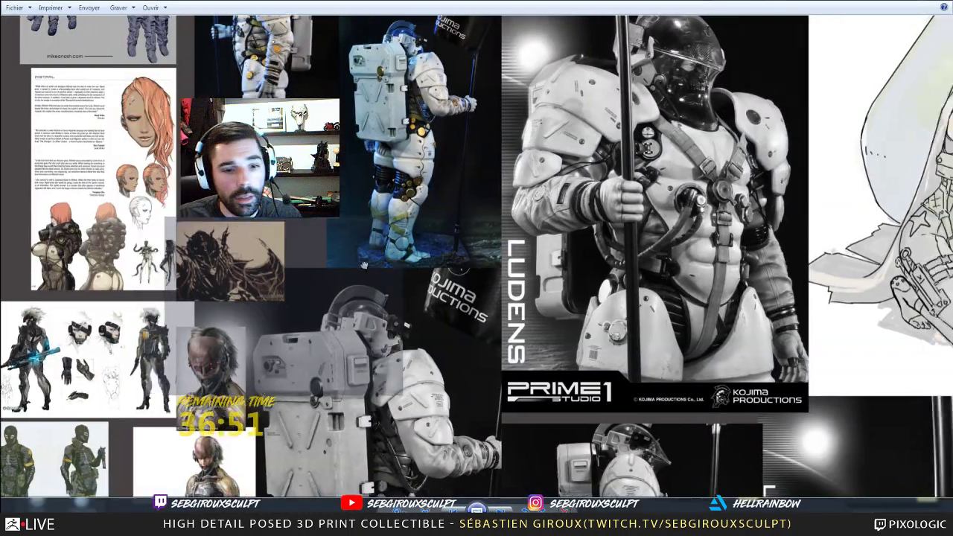
left_click_drag(580, 491, 529, 75)
left_click_drag(461, 353, 501, 24)
left_click_drag(640, 236, 432, 156)
left_click_drag(360, 424, 454, 81)
left_click_drag(372, 417, 452, 257)
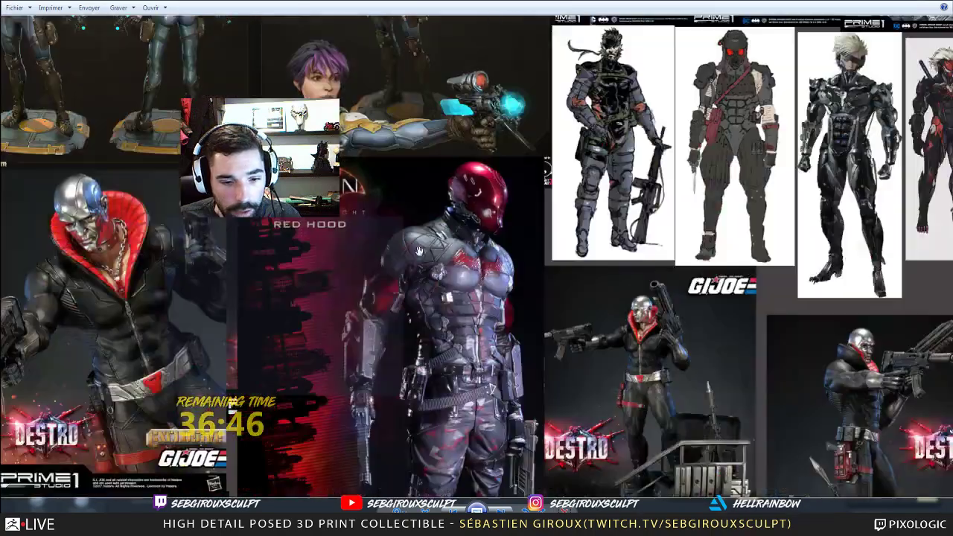
left_click_drag(524, 398, 331, 281)
left_click_drag(371, 254, 294, 227)
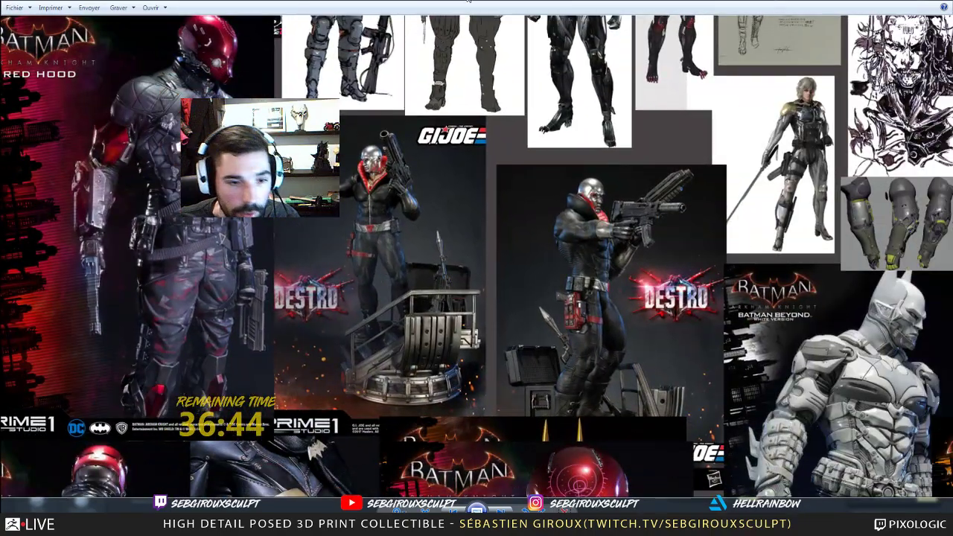
- Examine the ribbed side panels and torso seams on the side-view Destro reference
scroll(543, 282, "up", 5)
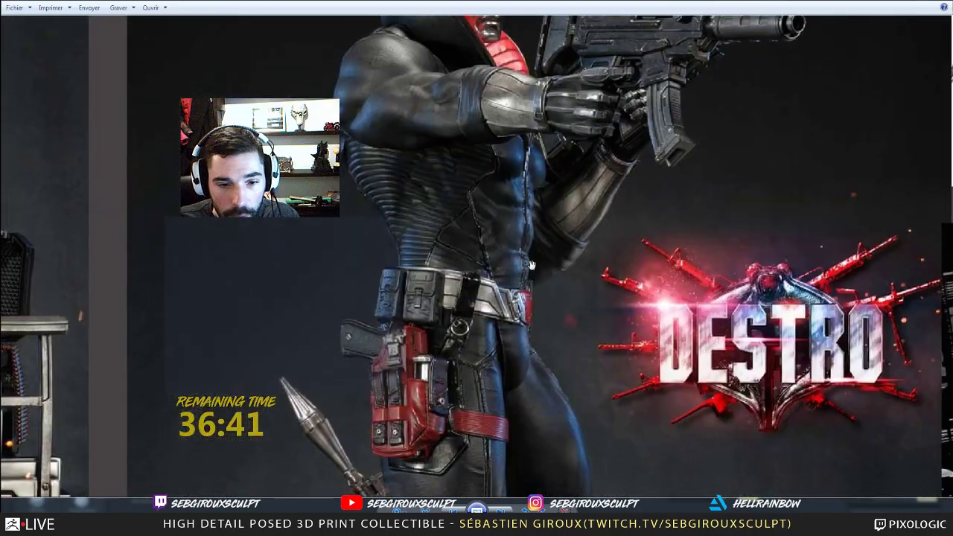
left_click_drag(479, 245, 449, 304)
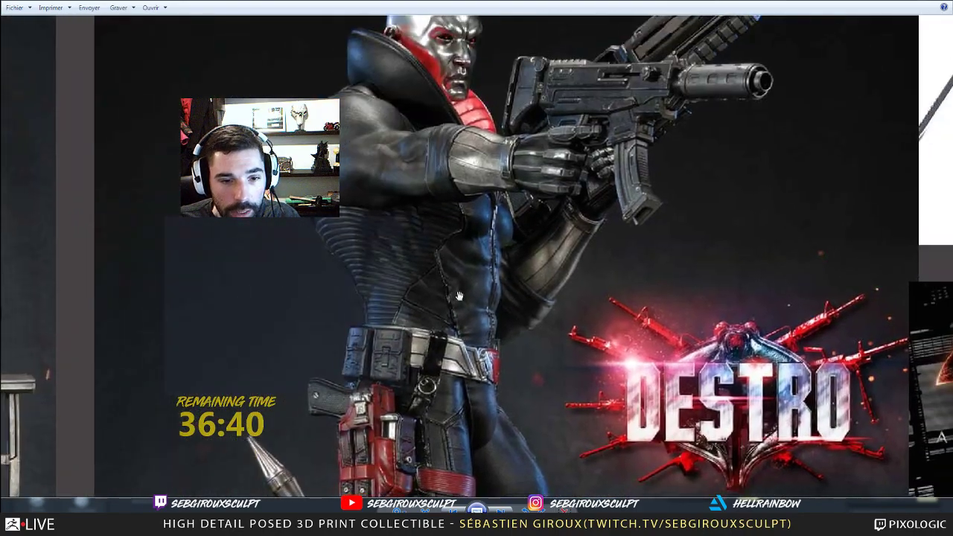
scroll(437, 288, "up", 3)
scroll(467, 335, "down", 8)
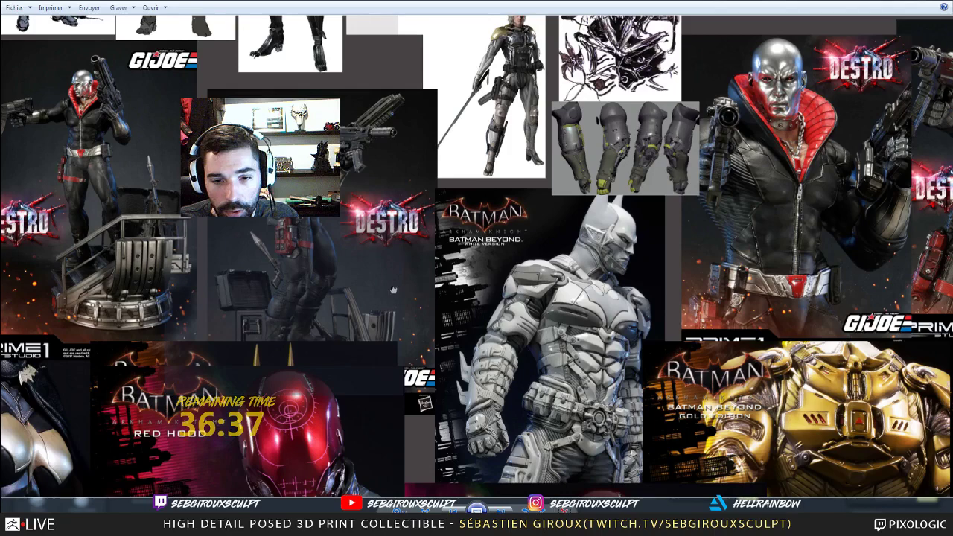
- Examine the leather jacket's torso wrinkles, seams and ribbed panels on the front-view Destro reference
left_click_drag(875, 189, 654, 246)
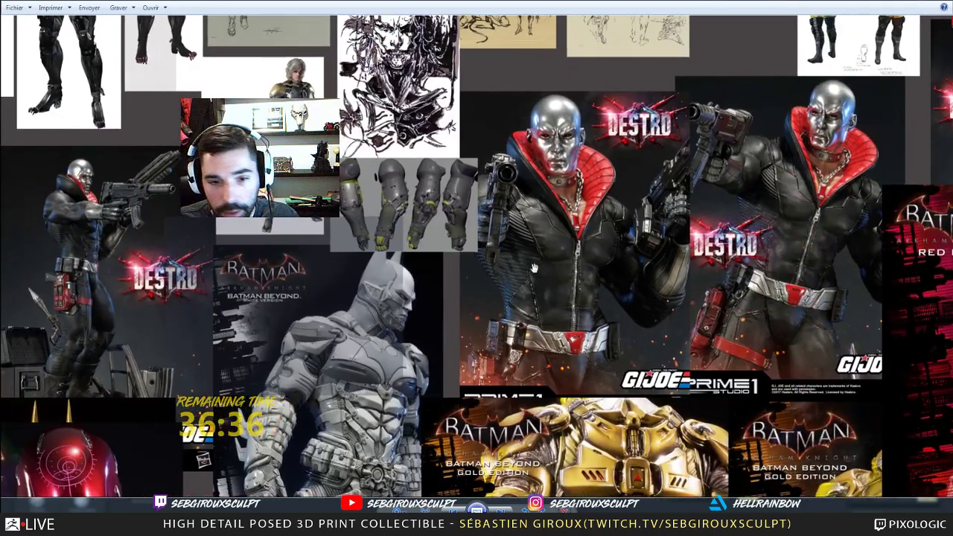
scroll(534, 268, "up", 4)
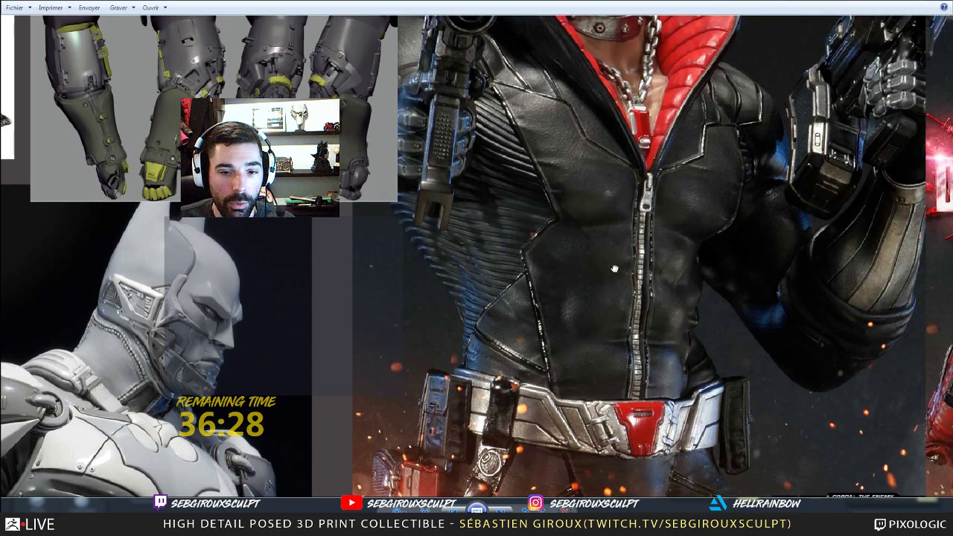
left_click_drag(613, 259, 610, 307)
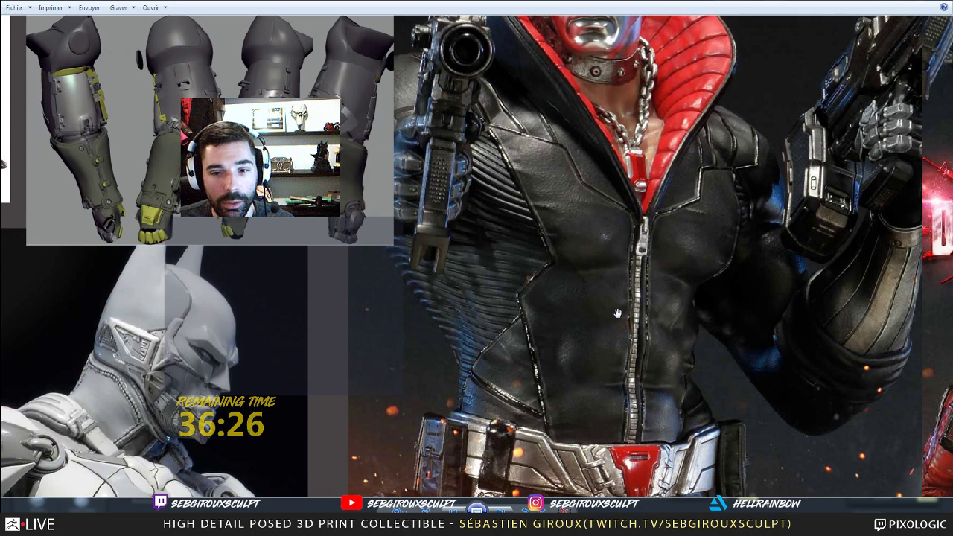
left_click_drag(617, 312, 599, 334)
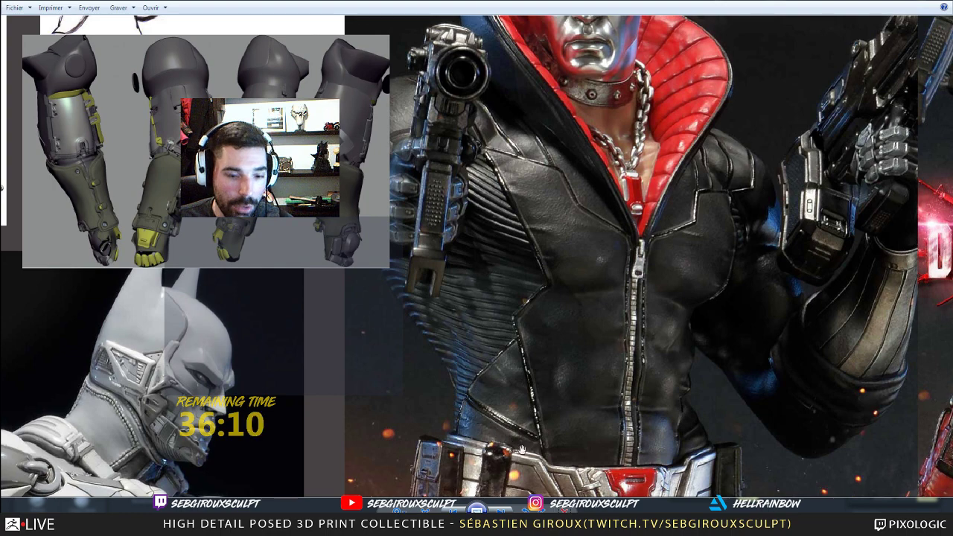
- Examine the zipper, chest seams and waist panels on the front-view Destro reference and return to the sculpt in ZBrush
left_click_drag(566, 260, 562, 317)
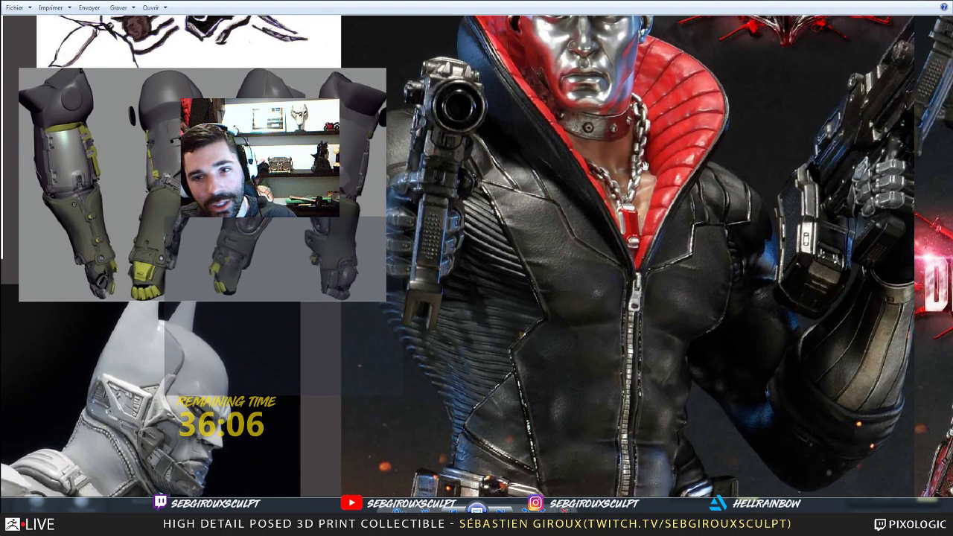
left_click_drag(600, 256, 588, 270)
left_click_drag(559, 299, 560, 242)
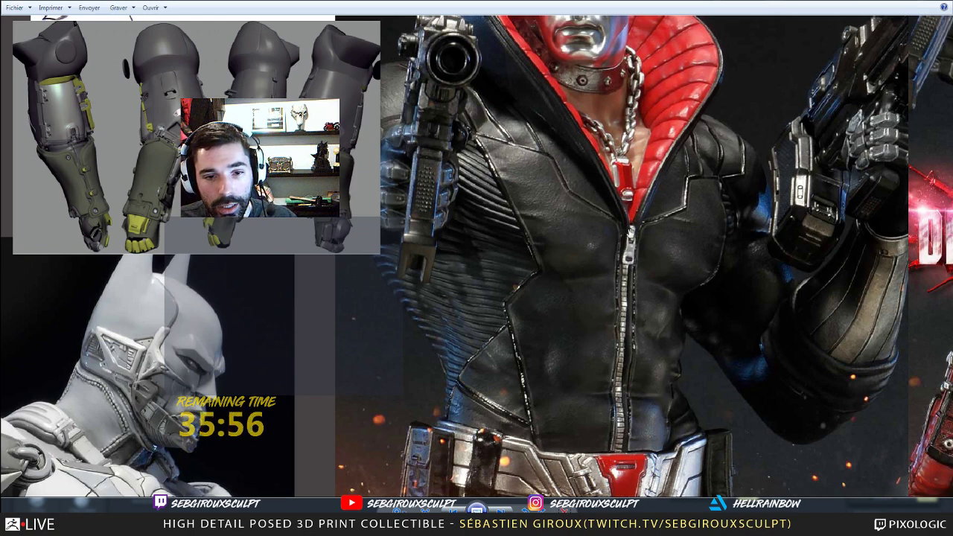
left_click_drag(667, 2, 0, 64)
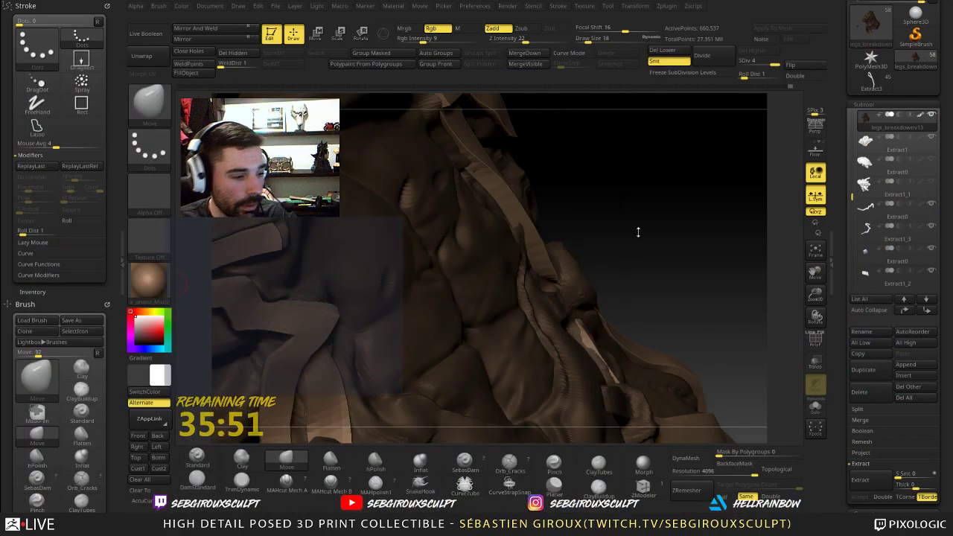
- Examine the torso folds and seams around the zigzag straps from several angles, with the DamStandard brush ready
mouse_move(628, 234)
left_mouse_down()
mouse_move(649, 226)
mouse_move(637, 222)
mouse_move(681, 257)
mouse_move(671, 250)
mouse_move(676, 228)
mouse_move(705, 197)
mouse_move(701, 224)
left_mouse_up()
mouse_move(443, 430)
left_mouse_down()
mouse_move(559, 316)
mouse_move(706, 373)
left_mouse_up()
left_click_drag(786, 393, 639, 378)
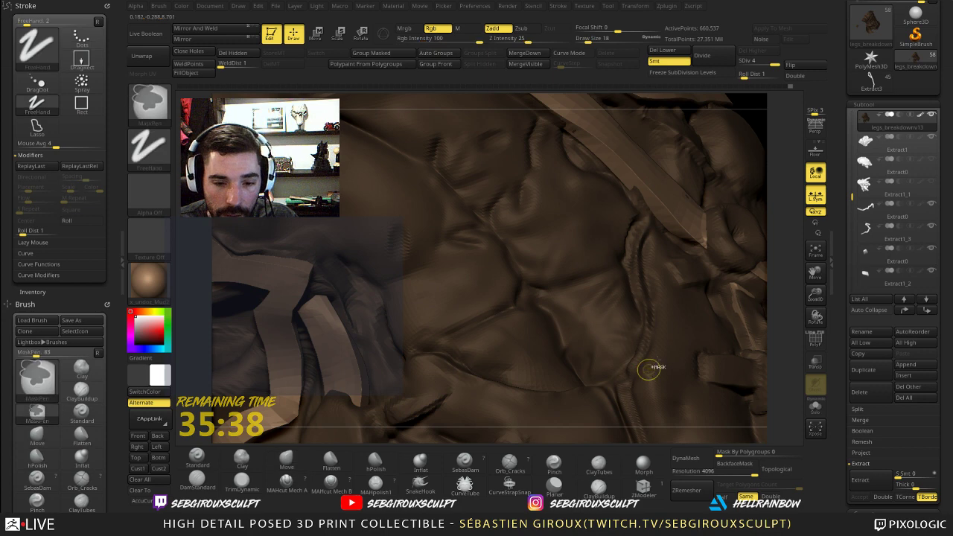
left_click(205, 482)
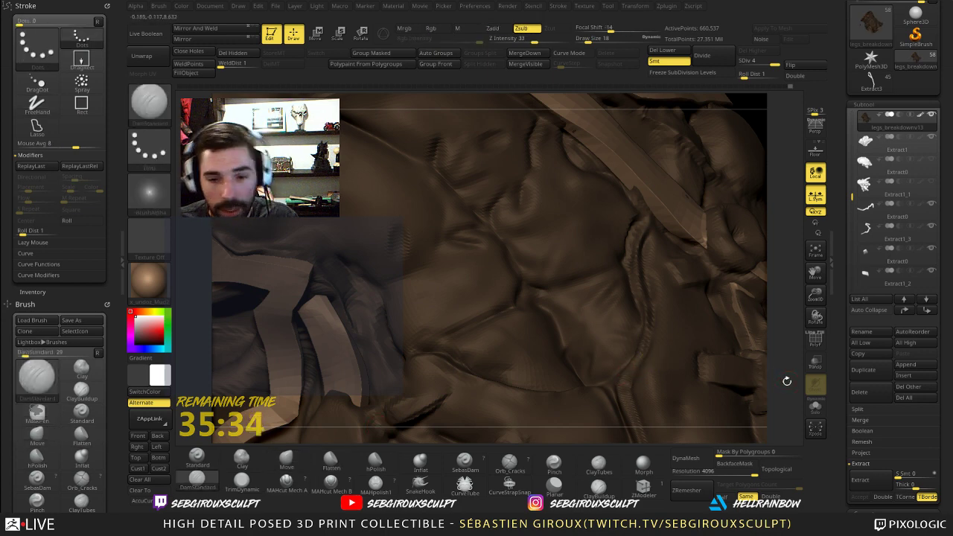
left_click_drag(763, 344, 734, 247)
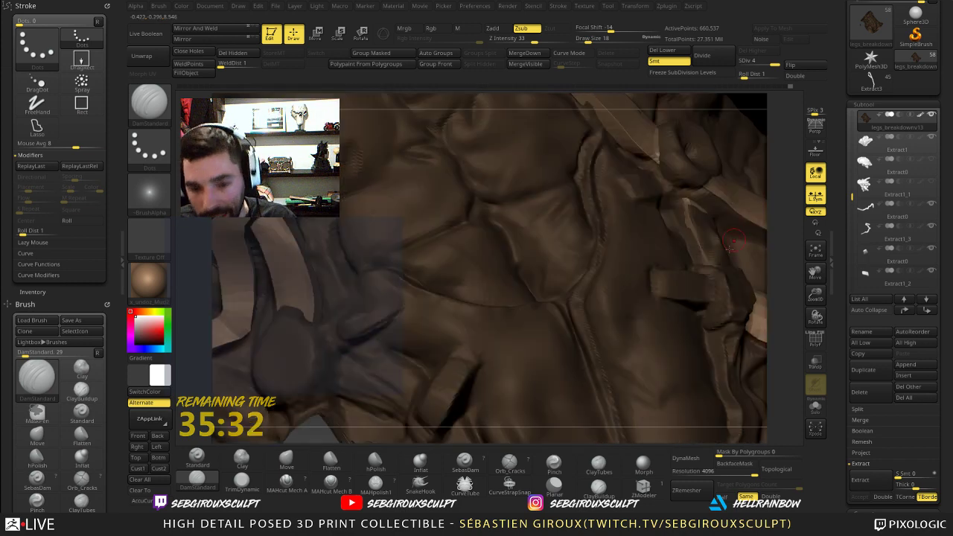
left_click_drag(764, 298, 741, 284)
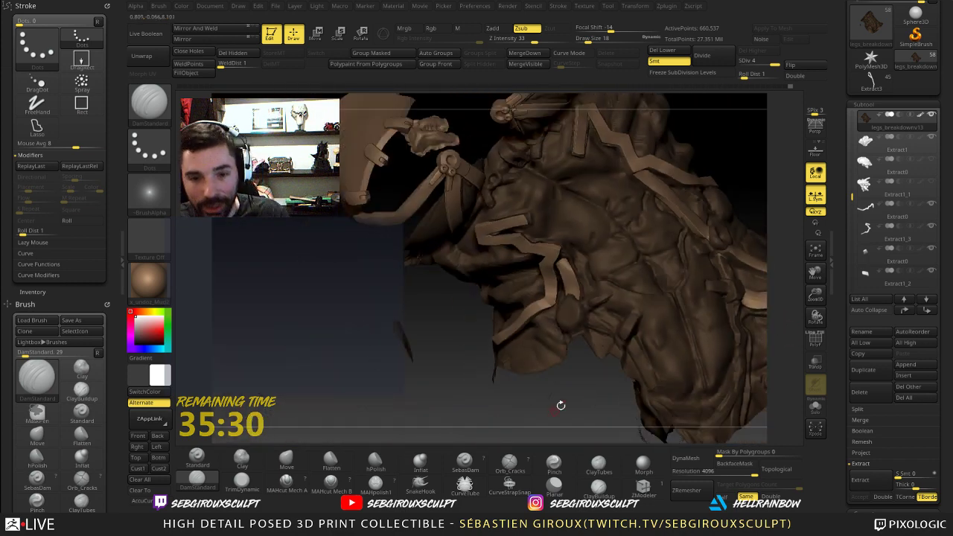
left_click_drag(559, 404, 707, 328)
left_click_drag(604, 306, 392, 334)
- Carve the curved lower seam of the belly panel beside the strap buckle with the DamStandard brush at draw size 18
key("b")
key("m")
key("v")
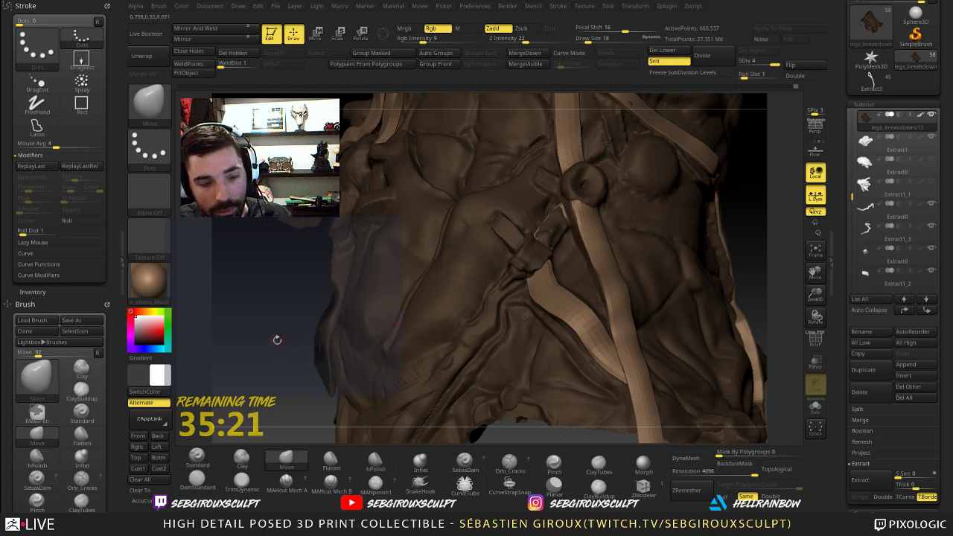
left_click_drag(277, 339, 376, 344)
left_click(198, 480)
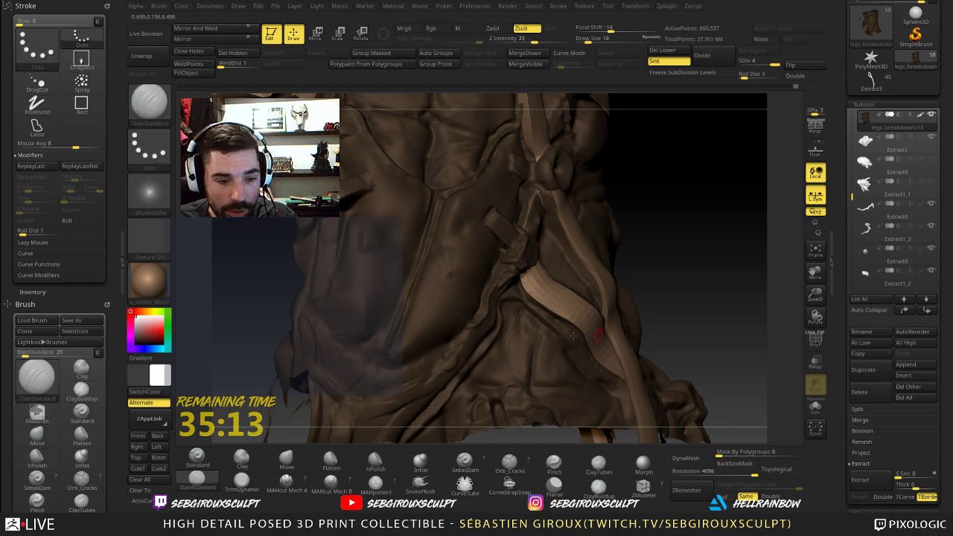
left_click_drag(680, 301, 441, 350)
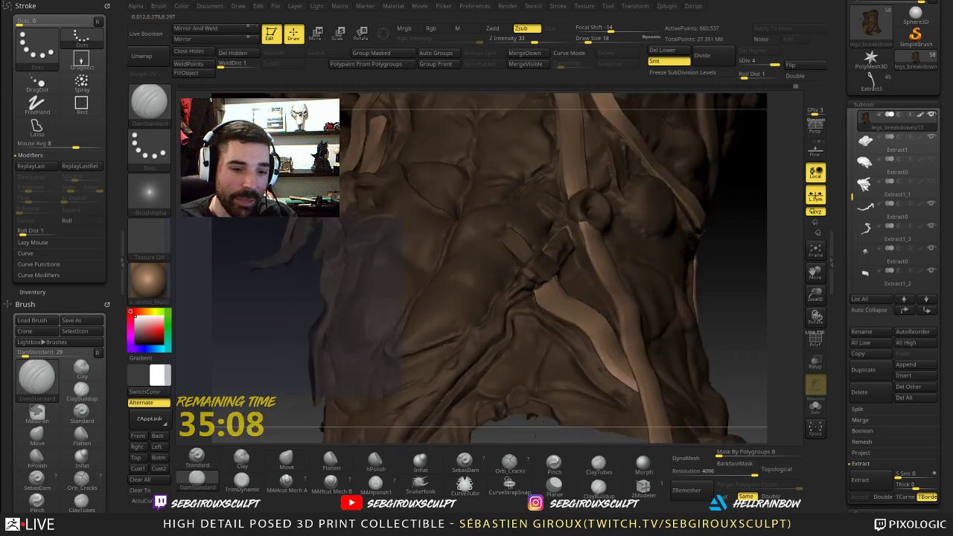
left_click_drag(418, 353, 415, 355)
left_click_drag(723, 298, 640, 268)
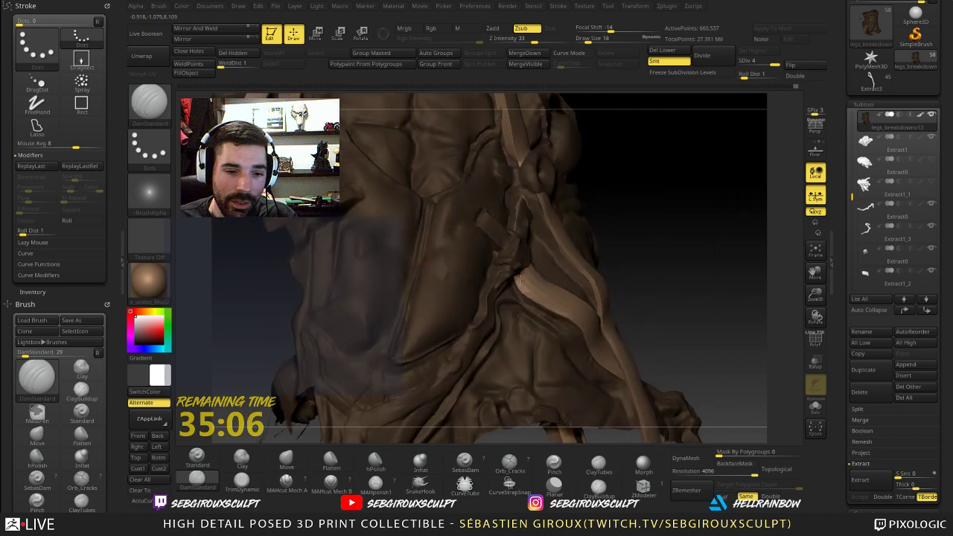
- Carve a groove around the end of the short strap tab on the lower belly with the DamStandard brush
mouse_move(623, 207)
left_mouse_down("alt")
mouse_move(432, 222)
mouse_move(586, 322)
mouse_move(492, 350)
left_mouse_up("alt")
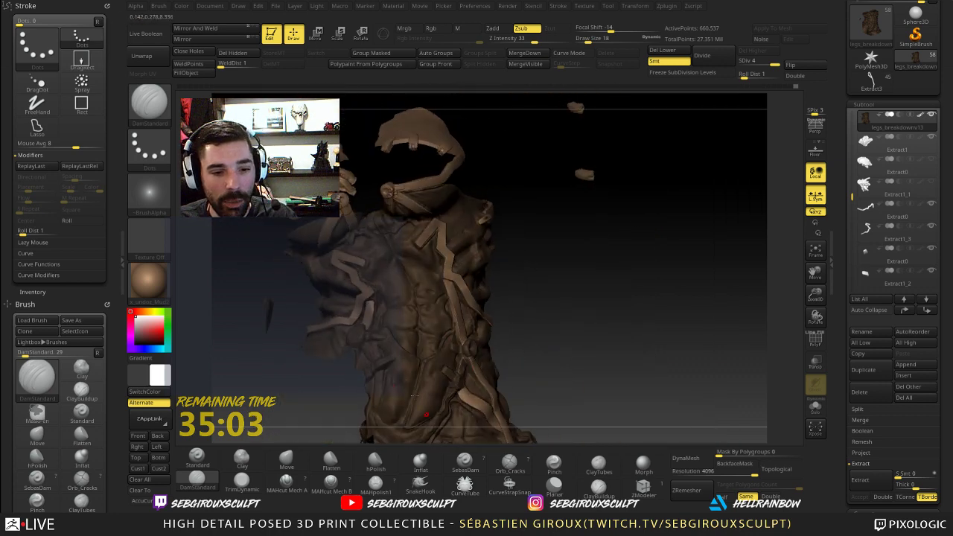
mouse_move(525, 272)
left_mouse_down()
mouse_move(536, 323)
mouse_move(566, 325)
mouse_move(583, 290)
mouse_move(586, 332)
mouse_move(449, 366)
left_mouse_up()
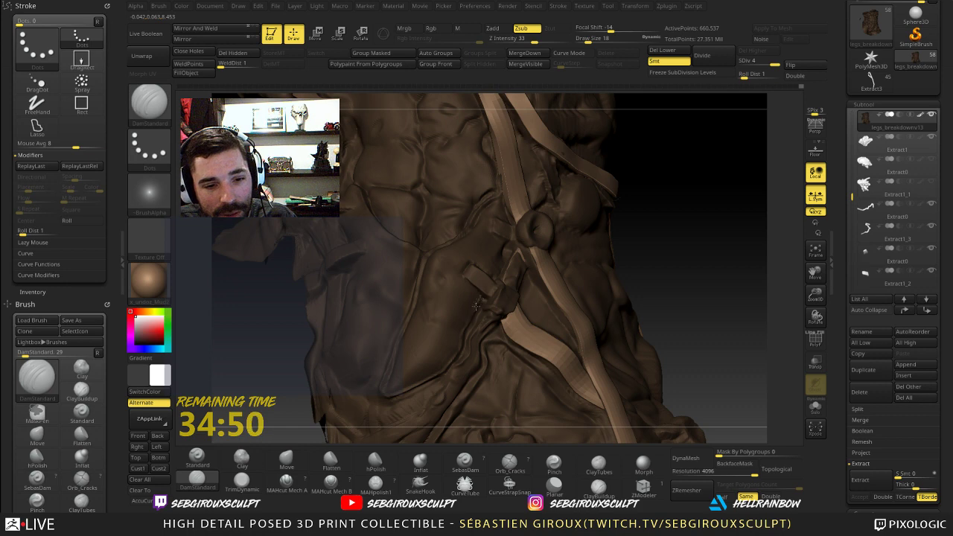
left_click_drag(655, 261, 655, 328, "alt")
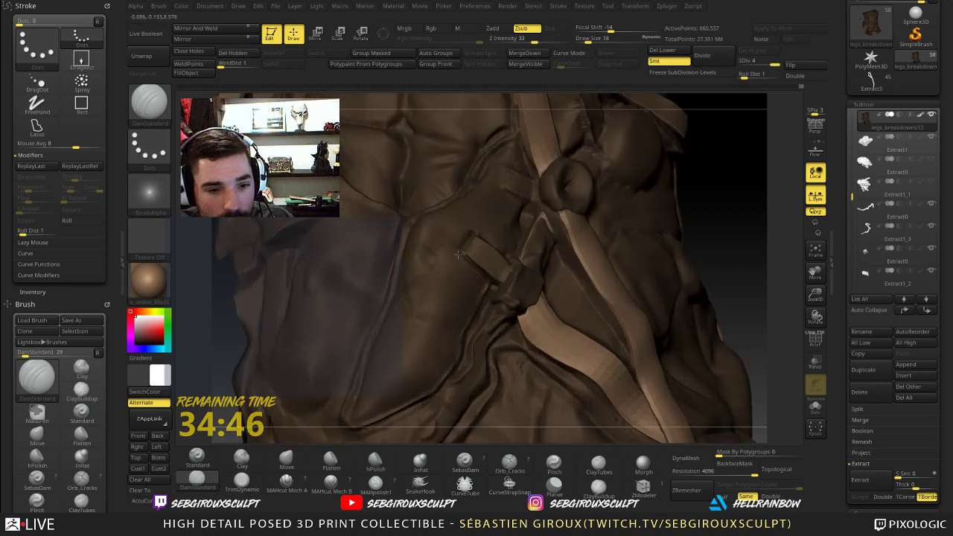
right_click_drag(461, 251, 465, 235)
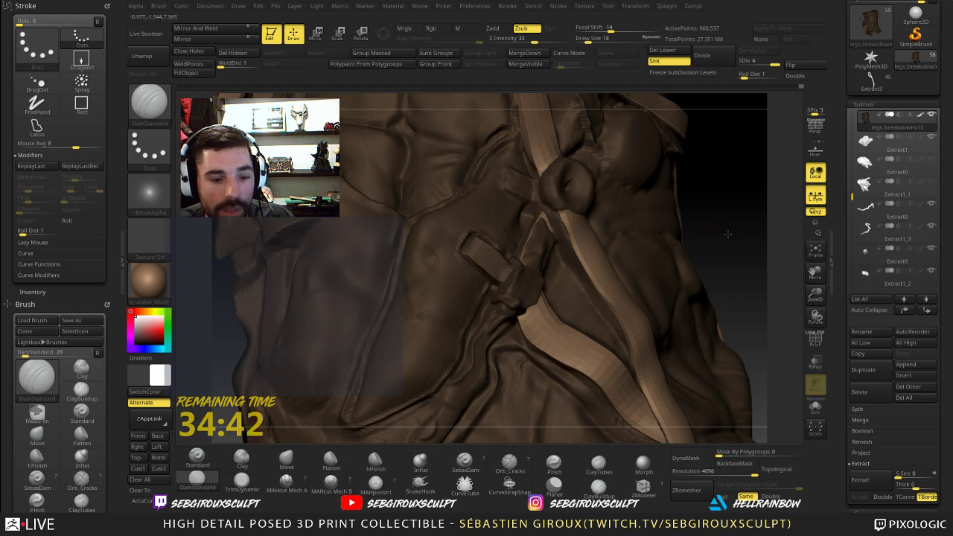
- Deepen the belly panel's seam from its lower corner up to the strap buckle with the DamStandard brush
right_click_drag(727, 233, 595, 230)
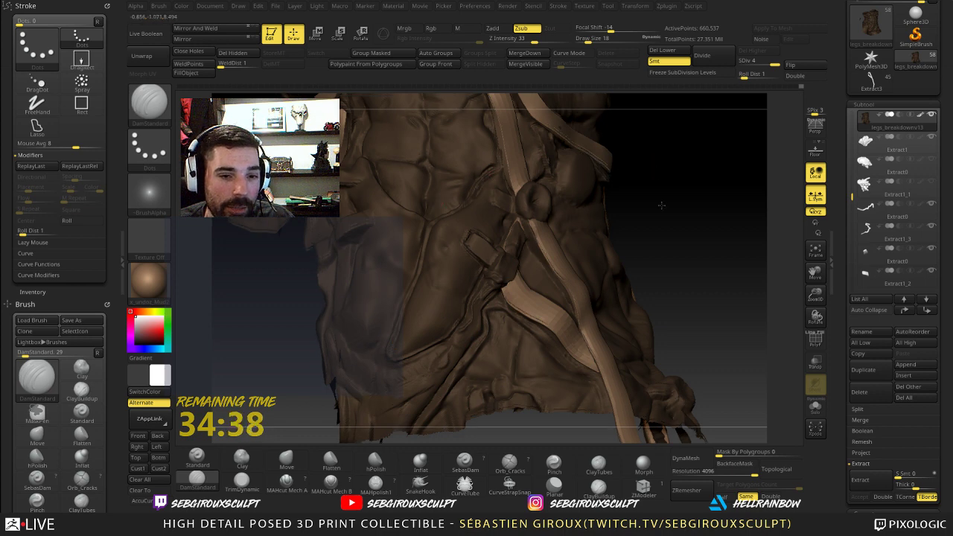
left_click_drag(662, 204, 679, 275, "alt")
mouse_move(696, 268)
right_mouse_down()
mouse_move(674, 257)
mouse_move(588, 263)
right_mouse_up()
left_click_drag(588, 263, 566, 257)
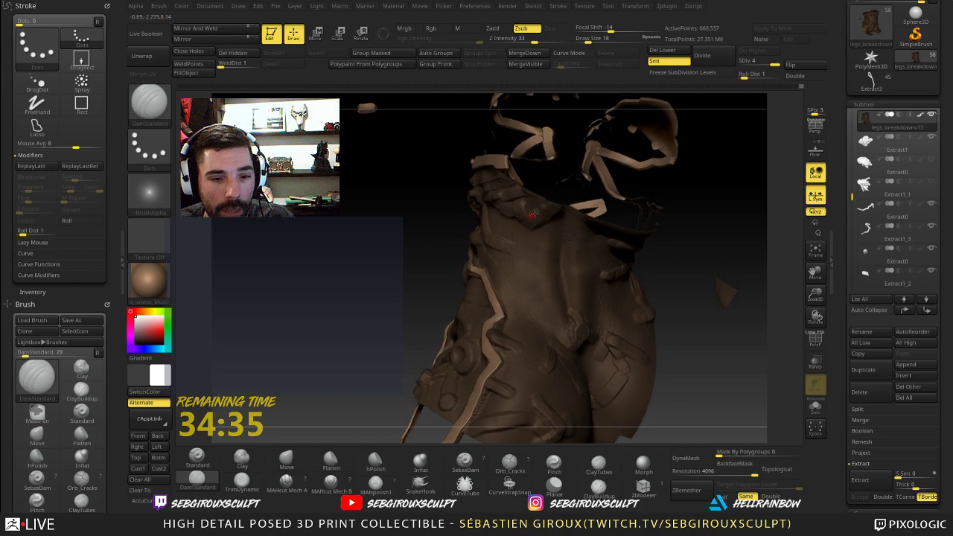
left_click_drag(398, 278, 378, 252)
left_click_drag(687, 349, 687, 279, "alt")
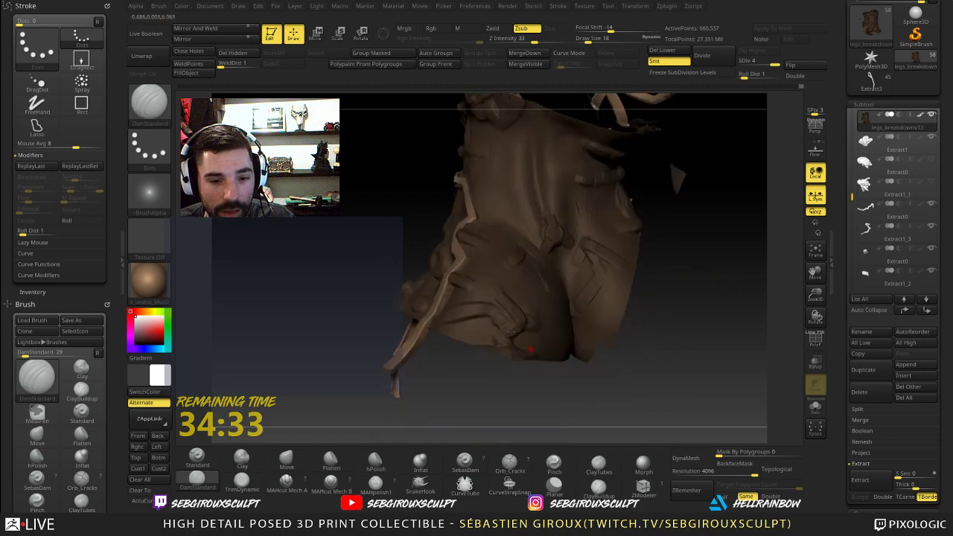
right_click_drag(530, 349, 463, 255)
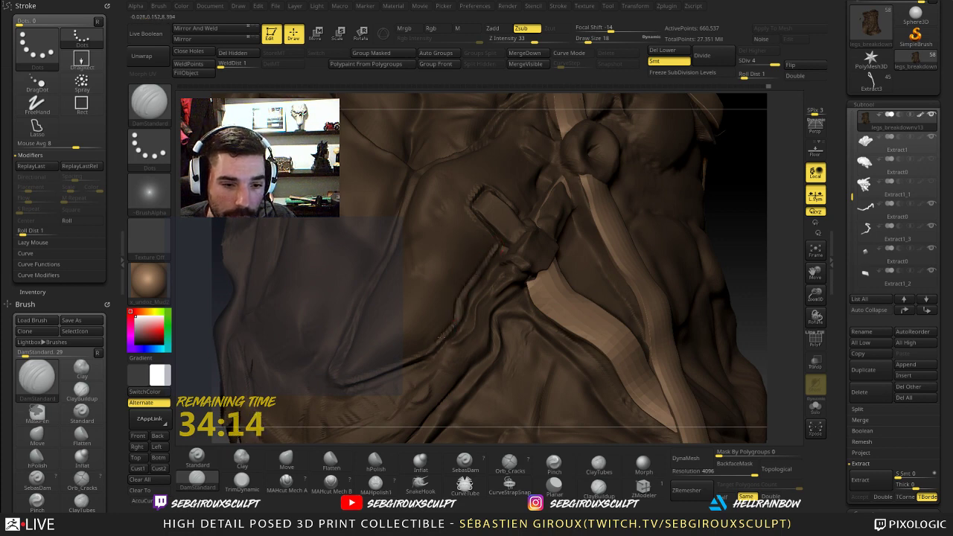
left_click(431, 347)
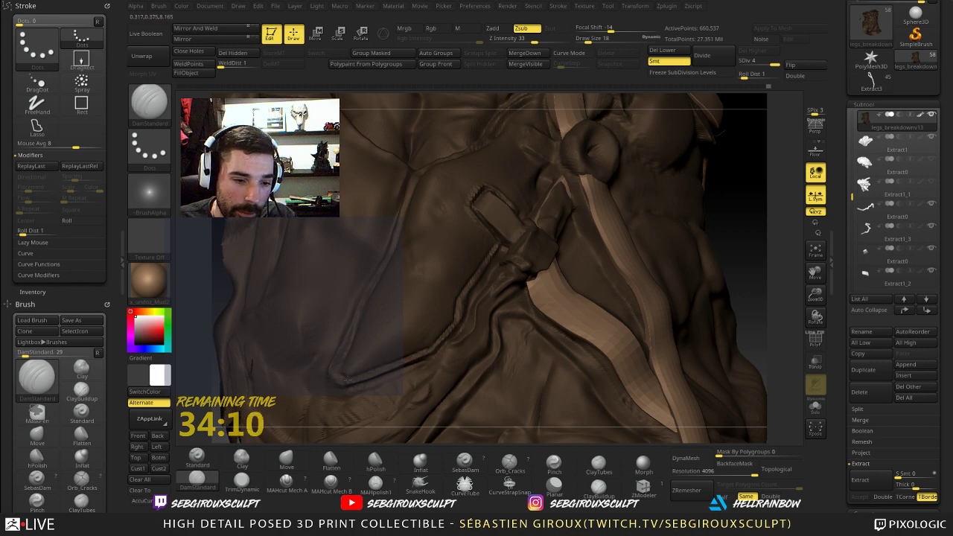
- Try making a small round mark on the belly panel beside the strap tab with the Clay brush at draw size 31
left_click_drag(747, 266, 461, 294, "alt")
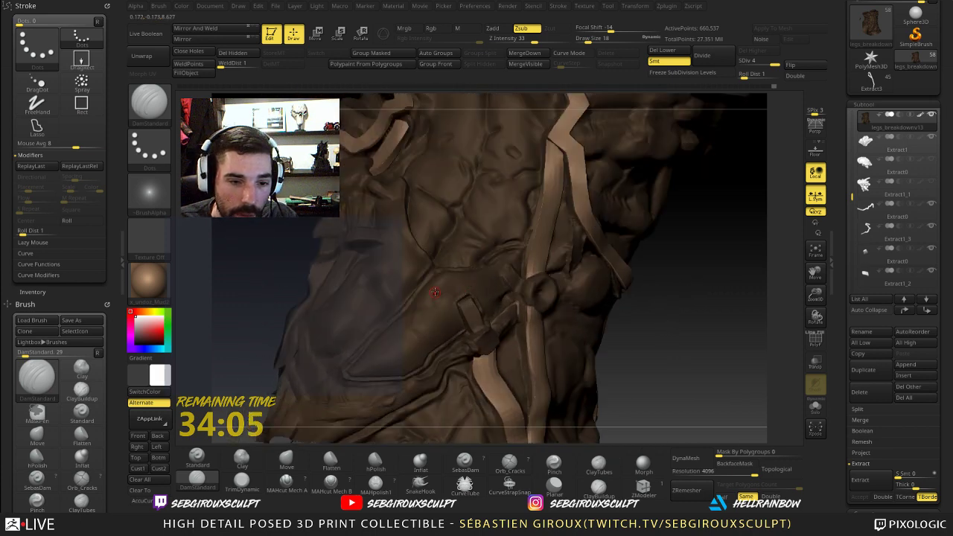
key("space")
key("2")
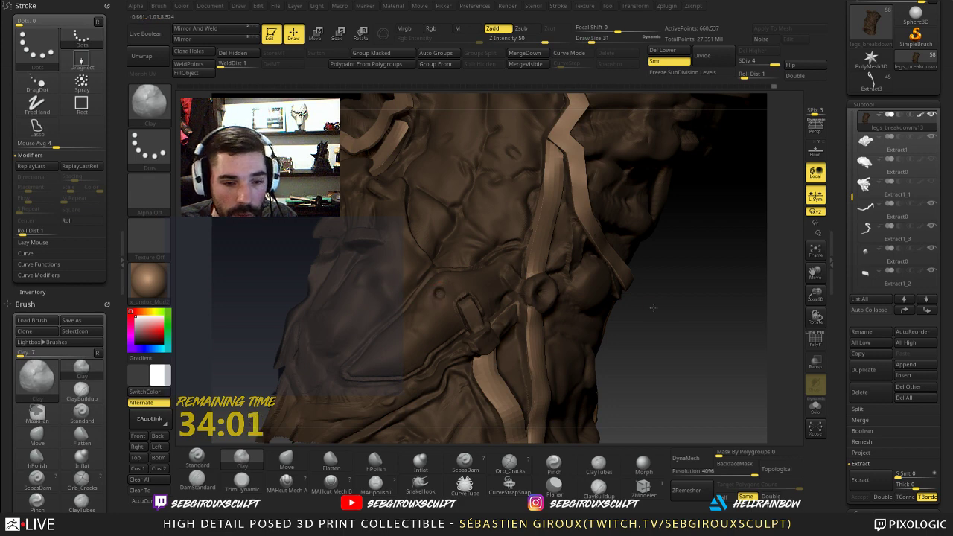
mouse_move(653, 308)
left_mouse_down("alt")
mouse_move(643, 289)
mouse_move(618, 313)
mouse_move(637, 293)
mouse_move(623, 333)
left_mouse_up("alt")
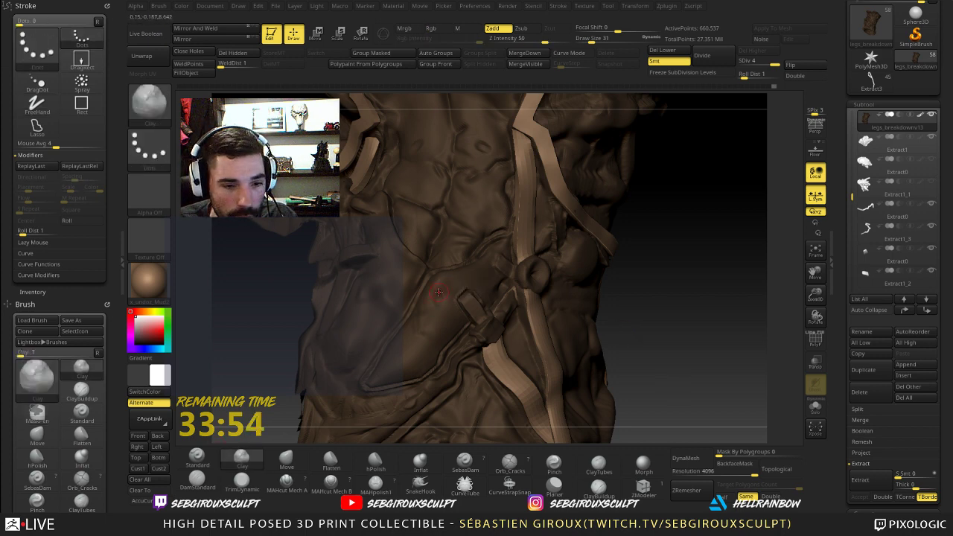
- Press small round dimples into the belly panel beside the strap tab with the DamStandard brush at draw size 29
key("space")
left_click_drag(440, 293, 427, 292)
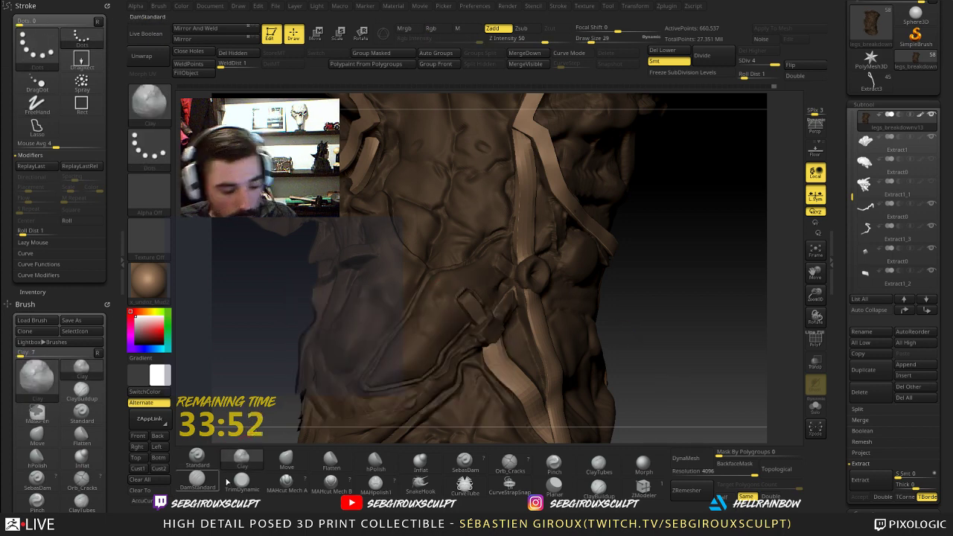
key("b")
key("d")
key("s")
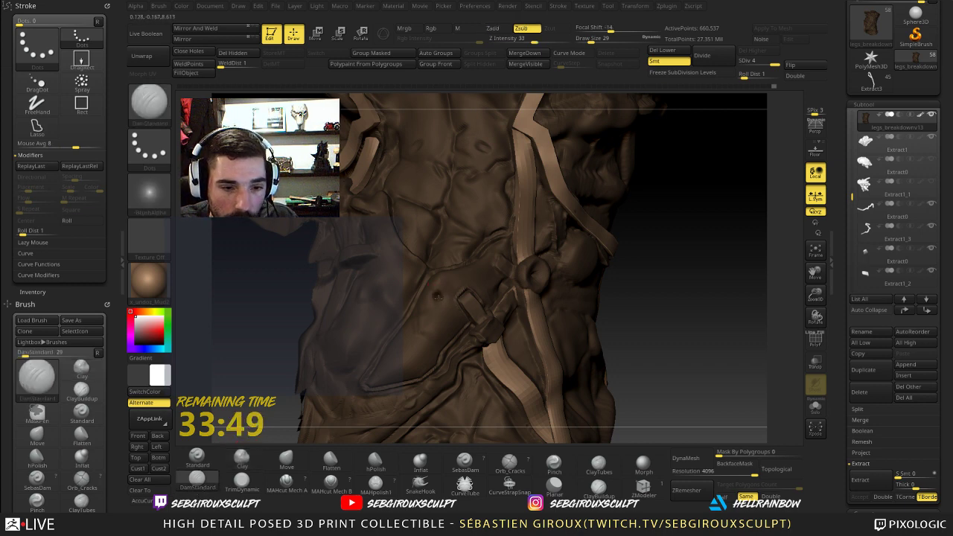
mouse_move(630, 288)
left_mouse_down()
mouse_move(652, 291)
mouse_move(606, 243)
mouse_move(633, 342)
mouse_move(622, 339)
left_mouse_up()
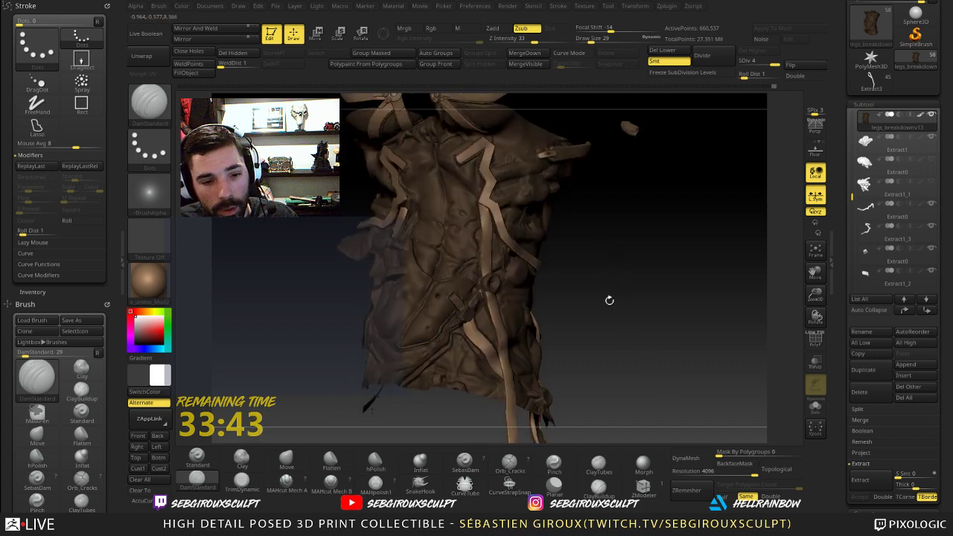
scroll(427, 329, "up", 5)
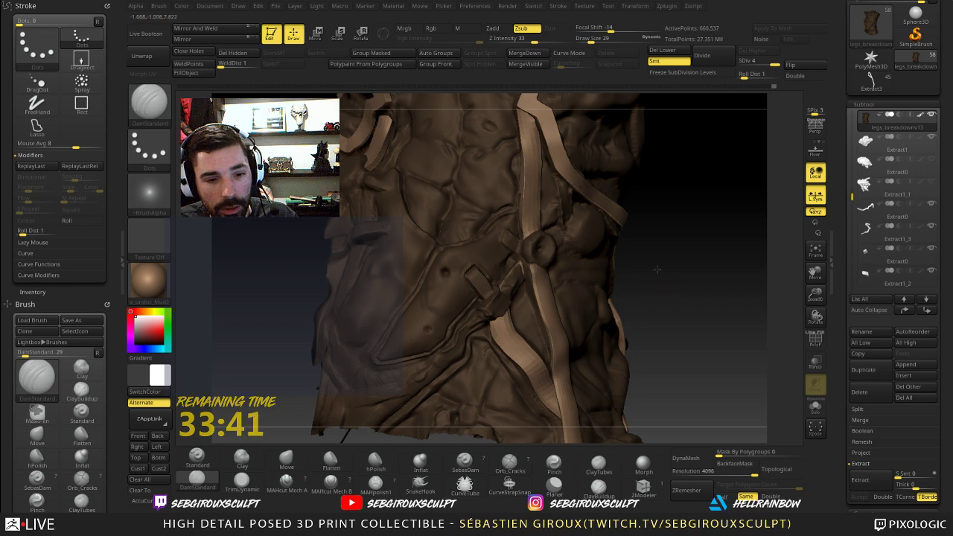
scroll(463, 307, "down", 5)
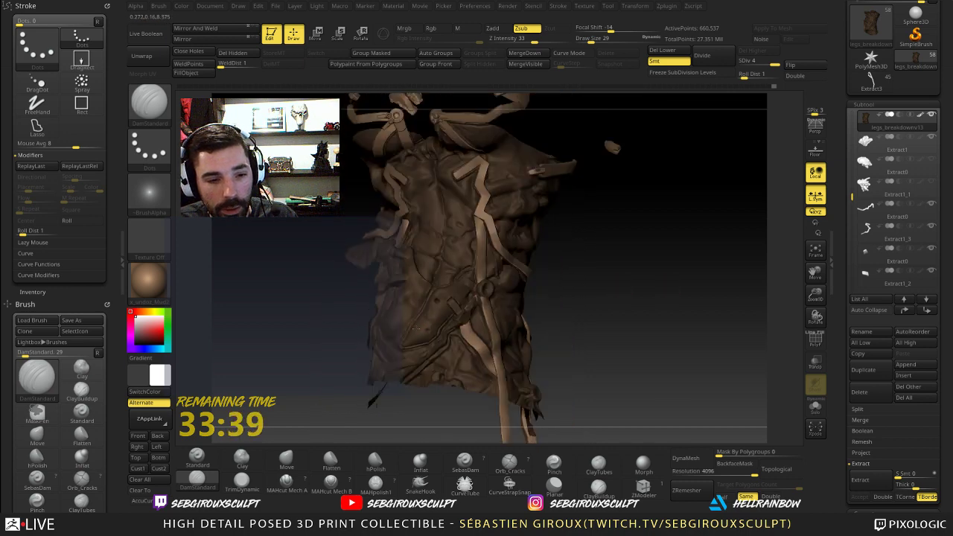
left_click_drag(622, 289, 627, 365, "alt")
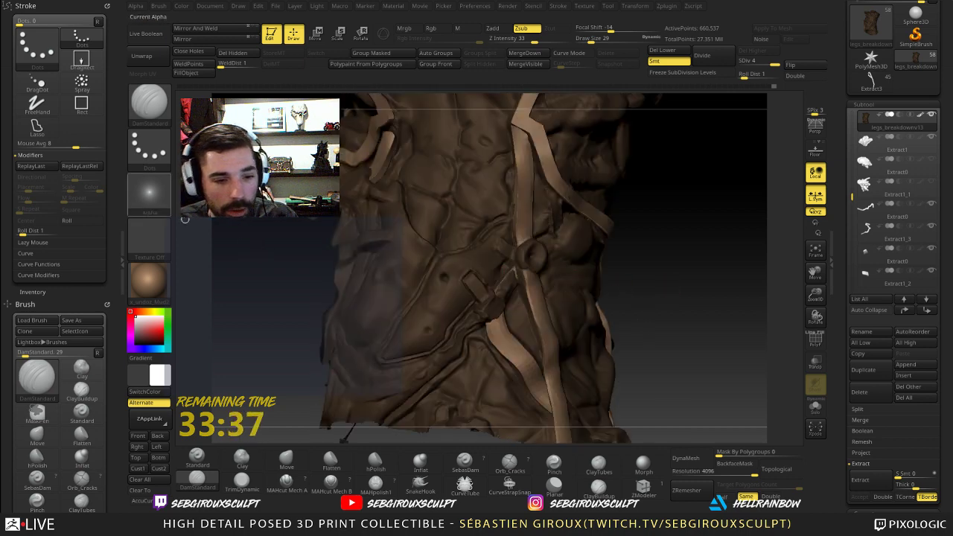
- Turn off LazyMouse for the DamStandard brush
left_click_drag(118, 82, 120, 68)
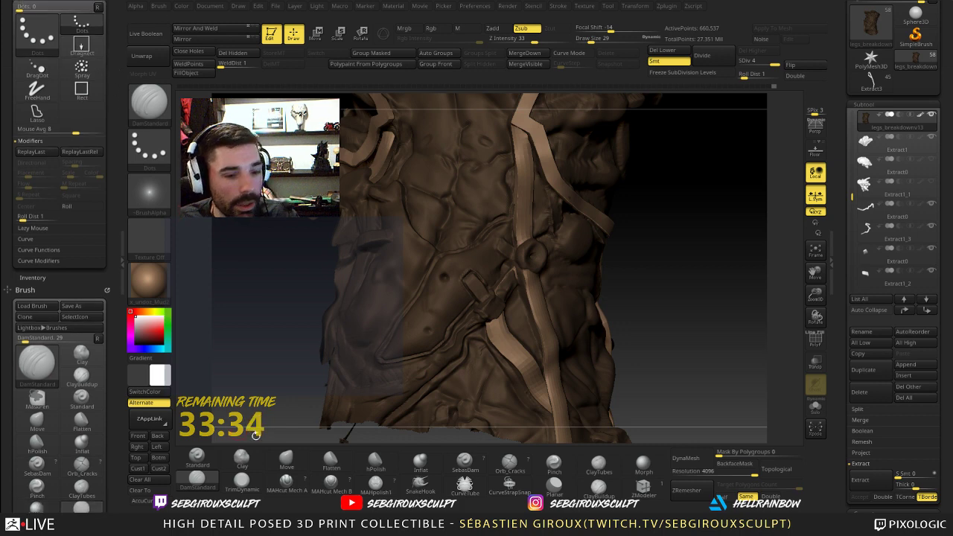
left_click_drag(248, 322, 219, 317)
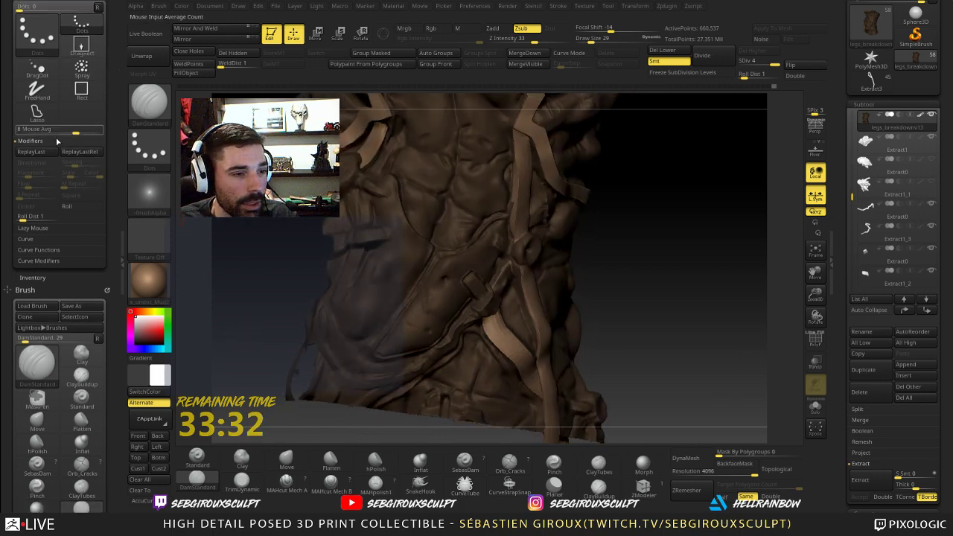
left_click(37, 227)
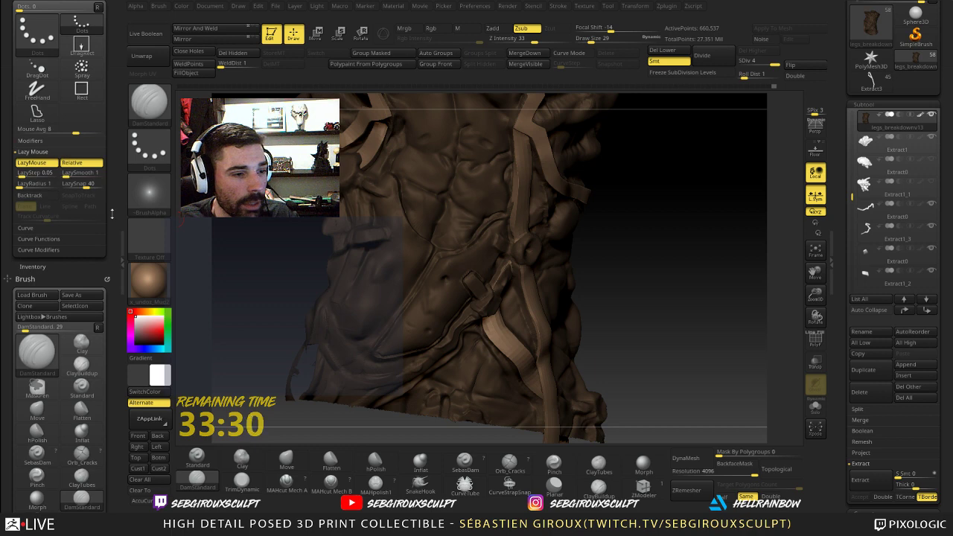
left_click(33, 163)
- Press another small round dimple into the lower part of the belly panel with the DamStandard brush at draw size 29
left_click_drag(640, 279, 397, 320)
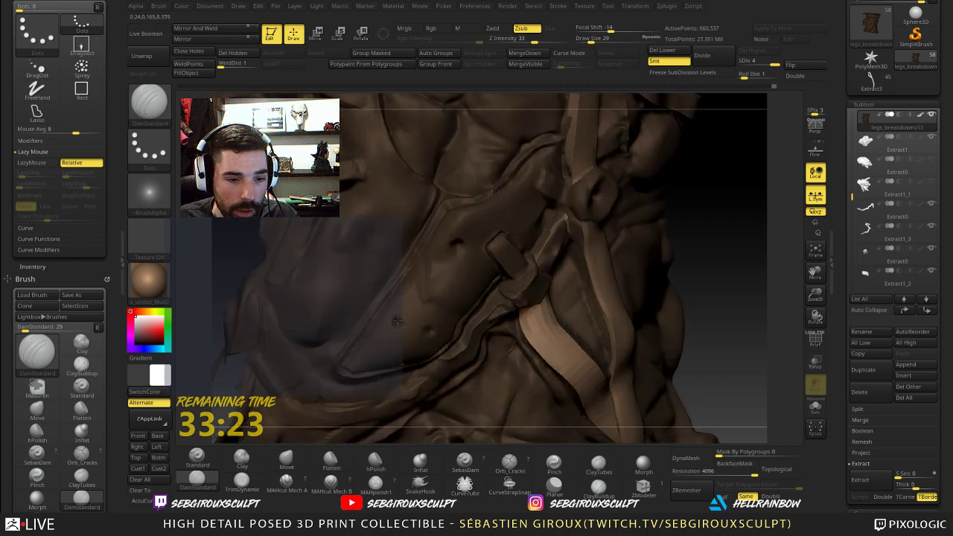
left_click_drag(696, 293, 789, 286, "alt")
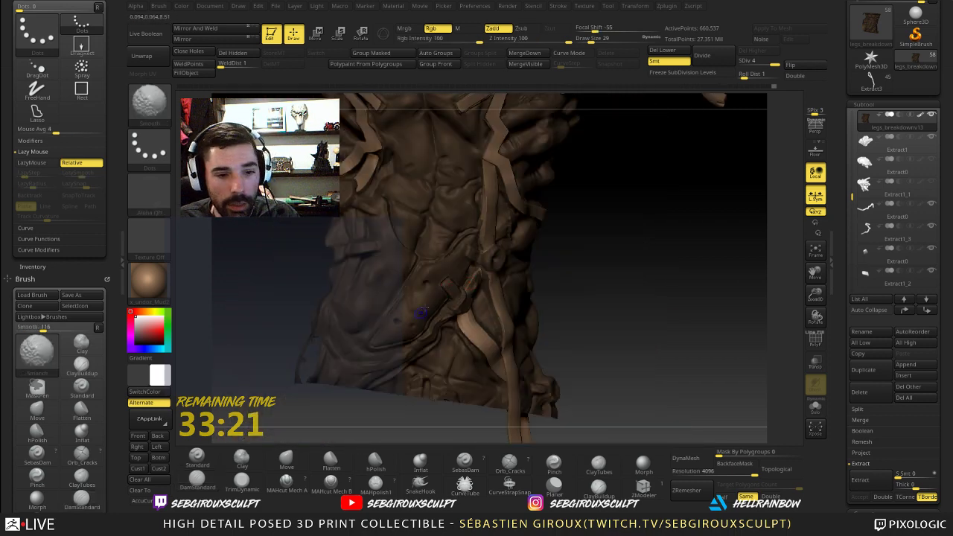
left_click_drag(598, 306, 414, 294, "alt")
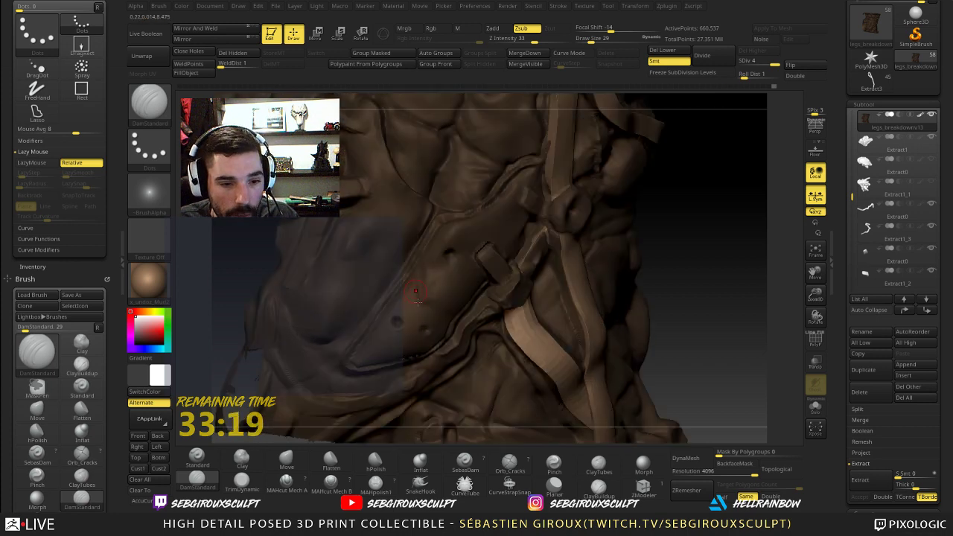
- Carve short creases radiating from the upper dimple beside the strap tab with the DamStandard brush and soften them
left_click_drag(671, 273, 485, 243)
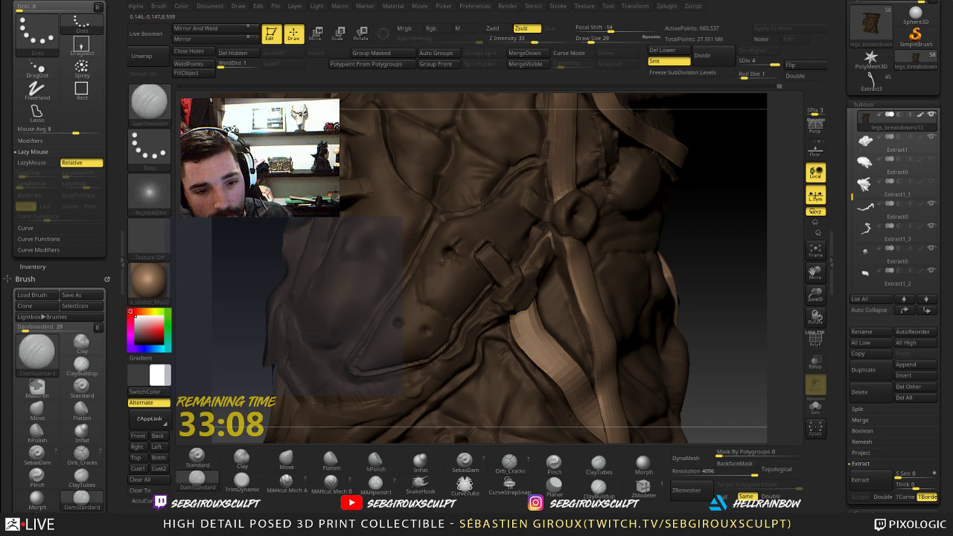
left_click_drag(448, 263, 442, 268)
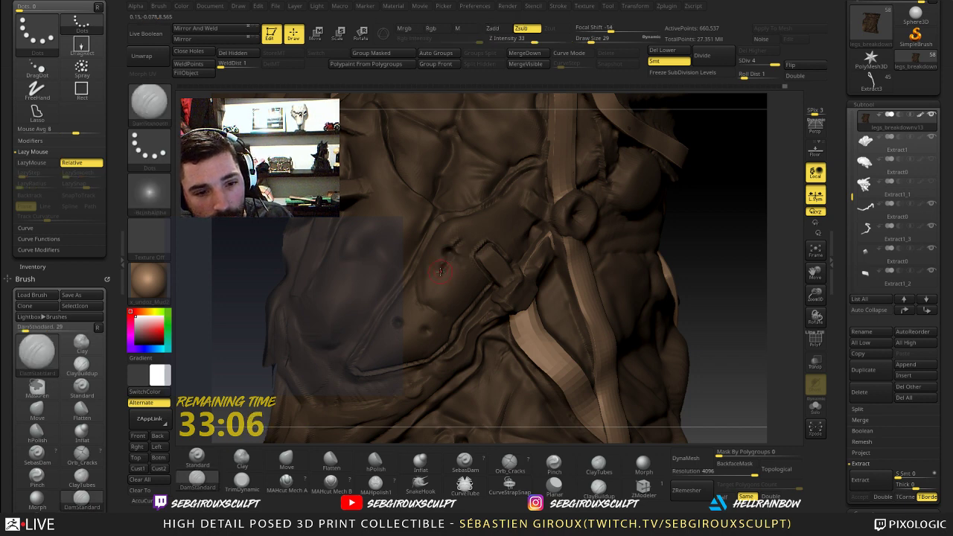
mouse_move(682, 196)
left_mouse_down()
mouse_move(696, 194)
mouse_move(439, 257)
left_mouse_up()
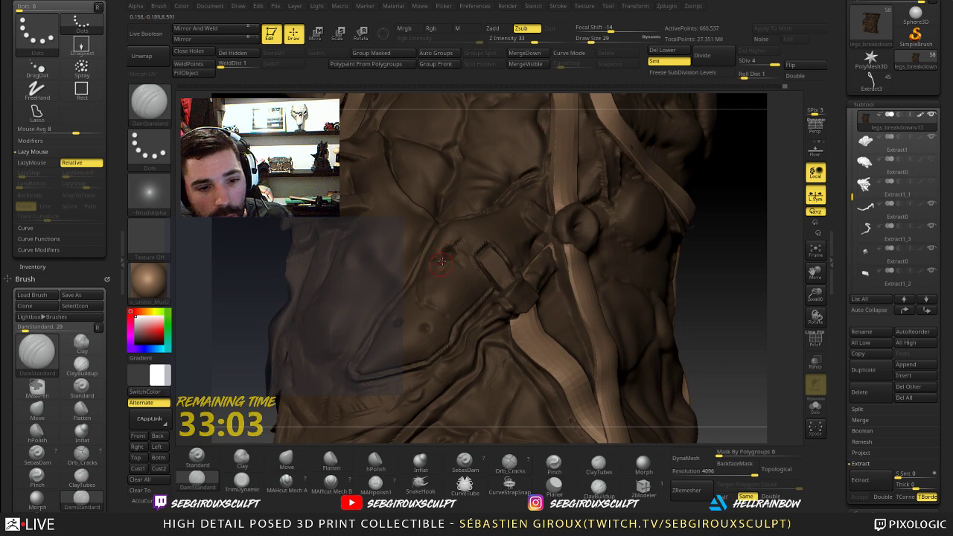
right_click_drag(441, 261, 443, 244)
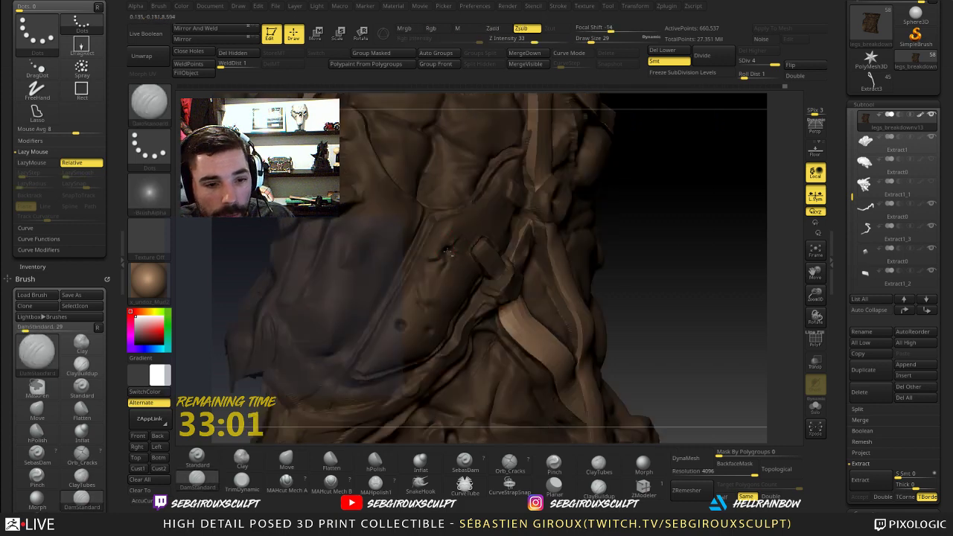
key("shift")
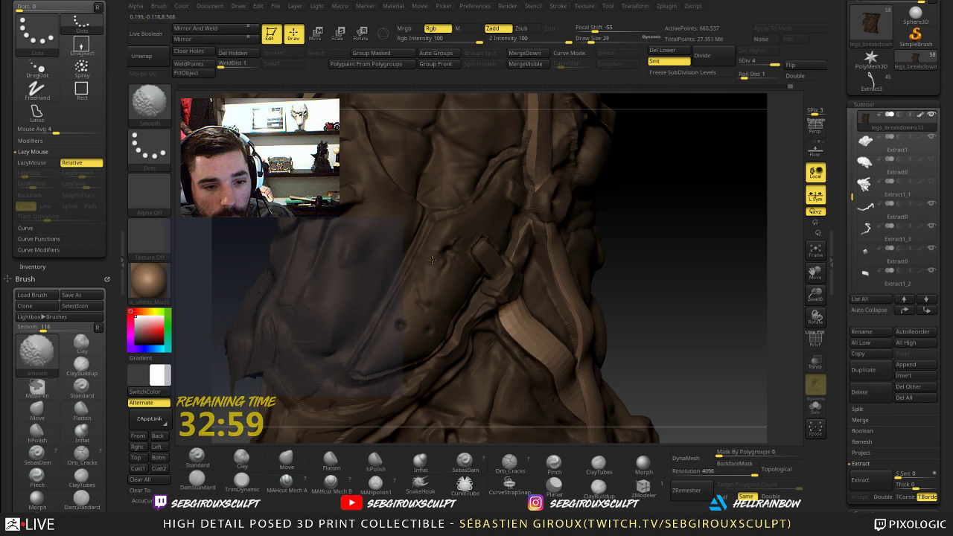
mouse_move(630, 231)
left_mouse_down("alt")
mouse_move(621, 221)
mouse_move(659, 260)
mouse_move(673, 217)
mouse_move(649, 206)
mouse_move(642, 277)
left_mouse_up("alt")
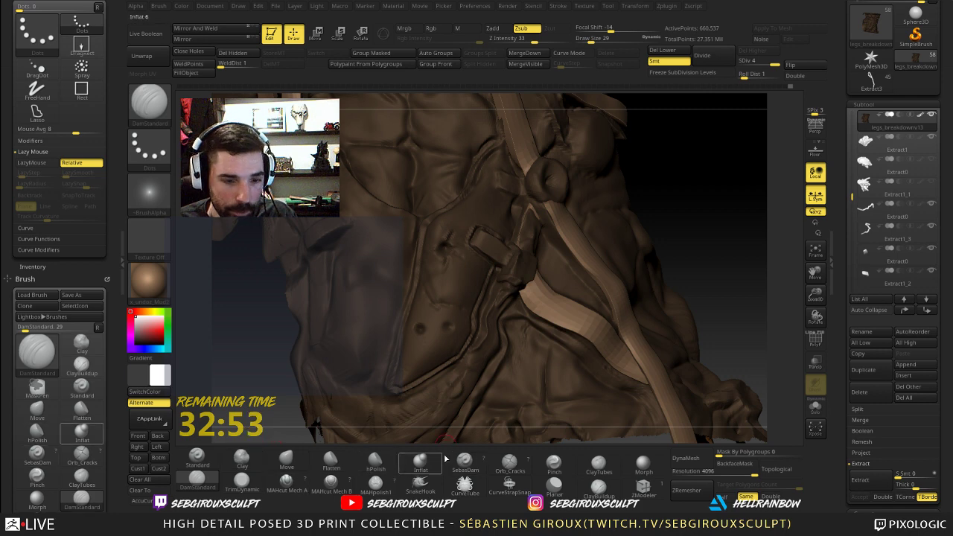
- Puff up the belly panel's surface around the upper and lower dimples with the Inflat brush at draw size 53
left_click(425, 461)
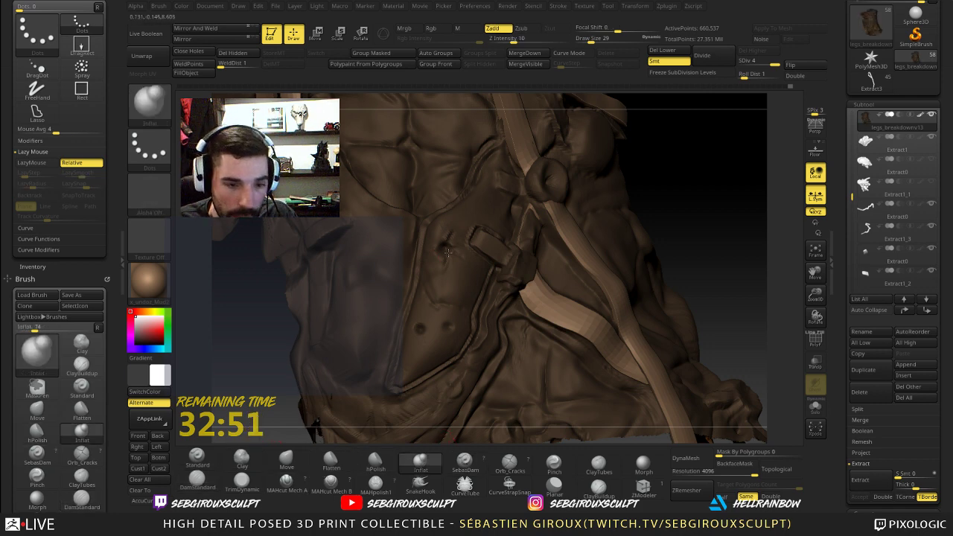
key("space")
right_click_drag(450, 250, 443, 249)
key("space")
left_click_drag(448, 251, 453, 247)
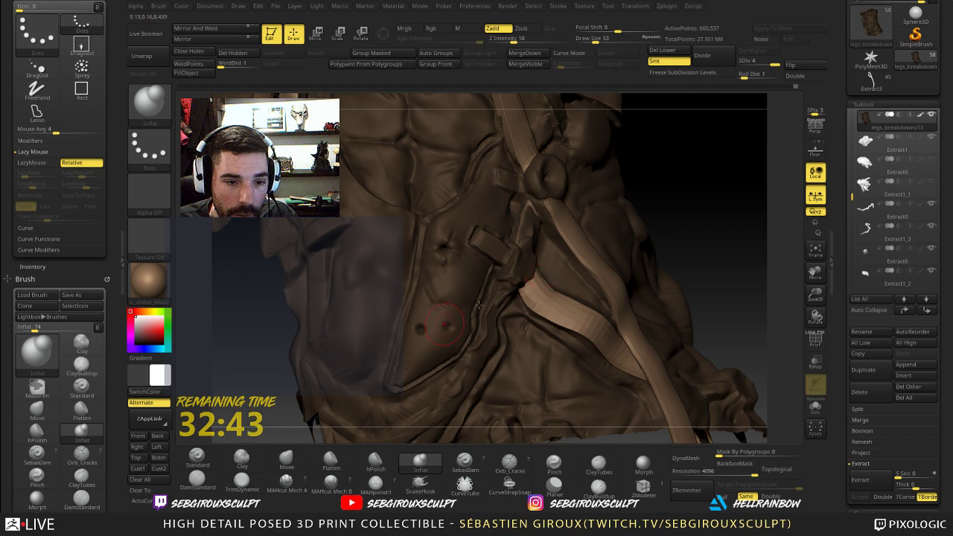
left_click(445, 324)
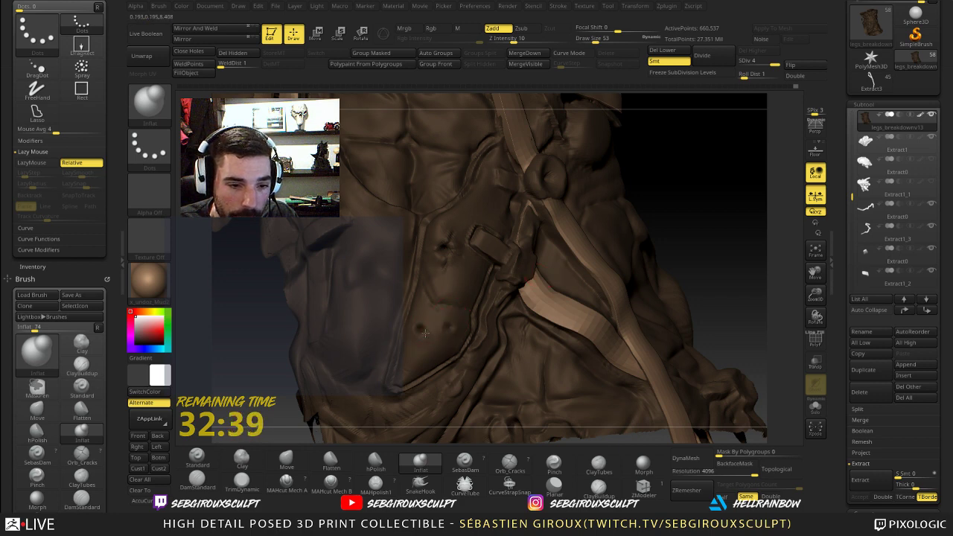
- Reshape the belly panel's surface around the upper dimple with the Move brush at draw size 75
mouse_move(660, 244)
left_mouse_down("alt")
mouse_move(656, 234)
mouse_move(617, 234)
mouse_move(638, 298)
mouse_move(632, 335)
left_mouse_up("alt")
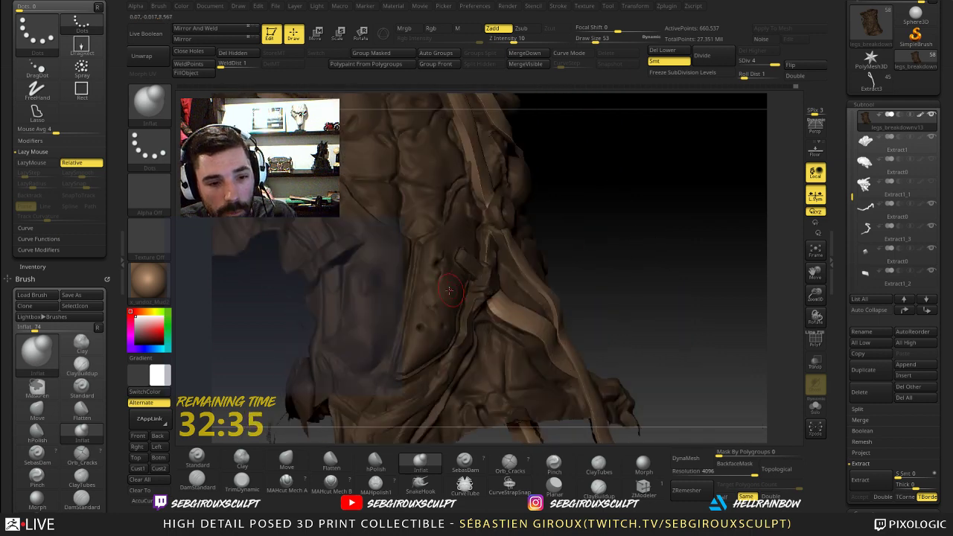
key("b")
key("m")
key("v")
left_click_drag(436, 270, 440, 268)
left_click_drag(604, 241, 525, 244)
key("space")
mouse_move(437, 266)
left_mouse_down()
mouse_move(733, 297)
mouse_move(674, 289)
left_mouse_up()
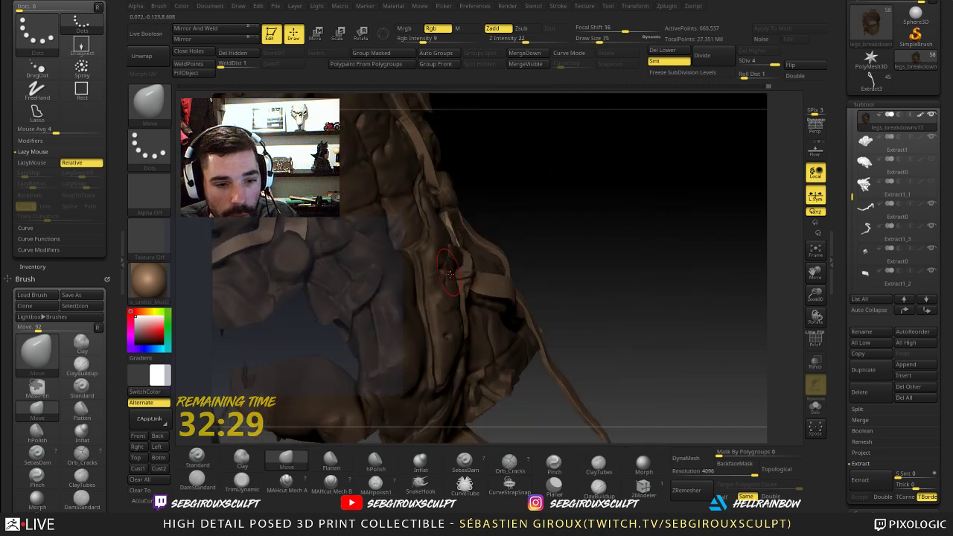
- Smooth the belly panel around the lower dimples with the Smooth brush
mouse_move(633, 246)
left_mouse_down()
mouse_move(570, 234)
mouse_move(581, 236)
left_mouse_up()
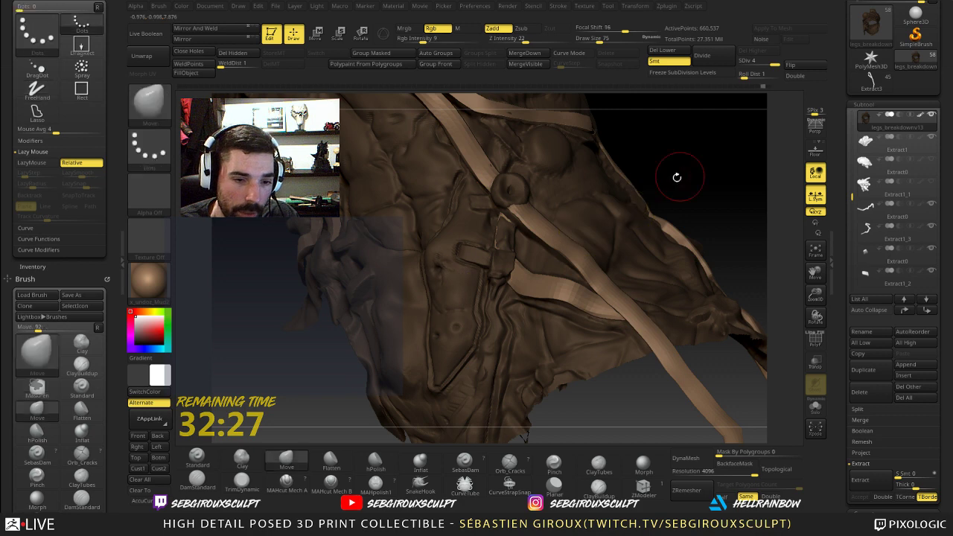
left_click_drag(677, 177, 655, 193)
left_click_drag(617, 278, 688, 276)
mouse_move(544, 390)
left_mouse_down()
mouse_move(542, 402)
mouse_move(602, 302)
left_mouse_up()
key("ctrl")
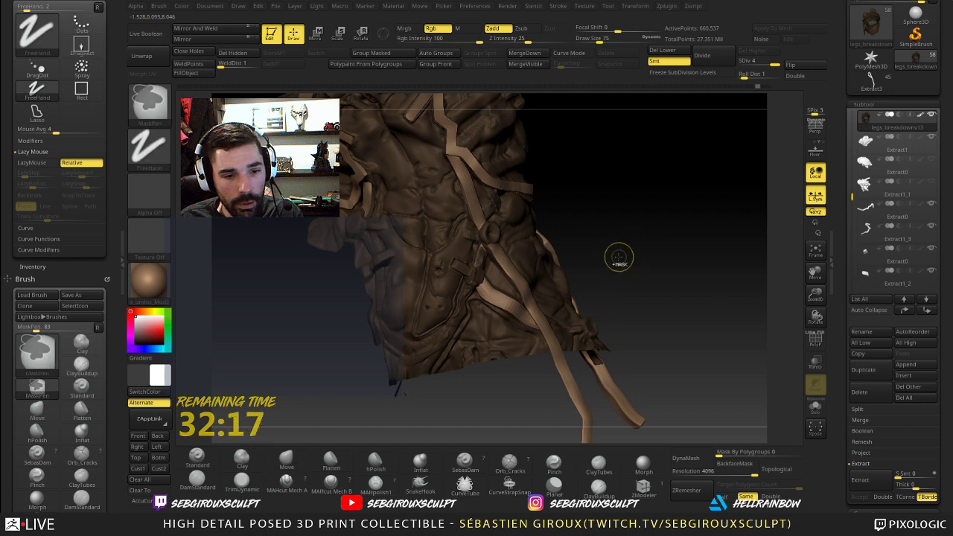
key("shift")
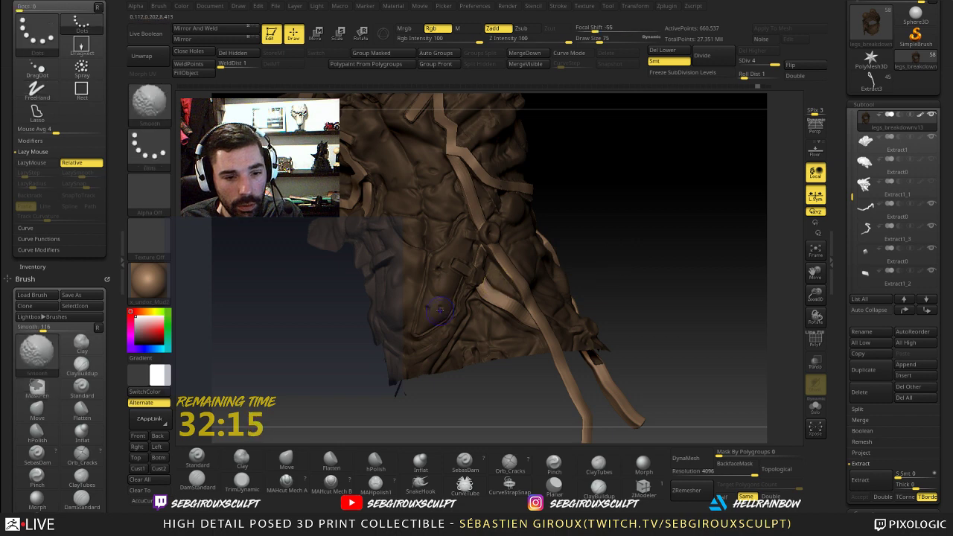
- Smooth the surface of the pointed cloth panel below the lower strap tab with the Smooth brush
left_click(442, 307, "shift")
left_click(442, 343)
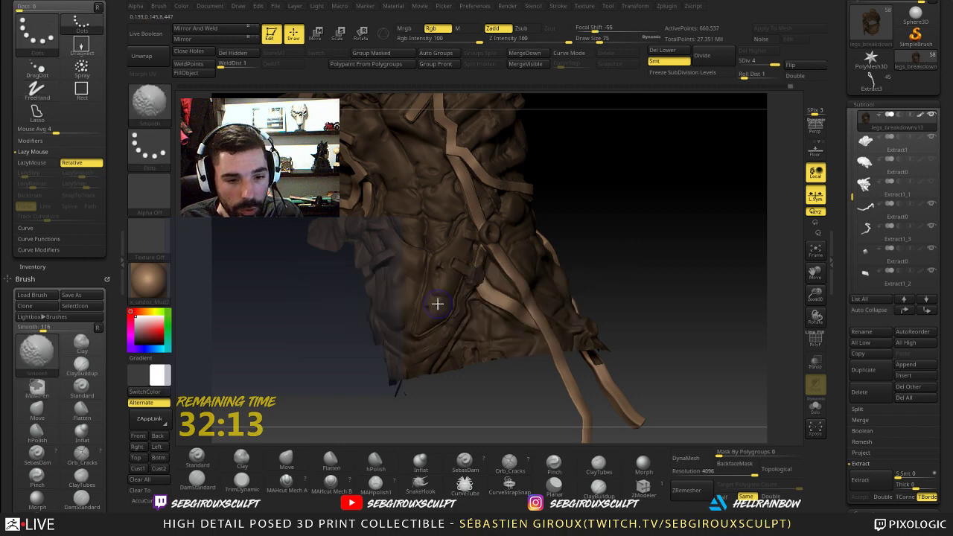
mouse_move(593, 264)
left_mouse_down()
mouse_move(613, 261)
mouse_move(615, 312)
left_mouse_up()
key("shift")
left_click_drag(438, 259, 447, 256, "shift")
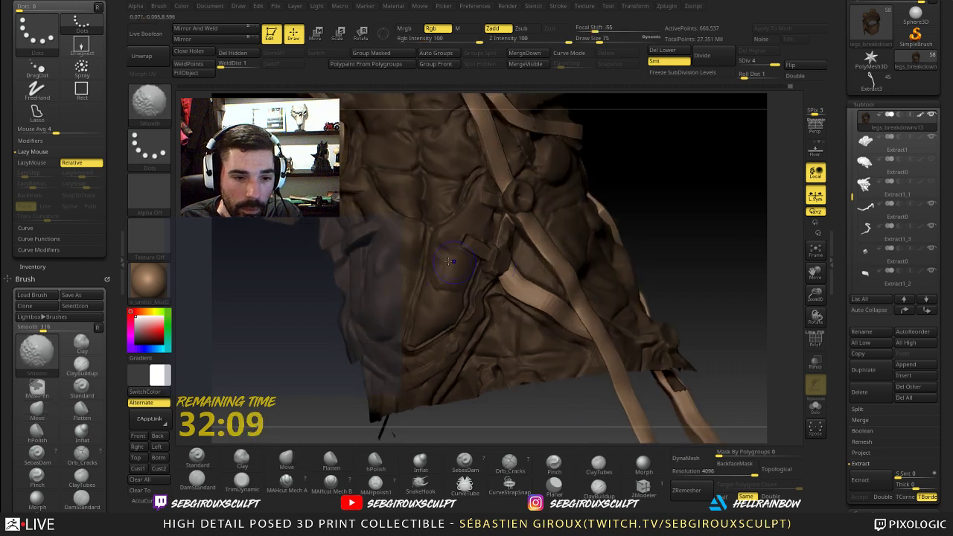
mouse_move(678, 229)
left_mouse_down("alt")
mouse_move(676, 219)
mouse_move(674, 271)
left_mouse_up("alt")
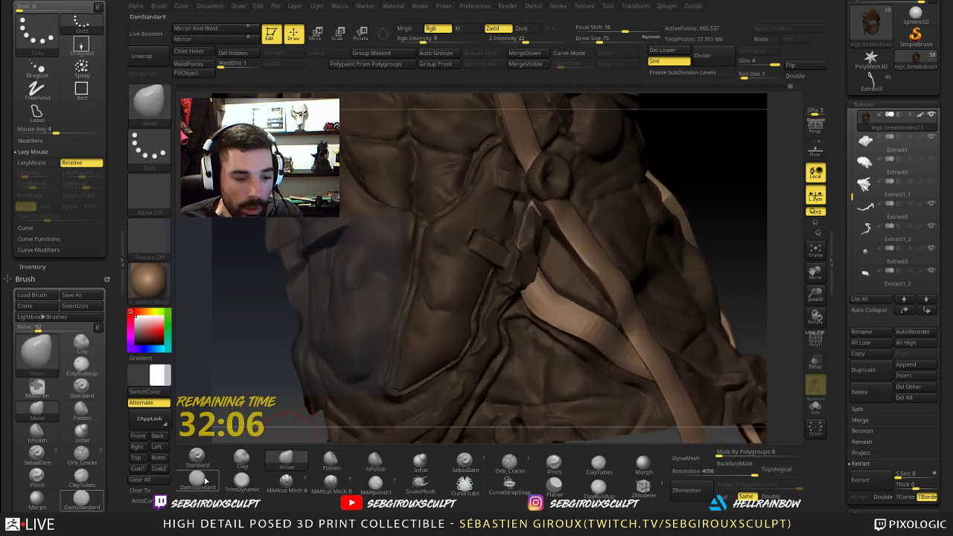
- Carve a crease around the end of the lower strap tab with the DamStandard brush at draw size 31
key("b")
key("d")
key("s")
key("space")
mouse_move(479, 242)
left_mouse_down()
mouse_move(464, 243)
mouse_move(471, 252)
left_mouse_up()
key("space")
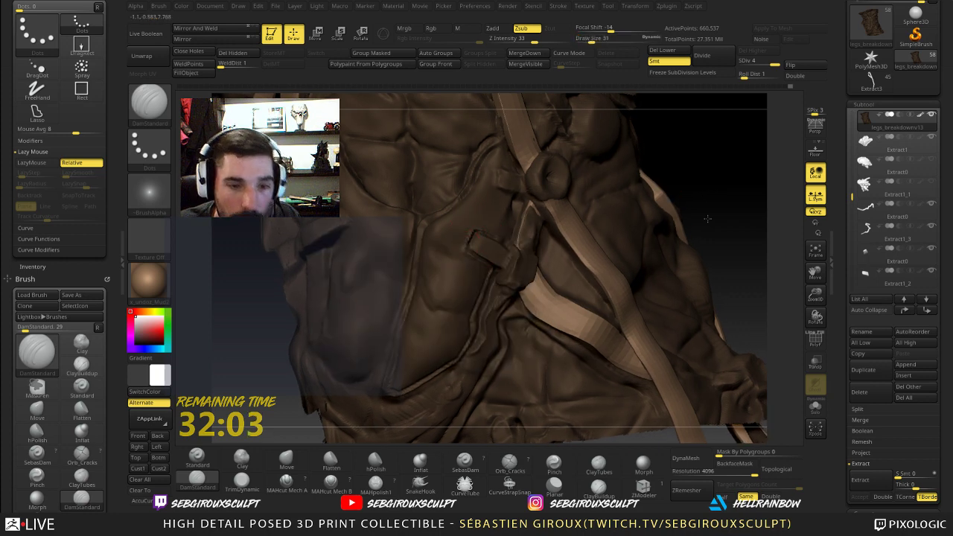
- Build up the cloth between the ring and the lower buckle with the Clay brush, and smooth the panel below
mouse_move(705, 217)
left_mouse_down()
mouse_move(698, 257)
mouse_move(683, 270)
left_mouse_up()
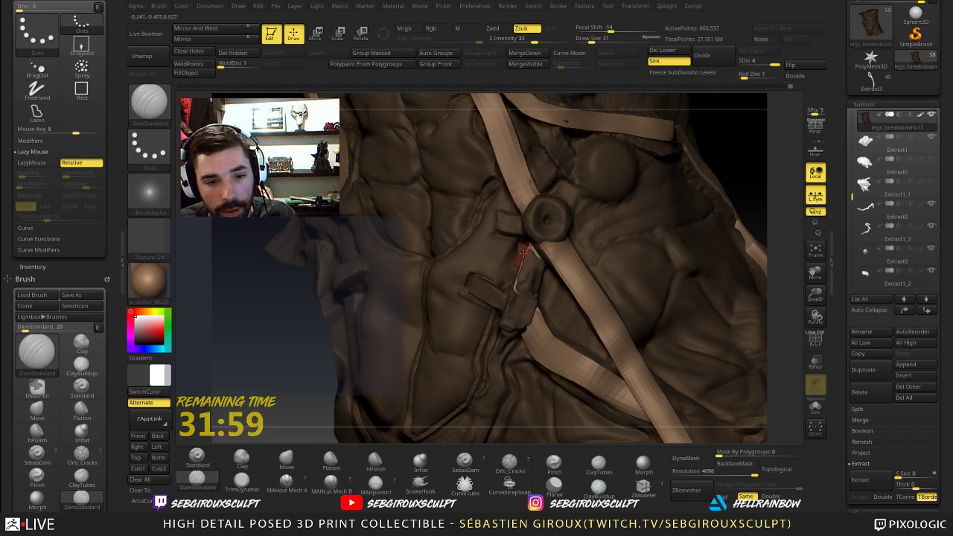
key("2")
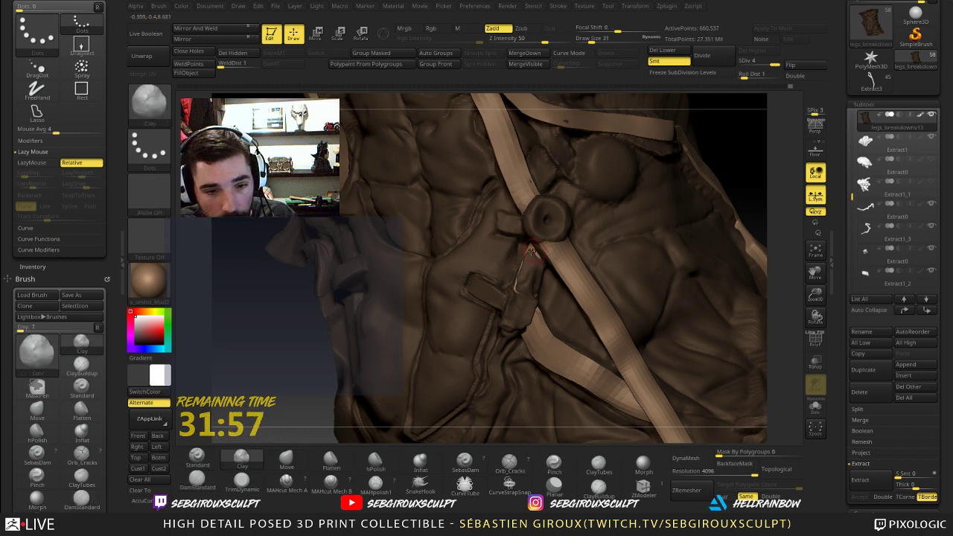
right_click_drag(509, 256, 521, 247)
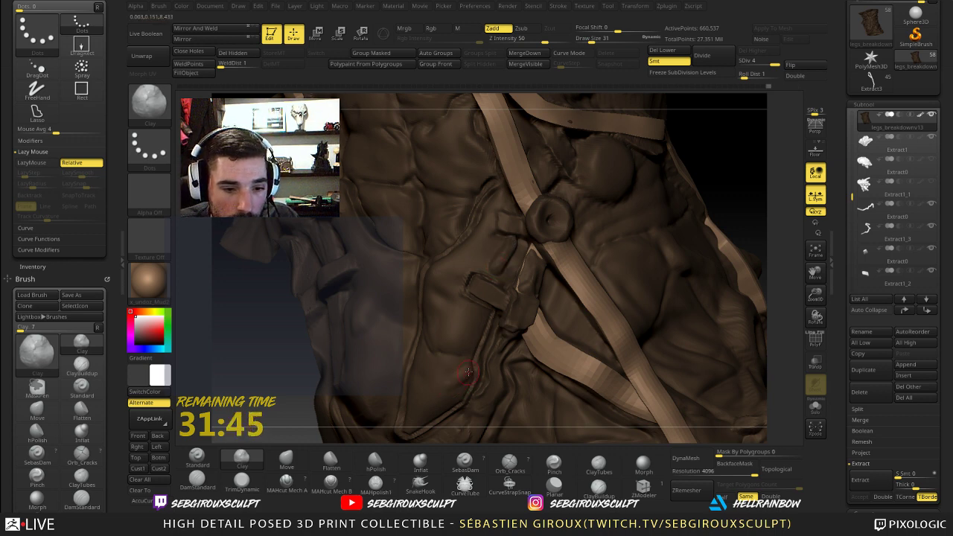
key("shift")
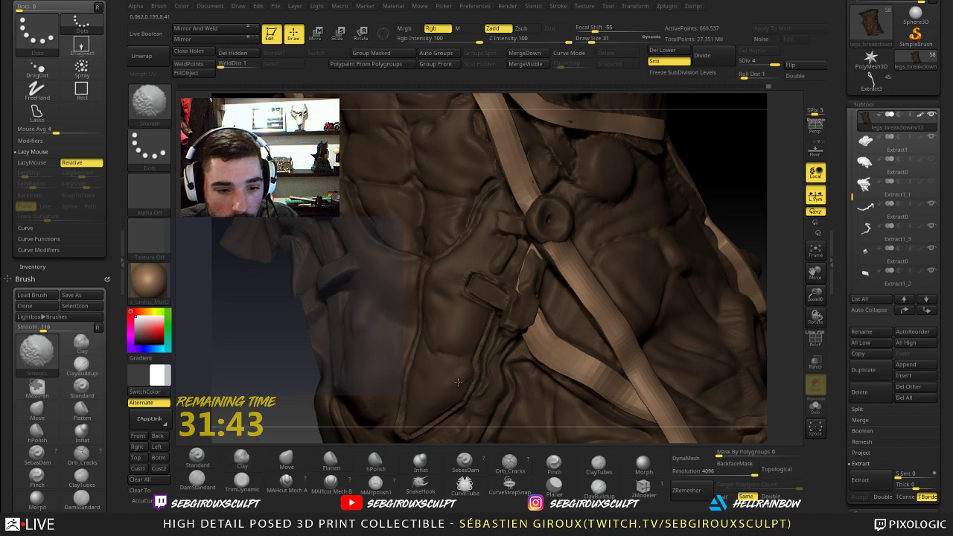
- Carve an outline around the upper strap tab beside the ring with DamStandard and smooth the cloth next to it
mouse_move(737, 227)
left_mouse_down()
mouse_move(728, 200)
mouse_move(683, 243)
mouse_move(672, 276)
mouse_move(684, 293)
mouse_move(672, 292)
mouse_move(675, 336)
mouse_move(659, 322)
mouse_move(658, 344)
left_mouse_up()
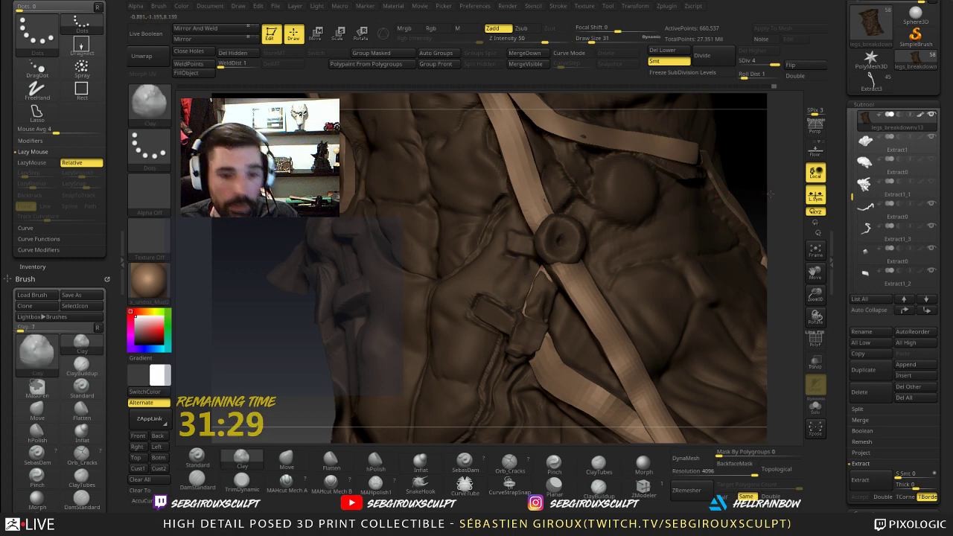
mouse_move(744, 181)
left_mouse_down()
mouse_move(705, 203)
mouse_move(730, 276)
mouse_move(725, 357)
left_mouse_up()
left_click(194, 485)
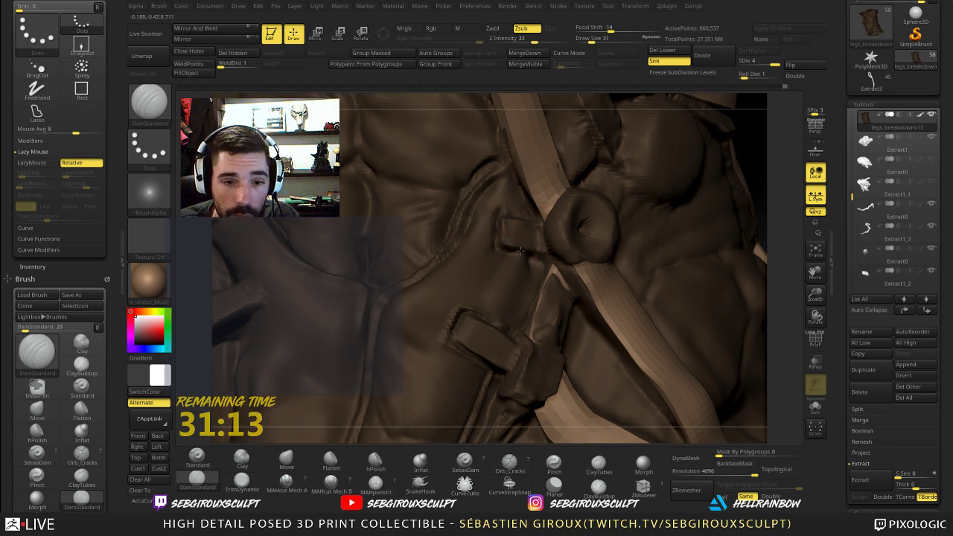
mouse_move(786, 262)
left_mouse_down()
mouse_move(750, 233)
mouse_move(754, 262)
mouse_move(767, 261)
left_mouse_up()
left_click_drag(484, 232, 493, 257, "shift")
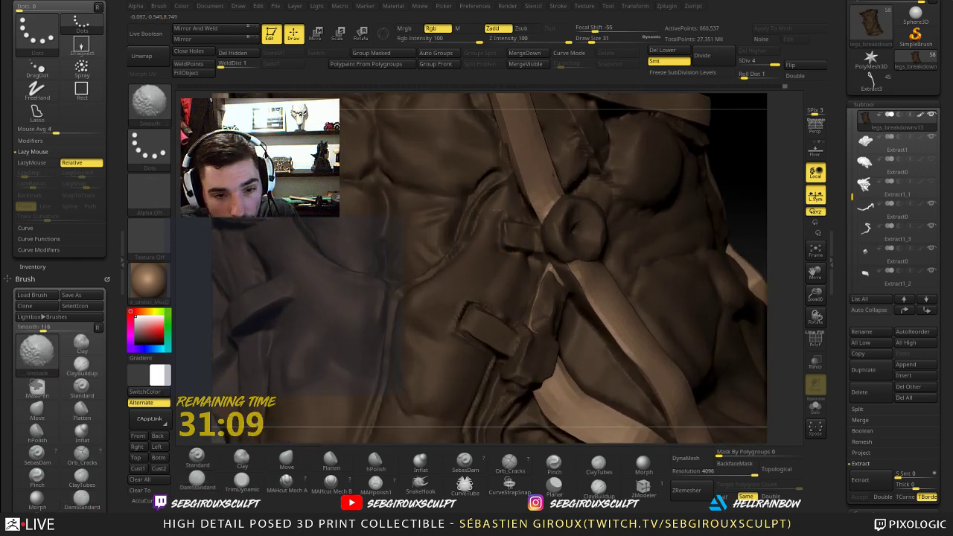
left_click_drag(783, 208, 747, 214)
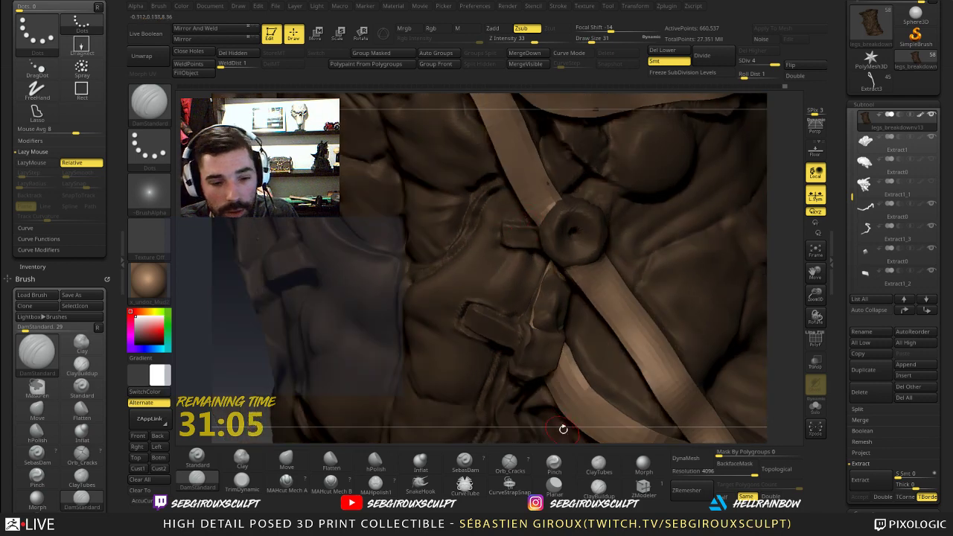
mouse_move(563, 429)
right_mouse_down()
mouse_move(585, 425)
mouse_move(585, 405)
mouse_move(451, 304)
right_mouse_up()
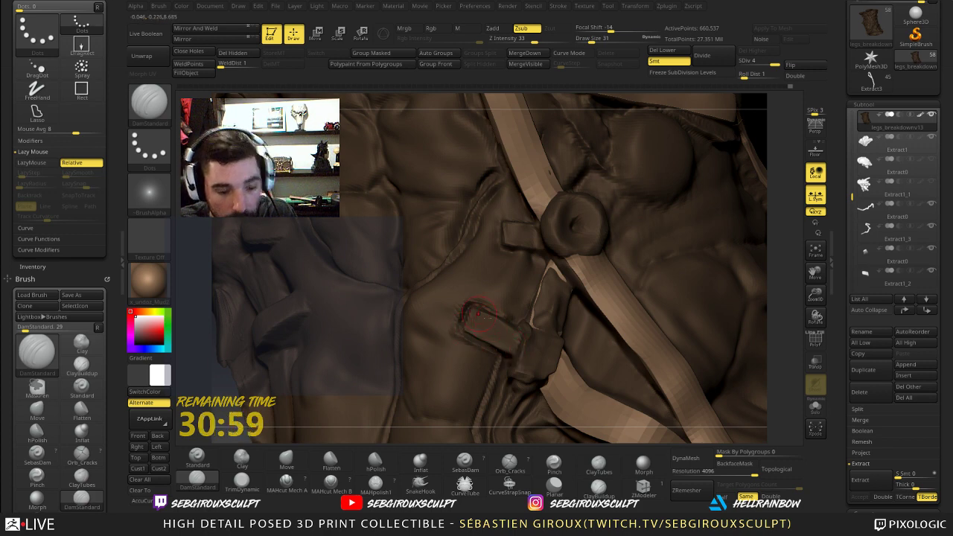
- Adjust the lower edge of the upper strap tab with the Move brush
key("b")
key("m")
key("v")
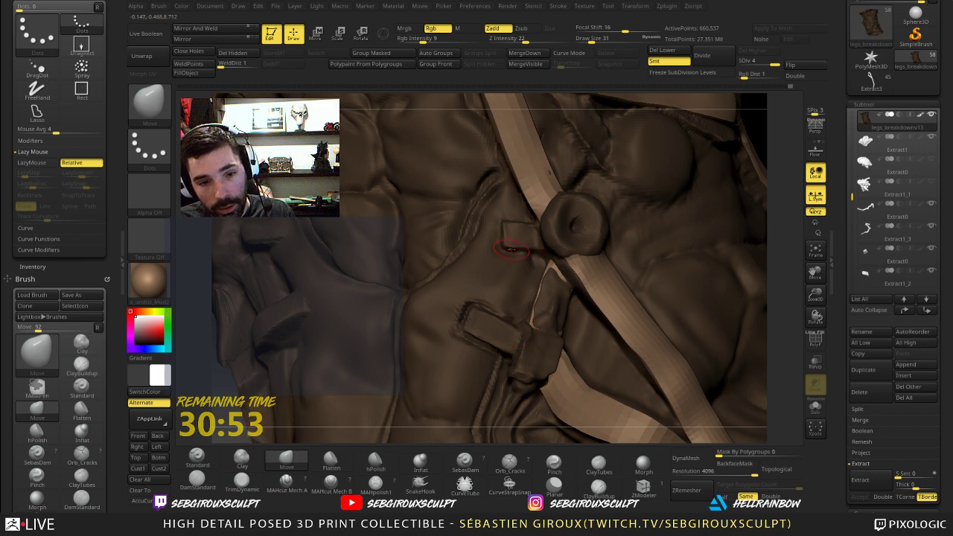
- Sharpen the creases around the upper strap tab beside the ring with DamStandard at draw size 21
mouse_move(783, 293)
left_mouse_down("alt")
mouse_move(731, 243)
mouse_move(710, 252)
mouse_move(726, 306)
left_mouse_up("alt")
left_click(198, 480)
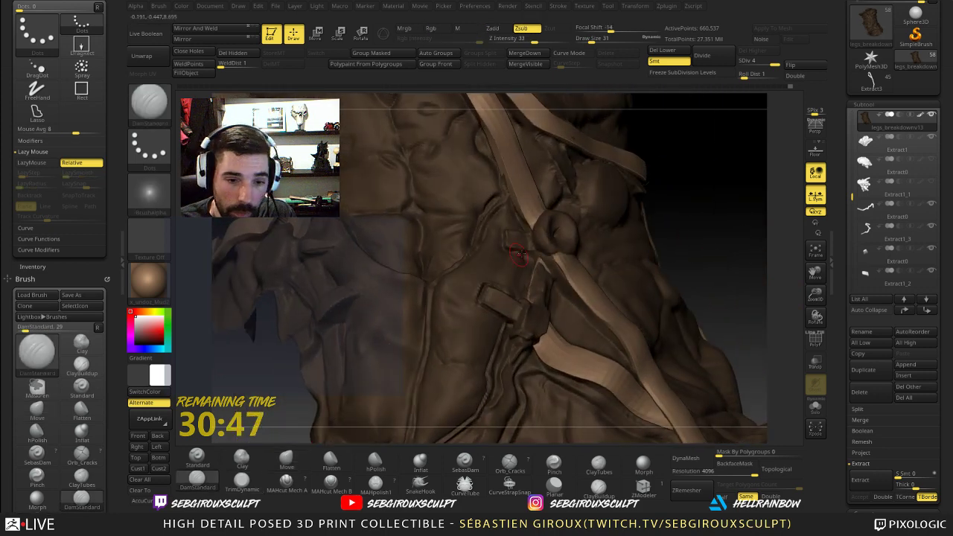
key("space")
left_click_drag(520, 254, 512, 254)
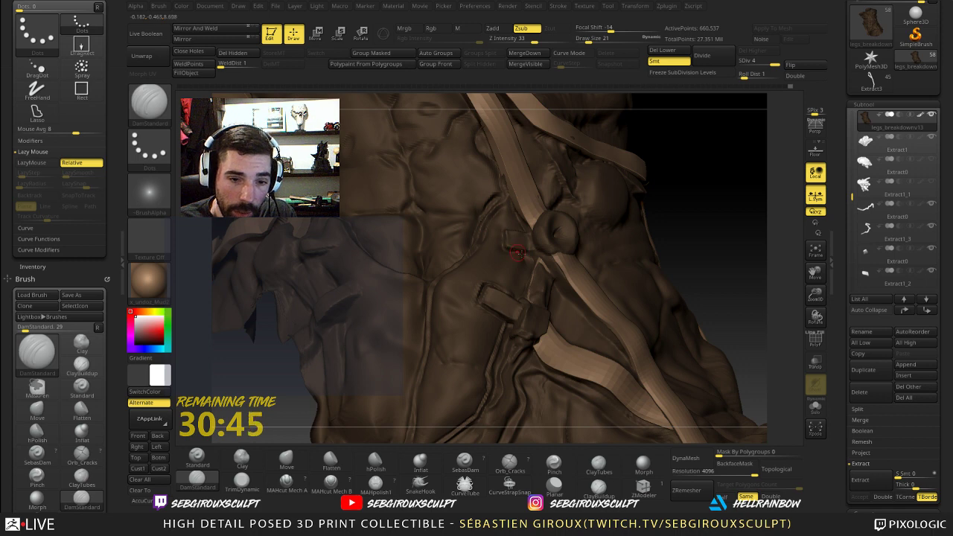
left_click_drag(733, 218, 651, 229)
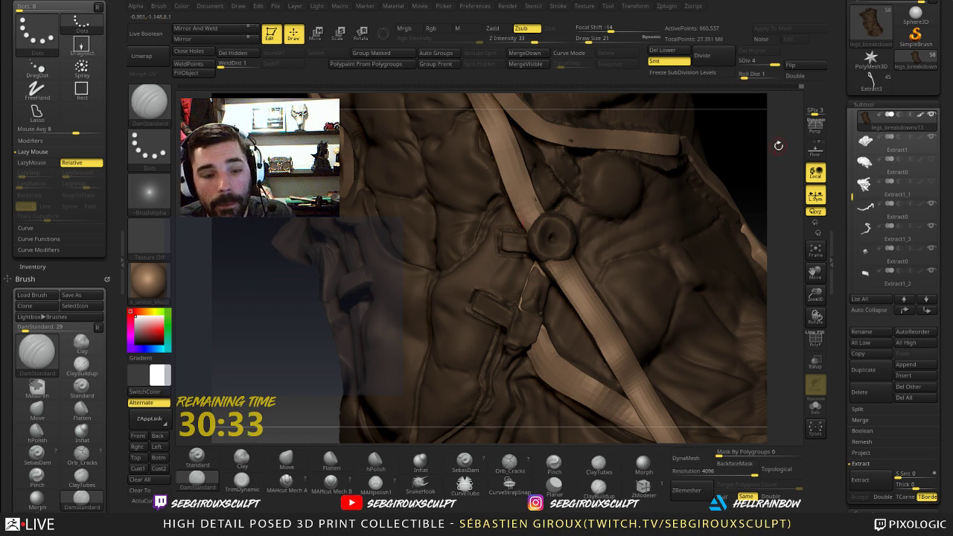
left_click_drag(778, 145, 620, 174)
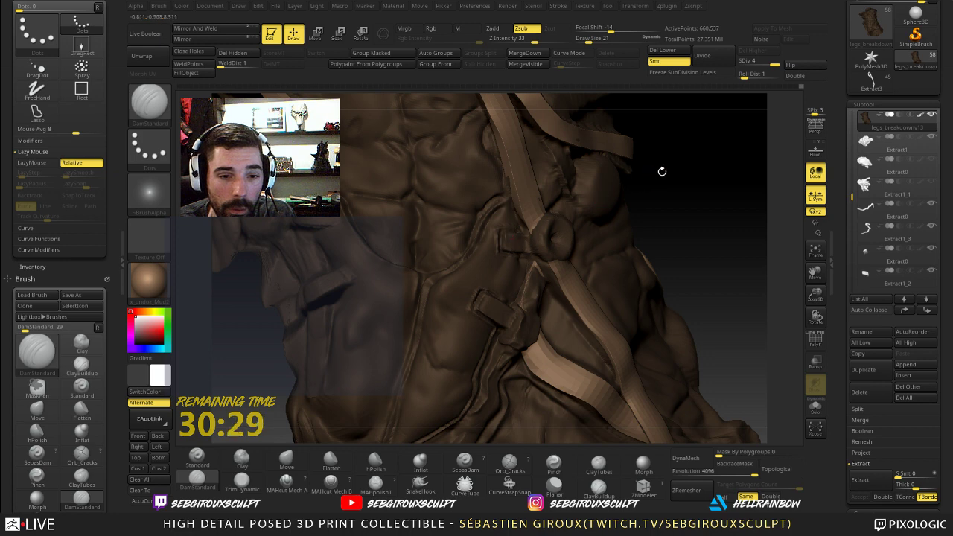
left_click_drag(661, 170, 518, 223)
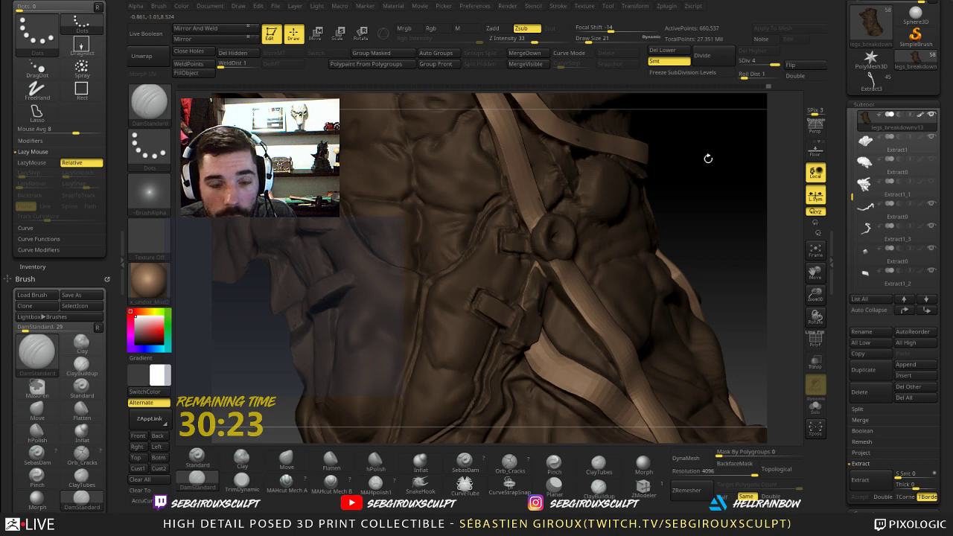
- Carve a groove in the cloth along the diagonal strap's edge, from the upper tab upward, with DamStandard
left_click_drag(708, 157, 721, 268, "alt")
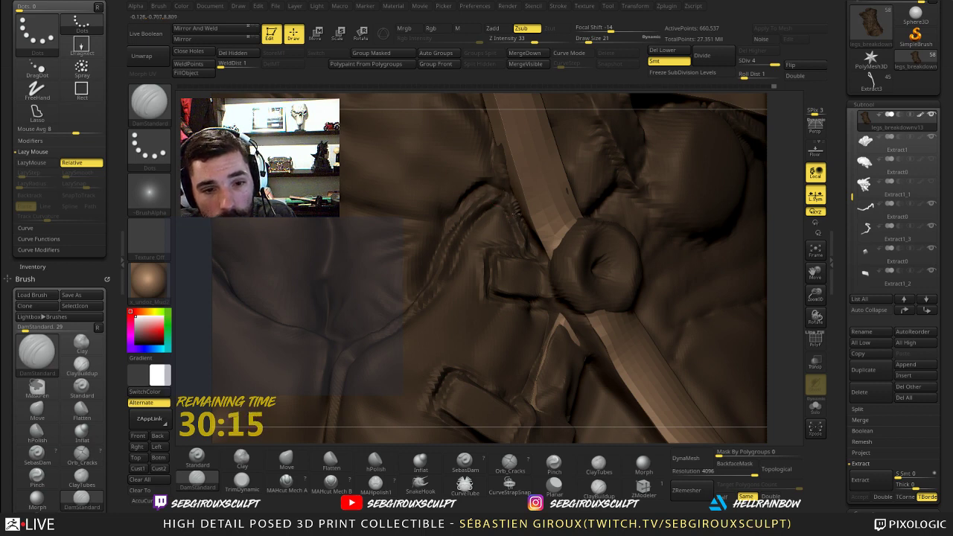
left_click_drag(779, 242, 744, 271, "alt")
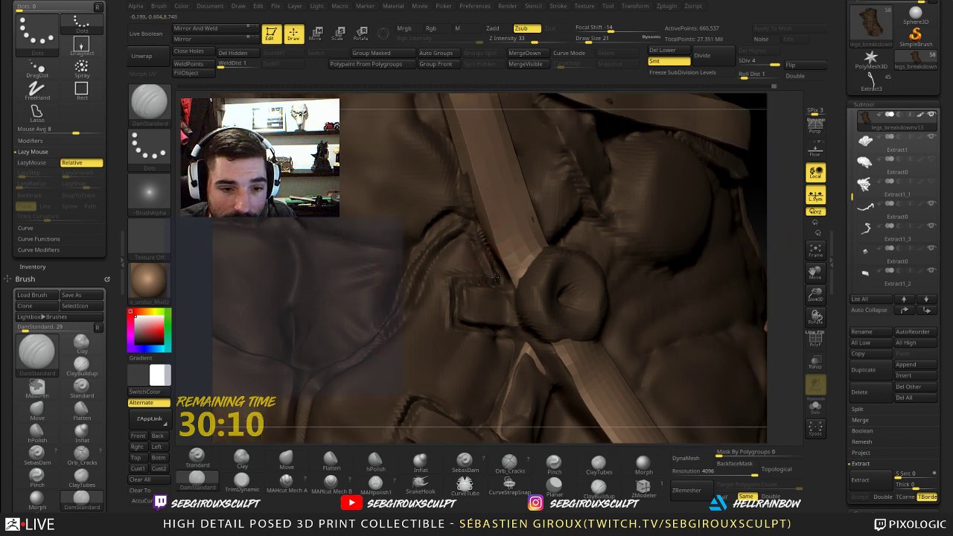
left_click_drag(494, 278, 484, 261)
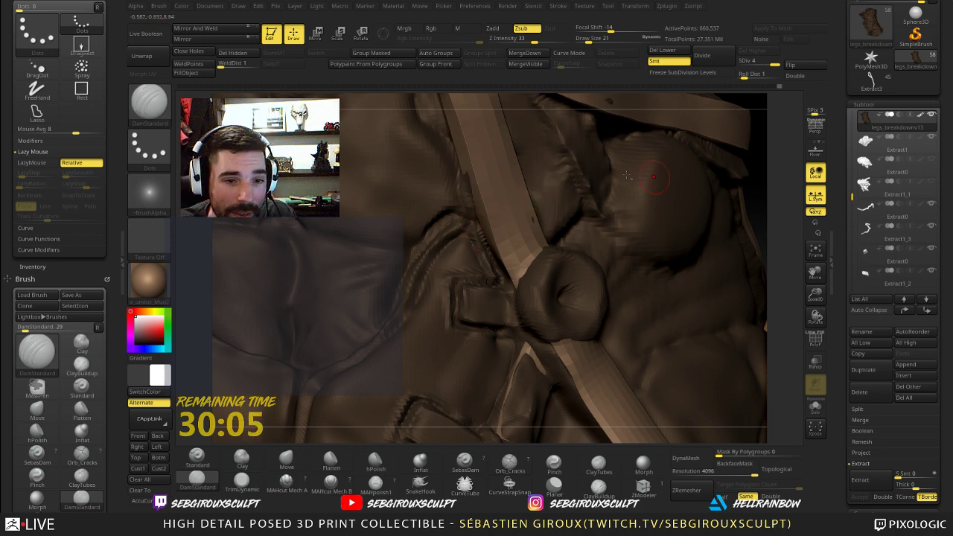
left_click_drag(782, 206, 474, 207)
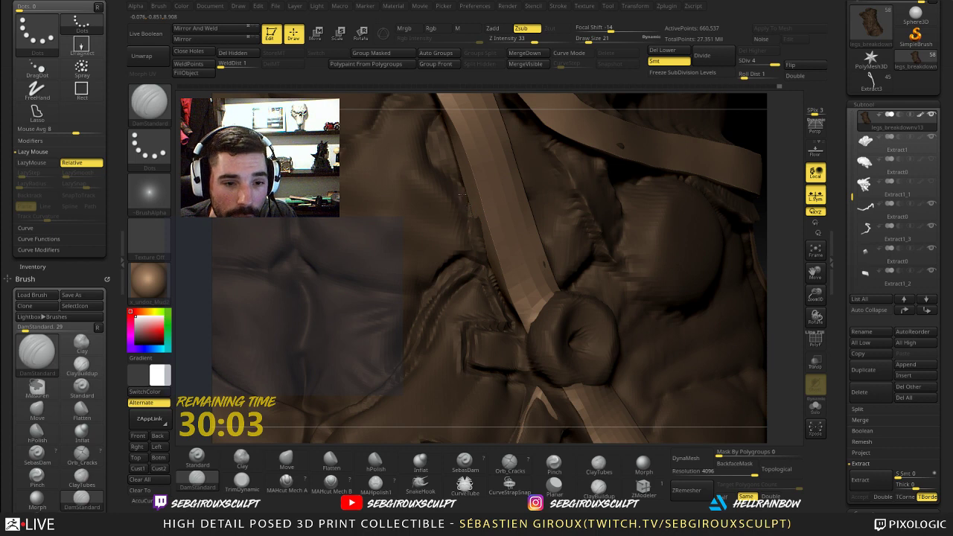
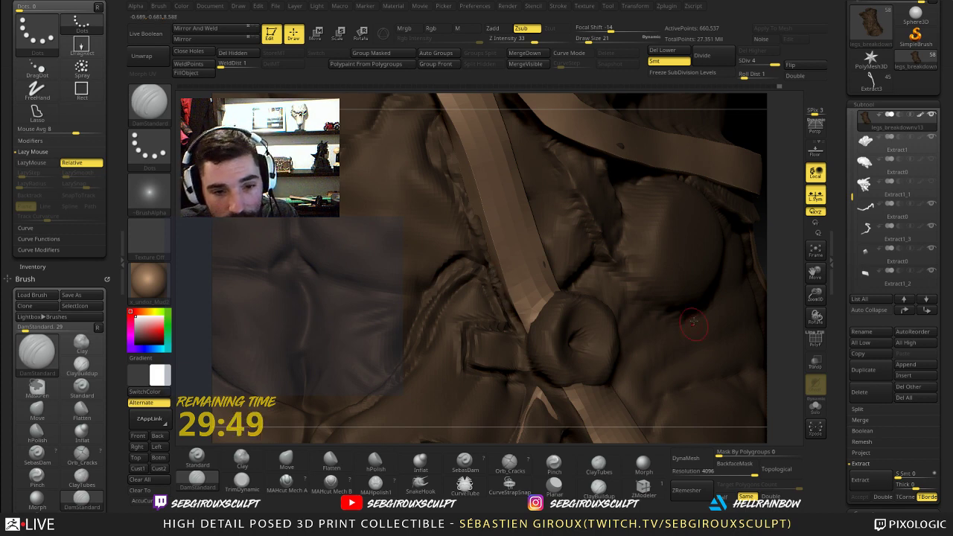
- Soften the groove along the diagonal strap above the ring with the Smooth brush and refine its upper stretch
left_click_drag(779, 357, 692, 339, "alt")
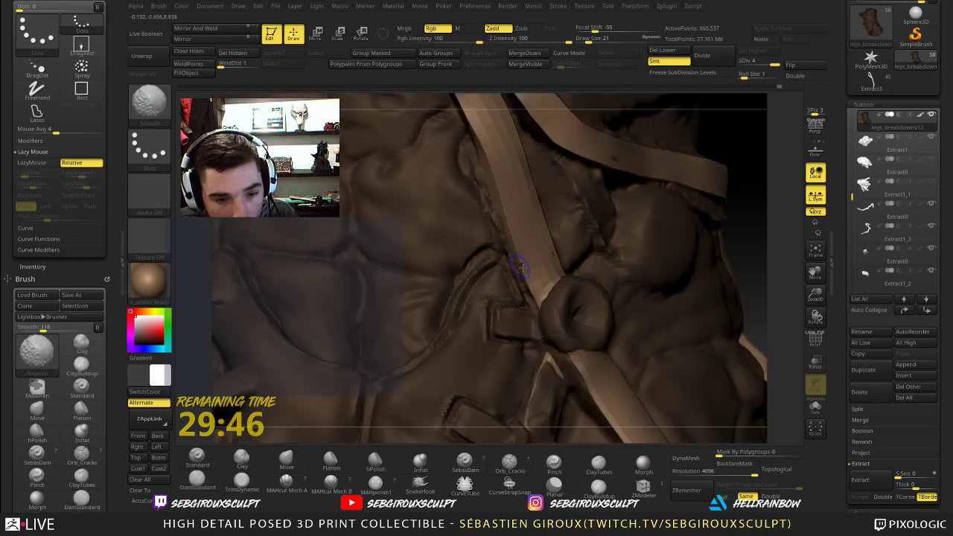
left_click_drag(517, 271, 527, 297, "shift")
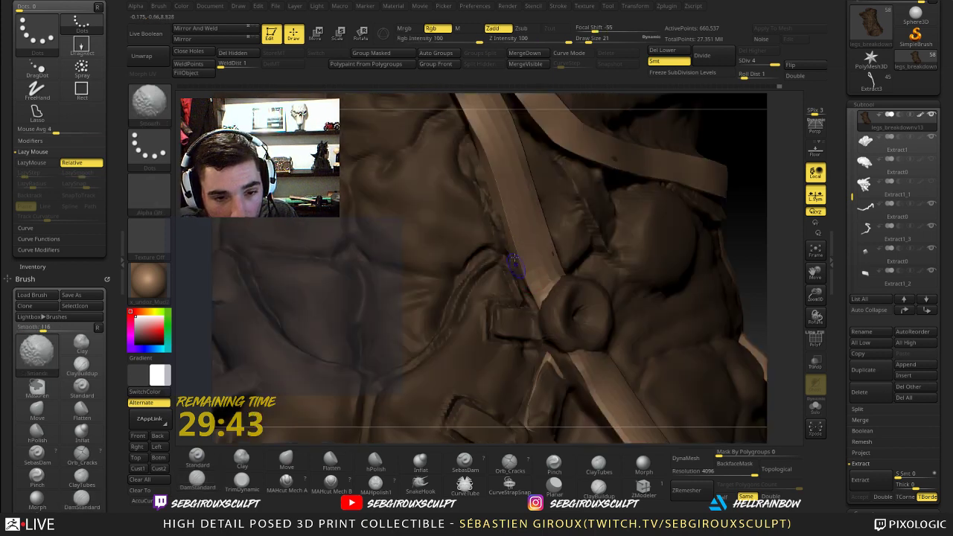
left_click_drag(474, 146, 494, 227)
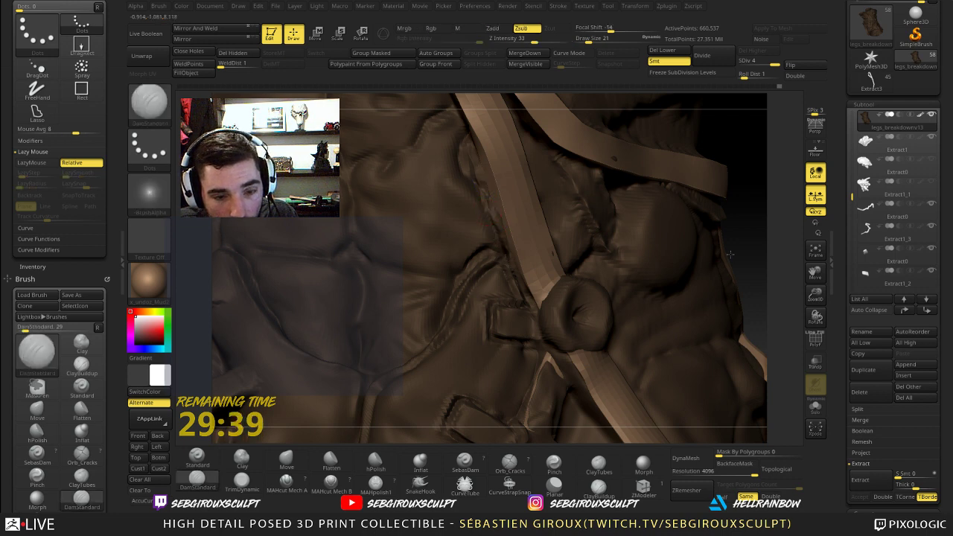
- Push the cloth below the strap surface between the ring and the lower buckle with the Clay brush at draw size 40
left_click_drag(753, 293, 770, 231, "alt")
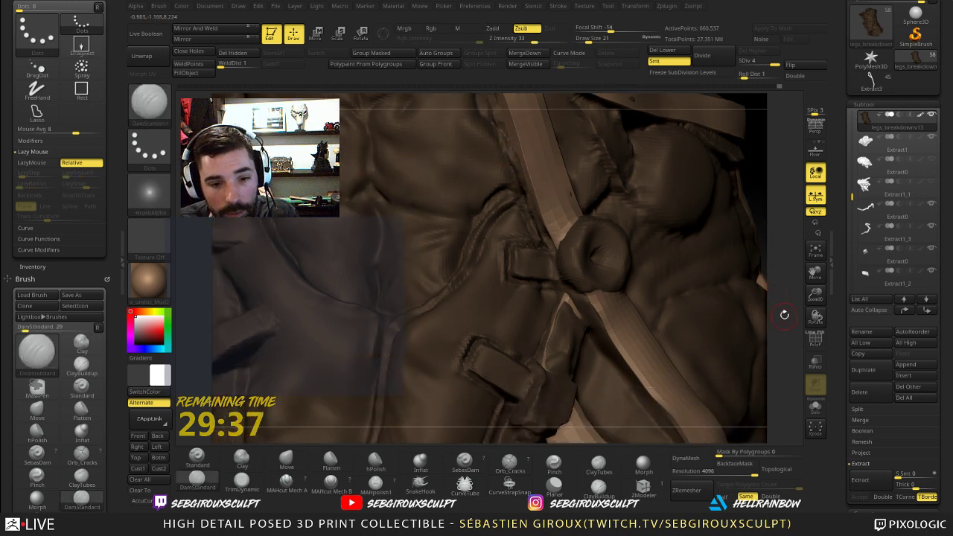
left_click_drag(774, 295, 772, 253, "alt")
left_click_drag(776, 315, 744, 308)
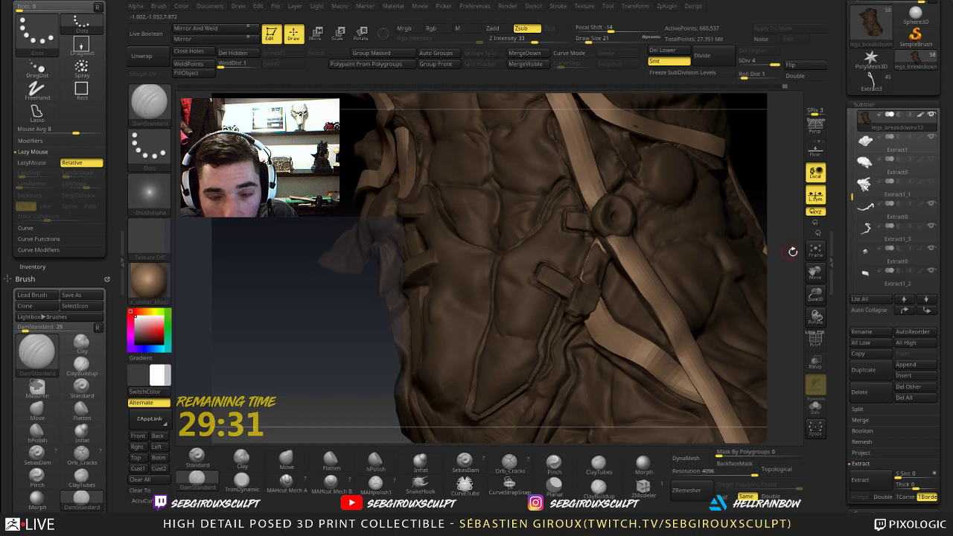
left_click_drag(792, 251, 786, 299, "alt")
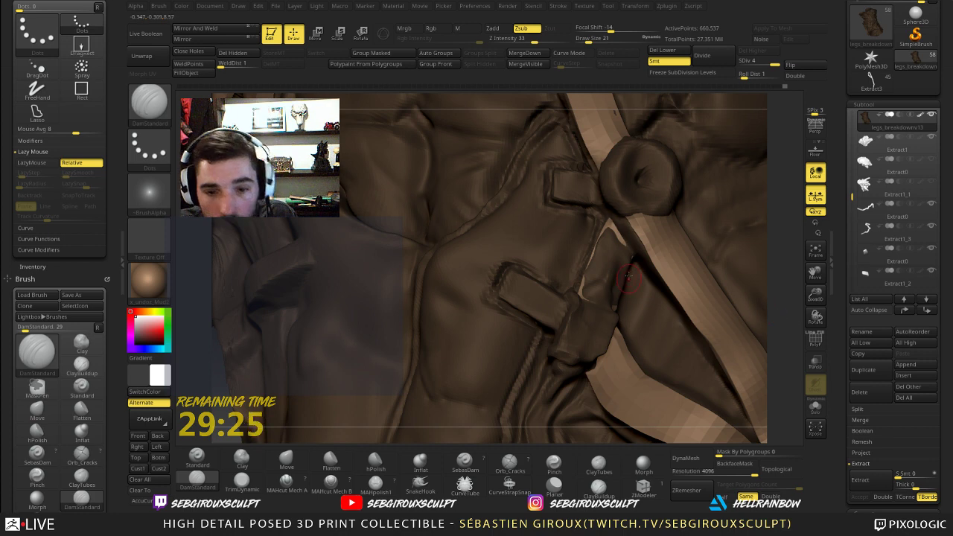
key("b")
key("c")
key("l")
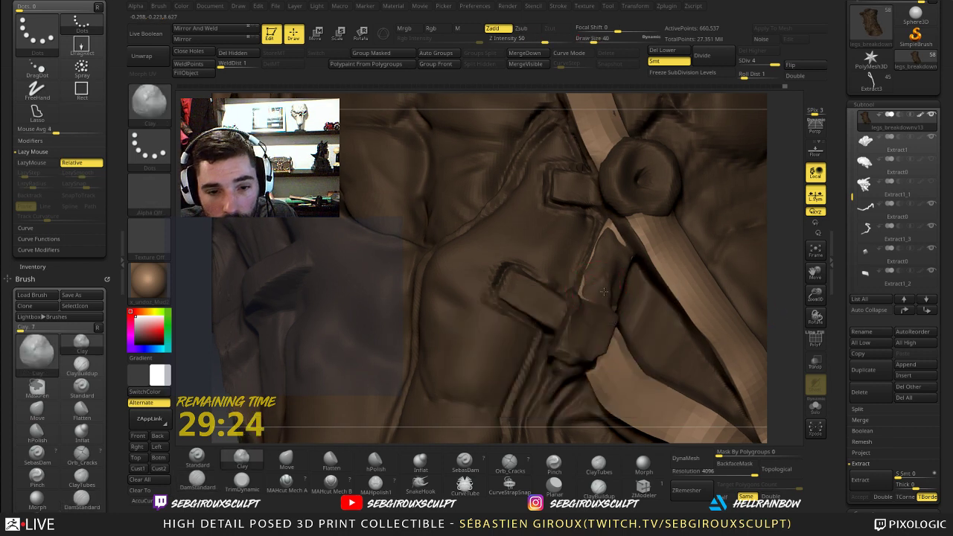
mouse_move(606, 293)
left_mouse_down()
mouse_move(607, 240)
mouse_move(615, 278)
left_mouse_up()
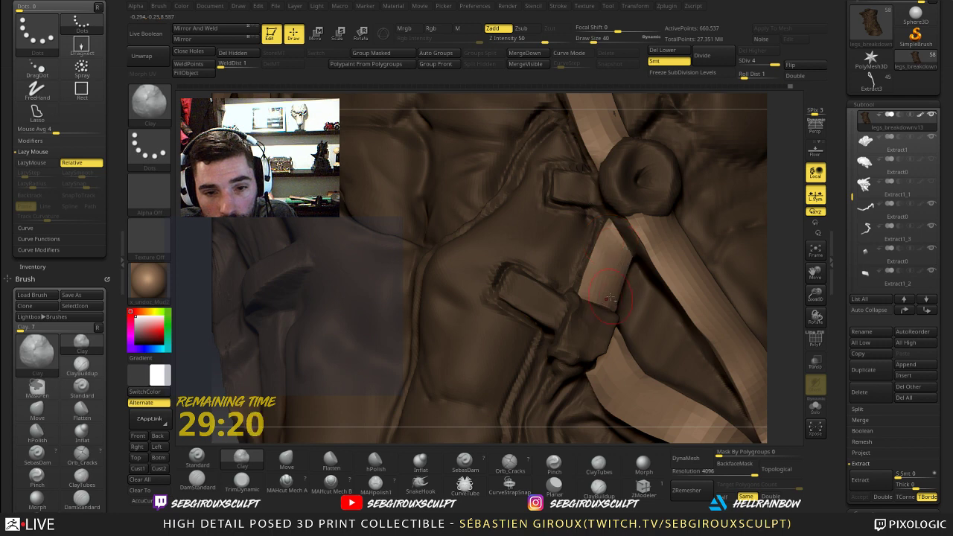
- Make the strap subtool Extract4_1 active in place of the legs_breakdownv13 mesh
left_click(624, 236, "alt")
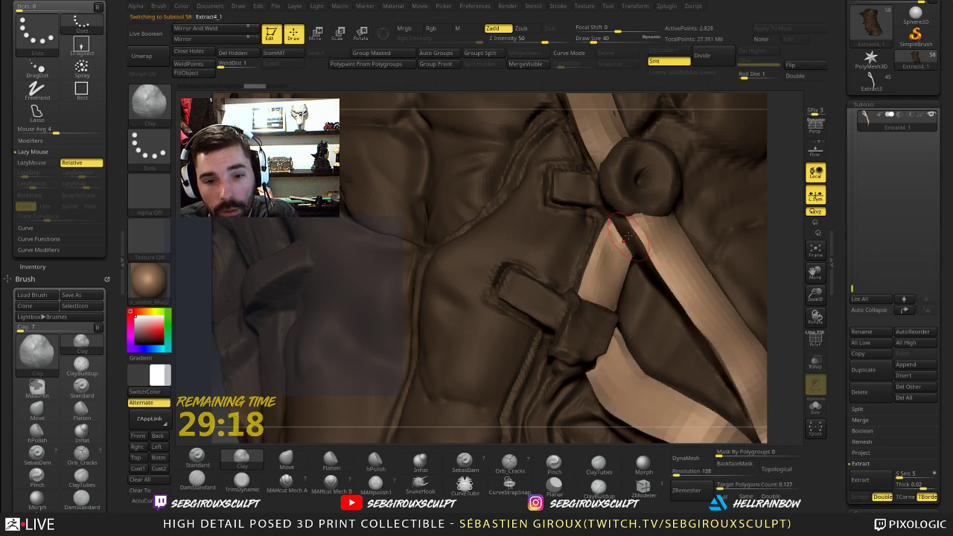
left_click(624, 250, "alt")
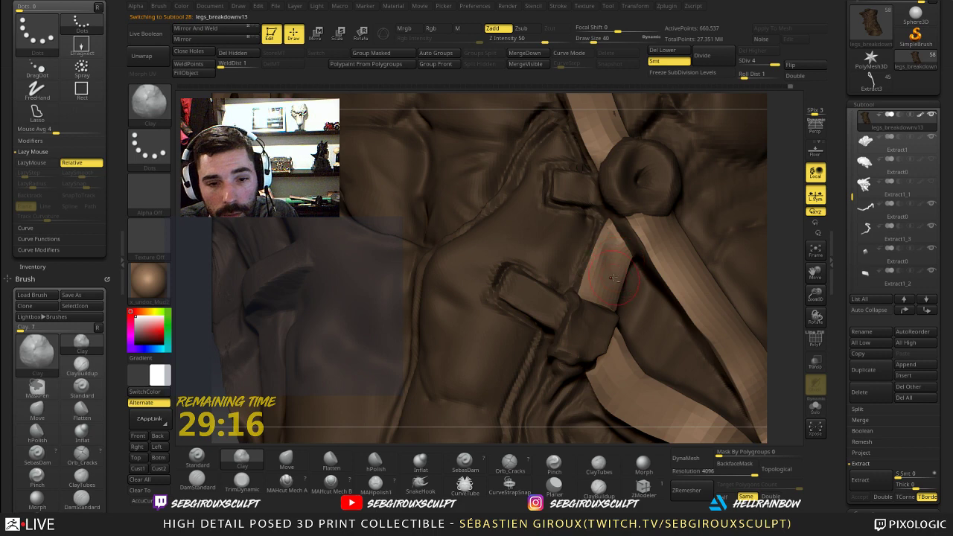
left_click(613, 278, "alt")
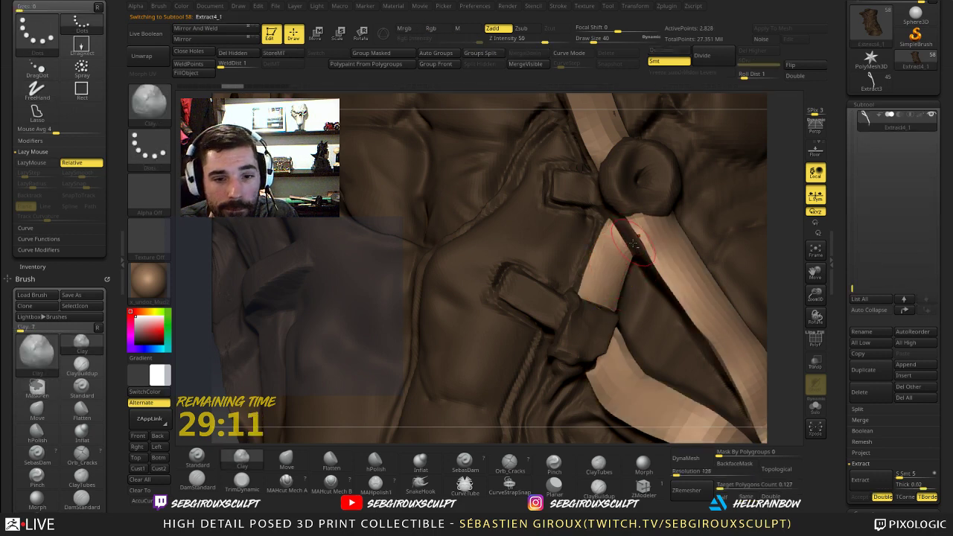
- Make the legs_breakdownv13 mesh active again and adjust the cloth of the front panel with the Move brush
left_click(703, 258, "alt")
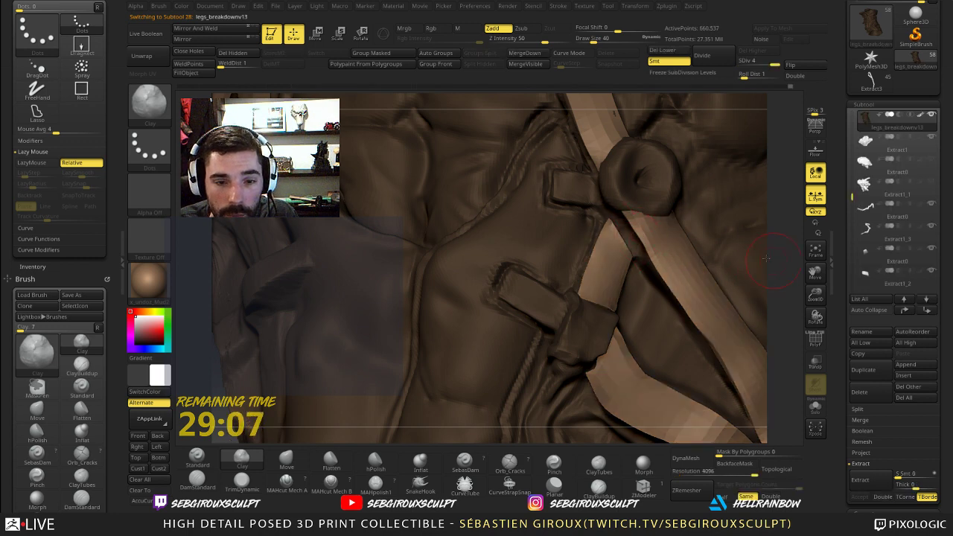
mouse_move(794, 244)
left_mouse_down()
mouse_move(805, 220)
mouse_move(795, 235)
left_mouse_up()
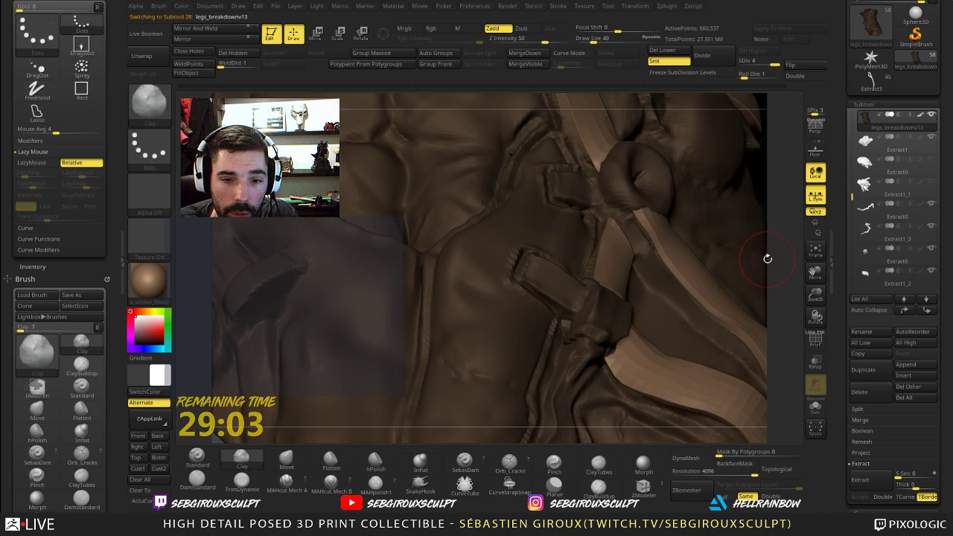
key("ctrl")
key("ctrl")
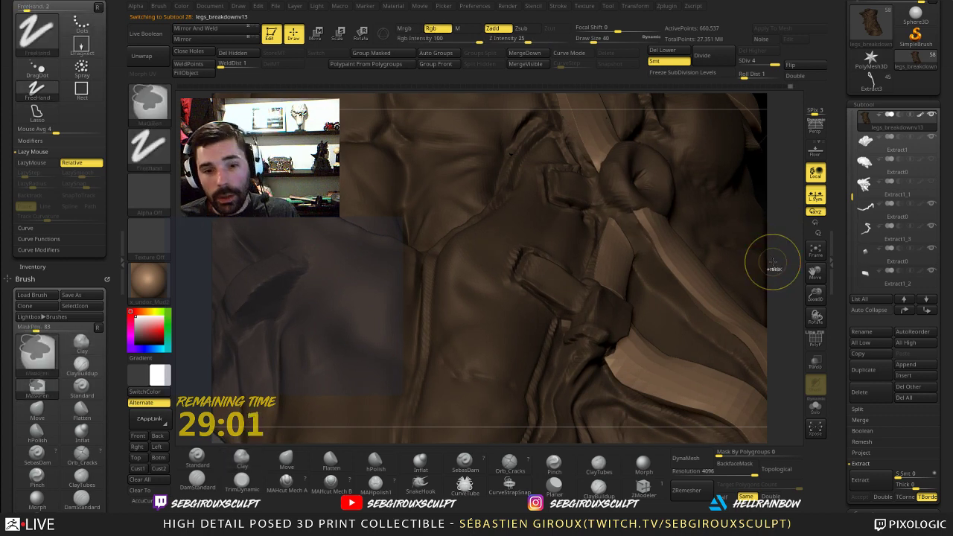
left_click_drag(781, 286, 564, 295)
mouse_move(432, 322)
left_mouse_down("alt")
mouse_move(421, 362)
mouse_move(399, 317)
mouse_move(528, 393)
mouse_move(564, 244)
mouse_move(434, 350)
left_mouse_up("alt")
key("b")
key("m")
key("v")
left_click_drag(360, 390, 451, 384)
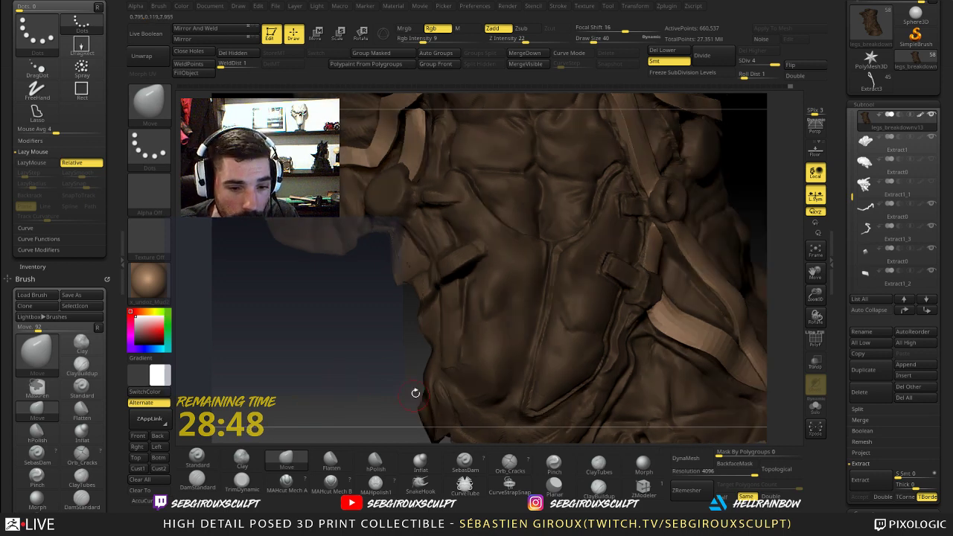
- Refine the lower end of the front panel beside its central seam with the DamStandard, Clay and Smooth brushes
key("b")
key("d")
key("s")
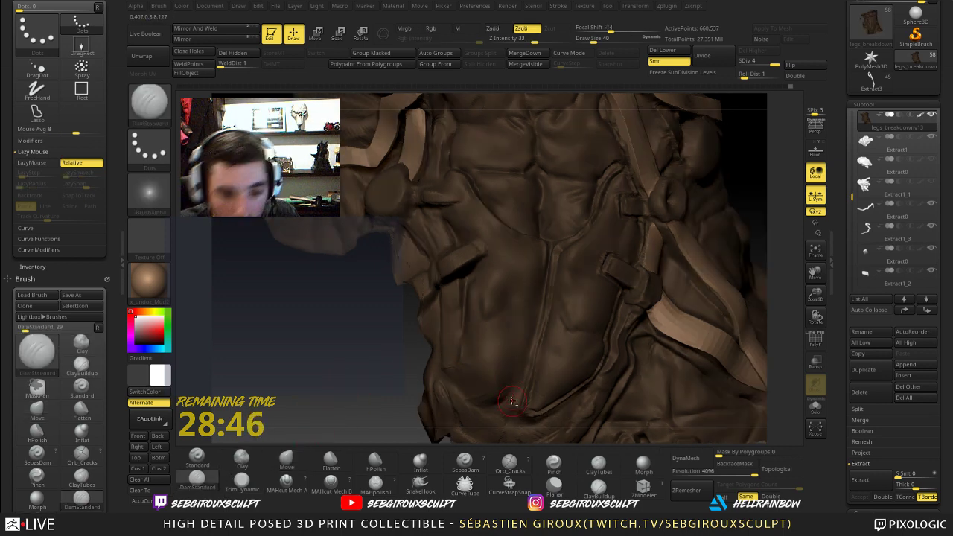
key("b")
key("c")
key("l")
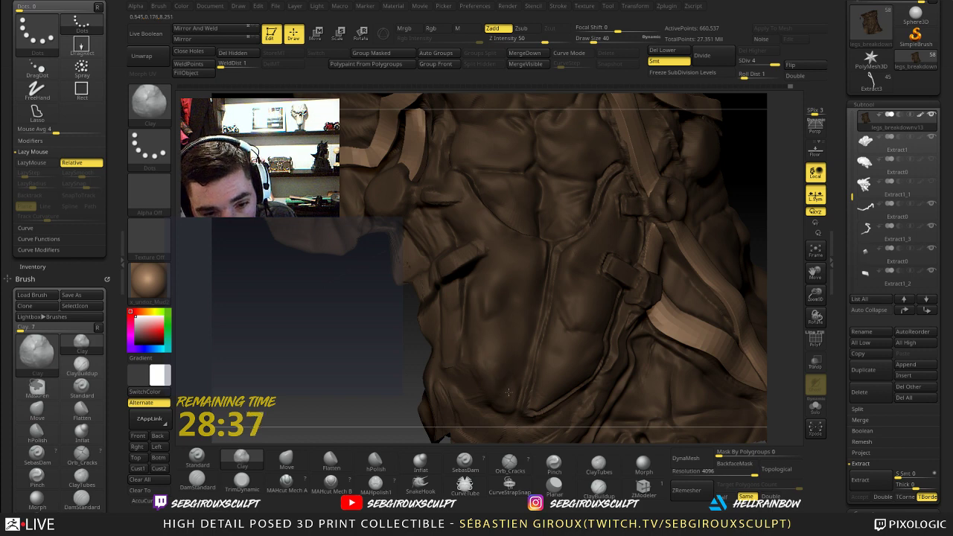
key("shift")
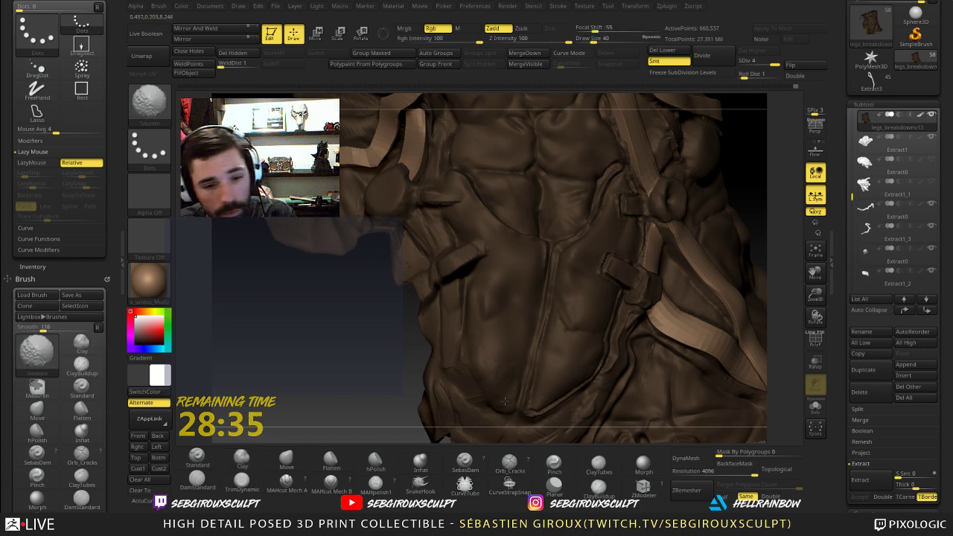
left_click(197, 480)
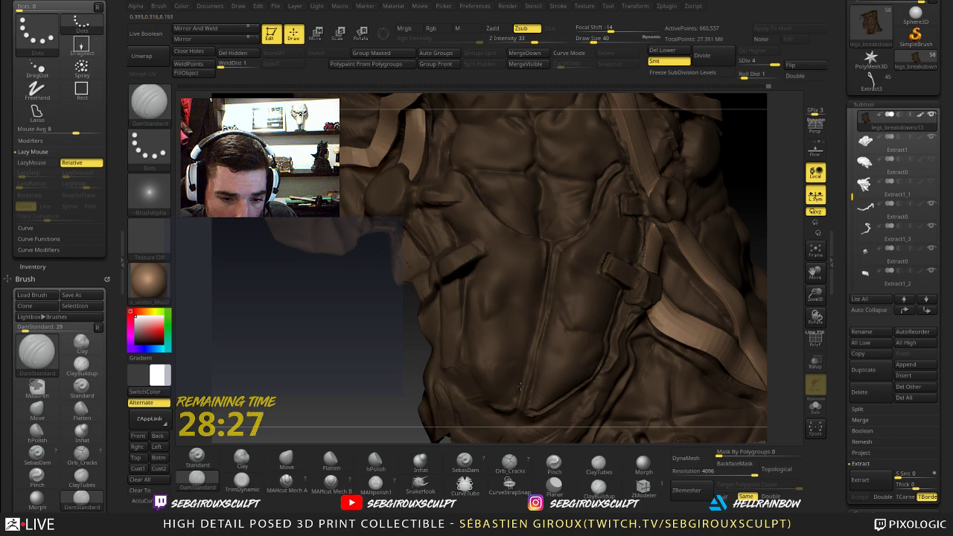
- Carve a crease down the outer side of the front panel, opposite the ring, with DamStandard
left_click_drag(395, 382, 609, 300)
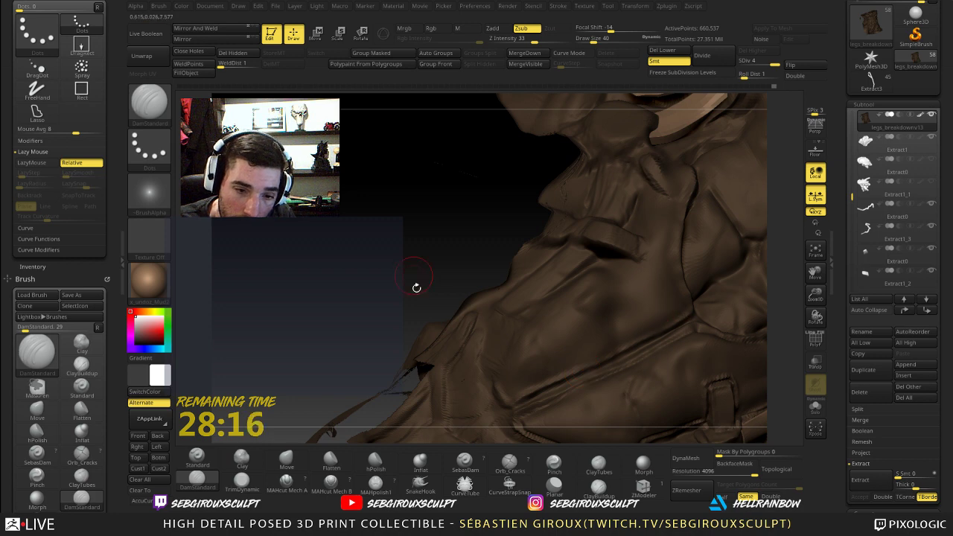
left_click_drag(416, 287, 477, 323)
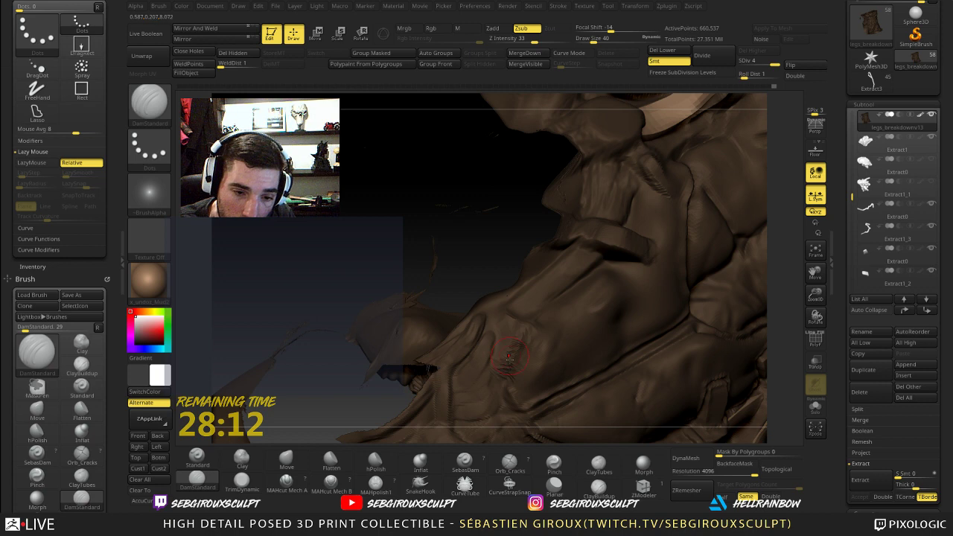
key("shift")
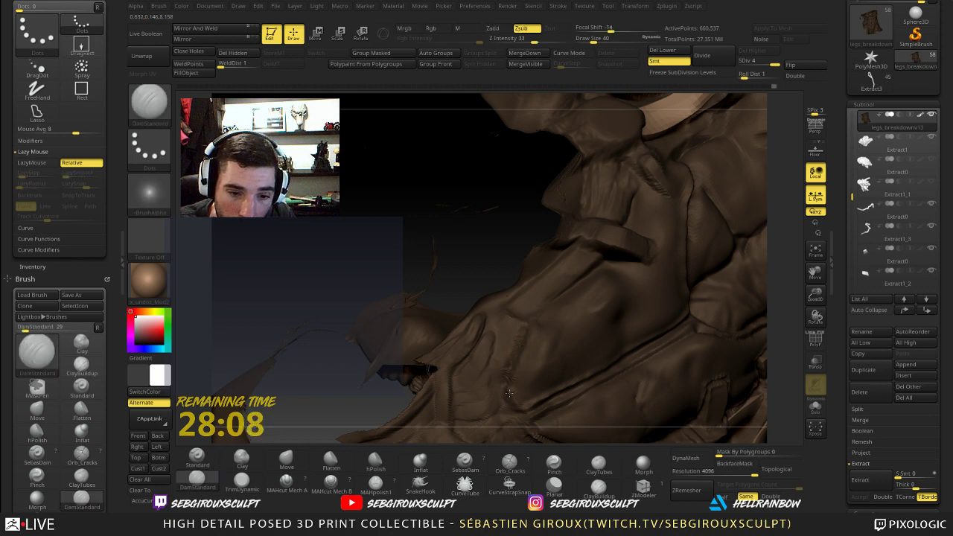
mouse_move(487, 258)
left_mouse_down()
mouse_move(372, 235)
mouse_move(386, 278)
mouse_move(417, 306)
left_mouse_up()
- Reshape the front panel's outer side with the Move brush at draw size 75 and blend it with Clay and Smooth
left_click(286, 462)
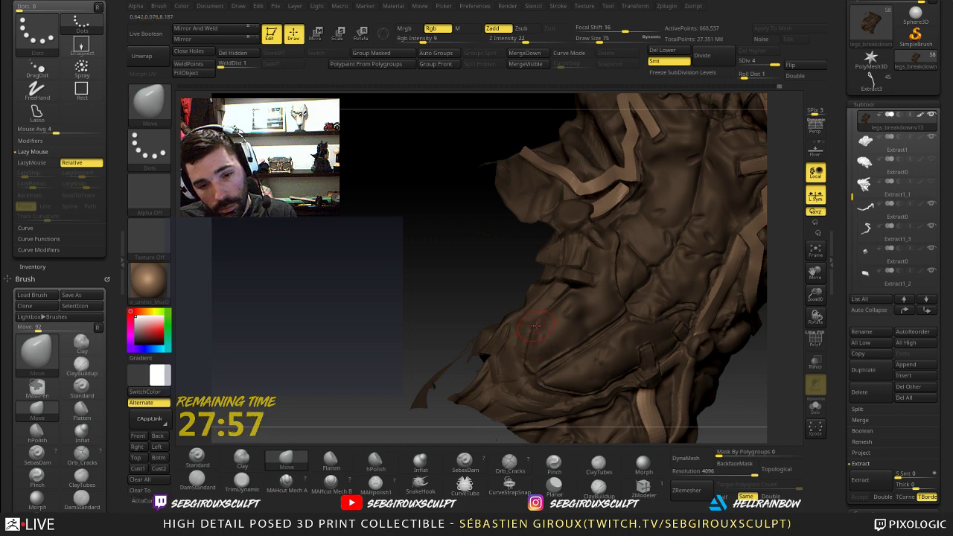
mouse_move(492, 298)
left_mouse_down()
mouse_move(398, 272)
mouse_move(719, 324)
mouse_move(692, 395)
left_mouse_up()
key("2")
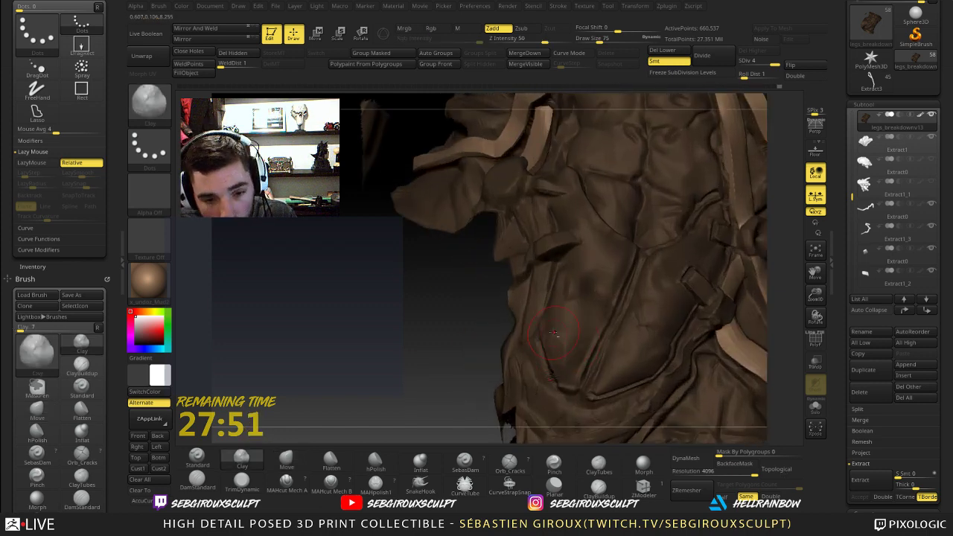
right_click_drag(562, 345, 506, 317, "ctrl")
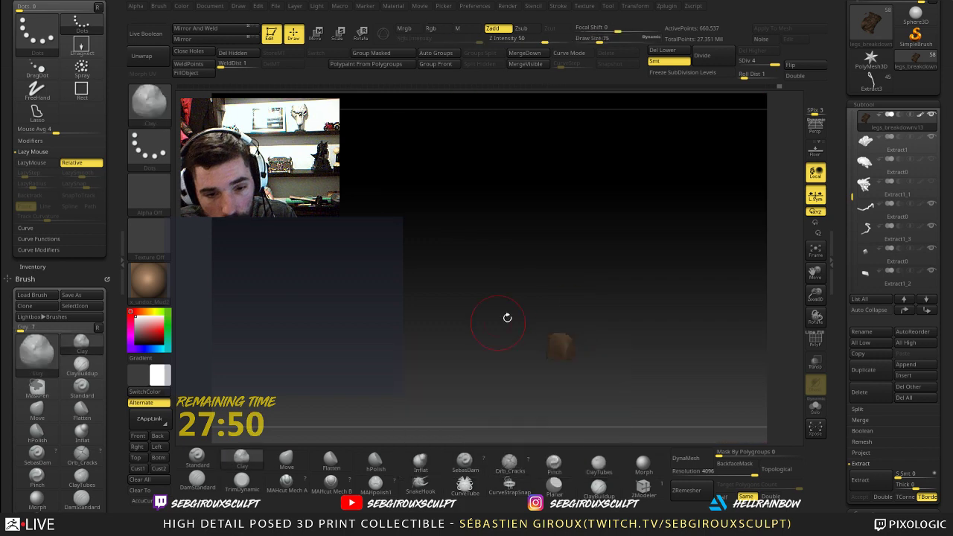
right_click_drag(547, 341, 564, 345, "ctrl")
right_click(564, 345)
key("shift")
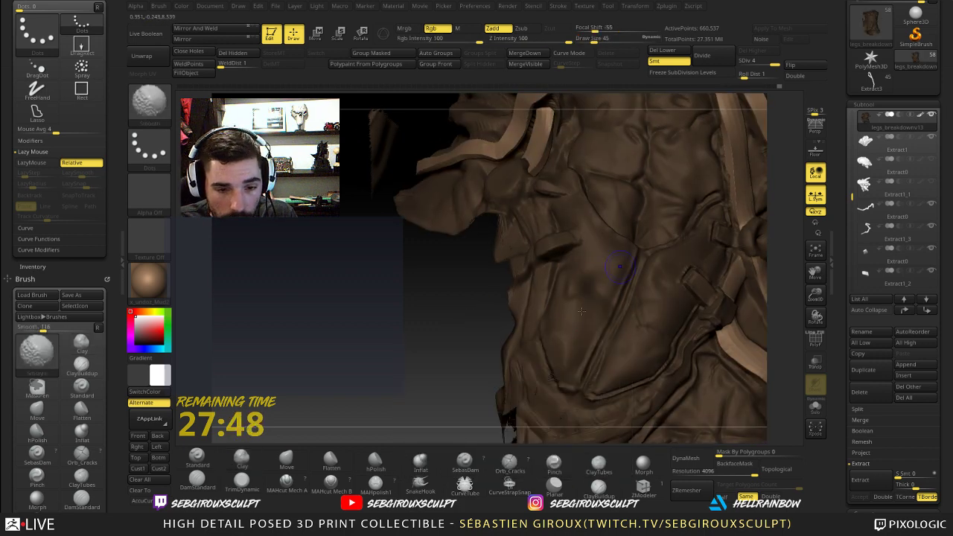
- Step the mesh down to subdivision level 3 and back to 4, and deepen the groove at the panel's lower outer corner with DamStandard
key("shift+d")
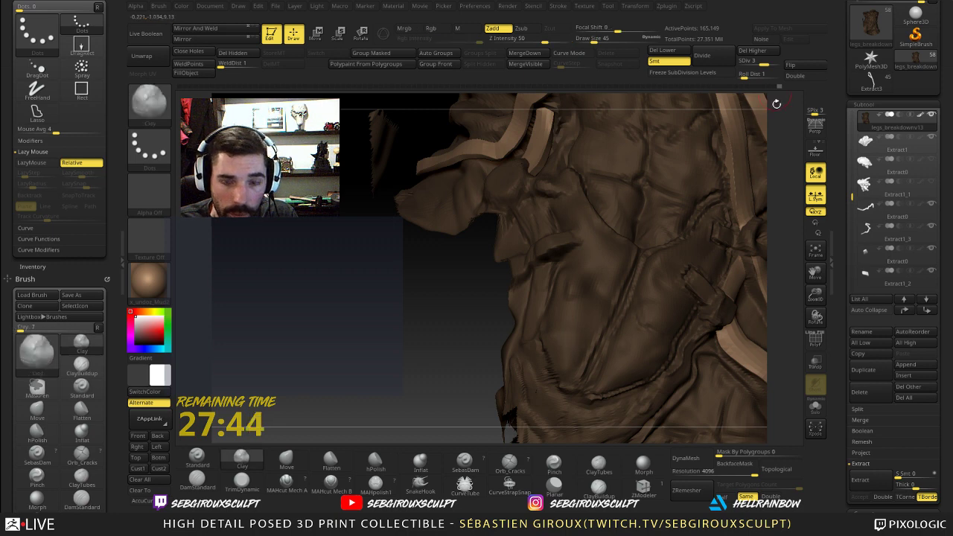
key("d")
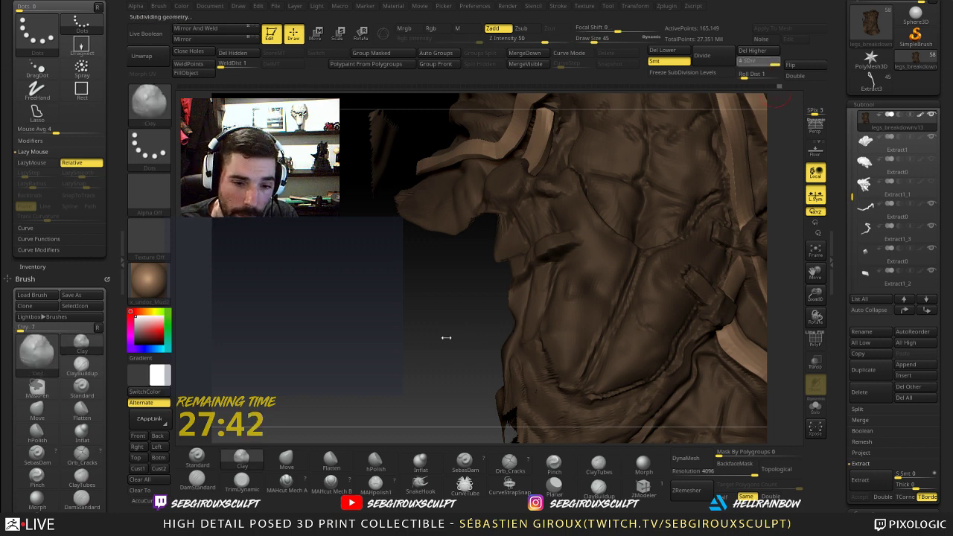
left_click_drag(422, 328, 408, 326)
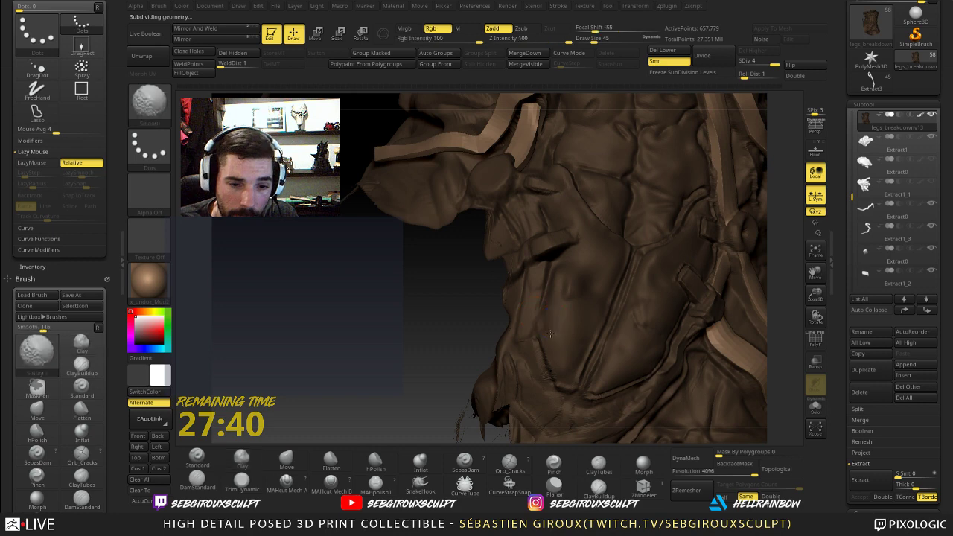
key("b")
key("d")
key("s")
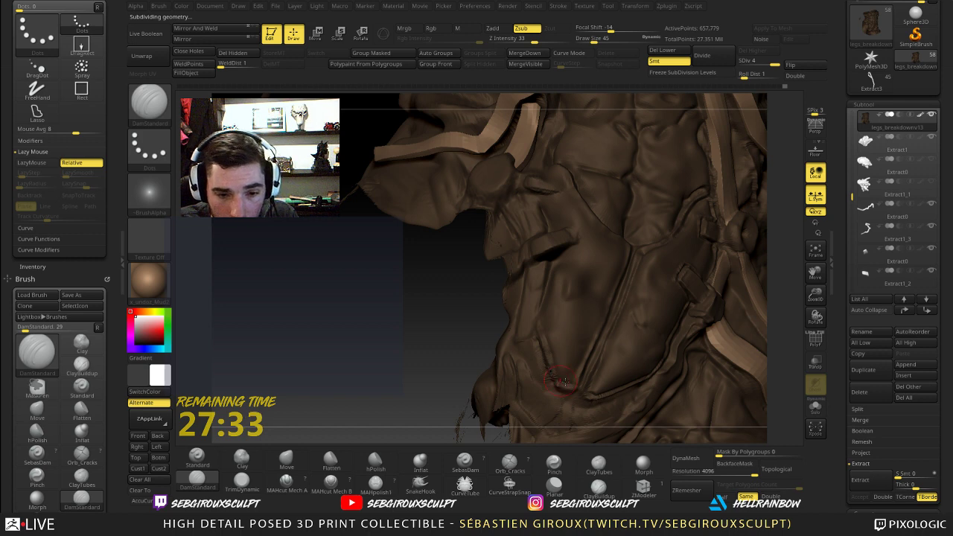
mouse_move(452, 358)
left_mouse_down()
mouse_move(396, 346)
mouse_move(428, 364)
mouse_move(450, 403)
mouse_move(421, 353)
mouse_move(385, 385)
left_mouse_up()
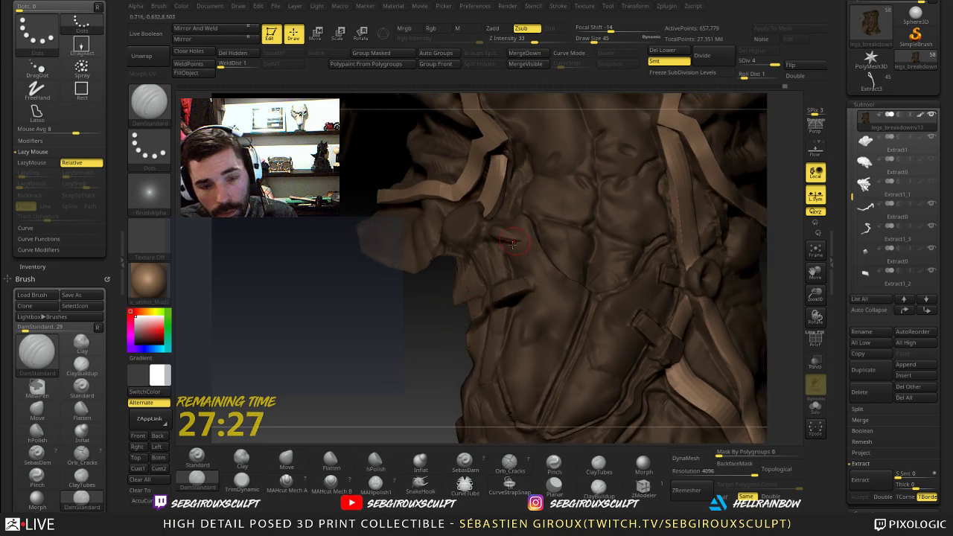
- Shift the cloth around the strap tabs on the side opposite the ring with the Move brush at draw sizes 188 and 215
key("space")
left_click_drag(514, 235, 522, 235)
left_click_drag(395, 319, 395, 269)
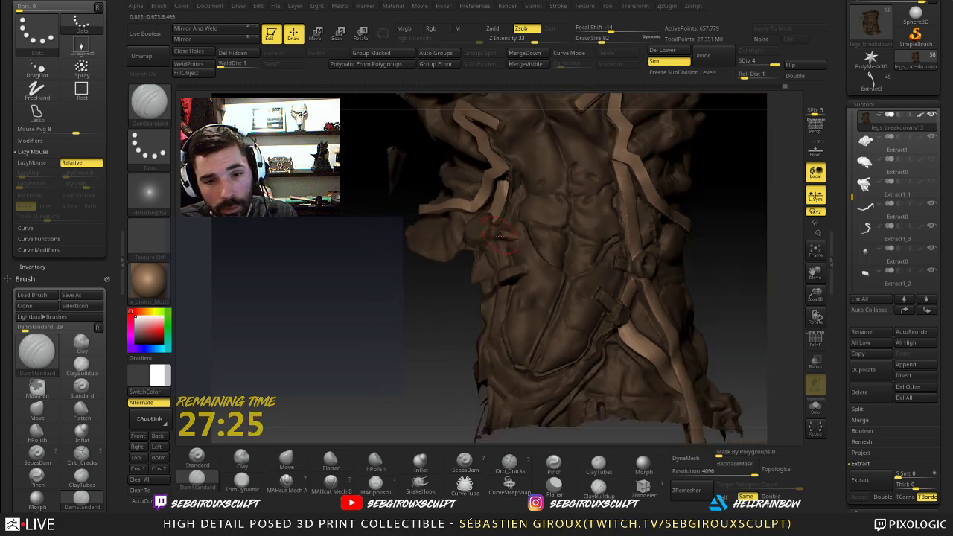
key("b")
key("m")
key("v")
key("space")
left_click_drag(510, 235, 518, 235)
key("space")
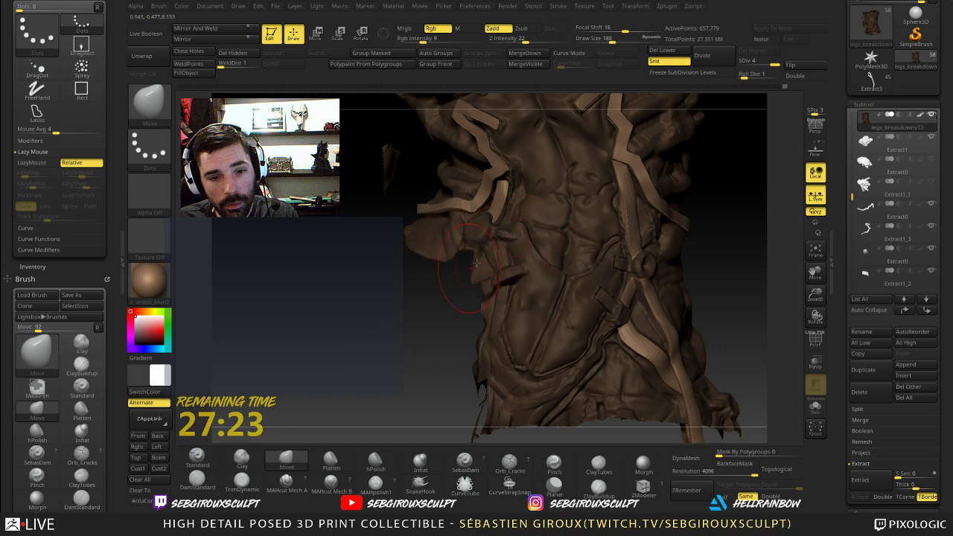
left_click_drag(459, 282, 443, 292)
key("space")
left_click_drag(506, 236, 510, 237)
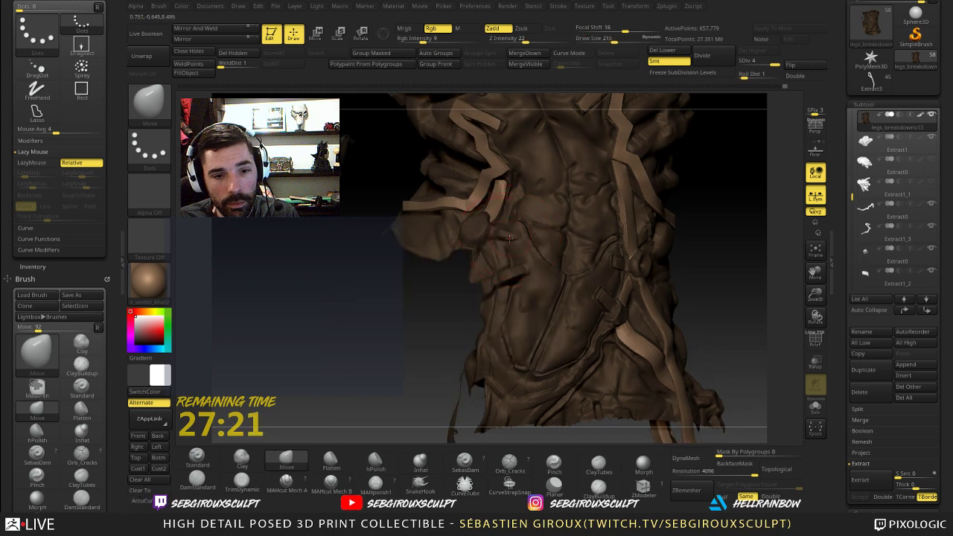
left_click_drag(457, 284, 510, 239)
left_click_drag(455, 280, 444, 297)
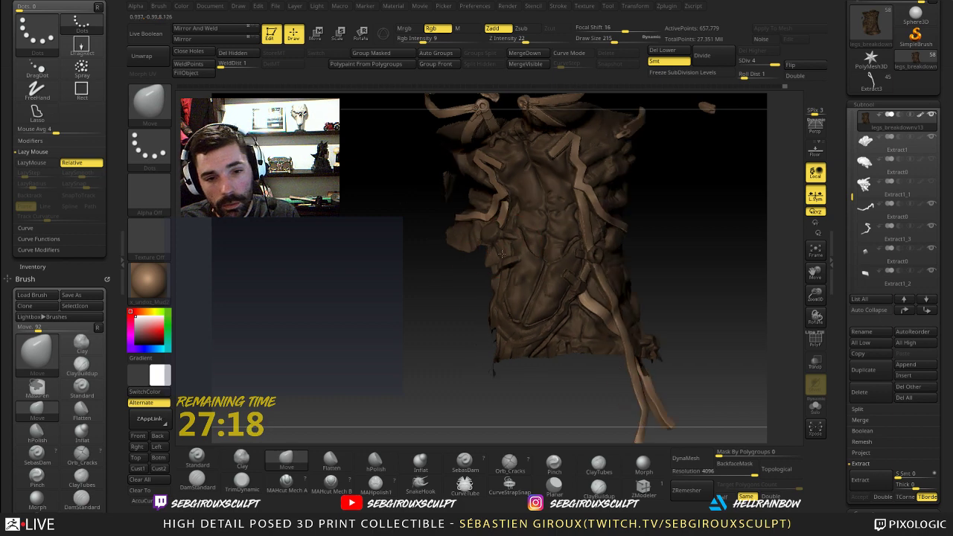
- Adjust the broad forms of the front panel and the folds above it with the Move brush at draw sizes 239, 204 and 129
key("space")
left_click(511, 262)
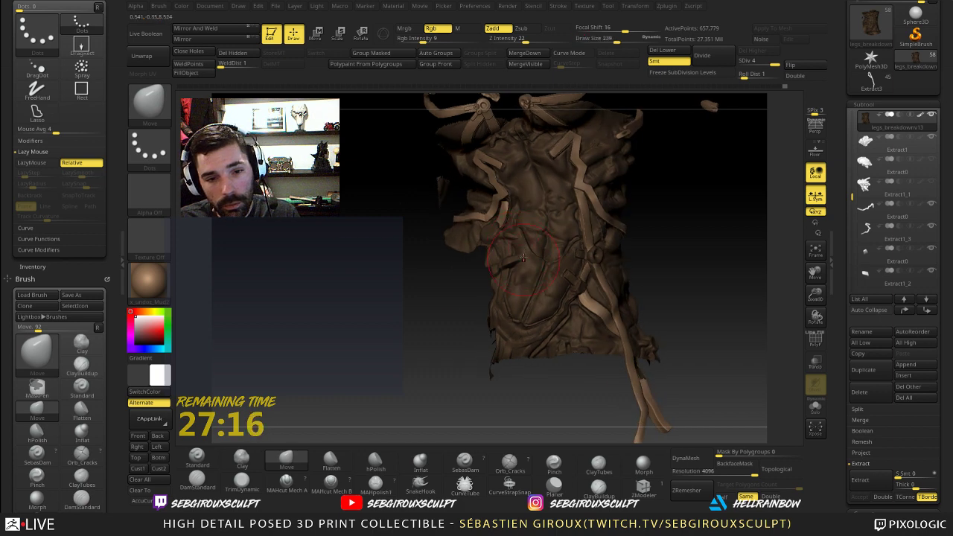
mouse_move(459, 305)
left_mouse_down()
mouse_move(464, 283)
mouse_move(478, 322)
mouse_move(467, 258)
left_mouse_up()
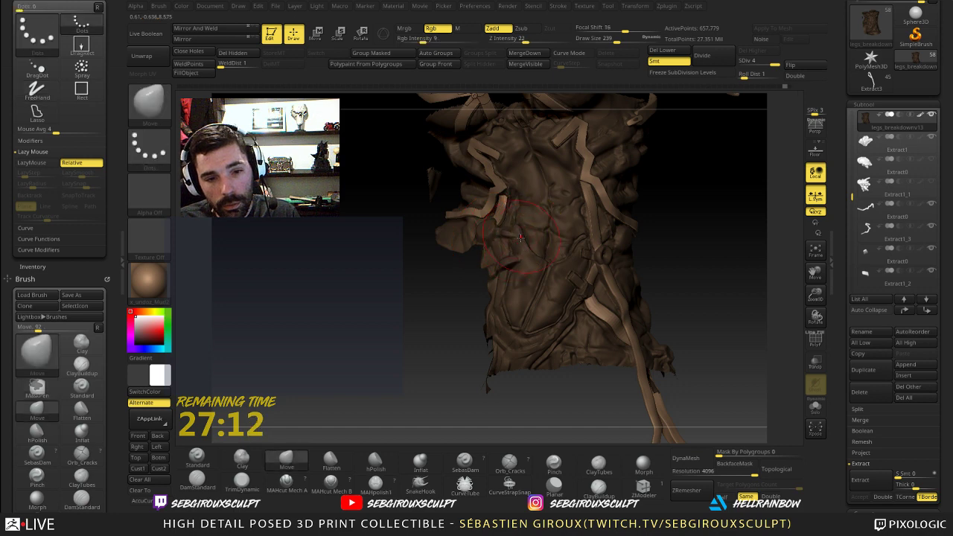
key("bracketleft")
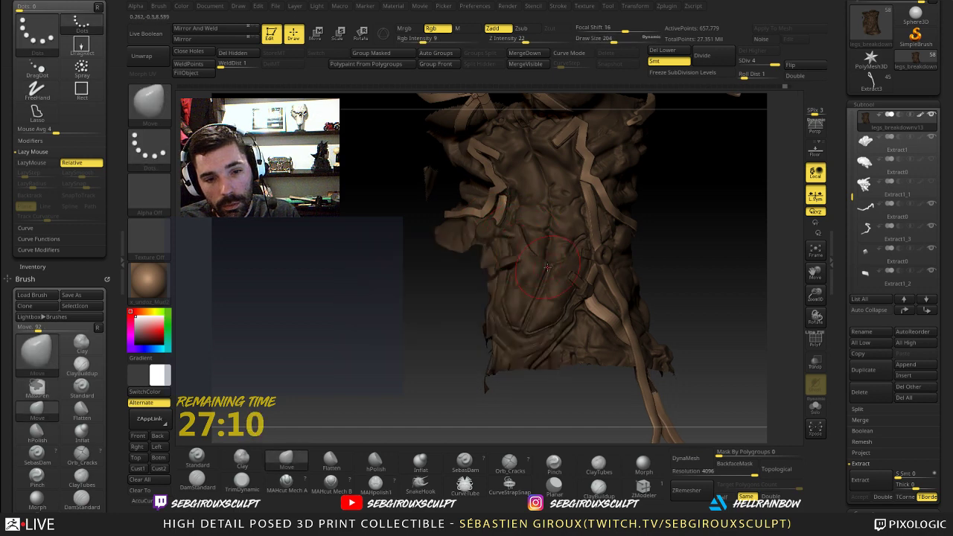
key("bracketleft")
key("bracketleft")
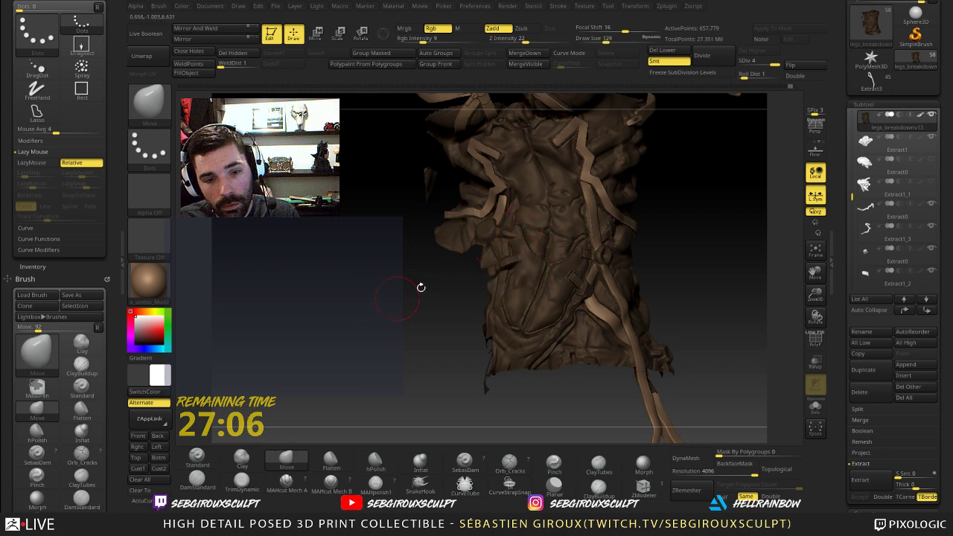
- Build up the cloth just above the upper strap tab opposite the ring with the Clay brush, reducing the draw size to 68
left_click_drag(418, 289, 419, 357, "alt")
key("bracketleft")
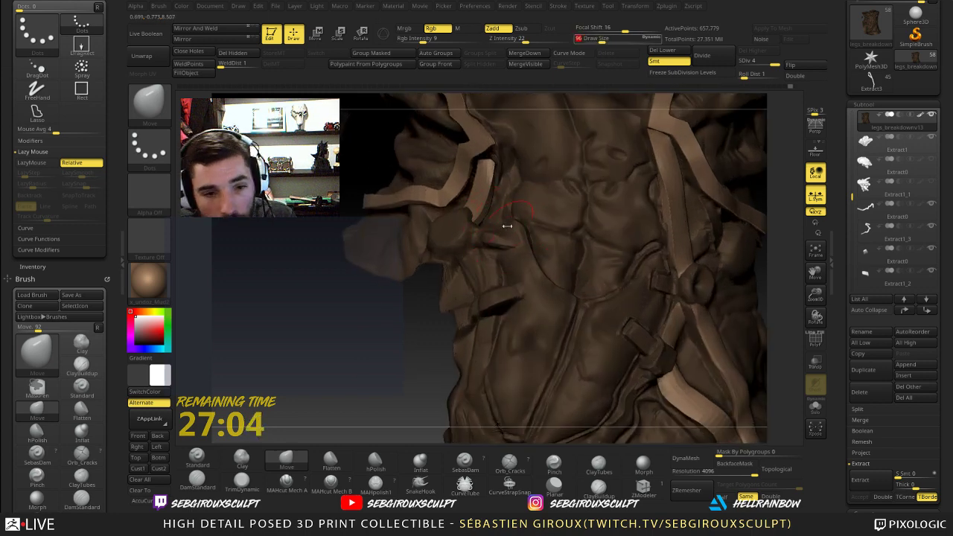
key("b")
key("c")
key("l")
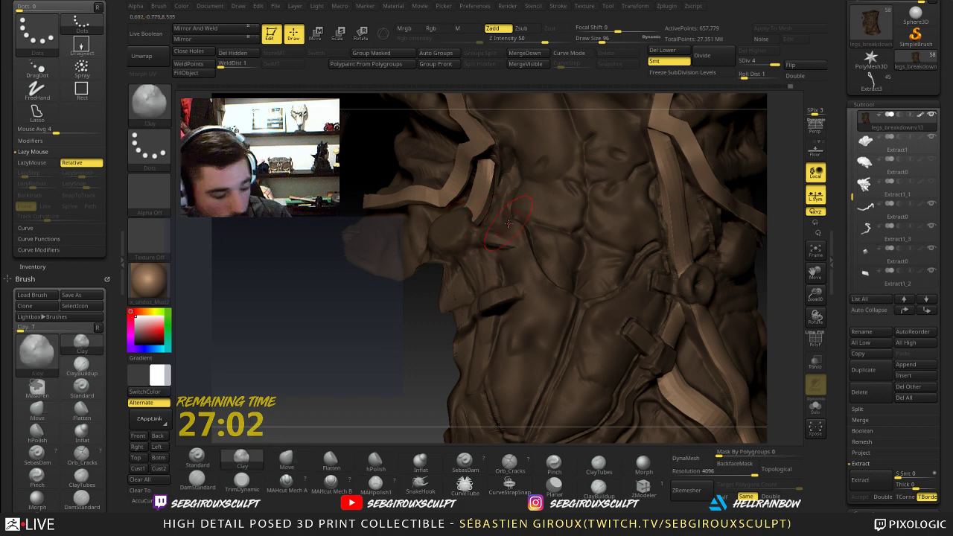
key("space")
left_click_drag(509, 223, 505, 221)
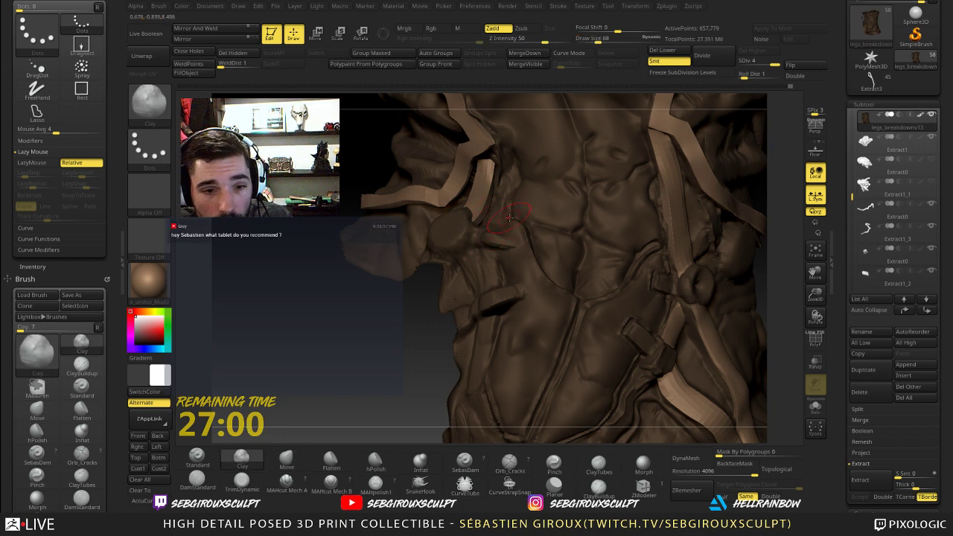
- Nudge the fold between the upper strap tab and the hanging strap above it with the Move brush at draw size 68
key("b")
key("m")
key("v")
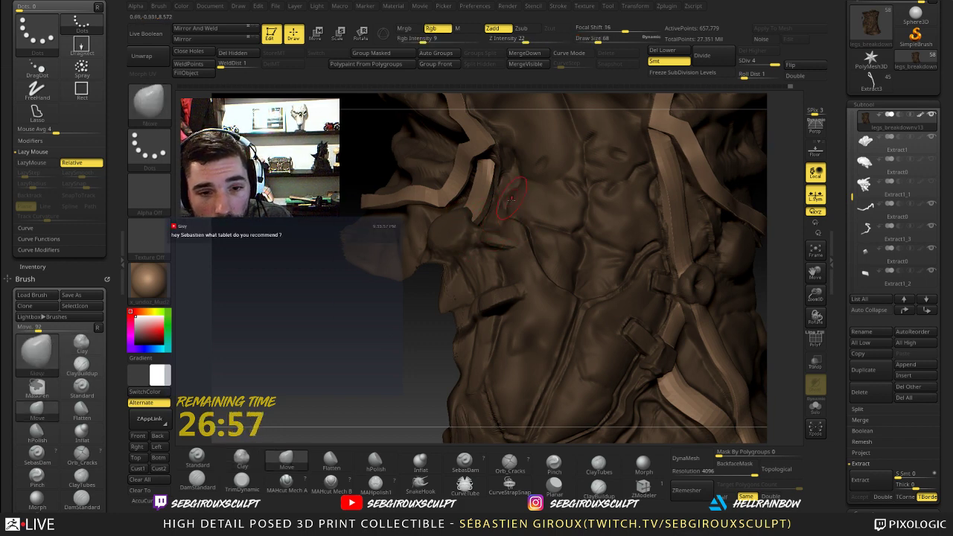
left_click_drag(350, 337, 479, 239)
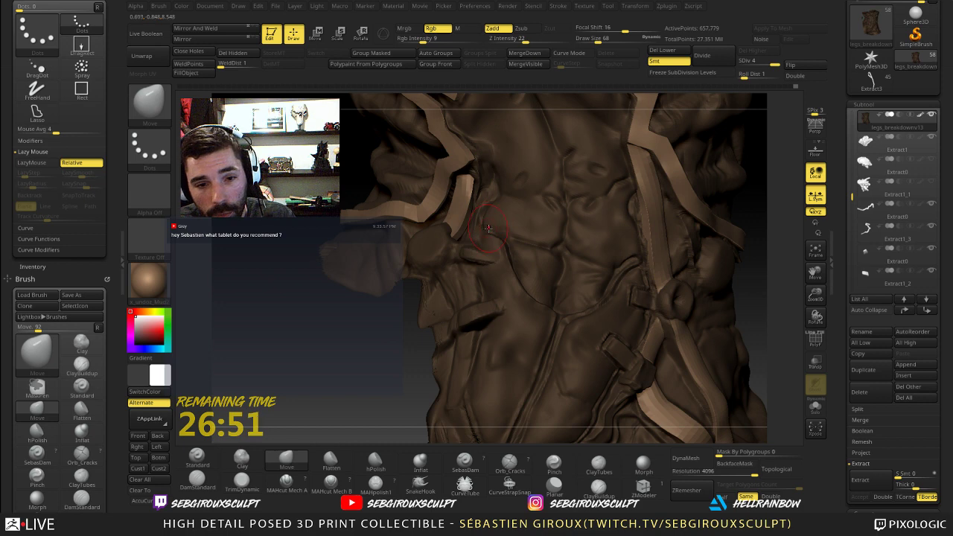
- Sharpen the creases around the upper strap tab opposite the ring with DamStandard and adjust its shape with the Move brush
left_click(196, 478)
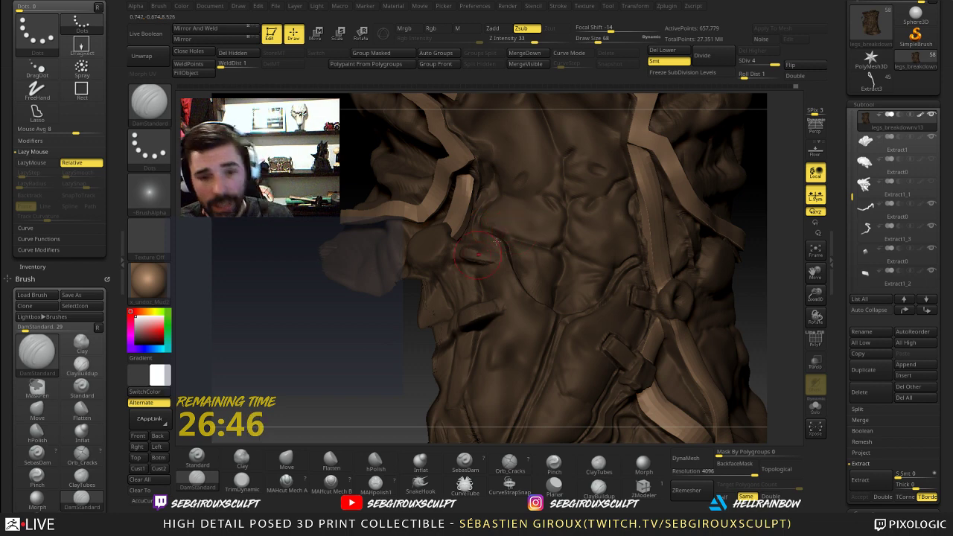
left_click_drag(350, 359, 332, 358)
key("b")
key("m")
key("v")
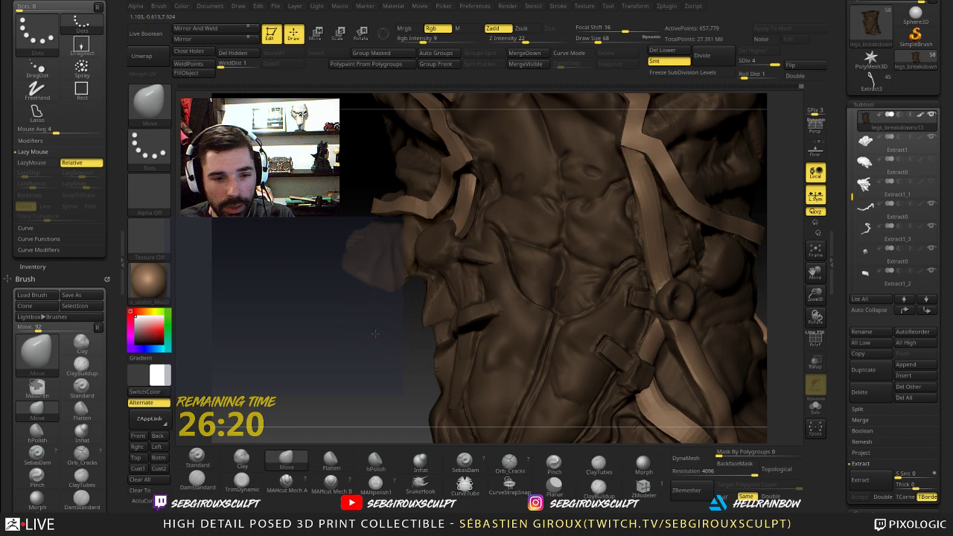
- Adjust the cloth edge beside the round knob opposite the ring with the Move brush at draw size 56
left_click_drag(375, 334, 389, 335)
key("bracketleft")
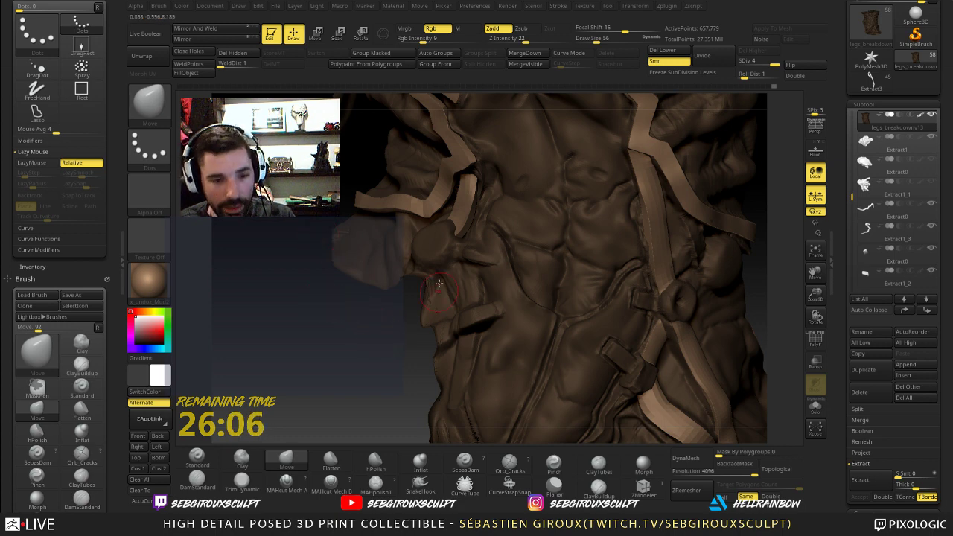
left_click_drag(365, 333, 406, 320)
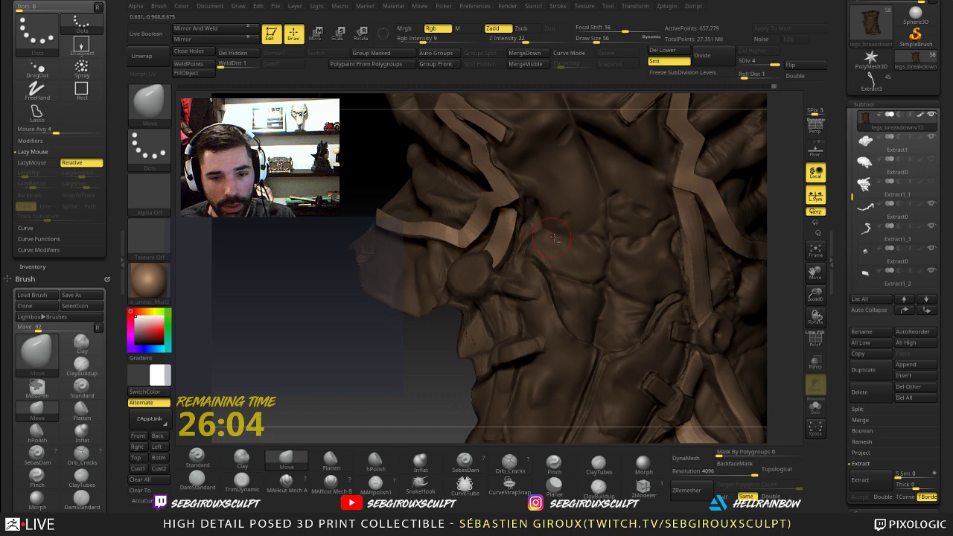
- Build up a new fold beside the short hanging strap with the ClayTubes brush at draw size 45
key("b")
key("c")
key("t")
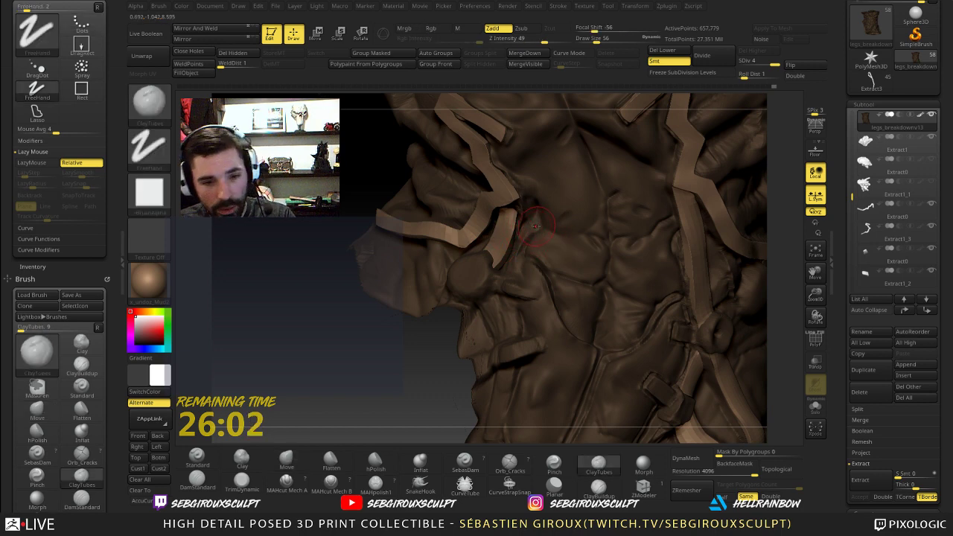
key("space")
left_click(537, 224)
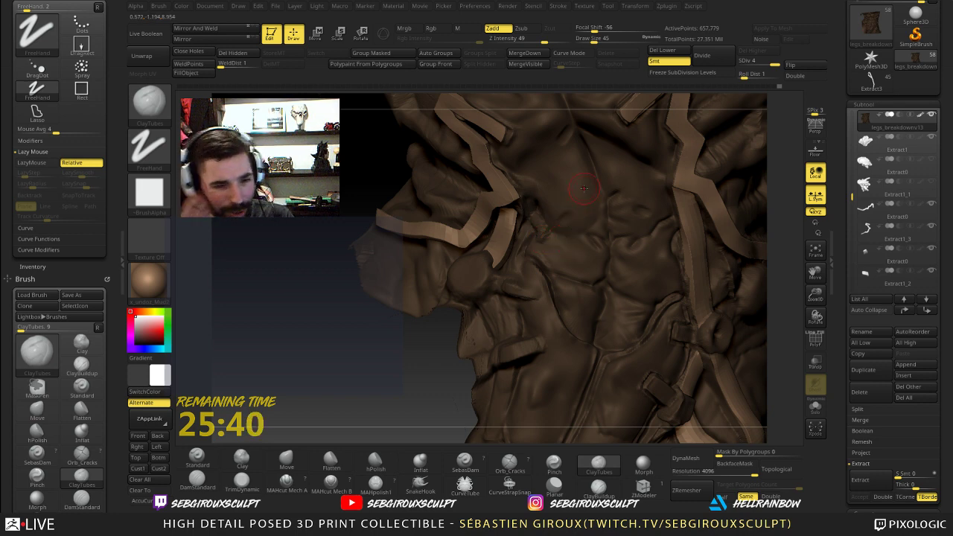
- Blend the new fold beside the short hanging strap into the surrounding cloth with the Clay brush and smoothing
key("b")
key("c")
key("l")
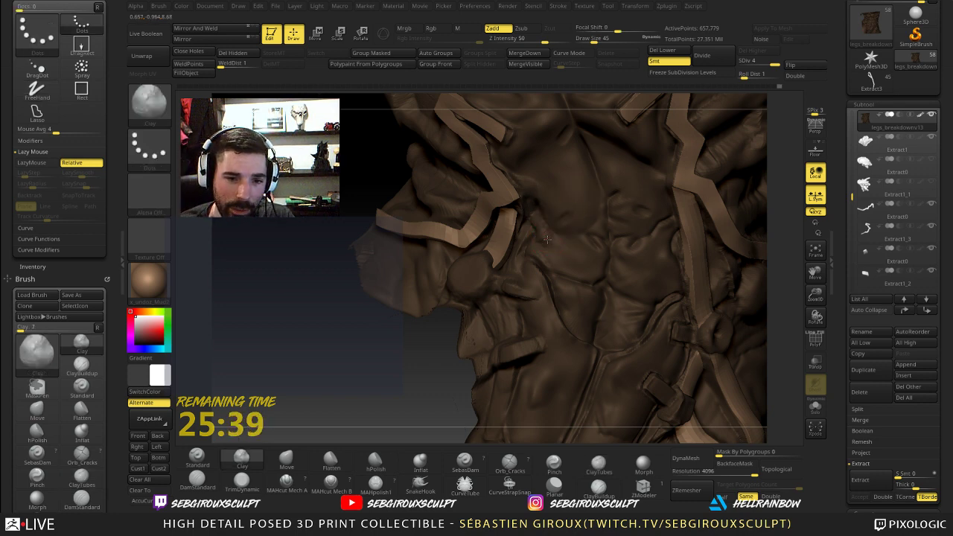
key("shift")
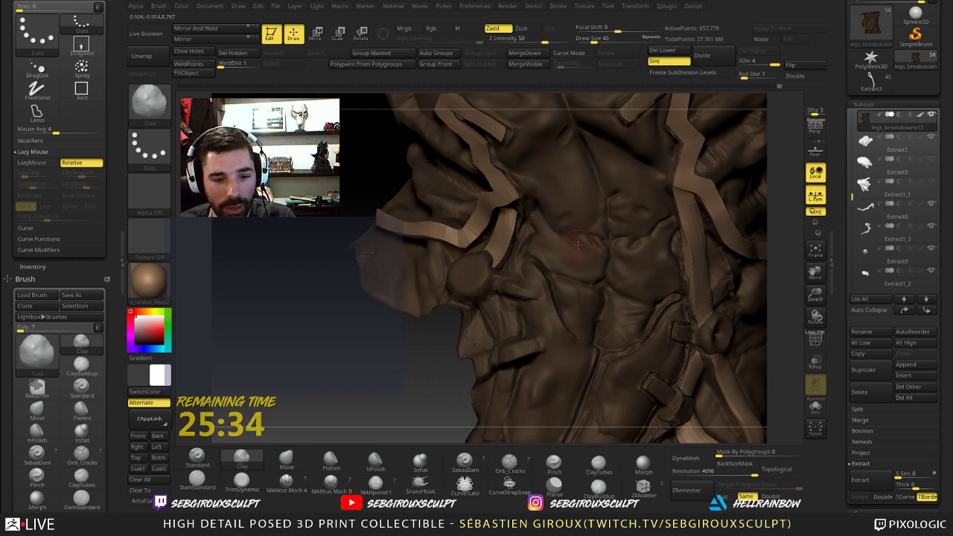
mouse_move(387, 350)
left_mouse_down()
mouse_move(332, 364)
mouse_move(390, 336)
left_mouse_up()
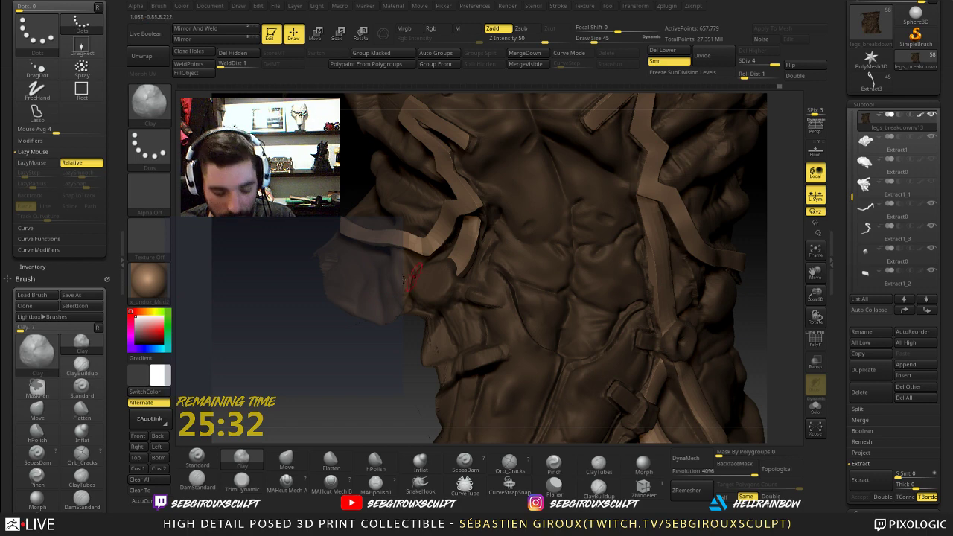
left_click_drag(332, 379, 454, 255)
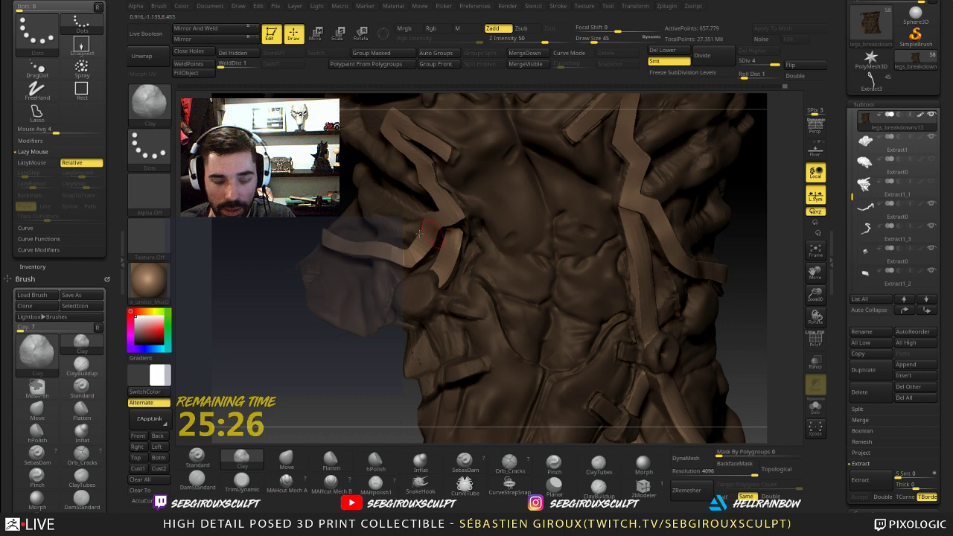
left_click_drag(353, 357, 368, 356)
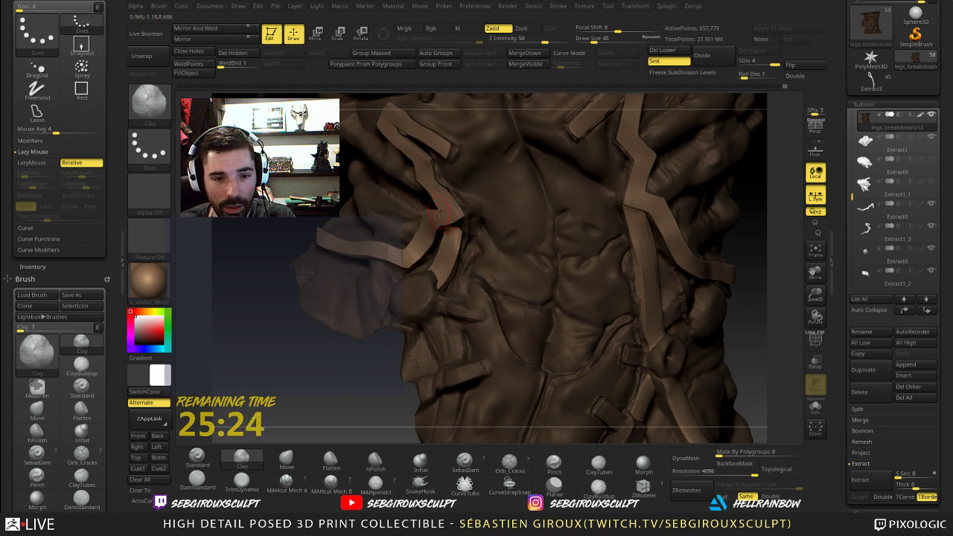
- Reshape the fold's upper end near the strap's bend with the Clay and Move brushes at draw size 45
key("b")
key("m")
key("v")
key("b")
key("c")
key("l")
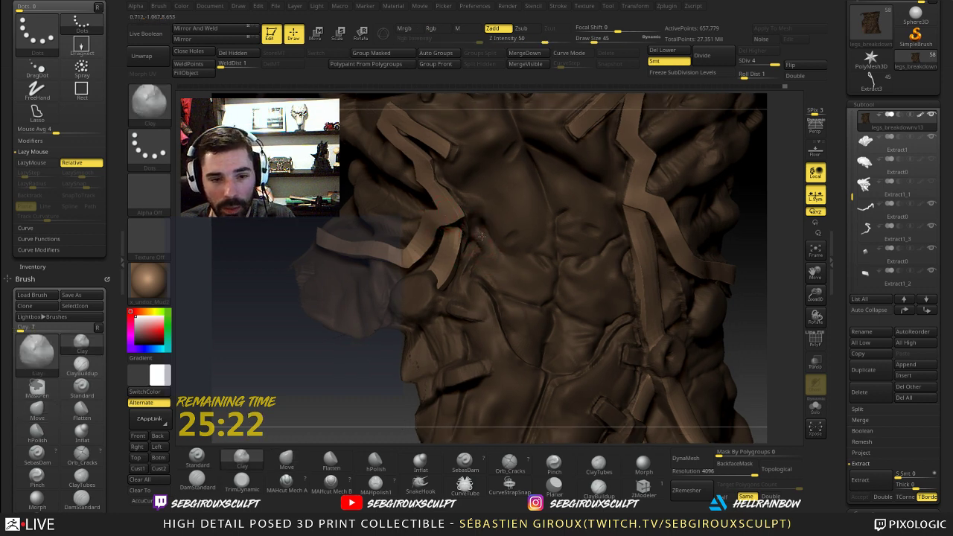
key("b")
key("m")
key("v")
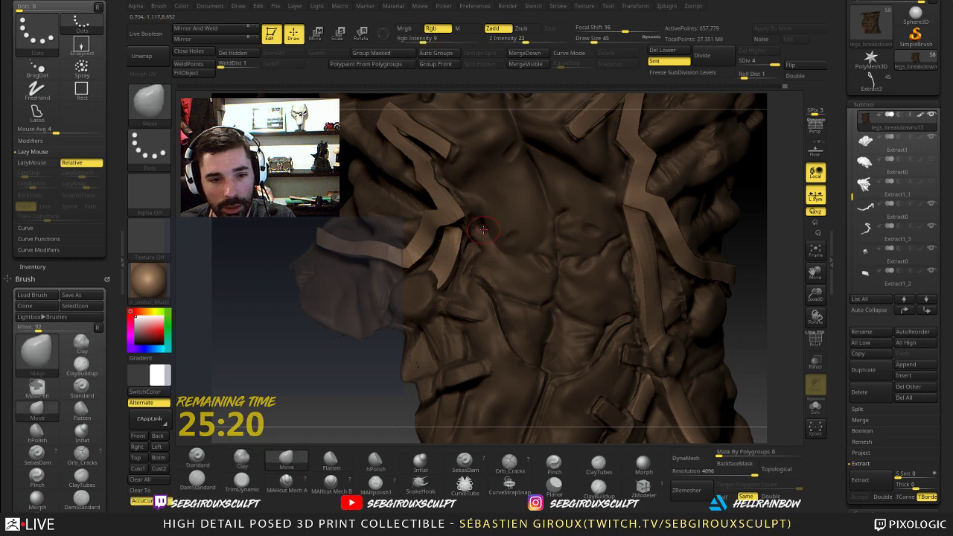
left_click_drag(372, 365, 390, 398)
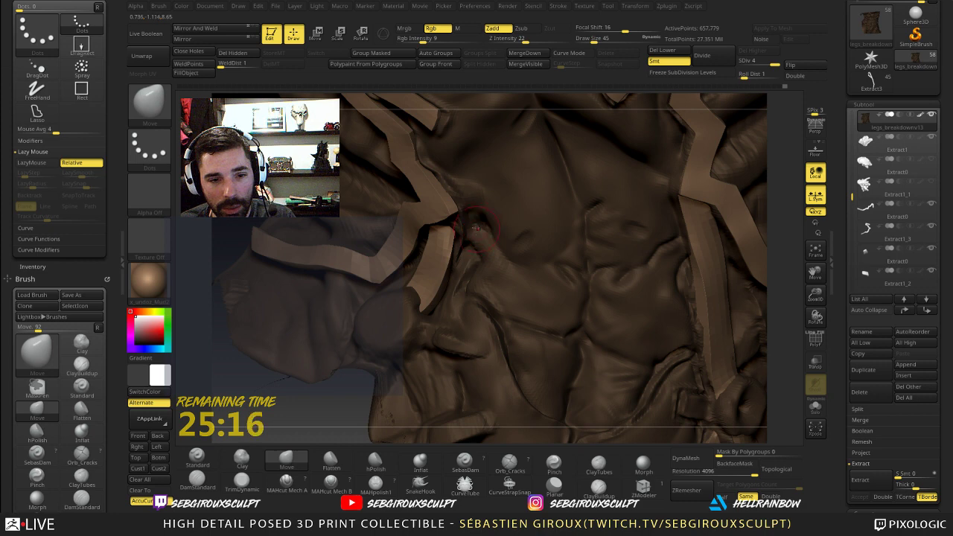
- Thicken the fold running down from the strap's bend with the Clay brush and smooth its surface
key("b")
key("c")
key("l")
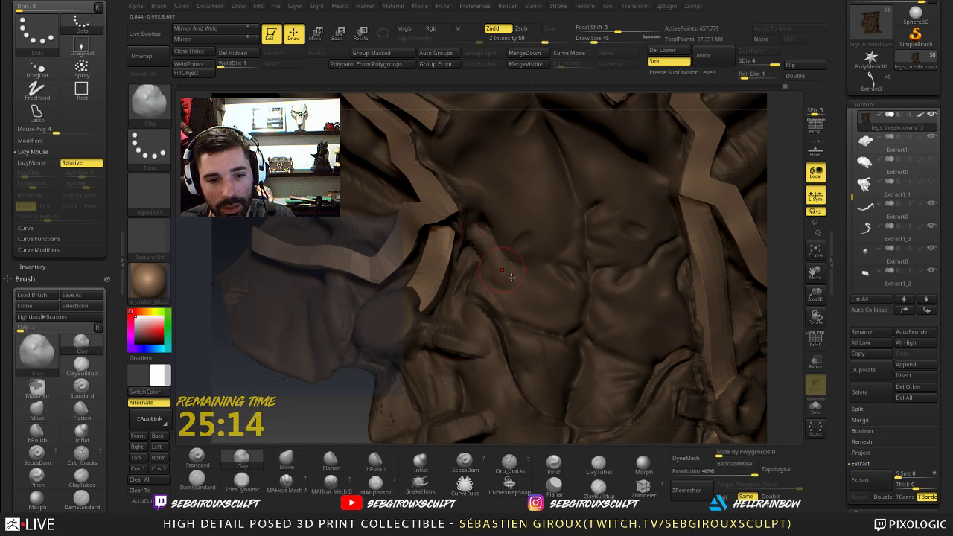
key("shift")
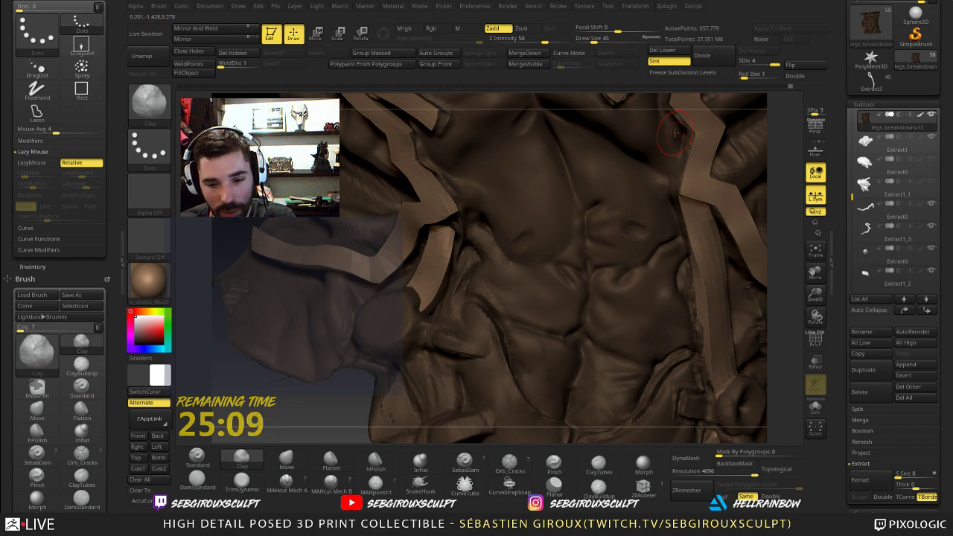
- Refine the fold's contour next to the short hanging strap with the Move brush and smoothing, raising the draw size to 65
key("b")
key("m")
key("v")
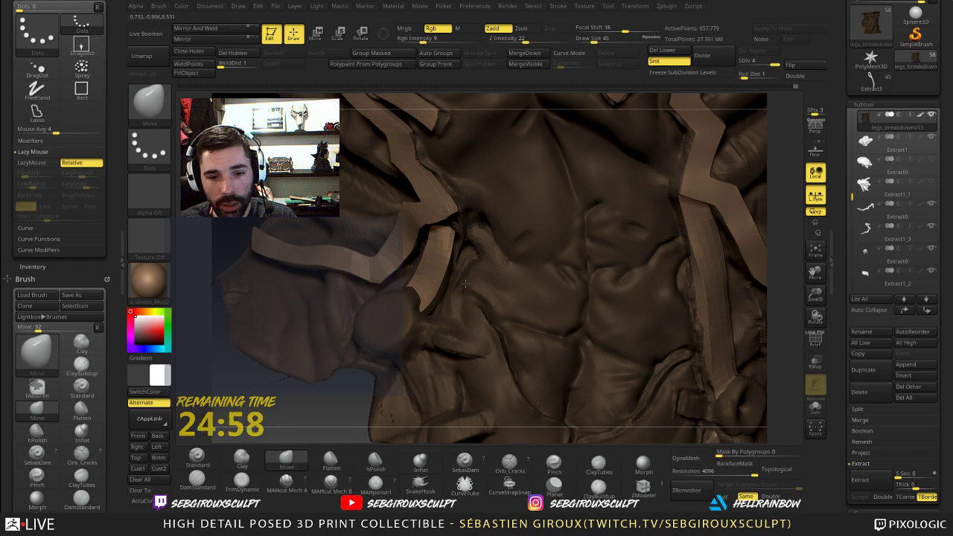
key("shift")
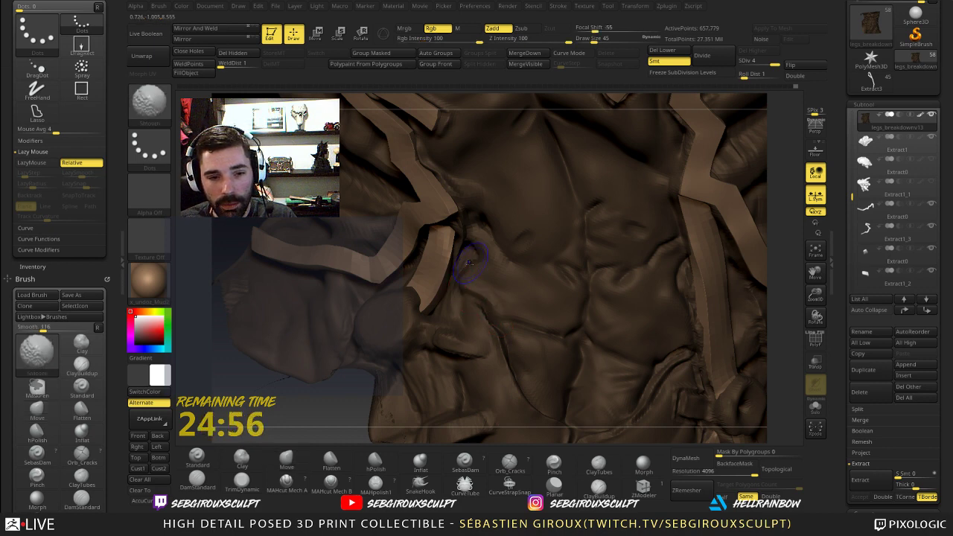
mouse_move(335, 398)
left_mouse_down()
mouse_move(332, 365)
mouse_move(347, 347)
mouse_move(345, 392)
mouse_move(442, 283)
mouse_move(477, 282)
left_mouse_up()
key("space")
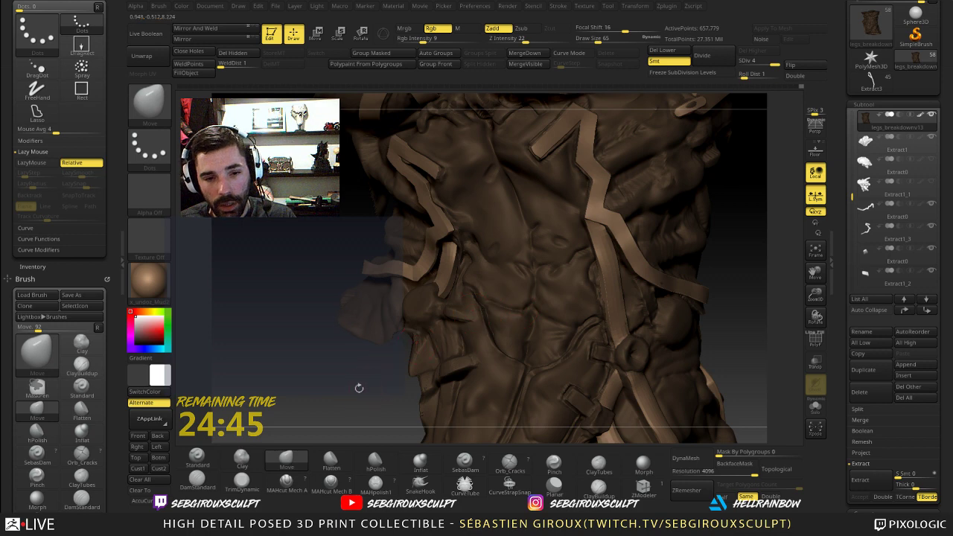
- Carve creases around the fold beside the short hanging strap with DamStandard at draw size 35
mouse_move(357, 387)
left_mouse_down()
mouse_move(350, 350)
mouse_move(358, 402)
left_mouse_up()
left_click(197, 480)
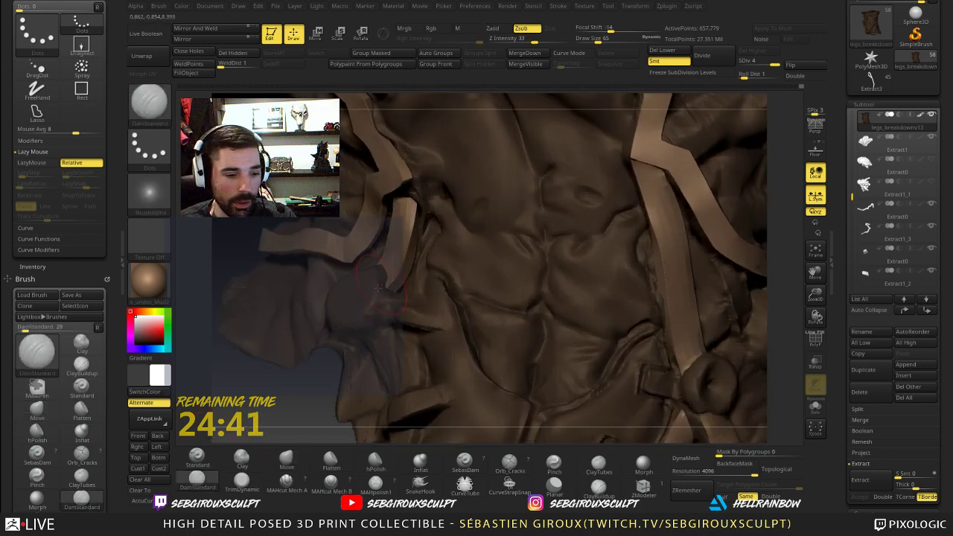
key("space")
key("space")
left_click_drag(522, 234, 510, 233)
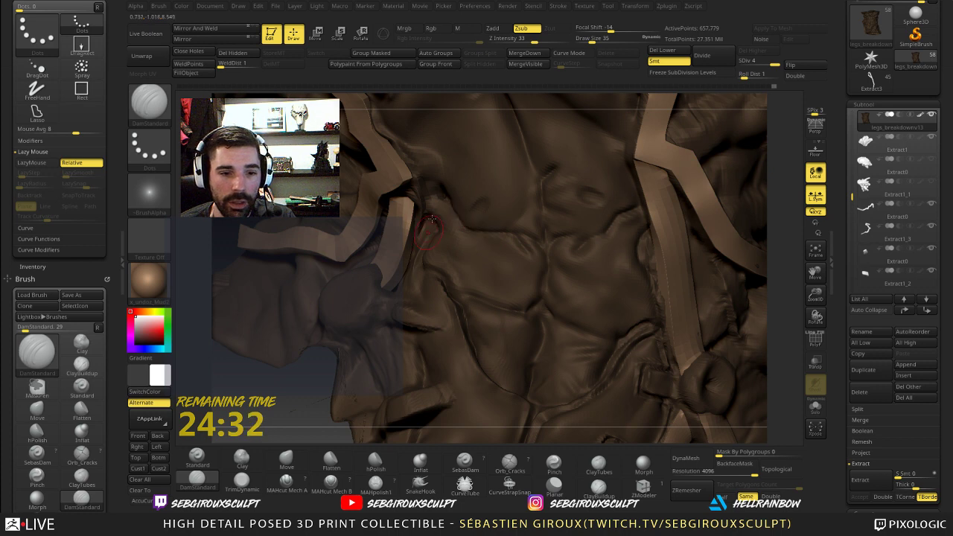
mouse_move(255, 402)
left_mouse_down()
mouse_move(259, 414)
mouse_move(318, 417)
left_mouse_up()
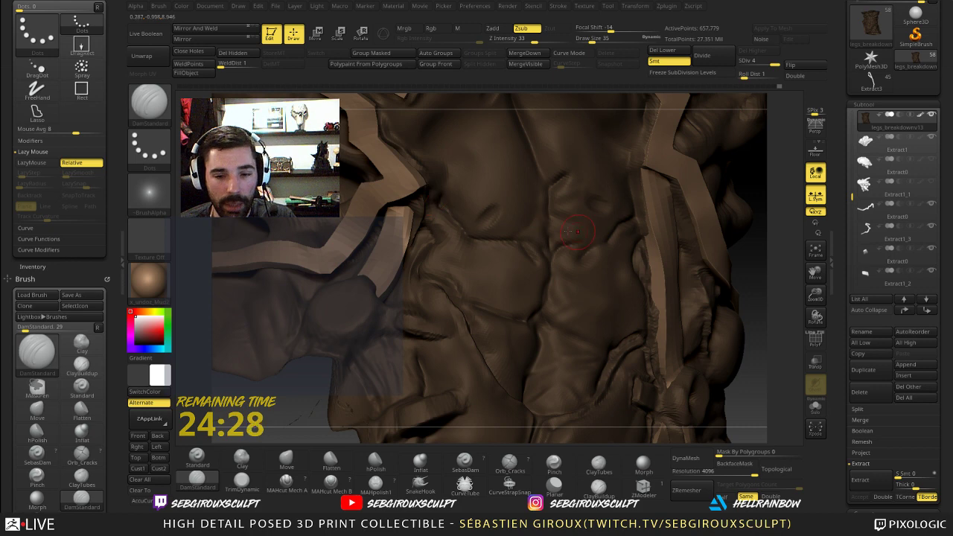
left_click_drag(748, 243, 734, 252)
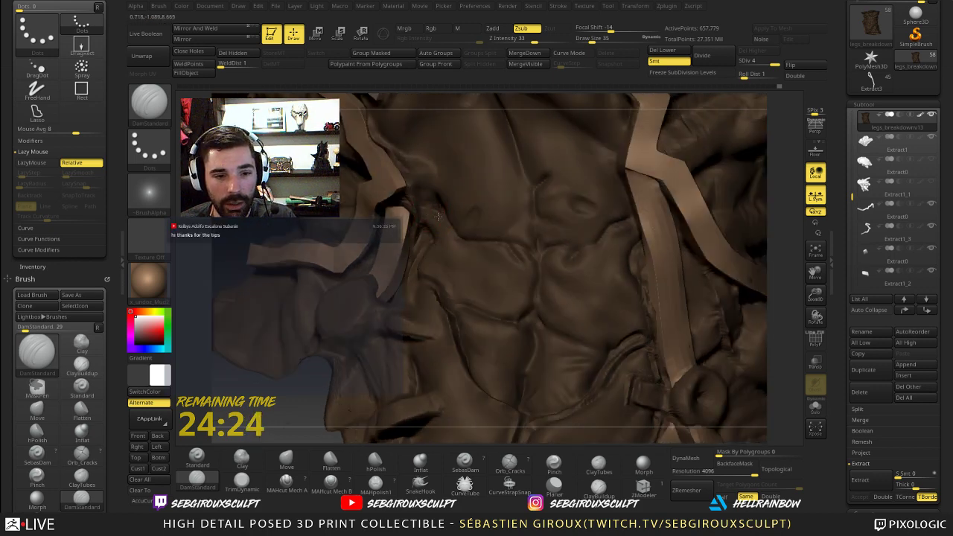
left_click_drag(298, 390, 344, 382)
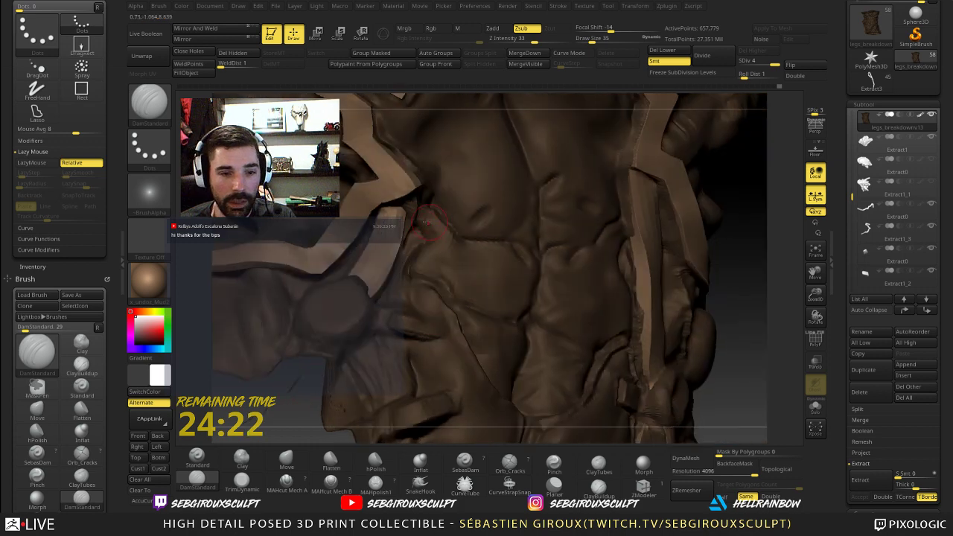
- Nudge the fold's upper end with the Move brush at draw size 35 and fill it out with the Clay brush
key("b")
key("m")
key("v")
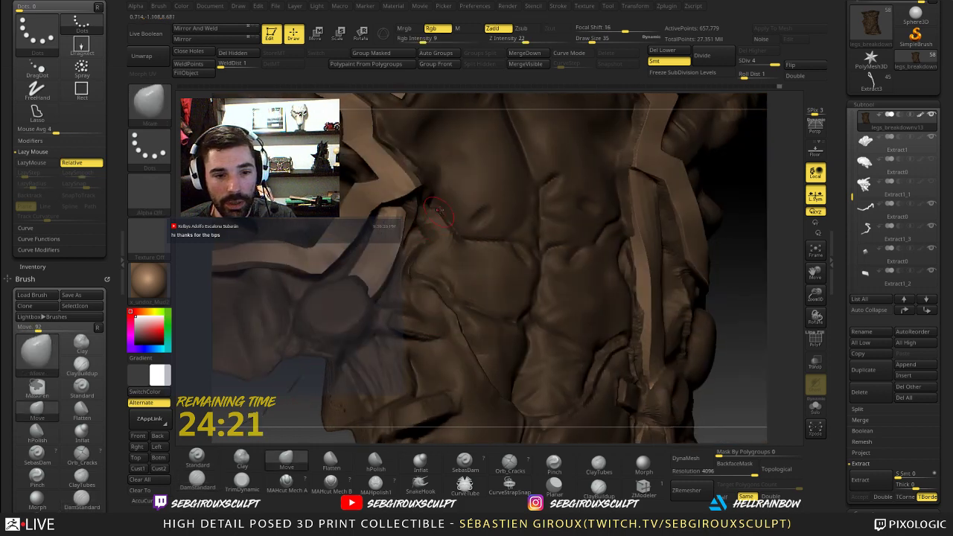
left_click_drag(759, 287, 674, 279)
key("b")
key("c")
key("l")
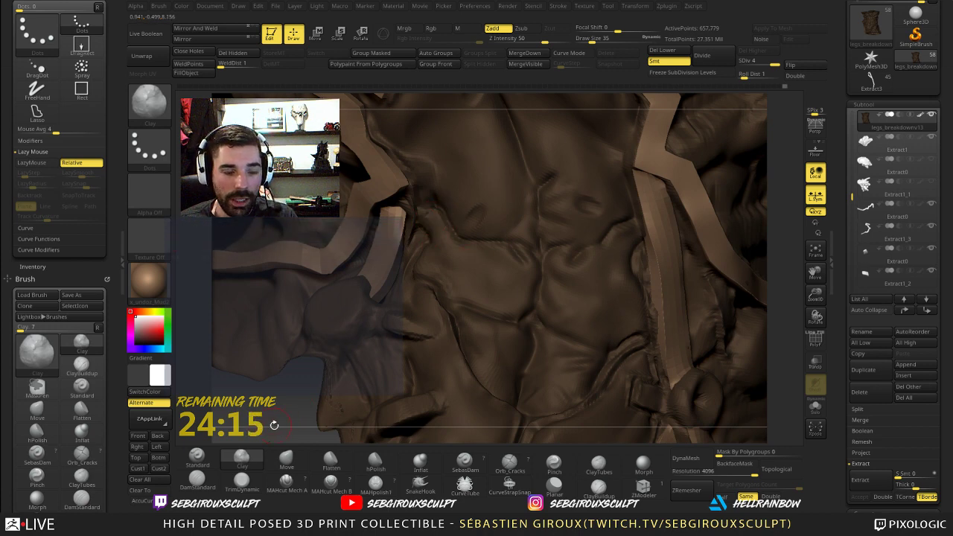
left_click_drag(272, 424, 417, 201)
- Soften the junction between the fold and the horizontal crease with the Move brush, smoothing and the Clay brush
key("b")
key("m")
key("v")
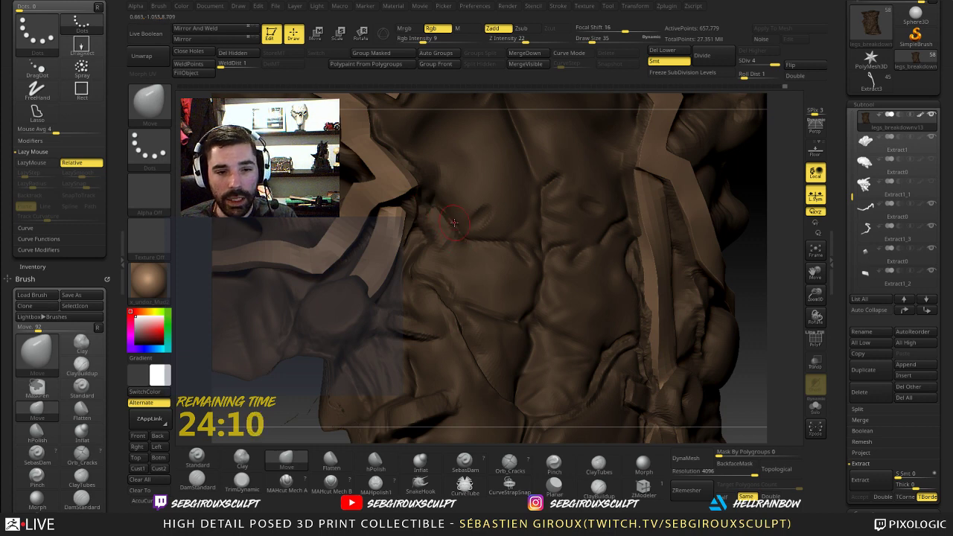
left_click_drag(773, 301, 741, 303)
key("shift")
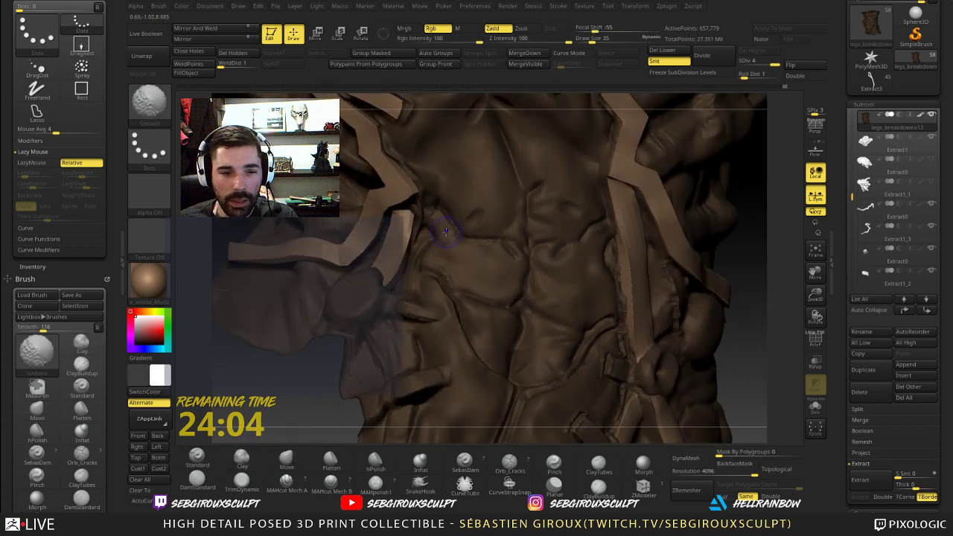
mouse_move(454, 239)
left_mouse_down()
mouse_move(421, 214)
mouse_move(455, 221)
left_mouse_up()
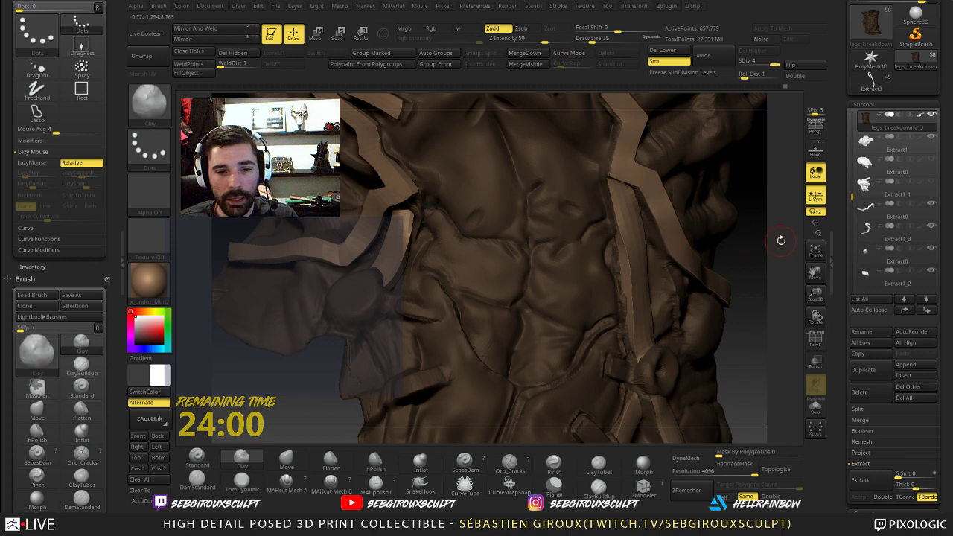
- Adjust the cloth between the fold and the short hanging strap from several angles with the Move brush at draw size 35
left_click_drag(780, 239, 696, 237)
key("b")
key("m")
key("v")
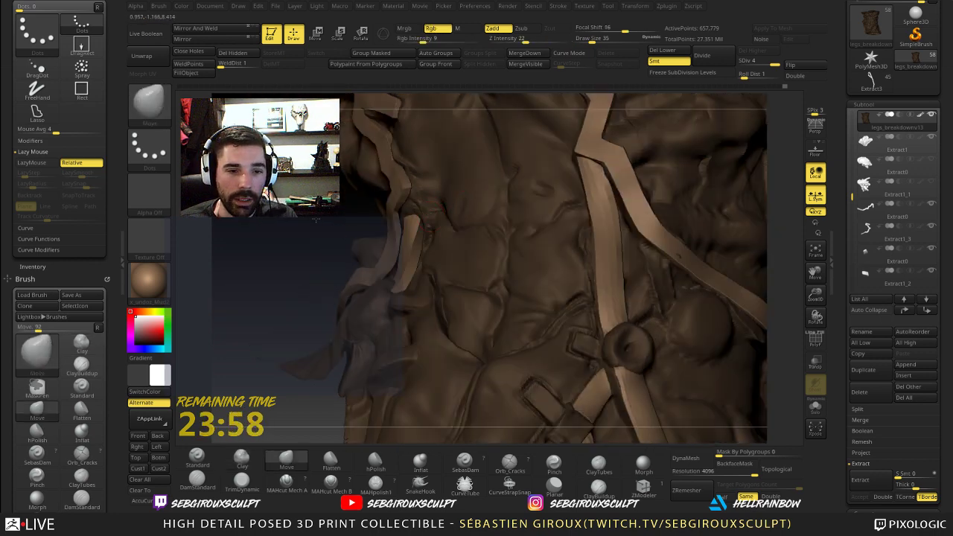
left_click_drag(257, 236, 325, 234)
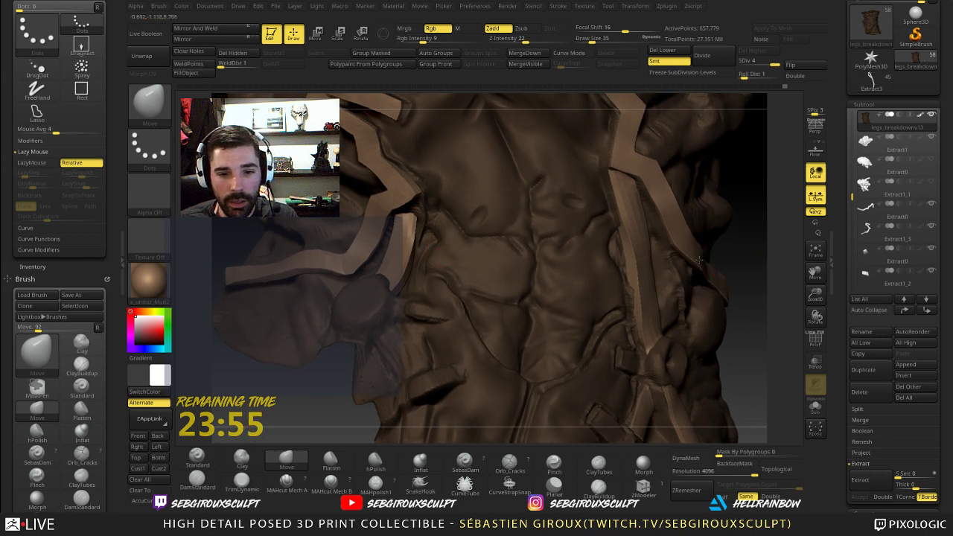
left_click_drag(770, 260, 793, 262)
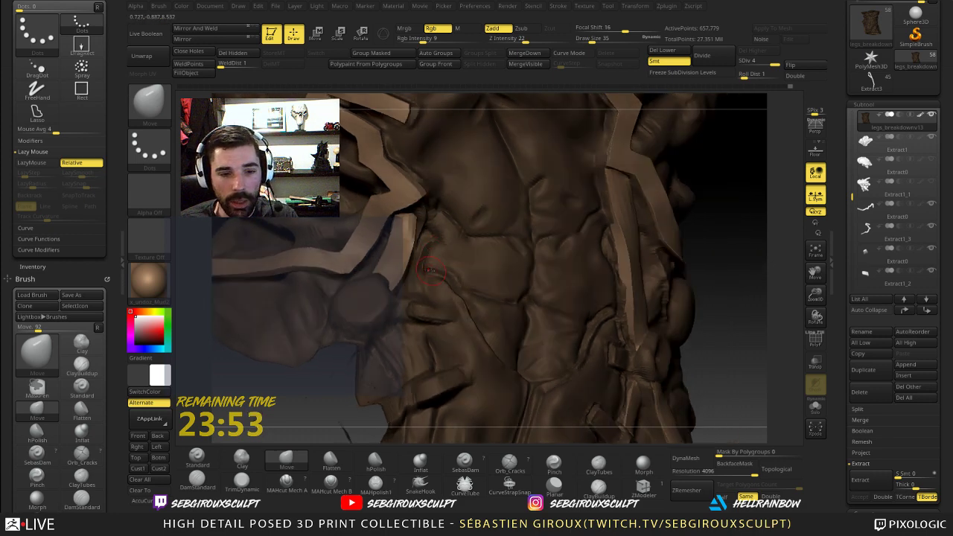
left_click_drag(744, 272, 439, 256)
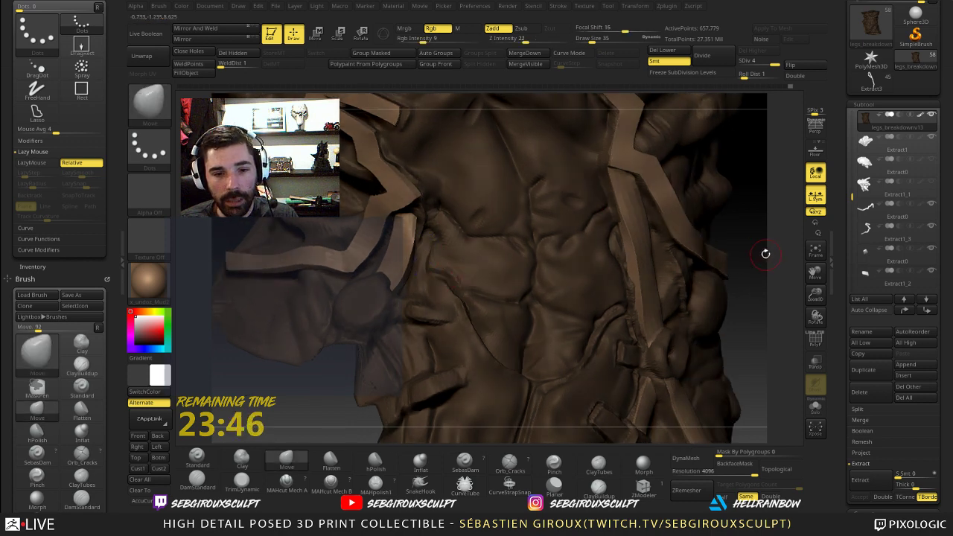
mouse_move(765, 253)
left_mouse_down()
mouse_move(708, 219)
mouse_move(722, 258)
mouse_move(689, 281)
left_mouse_up()
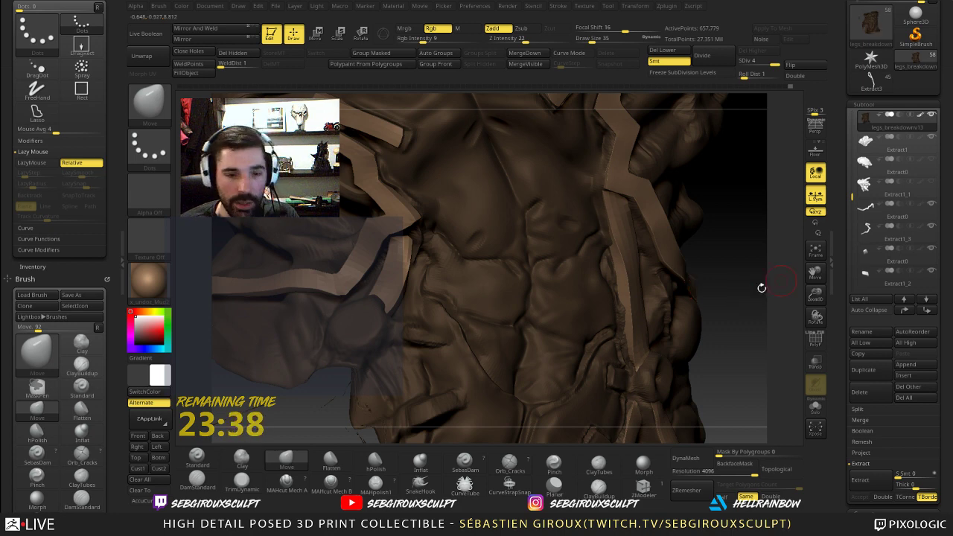
- Add volume to the cloth around the strap's bend with the Clay brush at draw size 35
left_click_drag(746, 294, 737, 320)
key("b")
key("c")
key("l")
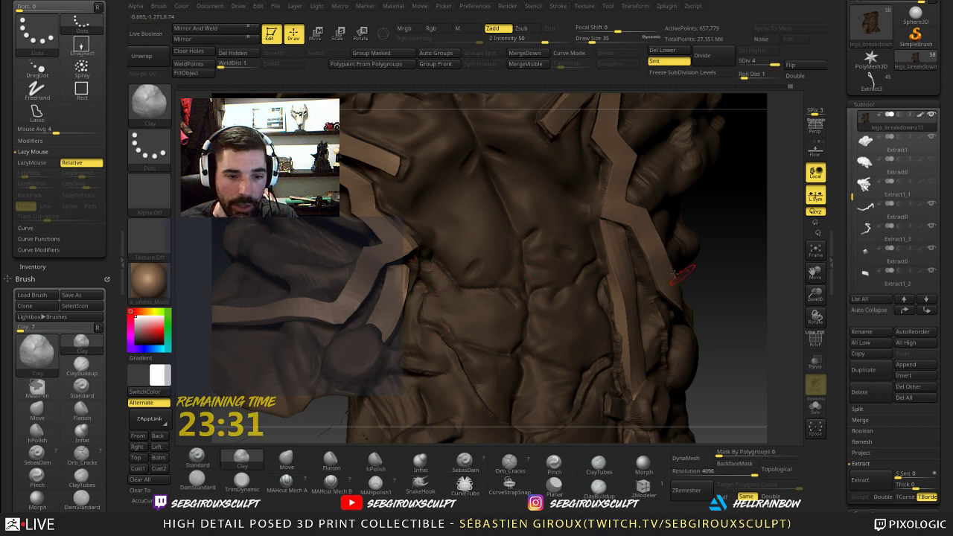
left_click_drag(740, 276, 745, 266)
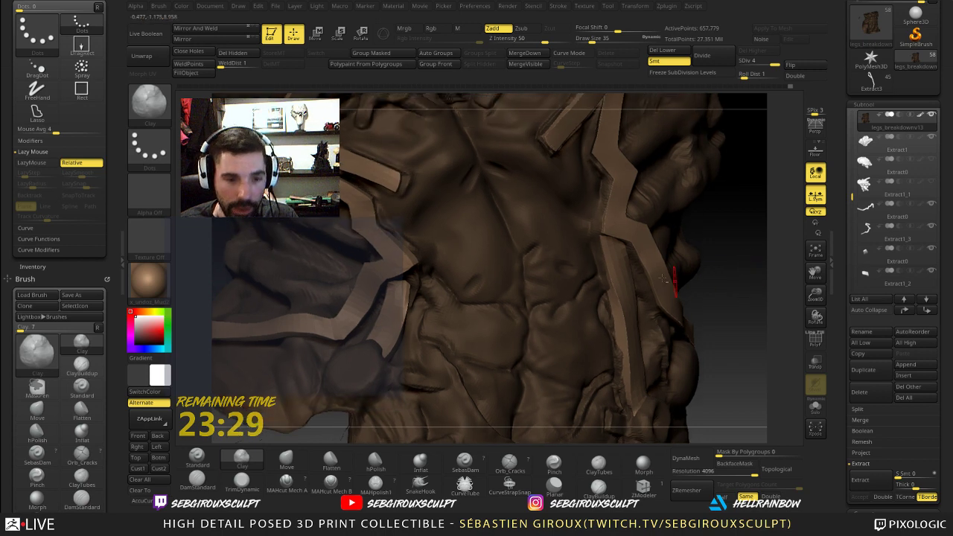
- Carve creases into the cloth around the short hanging strap's bend with the DamStandard brush at draw size 35
left_click_drag(707, 290, 685, 328)
left_click(196, 480)
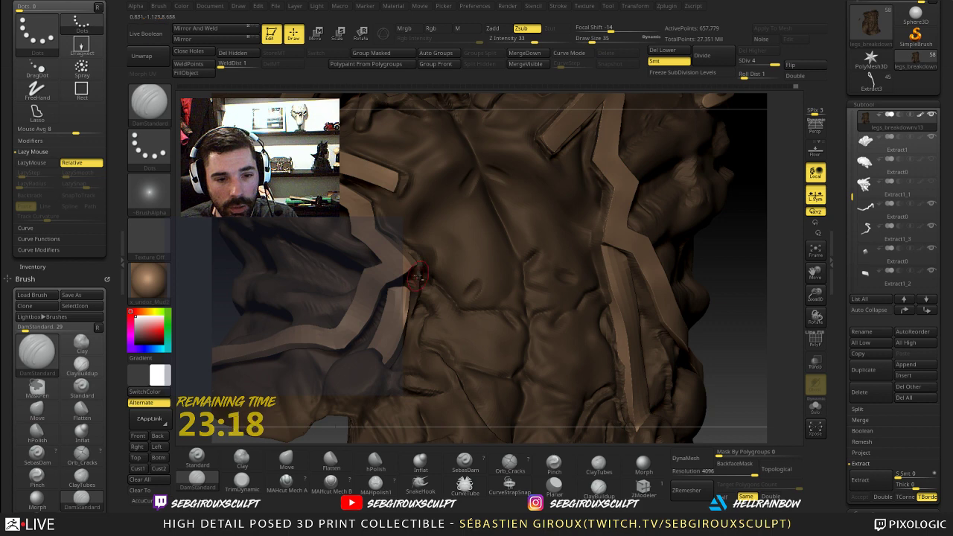
left_click_drag(751, 334, 728, 287)
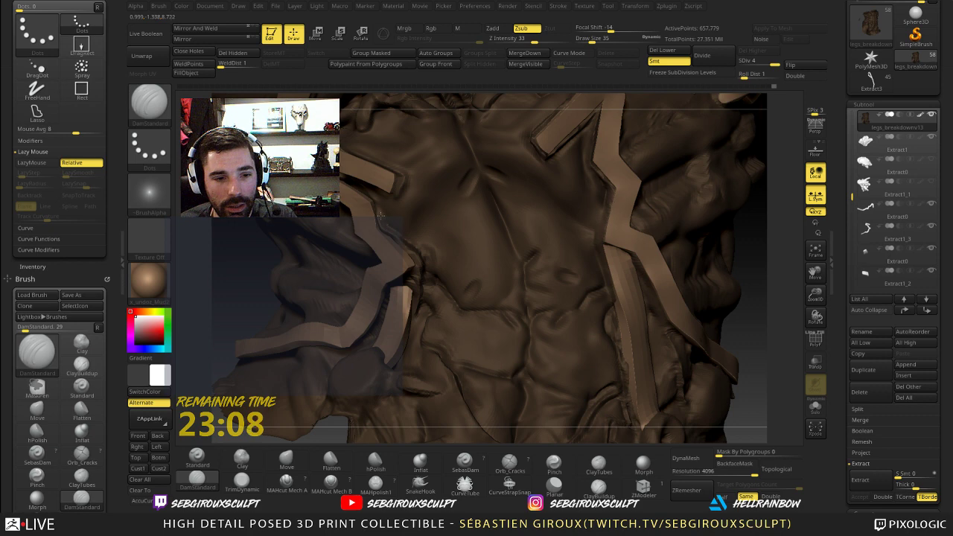
- Adjust the cloth between the upper strap tab and the zigzag strap with the Move brush at draw size 35 and smoothing
key("b")
key("m")
key("v")
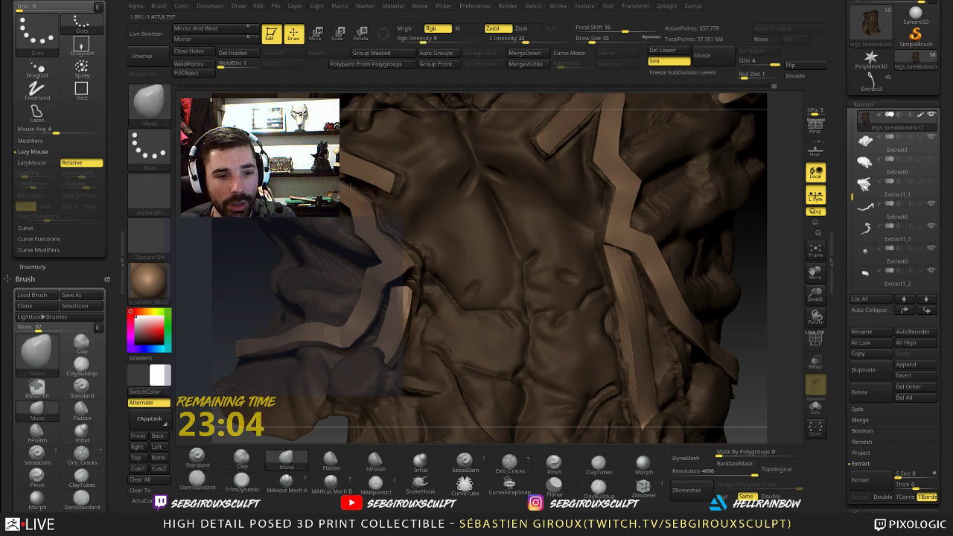
left_click_drag(763, 248, 695, 240)
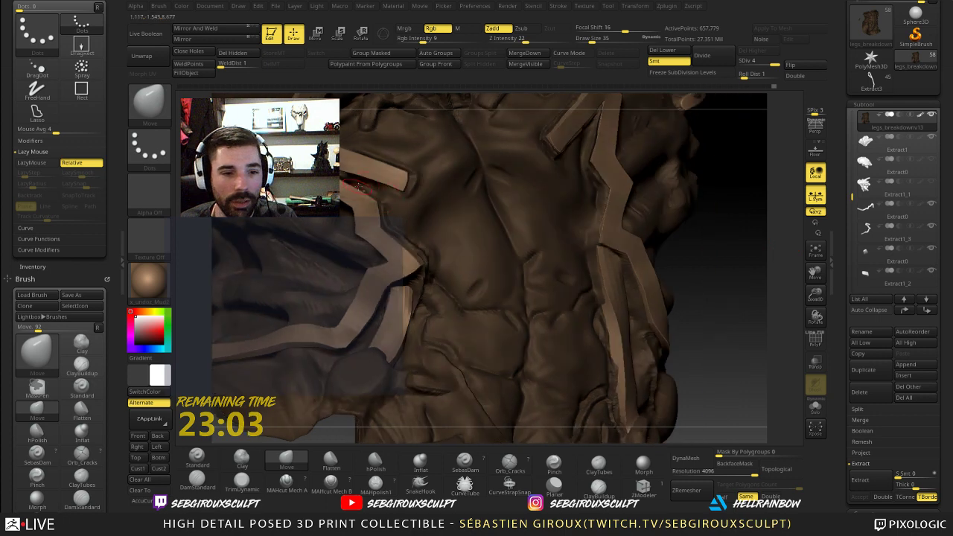
key("shift")
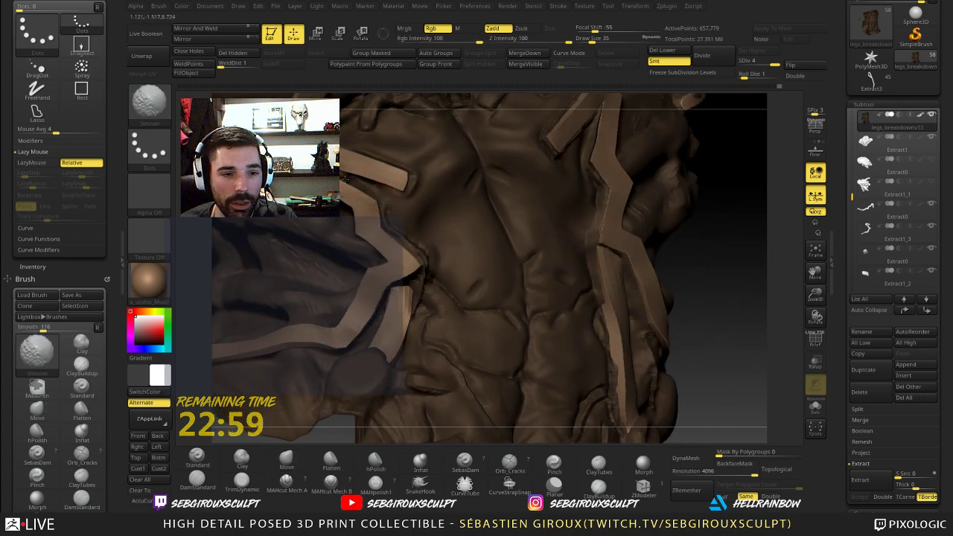
left_click_drag(717, 229, 747, 231)
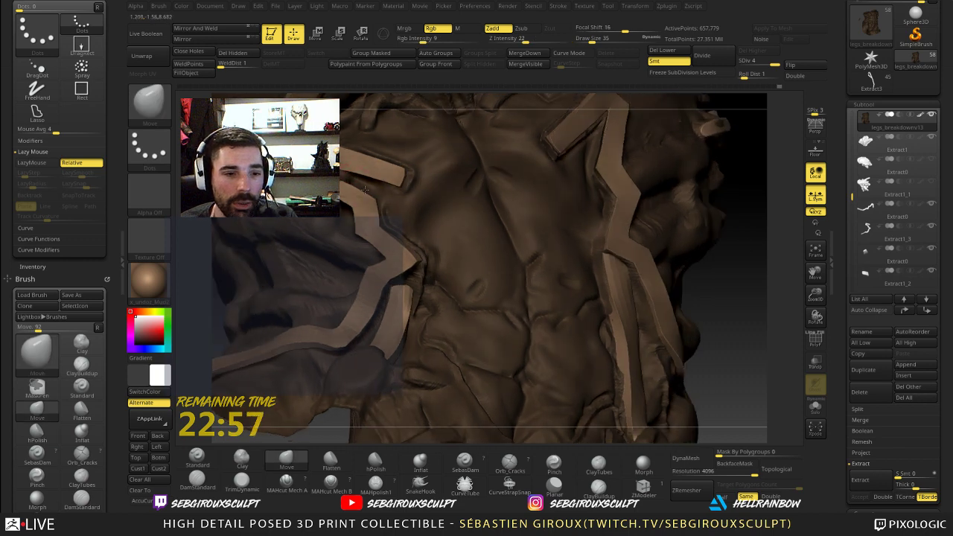
key("ctrl")
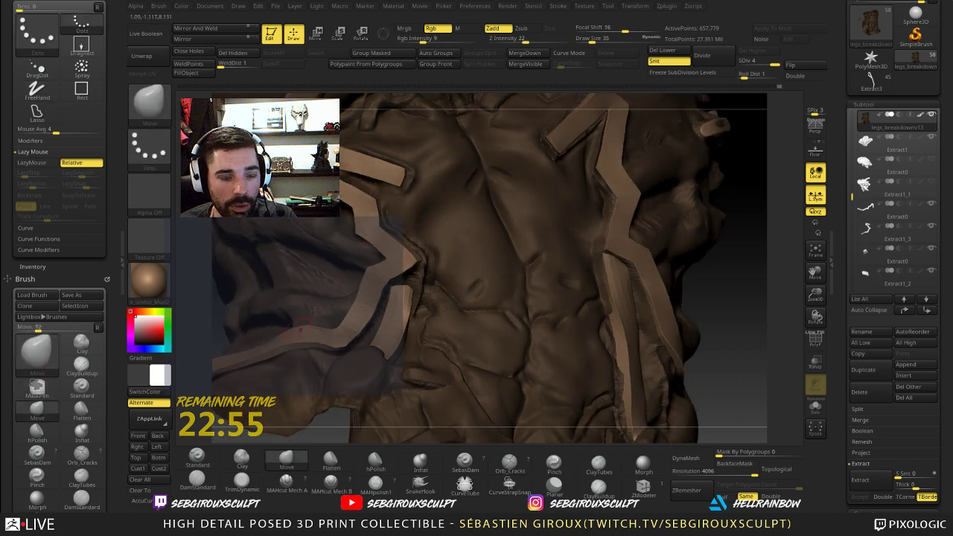
- Sharpen the crease along the zigzag strap's edge below the upper tab with the DamStandard brush at draw size 35
key("b")
key("d")
key("s")
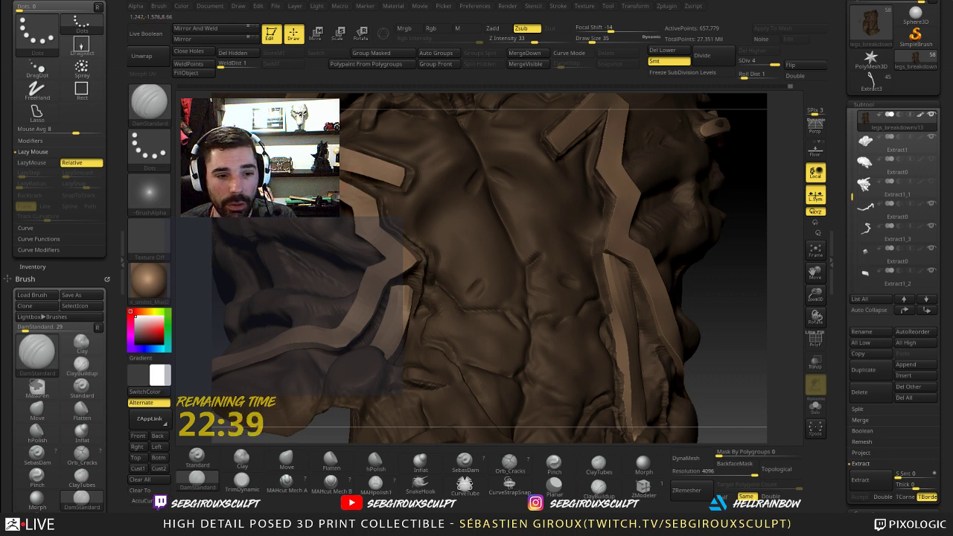
mouse_move(753, 289)
left_mouse_down()
mouse_move(729, 322)
mouse_move(751, 318)
left_mouse_up()
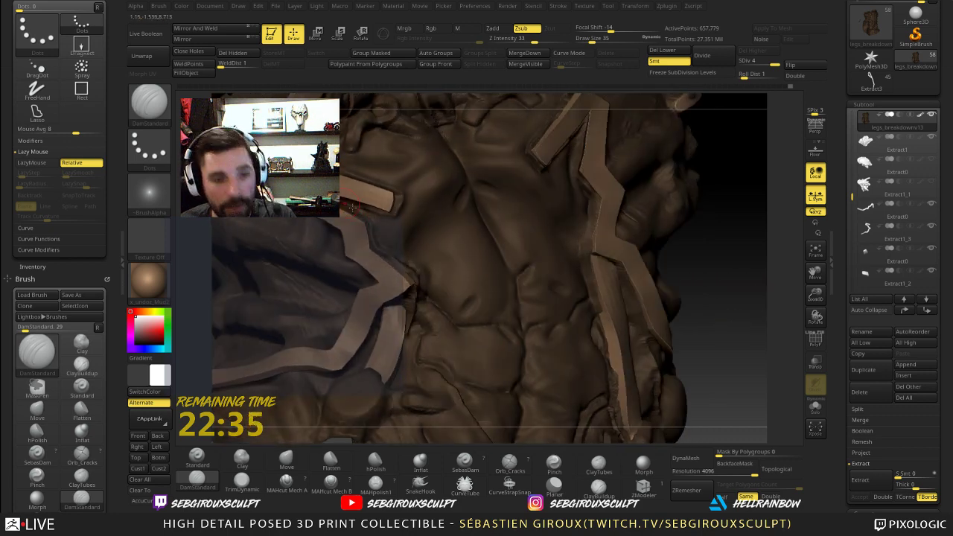
- Add volume to the cloth just below the upper strap tab with the Clay brush at draw size 35
key("b")
key("c")
key("l")
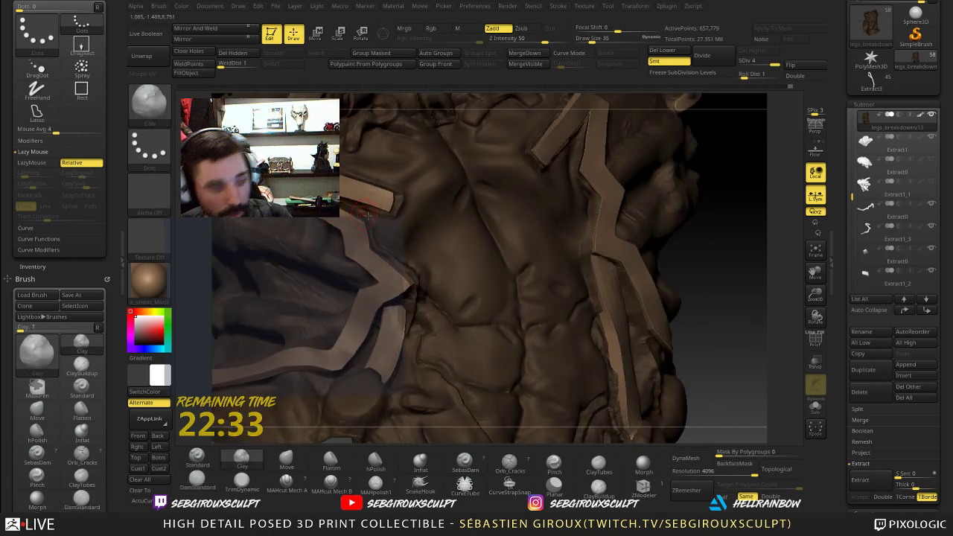
left_click_drag(345, 207, 369, 214)
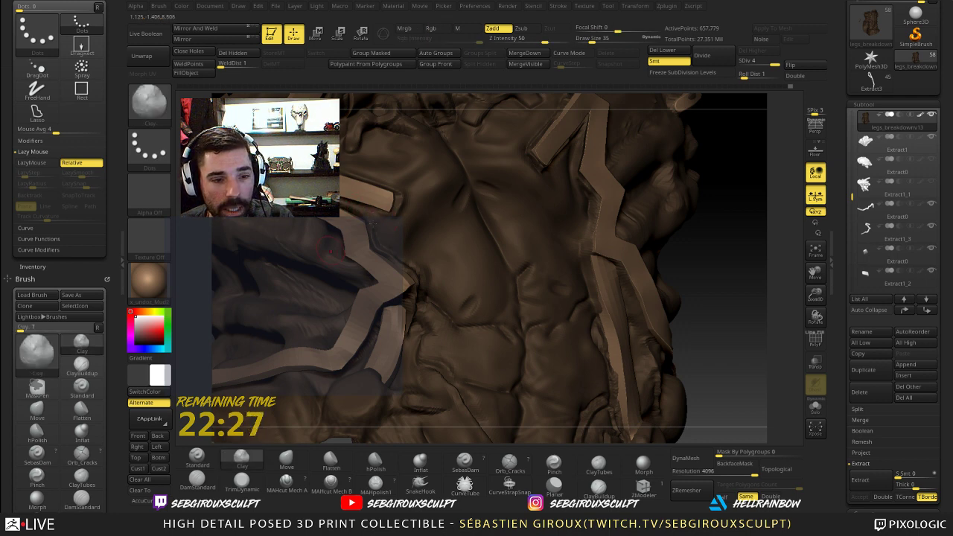
- Cut close-up creases along the strap's bend and upper tab with the DamStandard brush at draw size 35
left_click(197, 480)
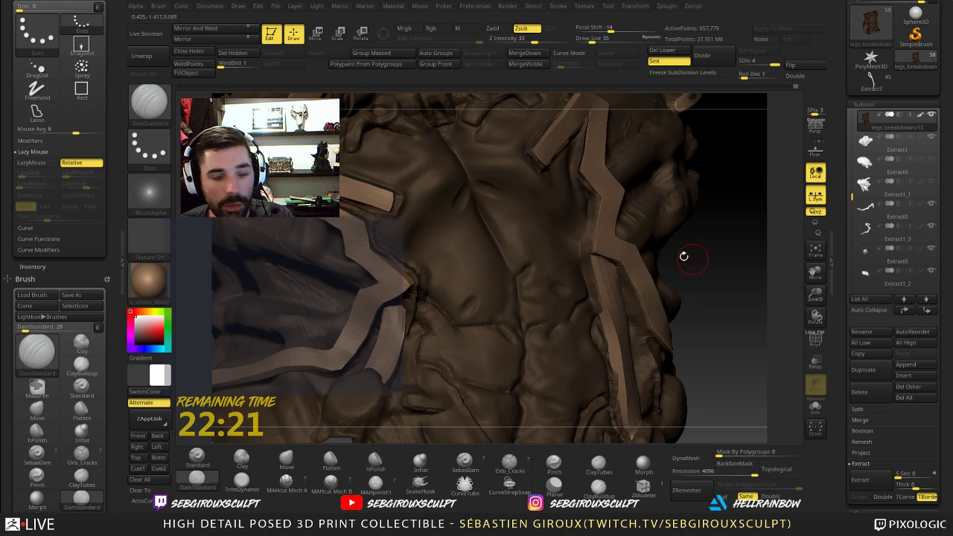
left_click_drag(716, 263, 744, 320, "alt")
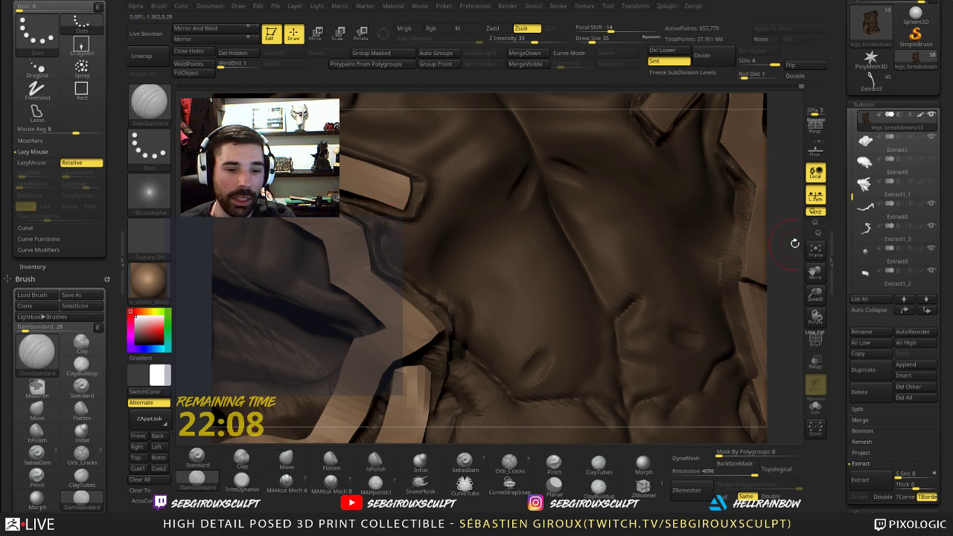
mouse_move(794, 242)
left_mouse_down()
mouse_move(740, 201)
mouse_move(680, 186)
mouse_move(681, 215)
mouse_move(665, 227)
mouse_move(711, 325)
mouse_move(704, 296)
left_mouse_up()
key("f")
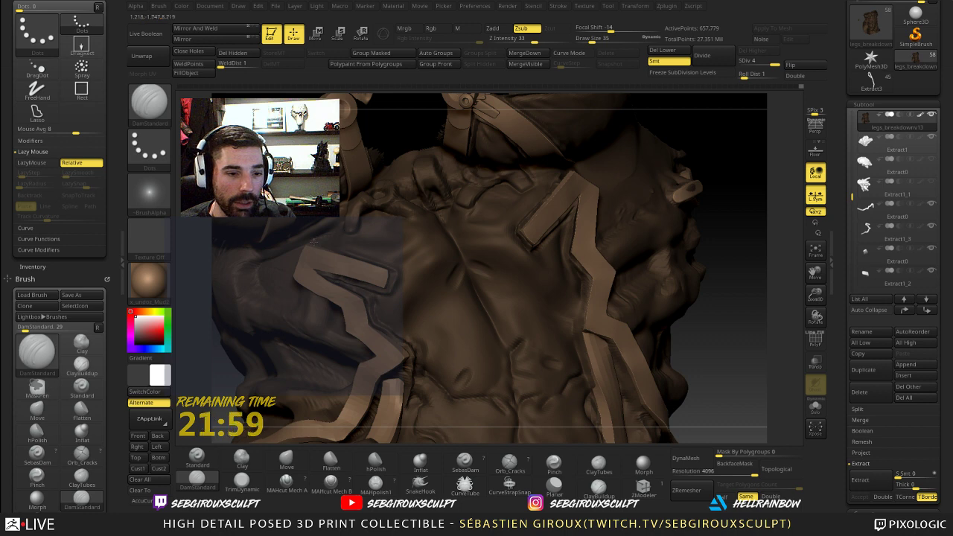
- Build up and smooth the cloth around the top of the zigzag strap with the Clay brush at draw size 35
mouse_move(766, 275)
left_mouse_down()
mouse_move(796, 253)
mouse_move(713, 257)
left_mouse_up()
key("2")
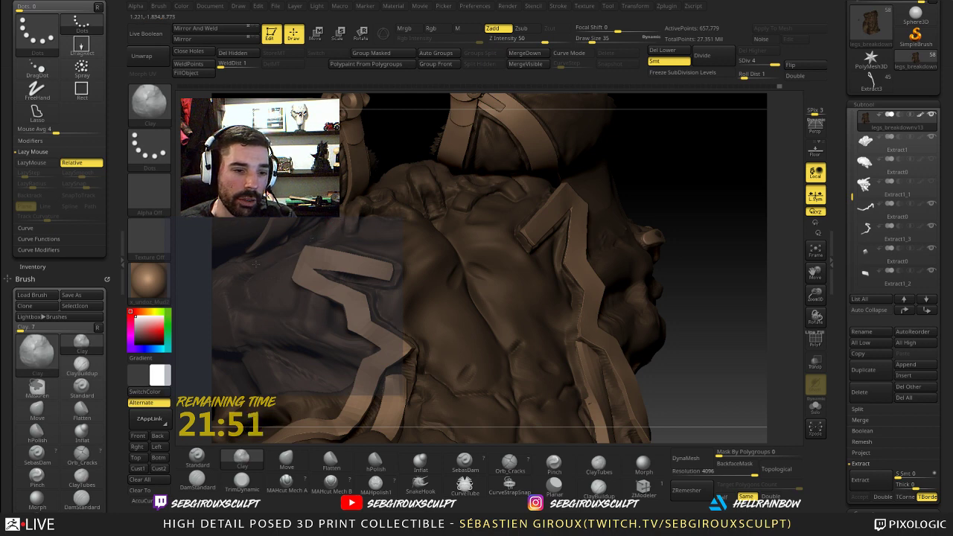
left_click_drag(617, 161, 648, 236)
key("shift")
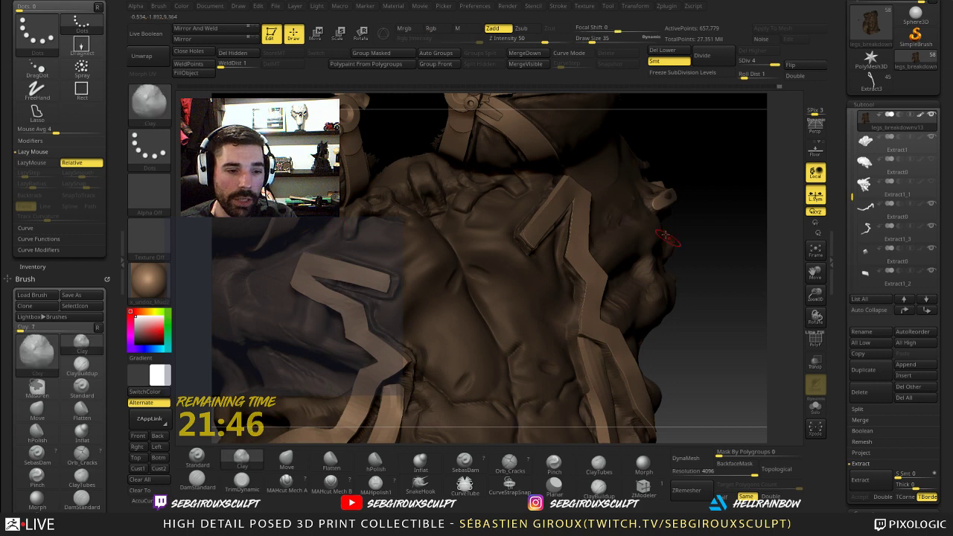
left_click_drag(720, 271, 683, 287)
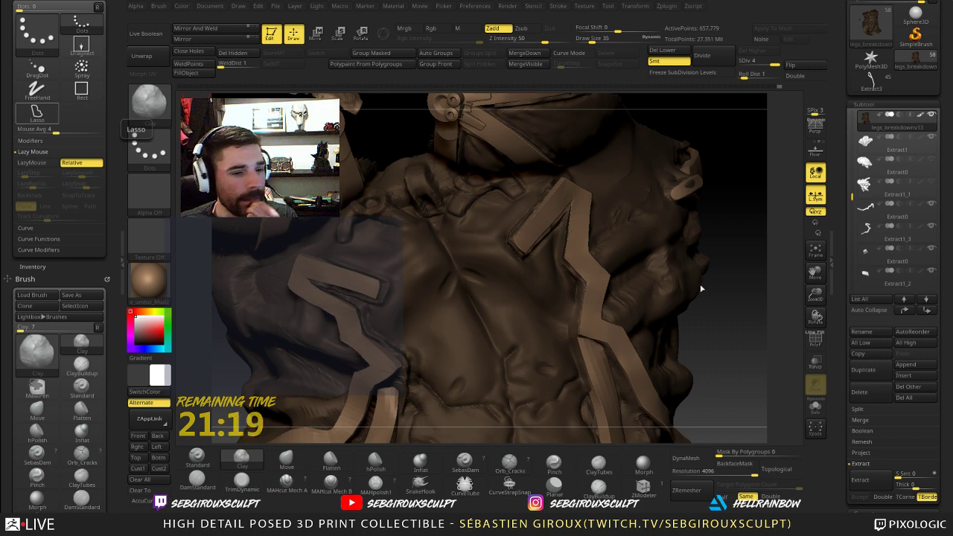
left_click_drag(768, 341, 757, 334)
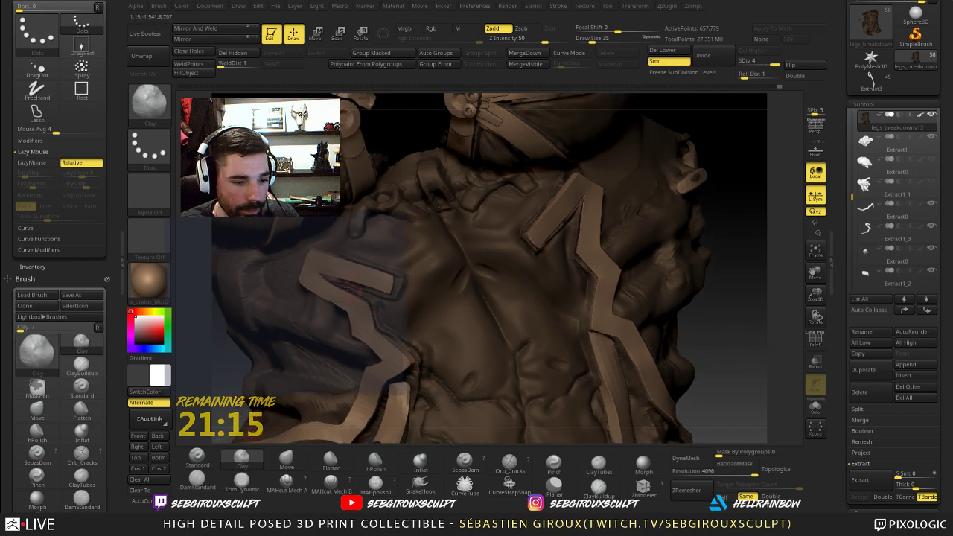
- Adjust the cloth in the gap under the upper strap tab with the Move brush, undo the last stroke, and set the draw size to 50
left_click_drag(723, 311, 670, 327)
key("b")
key("m")
key("v")
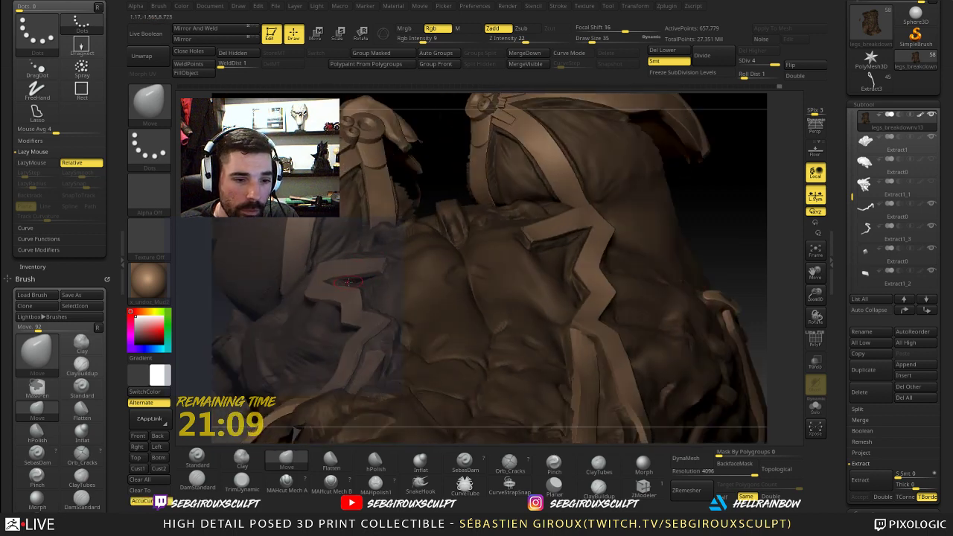
right_click_drag(361, 280, 363, 283, "ctrl")
right_click(362, 283)
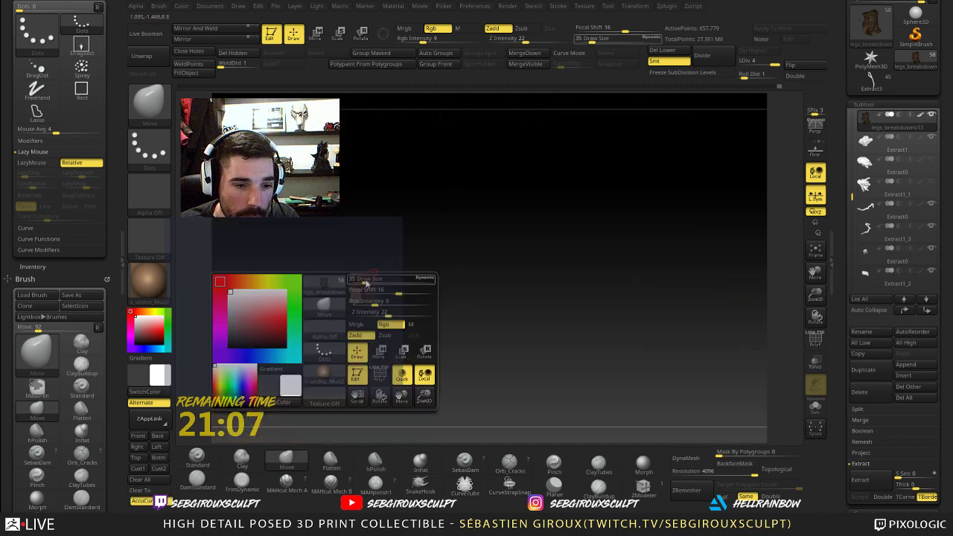
left_click_drag(415, 231, 588, 240)
right_click_drag(588, 238, 361, 284)
left_click(362, 285, "ctrl+shift")
left_click(721, 233, "ctrl+shift")
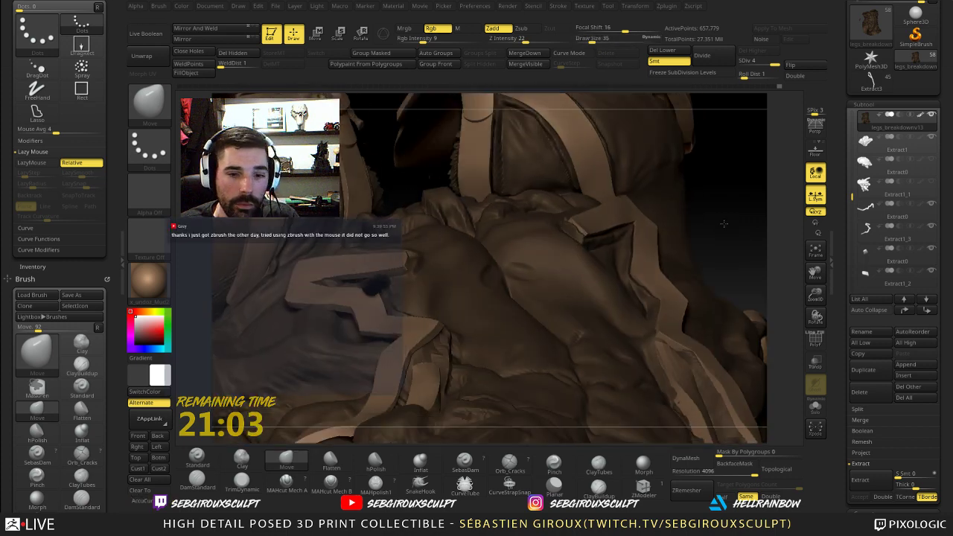
left_click_drag(720, 232, 447, 263)
key("ctrl+z")
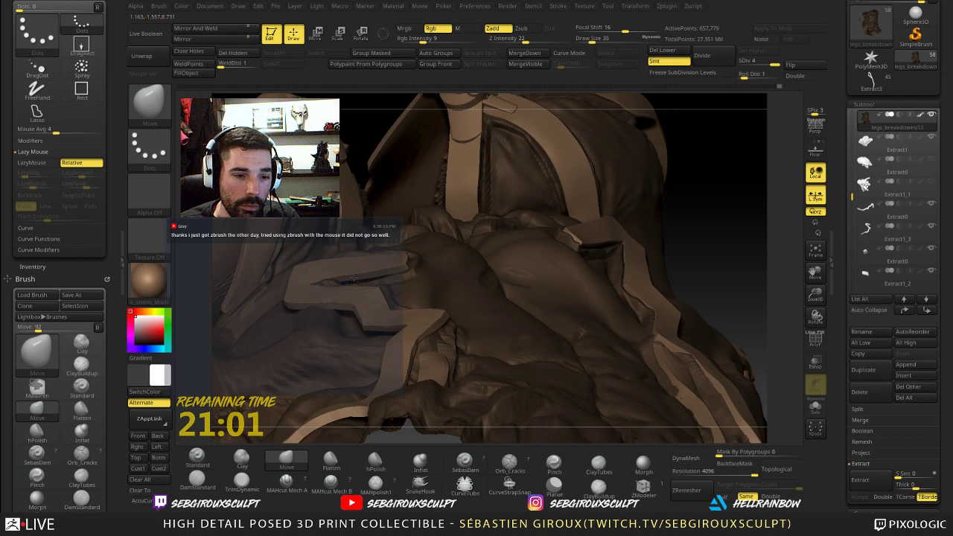
right_click_drag(369, 270, 351, 280)
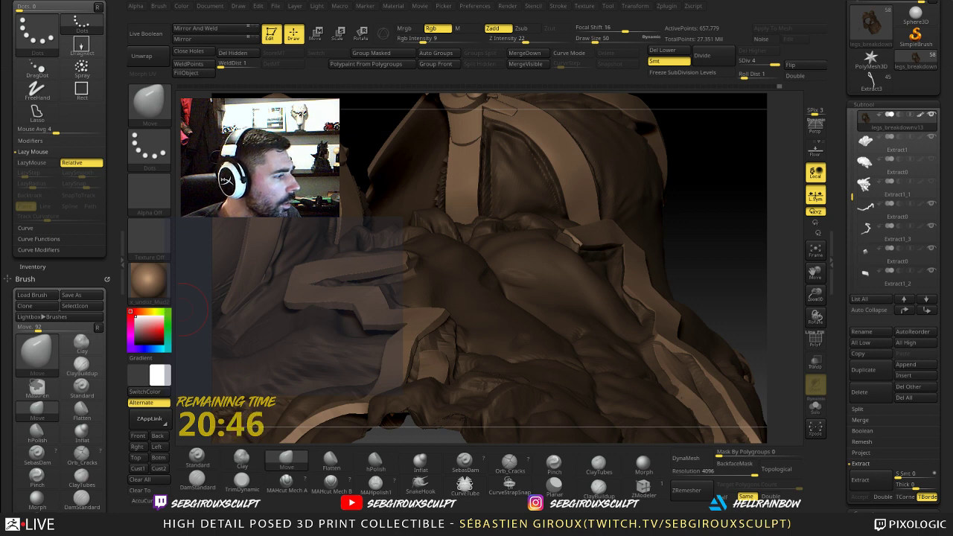
- Switch to Notepad to show the PARKABLOGS.COM note, shrink and reposition its window, and return to ZBrush
left_click_drag(0, 122, 536, 145)
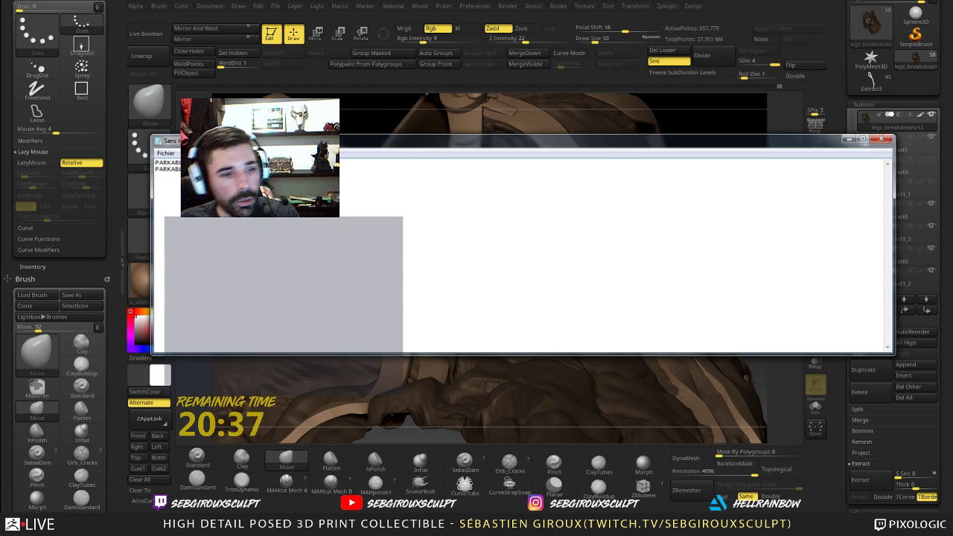
left_click_drag(521, 141, 499, 180)
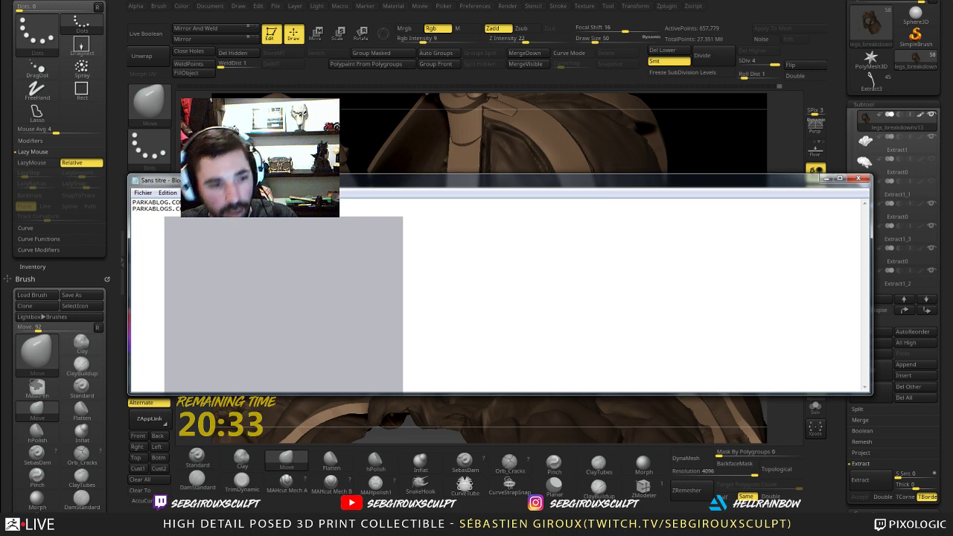
left_click_drag(261, 180, 254, 193)
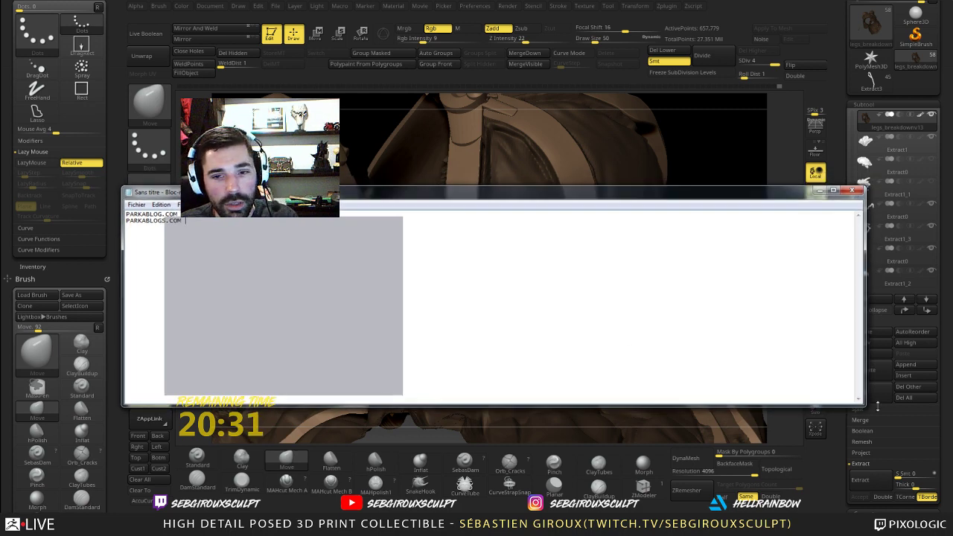
left_click_drag(865, 406, 573, 354)
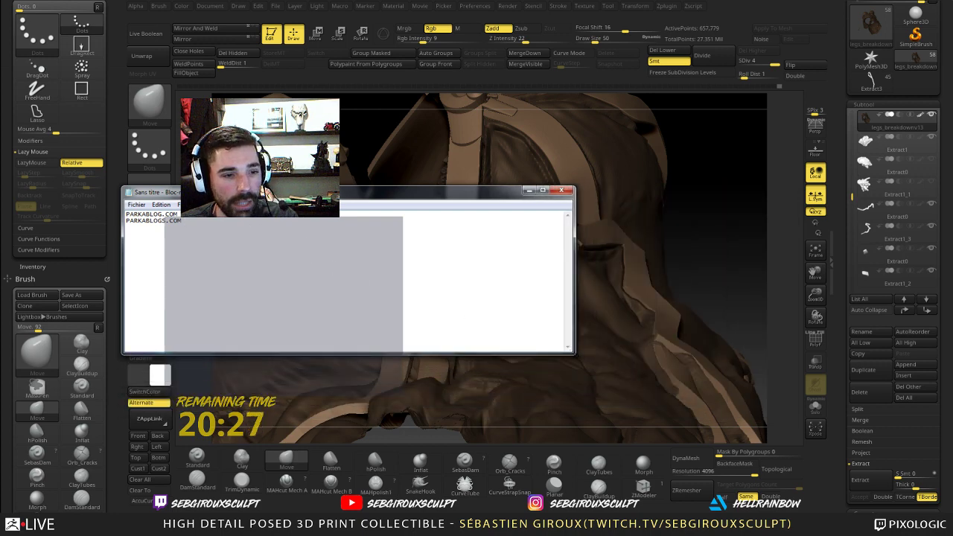
left_click_drag(260, 192, 262, 198)
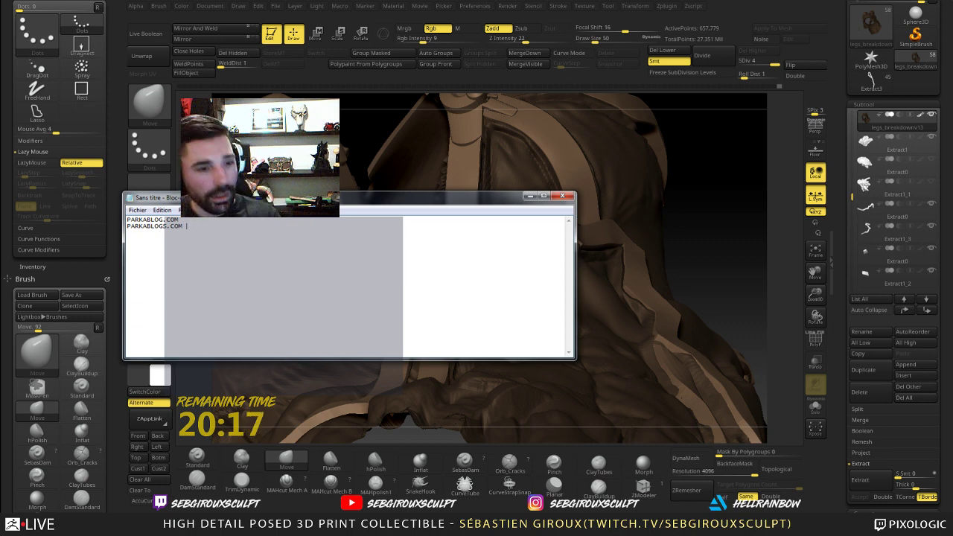
left_click_drag(280, 198, 371, 214)
left_click_drag(448, 211, 329, 224)
key("alt+Tab")
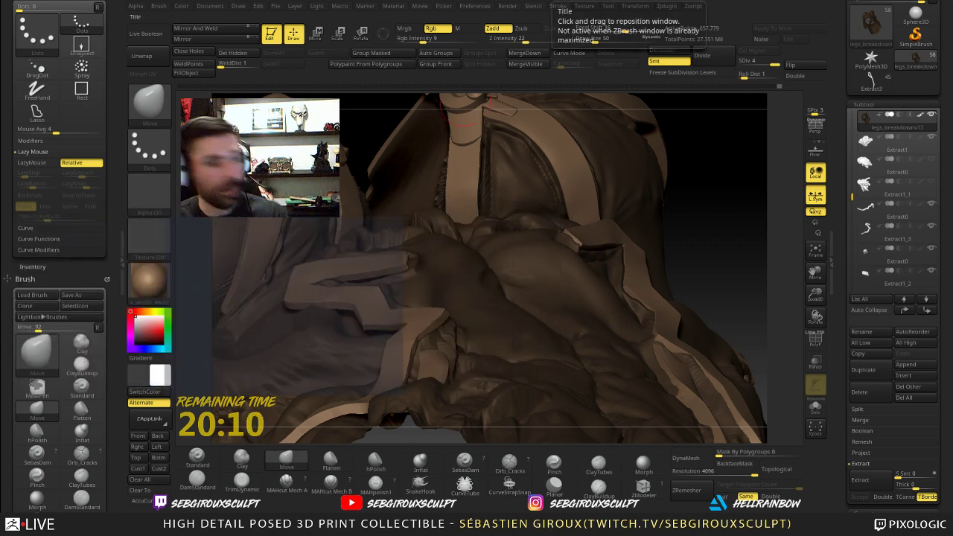
- Nudge the front panel cloth beside the strap's bend with the Move brush at draw size 50
left_click_drag(758, 304, 743, 366)
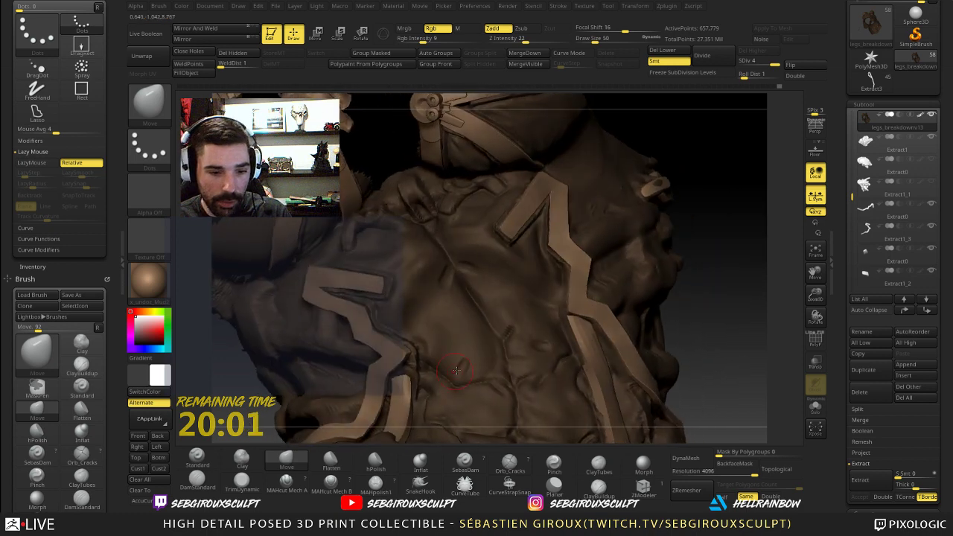
left_click(196, 480)
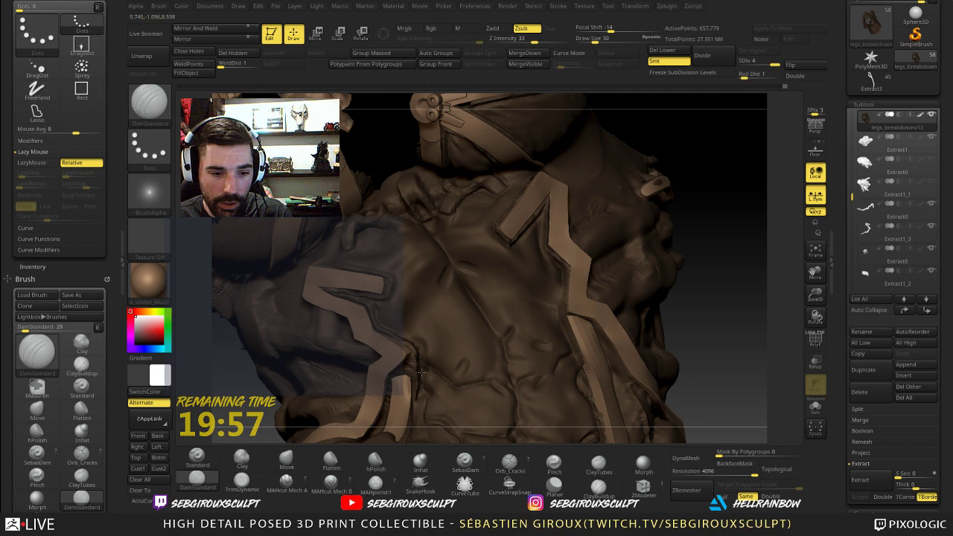
key("b")
key("m")
key("v")
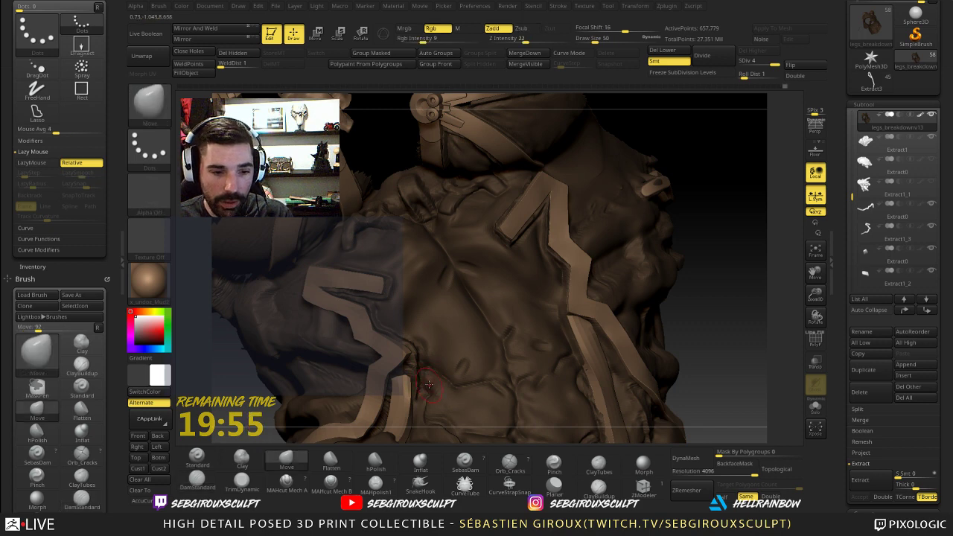
- Carve a diagonal crease across the upper front panel toward the strap with the DamStandard brush at draw size 50
mouse_move(692, 342)
left_mouse_down("alt")
mouse_move(678, 321)
mouse_move(681, 297)
mouse_move(689, 337)
mouse_move(690, 295)
mouse_move(692, 341)
left_mouse_up("alt")
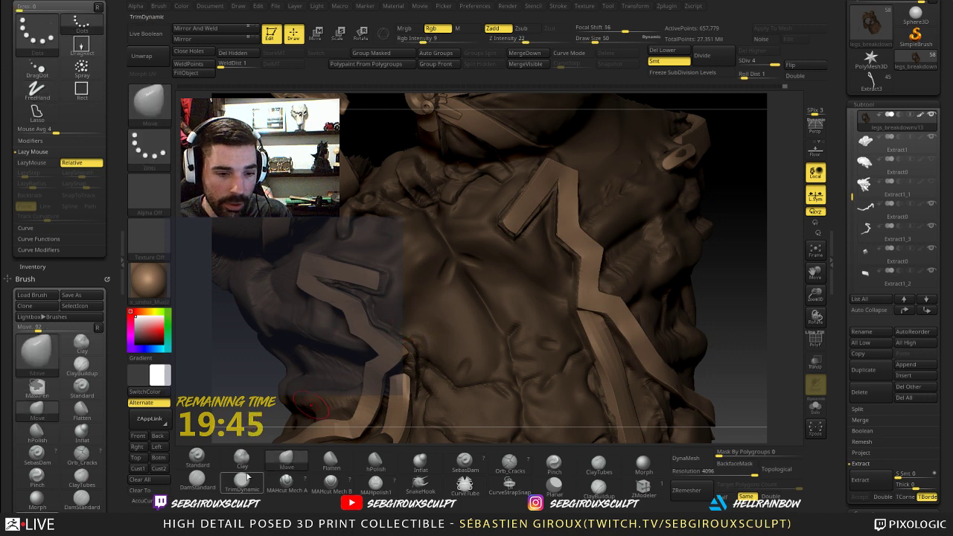
left_click(196, 480)
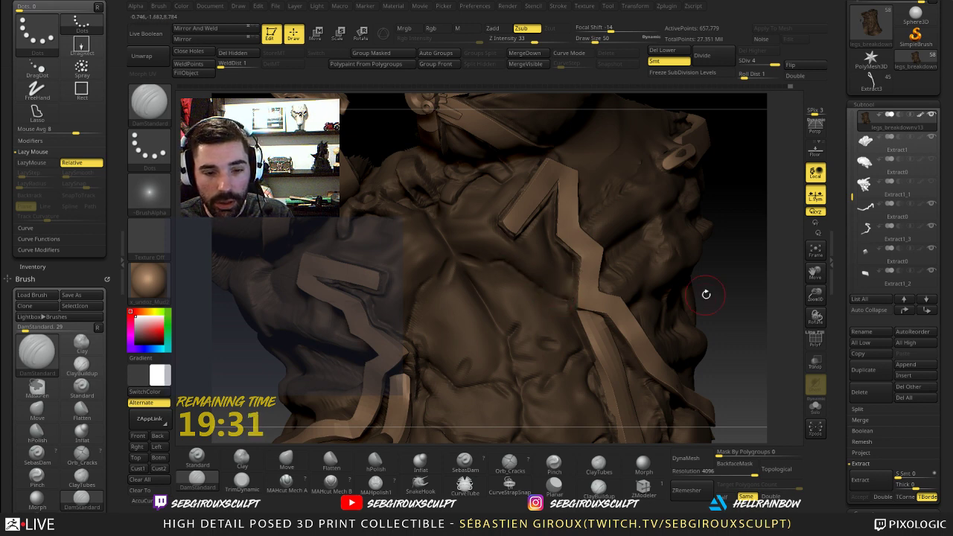
left_click_drag(706, 294, 648, 305)
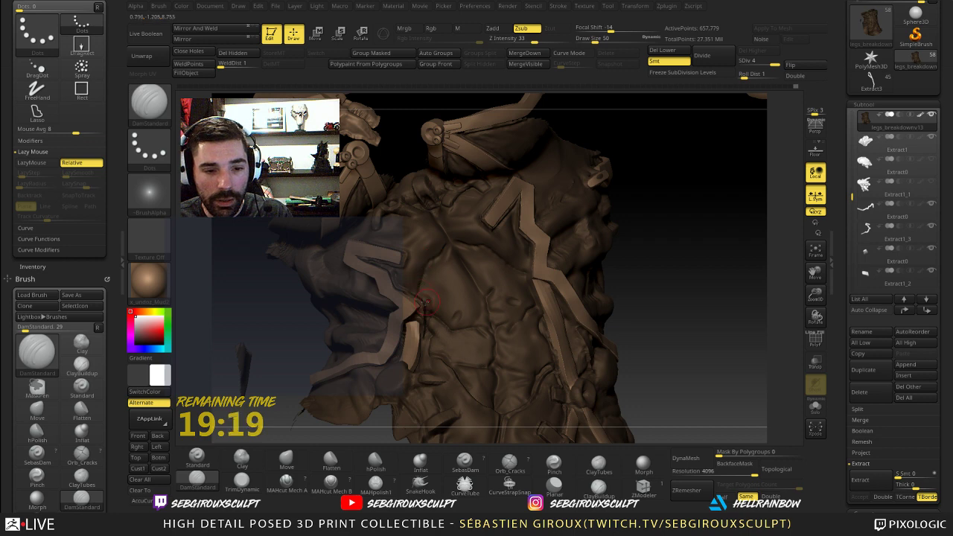
- Build up the front panel cloth beside the strap's bend with the Clay brush and carve a short crease there with DamStandard
left_click_drag(635, 305, 667, 313)
key("b")
key("c")
key("l")
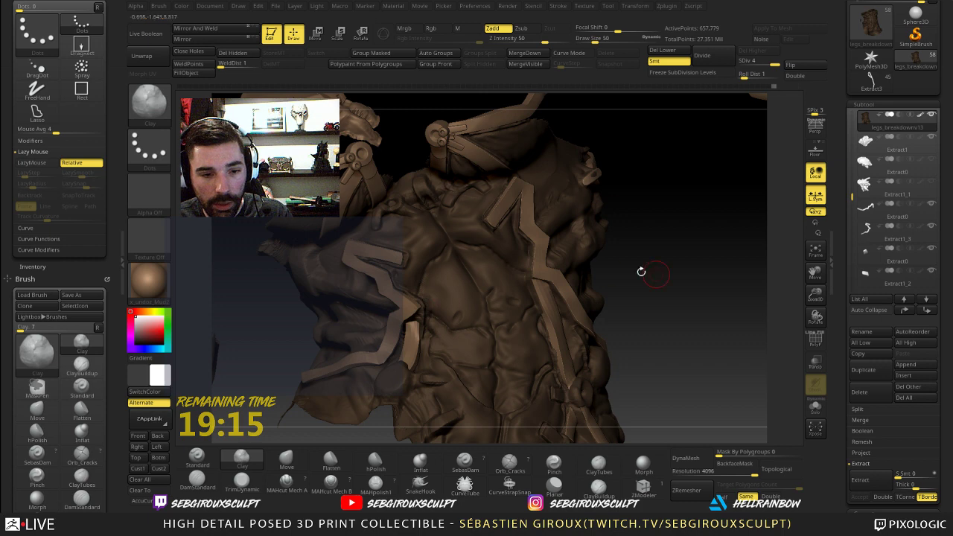
mouse_move(640, 272)
left_mouse_down()
mouse_move(668, 260)
mouse_move(722, 274)
left_mouse_up()
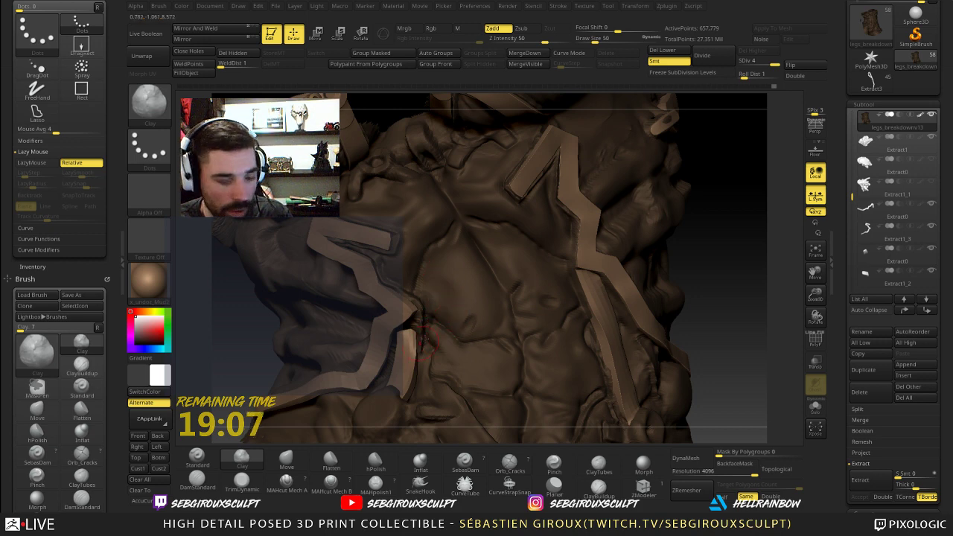
left_click(213, 479)
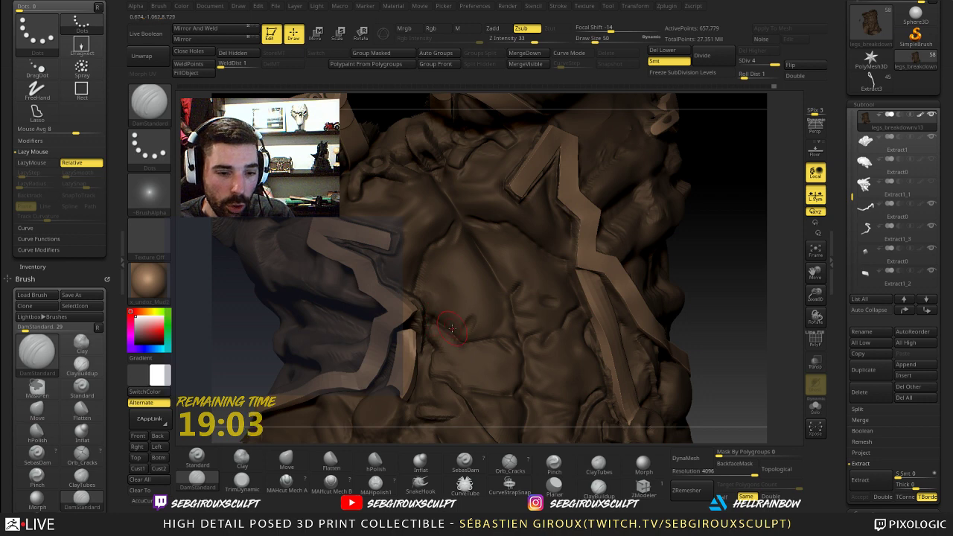
- Reshape the cloth and the short crease beside the strap's bend with the Move brush at draw size 50
key("b")
key("m")
key("v")
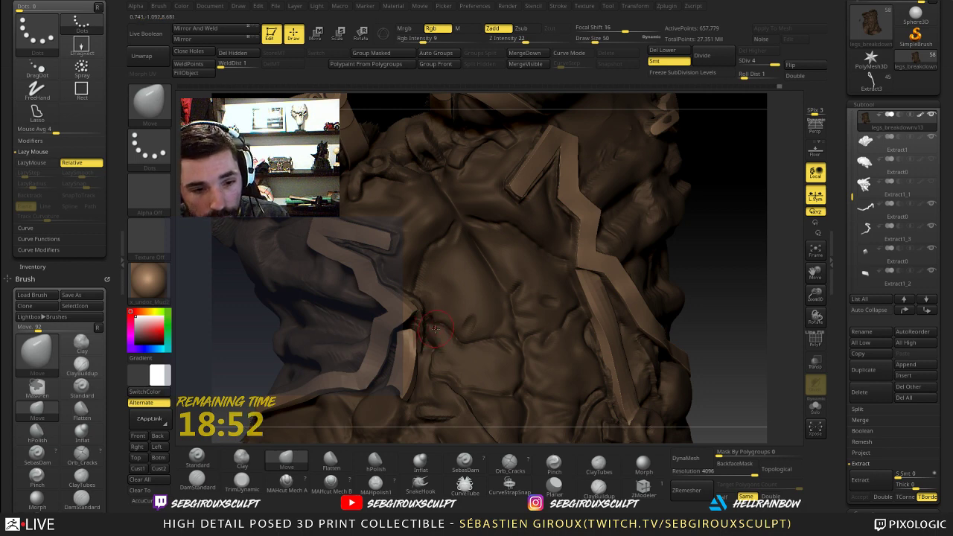
left_click_drag(755, 286, 452, 329)
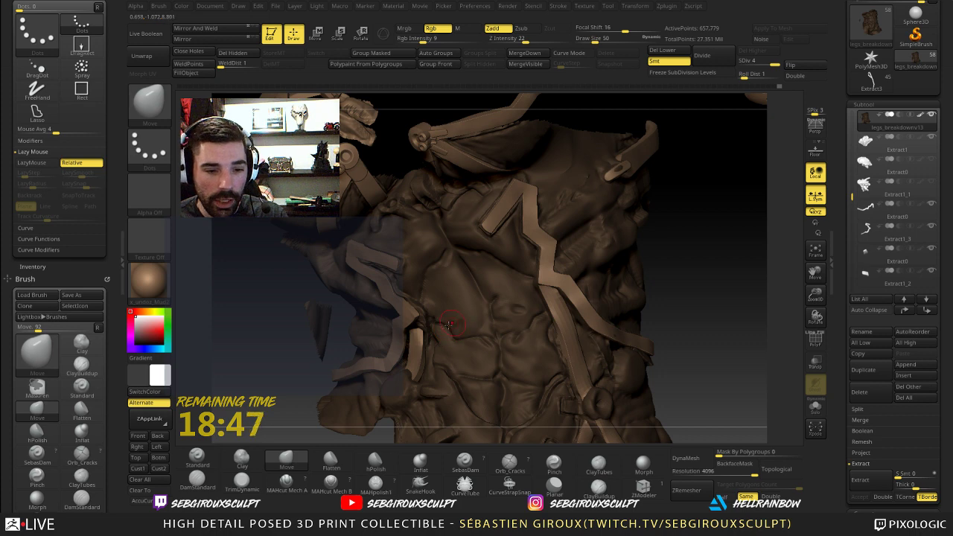
left_click_drag(687, 281, 460, 338)
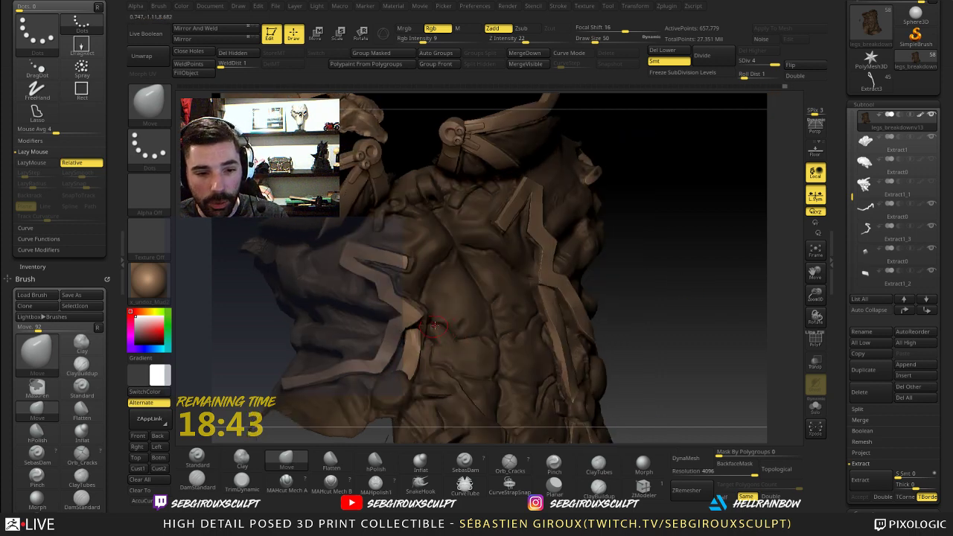
mouse_move(676, 303)
left_mouse_down()
mouse_move(655, 291)
mouse_move(660, 300)
mouse_move(640, 309)
mouse_move(708, 335)
left_mouse_up()
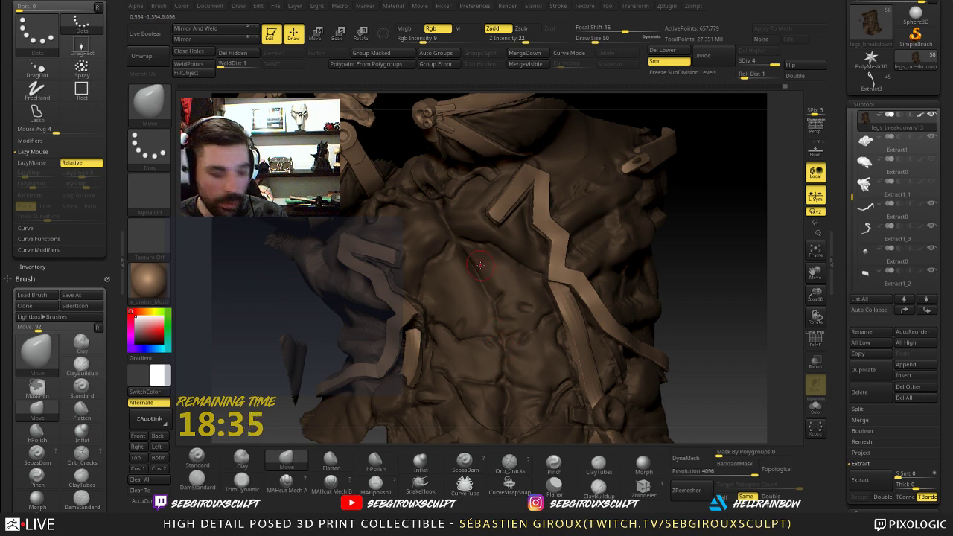
key("b")
key("c")
key("t")
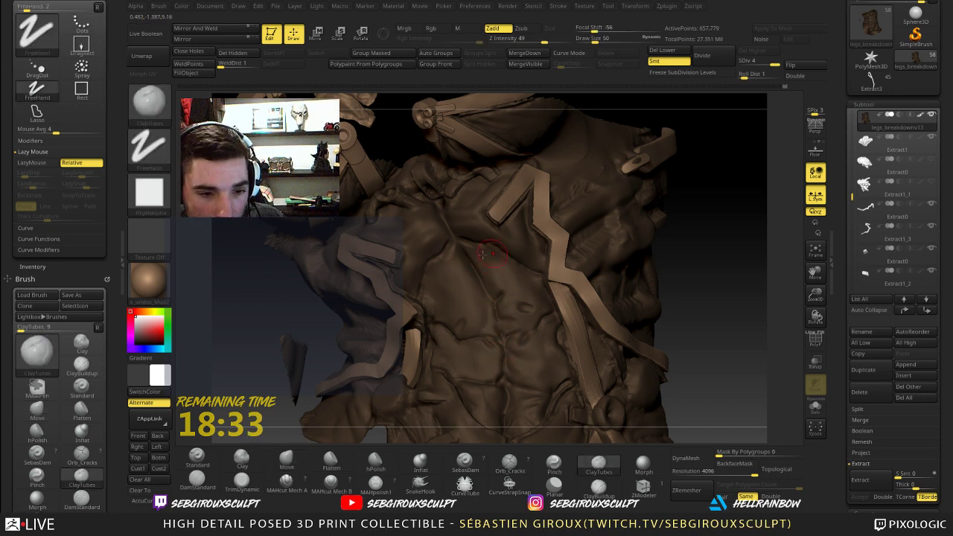
- Carve fine creases across the middle of the front panel toward the strap with the DamStandard brush at draw size 29
mouse_move(721, 254)
left_mouse_down()
mouse_move(703, 240)
mouse_move(688, 246)
left_mouse_up()
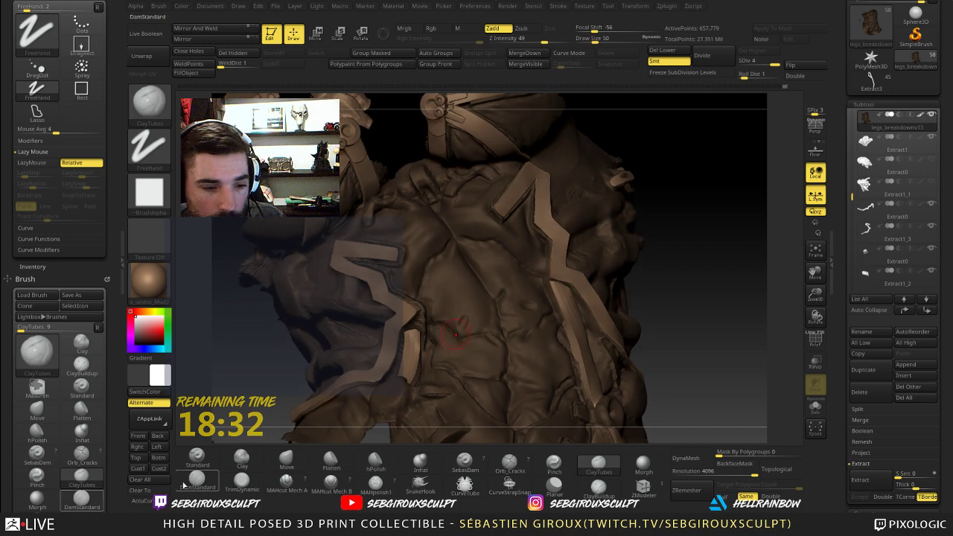
key("b")
key("d")
key("s")
right_click(447, 252)
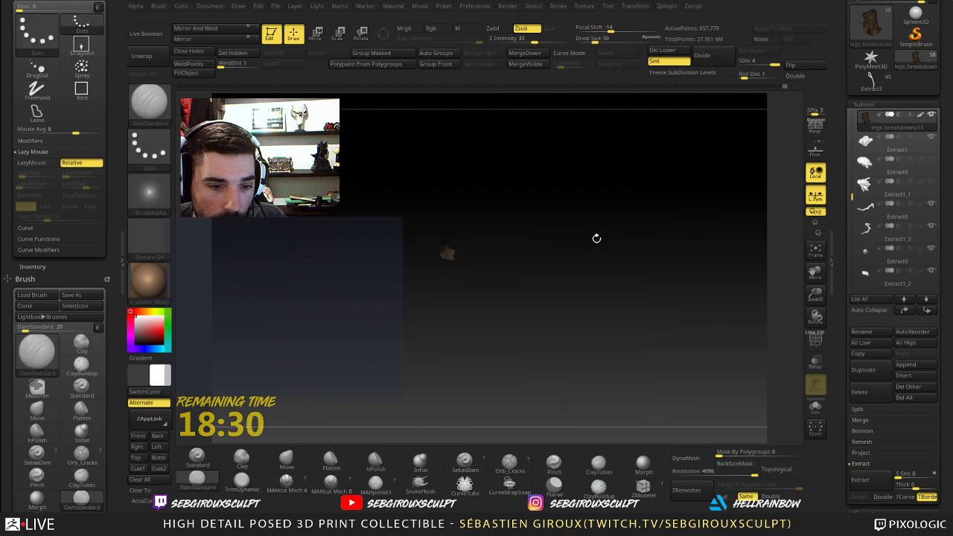
left_click_drag(595, 238, 606, 240)
key("bracketleft")
key("bracketleft")
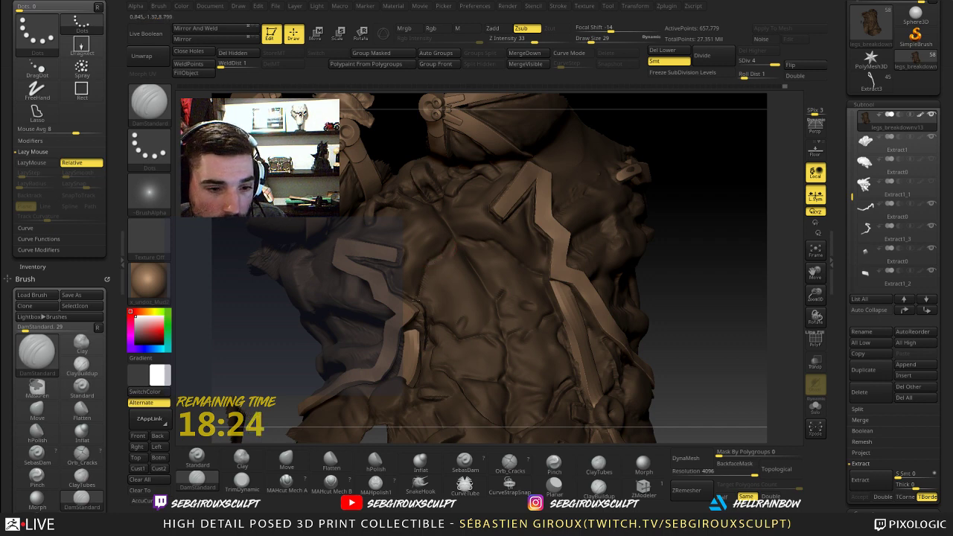
left_click_drag(715, 277, 692, 297)
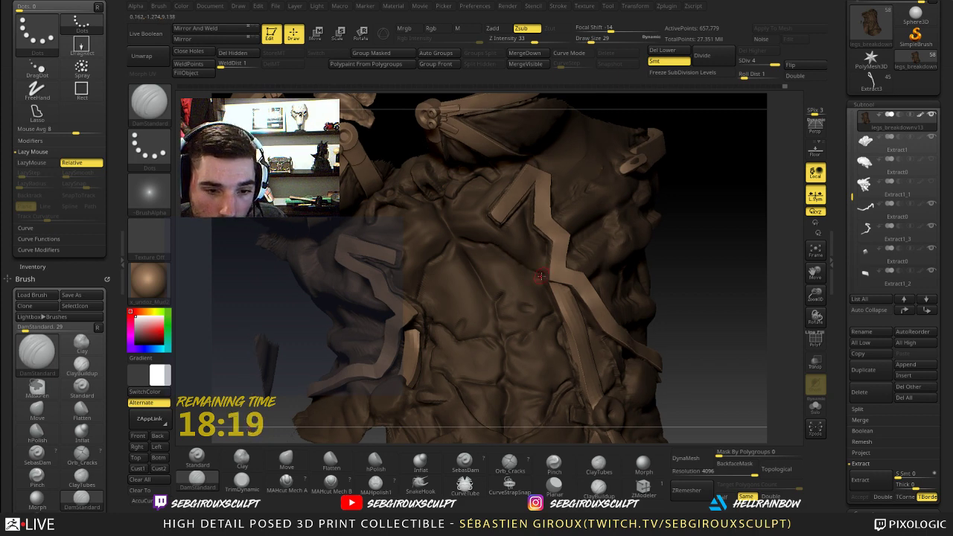
left_click_drag(541, 276, 543, 283)
left_click_drag(708, 278, 687, 256, "alt")
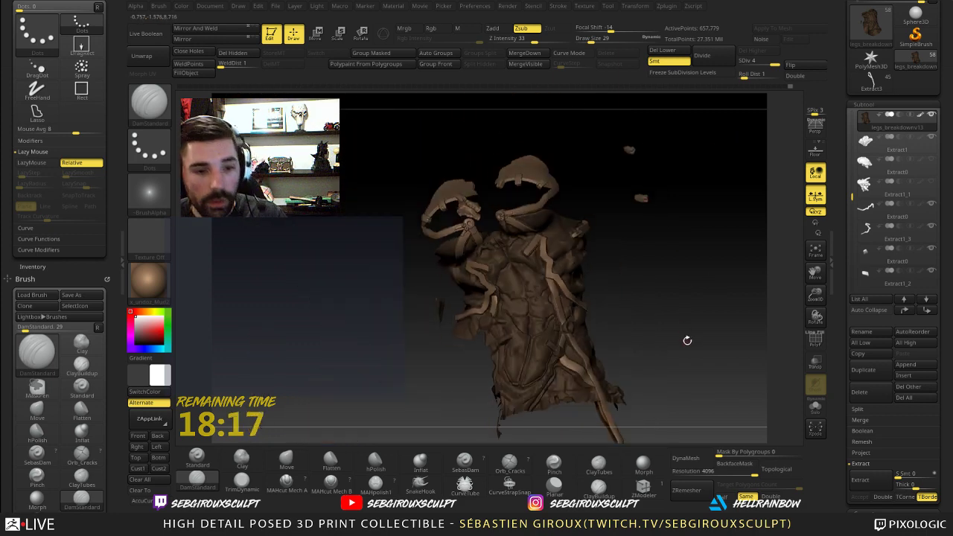
- Set up the Standard brush at draw size 29 for sculpting without colour by turning off its Mrgb channel
mouse_move(687, 340)
left_mouse_down()
mouse_move(678, 315)
mouse_move(687, 335)
mouse_move(693, 323)
mouse_move(700, 402)
mouse_move(544, 332)
mouse_move(507, 325)
left_mouse_up()
key("b")
key("s")
key("t")
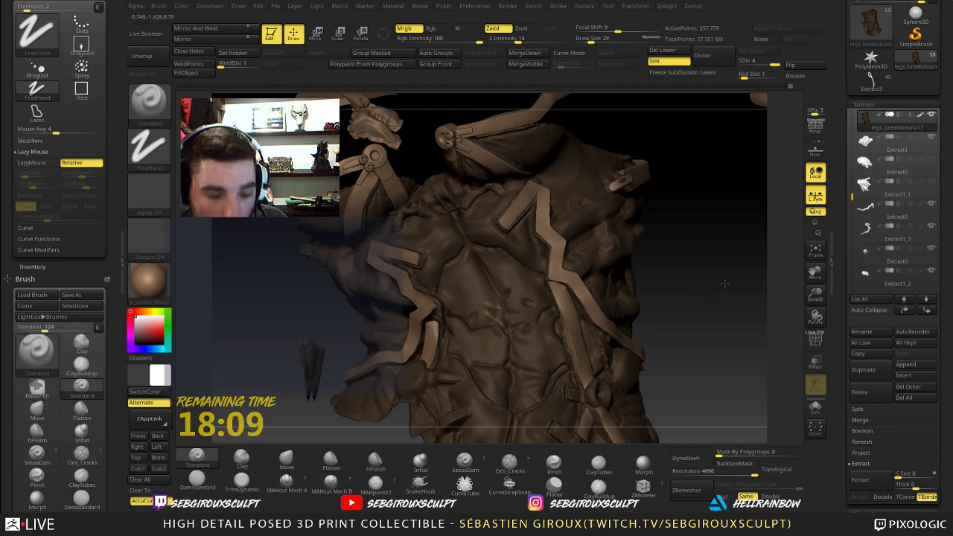
mouse_move(722, 282)
left_mouse_down()
mouse_move(687, 312)
mouse_move(697, 298)
mouse_move(735, 341)
mouse_move(735, 402)
mouse_move(745, 395)
left_mouse_up()
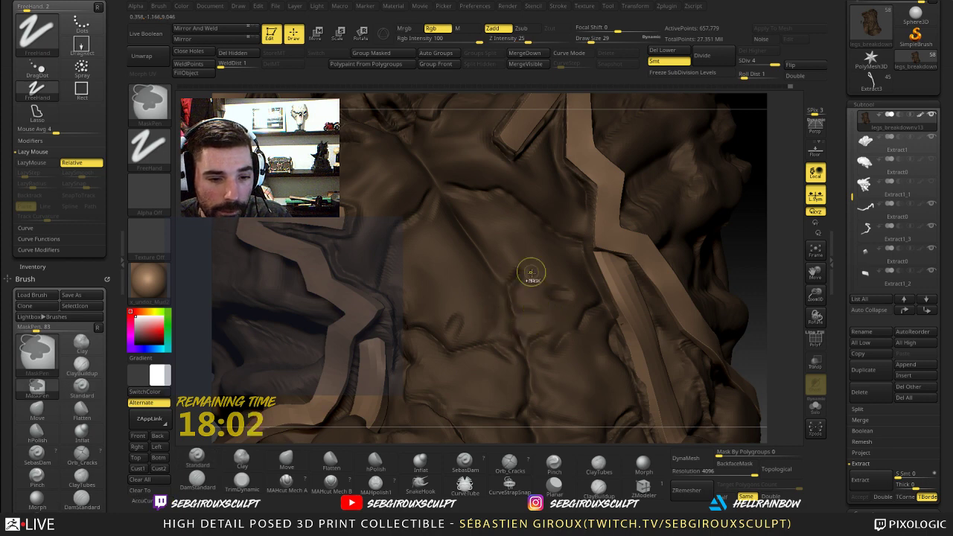
left_click(403, 29)
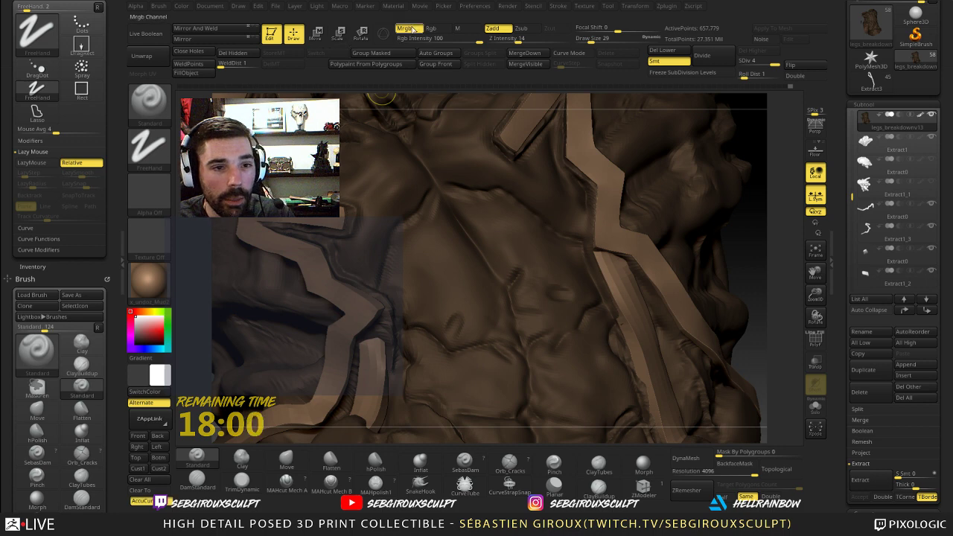
left_click(406, 28)
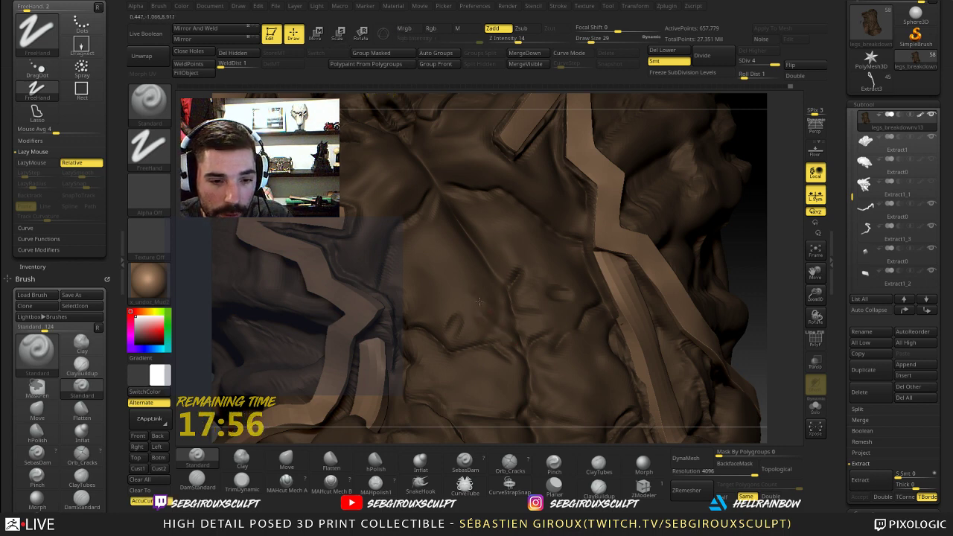
- Sculpt soft folds above the horizontal crease in the front panel with the Standard brush at Z Intensity 14 and smooth them
left_click_drag(764, 288, 688, 295)
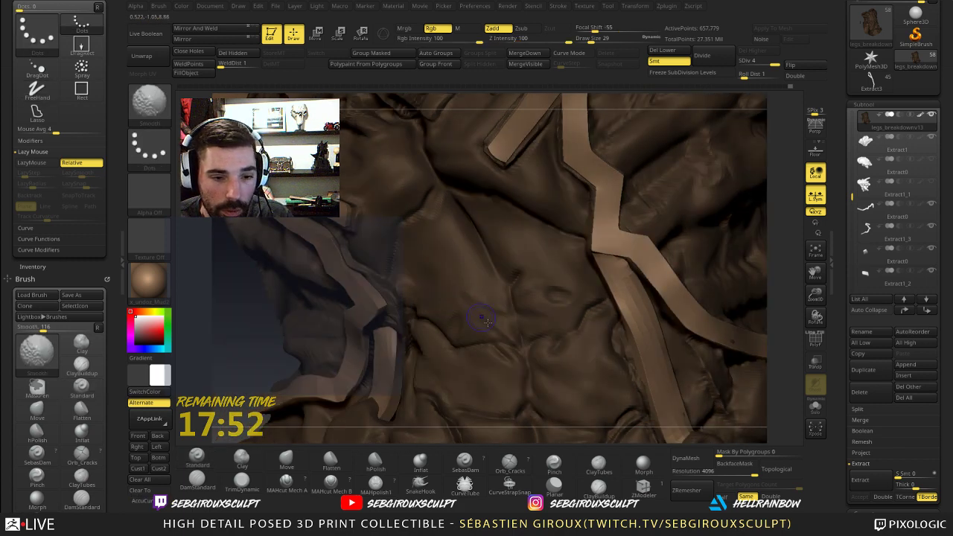
right_click_drag(478, 283, 446, 280)
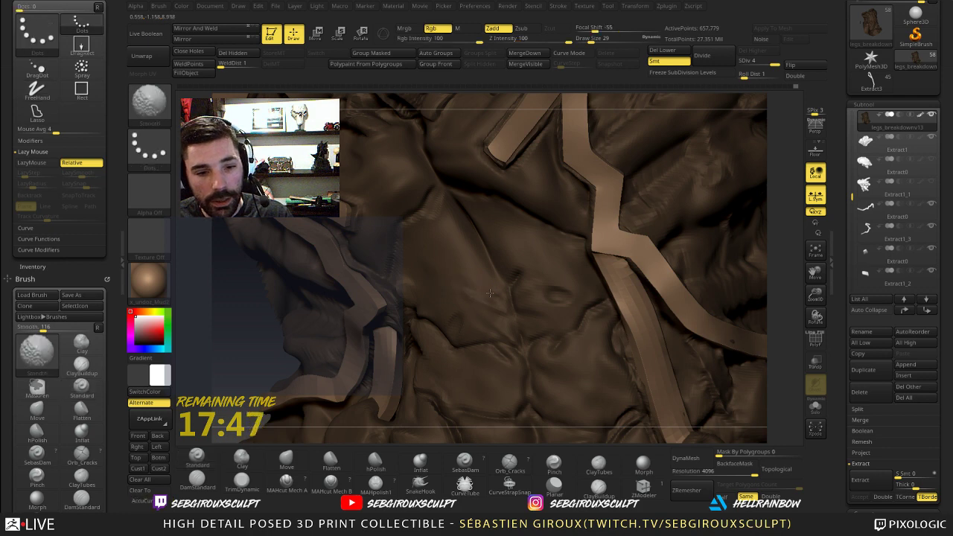
mouse_move(574, 451)
right_mouse_down()
mouse_move(578, 384)
mouse_move(466, 340)
right_mouse_up()
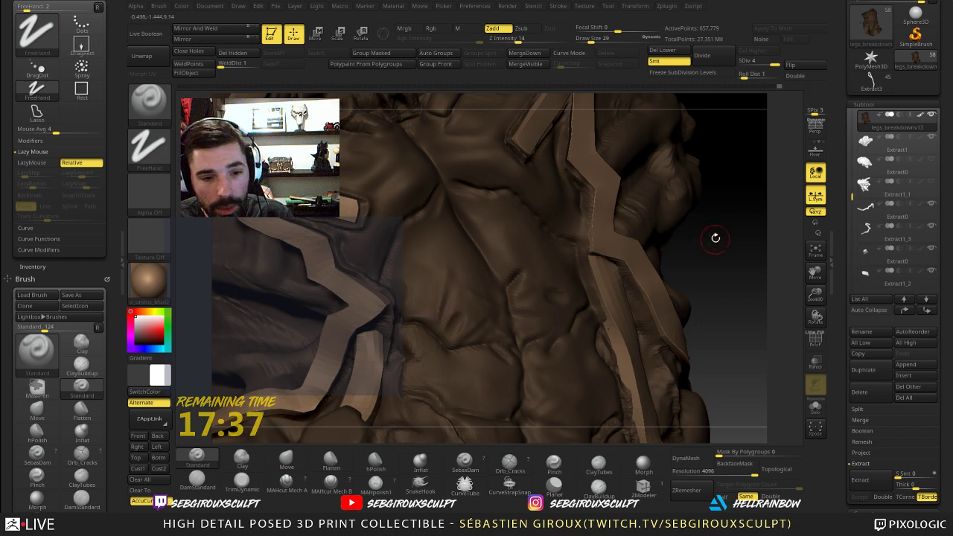
left_click_drag(714, 238, 649, 242)
key("shift")
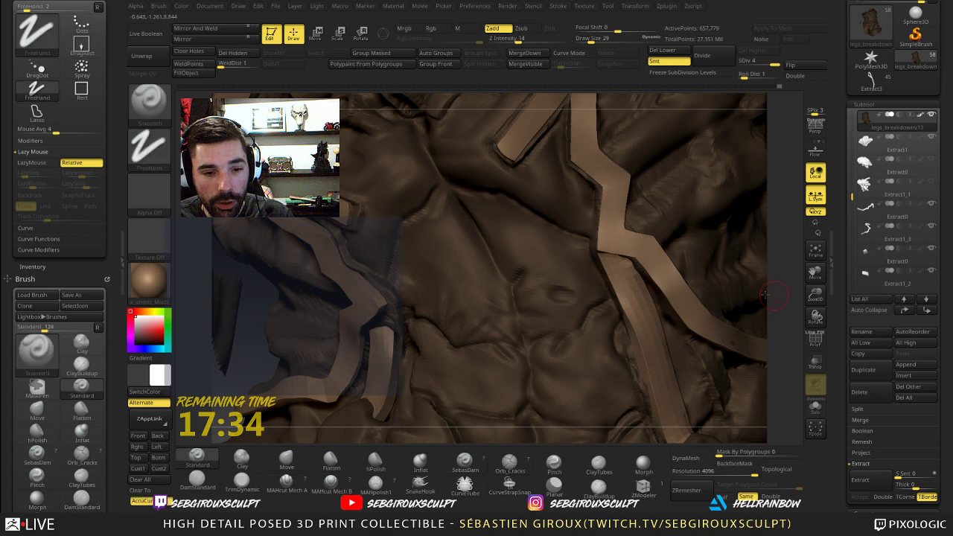
left_click_drag(785, 319, 745, 266)
key("f")
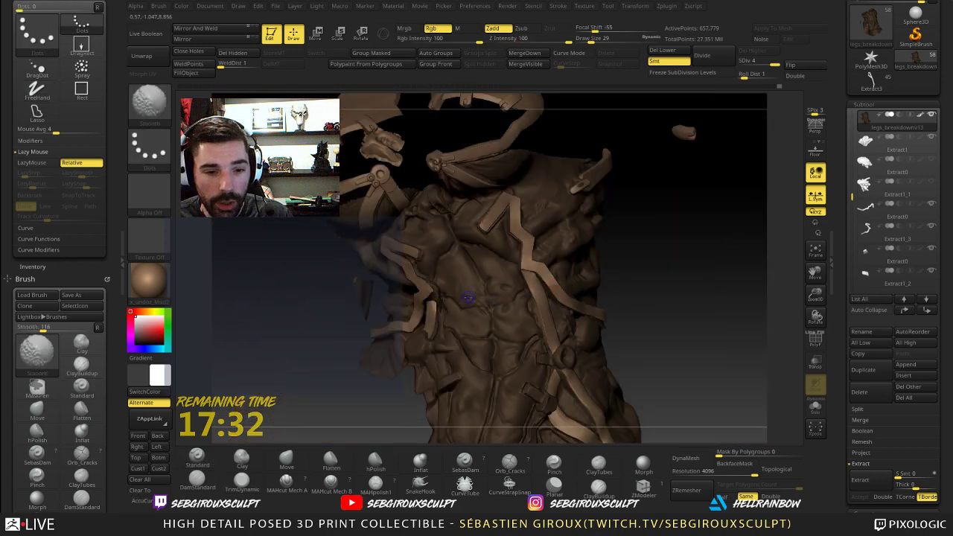
left_click_drag(653, 284, 504, 316)
key("shift")
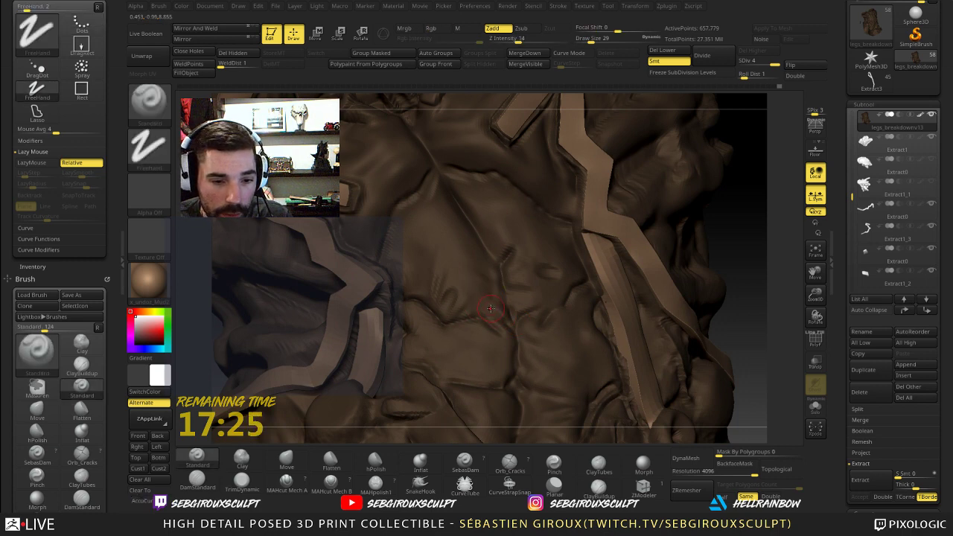
- Sharpen the creases around the middle of the front panel with the DamStandard brush at draw size 29
left_click(196, 478)
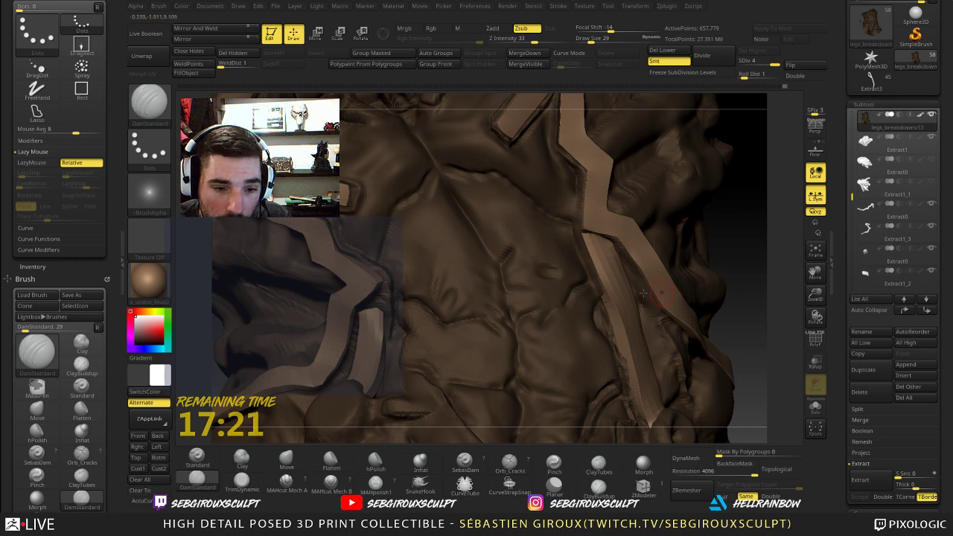
mouse_move(741, 294)
left_mouse_down()
mouse_move(728, 270)
mouse_move(732, 283)
left_mouse_up()
left_click_drag(732, 283, 736, 293, "shift")
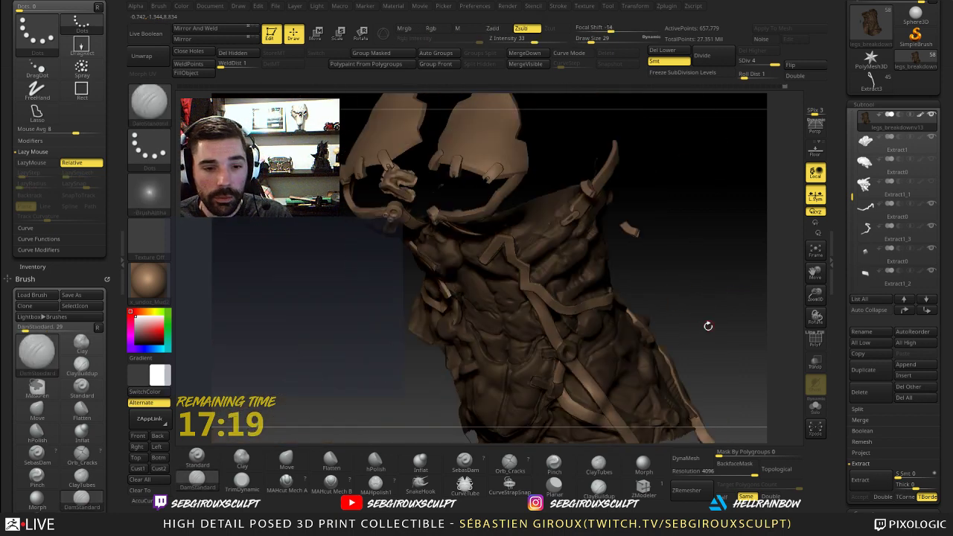
left_click_drag(708, 325, 647, 314, "alt")
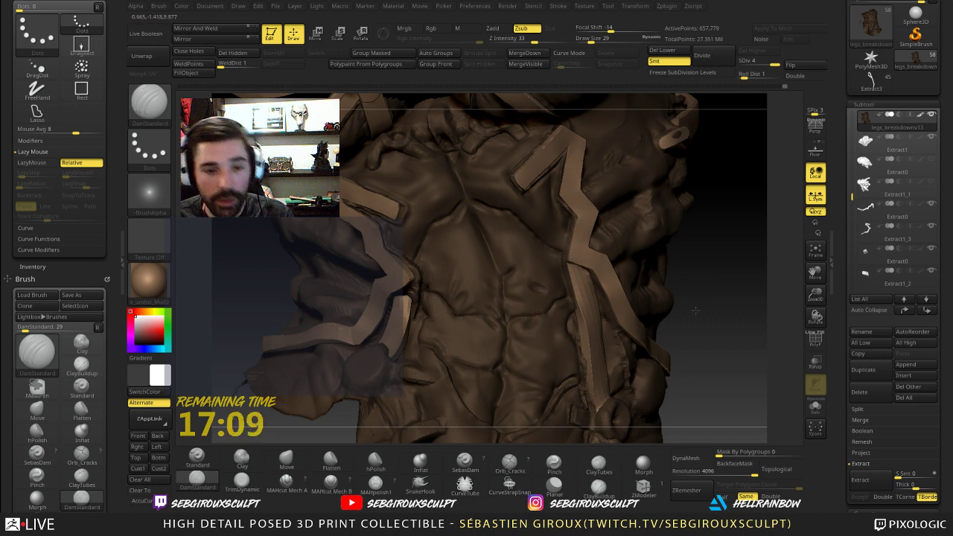
left_click_drag(693, 312, 685, 339, "alt")
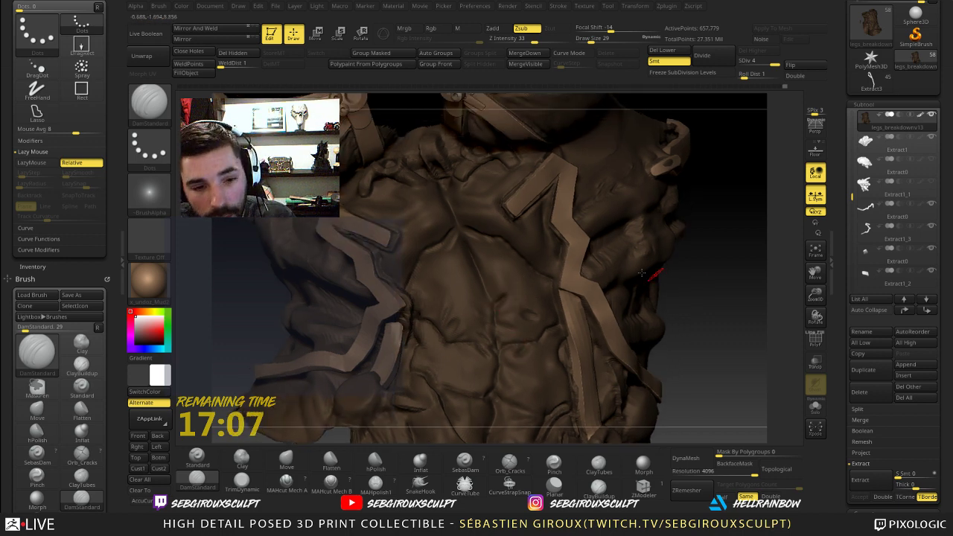
left_click_drag(697, 276, 674, 276)
- Raise small folds along the front panel's central crease with the Standard brush at draw size 29
key("b")
key("s")
key("t")
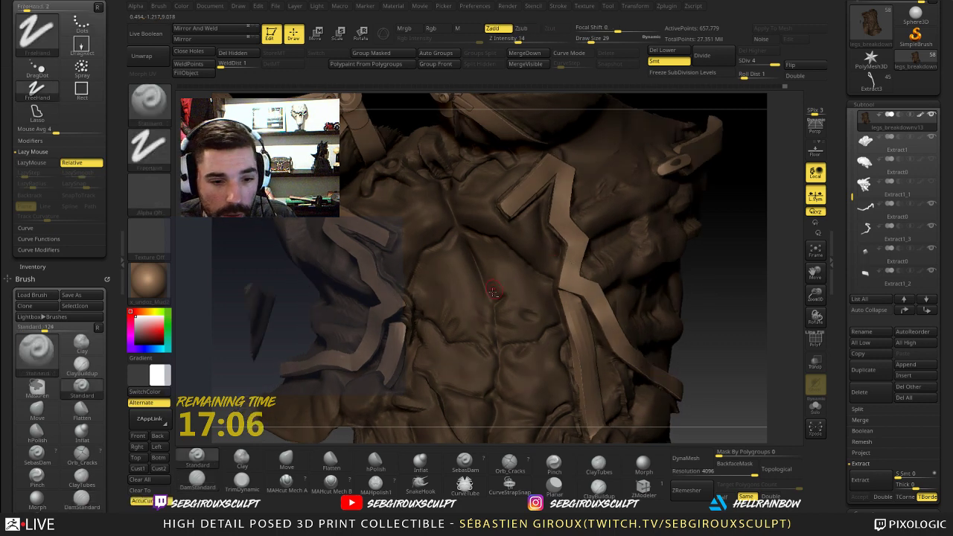
right_click_drag(736, 256, 515, 281)
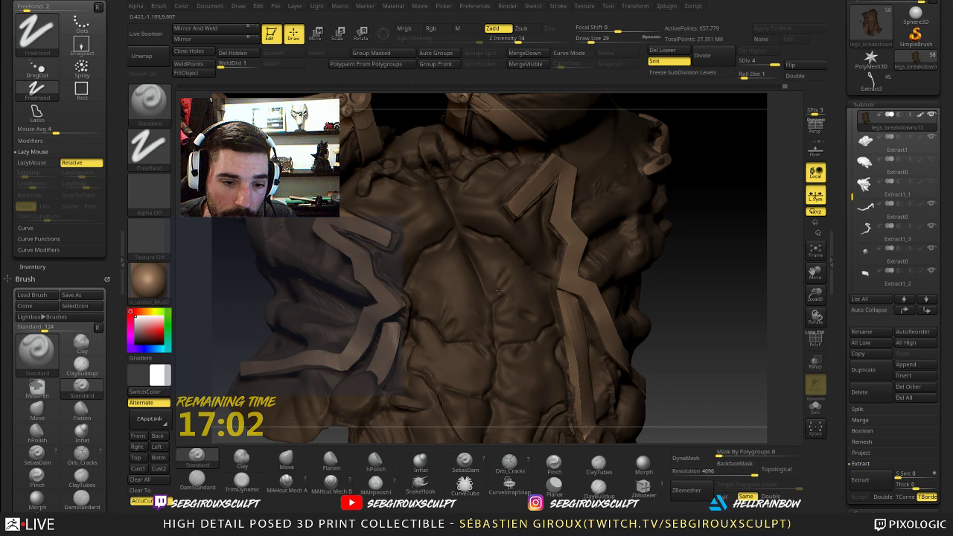
left_click_drag(717, 318, 681, 337, "alt")
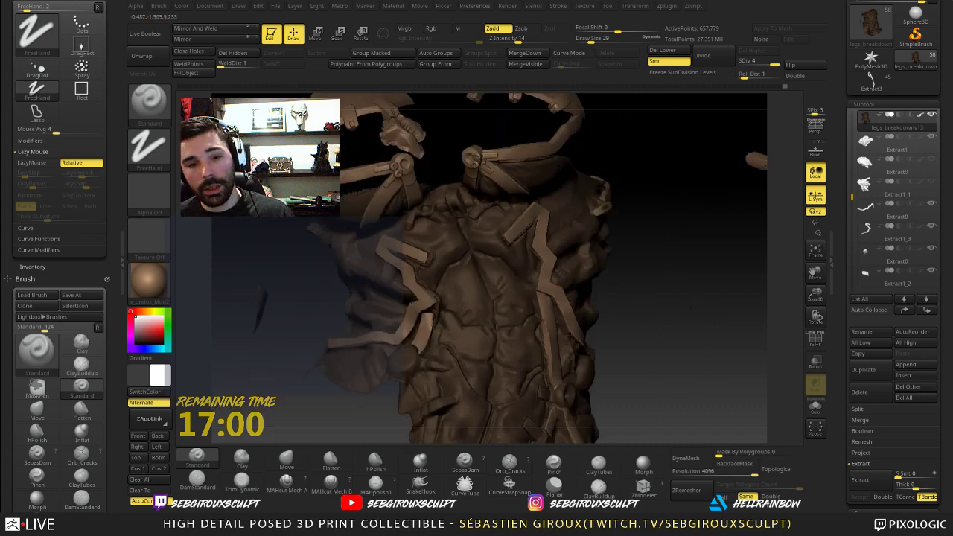
- Add subtle wrinkles to the front panel's bulge next to the strap's bend with the Standard brush and smooth them
left_click_drag(570, 336, 456, 273, "alt")
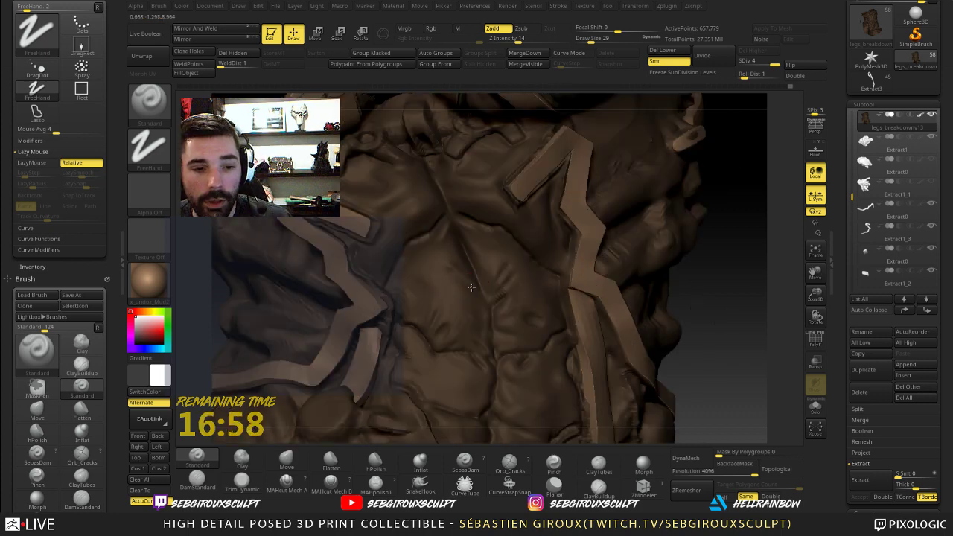
left_click_drag(718, 299, 663, 301)
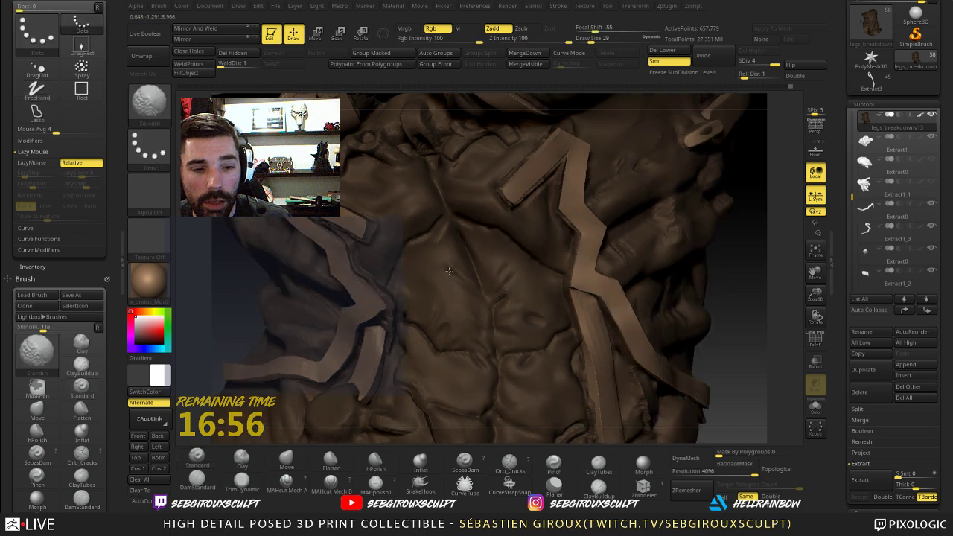
key("2")
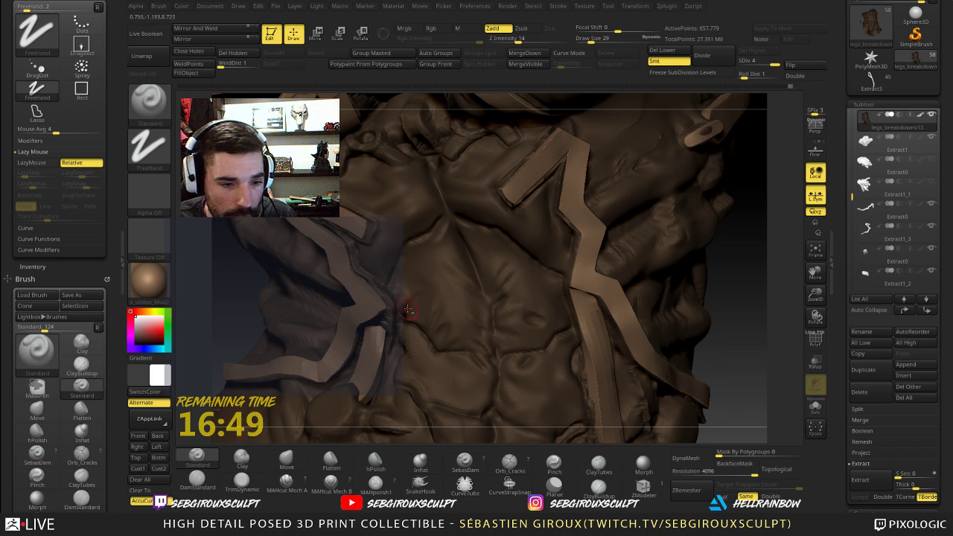
left_click_drag(749, 308, 780, 306)
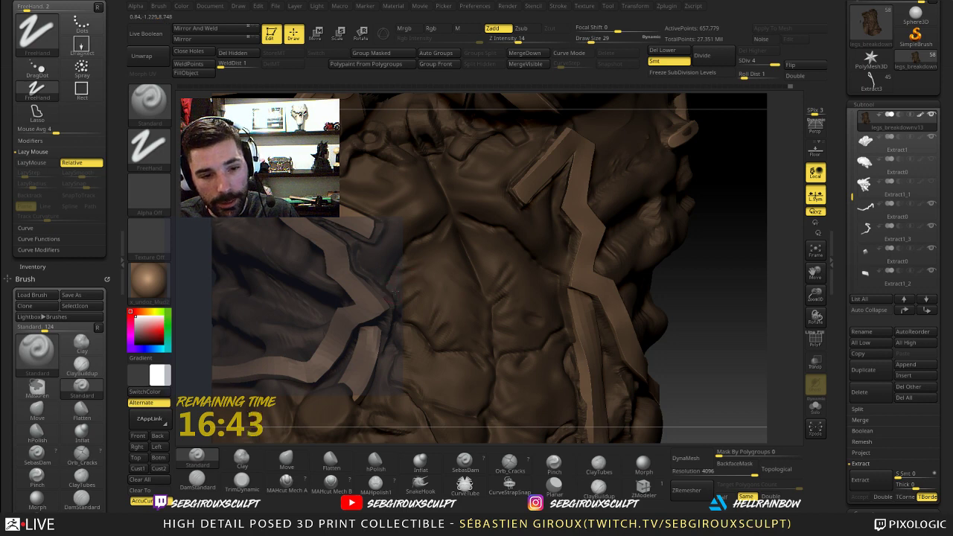
left_click_drag(390, 289, 411, 278, "shift")
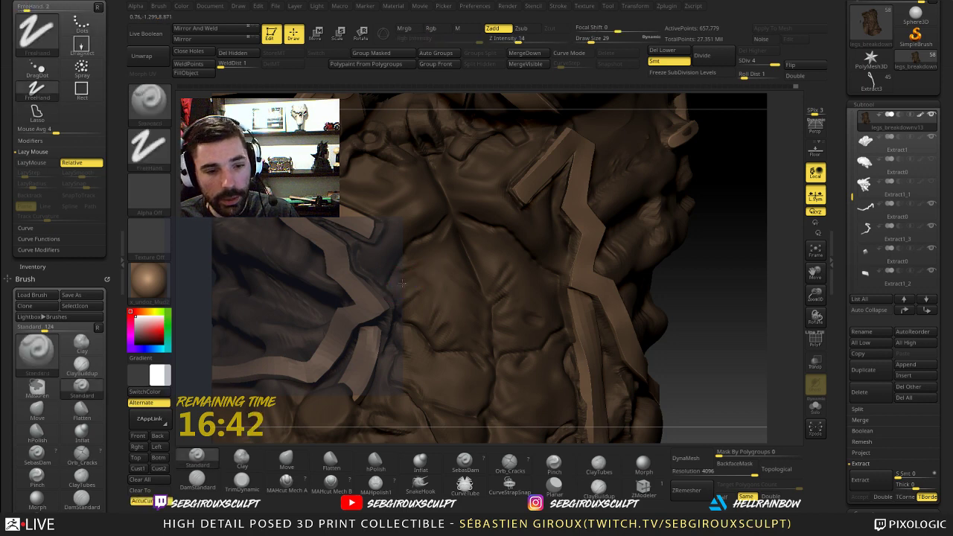
- Sculpt small wrinkles across the front panel's bulge left of the central crease with the Standard brush at Z Intensity 14 and smooth them
left_click_drag(695, 314, 692, 327)
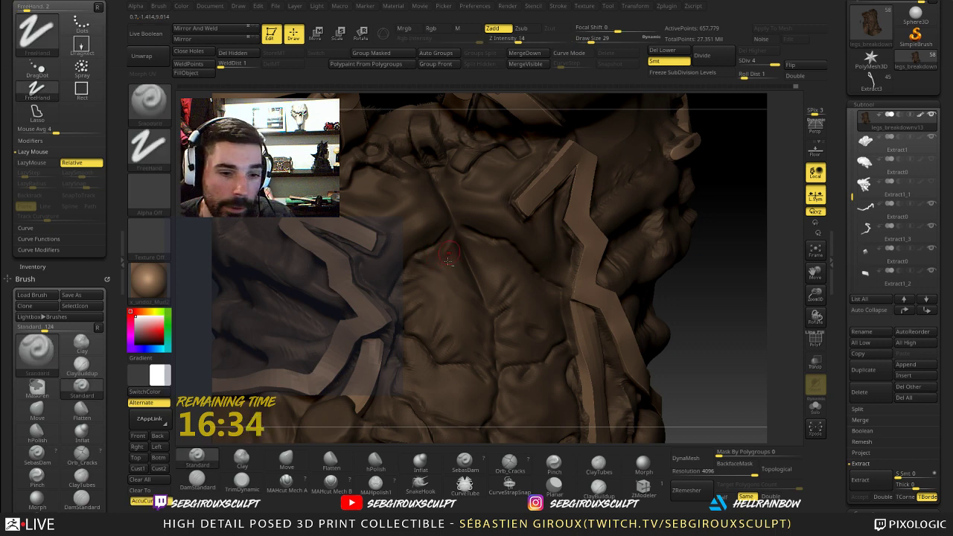
left_click_drag(731, 290, 688, 289)
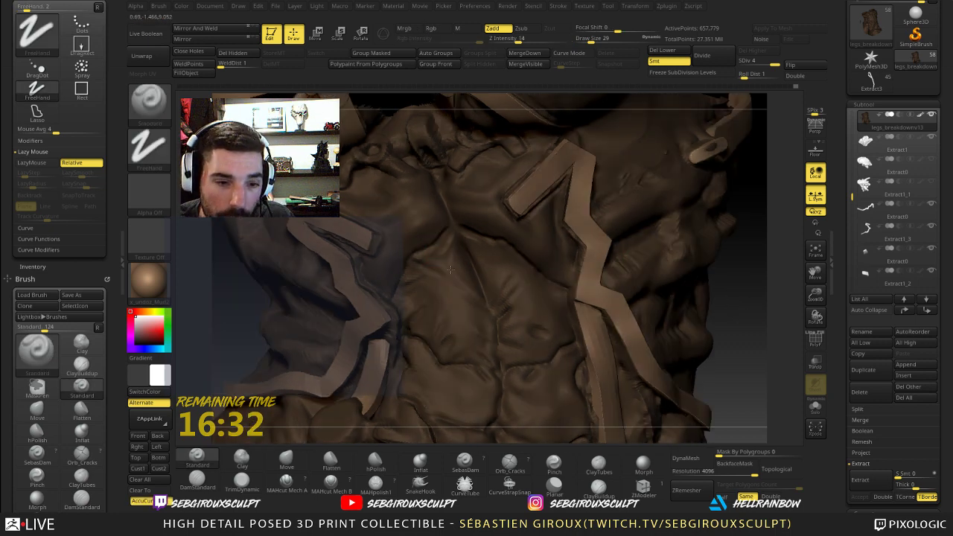
key("shift")
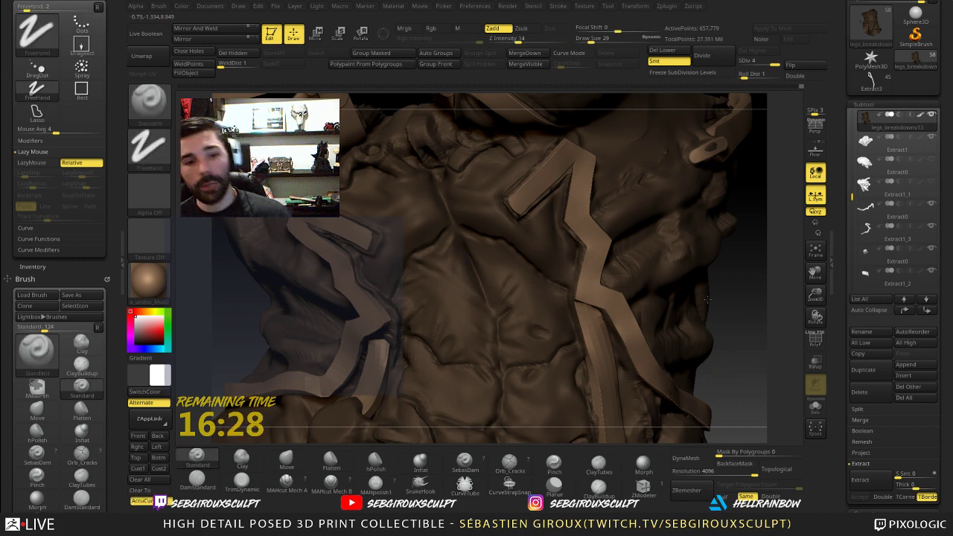
mouse_move(741, 364)
left_mouse_down("alt")
mouse_move(718, 327)
mouse_move(733, 329)
mouse_move(744, 387)
left_mouse_up("alt")
key("shift")
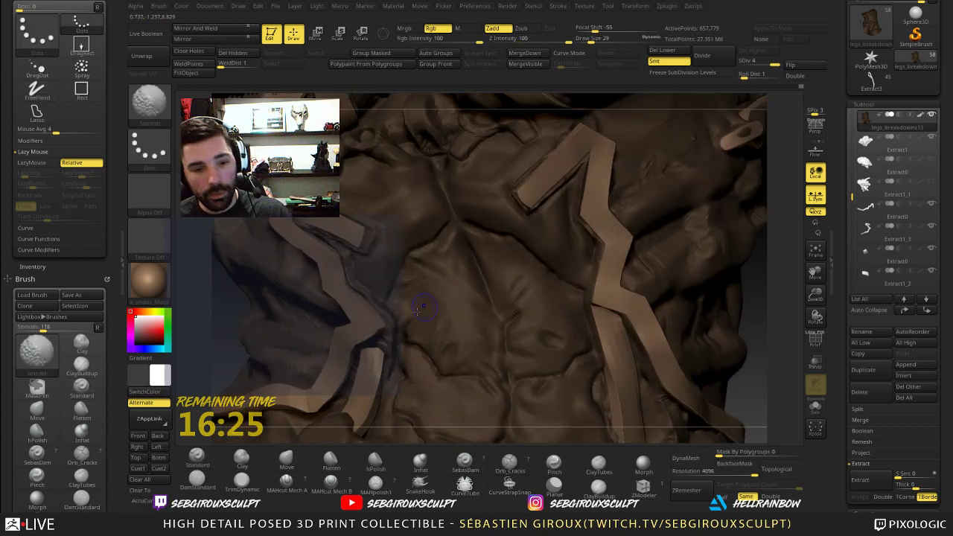
left_click_drag(421, 308, 402, 322, "shift")
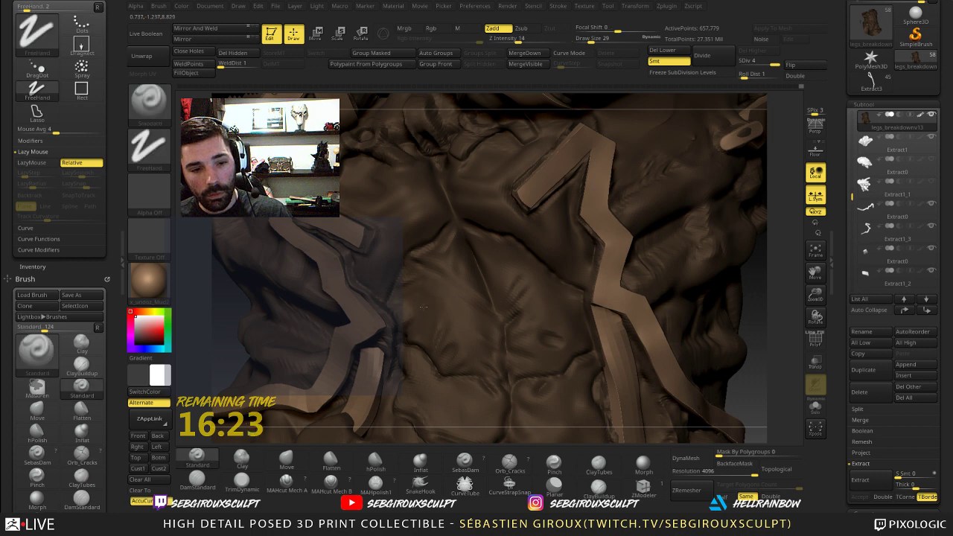
key("shift")
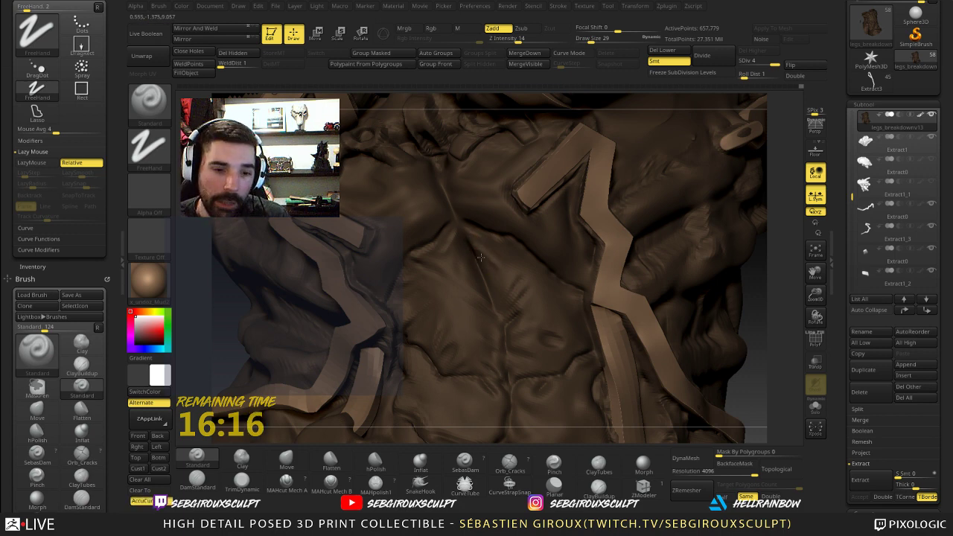
- Raise short folds beside the upper part of the front panel's central crease with the Standard brush and soften them
mouse_move(749, 323)
left_mouse_down()
mouse_move(778, 299)
mouse_move(500, 246)
left_mouse_up()
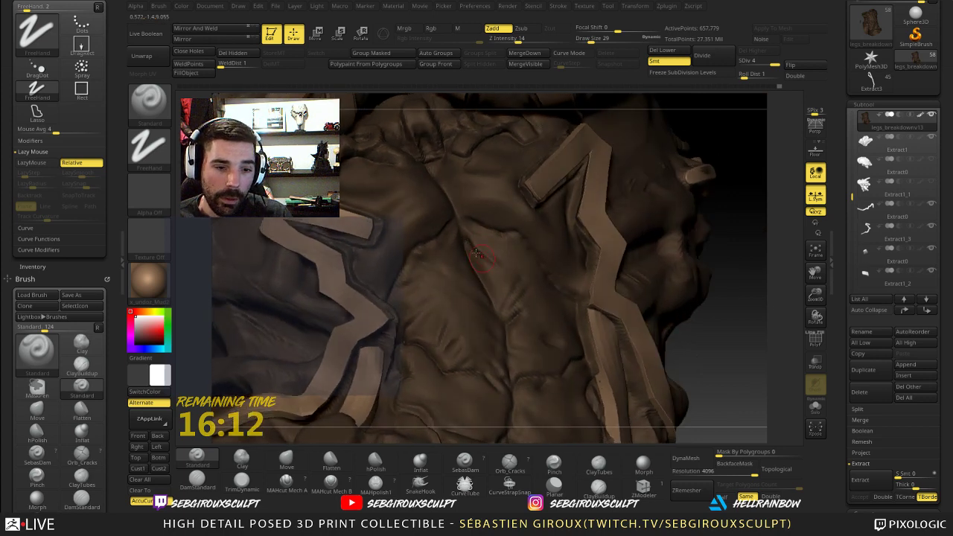
left_click_drag(716, 311, 633, 298)
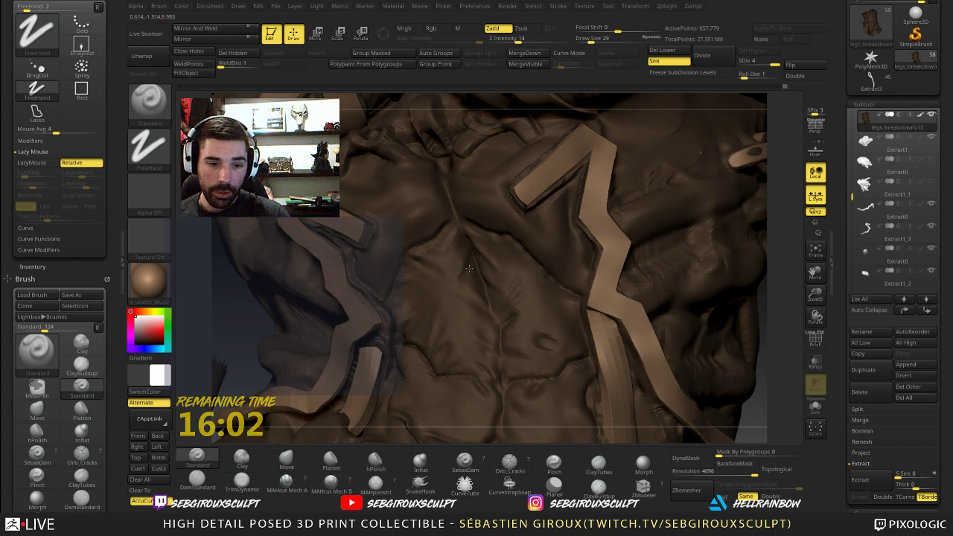
key("shift")
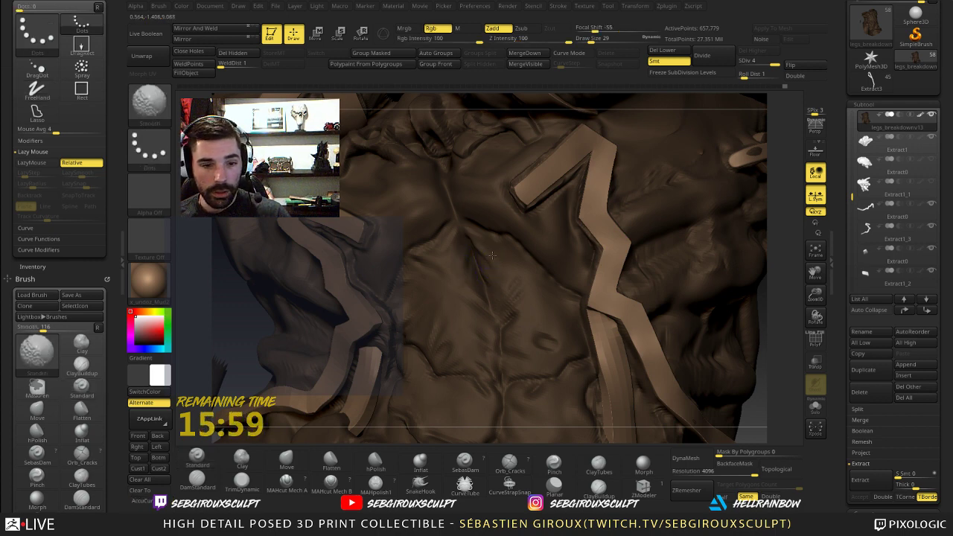
- Refine the folds on the bulge between the central crease and the right strap with the Standard brush at draw size 29 and smooth them
key("b")
key("s")
key("t")
left_click_drag(776, 366, 717, 278, "alt")
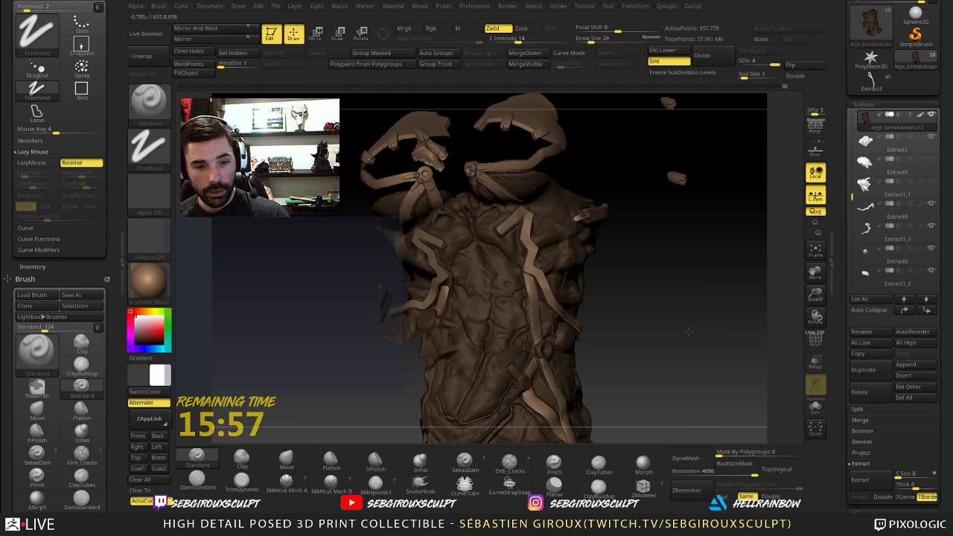
left_click_drag(689, 332, 727, 348)
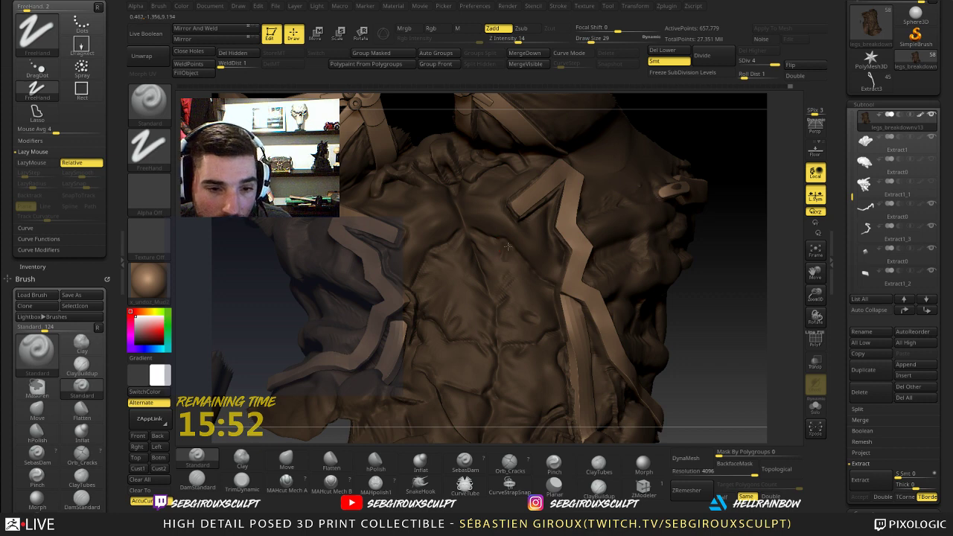
right_click_drag(517, 260, 507, 248)
key("1")
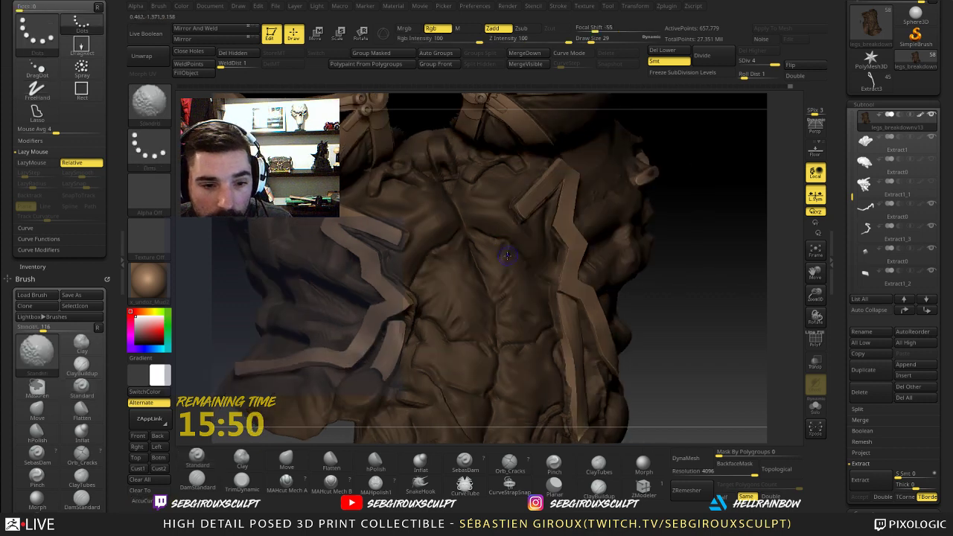
- Add subtle folds on the front panel next to the right strap's lower bend with the Standard brush and smooth them
left_click_drag(672, 272, 612, 283)
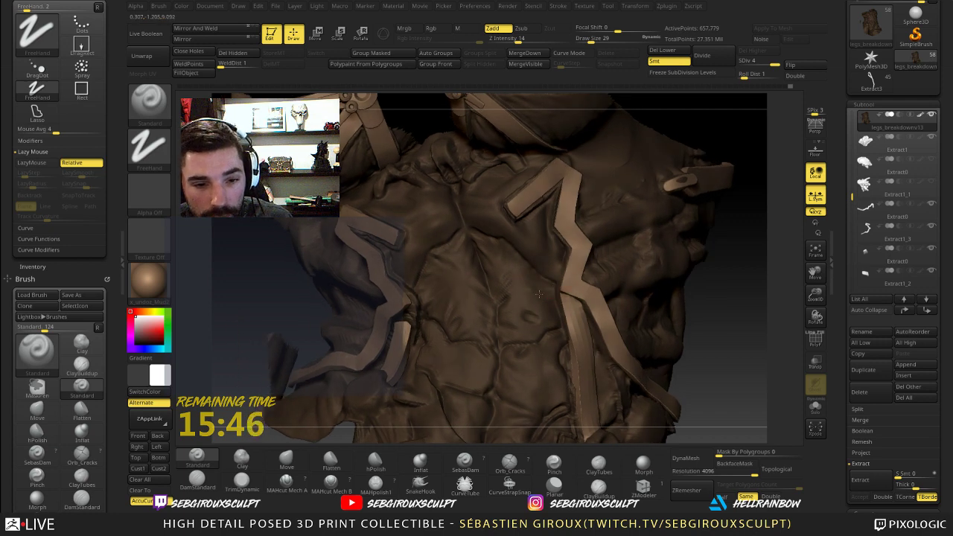
right_click_drag(538, 294, 531, 293)
key("1")
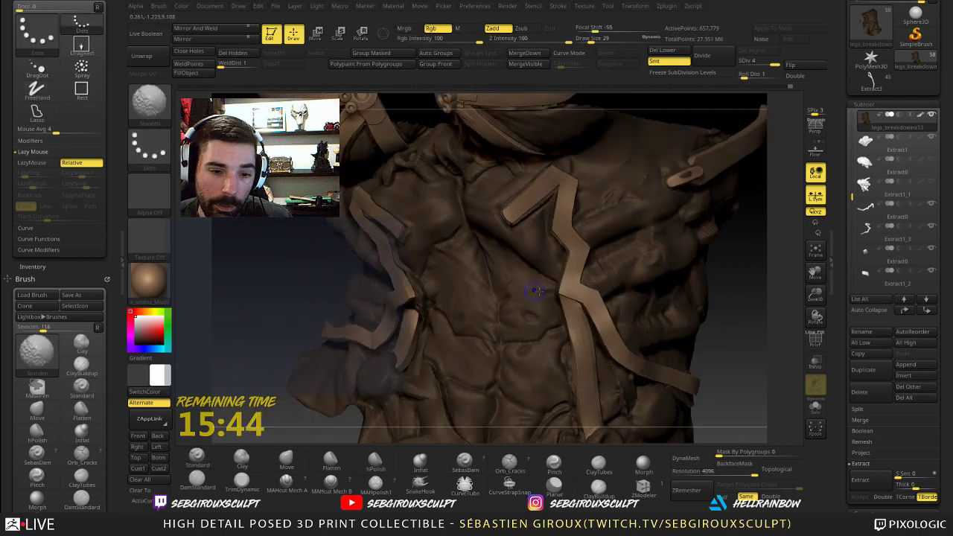
key("1")
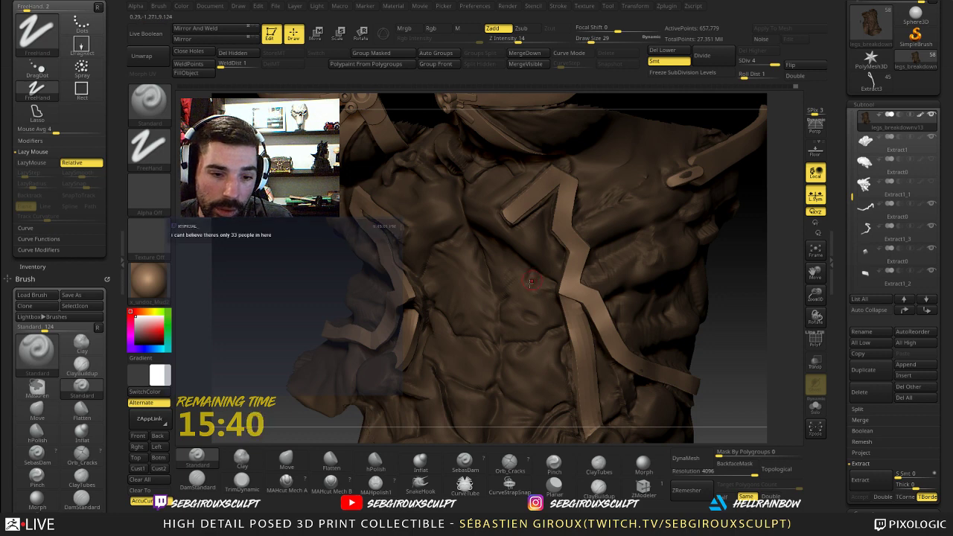
key("shift")
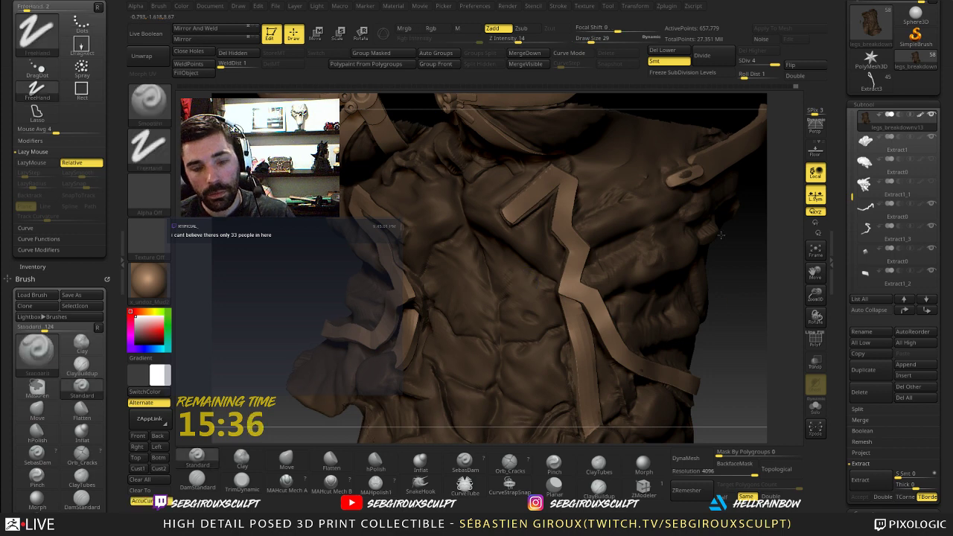
mouse_move(729, 348)
left_mouse_down("alt")
mouse_move(708, 310)
mouse_move(728, 368)
mouse_move(709, 363)
left_mouse_up("alt")
key("shift")
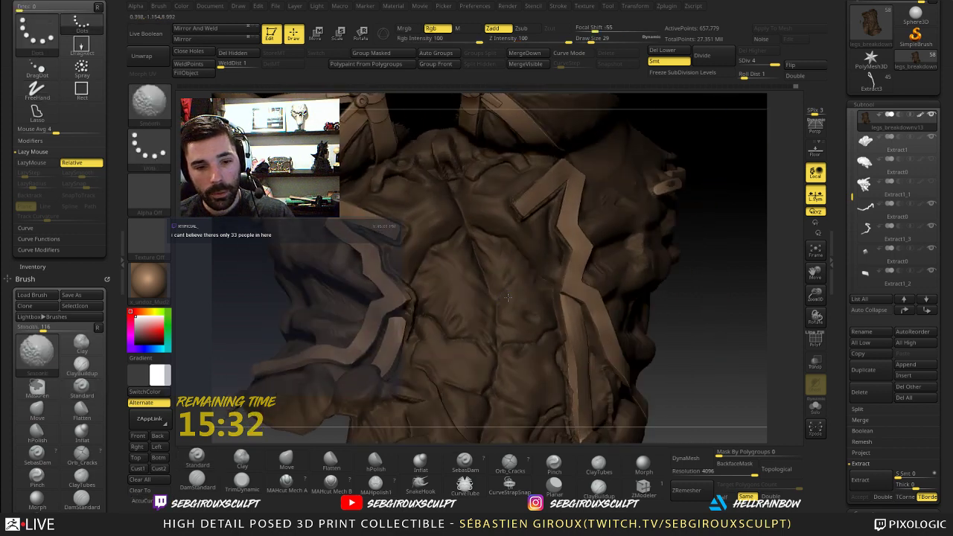
- Build up soft folds around the upper end of the front panel's central crease with the Standard brush at Z Intensity 14
mouse_move(687, 315)
left_mouse_down("alt")
mouse_move(734, 260)
mouse_move(698, 314)
mouse_move(715, 311)
mouse_move(716, 380)
left_mouse_up("alt")
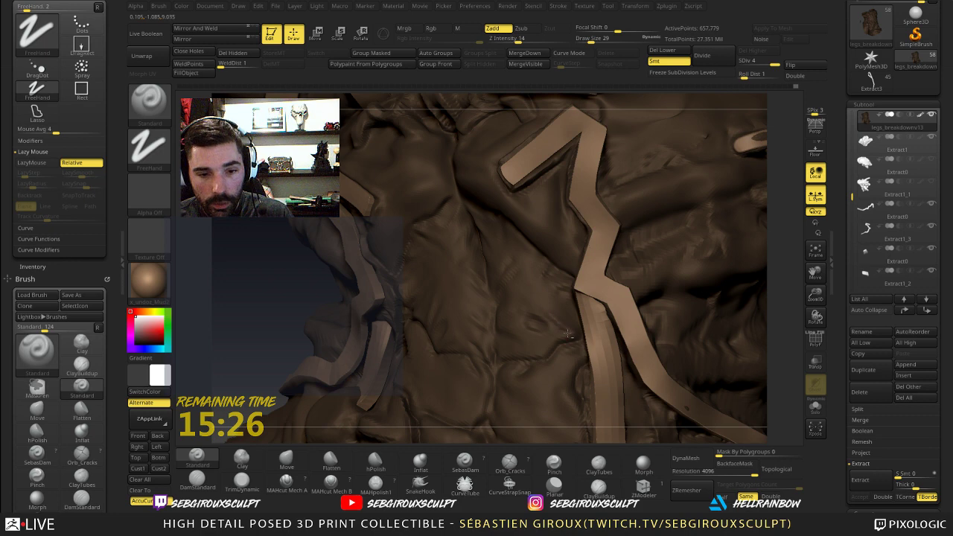
left_click_drag(788, 330, 707, 331)
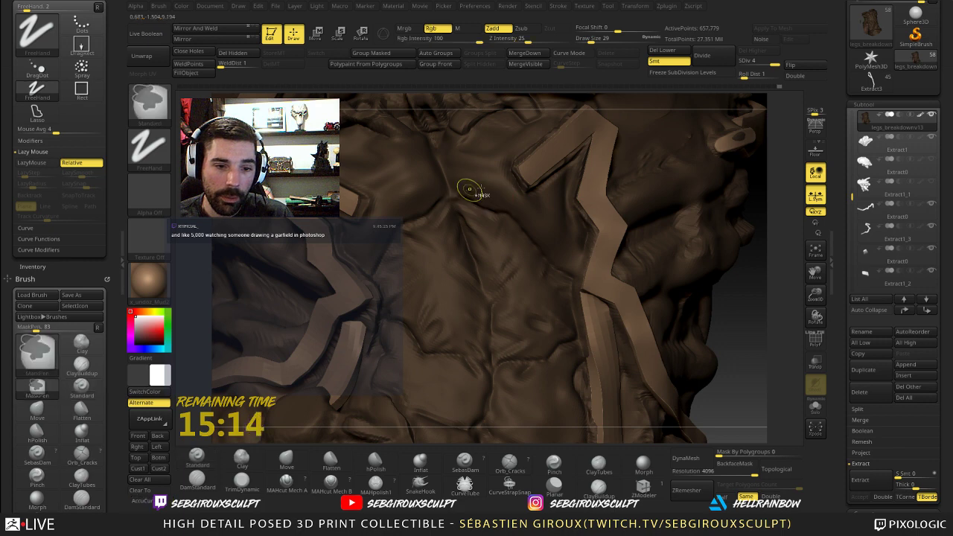
mouse_move(734, 276)
left_mouse_down()
mouse_move(756, 268)
mouse_move(469, 191)
left_mouse_up()
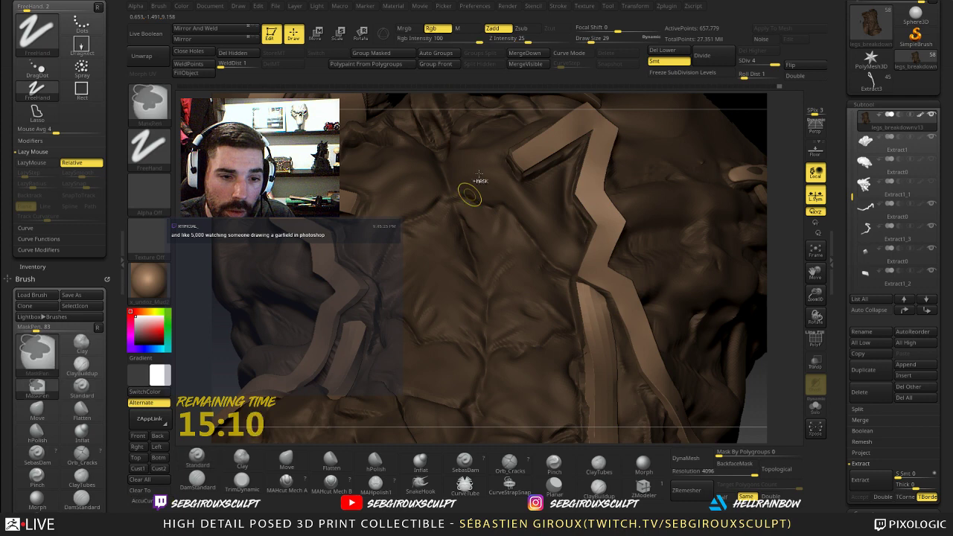
mouse_move(510, 102)
left_mouse_down()
mouse_move(530, 124)
mouse_move(481, 108)
left_mouse_up()
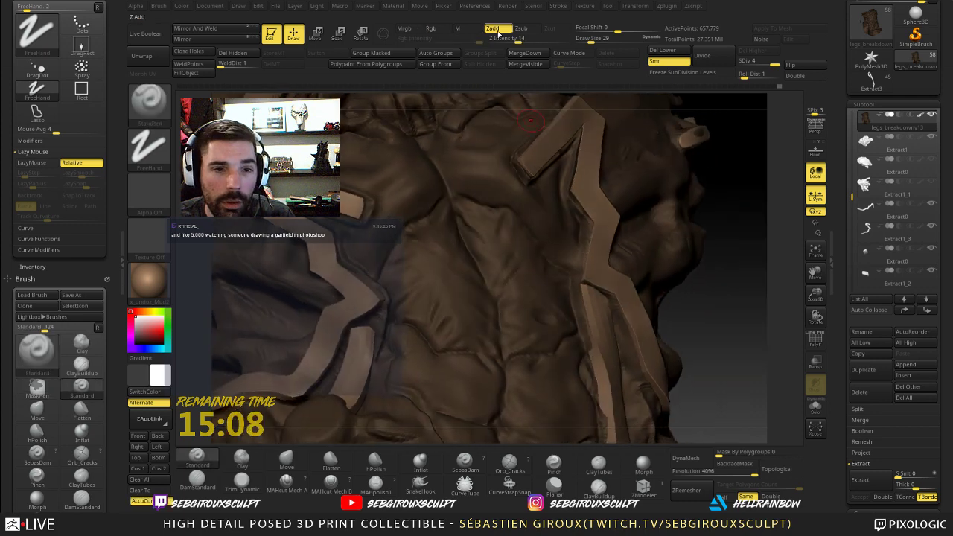
- Sharpen the creases running from the central crease's top toward the right strap with the DamStandard brush at Z Intensity 33, and soften the strokes
left_click(197, 480)
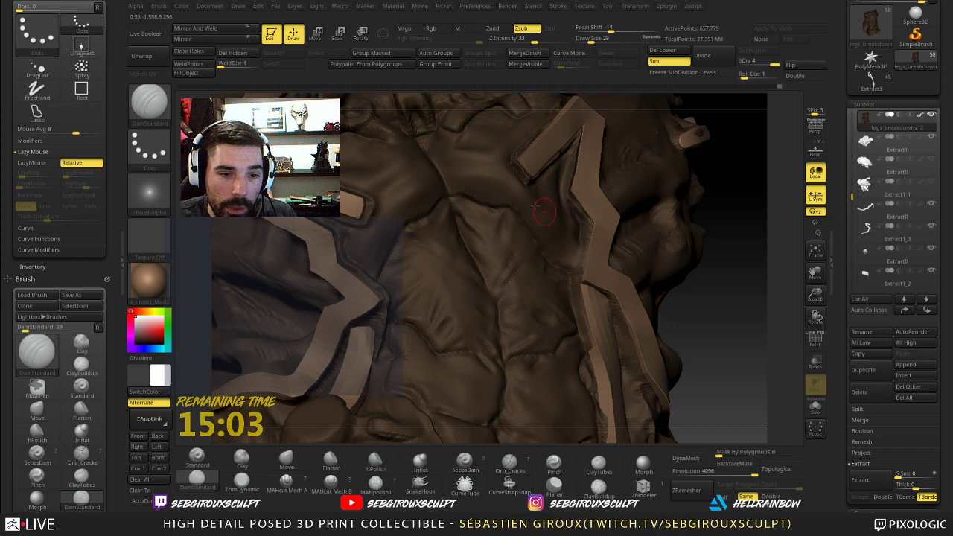
mouse_move(748, 320)
left_mouse_down()
mouse_move(713, 238)
mouse_move(506, 205)
left_mouse_up()
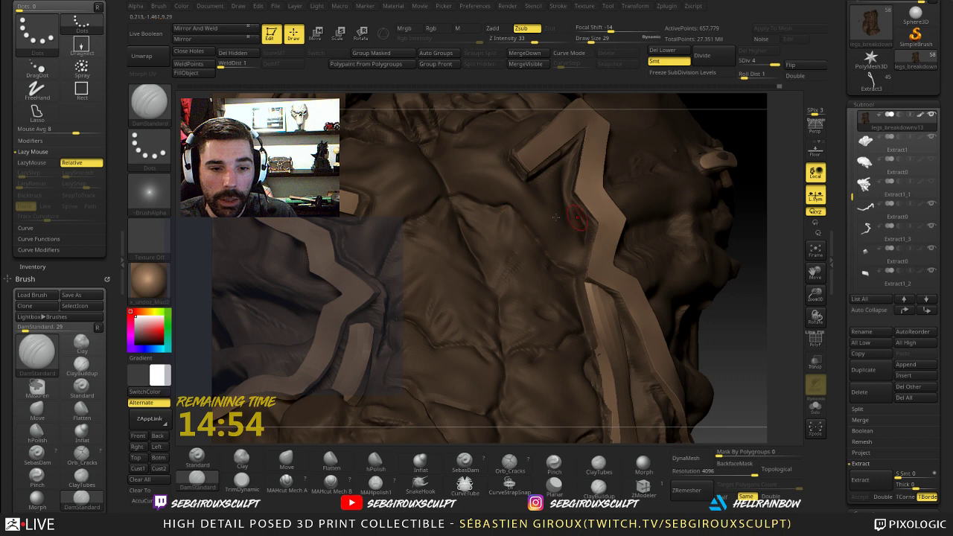
right_click_drag(577, 217, 502, 201)
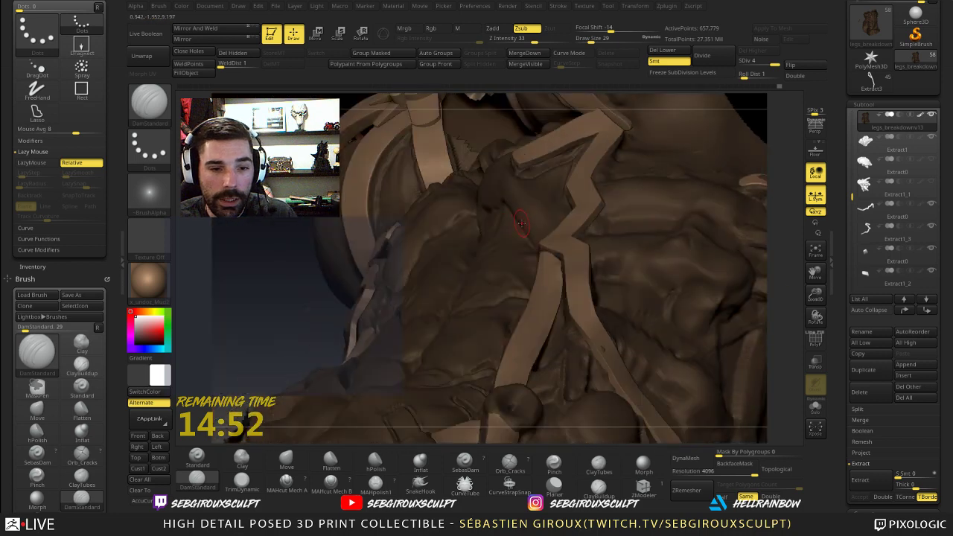
mouse_move(272, 276)
right_mouse_down()
mouse_move(510, 220)
mouse_move(514, 211)
right_mouse_up()
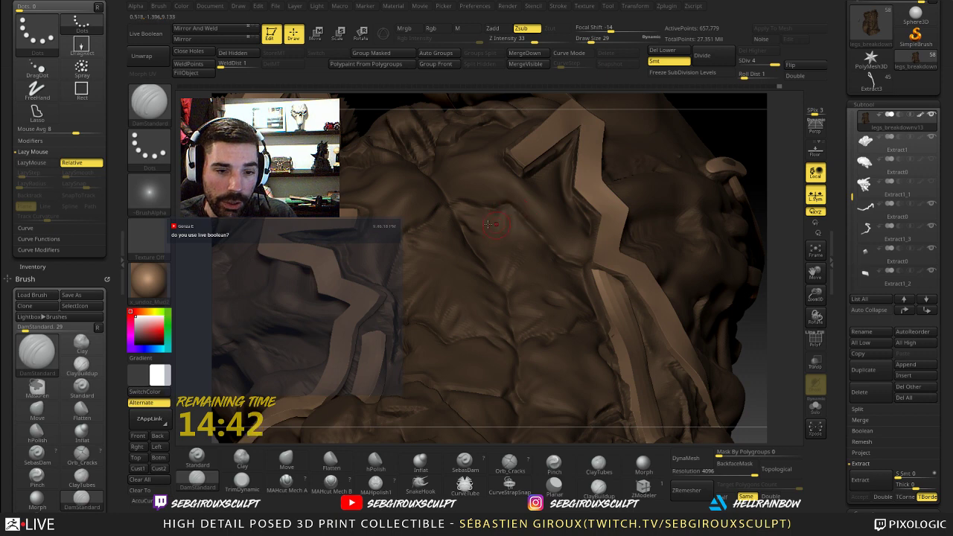
mouse_move(775, 341)
left_mouse_down()
mouse_move(769, 360)
mouse_move(771, 346)
left_mouse_up()
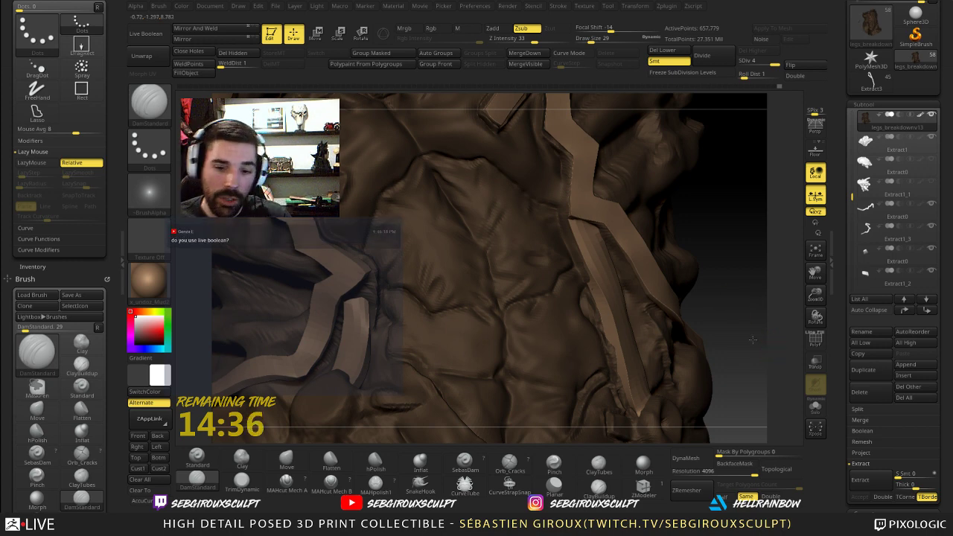
left_click_drag(752, 339, 774, 261)
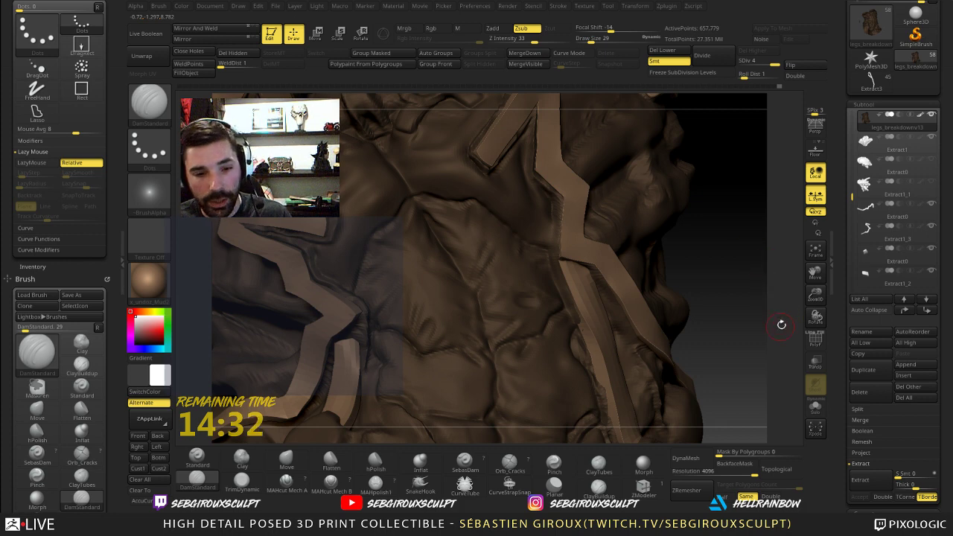
left_click_drag(750, 342, 744, 349)
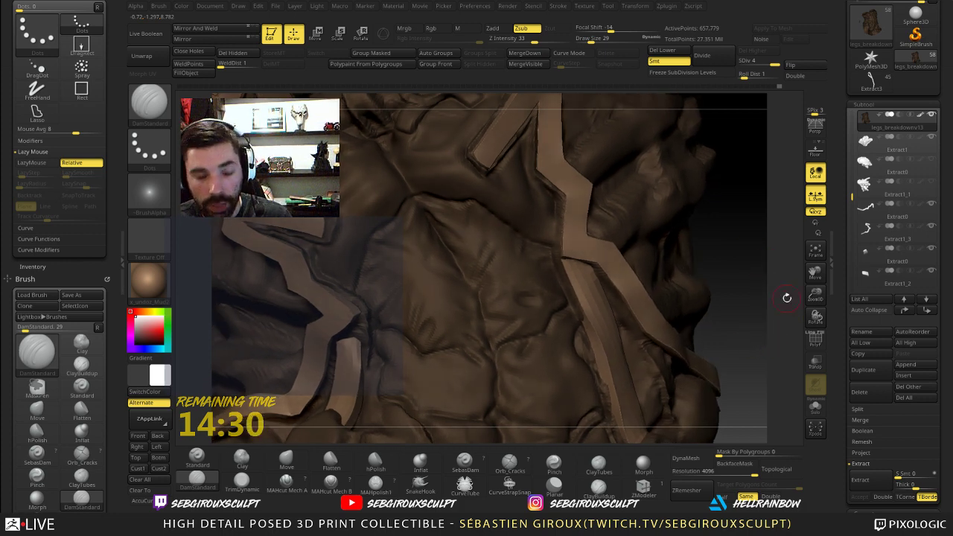
key("shift")
left_click_drag(487, 260, 483, 234, "shift")
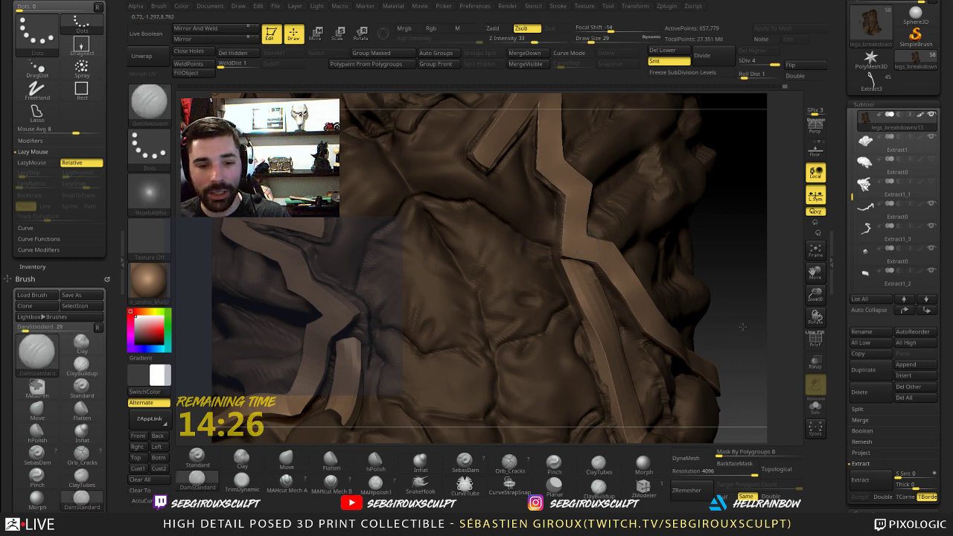
- Raise small folds around the dimple above the horizontal crease with the Standard brush at Z Intensity 14 and smooth them
mouse_move(748, 333)
left_mouse_down()
mouse_move(635, 333)
mouse_move(670, 335)
left_mouse_up()
key("b")
key("s")
key("t")
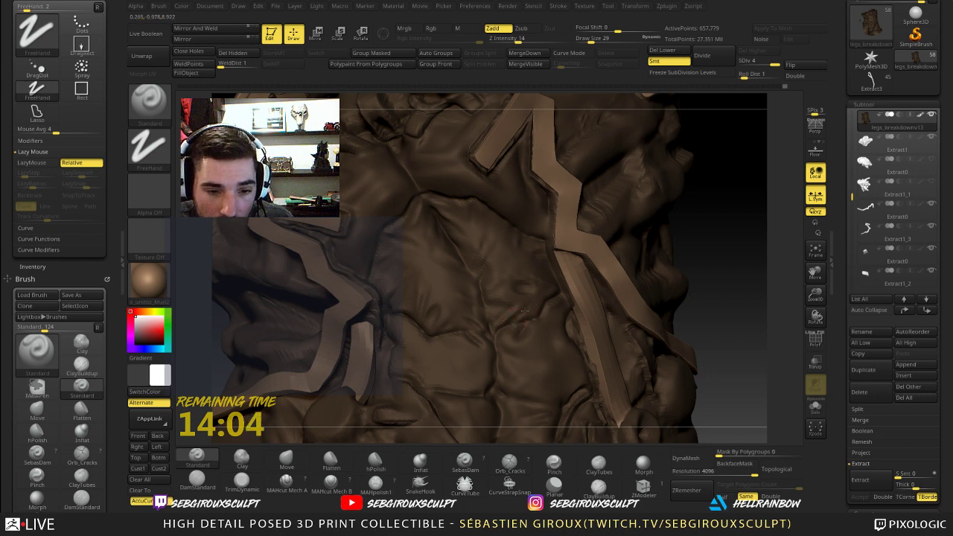
key("shift")
left_click_drag(720, 286, 737, 271)
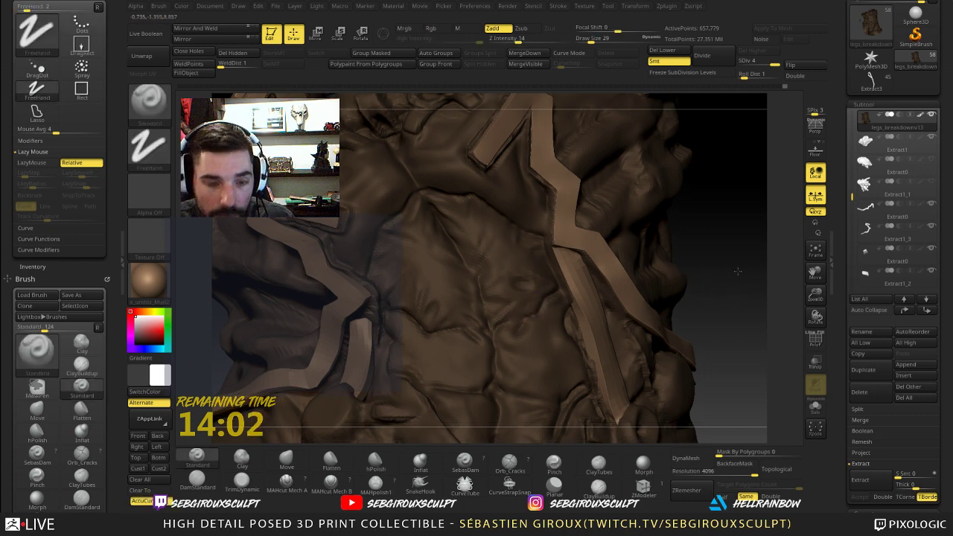
mouse_move(713, 230)
left_mouse_down("alt")
mouse_move(720, 294)
mouse_move(715, 237)
left_mouse_up("alt")
key("shift")
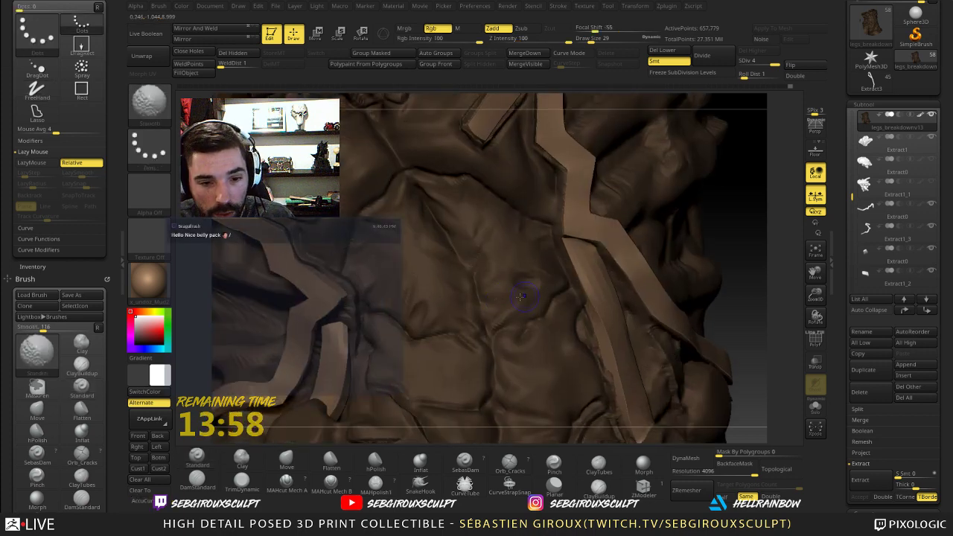
- Cut finer creases around the horizontal crease beside the right strap with the DamStandard brush at draw size 29
left_click(198, 479)
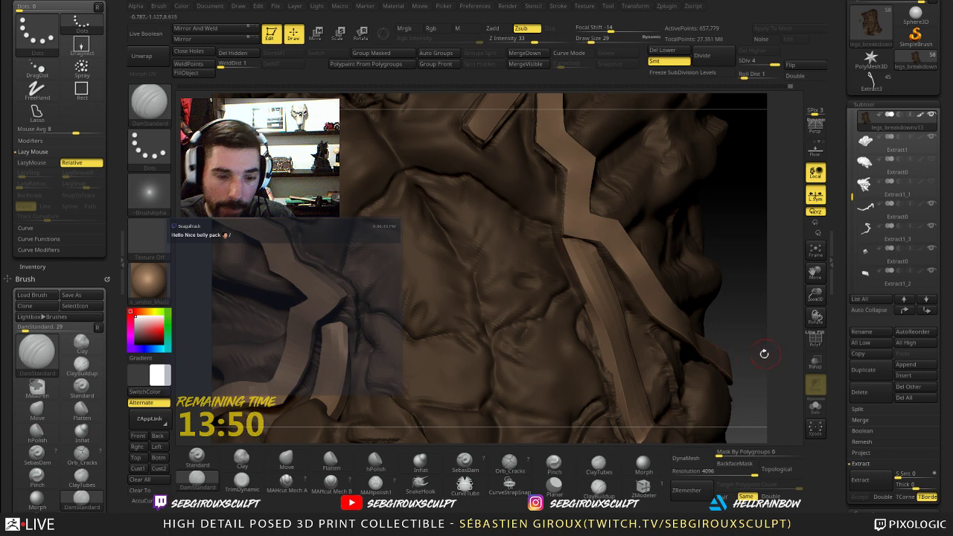
left_click_drag(765, 353, 727, 316, "alt")
left_click_drag(728, 315, 689, 310)
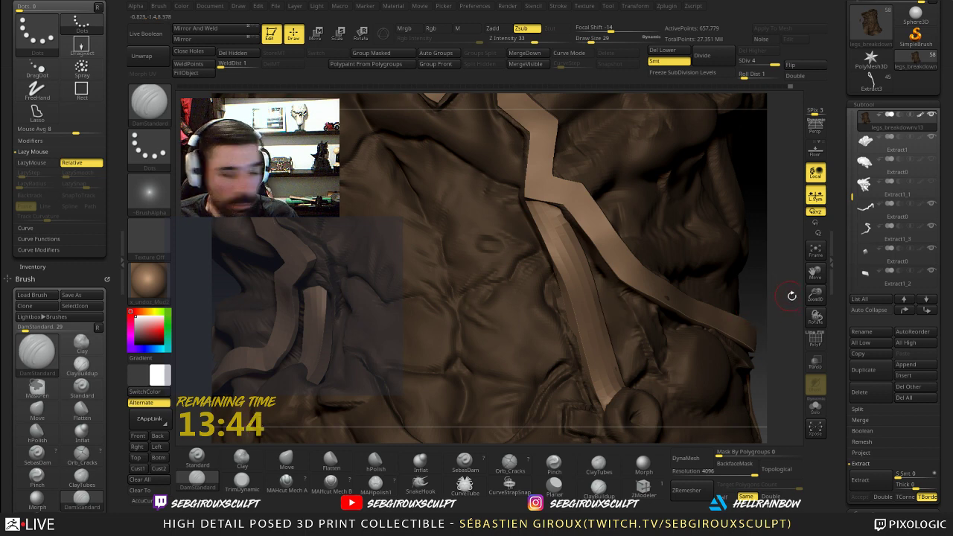
right_click_drag(791, 296, 531, 322)
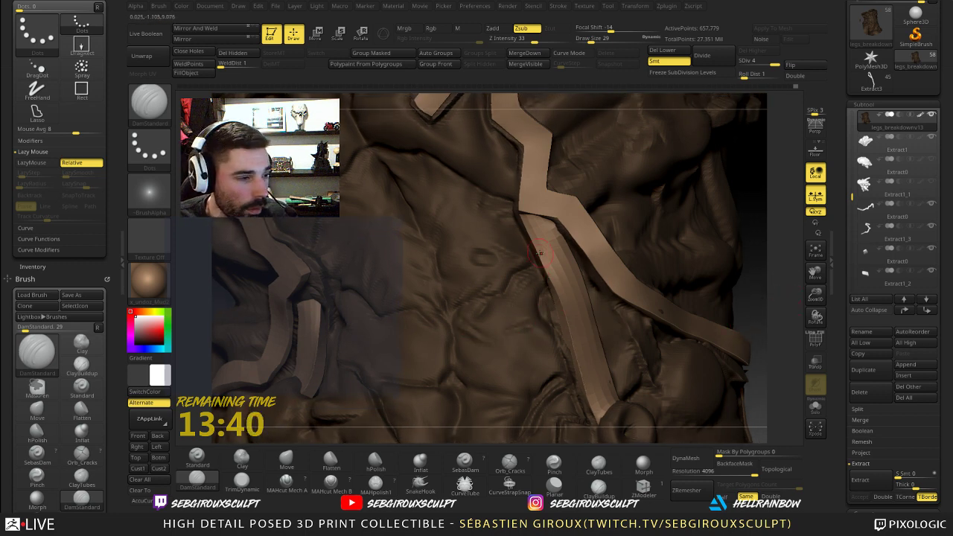
- Cut fine creases into the pad below the horizontal crease beside the right strap with the DamStandard brush at Z Intensity 33
left_click_drag(757, 278, 759, 298)
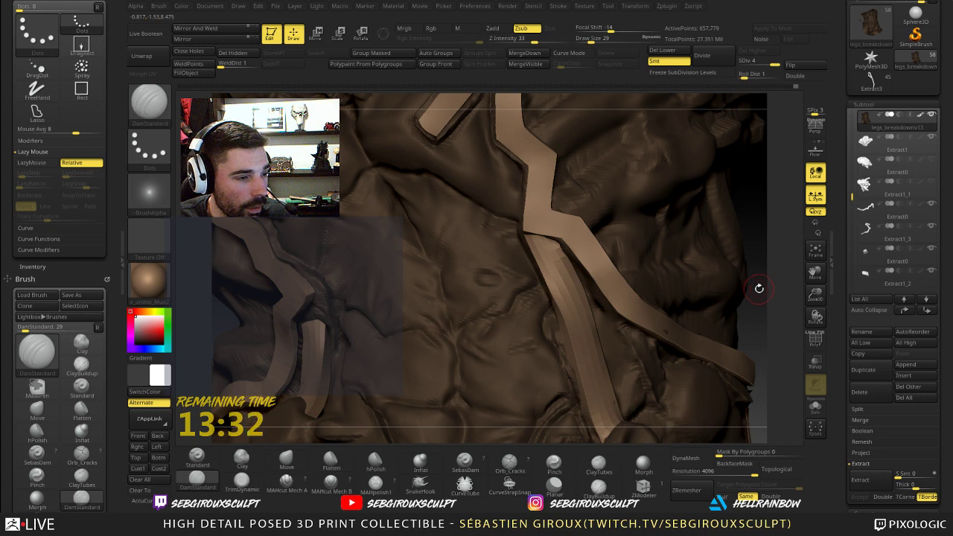
mouse_move(767, 302)
left_mouse_down()
mouse_move(777, 309)
mouse_move(756, 262)
left_mouse_up()
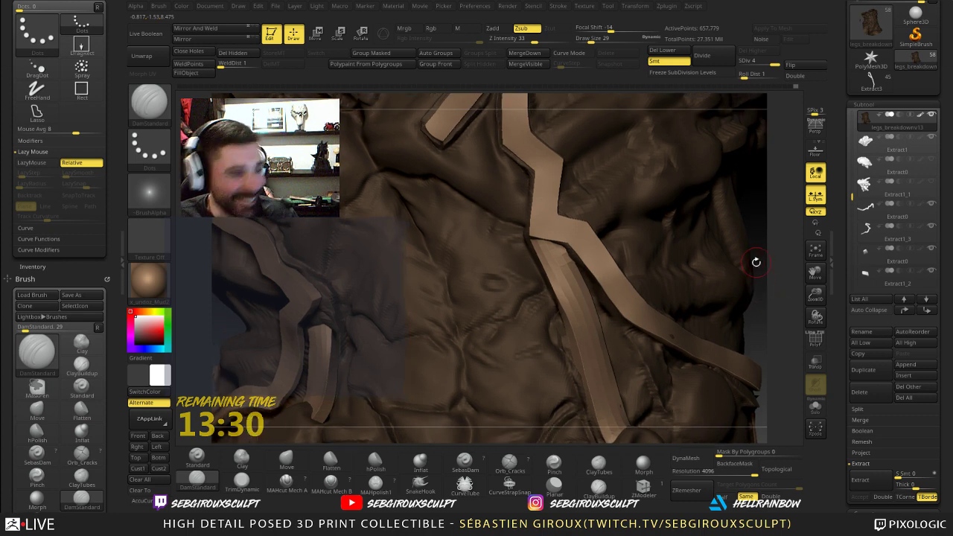
left_click_drag(780, 318, 782, 305)
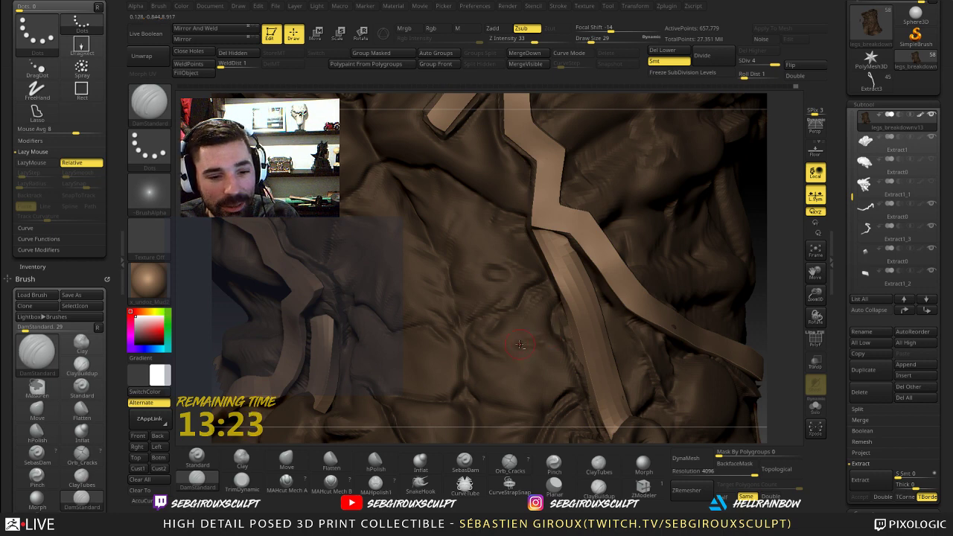
key("shift")
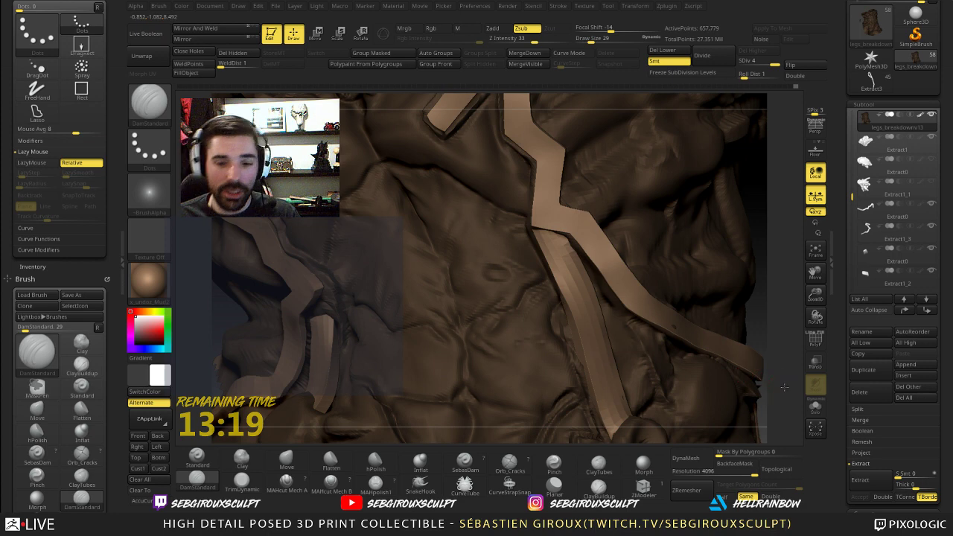
left_click_drag(778, 383, 757, 378)
right_click_drag(757, 377, 541, 354)
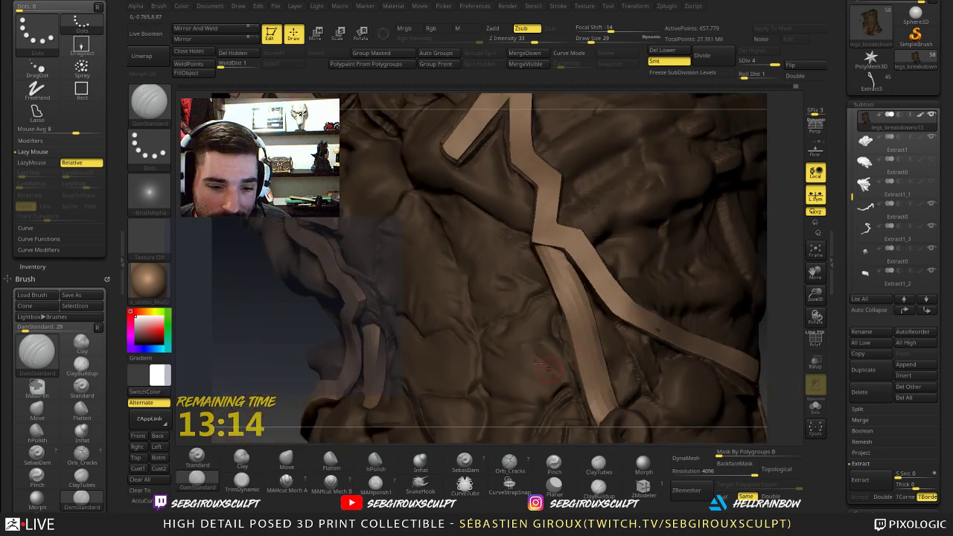
- Soften the new creases on the right pad and extend the wrinkles toward the lower horizontal crease with the DamStandard brush
key("shift")
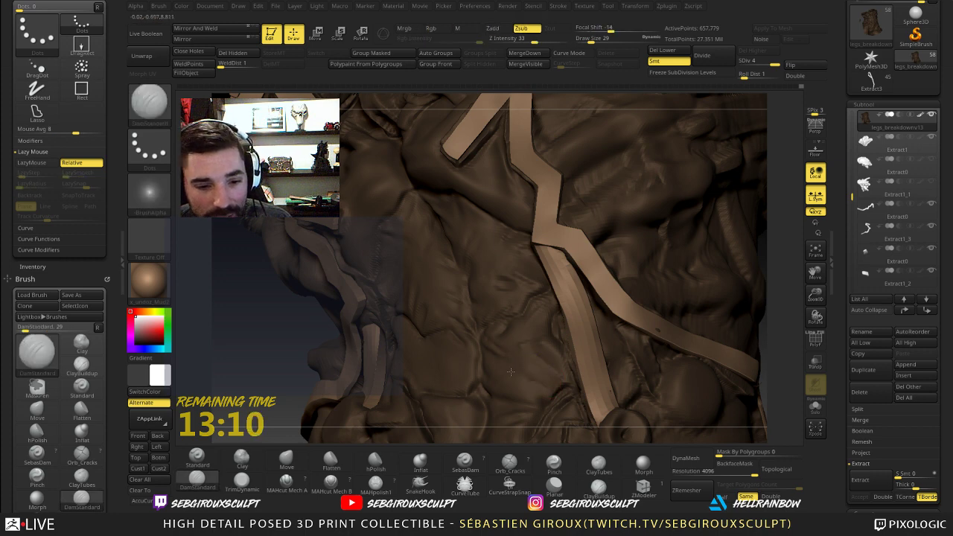
key("shift")
key("shift")
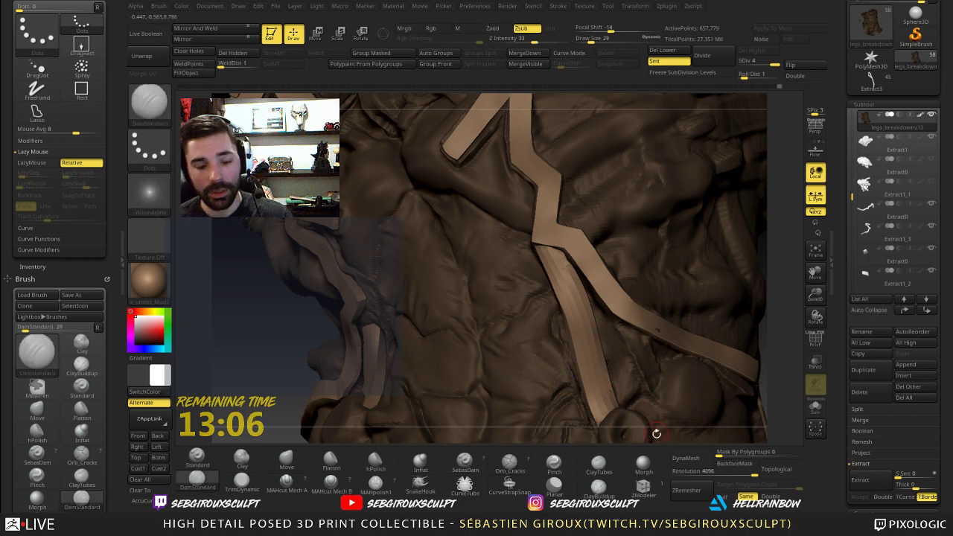
mouse_move(659, 436)
left_mouse_down()
mouse_move(678, 392)
mouse_move(788, 367)
mouse_move(537, 358)
left_mouse_up()
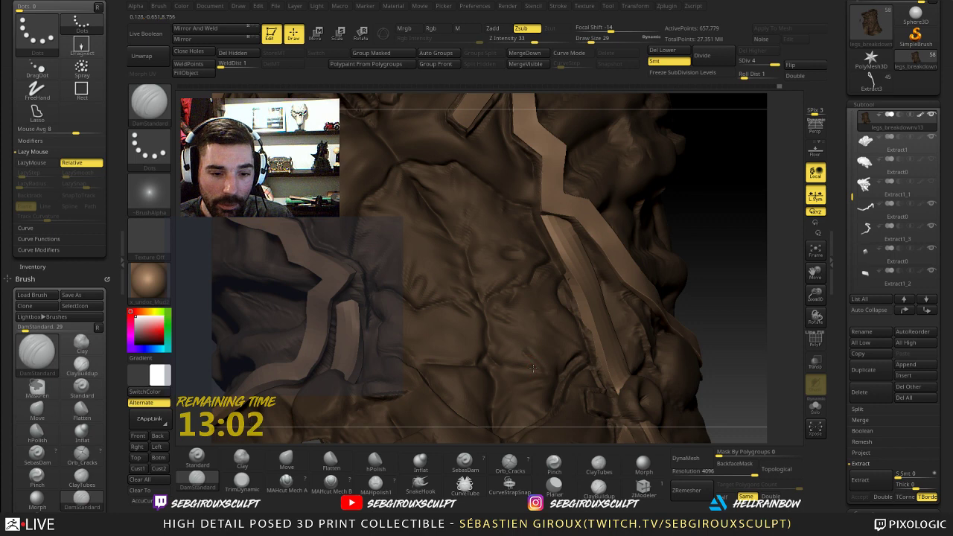
left_click_drag(753, 334, 543, 340)
- Raise soft folds on the right pad between the two horizontal creases with the Standard brush at Z Intensity 14 and smooth them
key("shift")
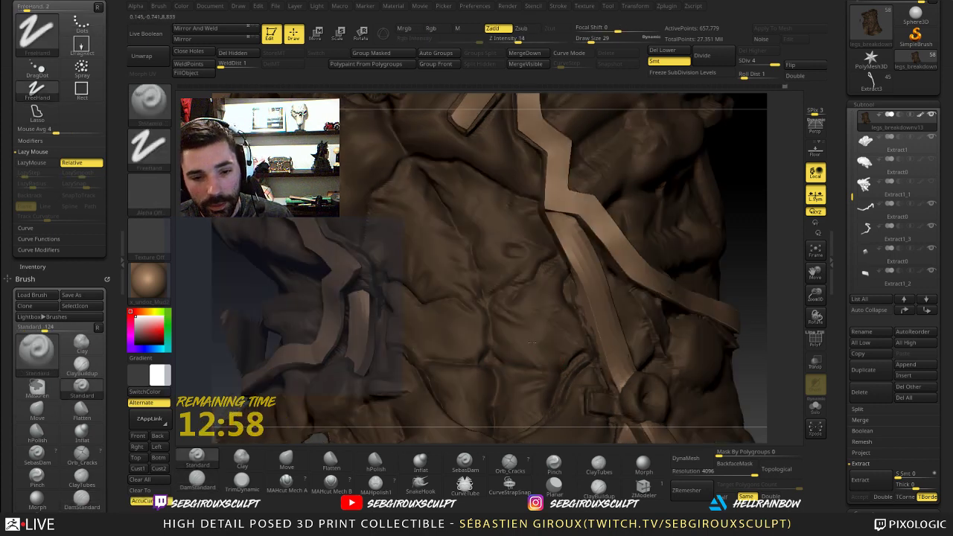
left_click_drag(532, 345, 549, 360)
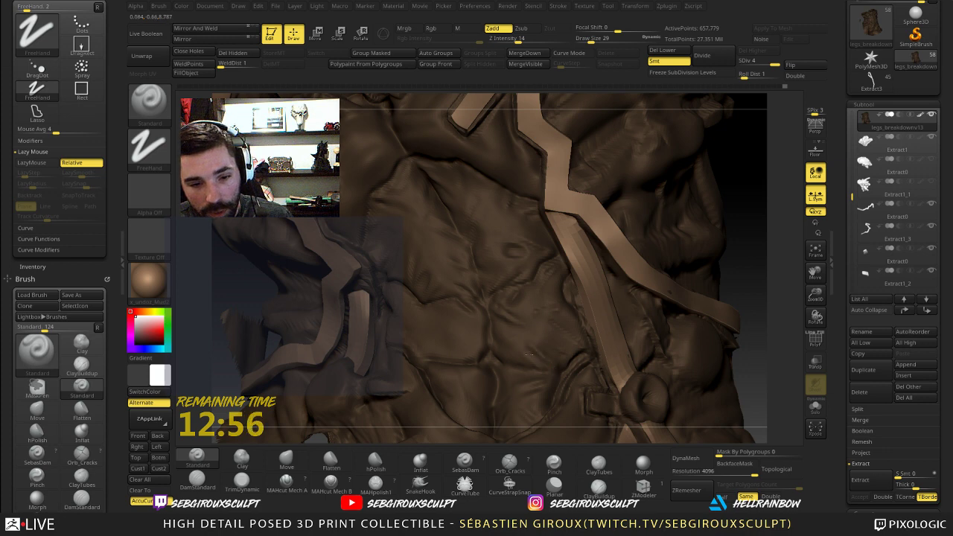
key("shift")
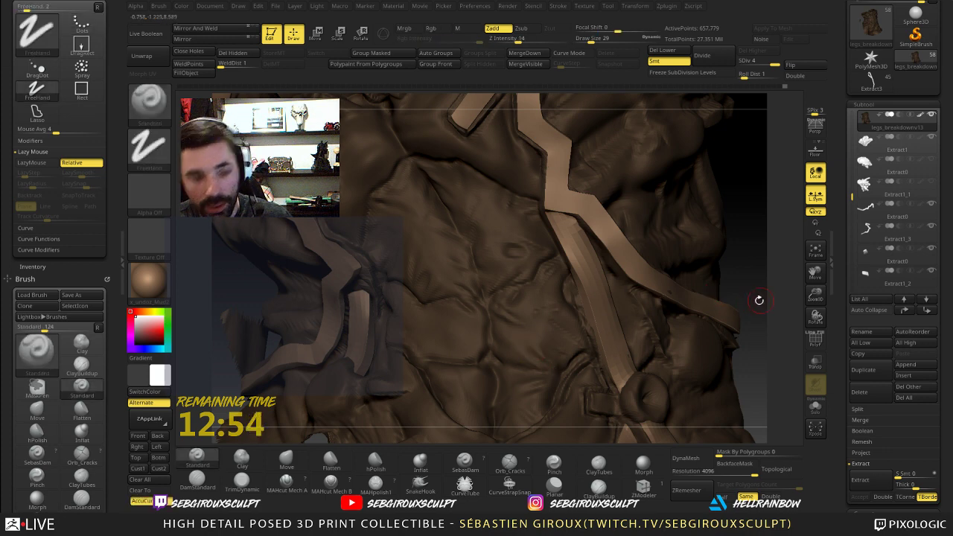
left_click_drag(757, 298, 746, 329)
- Sharpen the wrinkles on the right pad and along its bordering creases with the DamStandard brush at Z Intensity 33, and smooth them
left_click(198, 481)
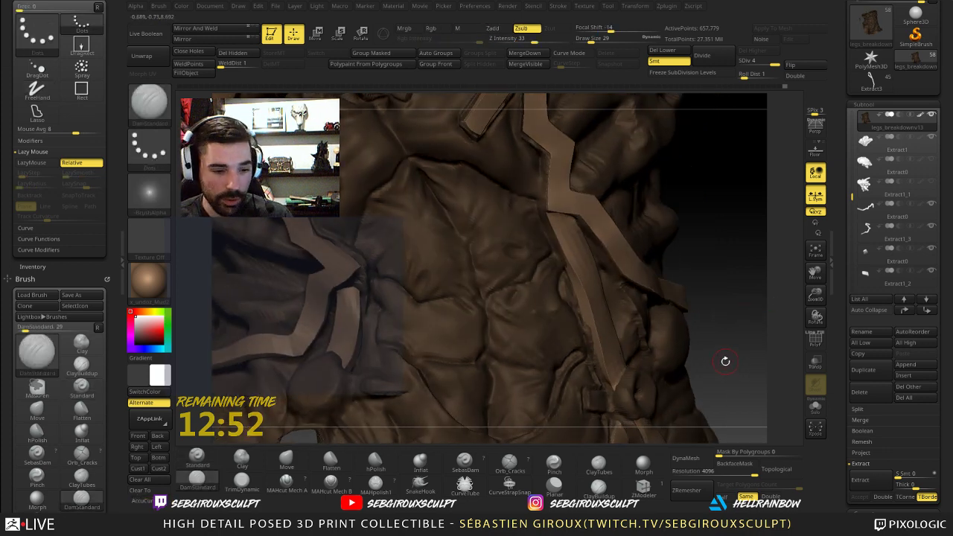
left_click_drag(723, 362, 539, 371)
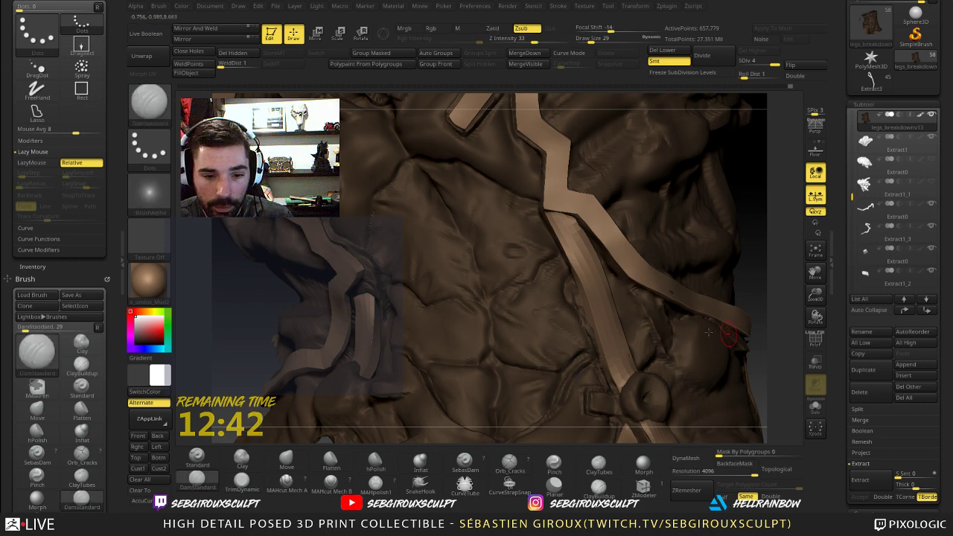
right_click_drag(708, 332, 524, 355)
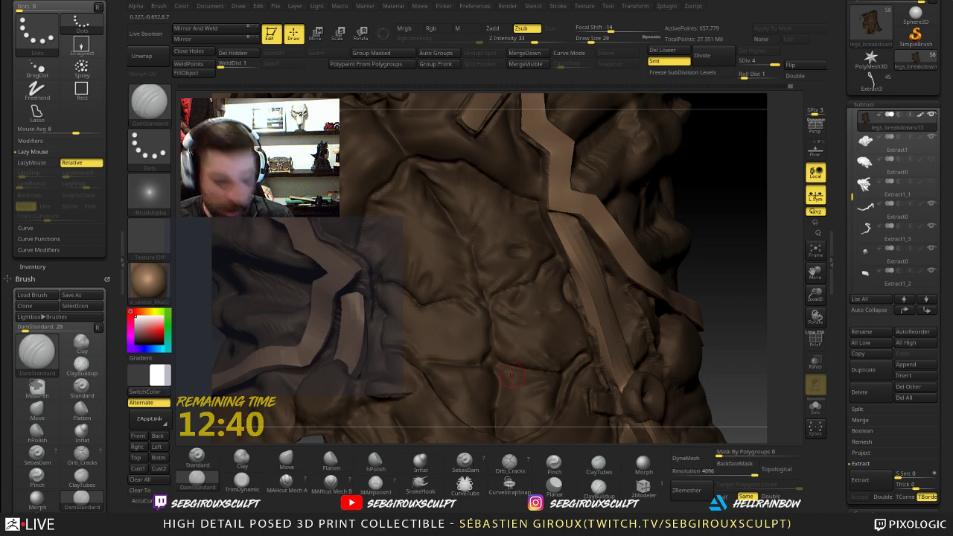
left_click_drag(757, 338, 756, 334)
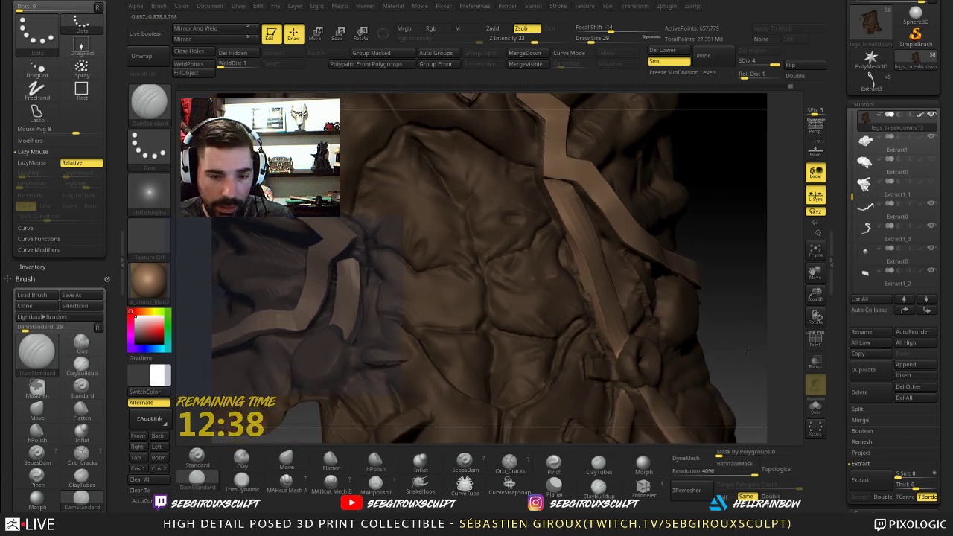
right_click_drag(747, 351, 554, 266)
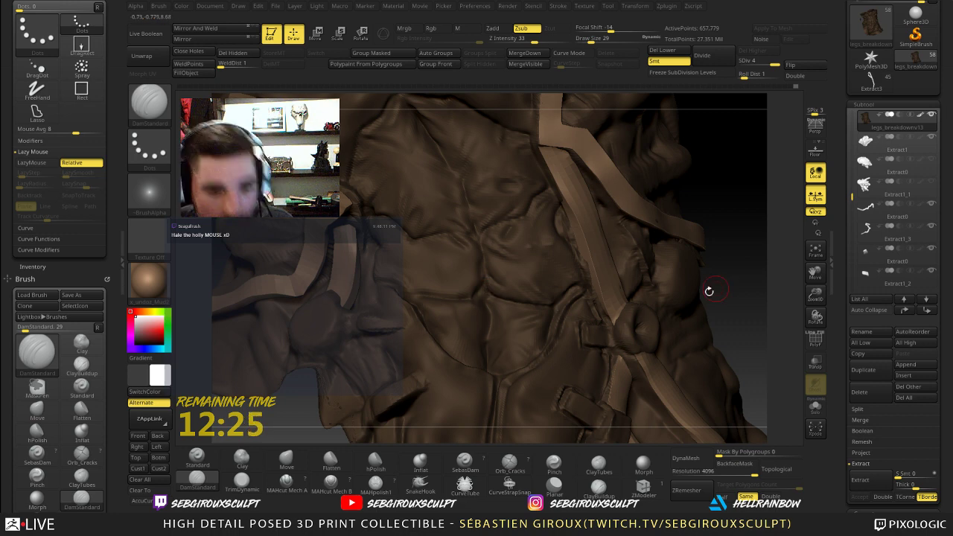
key("shift")
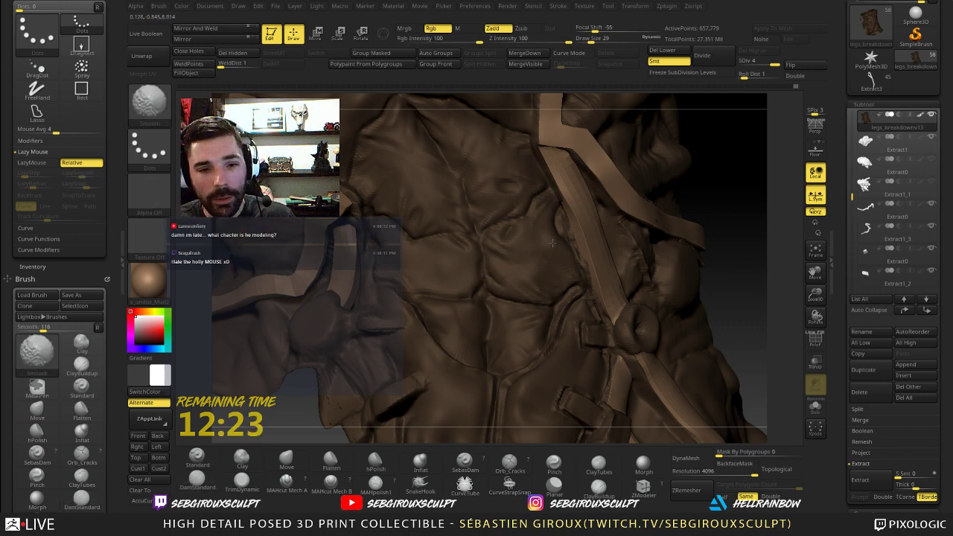
mouse_move(719, 222)
left_mouse_down("alt")
mouse_move(710, 202)
mouse_move(725, 213)
mouse_move(693, 238)
left_mouse_up("alt")
left_click_drag(704, 274, 708, 317, "alt")
- Shape the folds where the central crease meets the upper horizontal crease with the Standard brush, and smooth the surface there
key("b")
key("s")
key("t")
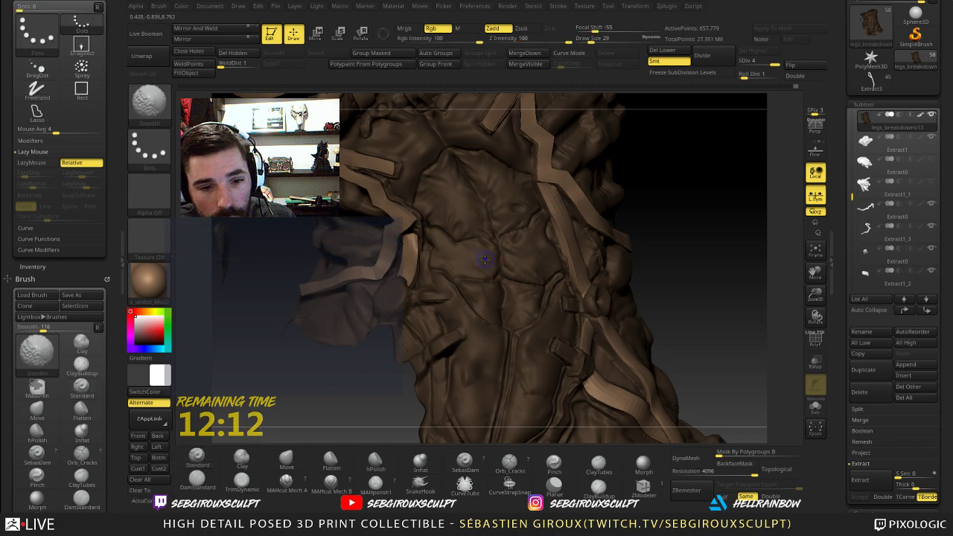
left_click_drag(667, 232, 673, 250, "alt")
left_click_drag(480, 262, 524, 259, "shift")
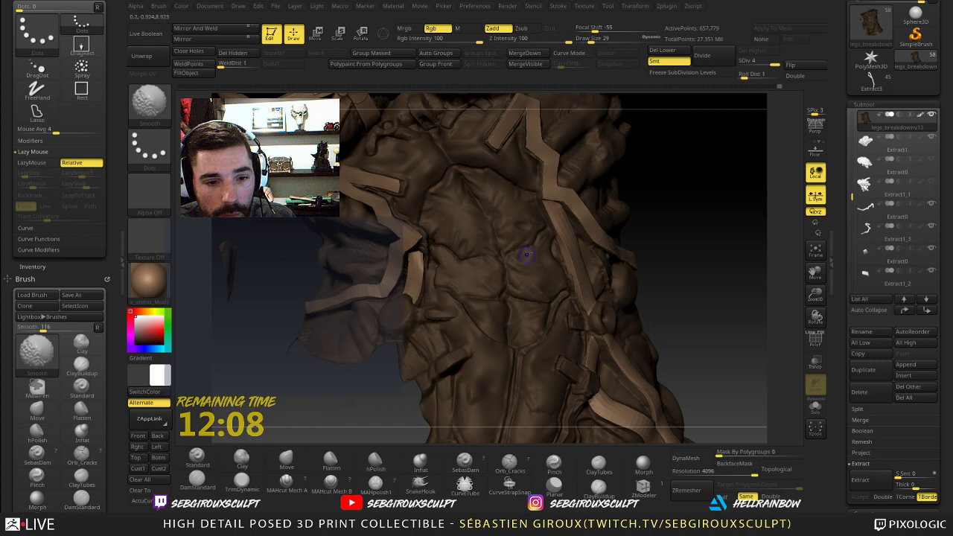
mouse_move(642, 238)
left_mouse_down()
mouse_move(480, 245)
mouse_move(596, 208)
mouse_move(514, 242)
left_mouse_up()
mouse_move(673, 246)
left_mouse_down("alt")
mouse_move(610, 248)
mouse_move(638, 234)
mouse_move(633, 186)
mouse_move(621, 245)
left_mouse_up("alt")
key("shift")
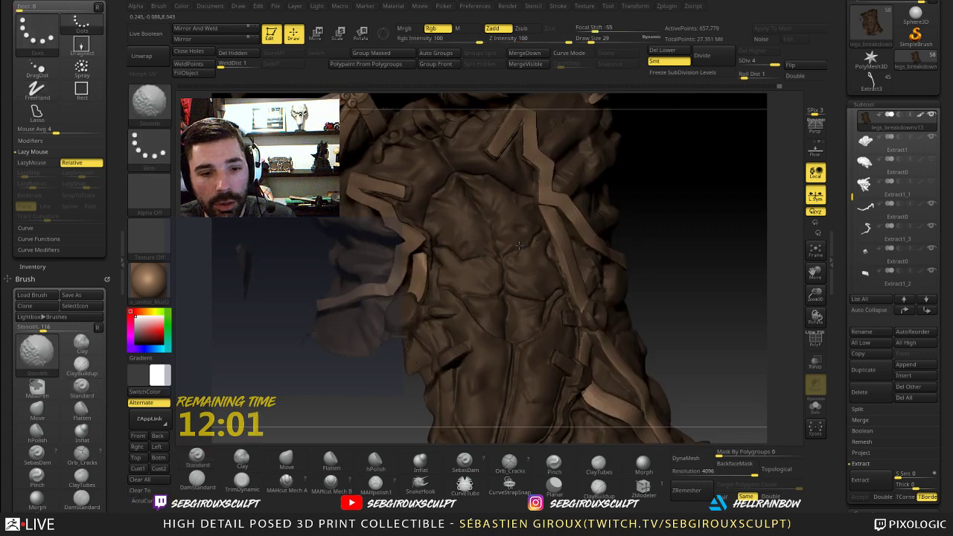
- Build up folds along the upper horizontal crease left of the central crease with the Standard brush at Z Intensity 14, smoothing between strokes
mouse_move(676, 240)
left_mouse_down()
mouse_move(611, 181)
mouse_move(652, 244)
mouse_move(635, 237)
mouse_move(657, 240)
mouse_move(540, 254)
left_mouse_up()
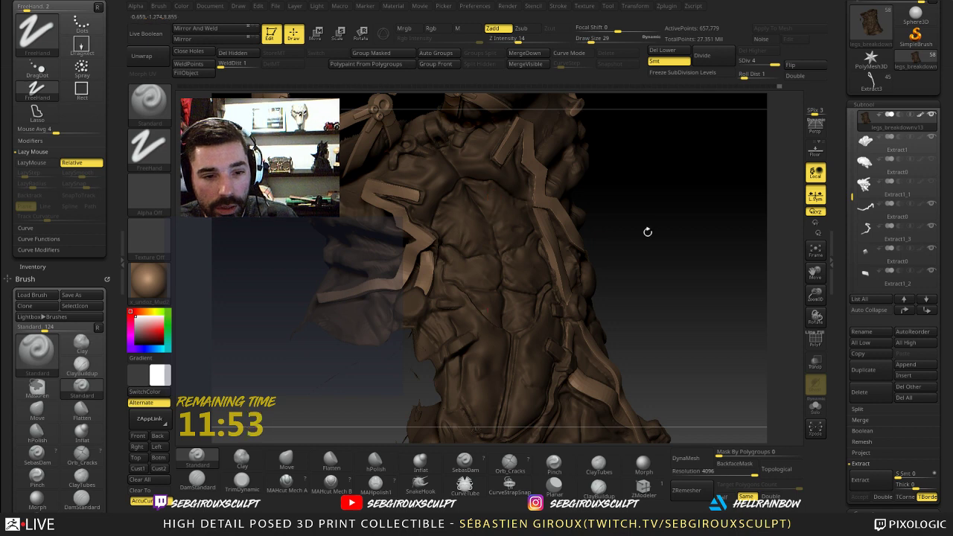
left_click_drag(648, 232, 625, 265)
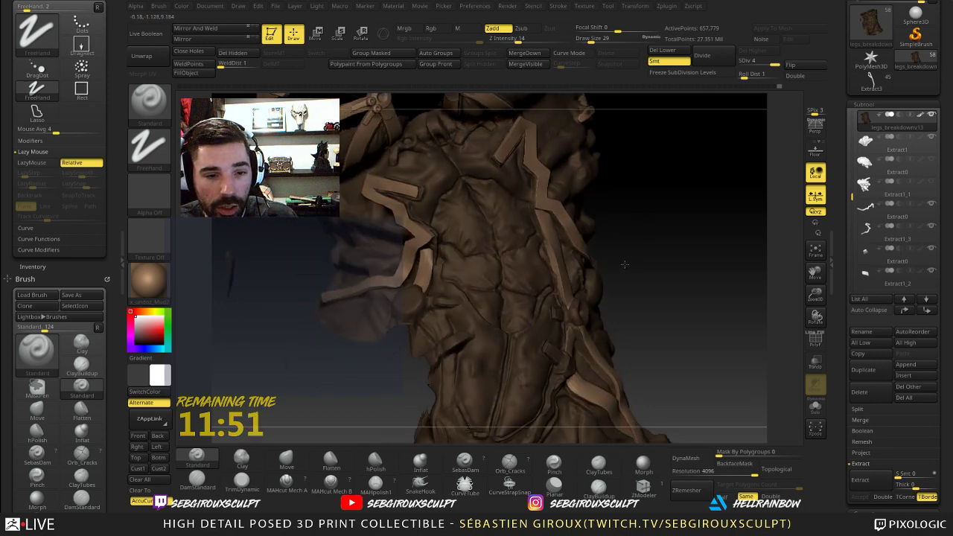
key("shift")
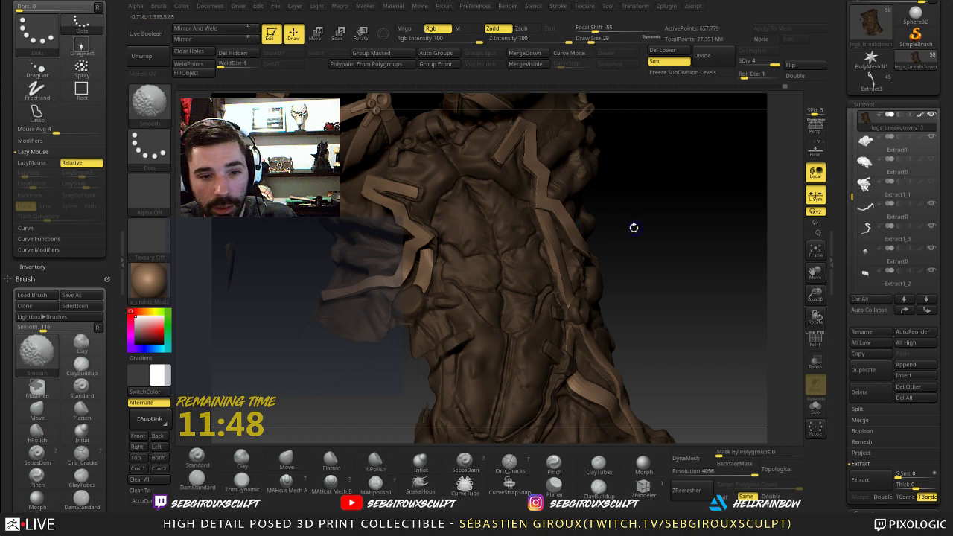
left_click_drag(633, 227, 467, 265)
key("shift")
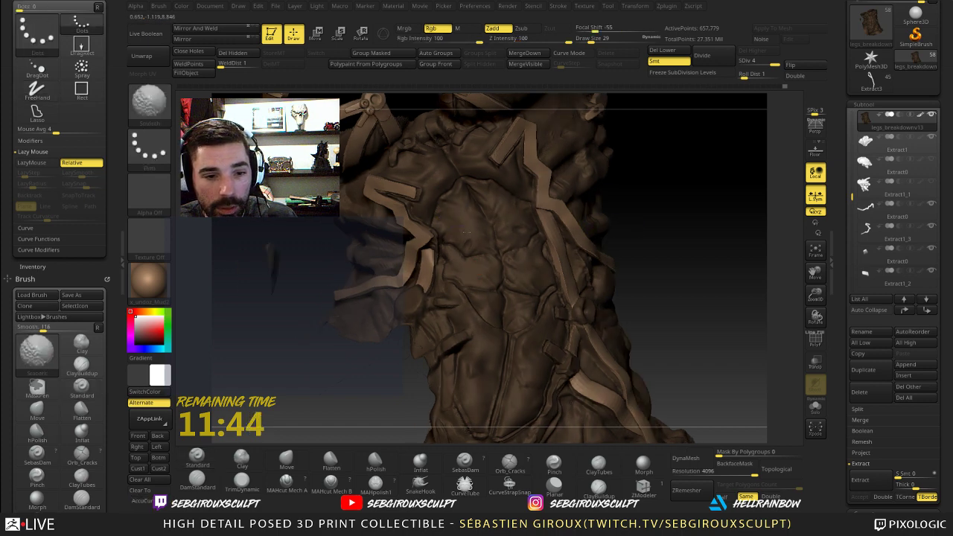
mouse_move(648, 231)
left_mouse_down()
mouse_move(521, 215)
mouse_move(507, 225)
left_mouse_up()
left_click_drag(622, 220, 473, 245)
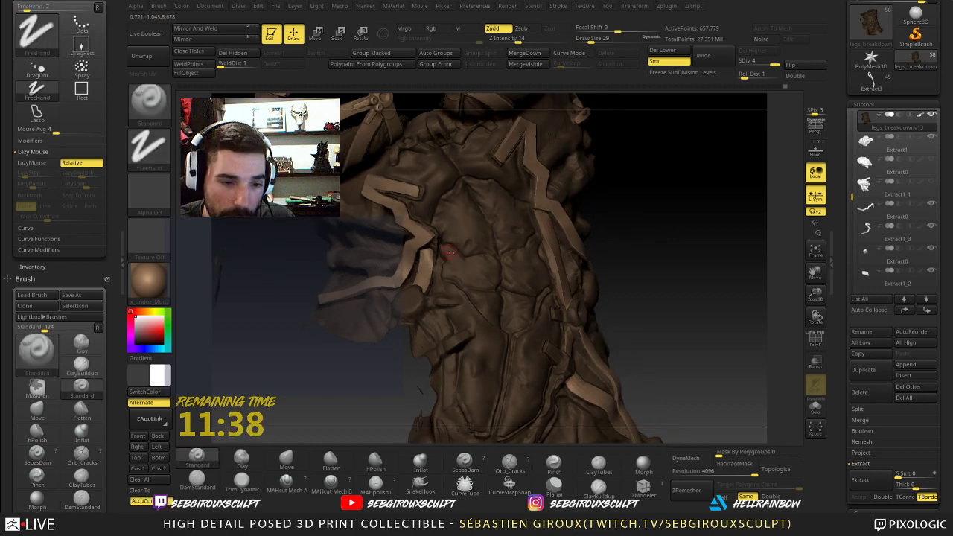
- Add soft wrinkles to the left pad between the two horizontal creases with the Standard brush at Z Intensity 14 and smooth them
left_click_drag(644, 251, 666, 258, "alt")
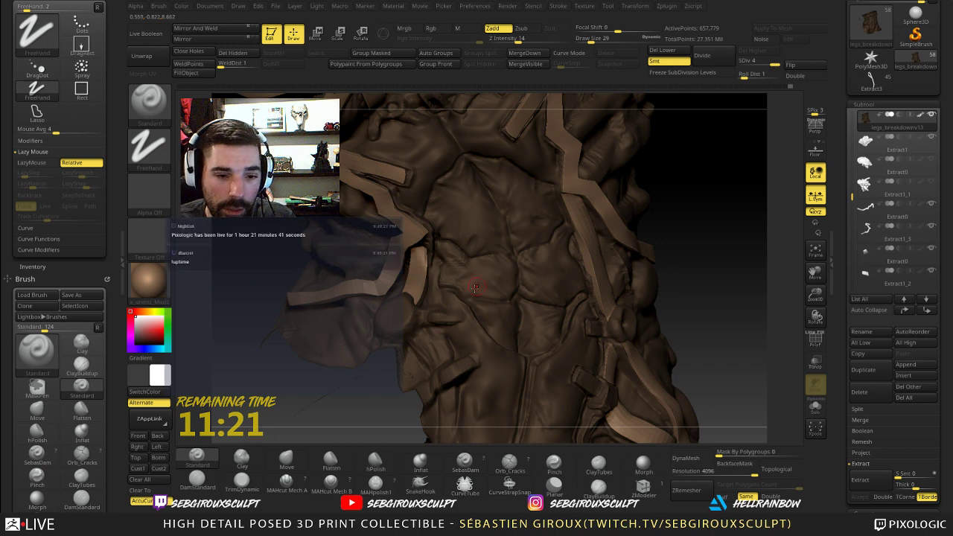
left_click_drag(472, 291, 472, 286, "shift")
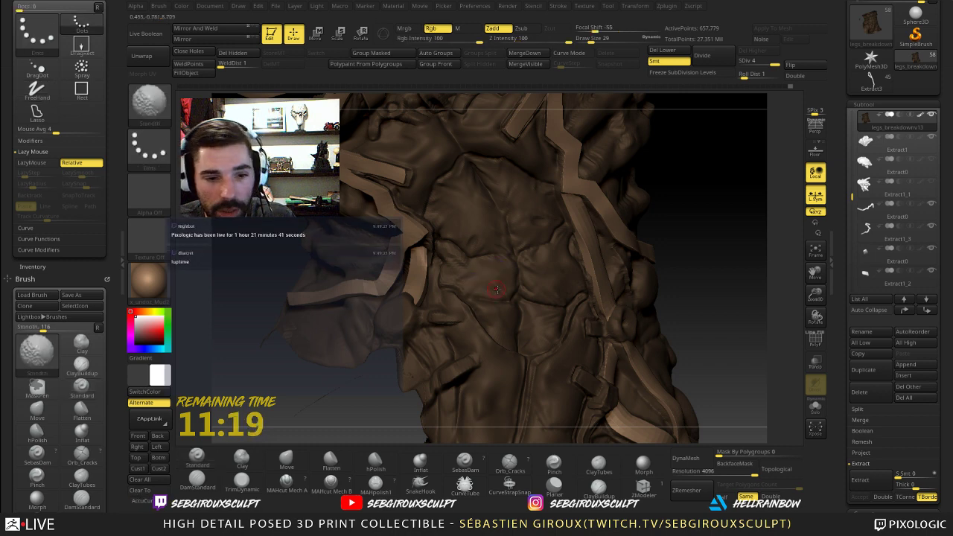
key("1")
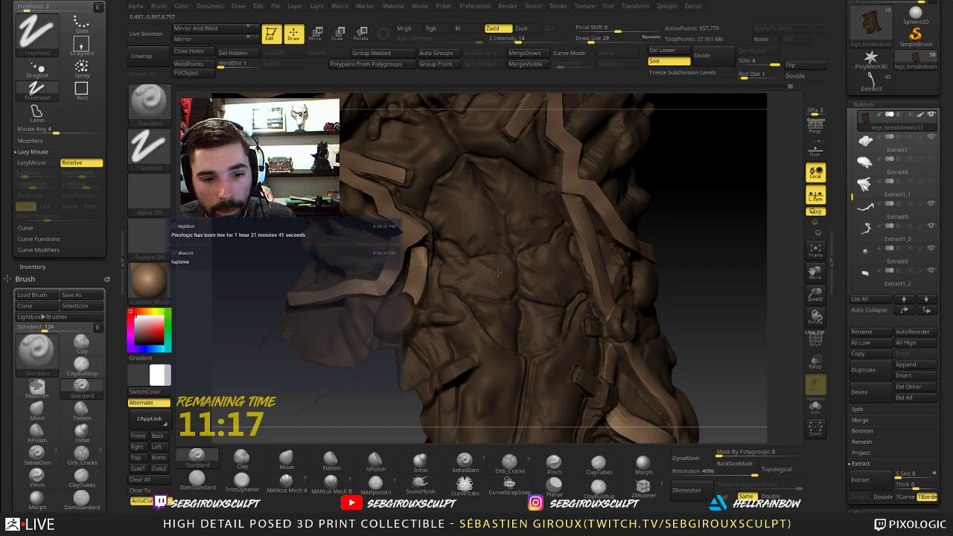
key("1")
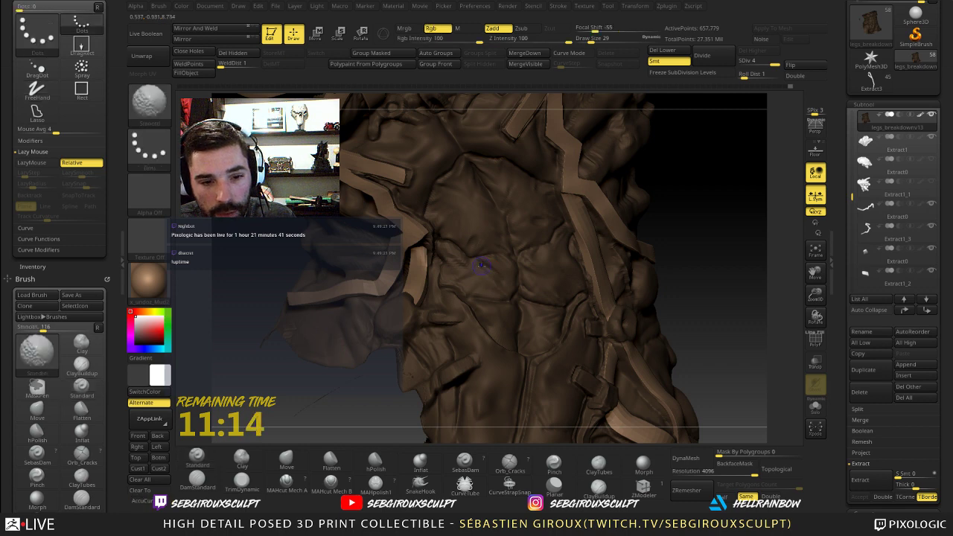
left_click_drag(705, 251, 734, 249)
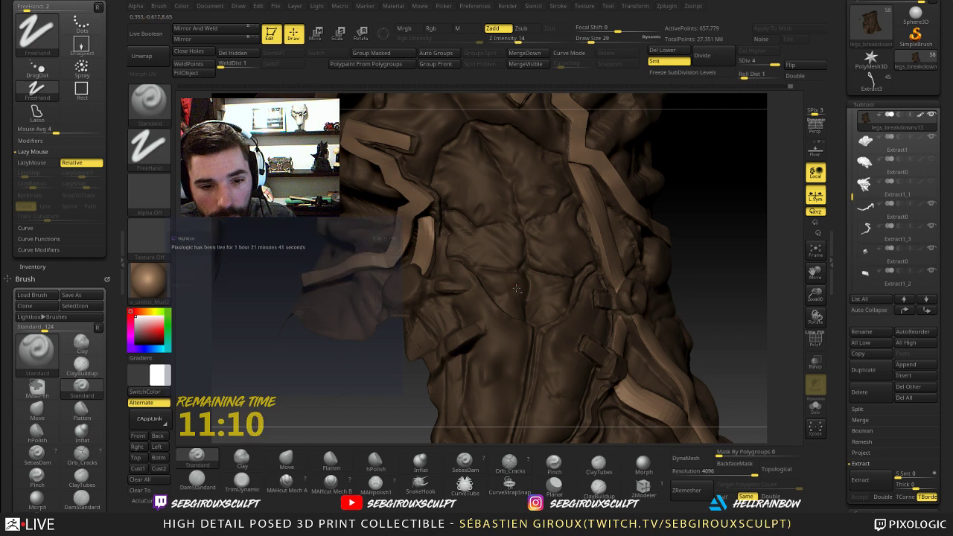
- Raise small folds in the V-shaped area below the lower horizontal crease with the Standard brush at Z Intensity 14 and smooth them
left_click_drag(512, 291, 499, 296)
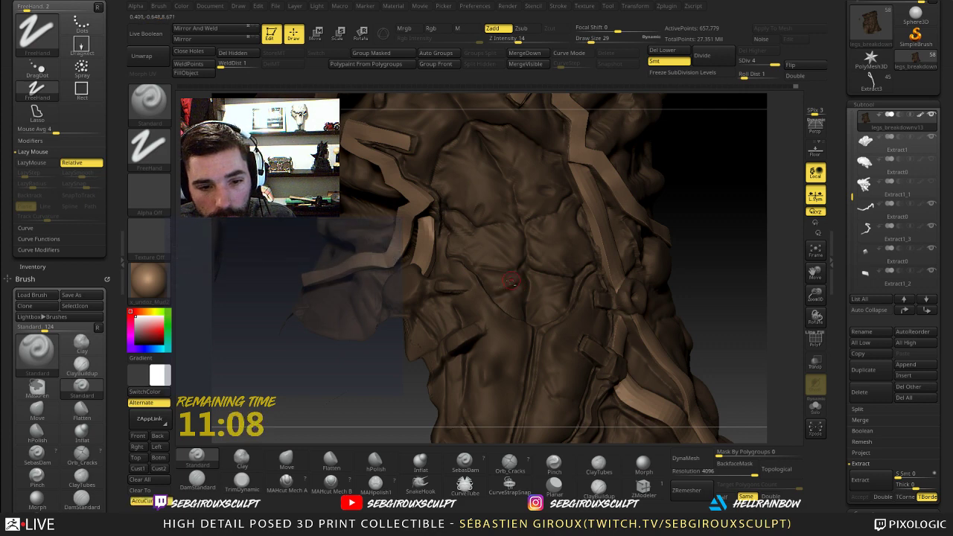
left_click_drag(667, 249, 634, 253)
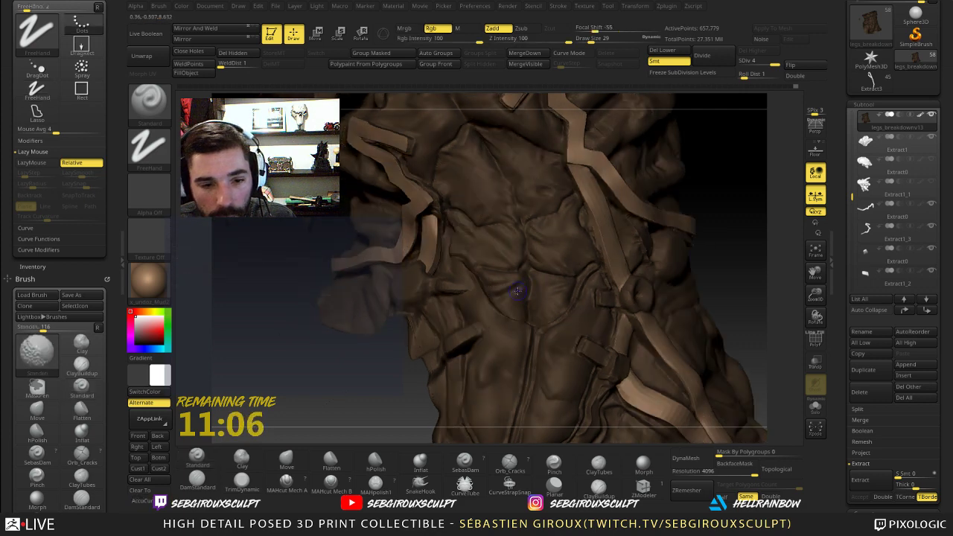
left_click_drag(517, 291, 504, 299, "shift")
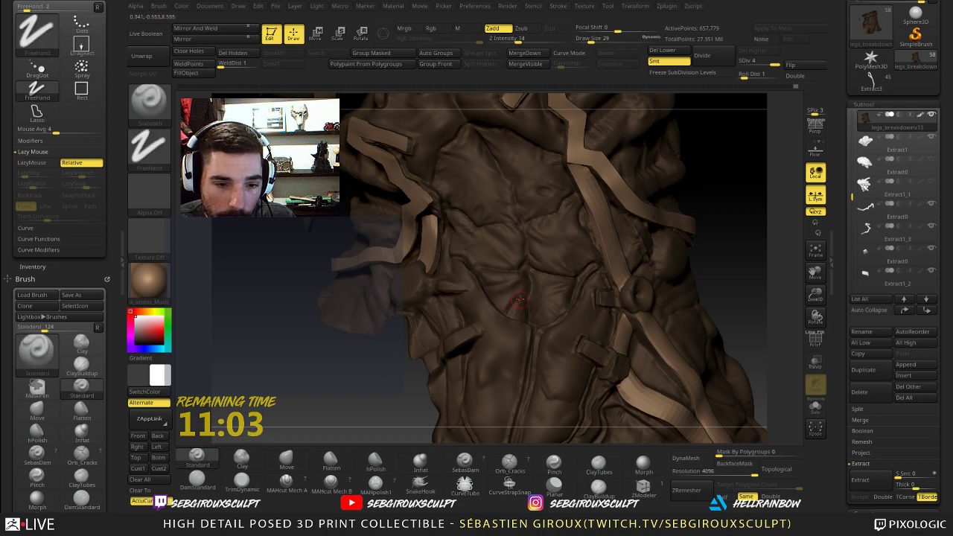
key("shift")
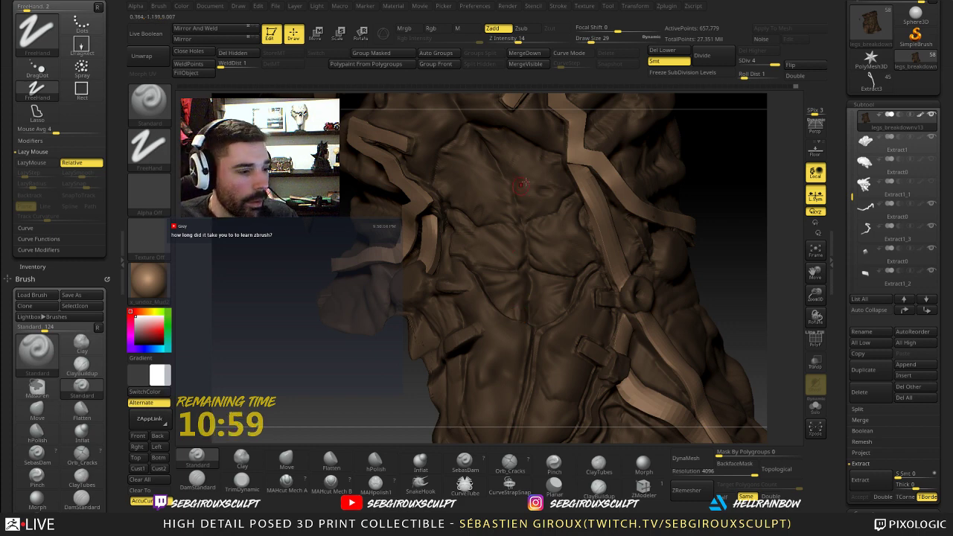
left_click_drag(744, 294, 521, 297)
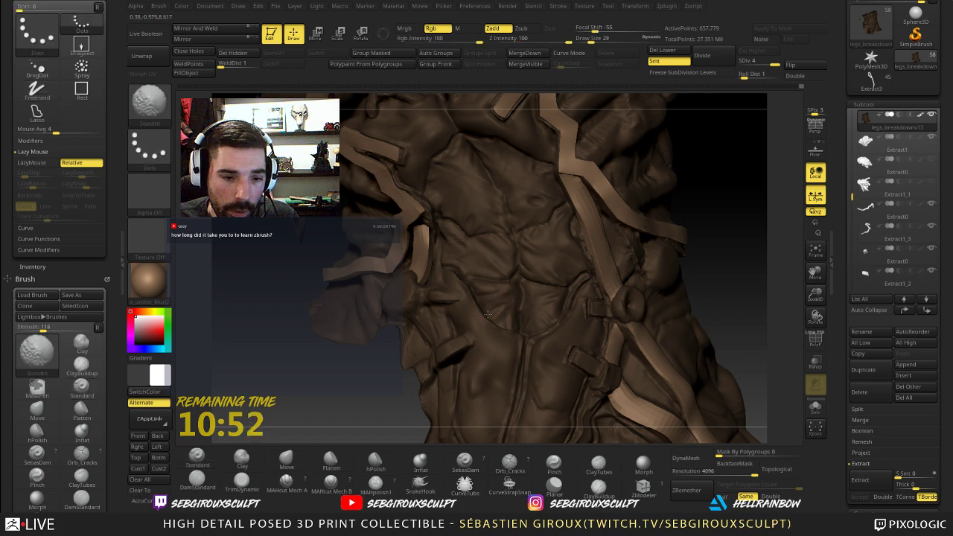
- Examine the front panel's creases and folds between the straps from several angles and distances
left_click_drag(736, 267, 686, 176, "alt")
mouse_move(685, 270)
left_mouse_down("alt")
mouse_move(675, 291)
mouse_move(704, 302)
mouse_move(713, 287)
mouse_move(702, 303)
left_mouse_up("alt")
key("shift")
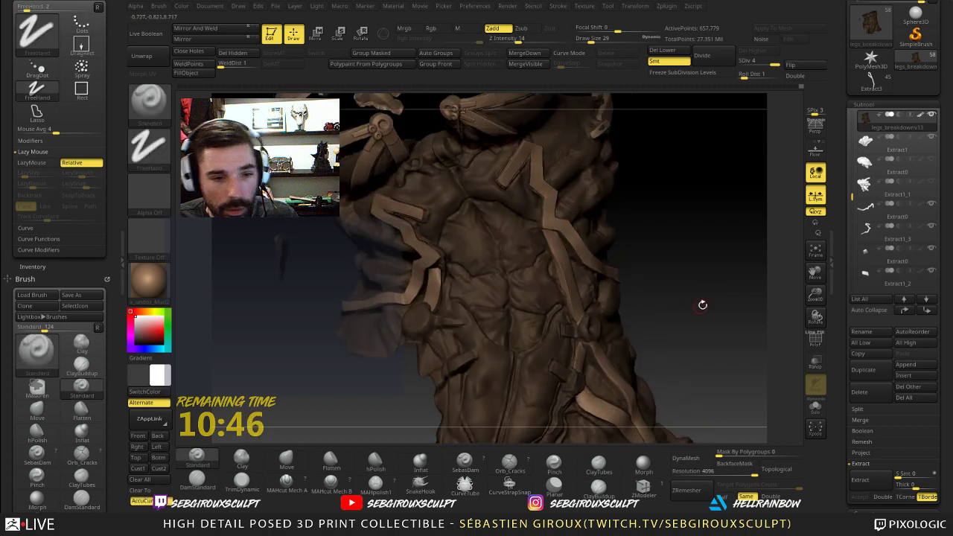
mouse_move(643, 266)
left_mouse_down()
mouse_move(659, 239)
mouse_move(632, 314)
mouse_move(650, 334)
mouse_move(507, 243)
left_mouse_up()
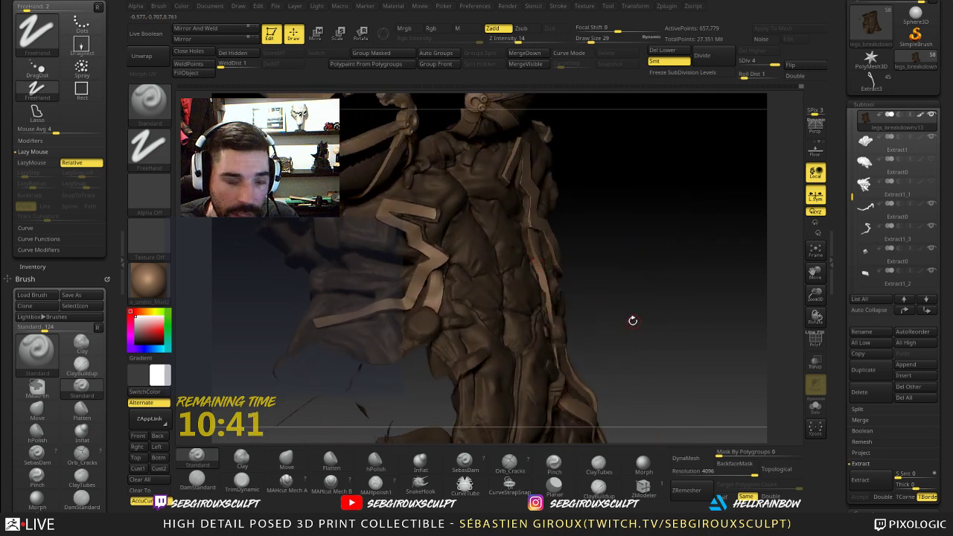
left_click_drag(632, 320, 638, 315)
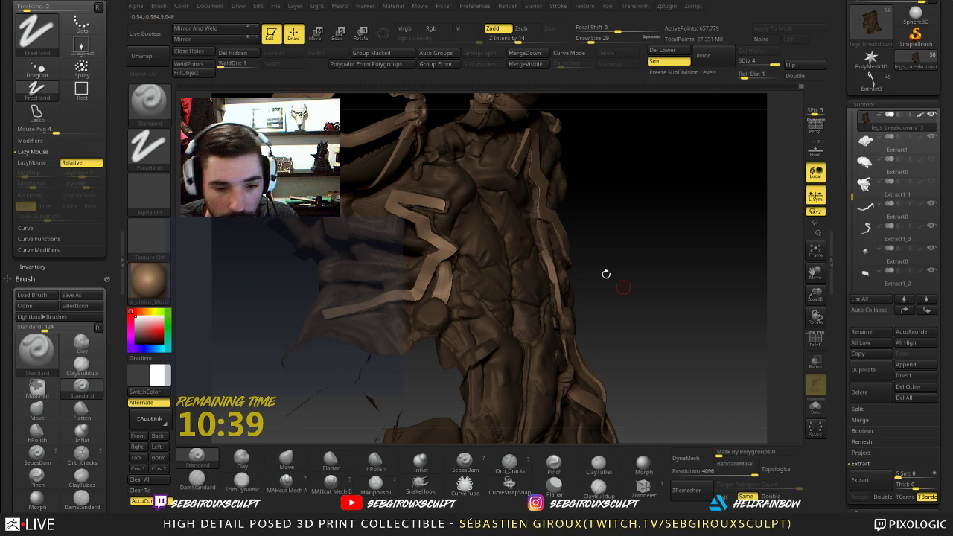
mouse_move(606, 274)
left_mouse_down()
mouse_move(540, 273)
mouse_move(676, 272)
mouse_move(670, 259)
mouse_move(721, 289)
mouse_move(577, 241)
left_mouse_up()
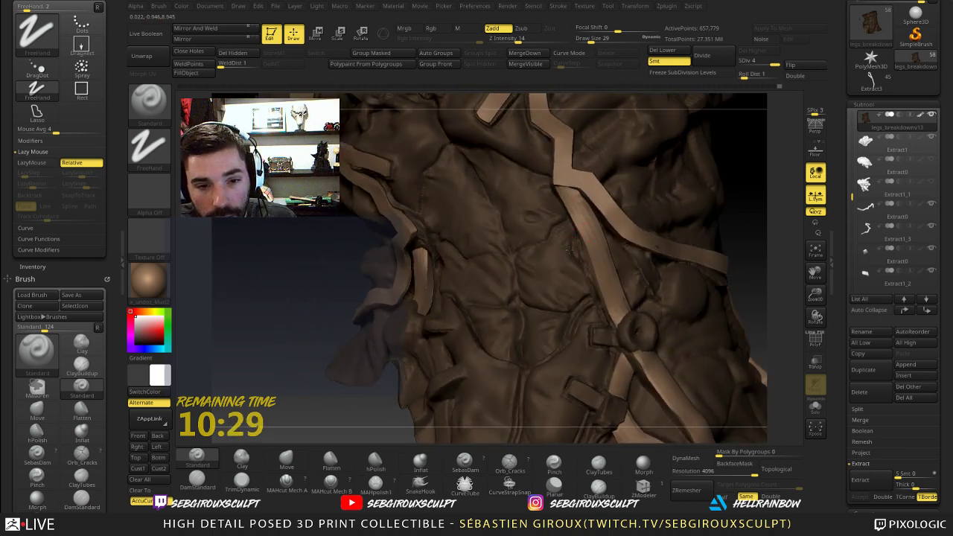
left_click_drag(568, 249, 582, 299)
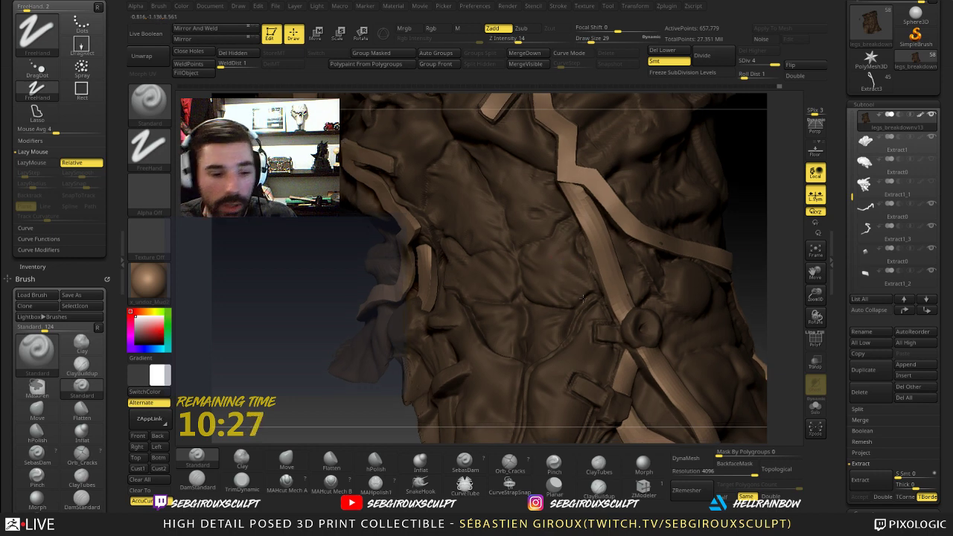
mouse_move(583, 299)
right_mouse_down("ctrl")
mouse_move(591, 304)
mouse_move(533, 324)
right_mouse_up("ctrl")
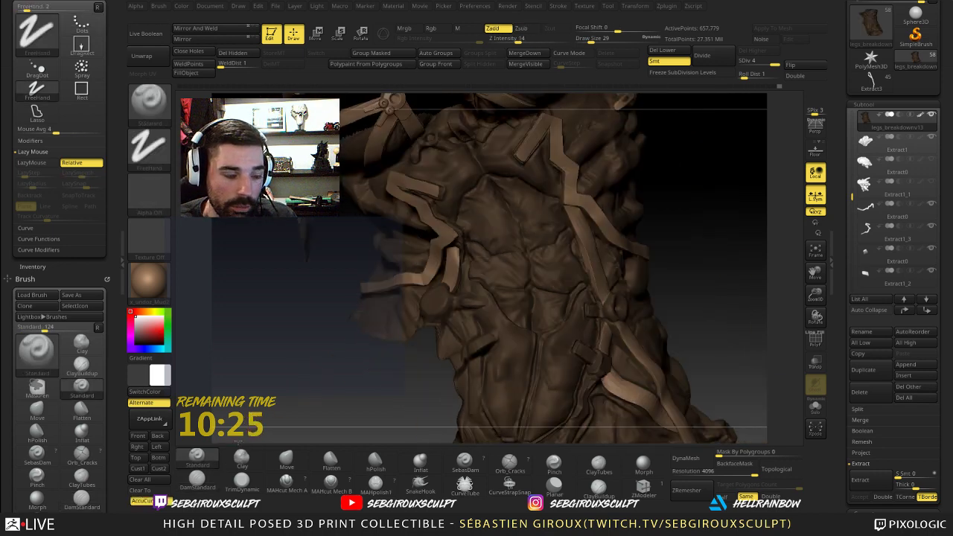
left_click_drag(238, 442, 232, 443)
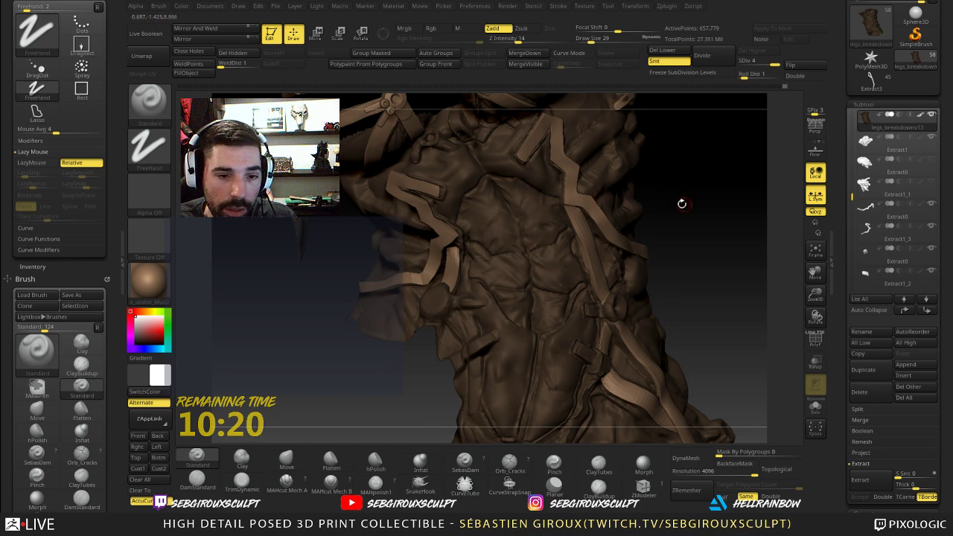
left_click_drag(680, 205, 697, 294, "alt")
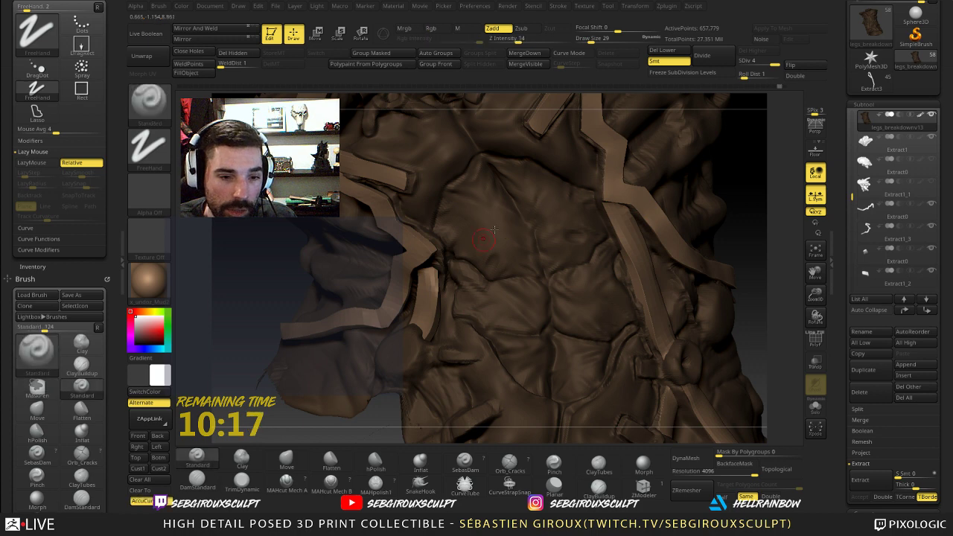
- Puff up the pads along the central and horizontal creases with the Inflat brush at Z Intensity 10 and Draw Size 29
left_click(322, 460)
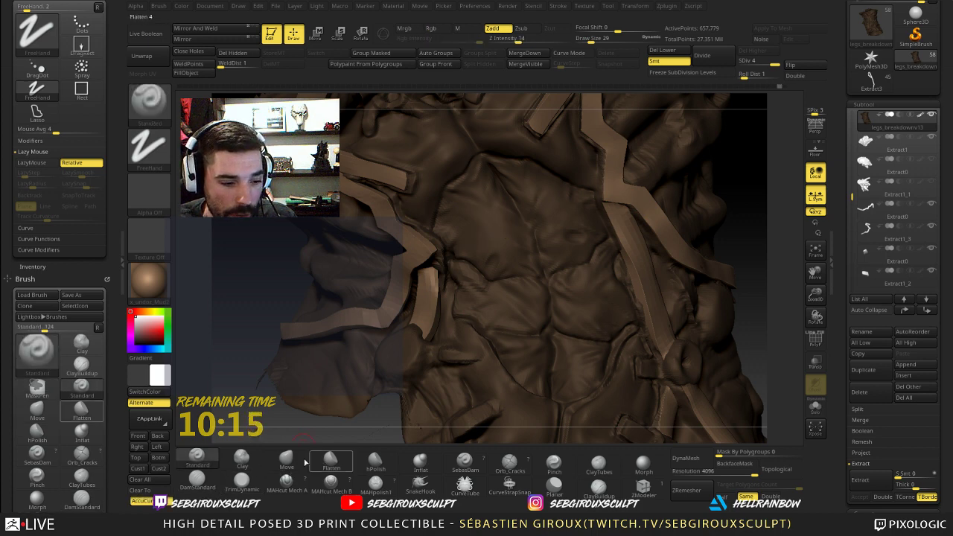
left_click(196, 480)
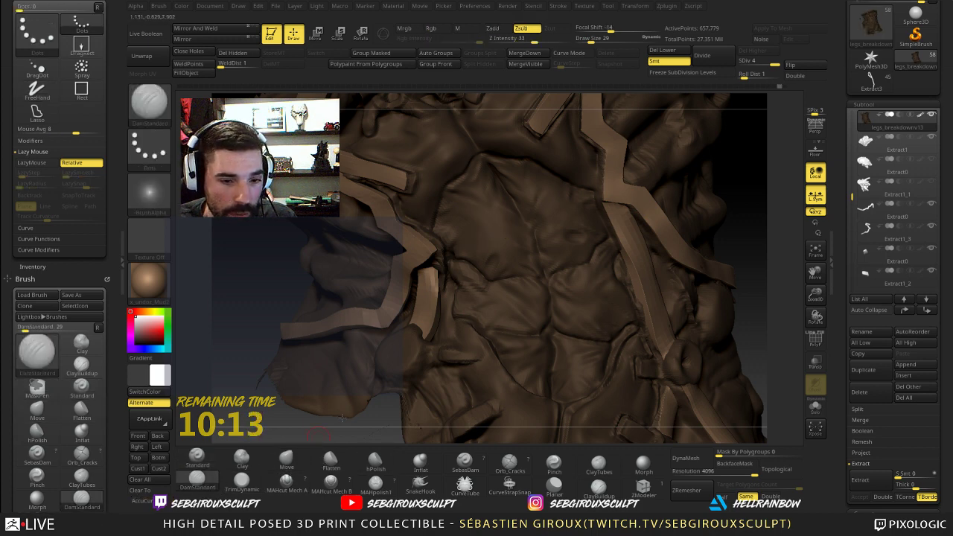
left_click(227, 461)
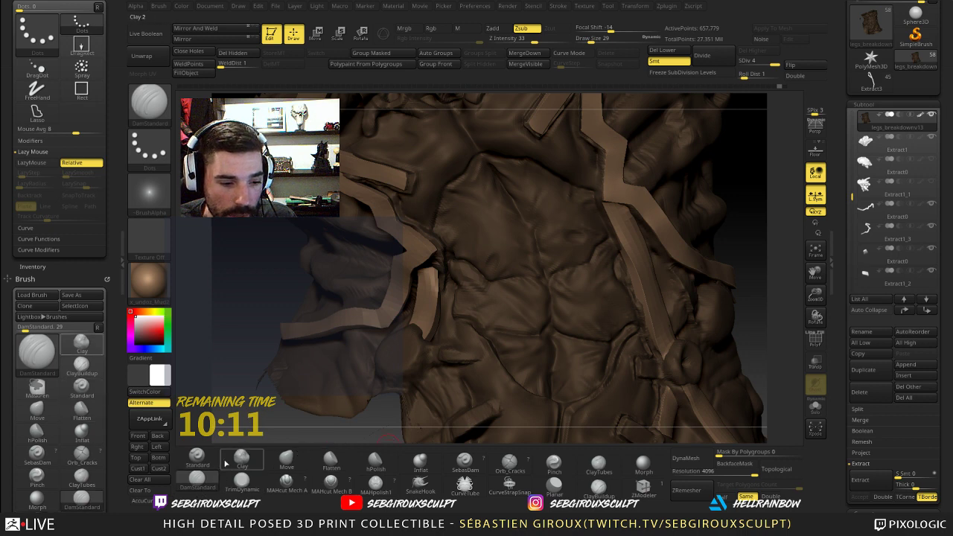
left_click(421, 461)
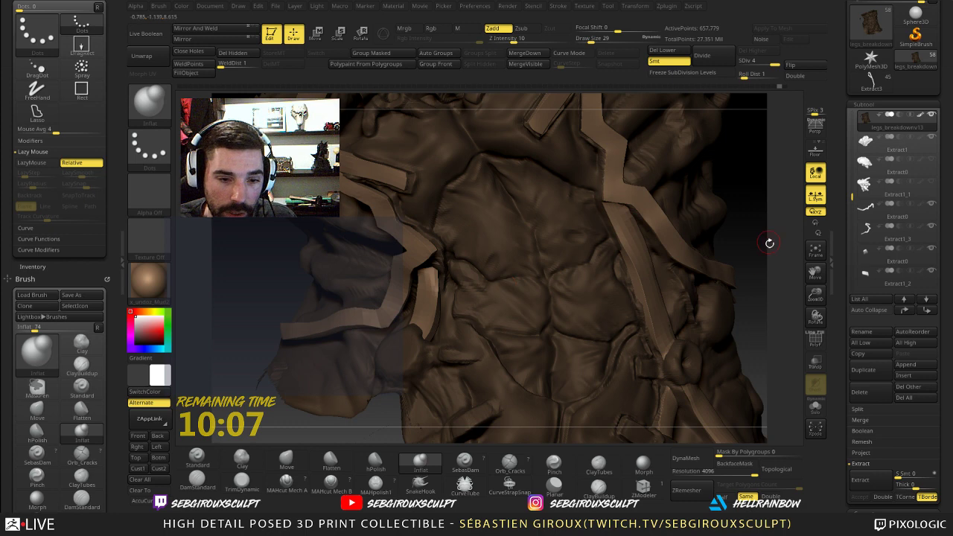
mouse_move(767, 243)
left_mouse_down()
mouse_move(738, 228)
mouse_move(758, 256)
mouse_move(659, 224)
left_mouse_up()
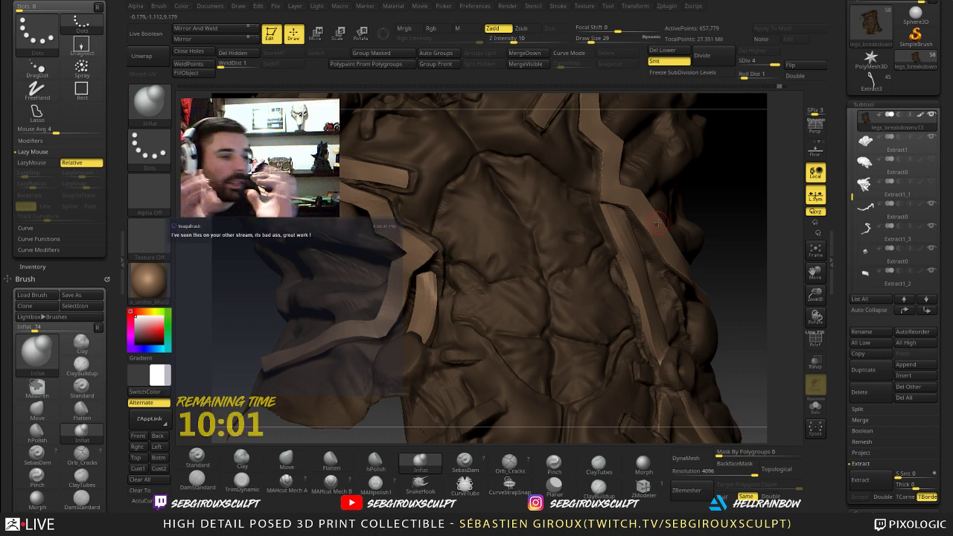
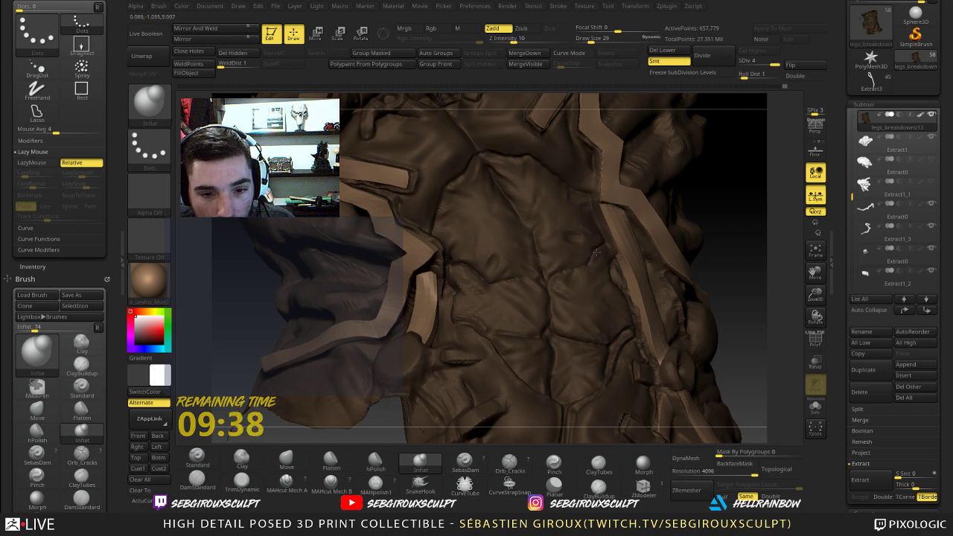
mouse_move(734, 238)
left_mouse_down()
mouse_move(762, 229)
mouse_move(743, 235)
left_mouse_up()
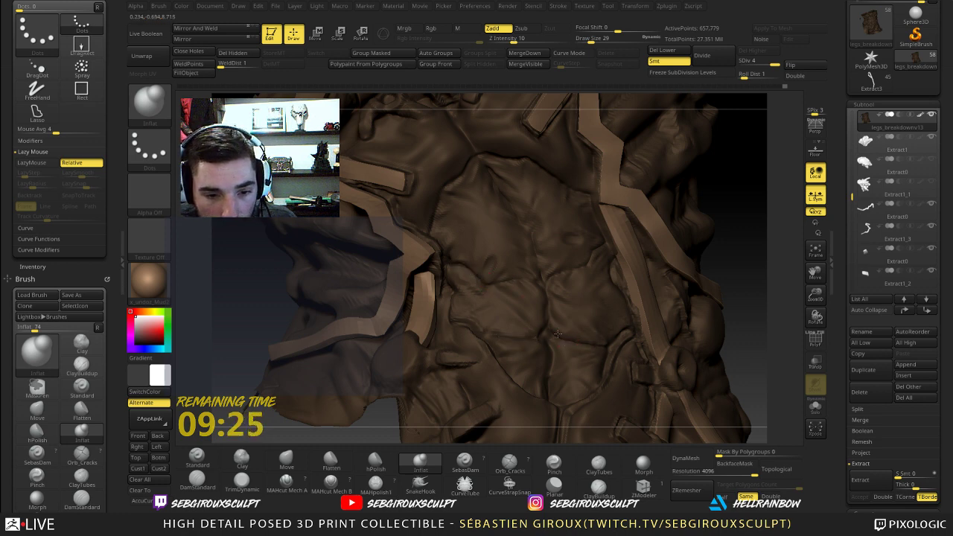
left_click_drag(557, 334, 559, 335)
left_click_drag(759, 298, 721, 301)
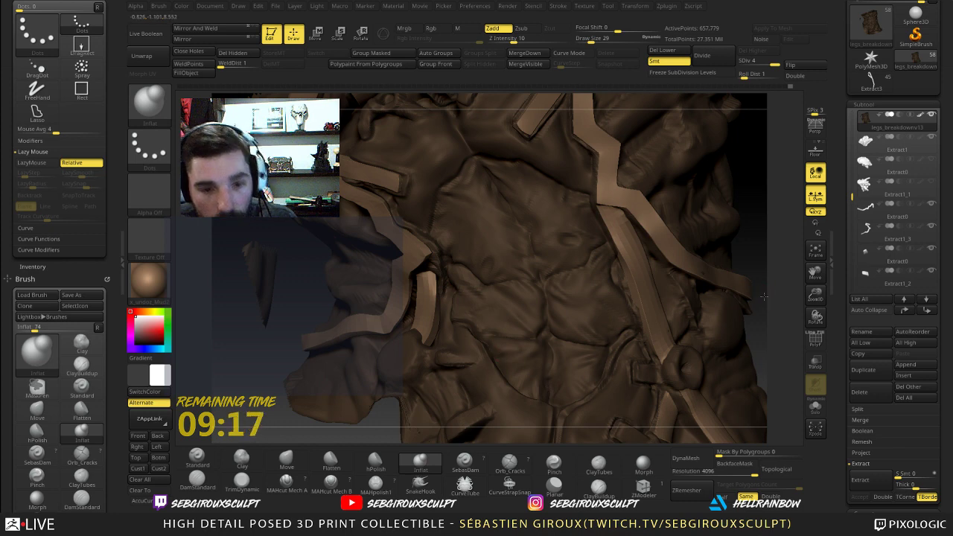
- Adjust the folds around the central crease with the Move brush at Z Intensity 22 and Draw Size 29
left_click_drag(761, 289, 588, 306, "alt")
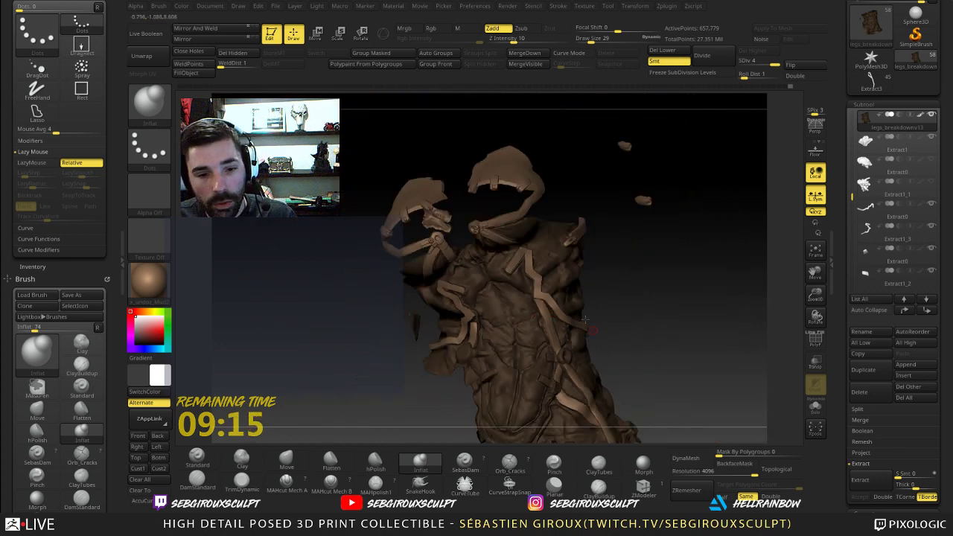
left_click_drag(632, 327, 686, 360)
right_click_drag(686, 360, 747, 330)
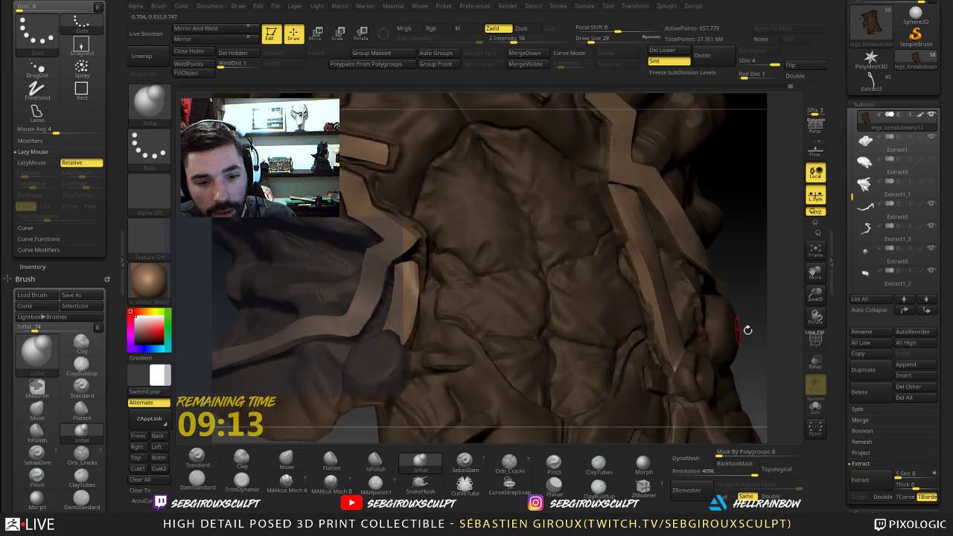
mouse_move(792, 302)
right_mouse_down()
mouse_move(782, 347)
mouse_move(760, 290)
right_mouse_up()
key("b")
key("m")
key("v")
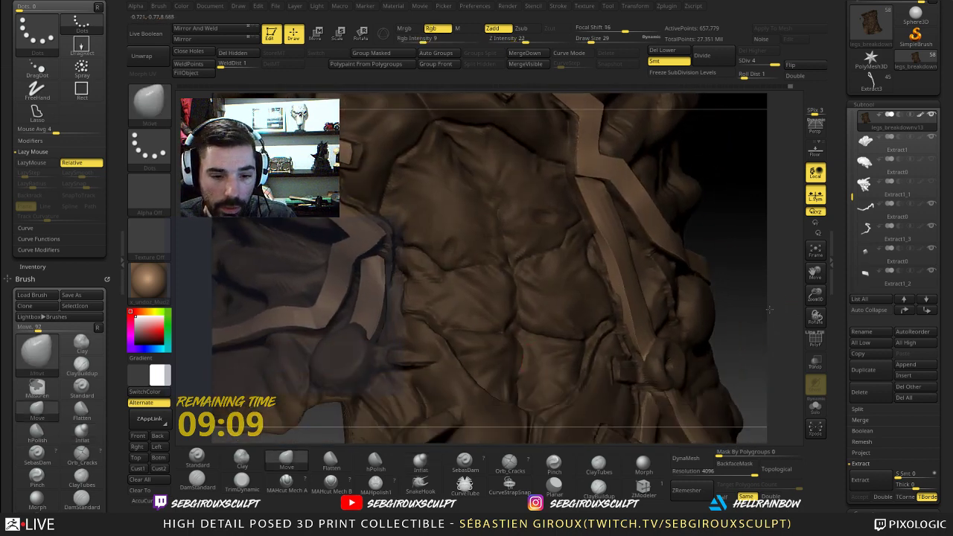
right_click_drag(711, 321, 685, 323)
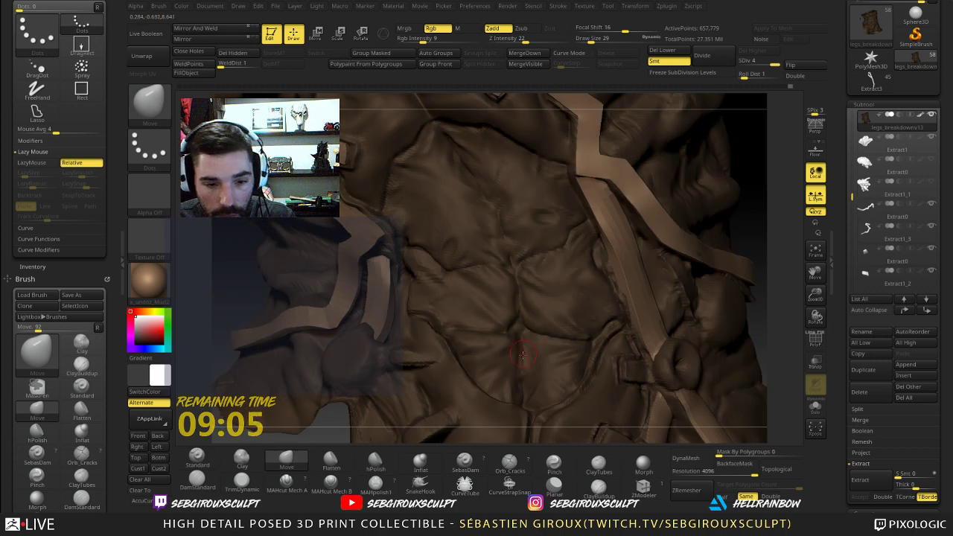
mouse_move(459, 433)
left_mouse_down()
mouse_move(430, 417)
mouse_move(378, 437)
left_mouse_up()
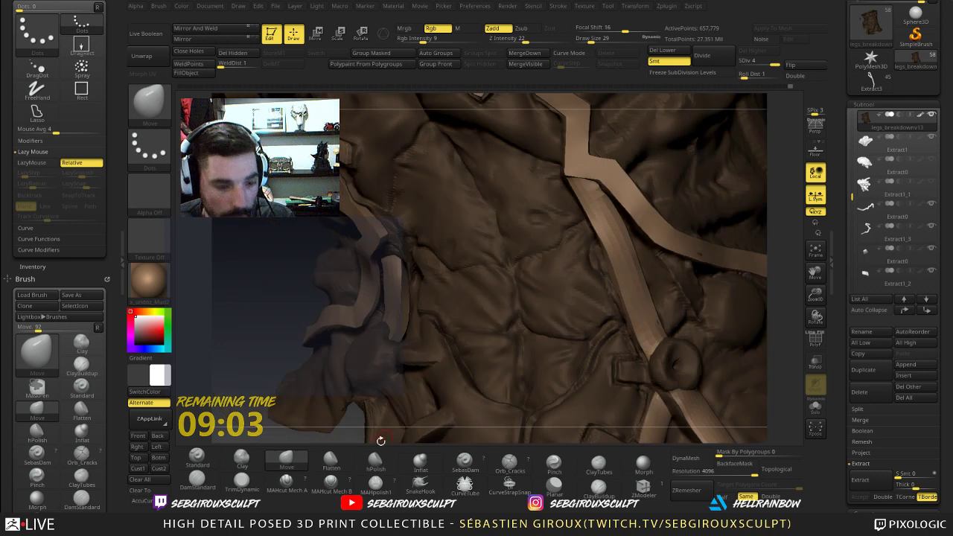
- Inflate the V-shaped area below the lower horizontal crease with the Inflat brush at Draw Size 45 and smooth it
left_click(421, 462)
key("space")
left_click_drag(503, 350, 514, 349)
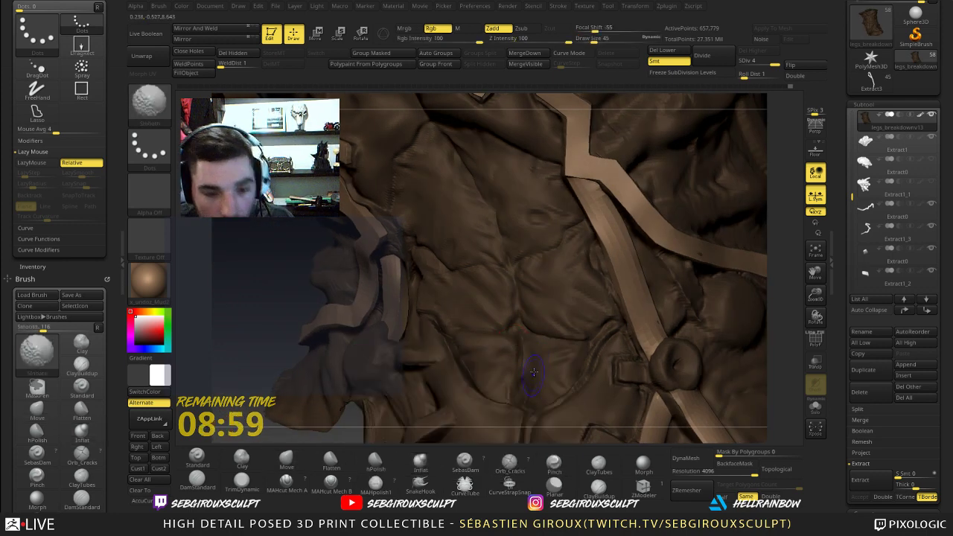
- Sharpen the creases bordering the V-shaped area with the DamStandard brush at Z Intensity 33 and Draw Size 19
left_click(208, 488)
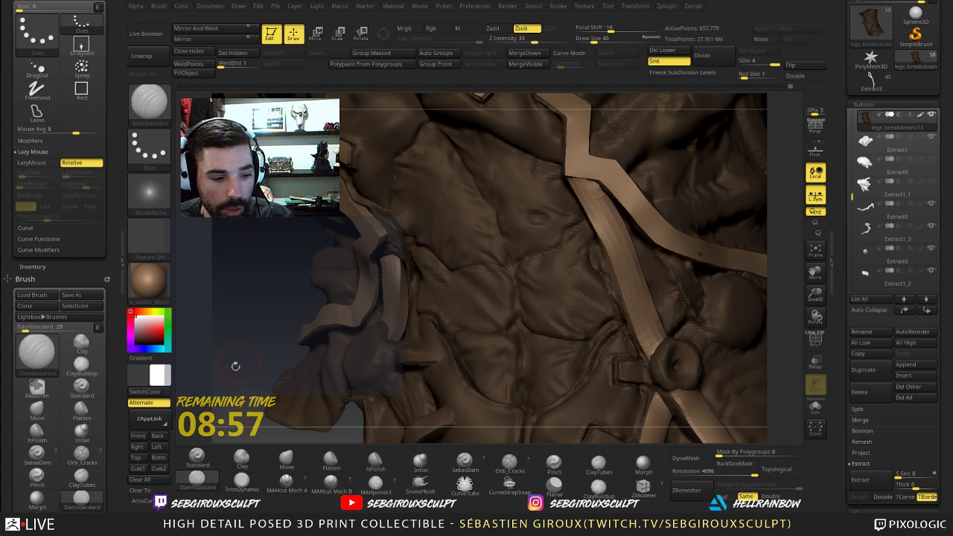
left_click_drag(236, 365, 277, 361)
key("space")
left_click_drag(510, 355, 498, 356)
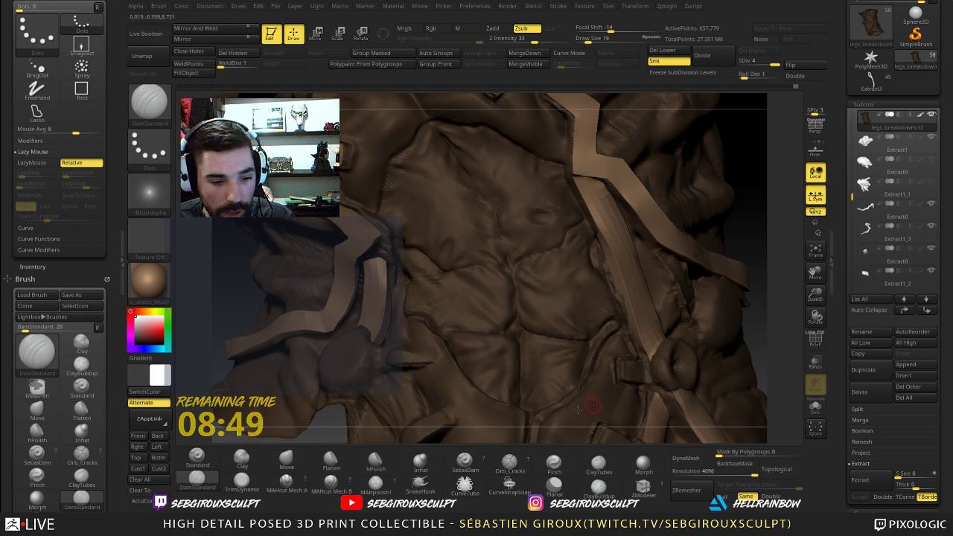
left_click_drag(776, 356, 483, 377)
- Swell the right pad between the two horizontal creases with the Inflat brush at Z Intensity 10 and Draw Size 82
key("b")
key("i")
key("n")
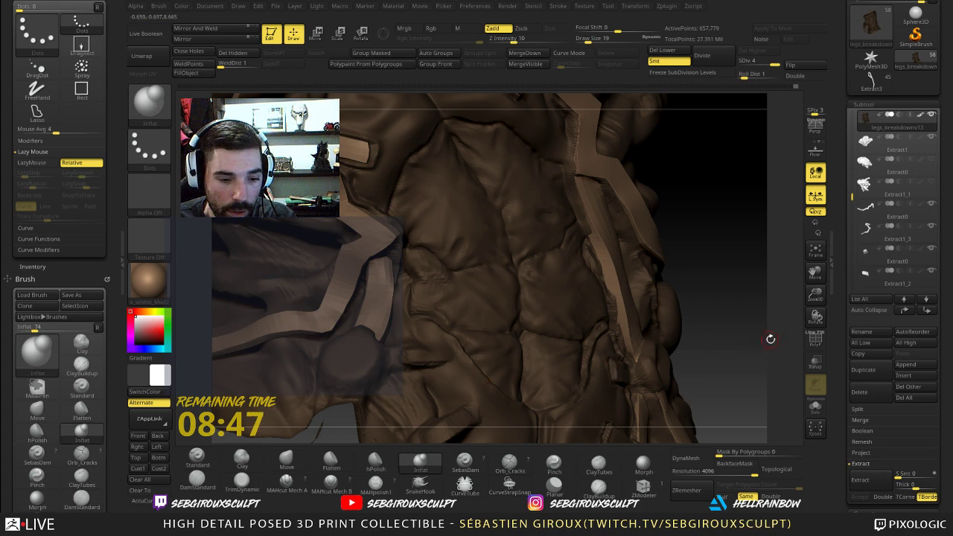
left_click_drag(769, 334, 525, 287)
key("bracketright")
key("bracketright")
key("bracketright")
key("bracketright")
key("bracketright")
key("bracketright")
left_click_drag(681, 287, 629, 286)
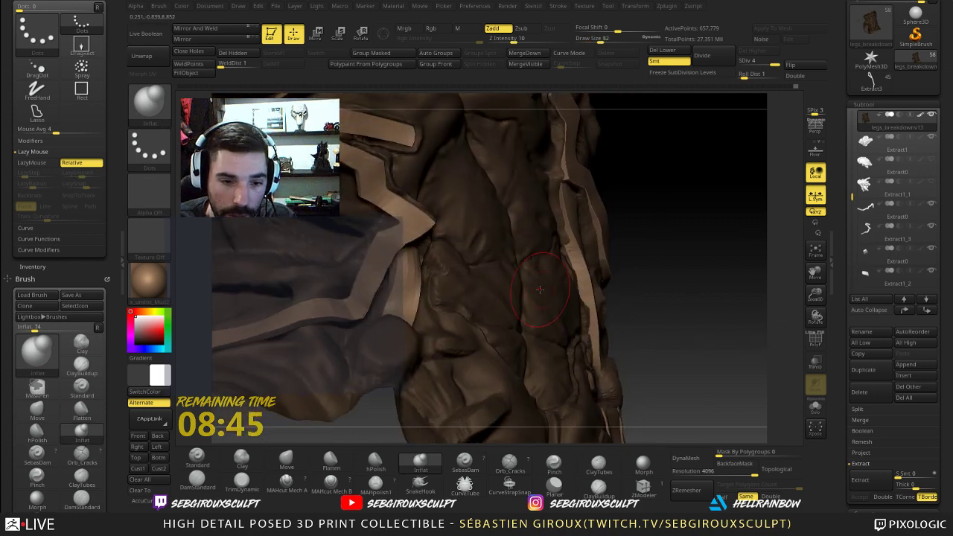
mouse_move(540, 310)
left_mouse_down()
mouse_move(555, 313)
mouse_move(556, 303)
mouse_move(567, 337)
mouse_move(548, 251)
mouse_move(553, 298)
left_mouse_up()
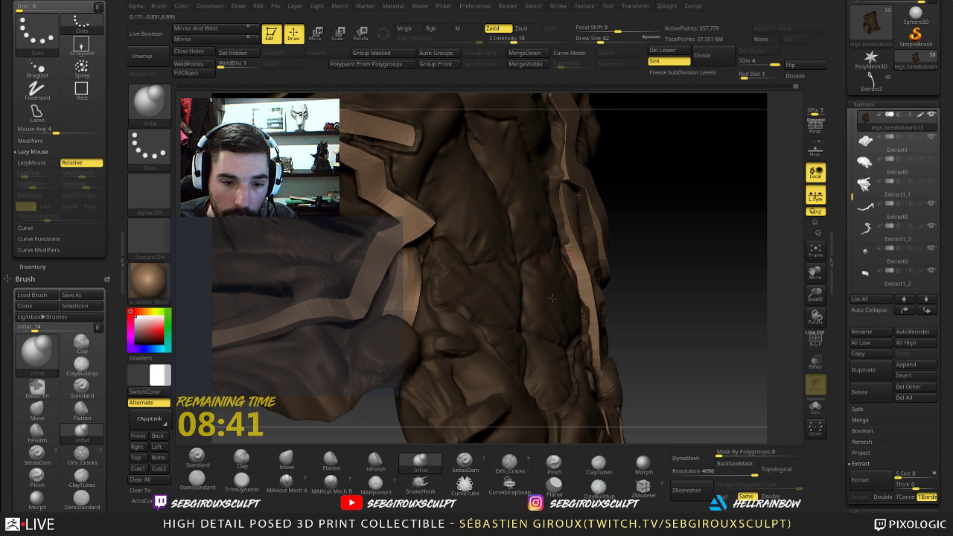
- Inflate the right half of the V-shaped area below the lower horizontal crease with the Inflat brush at Draw Size 82
mouse_move(647, 270)
right_mouse_down()
mouse_move(669, 301)
mouse_move(686, 231)
mouse_move(672, 305)
mouse_move(687, 334)
mouse_move(604, 351)
right_mouse_up()
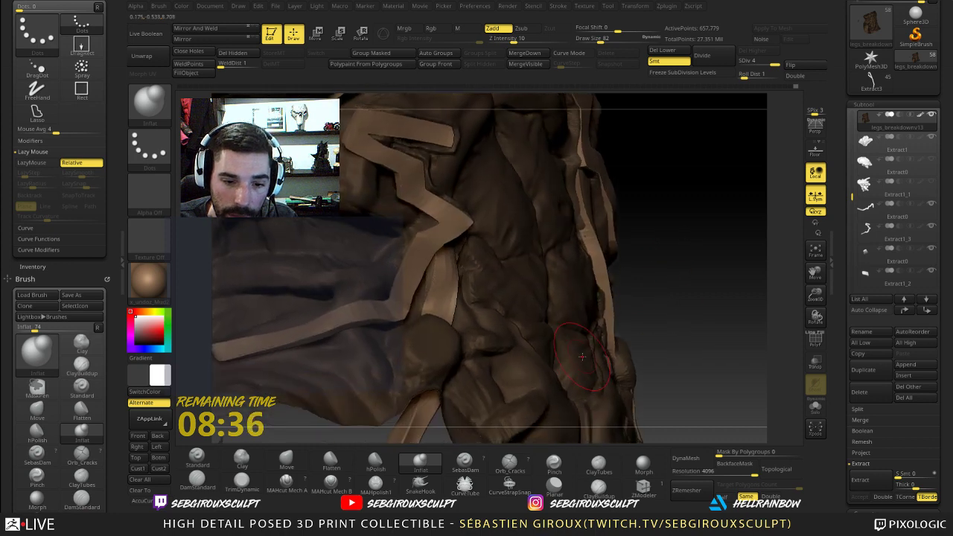
right_click_drag(680, 338, 569, 293)
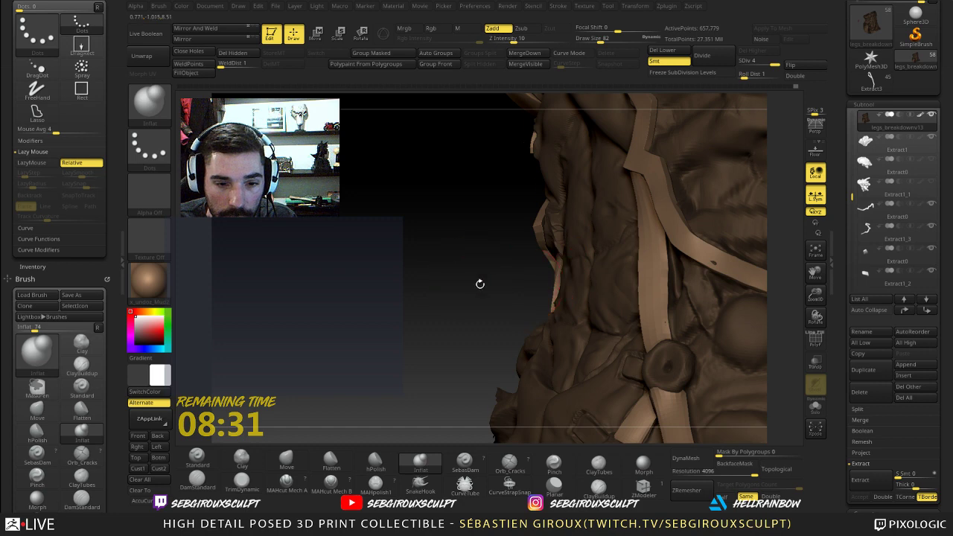
right_click_drag(480, 284, 565, 305)
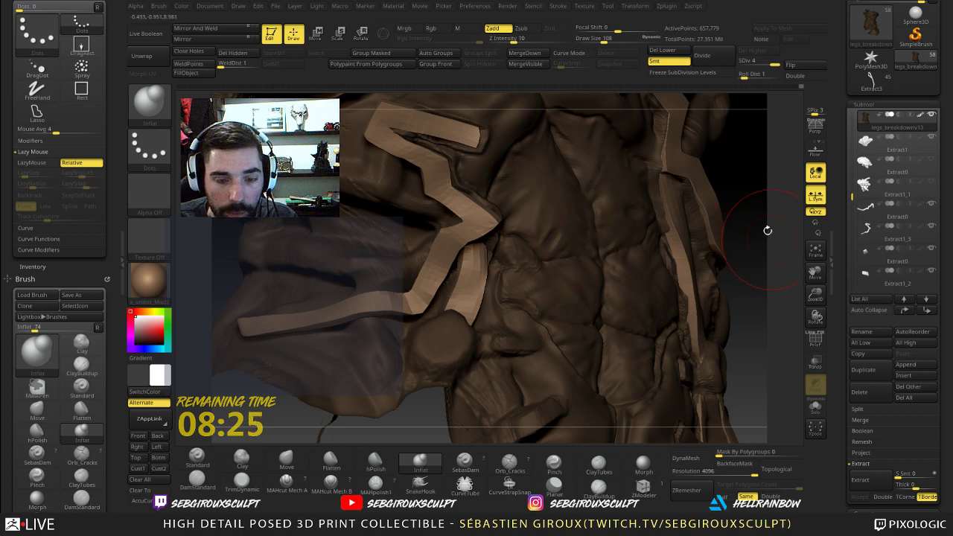
- Add volume to the upper left pad and the folds below it with the Inflat brush at Draw Size 108
right_click_drag(764, 227, 528, 195)
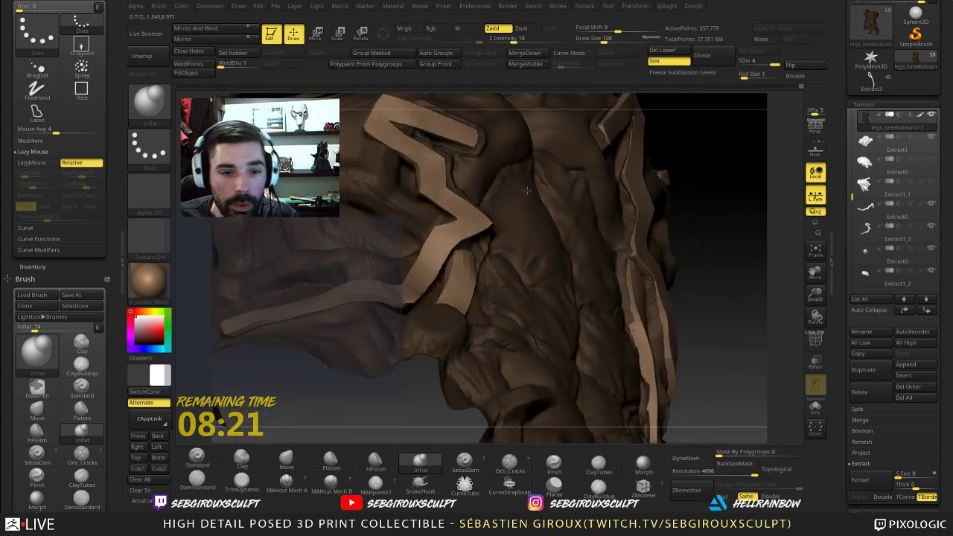
right_click_drag(703, 296, 574, 318)
right_click_drag(746, 294, 546, 322)
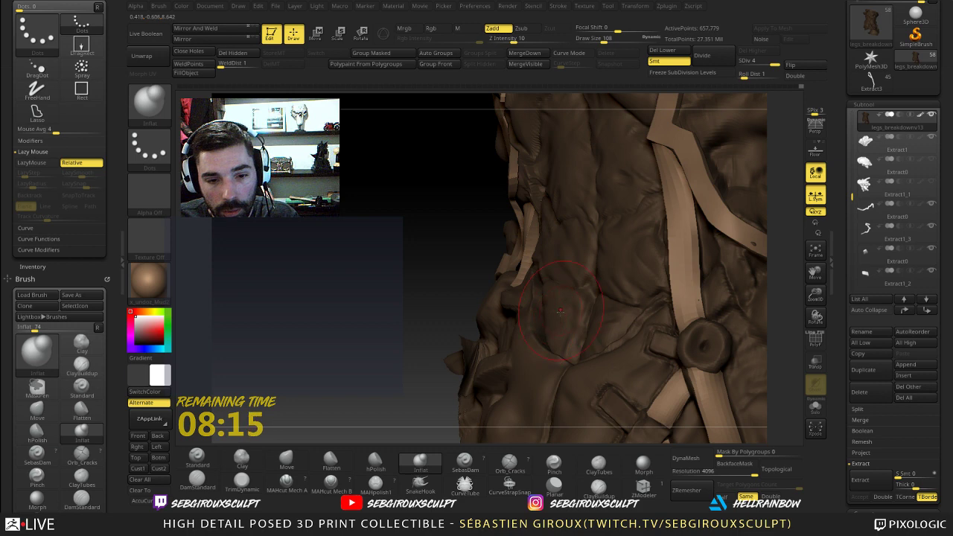
right_click_drag(429, 293, 554, 328)
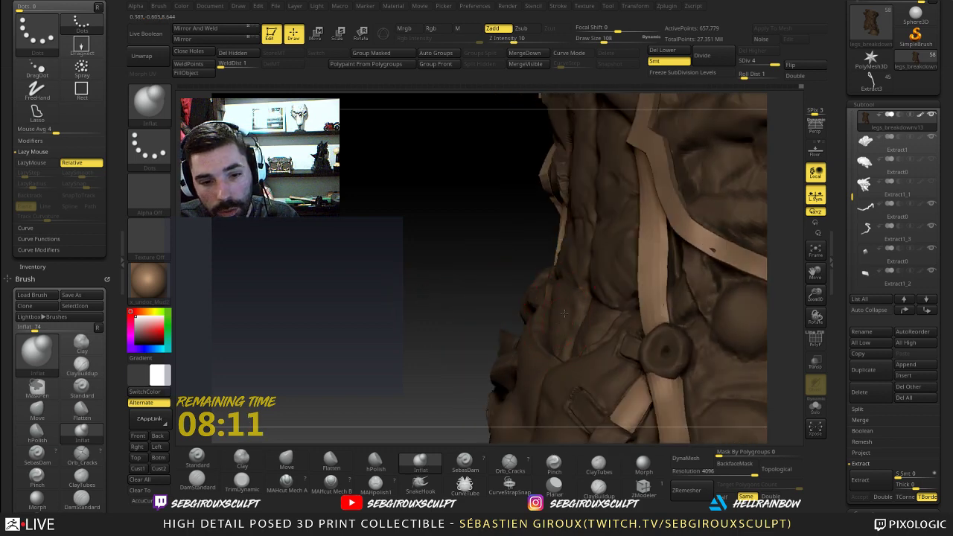
- Smooth the crease at the lower tip of the V-shaped area at Draw Size 53
mouse_move(460, 289)
right_mouse_down()
mouse_move(588, 320)
mouse_move(565, 322)
right_mouse_up()
key("bracketleft")
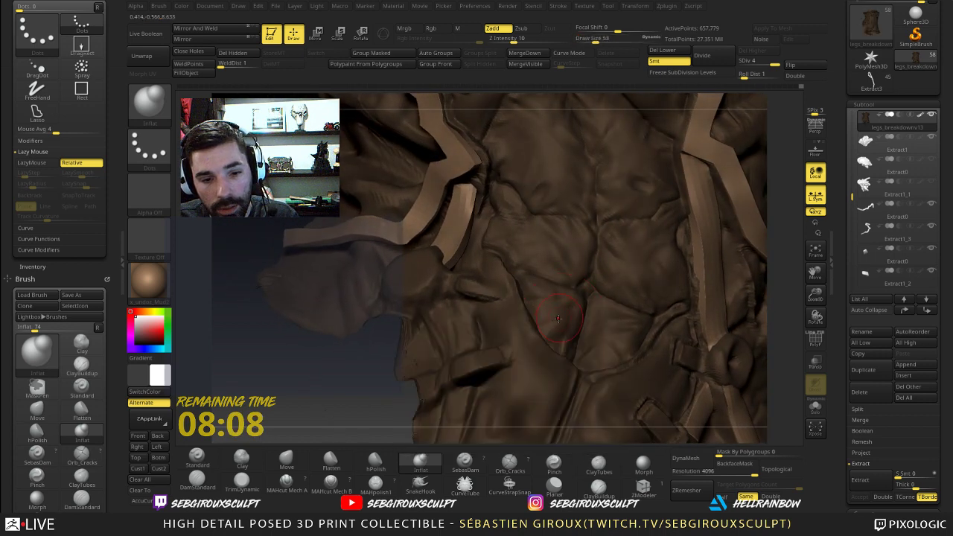
key("ctrl")
key("shift")
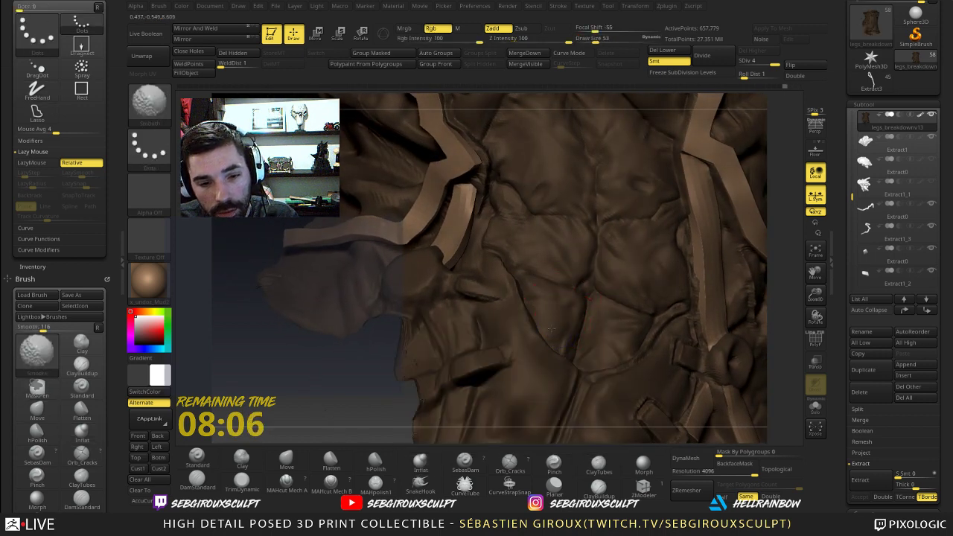
mouse_move(588, 298)
left_mouse_down("shift")
mouse_move(551, 327)
mouse_move(570, 355)
left_mouse_up("shift")
- Reshape the folds of the front panel around the V-shaped area with the Move brush, raising Draw Size from 53 to 138
key("b")
key("m")
key("v")
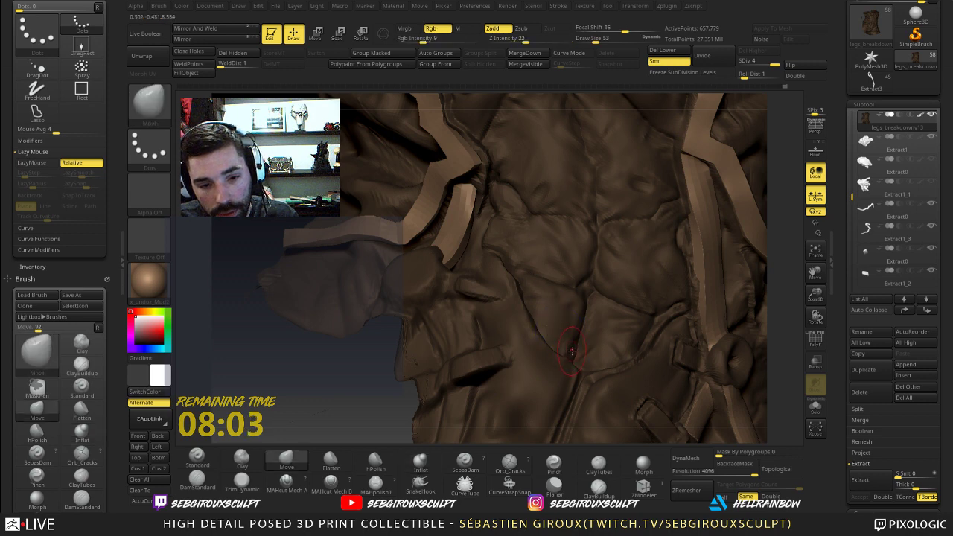
mouse_move(767, 346)
left_mouse_down()
mouse_move(574, 302)
mouse_move(567, 313)
mouse_move(587, 297)
mouse_move(580, 309)
mouse_move(607, 251)
mouse_move(632, 344)
mouse_move(586, 340)
left_mouse_up()
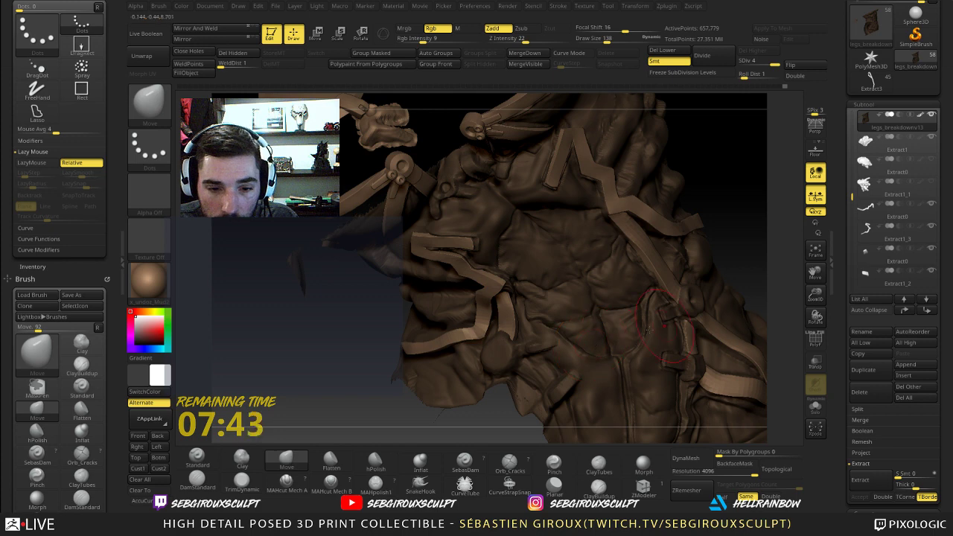
mouse_move(756, 248)
left_mouse_down("alt")
mouse_move(746, 228)
mouse_move(732, 328)
mouse_move(757, 310)
mouse_move(729, 312)
mouse_move(740, 330)
mouse_move(775, 315)
mouse_move(765, 283)
mouse_move(771, 325)
left_mouse_up("alt")
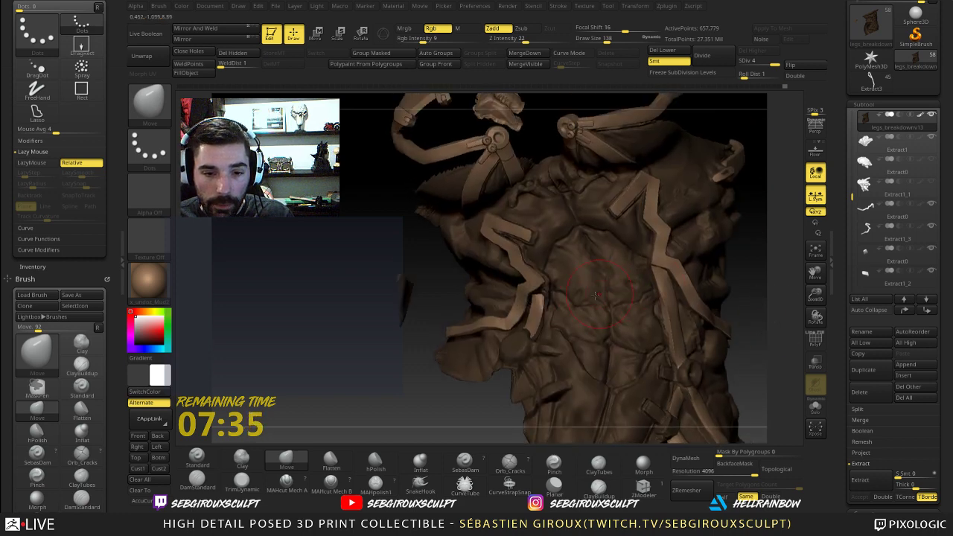
- Carve short notches into the two upper pads with the DamStandard brush at Z Intensity 33 and Draw Size 38
left_click_drag(757, 282, 770, 299, "alt")
key("b")
key("d")
key("s")
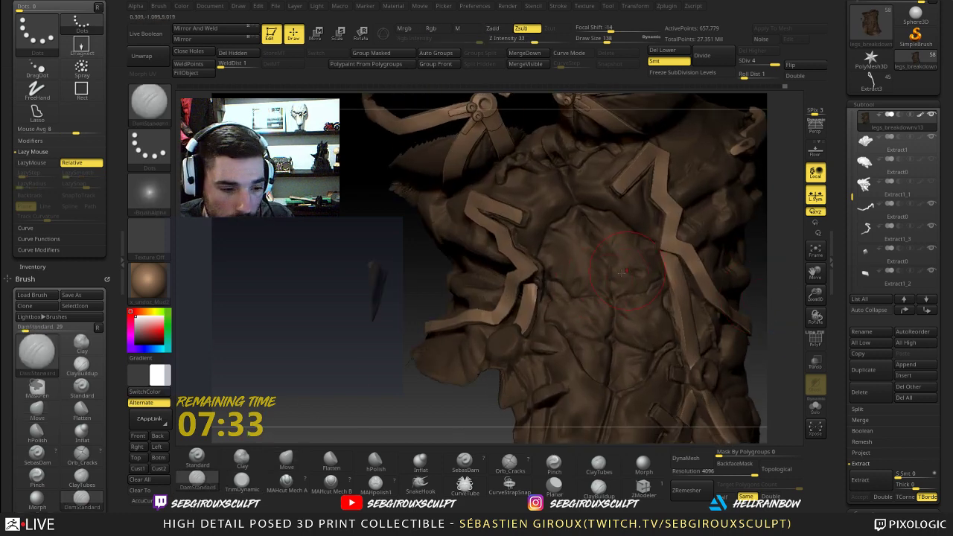
key("space")
left_click_drag(632, 274, 624, 273)
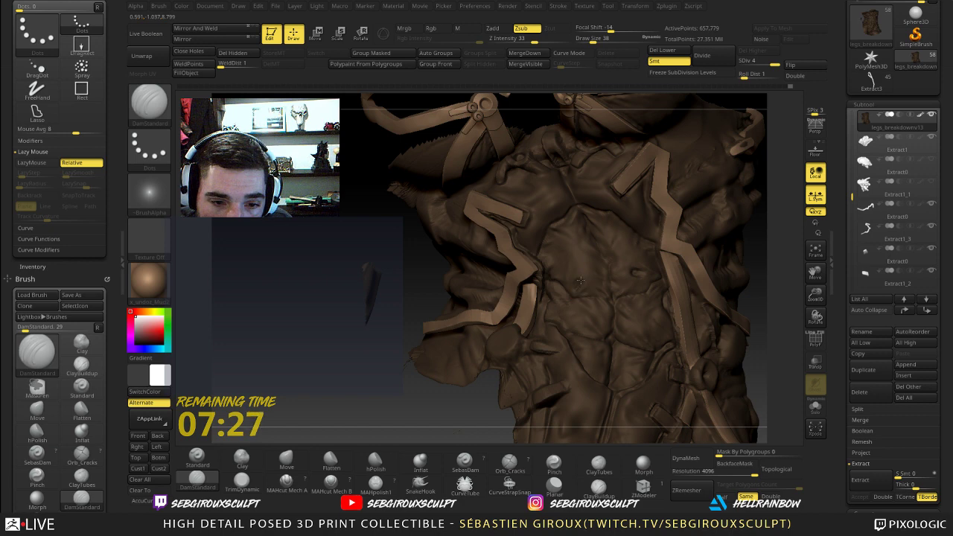
- Build up and smooth the surface around the upper pads' notches with the Clay brush at Z Intensity 50 and Draw Size 38
key("b")
key("c")
key("l")
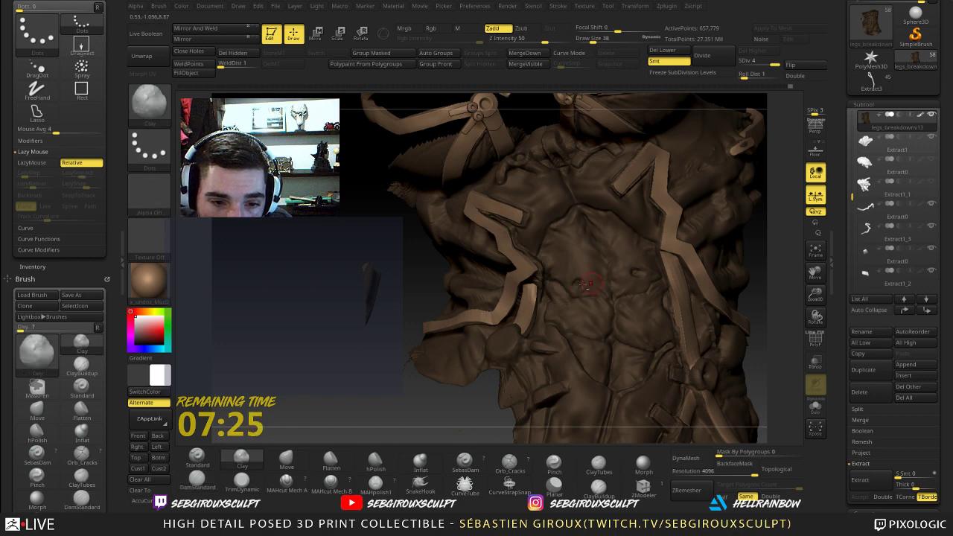
key("shift")
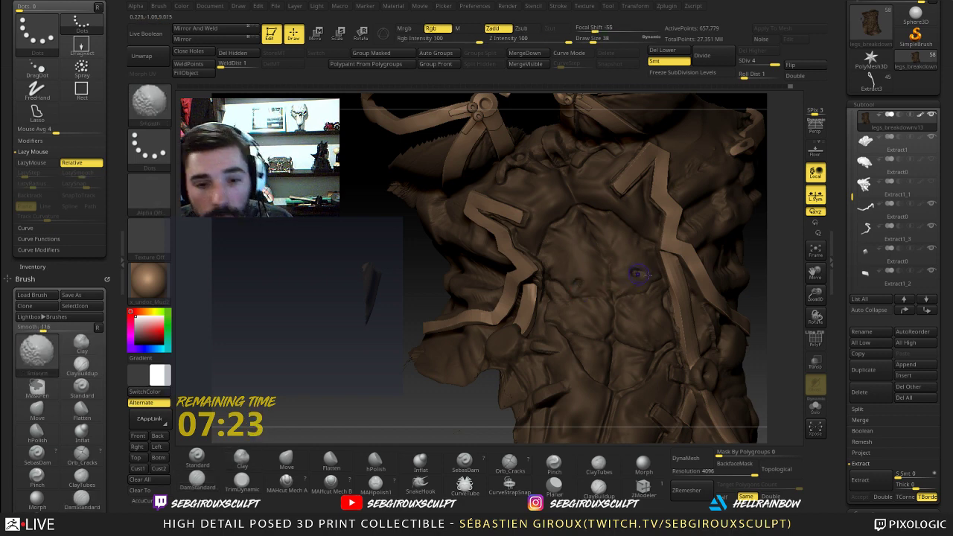
mouse_move(688, 275)
right_mouse_down()
mouse_move(729, 260)
mouse_move(732, 323)
mouse_move(752, 318)
mouse_move(751, 329)
mouse_move(710, 257)
right_mouse_up()
key("shift")
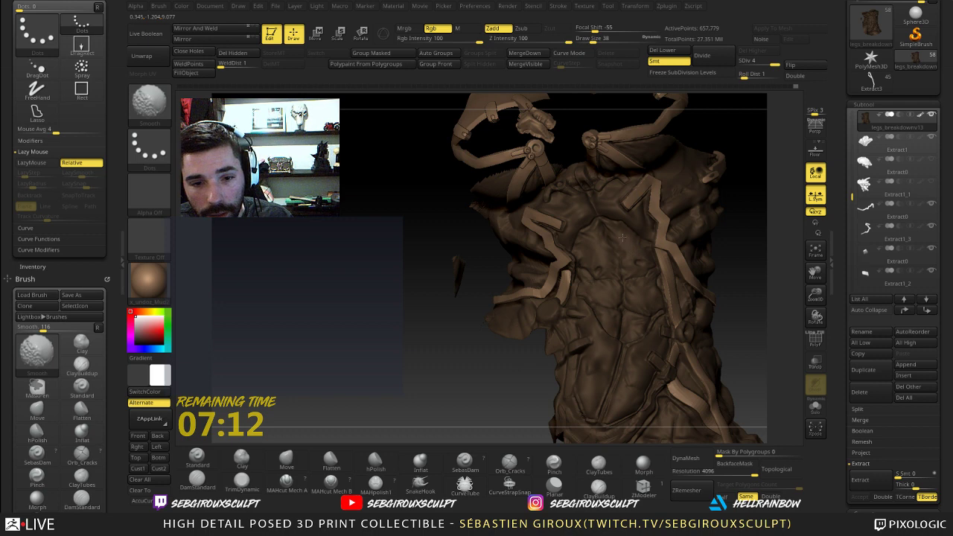
key("ctrl")
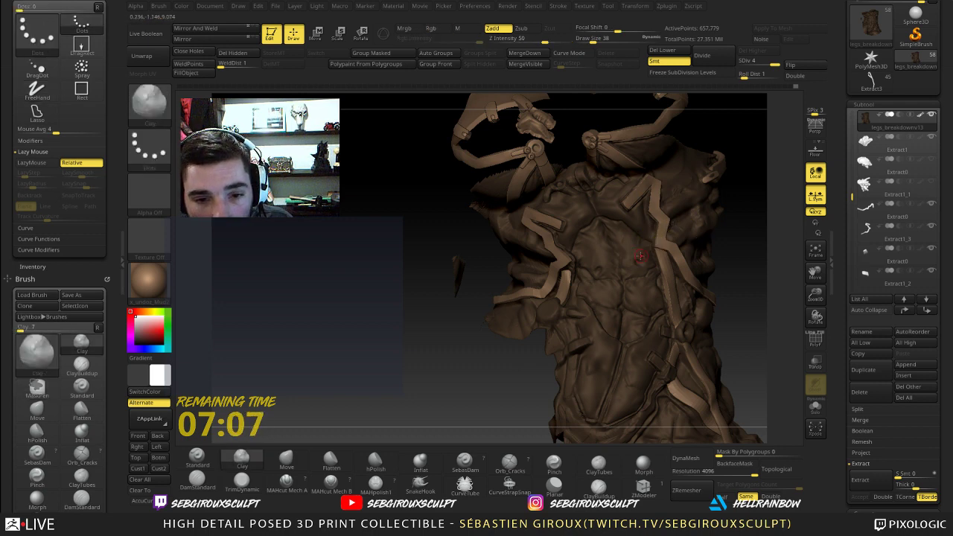
key("shift")
key("shift")
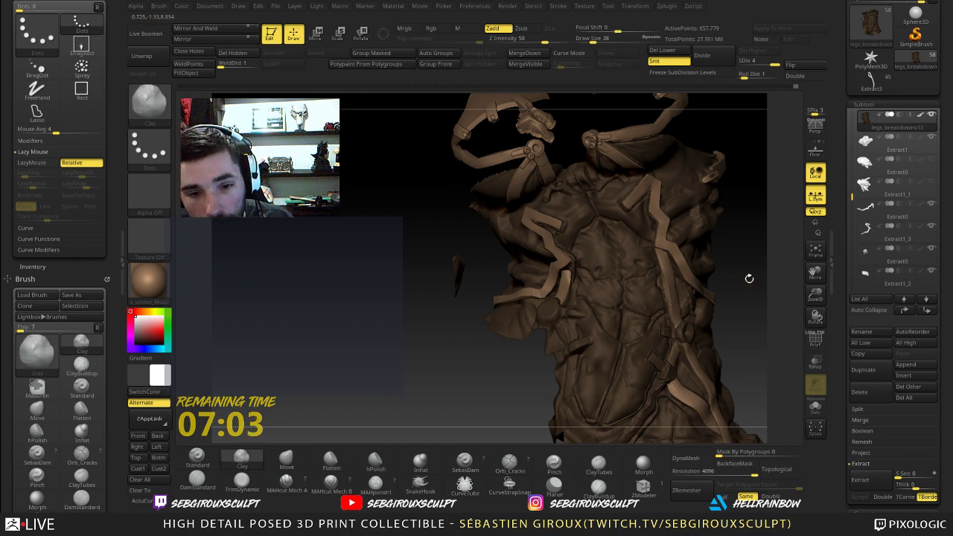
- Reshape the upper pads between the straps with the Move brush at Draw Size 75 and 100
left_click_drag(746, 279, 759, 280)
key("b")
key("m")
key("v")
key("space")
left_click(586, 251)
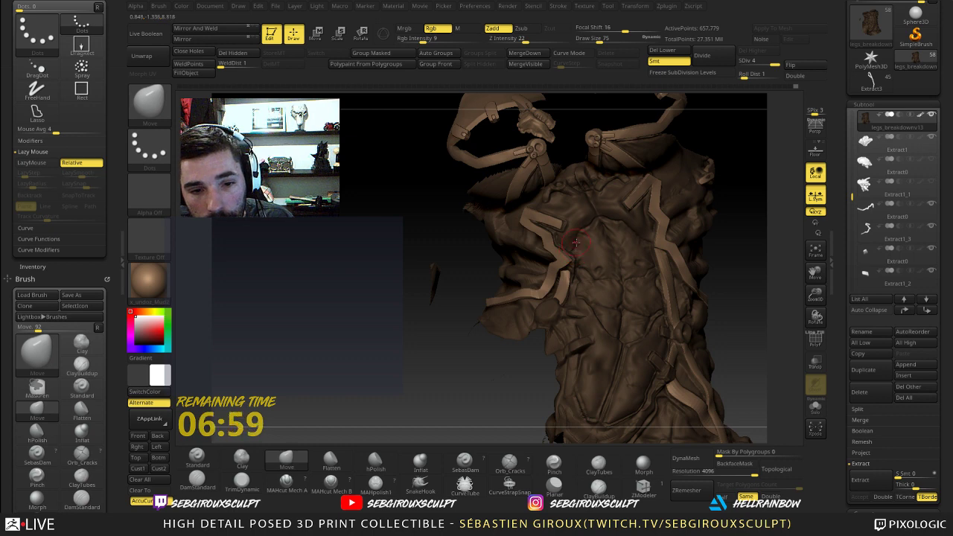
key("bracketright")
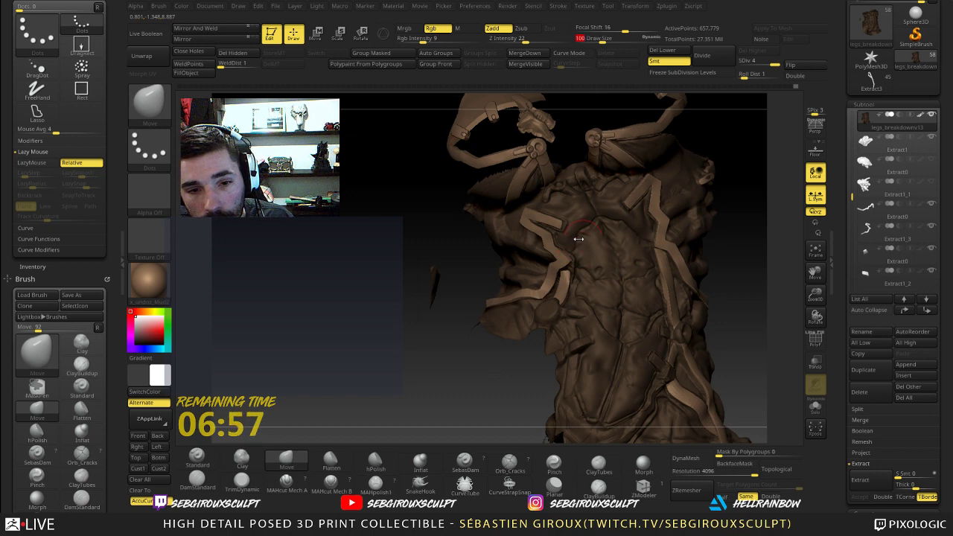
left_click_drag(759, 221, 730, 211)
left_click_drag(674, 199, 588, 251)
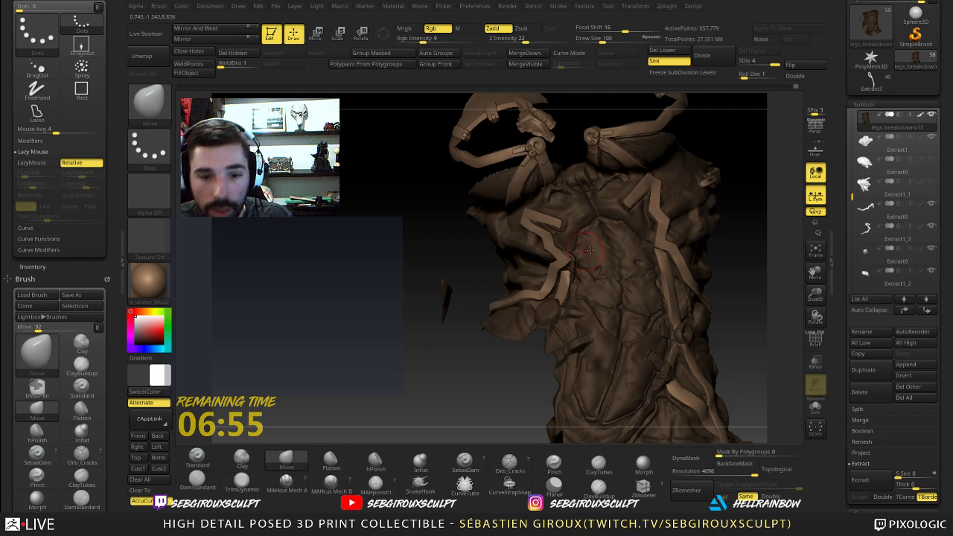
- Smooth the long panel below the V-shaped area at Draw Size 71
mouse_move(753, 245)
left_mouse_down()
mouse_move(735, 262)
mouse_move(759, 234)
mouse_move(736, 269)
mouse_move(761, 277)
mouse_move(747, 315)
left_mouse_up()
key("s")
left_click(636, 239)
key("Escape")
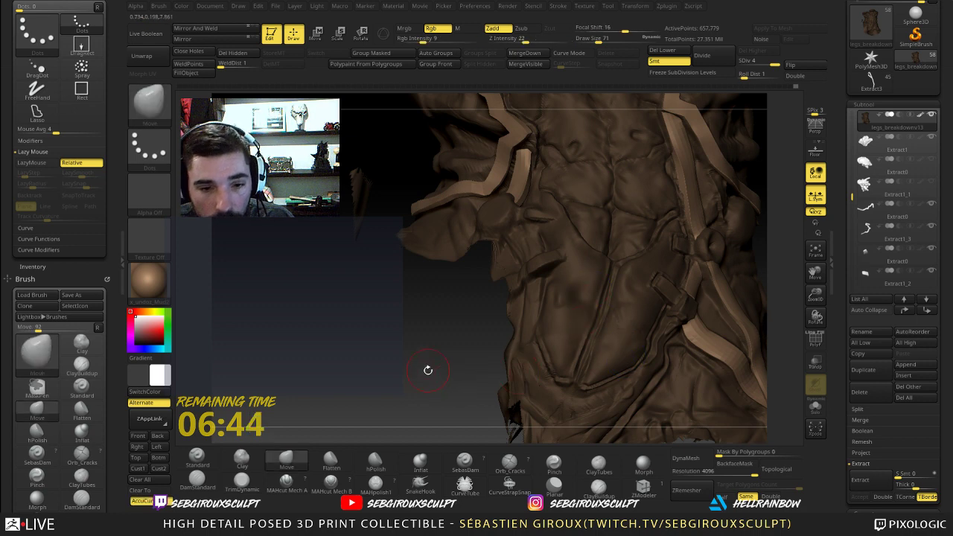
left_click_drag(425, 366, 508, 335)
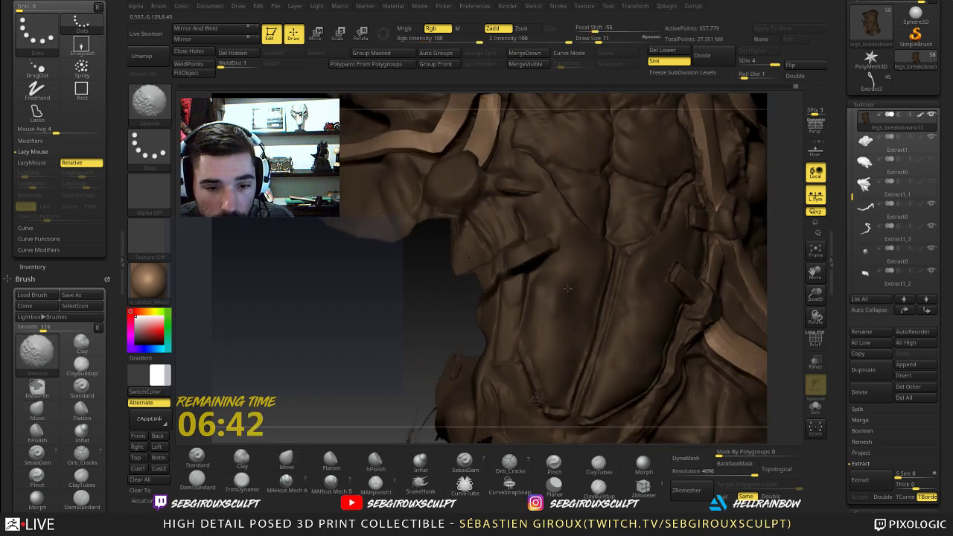
- Carve creases around the small tabs beside the V-shaped area with the DamStandard brush at Z Intensity 33 and Draw Size 40
left_click(197, 479)
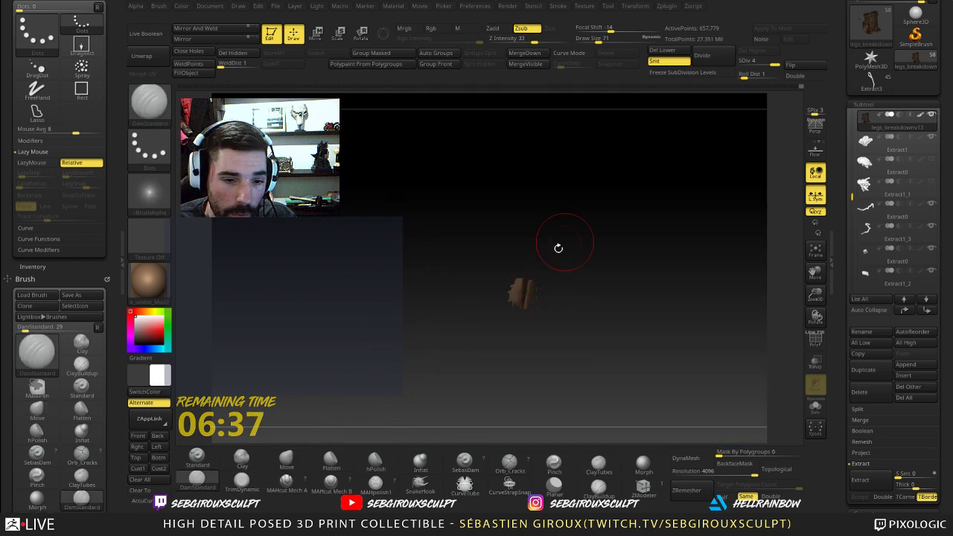
key("ctrl")
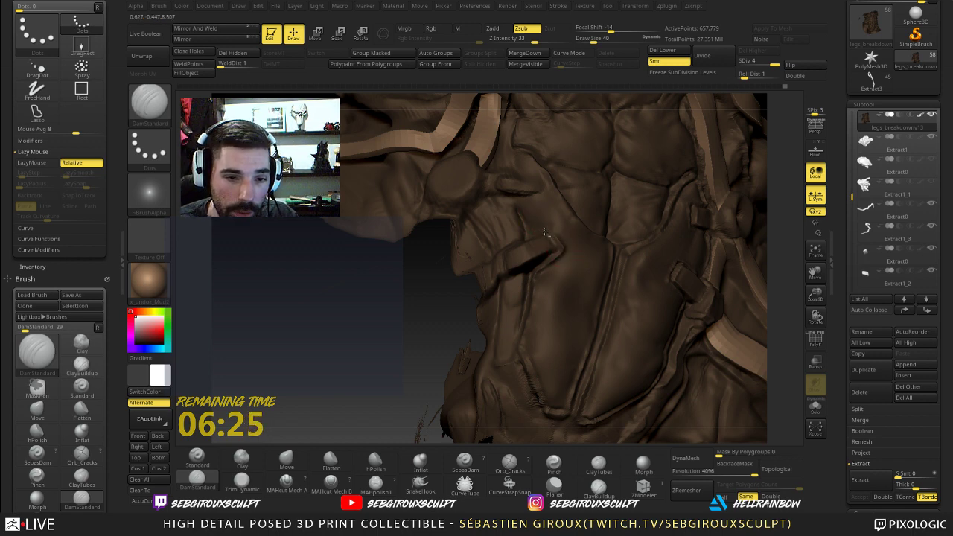
left_click_drag(534, 235, 537, 234)
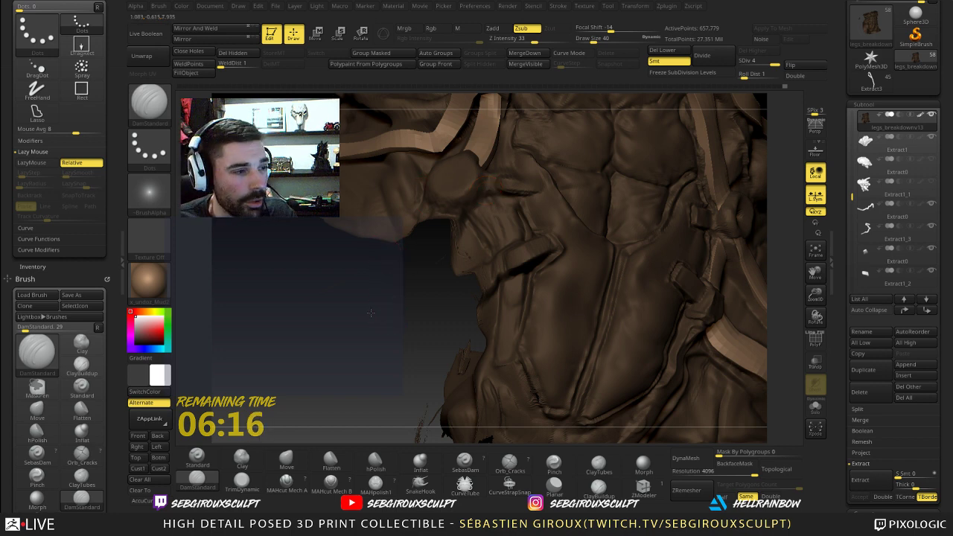
left_click_drag(383, 312, 371, 339)
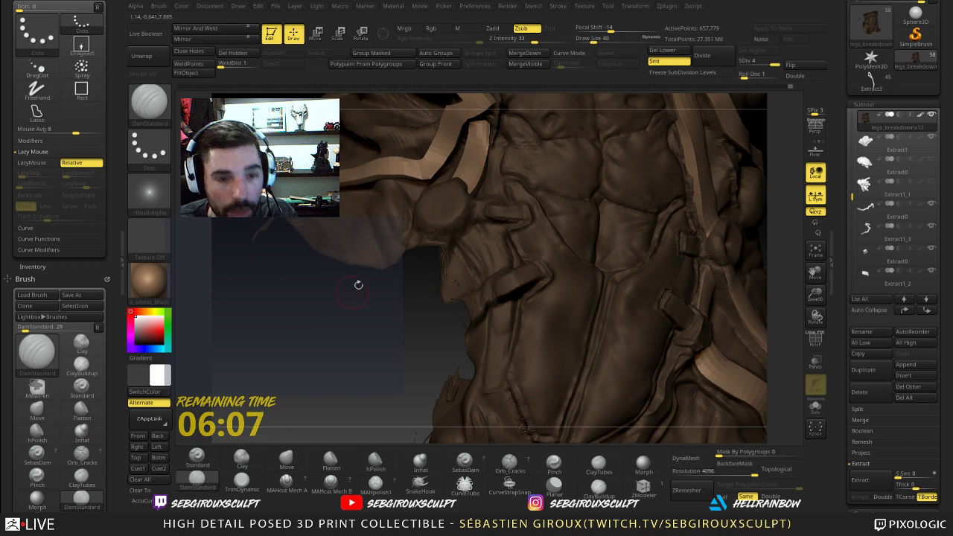
- Sharpen the folds and border creases of the V-shaped area with the DamStandard brush at Draw Size 40
left_click_drag(357, 283, 404, 187)
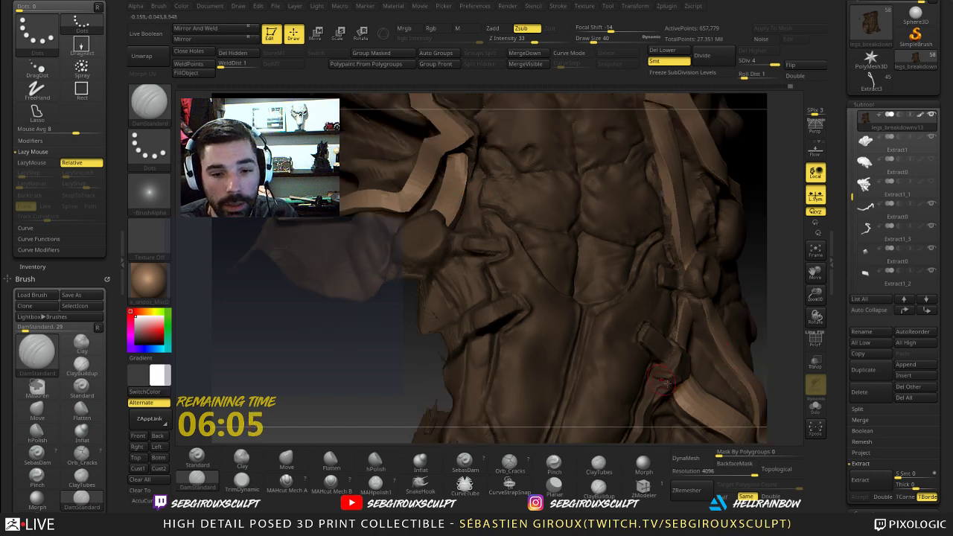
left_click_drag(341, 349, 334, 373)
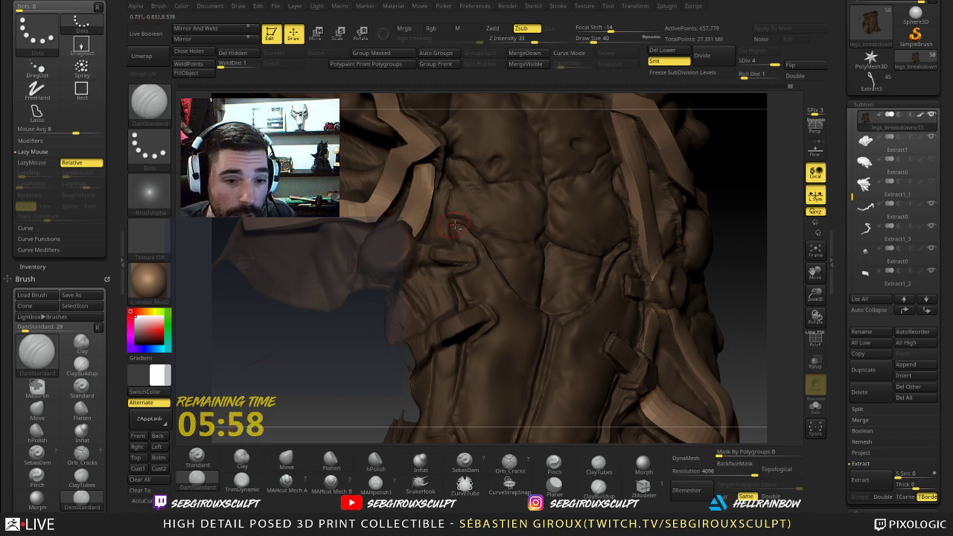
left_click_drag(338, 353, 414, 243)
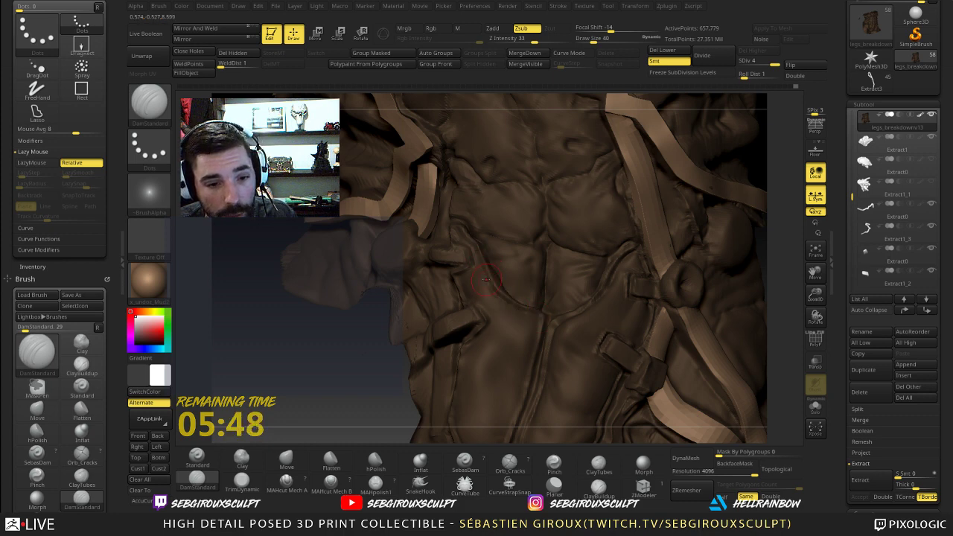
left_click_drag(359, 330, 369, 218)
left_click_drag(311, 354, 236, 339)
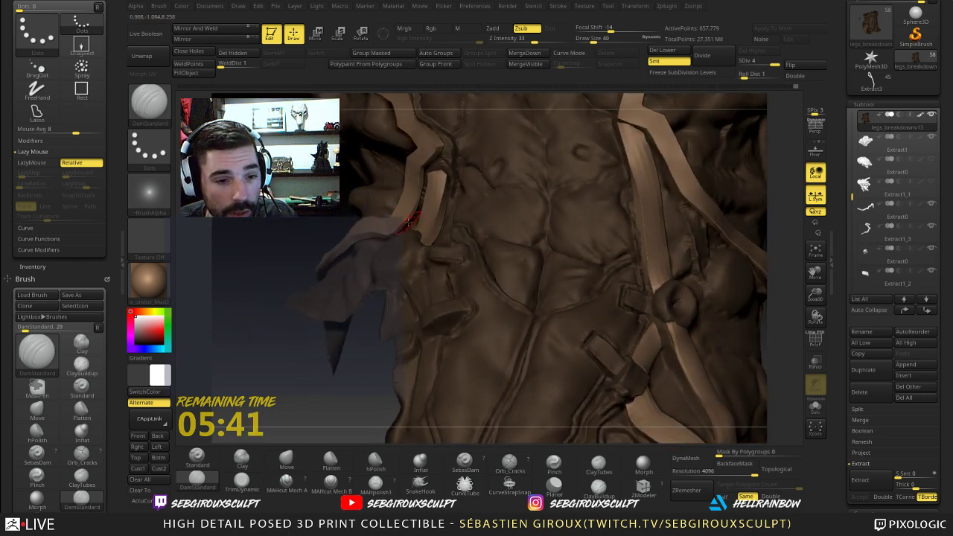
left_click_drag(380, 230, 413, 208)
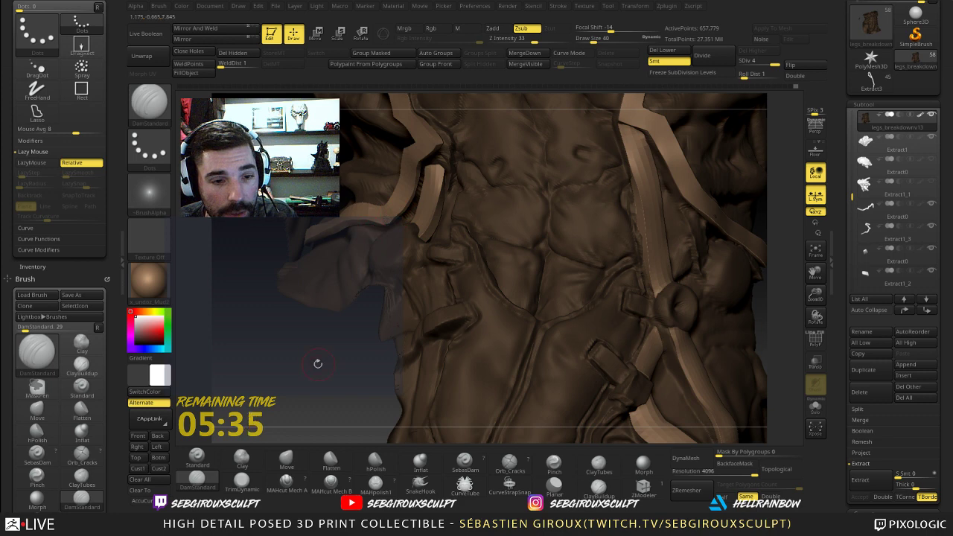
- Select the short strap subtool Extract6_1 and adjust its lower end with the Move brush at Draw Size 68
left_click_drag(315, 364, 573, 286)
mouse_move(396, 253)
left_mouse_down()
mouse_move(746, 233)
mouse_move(746, 254)
mouse_move(734, 209)
mouse_move(698, 260)
mouse_move(693, 209)
left_mouse_up()
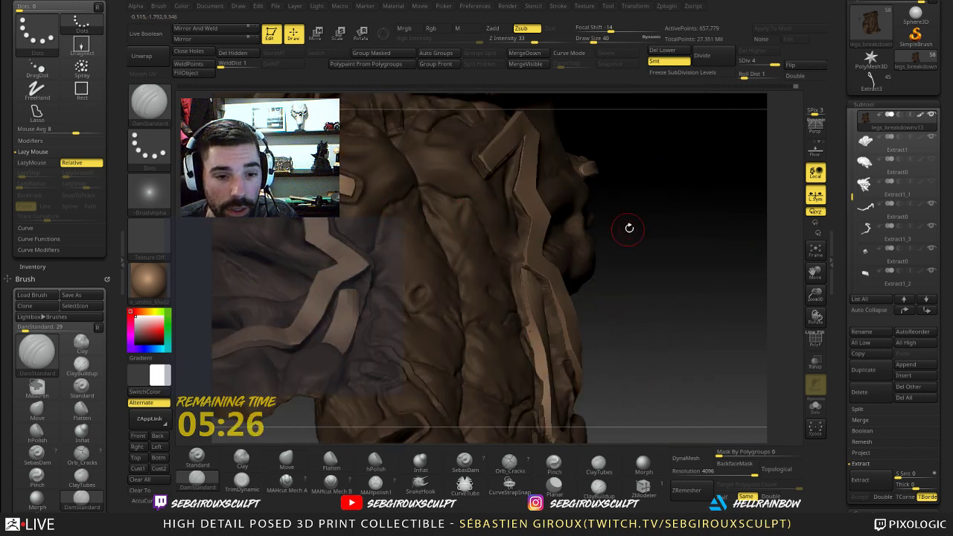
mouse_move(627, 223)
left_mouse_down()
mouse_move(707, 328)
mouse_move(380, 264)
left_mouse_up()
left_click(381, 265, "alt")
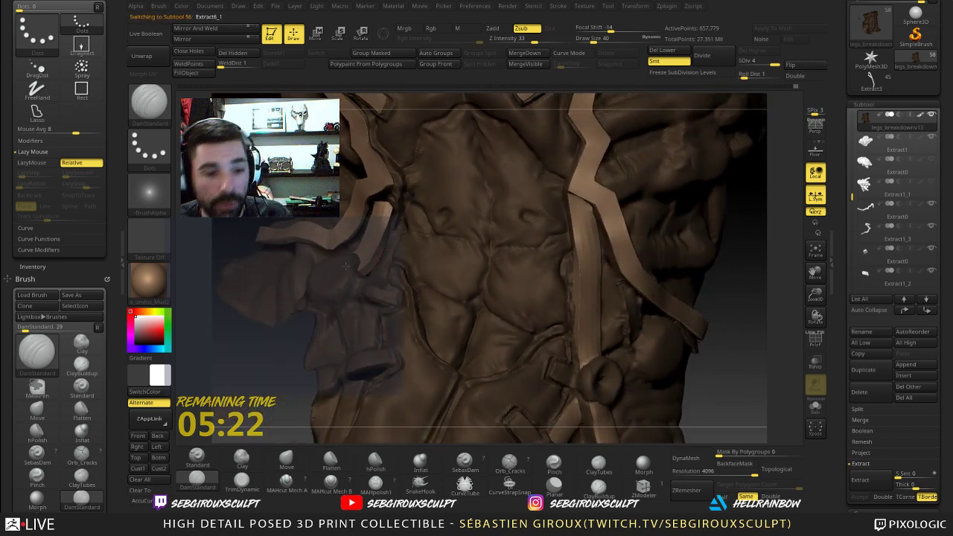
left_click_drag(260, 364, 229, 358)
key("b")
key("m")
key("v")
left_click(624, 290, "alt")
key("space")
left_click_drag(314, 335, 319, 335)
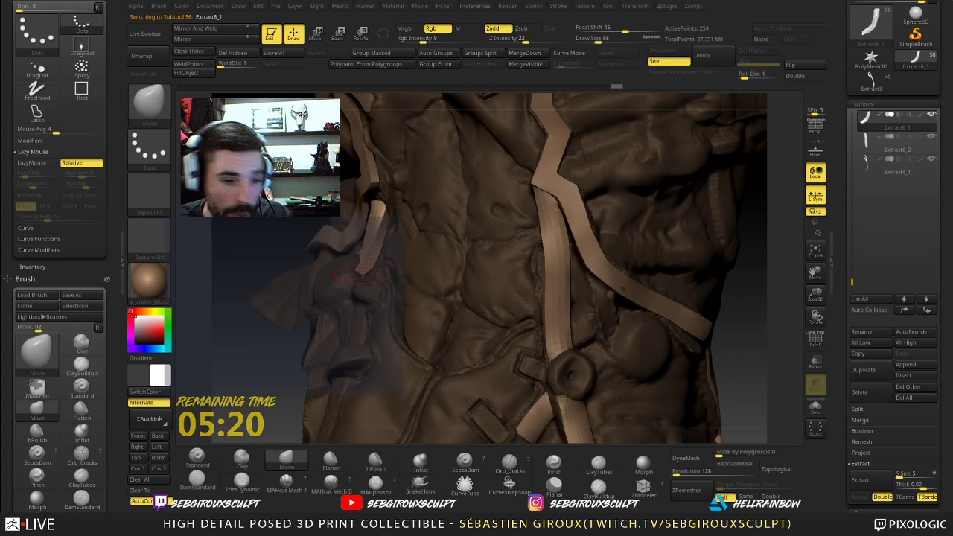
left_click_drag(362, 274, 366, 276)
- Turn off AccuCurve and fit the short strap to the garment from several angles with the Move brush at Draw Size 68
left_click(141, 501)
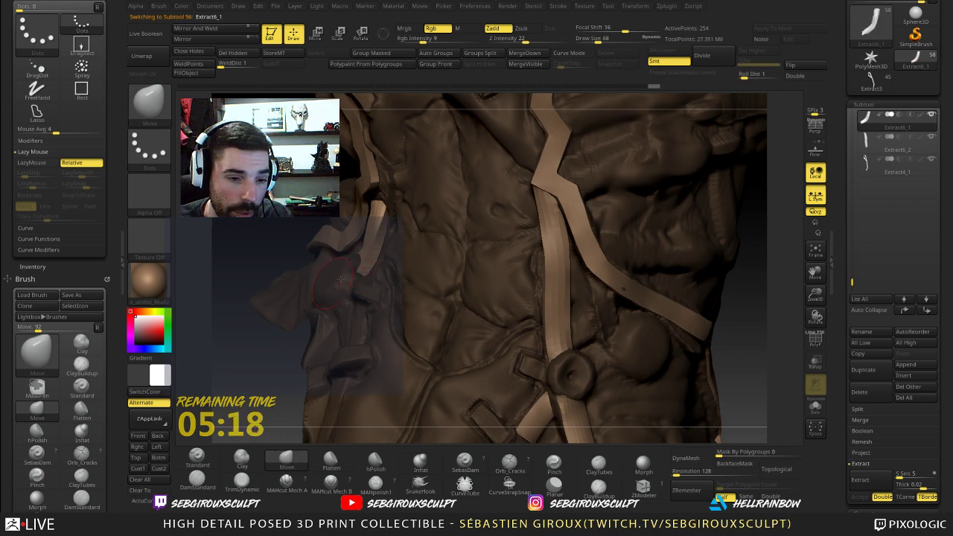
left_click_drag(274, 355, 331, 346)
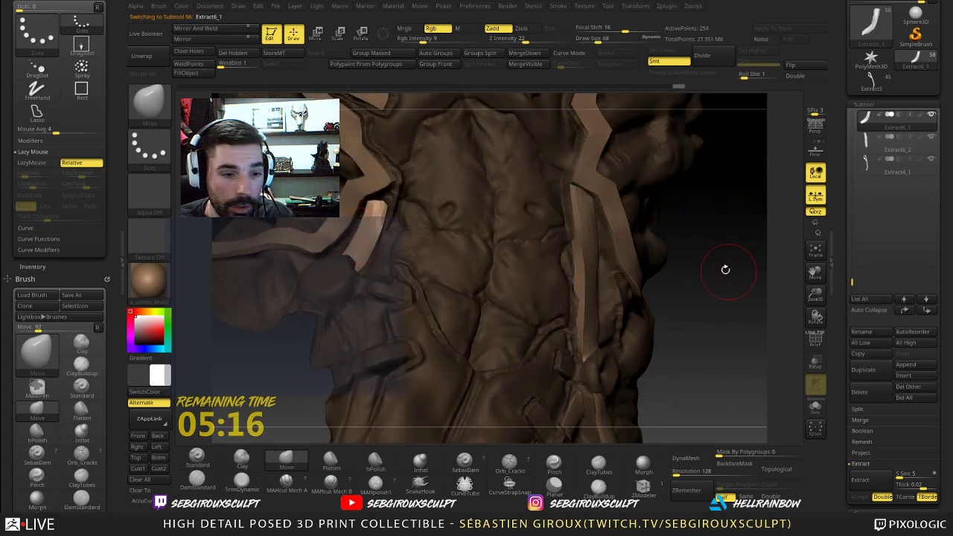
left_click_drag(737, 278, 339, 245)
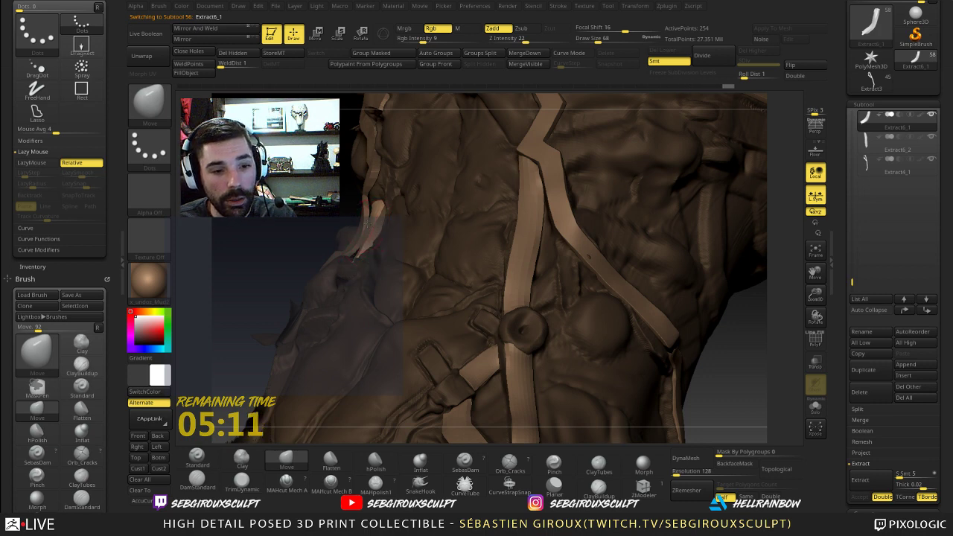
mouse_move(307, 223)
left_mouse_down()
mouse_move(701, 298)
mouse_move(679, 325)
mouse_move(595, 260)
left_mouse_up()
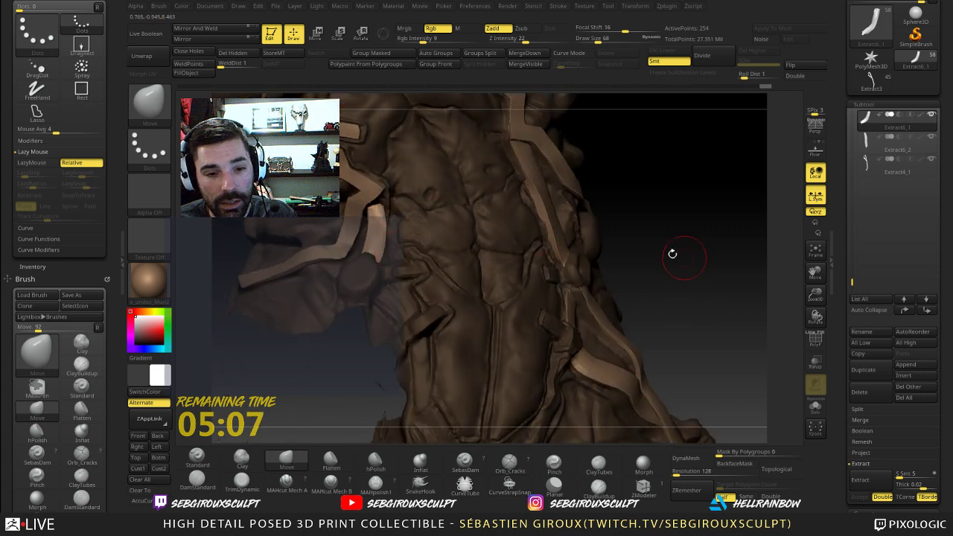
left_click_drag(679, 263, 665, 251)
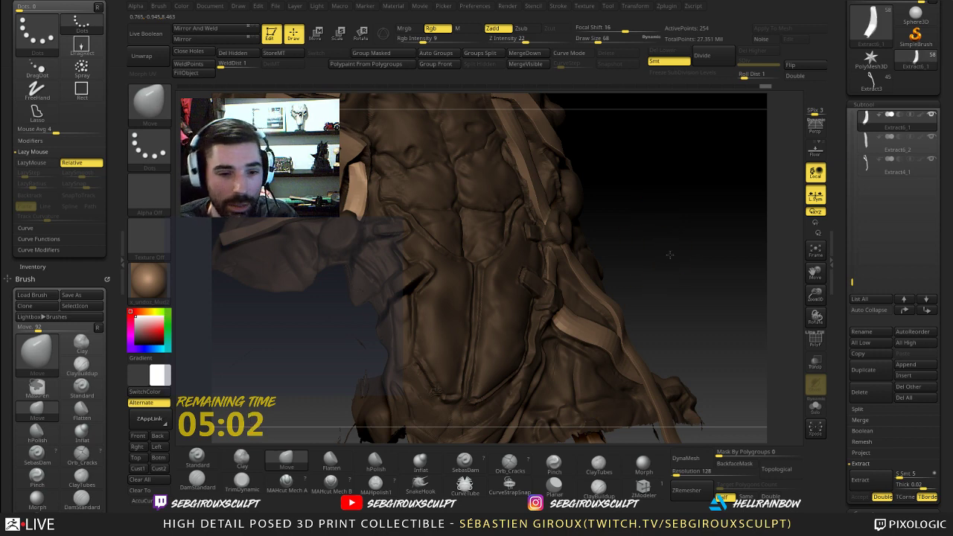
left_click_drag(666, 253, 678, 296)
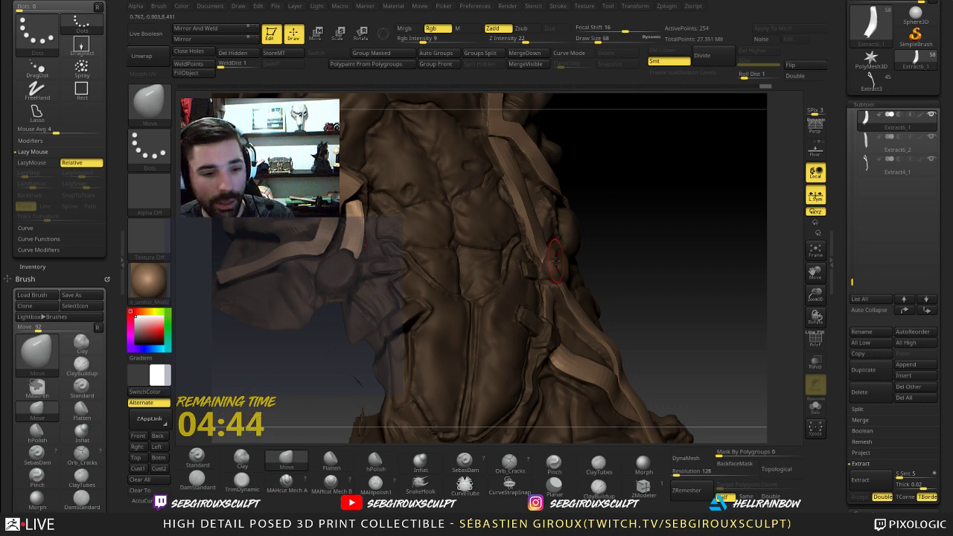
- Select the legs_breakdownv13 subtool and carve the V-shaped area's creases with the DamStandard brush at Z Intensity 33 and Draw Size 45
mouse_move(667, 278)
left_mouse_down()
mouse_move(695, 269)
mouse_move(727, 226)
left_mouse_up()
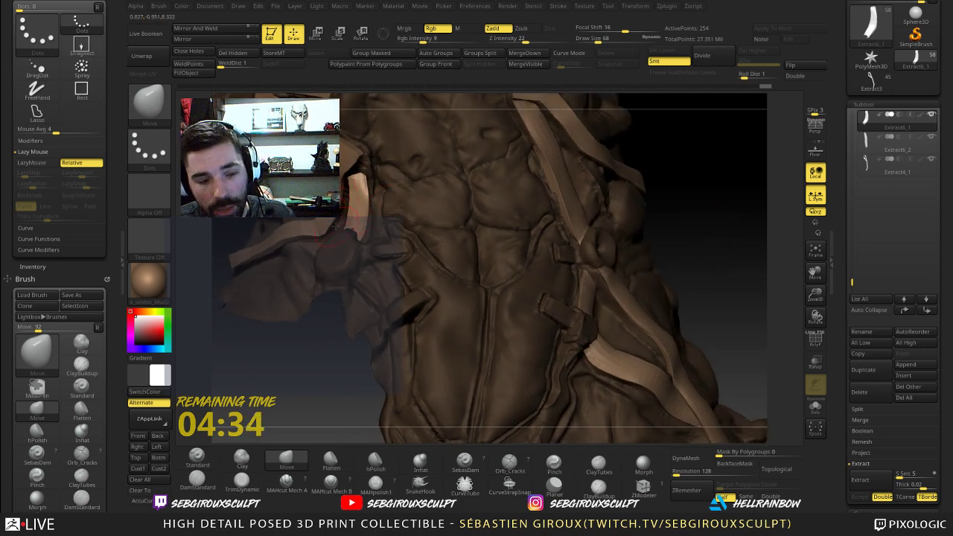
left_click(451, 289, "alt")
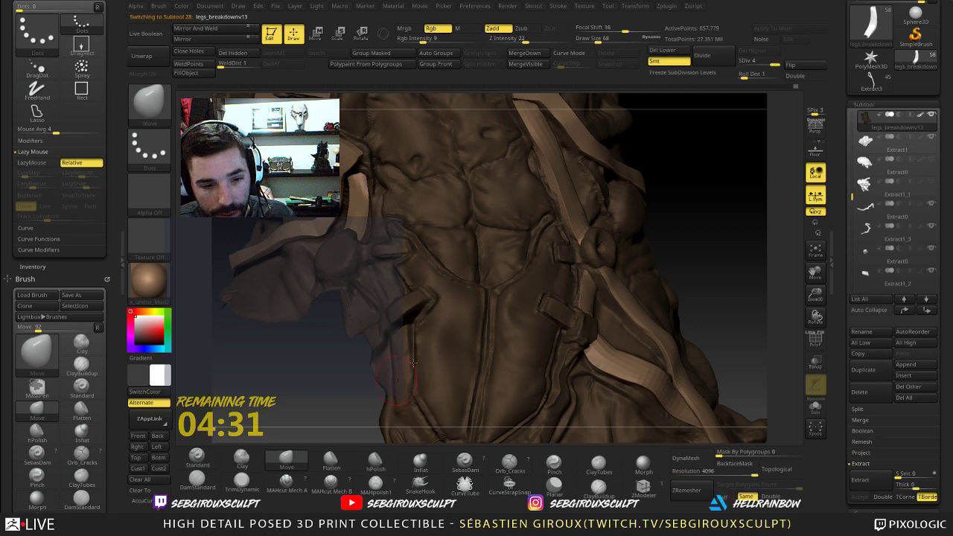
key("b")
key("d")
key("s")
key("bracketleft")
key("bracketleft")
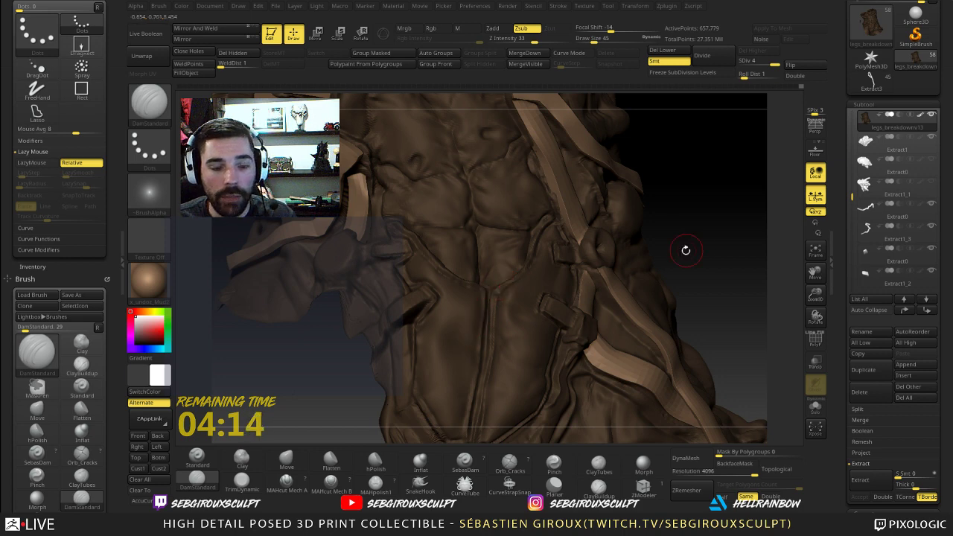
- Adjust the garment's shape around the V-shaped area with the Move brush at Draw Size 45
mouse_move(685, 249)
left_mouse_down()
mouse_move(588, 266)
mouse_move(696, 262)
left_mouse_up()
key("b")
key("m")
key("v")
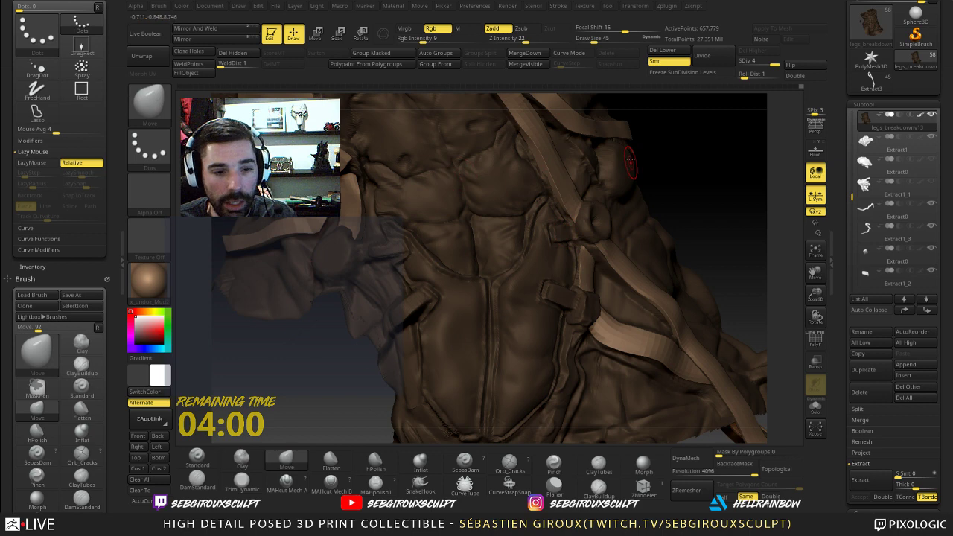
mouse_move(691, 202)
left_mouse_down()
mouse_move(692, 211)
mouse_move(468, 241)
left_mouse_up()
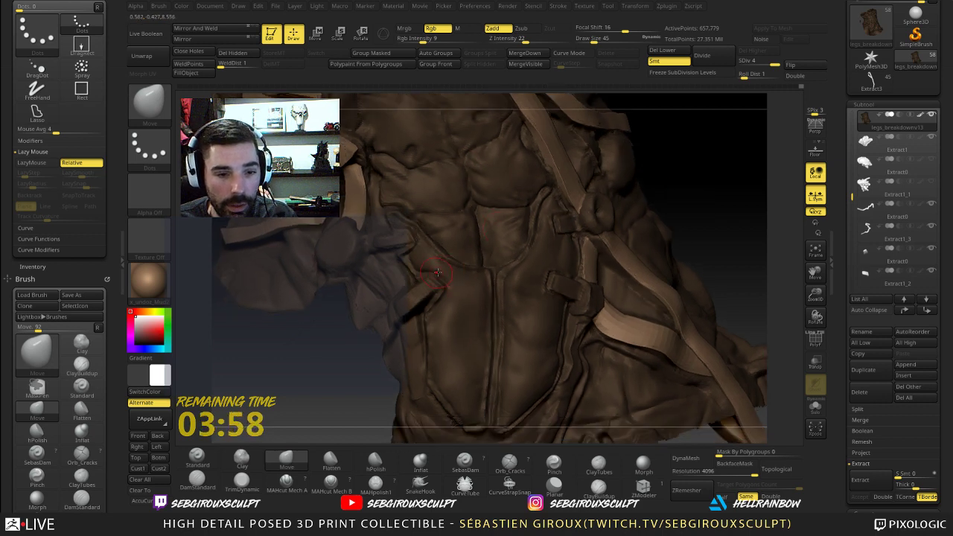
- Sharpen the border and center seam creases of the panel below the V-shaped area with the DamStandard brush at Draw Size 45
left_click(201, 479)
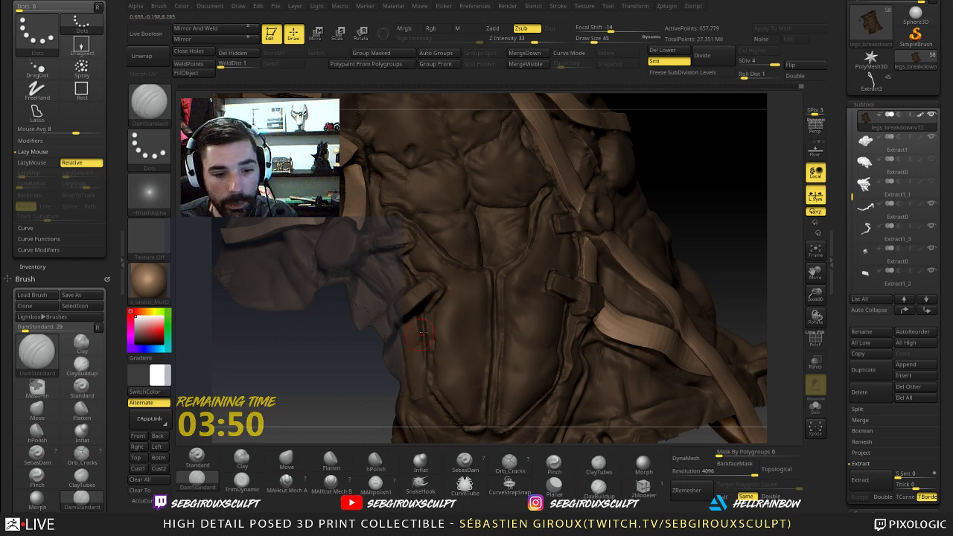
right_click_drag(422, 333, 414, 288, "alt")
left_click_drag(457, 378, 470, 378)
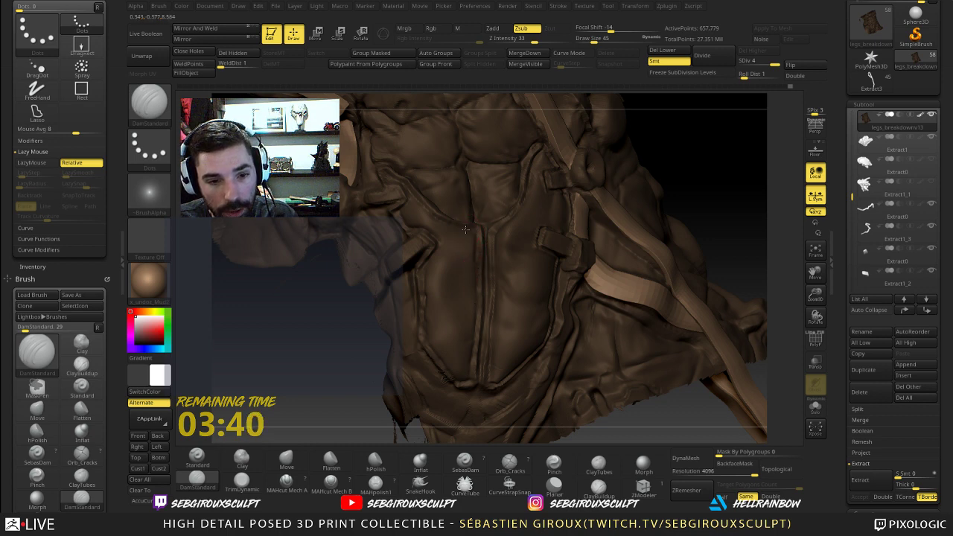
left_click_drag(320, 367, 683, 339, "alt")
left_click_drag(419, 269, 366, 266)
- Build soft folds on the narrow half of the panel with the Standard brush at Z Intensity 14 and Draw Size 45, smoothing them
key("b")
key("s")
key("t")
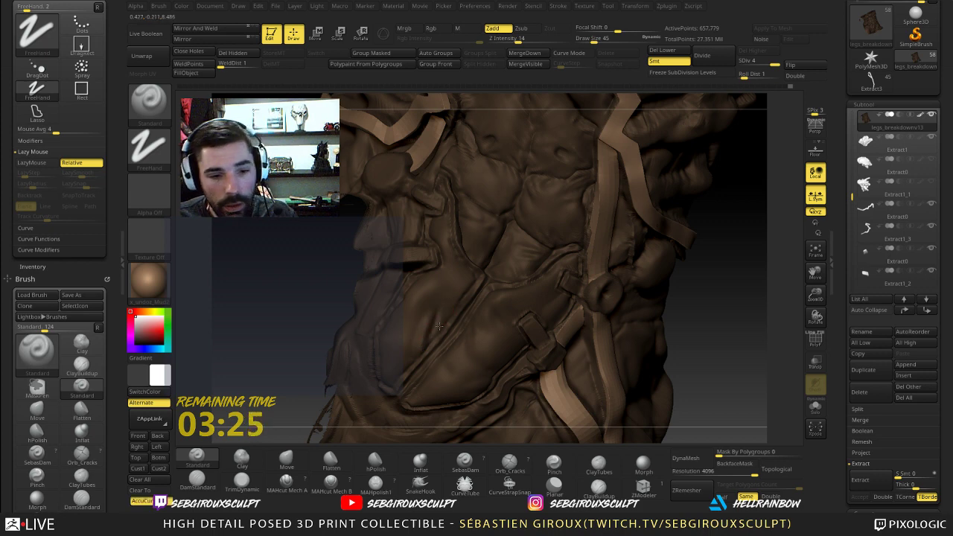
key("shift")
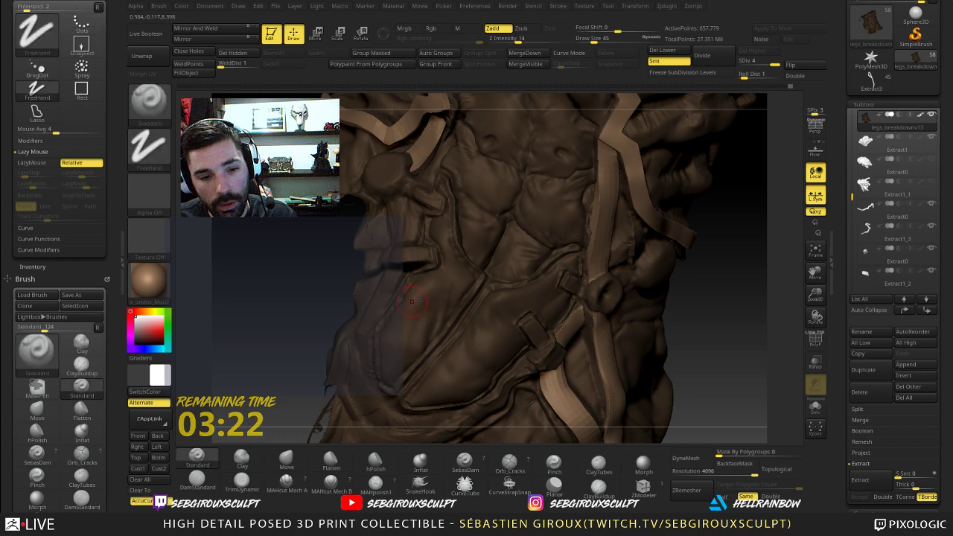
left_click_drag(322, 317, 423, 296)
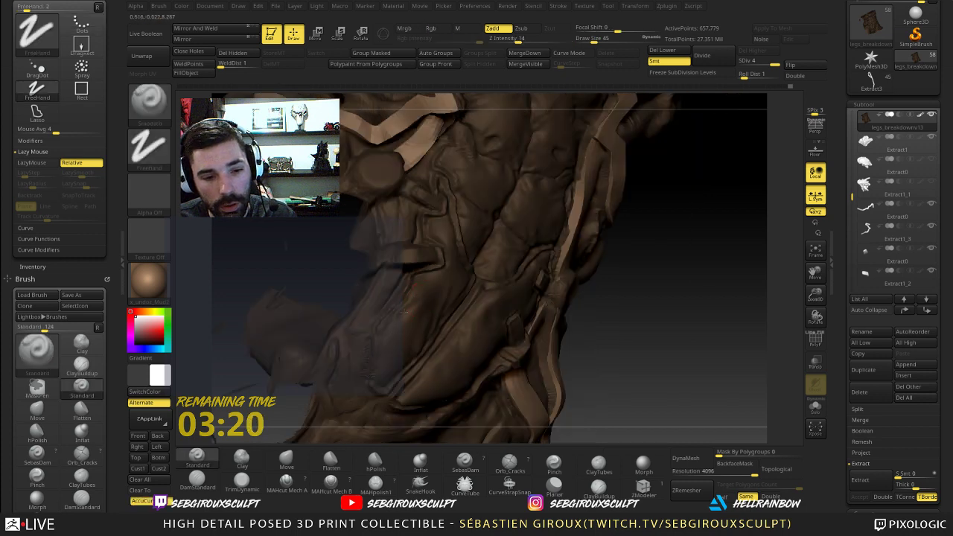
left_click_drag(638, 284, 575, 286)
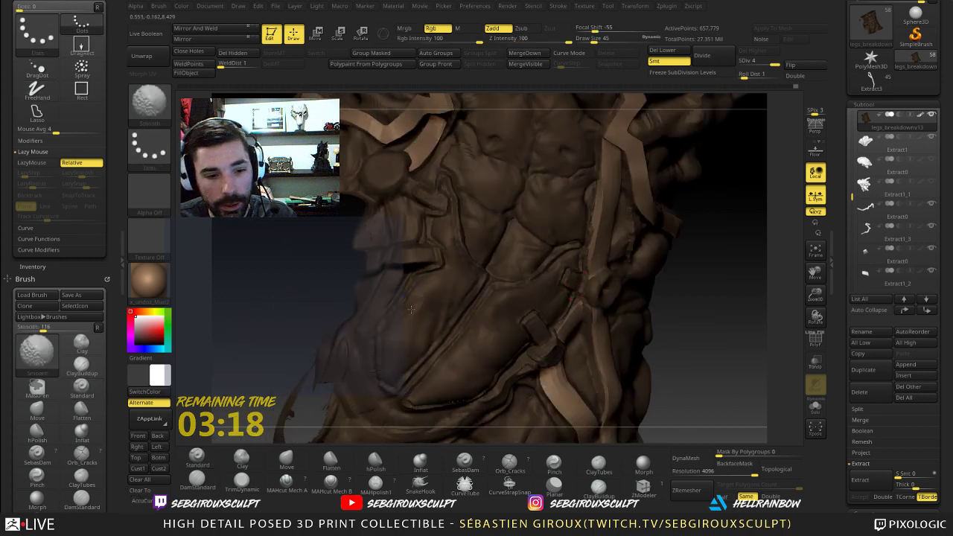
left_click_drag(419, 306, 412, 317, "shift")
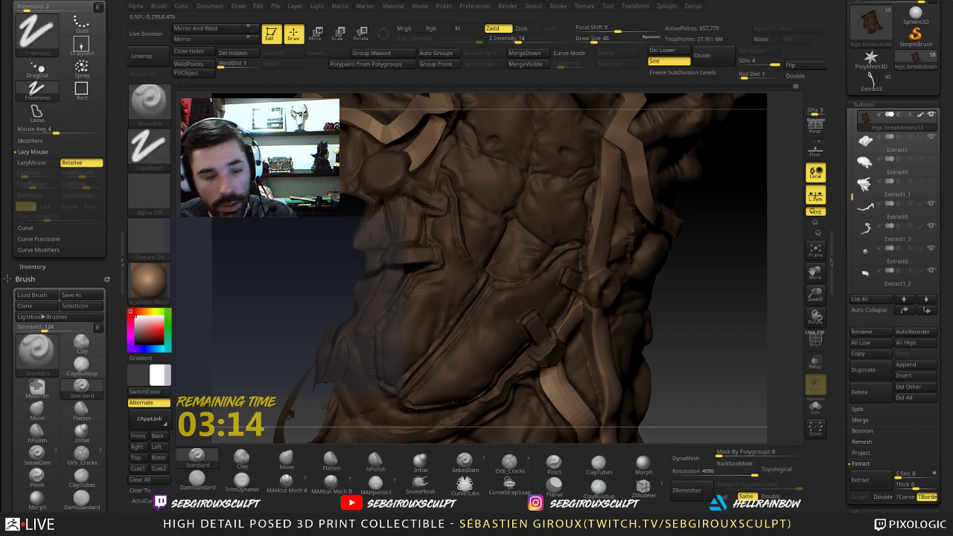
- Add finer folds along the panel's seam and lower tip with the Standard brush at Draw Size 23, blending them with Smooth
key("shift")
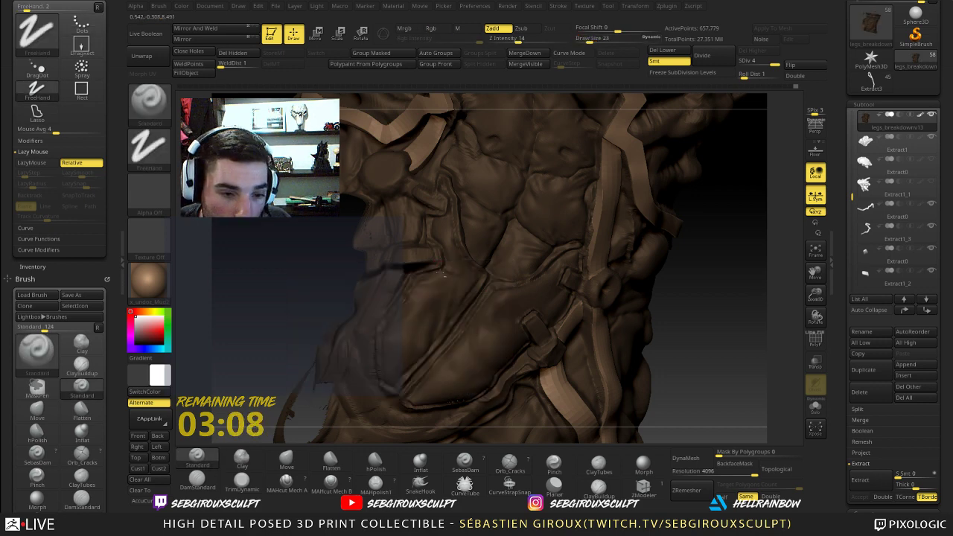
key("shift")
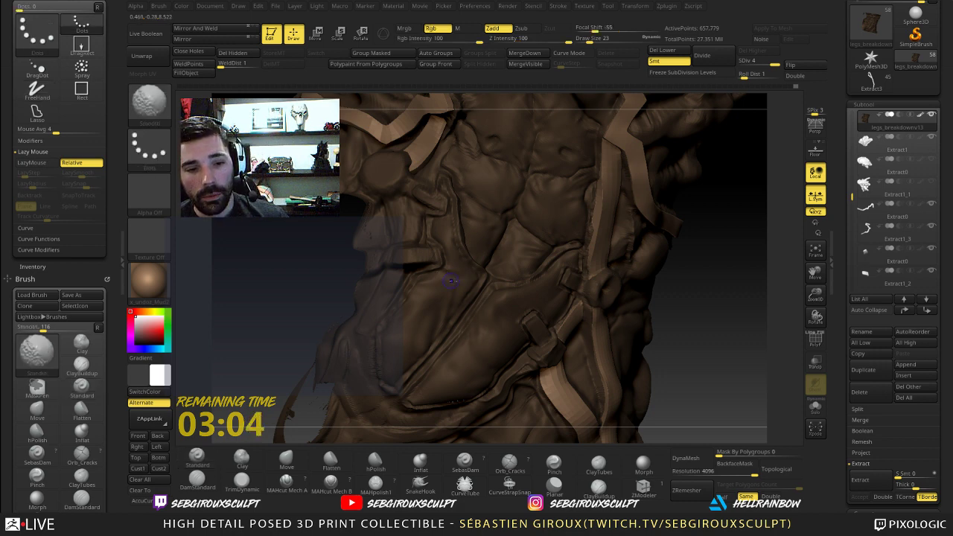
left_click_drag(668, 300, 424, 332, "alt")
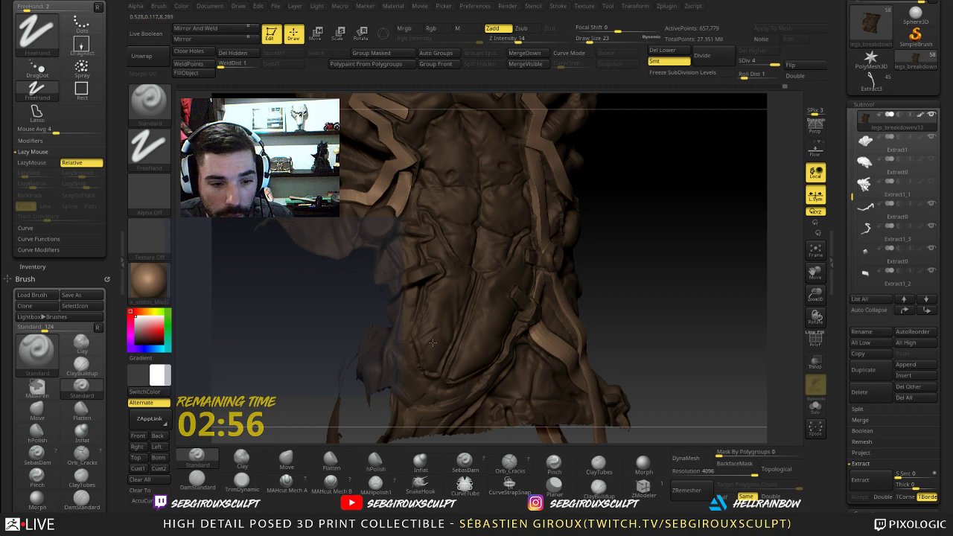
right_click_drag(429, 350, 451, 344)
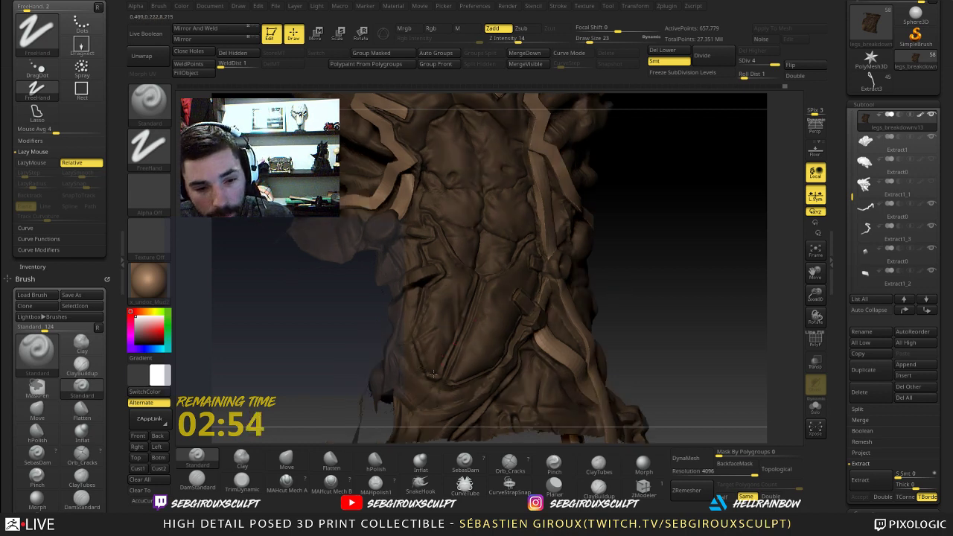
key("shift")
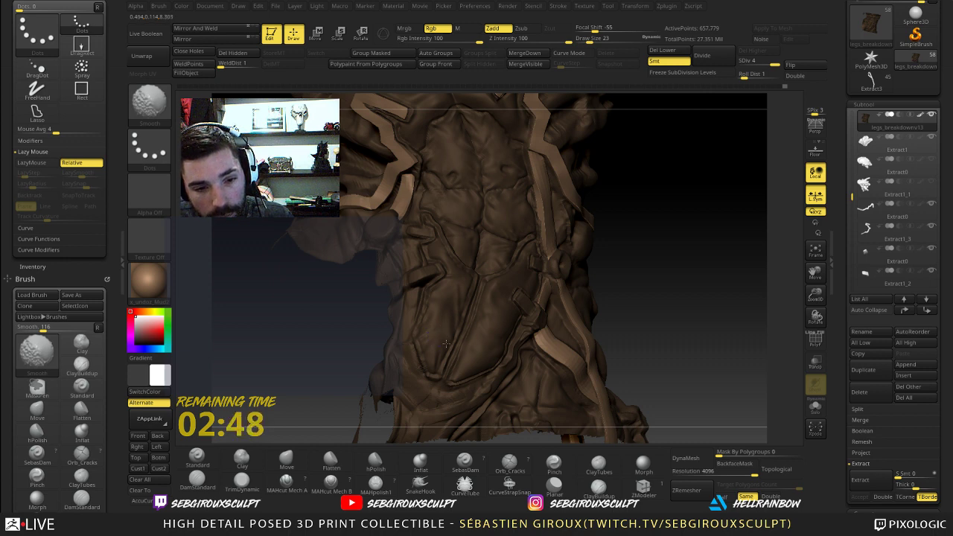
- Smooth the folds near the panel's lower outer border at Draw Size 23, checking them from several angles
right_click_drag(513, 335, 450, 332)
mouse_move(655, 270)
right_mouse_down()
mouse_move(636, 277)
mouse_move(648, 308)
right_mouse_up()
right_click_drag(650, 346, 649, 394, "ctrl")
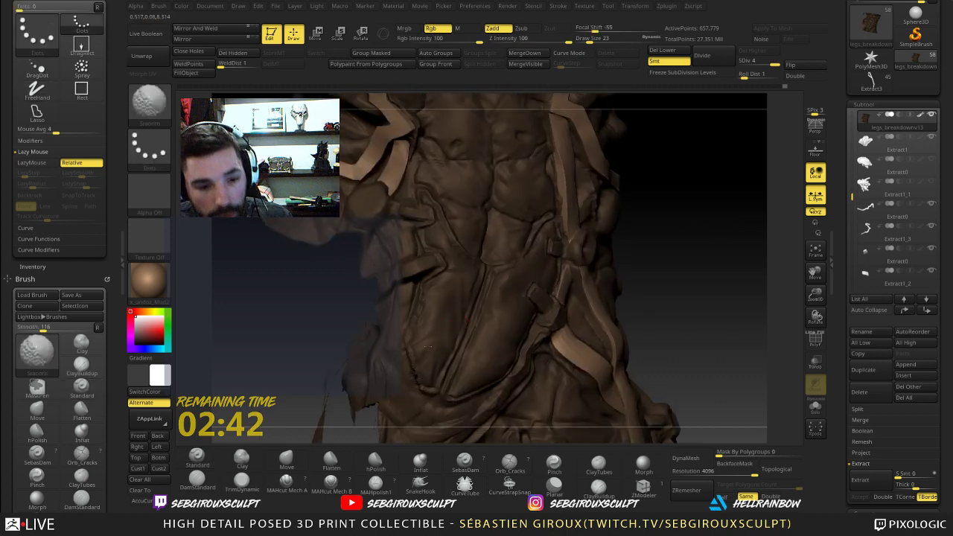
left_click_drag(419, 349, 422, 364, "shift")
right_click_drag(638, 323, 607, 320)
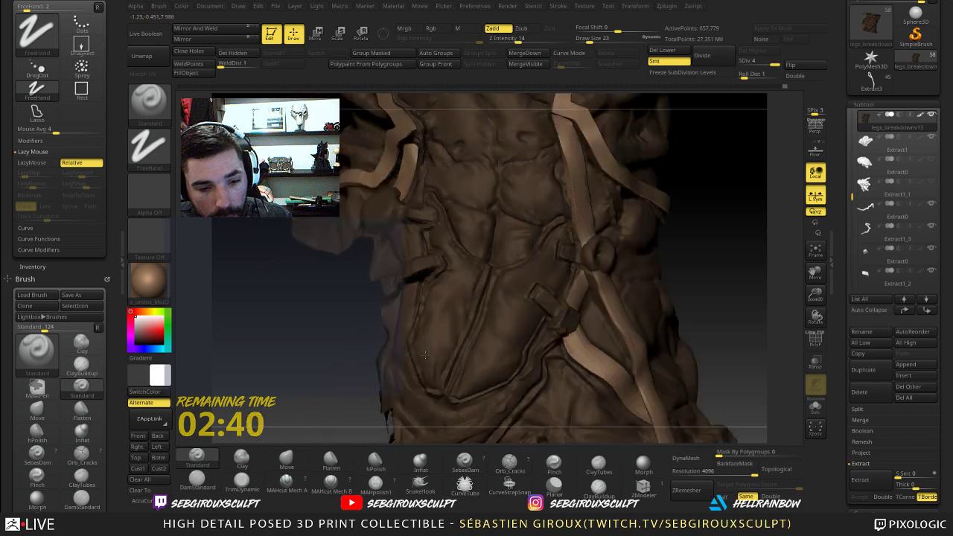
mouse_move(437, 365)
right_mouse_down()
mouse_move(463, 328)
mouse_move(447, 305)
right_mouse_up()
- Switch to the Move brush at Draw Size 50 and adjust the panel's surface
key("b")
key("m")
key("v")
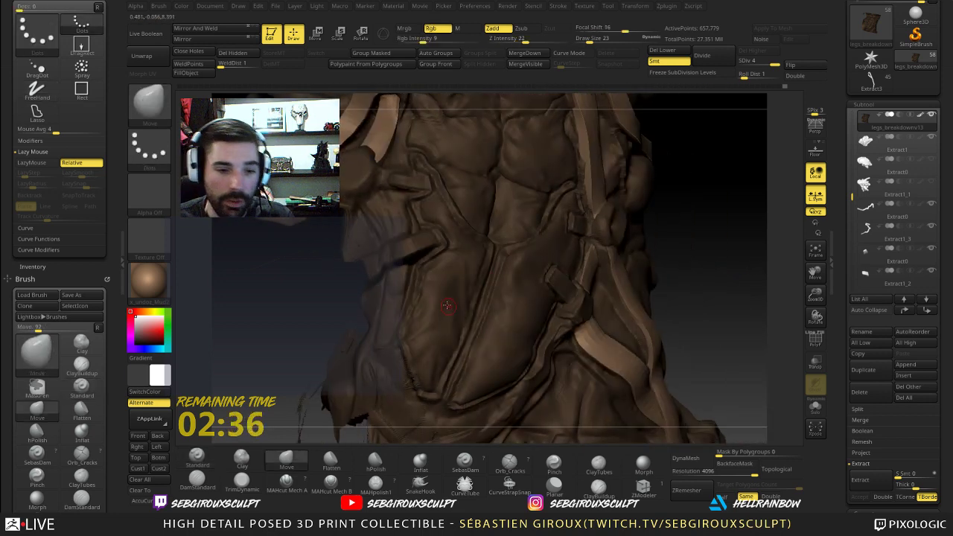
key("s")
left_click_drag(419, 319, 521, 263)
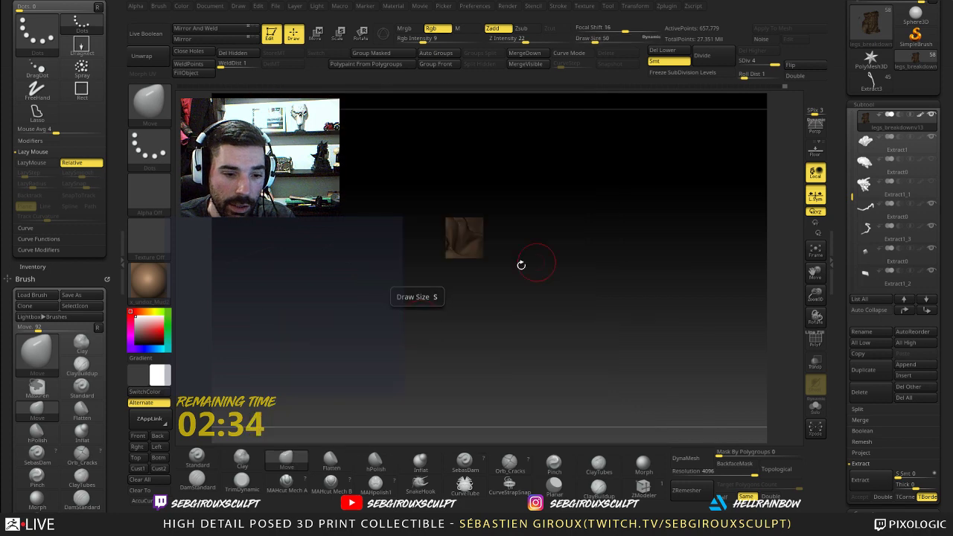
mouse_move(487, 260)
right_mouse_down()
mouse_move(458, 256)
mouse_move(431, 283)
right_mouse_up()
- Add broader soft folds across the panel down to its lower tip with the Standard brush at Z Intensity 14 and Draw Size 45
key("b")
key("s")
key("t")
key("space")
left_click_drag(430, 283, 414, 283)
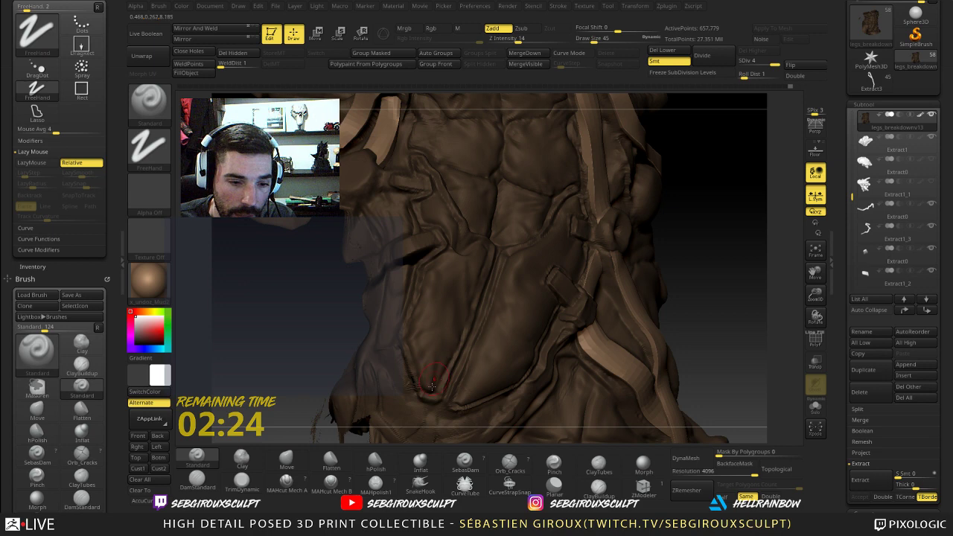
left_click_drag(311, 332, 280, 378)
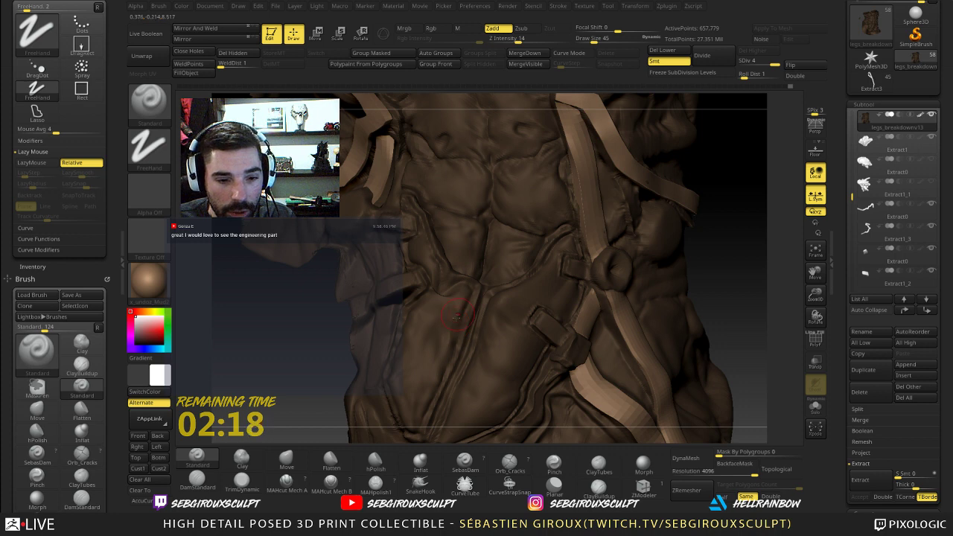
left_click_drag(335, 388, 283, 357)
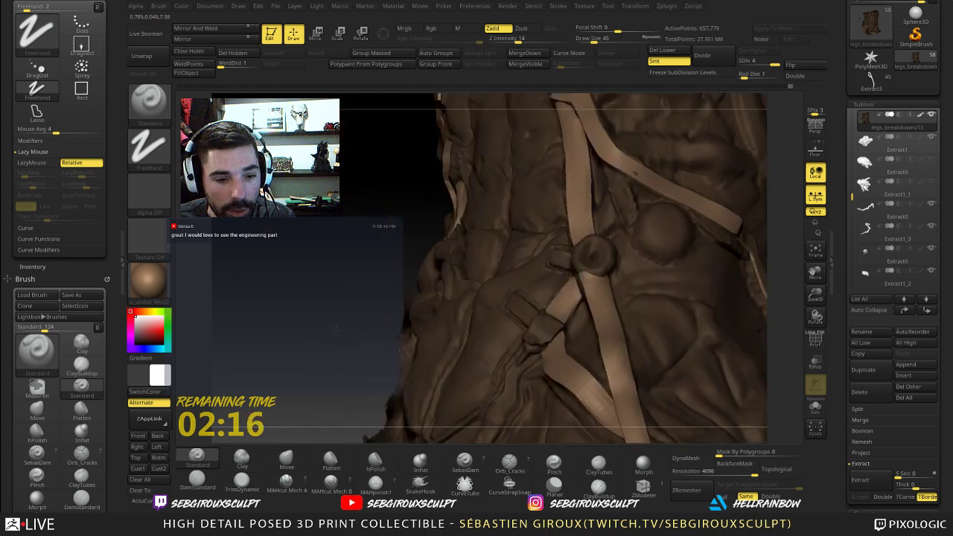
- Adjust the panel's volume from the side with the Move brush at Draw Size 85
key("b")
key("m")
key("v")
right_click_drag(446, 343, 454, 336)
key("bracketright")
key("bracketright")
key("bracketright")
key("bracketright")
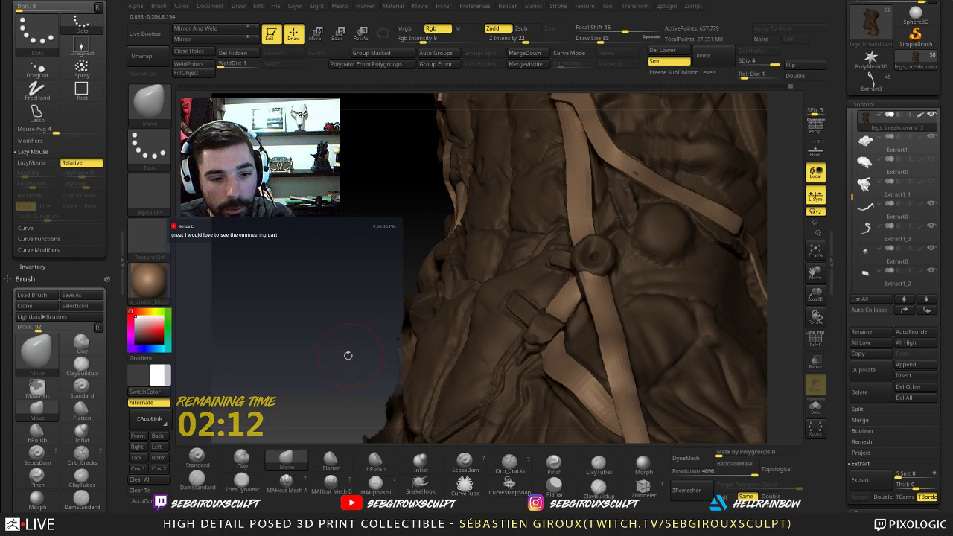
left_click_drag(347, 355, 444, 350)
- Refine the panel beside the center seam with the Move brush at Draw Size 50 and smooth its folds
key("space")
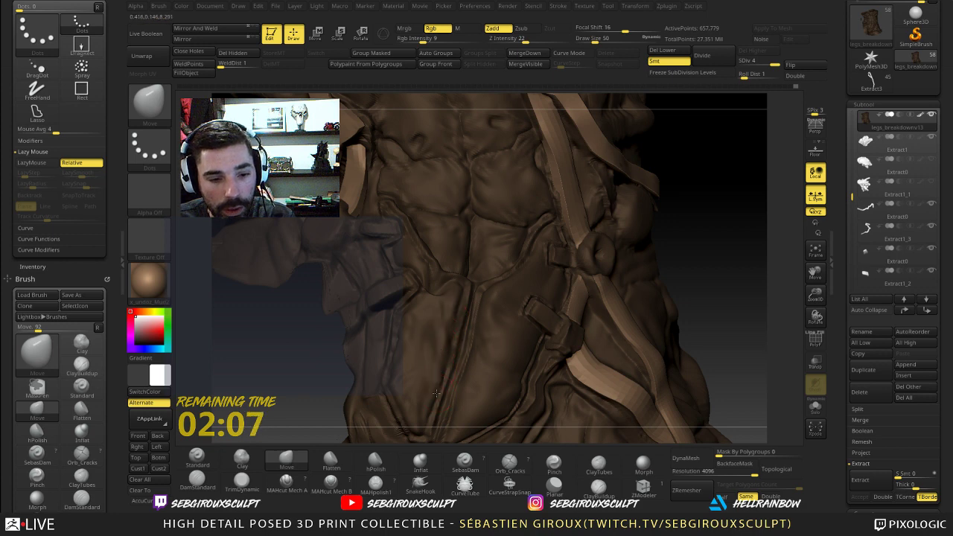
mouse_move(725, 318)
left_mouse_down()
mouse_move(713, 318)
mouse_move(683, 288)
left_mouse_up()
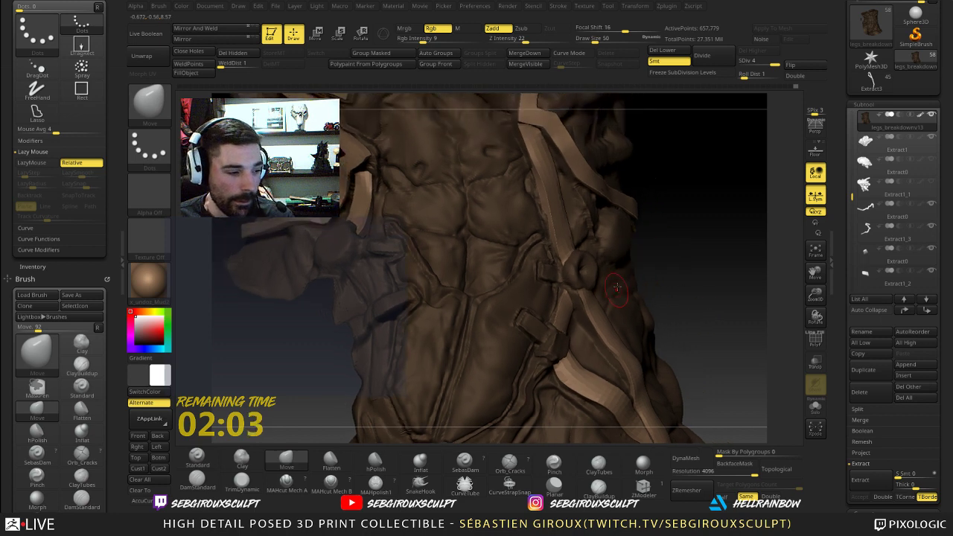
left_click_drag(436, 372, 440, 341, "shift")
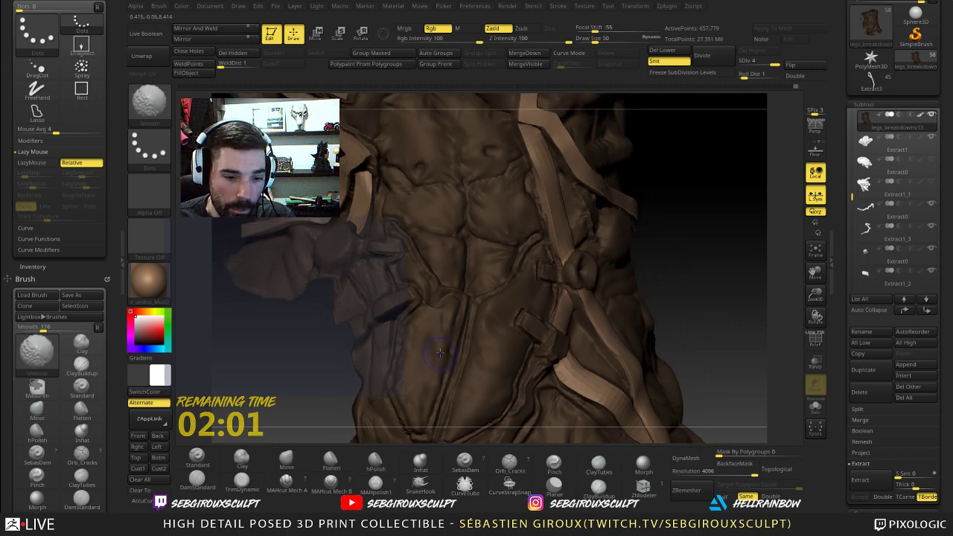
mouse_move(687, 302)
left_mouse_down()
mouse_move(698, 315)
mouse_move(684, 321)
mouse_move(699, 306)
mouse_move(700, 285)
mouse_move(689, 288)
left_mouse_up()
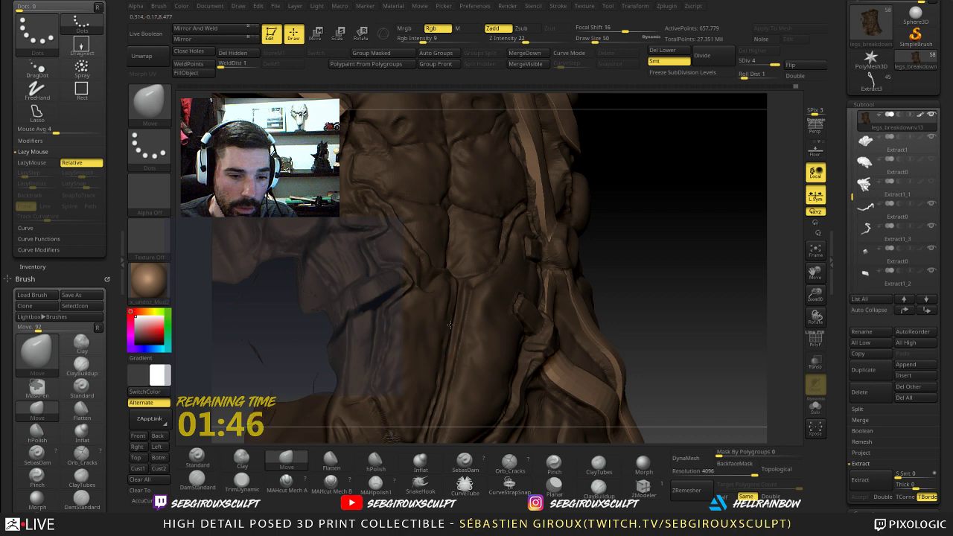
- Shape the panel's volume from the front and both sides with the Move brush at Draw Size 68
mouse_move(627, 298)
left_mouse_down()
mouse_move(633, 307)
mouse_move(632, 284)
mouse_move(649, 301)
mouse_move(359, 302)
mouse_move(467, 303)
left_mouse_up()
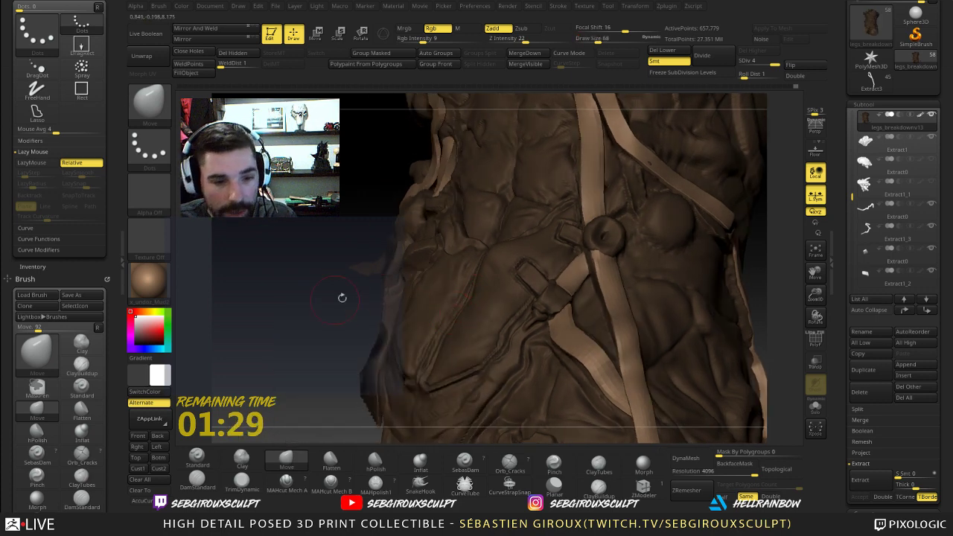
left_click_drag(341, 298, 470, 297)
mouse_move(650, 274)
left_mouse_down()
mouse_move(660, 278)
mouse_move(458, 303)
left_mouse_up()
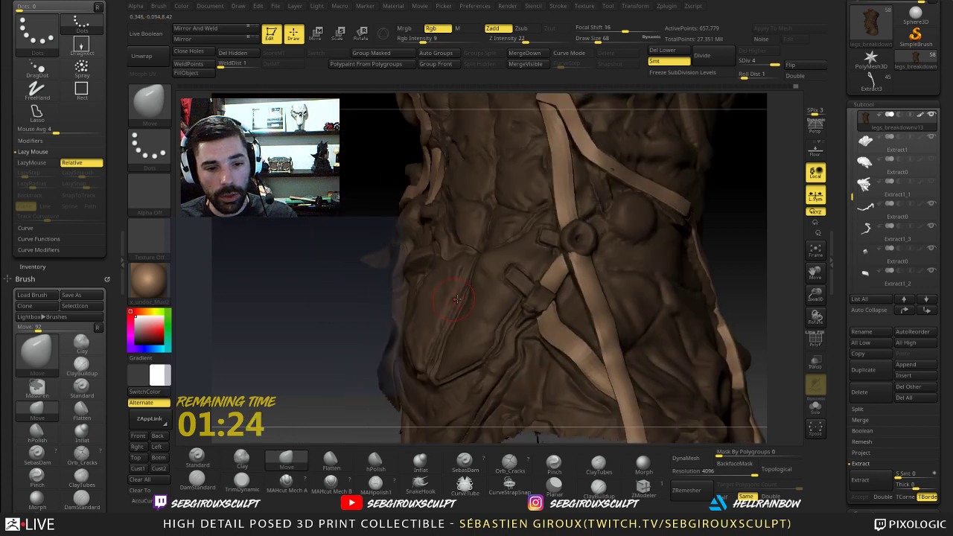
left_click_drag(360, 307, 509, 301)
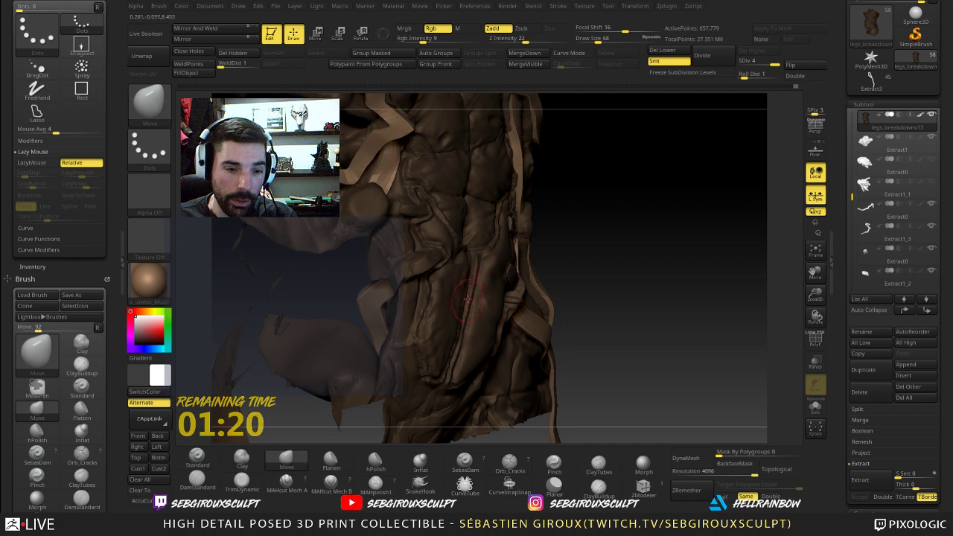
mouse_move(603, 290)
left_mouse_down()
mouse_move(565, 253)
mouse_move(601, 276)
mouse_move(609, 356)
left_mouse_up()
- Adjust the lower tip of the panel with the Move brush at Draw Size 96
key("space")
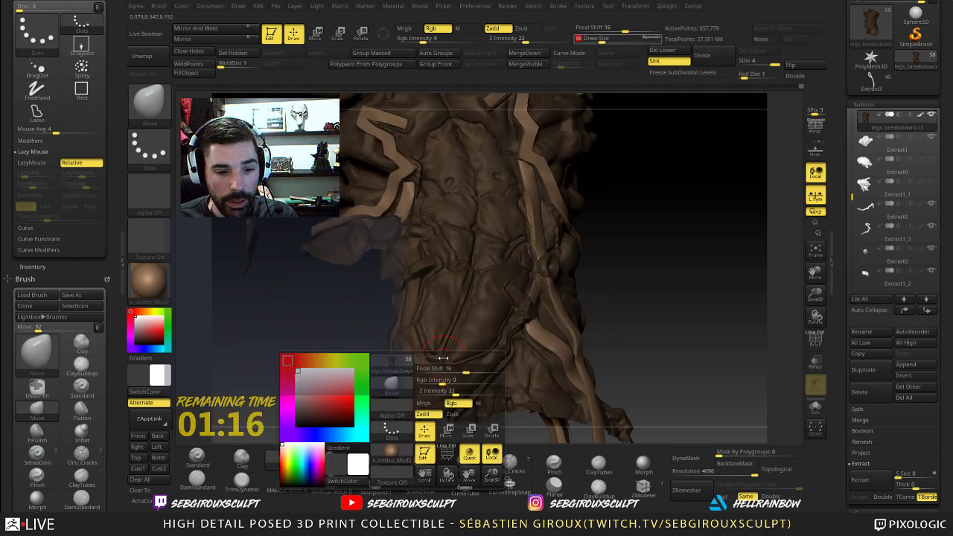
left_click_drag(438, 361, 447, 361)
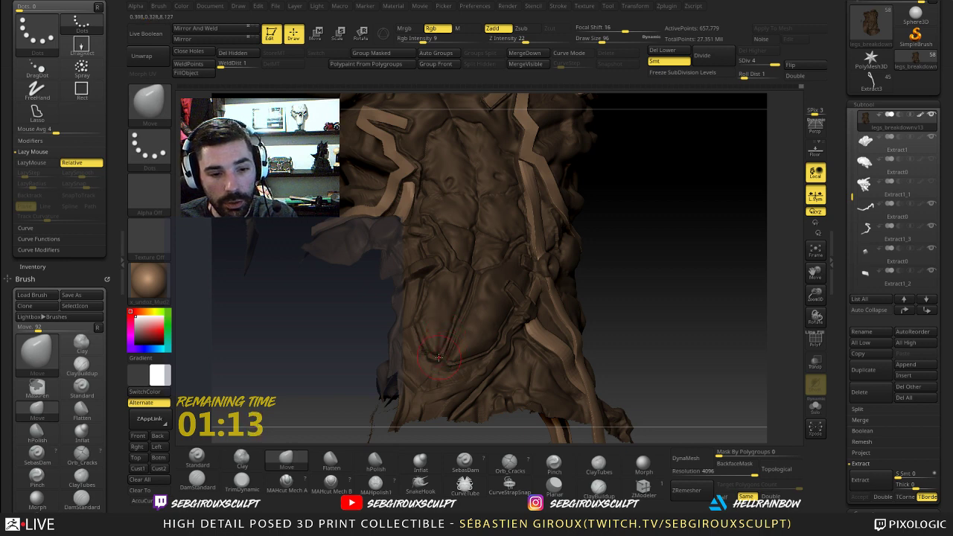
mouse_move(621, 317)
left_mouse_down()
mouse_move(602, 305)
mouse_move(587, 323)
mouse_move(608, 334)
mouse_move(612, 318)
mouse_move(645, 303)
mouse_move(634, 306)
left_mouse_up()
- Build up the lower part of the front panel with the Clay brush at Draw Size 96 and smooth it
key("b")
key("c")
key("l")
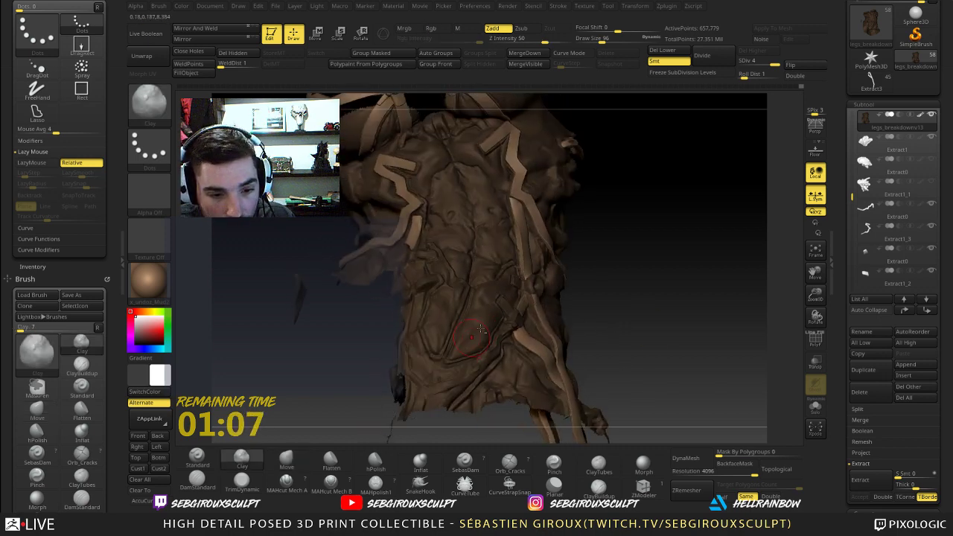
key("shift")
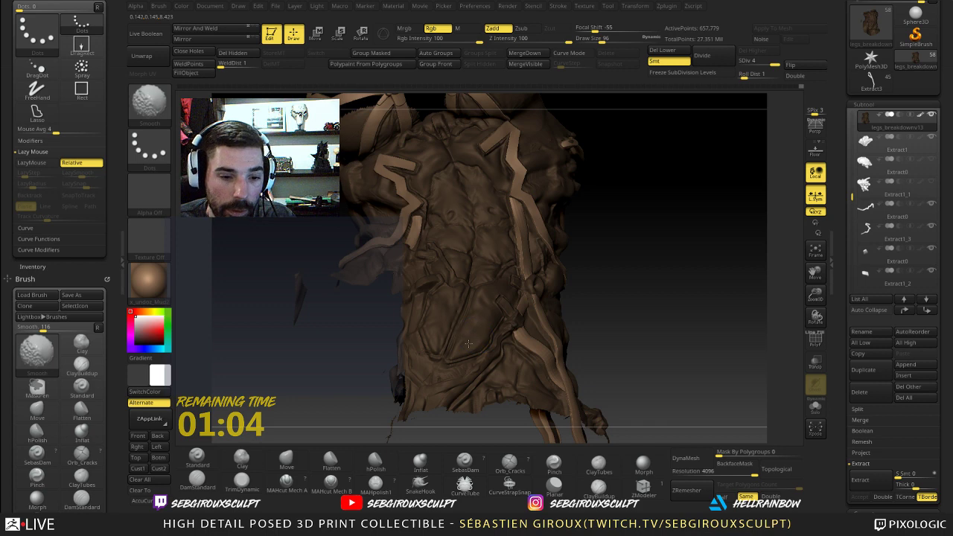
mouse_move(604, 305)
left_mouse_down()
mouse_move(626, 350)
mouse_move(652, 323)
mouse_move(676, 382)
left_mouse_up()
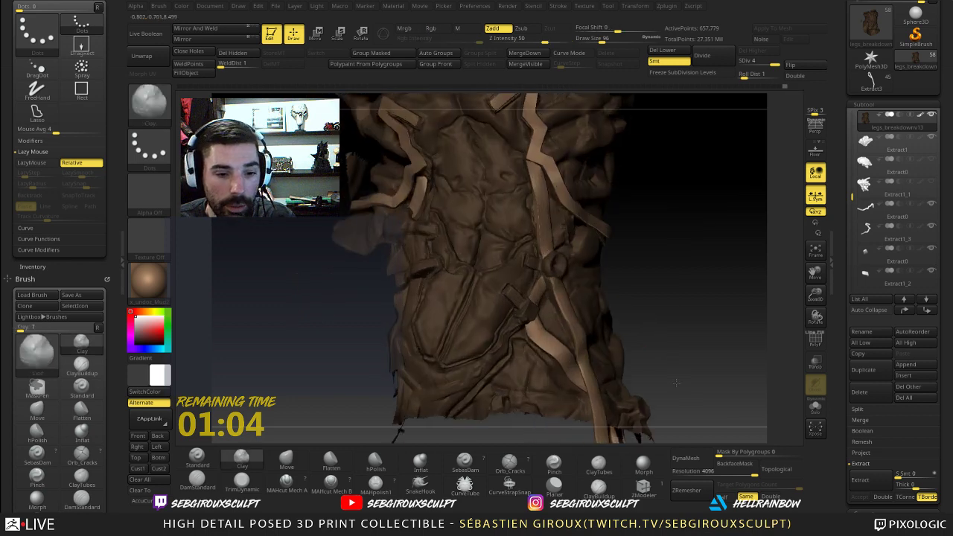
- Refine the creases around the lower panel's tip with DamStandard and the Standard brush at Draw Size 31, smoothing the surface
left_click(205, 486)
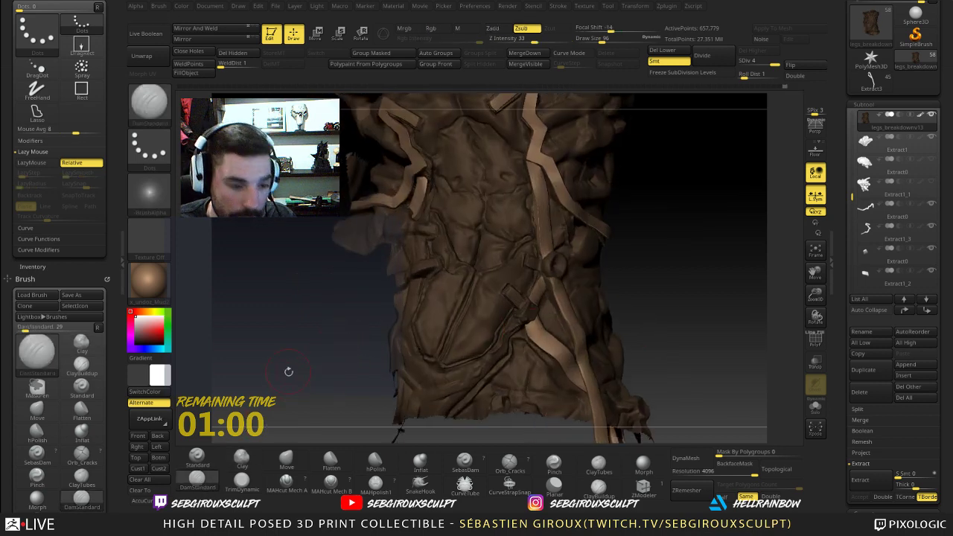
mouse_move(290, 372)
left_mouse_down()
mouse_move(449, 325)
mouse_move(445, 334)
left_mouse_up()
key("alt")
key("space")
mouse_move(589, 296)
left_mouse_down()
mouse_move(605, 301)
mouse_move(618, 342)
mouse_move(604, 339)
left_mouse_up()
key("space")
left_click_drag(469, 328, 463, 326)
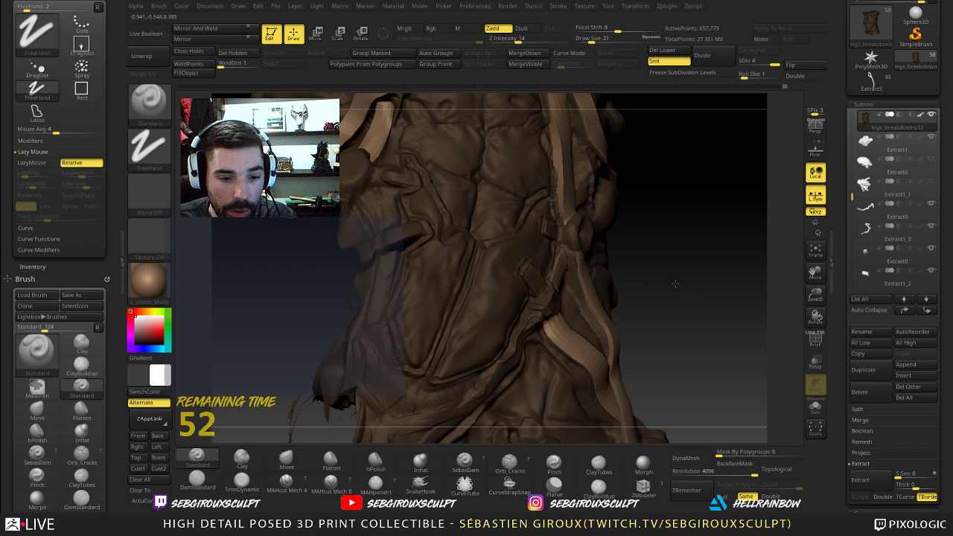
left_click_drag(674, 283, 723, 286)
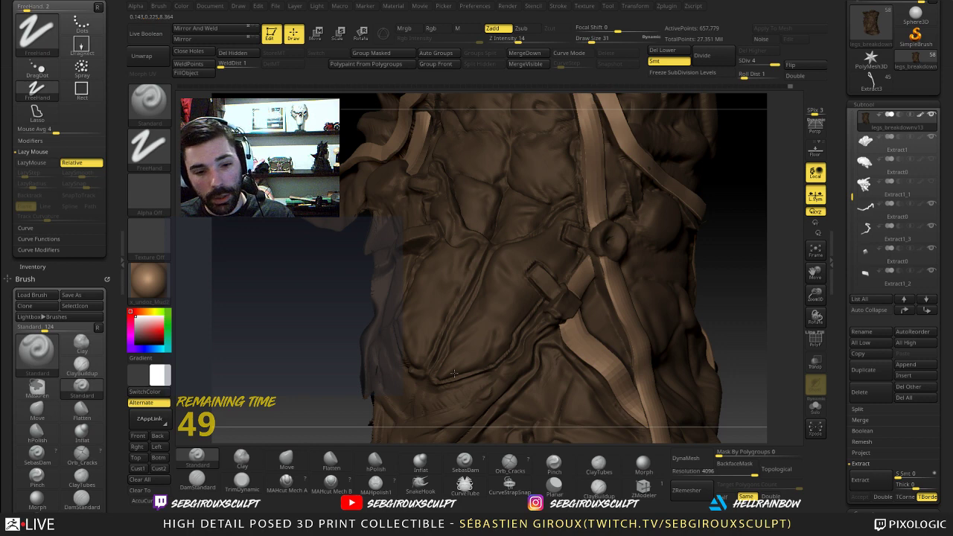
key("shift")
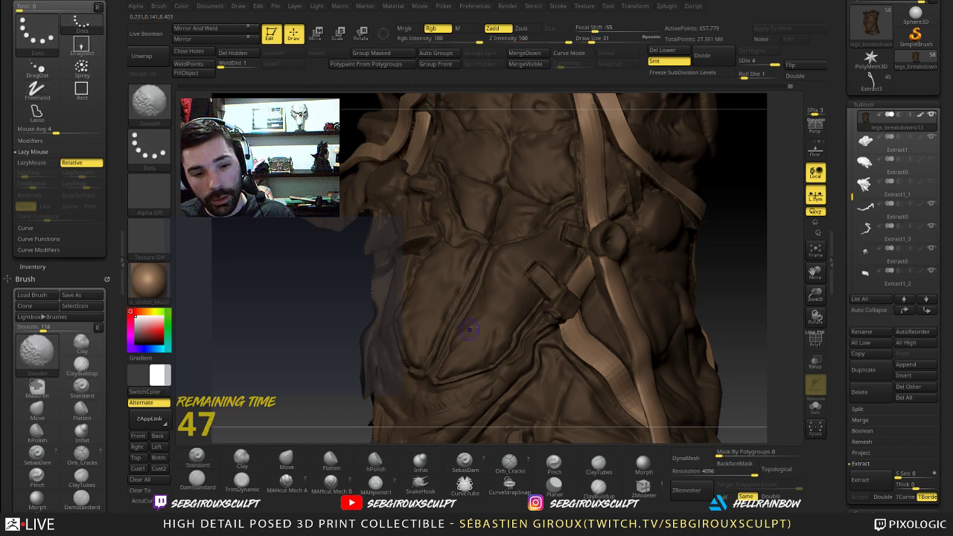
- Adjust the panel's shape beside the lower center seam with the Move brush at Draw Size 50 and smooth the surface
key("3")
key("space")
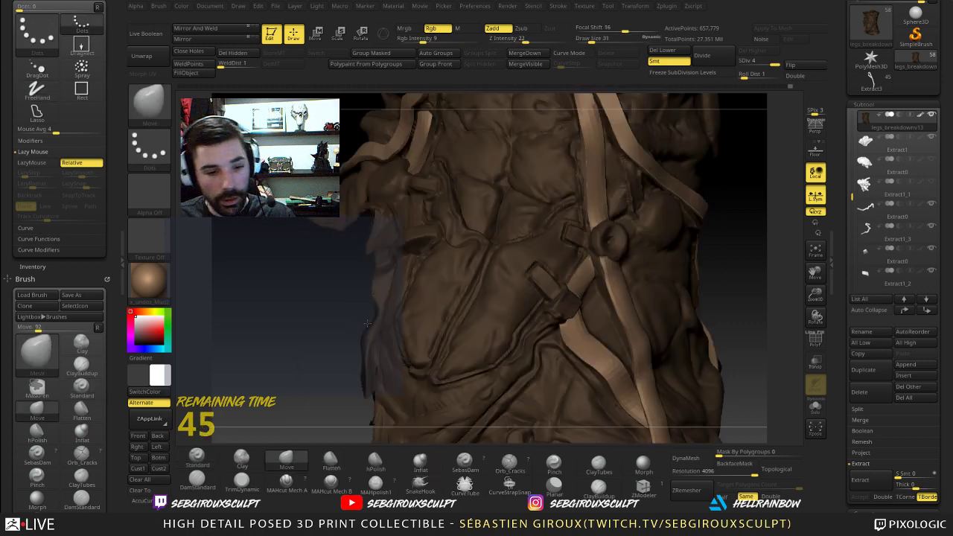
left_click_drag(367, 323, 344, 324)
key("ctrl")
key("space")
left_click(444, 354)
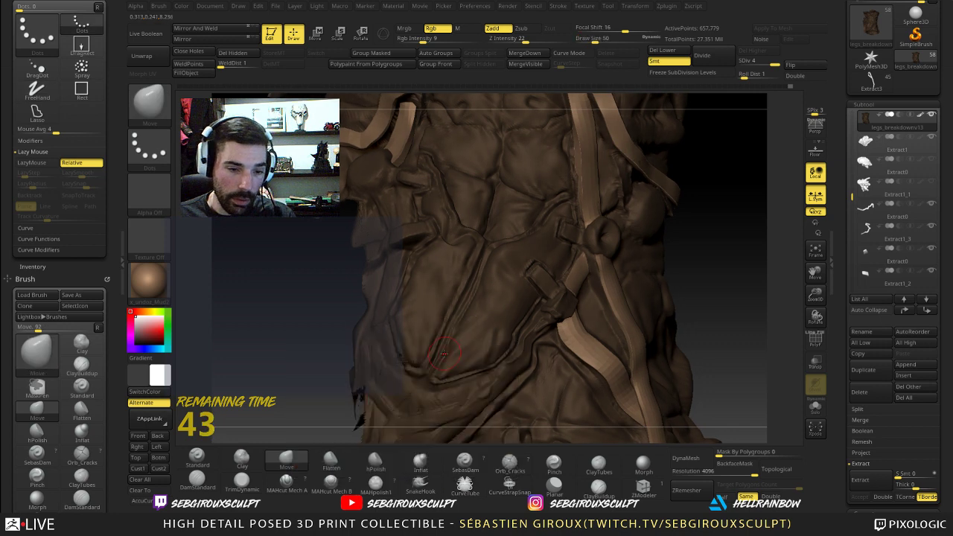
key("shift")
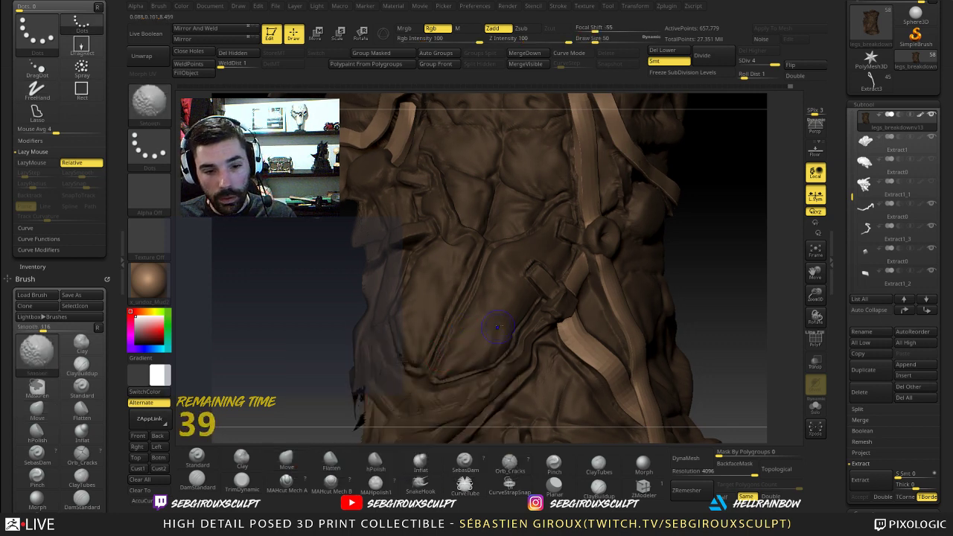
- Add soft folds to the front panel with the Standard brush at Draw Size 50 and Z Intensity 14
left_click_drag(704, 261, 688, 296, "alt")
key("b")
key("s")
key("t")
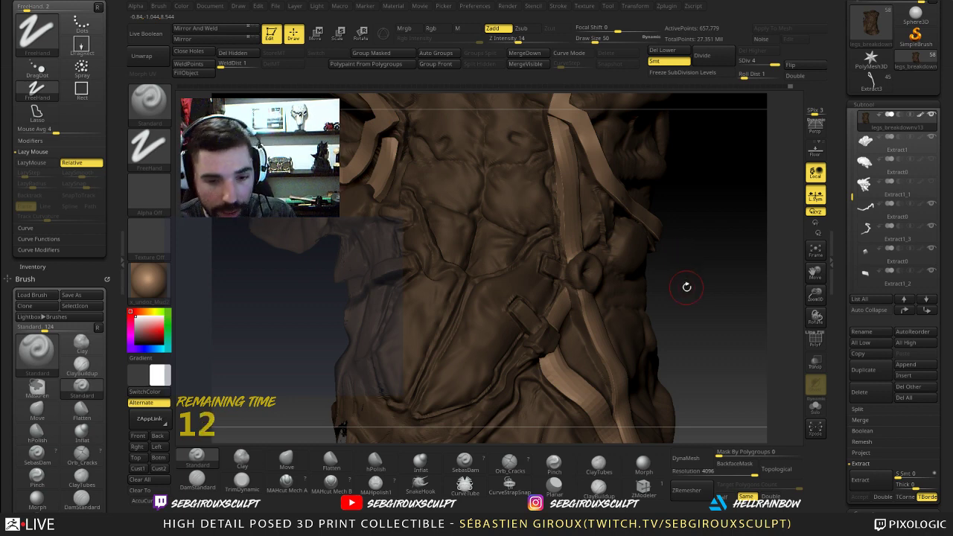
left_click_drag(717, 300, 729, 358)
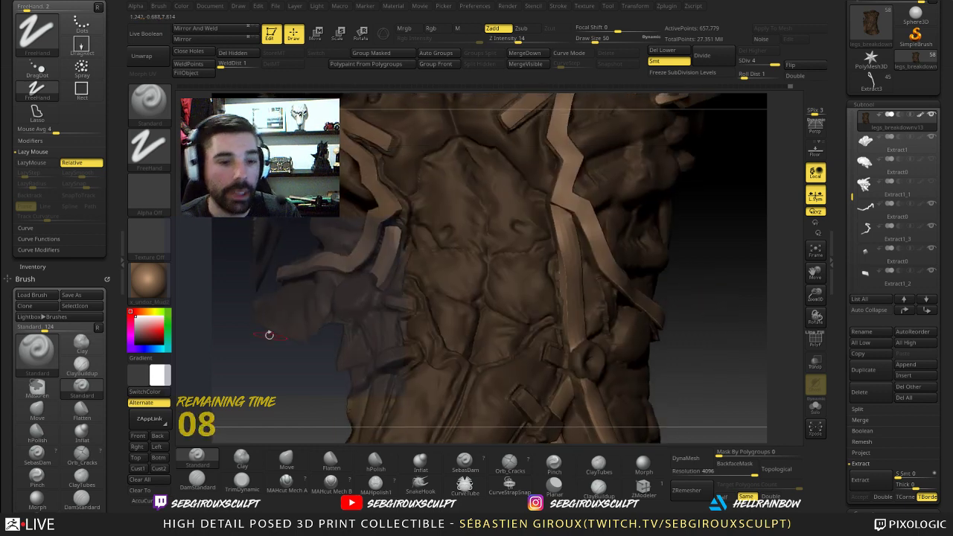